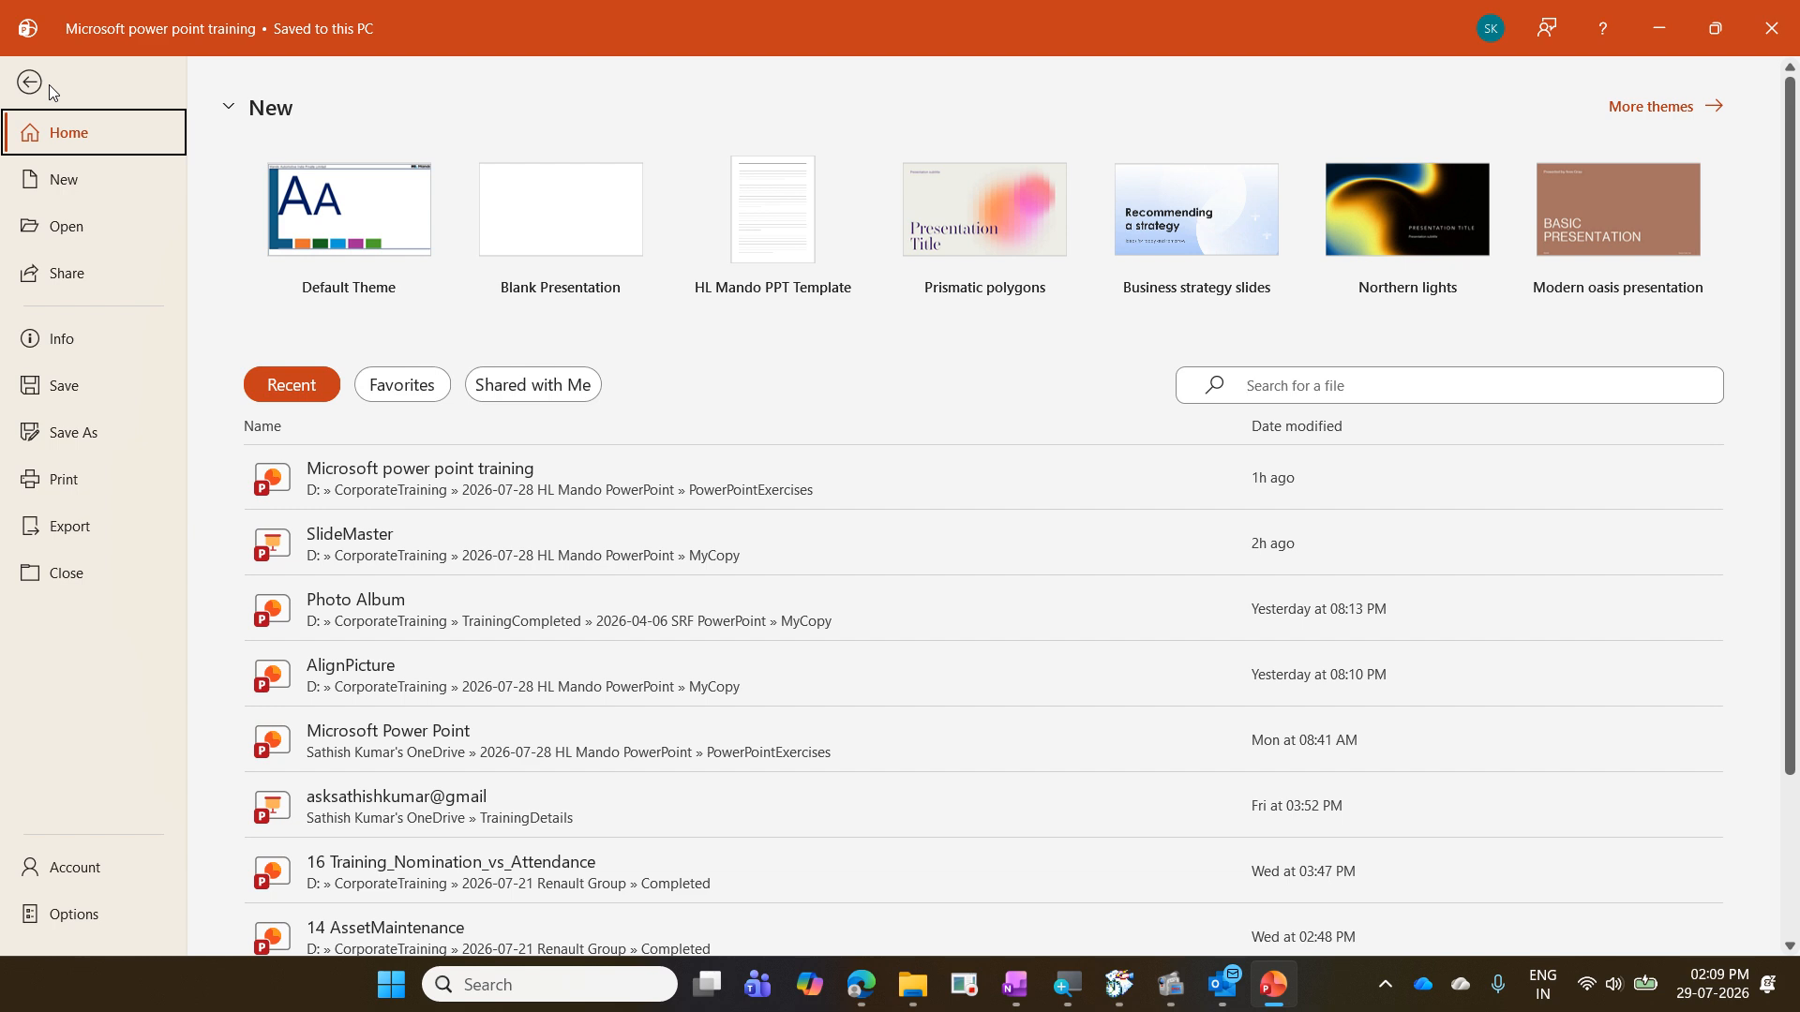
# - Open the AutoCorrect options from the proofing settings and look up the replacement entry for teh
pyautogui.click(78, 916)
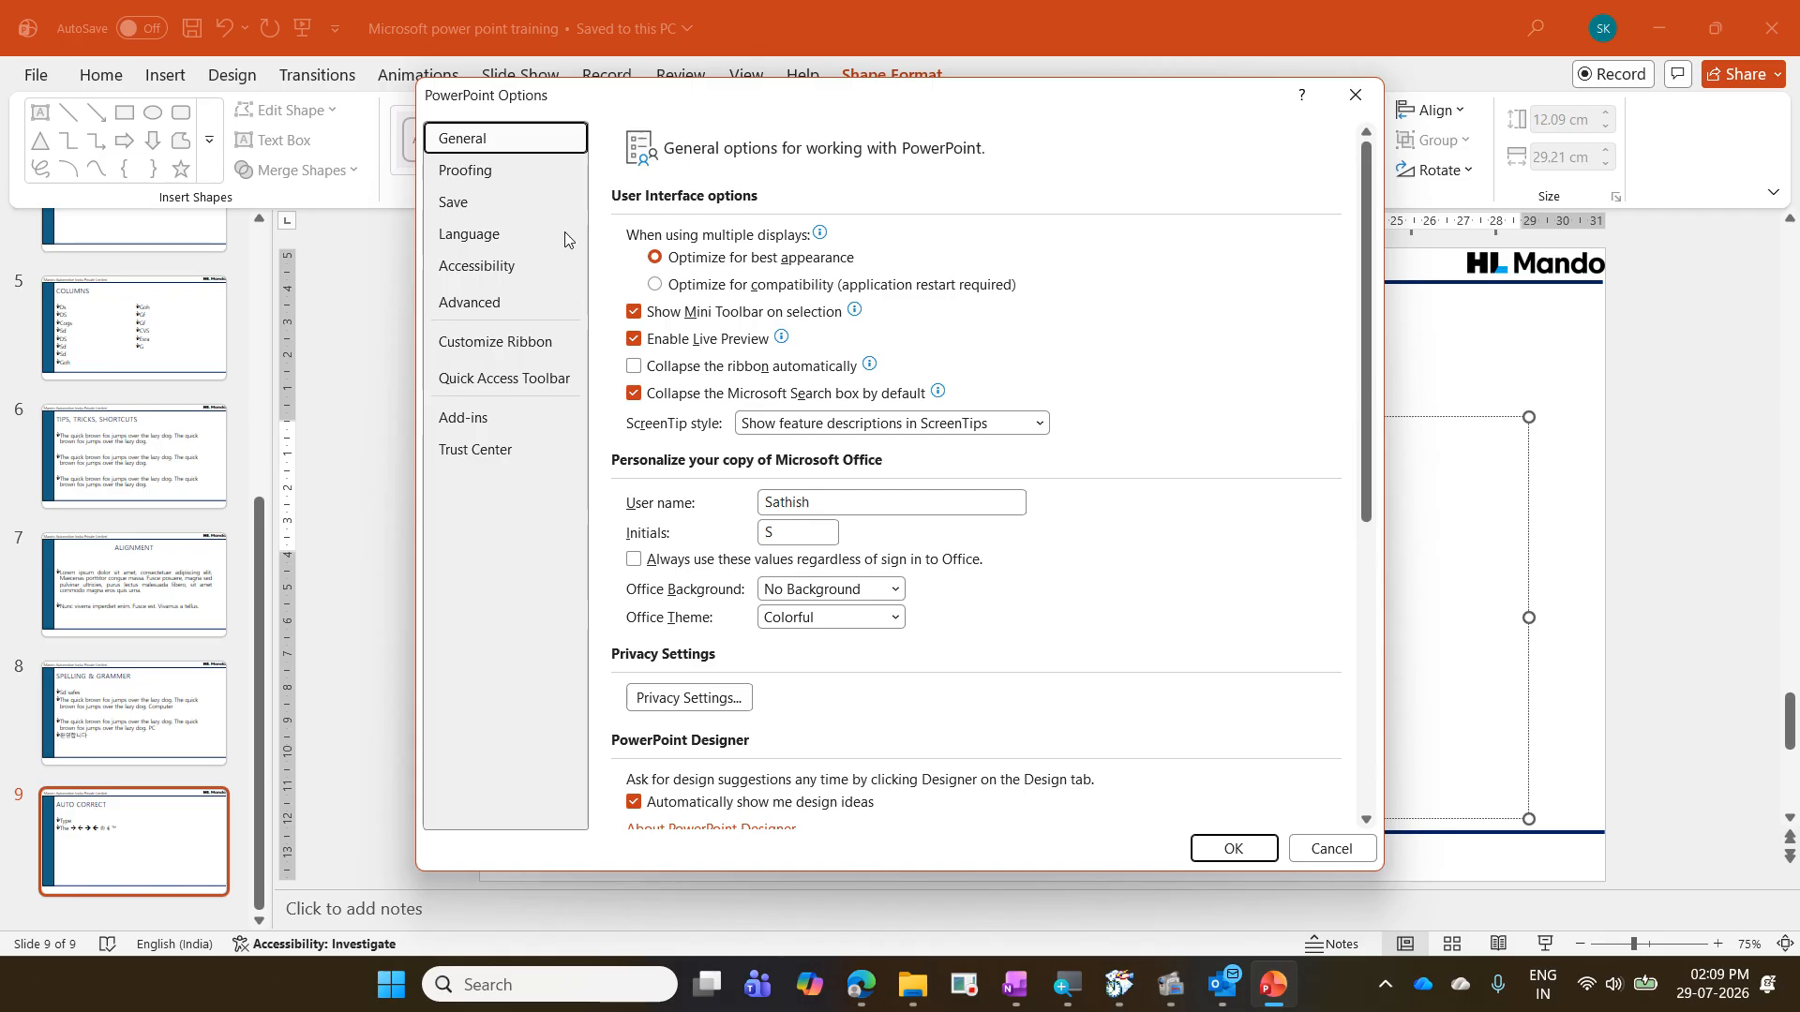
pyautogui.click(500, 178)
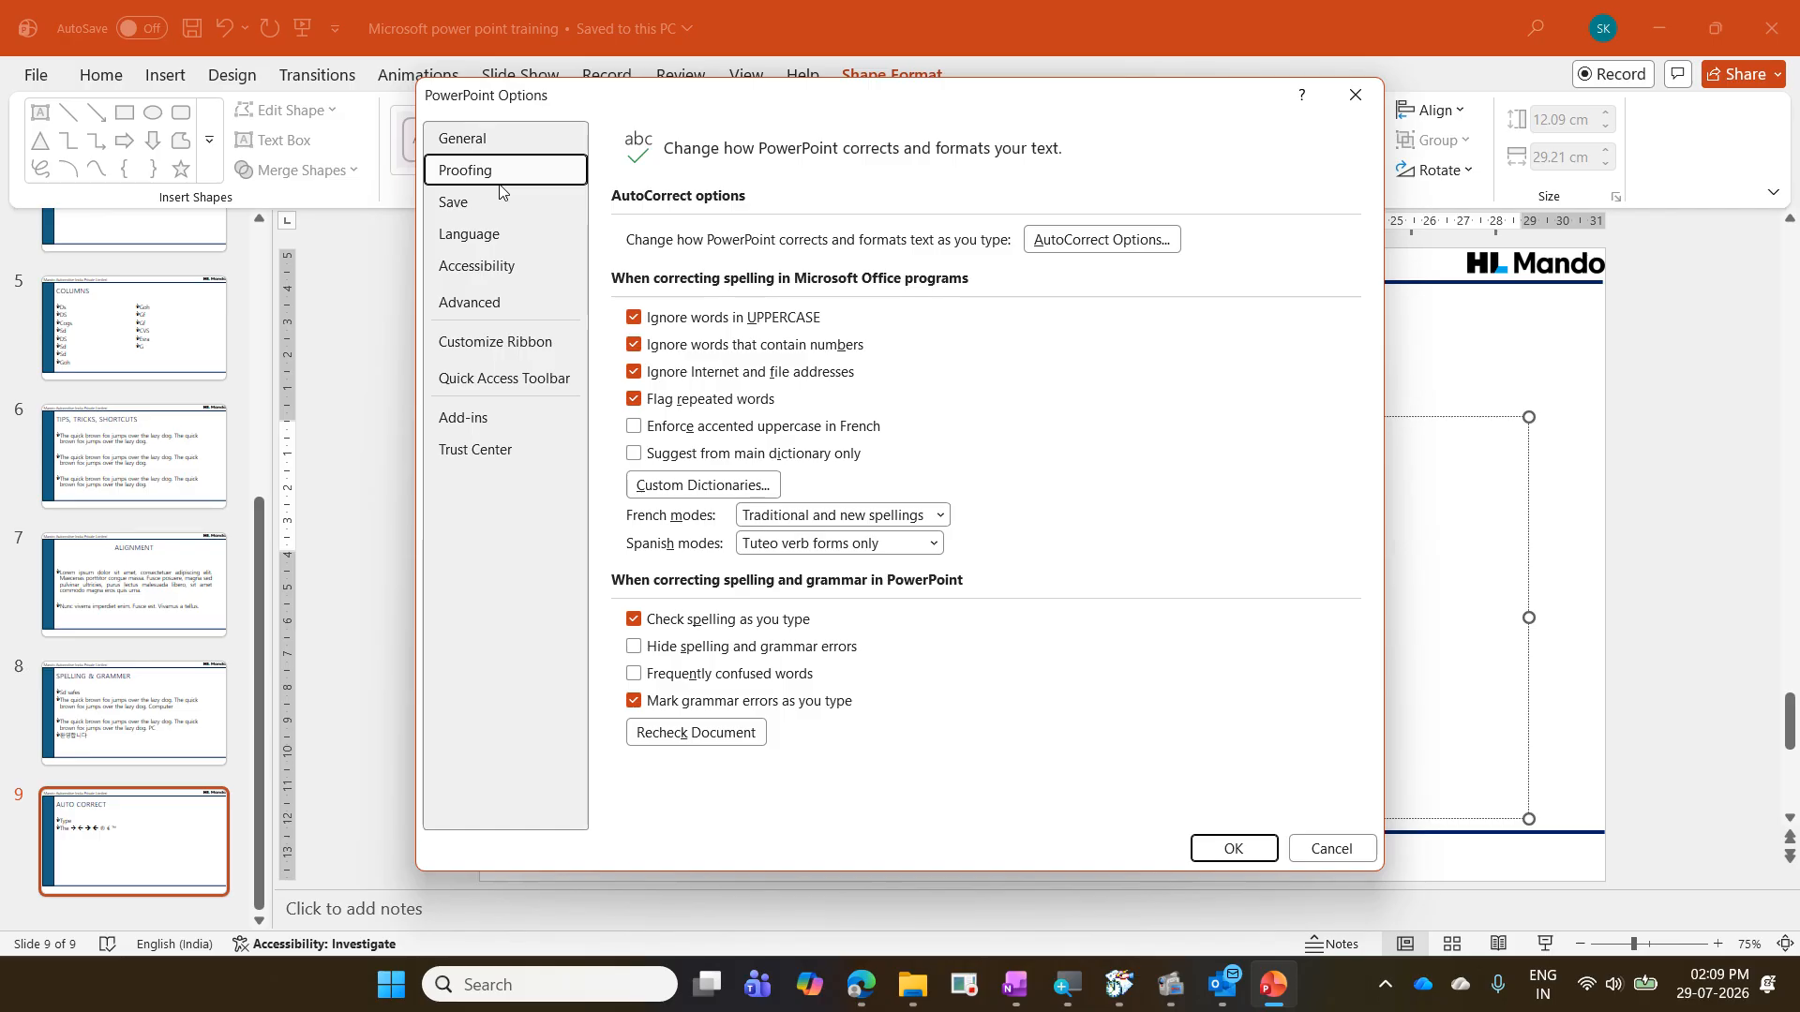
pyautogui.moveTo(423, 151); pyautogui.dragTo(581, 192)
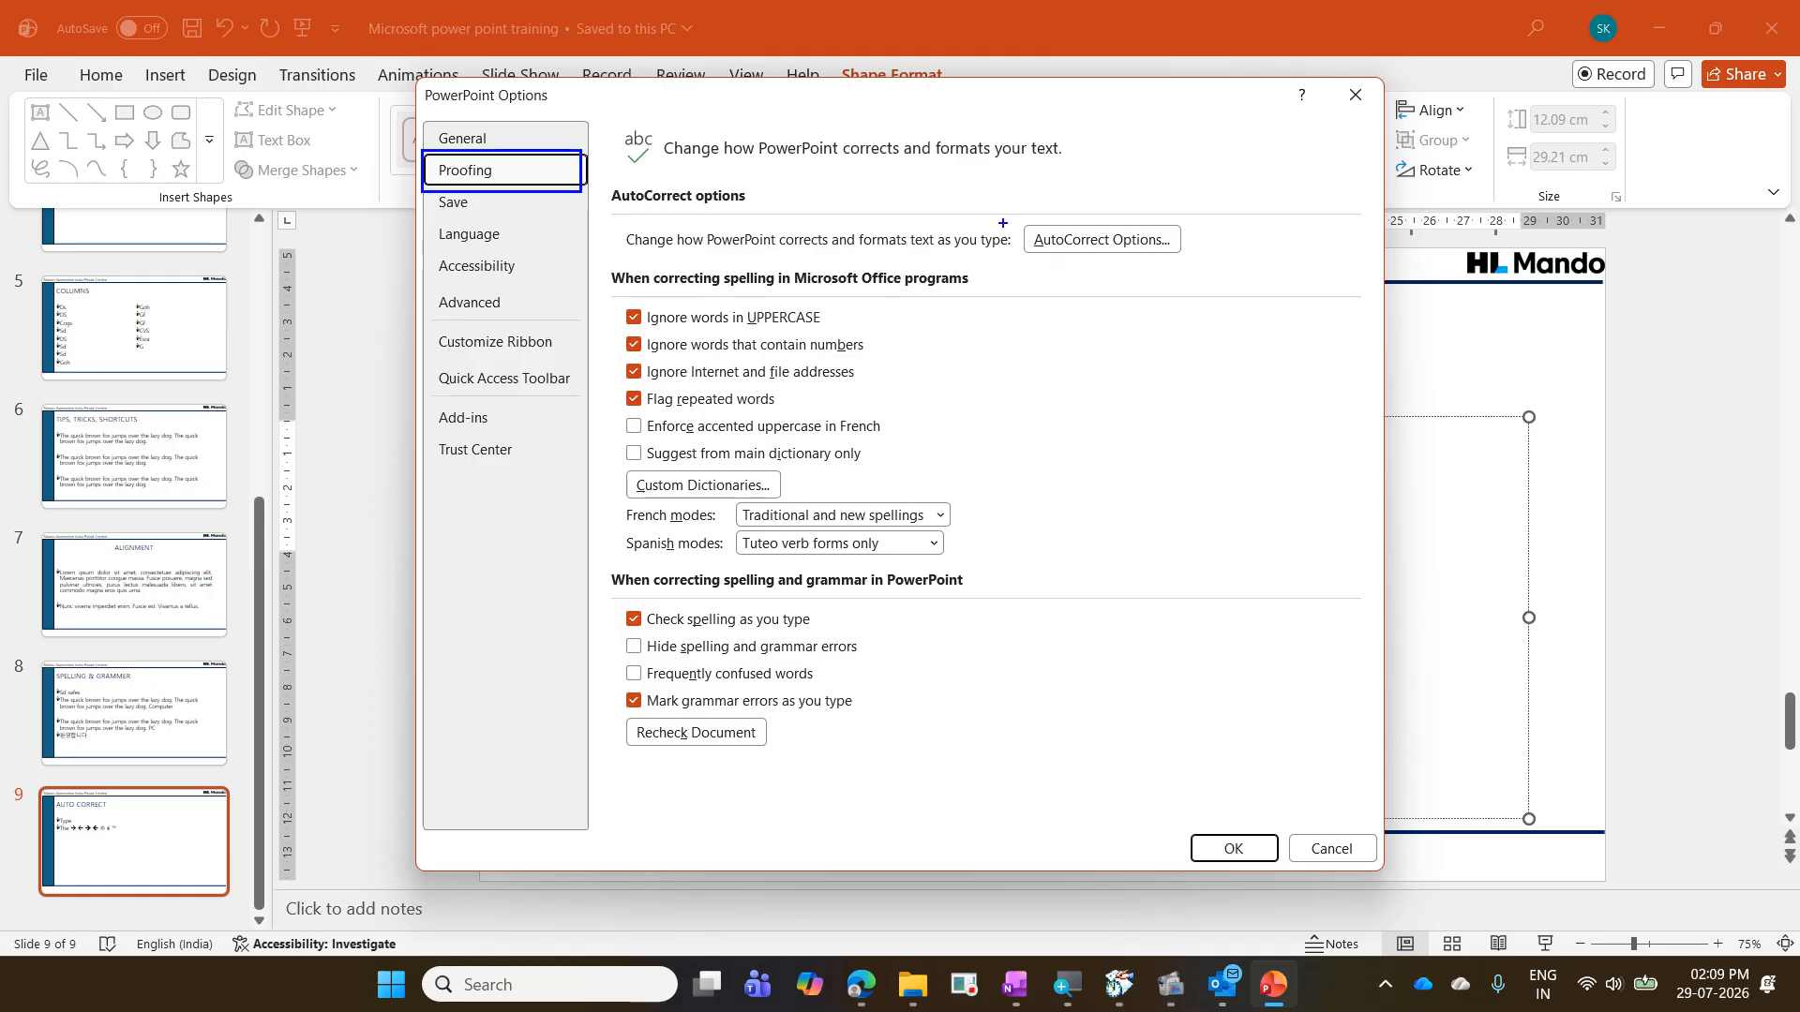
pyautogui.moveTo(1001, 216); pyautogui.dragTo(1214, 270)
pyautogui.moveTo(990, 250); pyautogui.dragTo(586, 166)
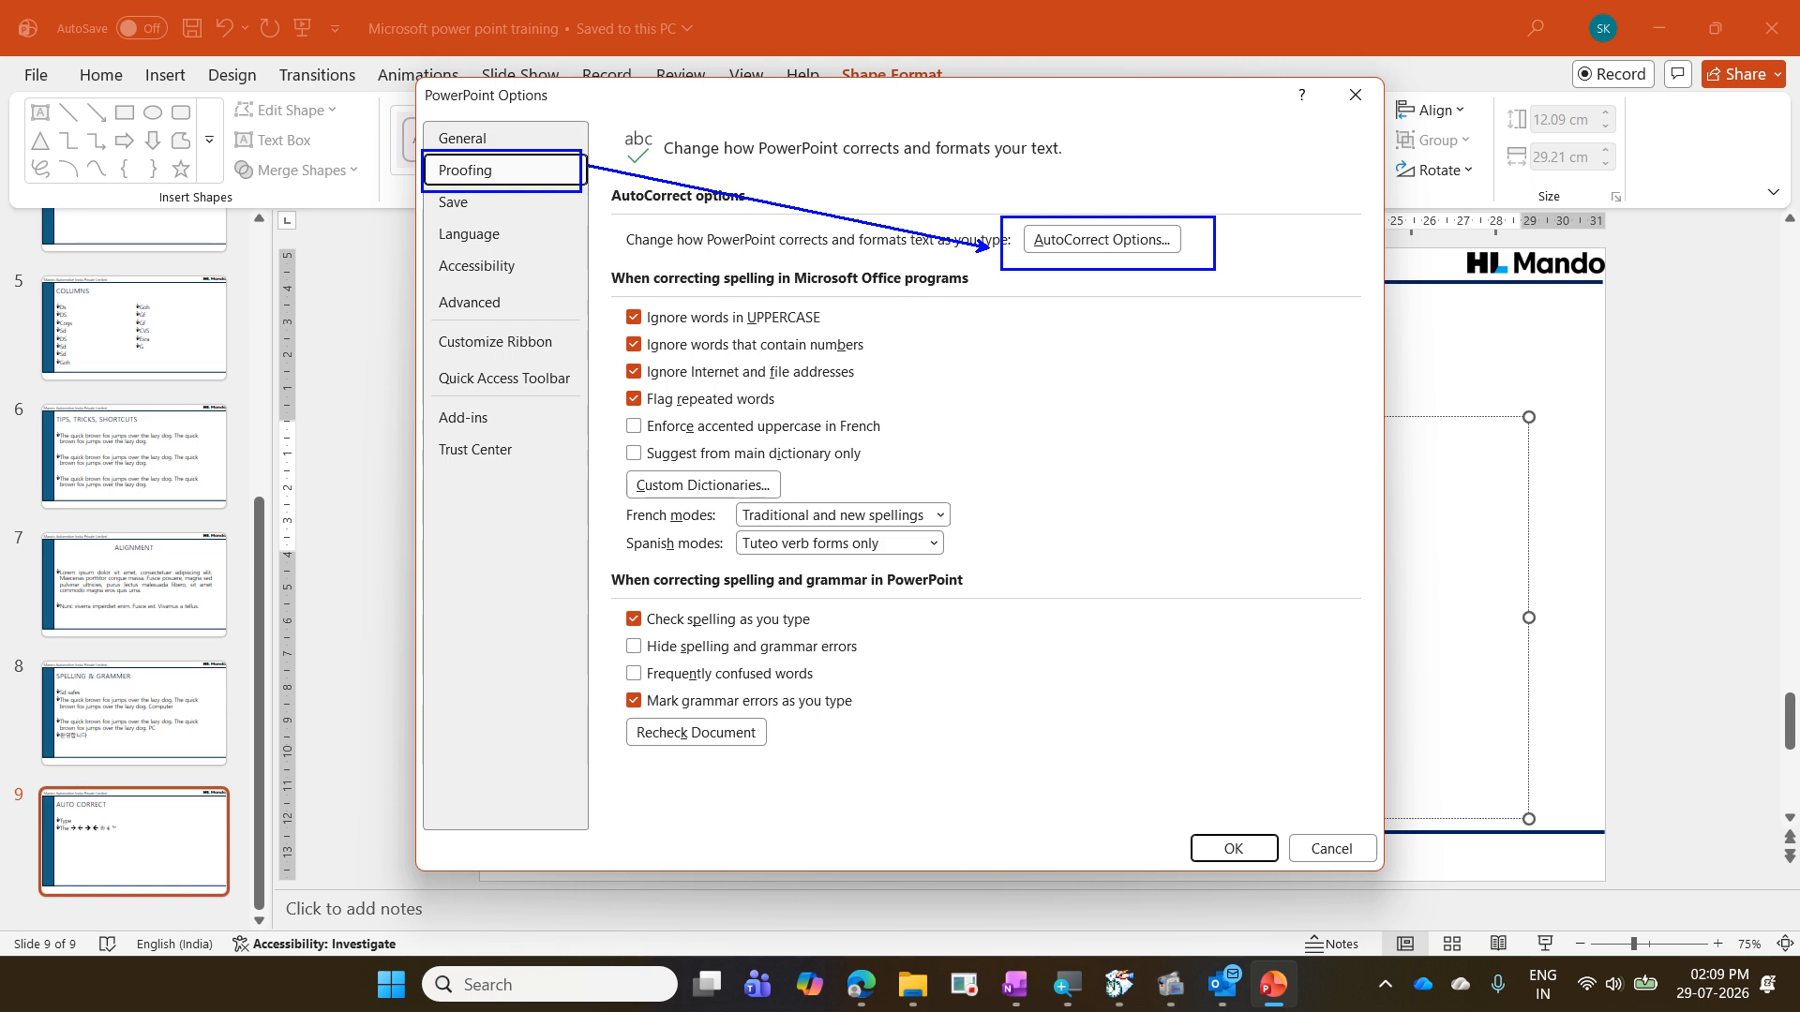
pyautogui.press('Escape')
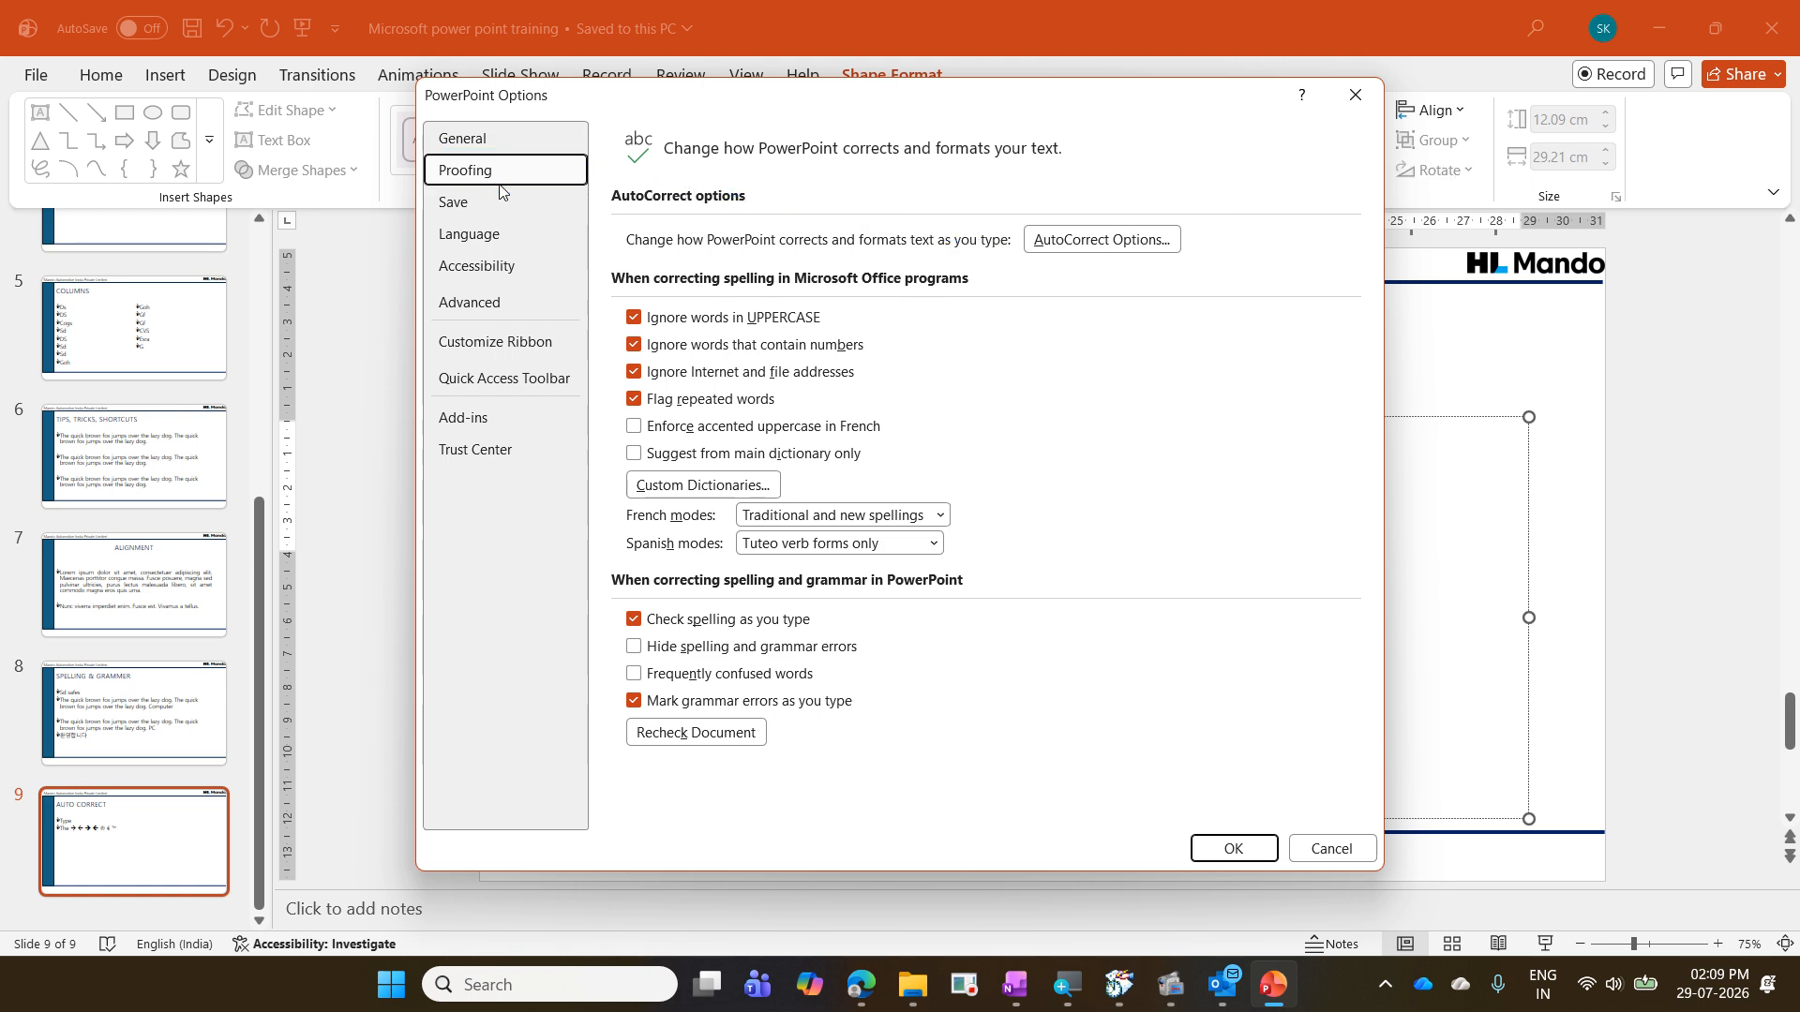
pyautogui.click(1106, 243)
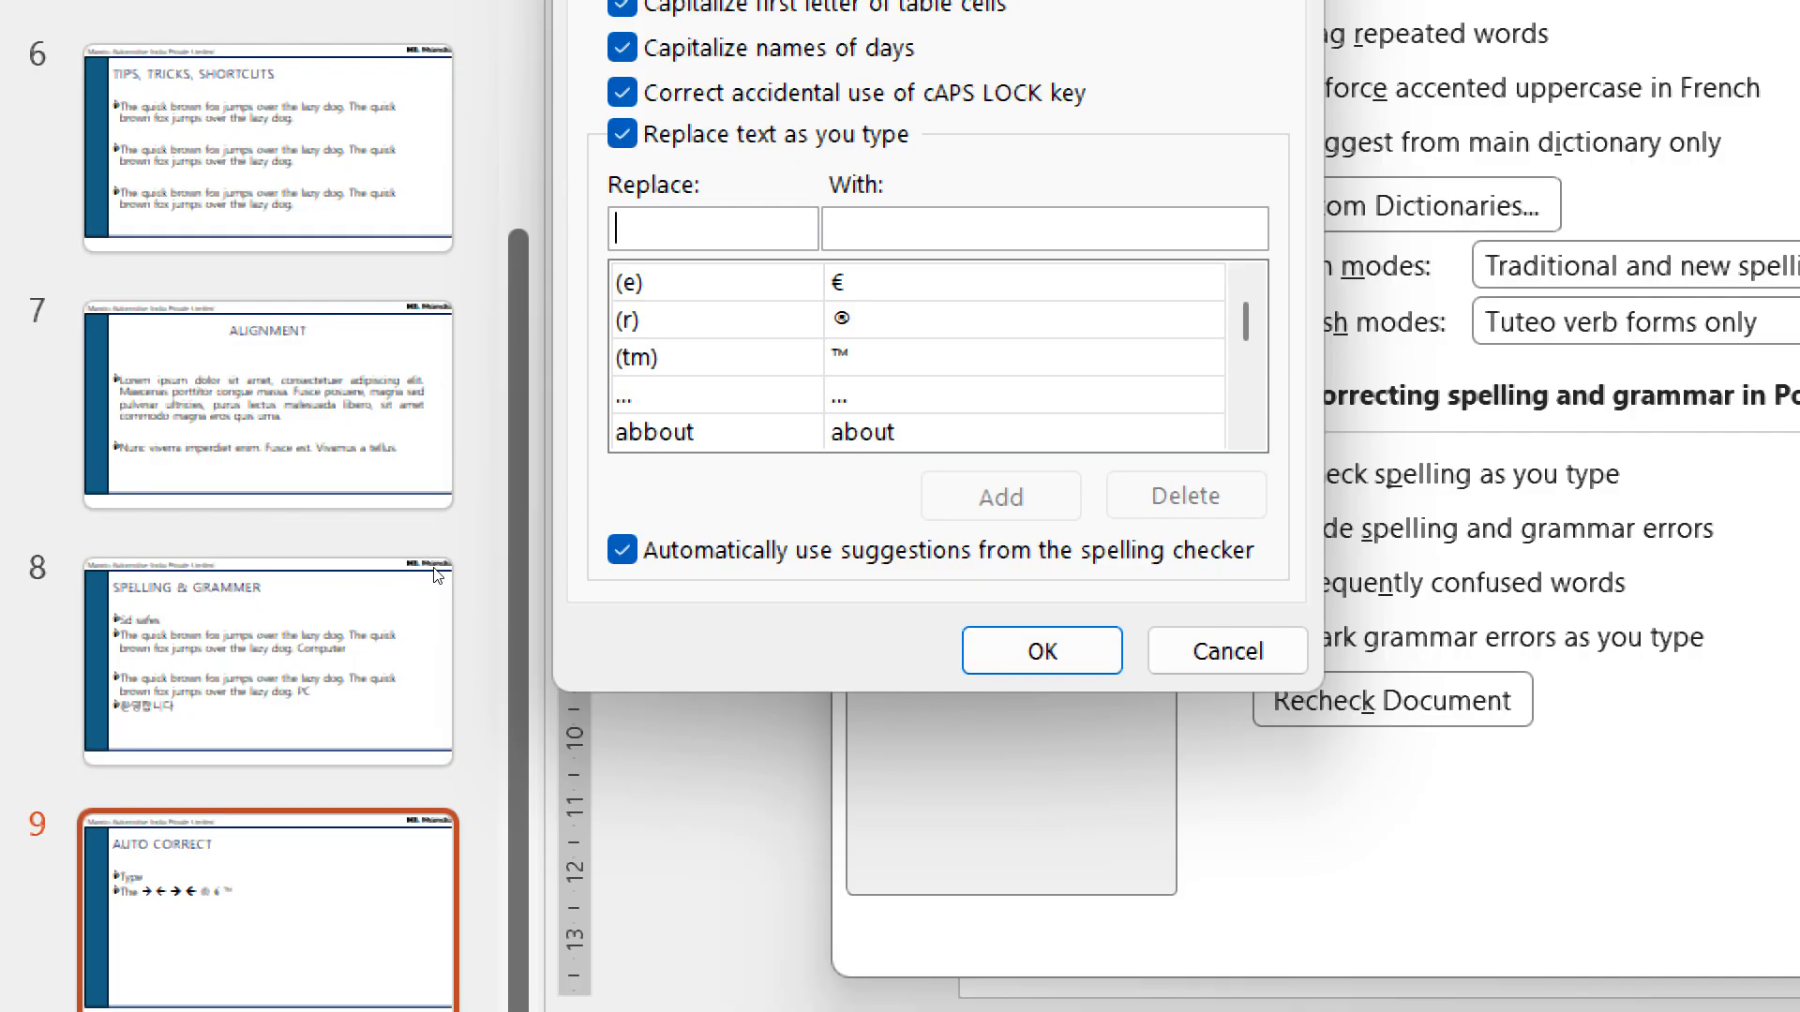
pyautogui.write('teh')
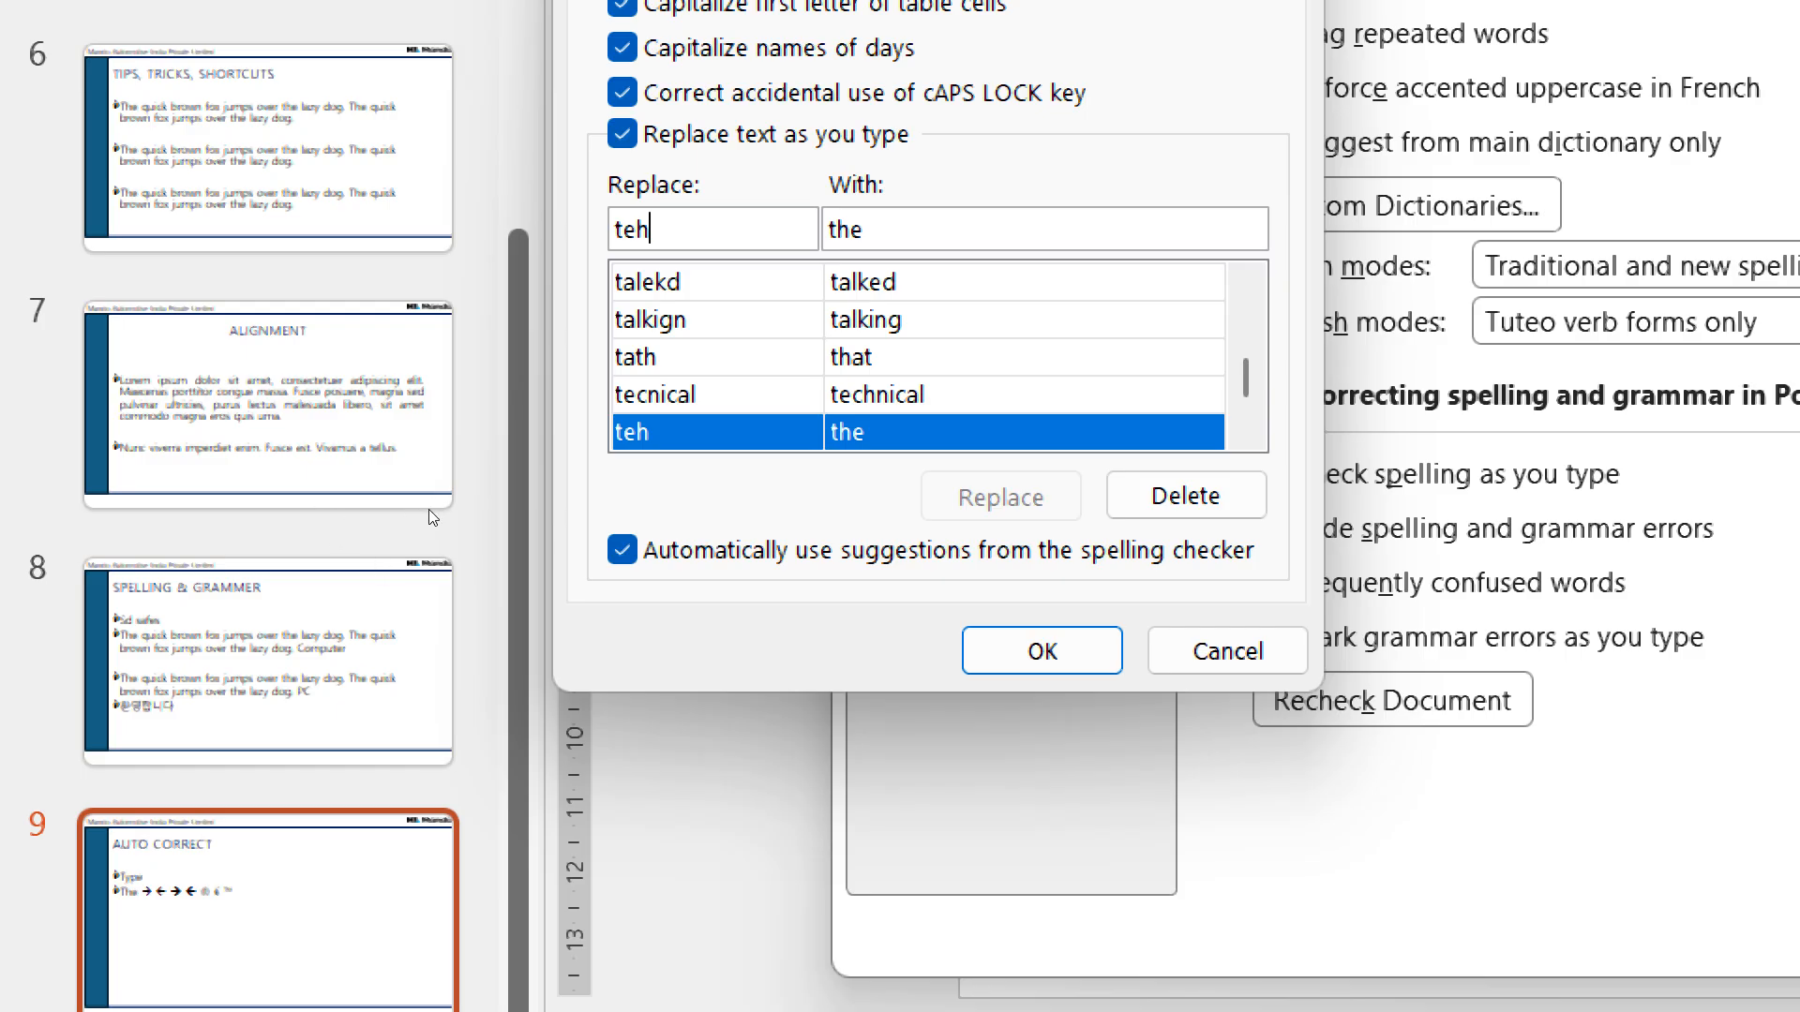
# - Find the MAIL entry in the AutoCorrect replacement list and delete it
pyautogui.moveTo(342, 505); pyautogui.dragTo(278, 495)
pyautogui.write('ma')
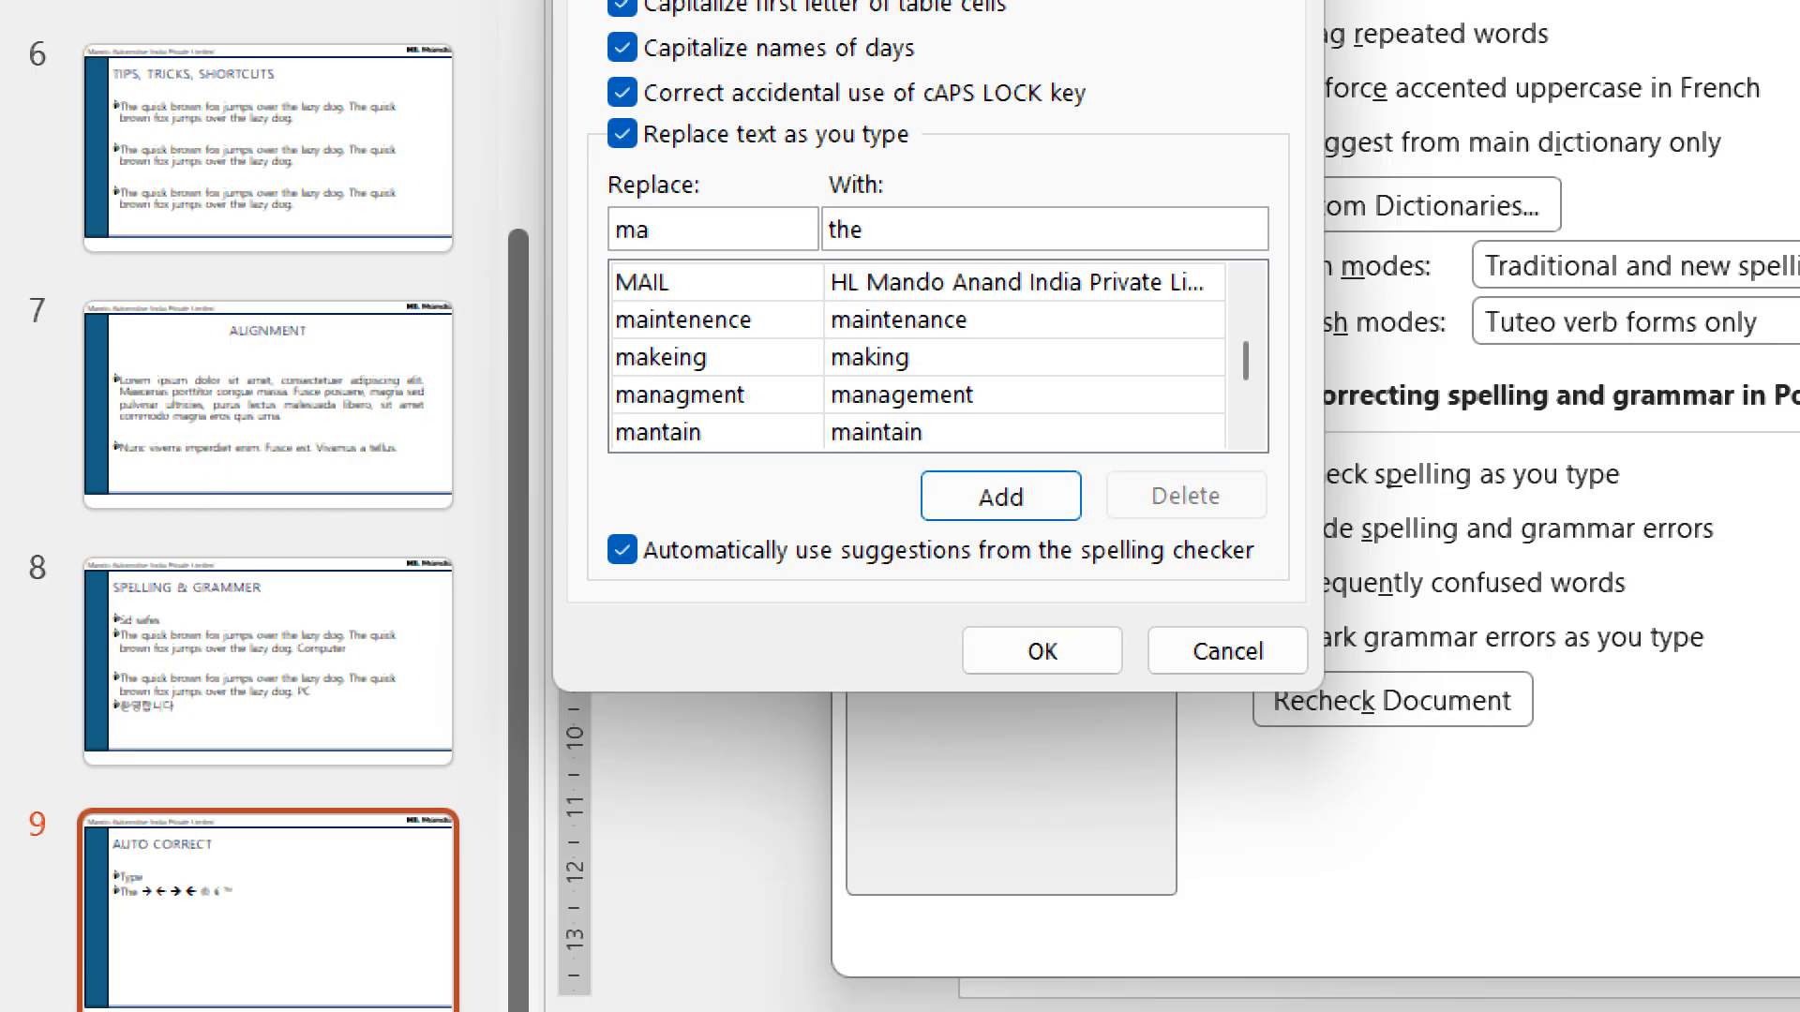
pyautogui.click(796, 282)
pyautogui.click(1186, 496)
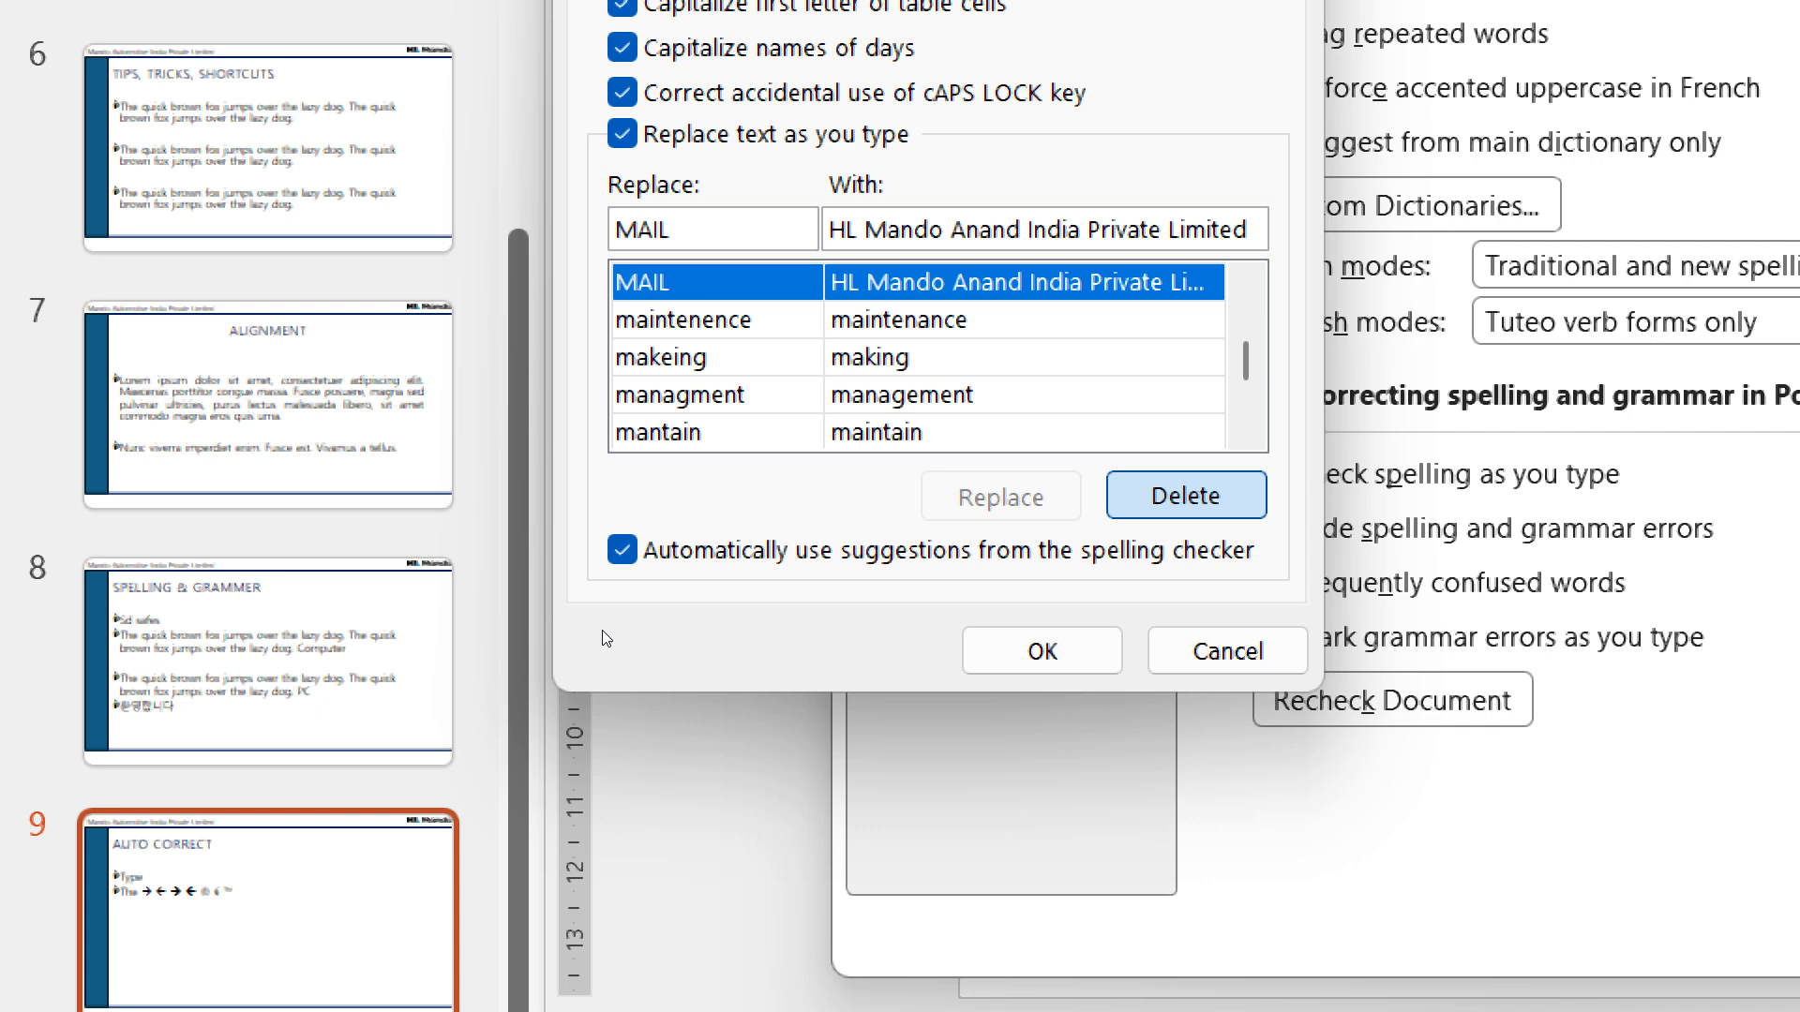
# - Add an AutoCorrect entry that replaces MAIL with HL Mando Anand India Private Limited and accept the options
pyautogui.click(341, 492)
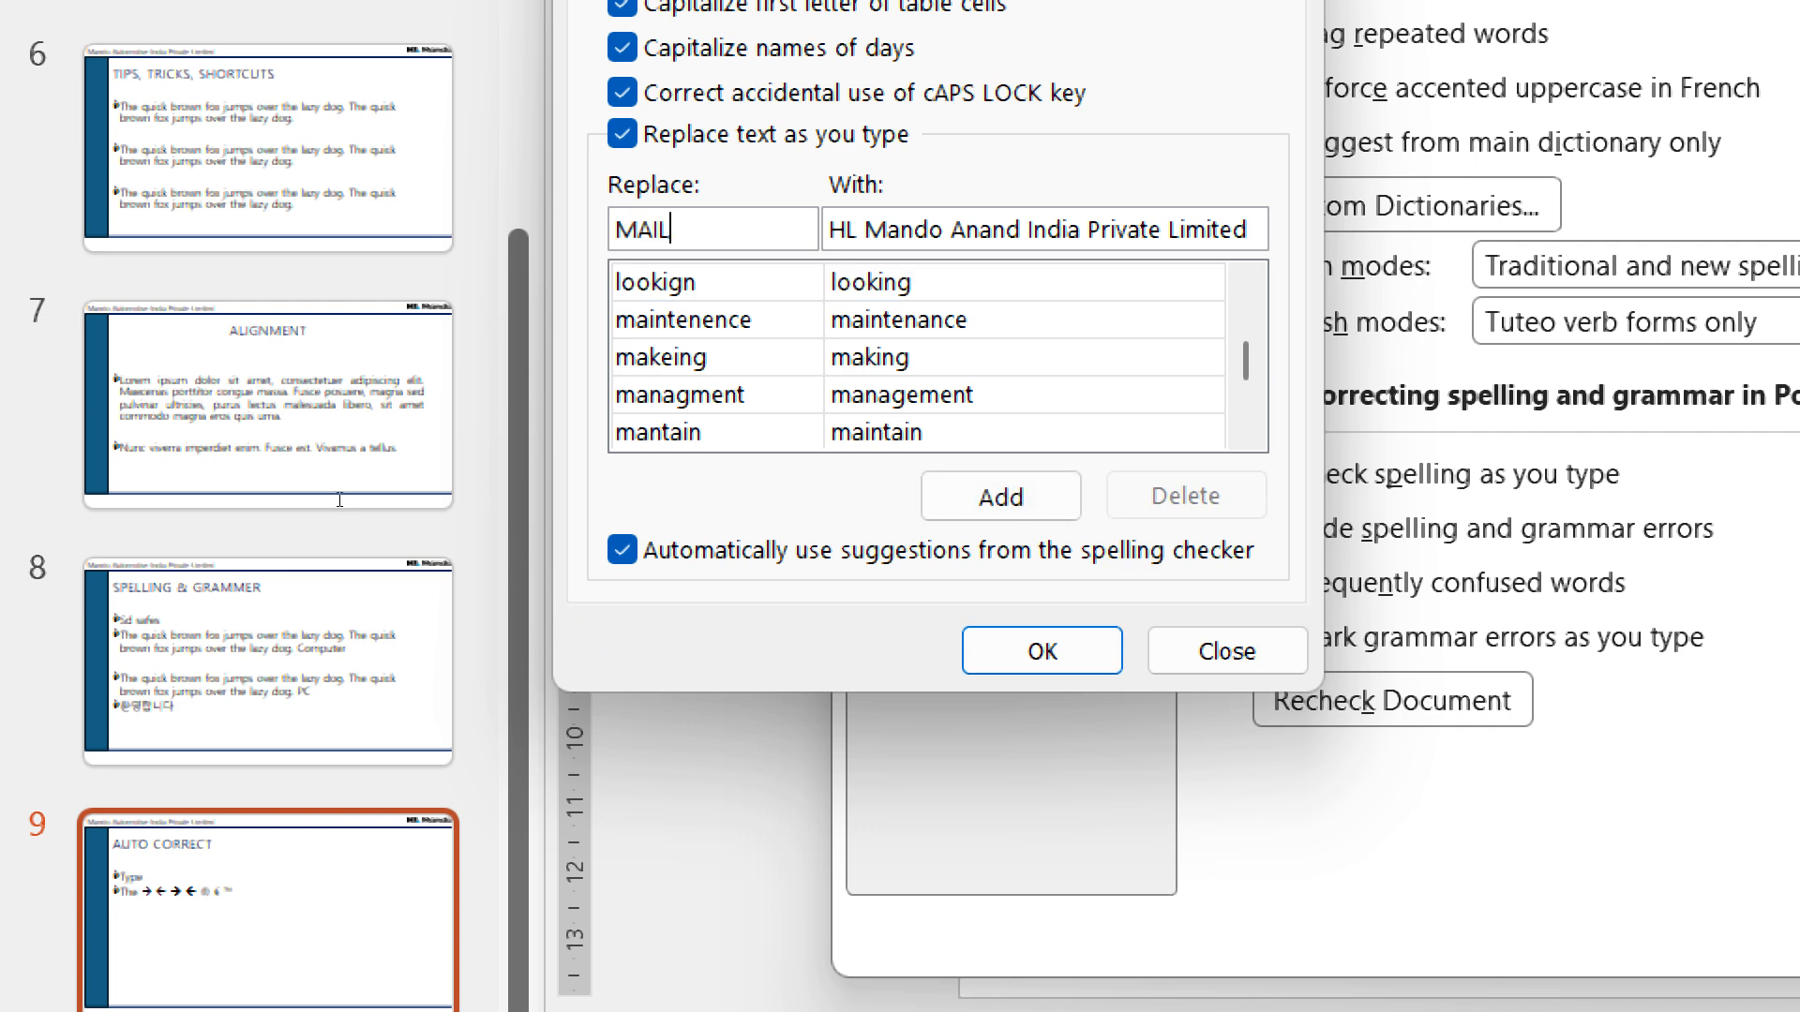
pyautogui.moveTo(337, 499); pyautogui.dragTo(310, 506)
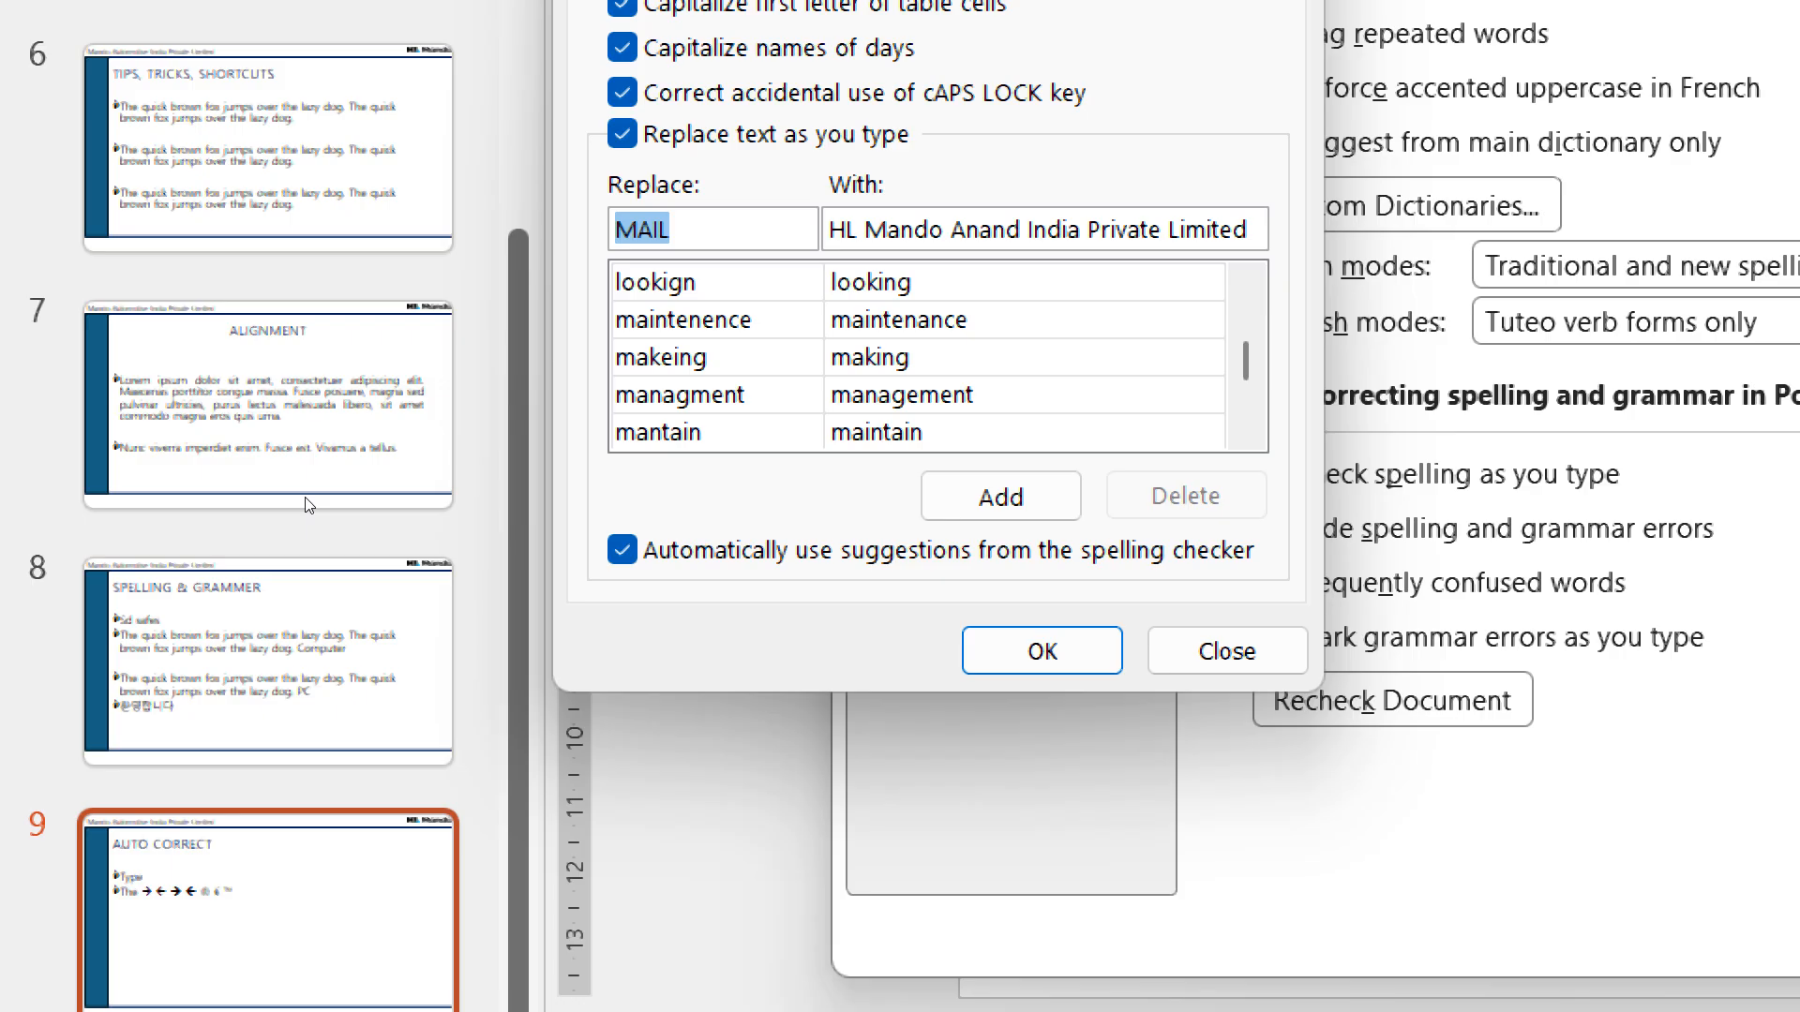
pyautogui.click(378, 501)
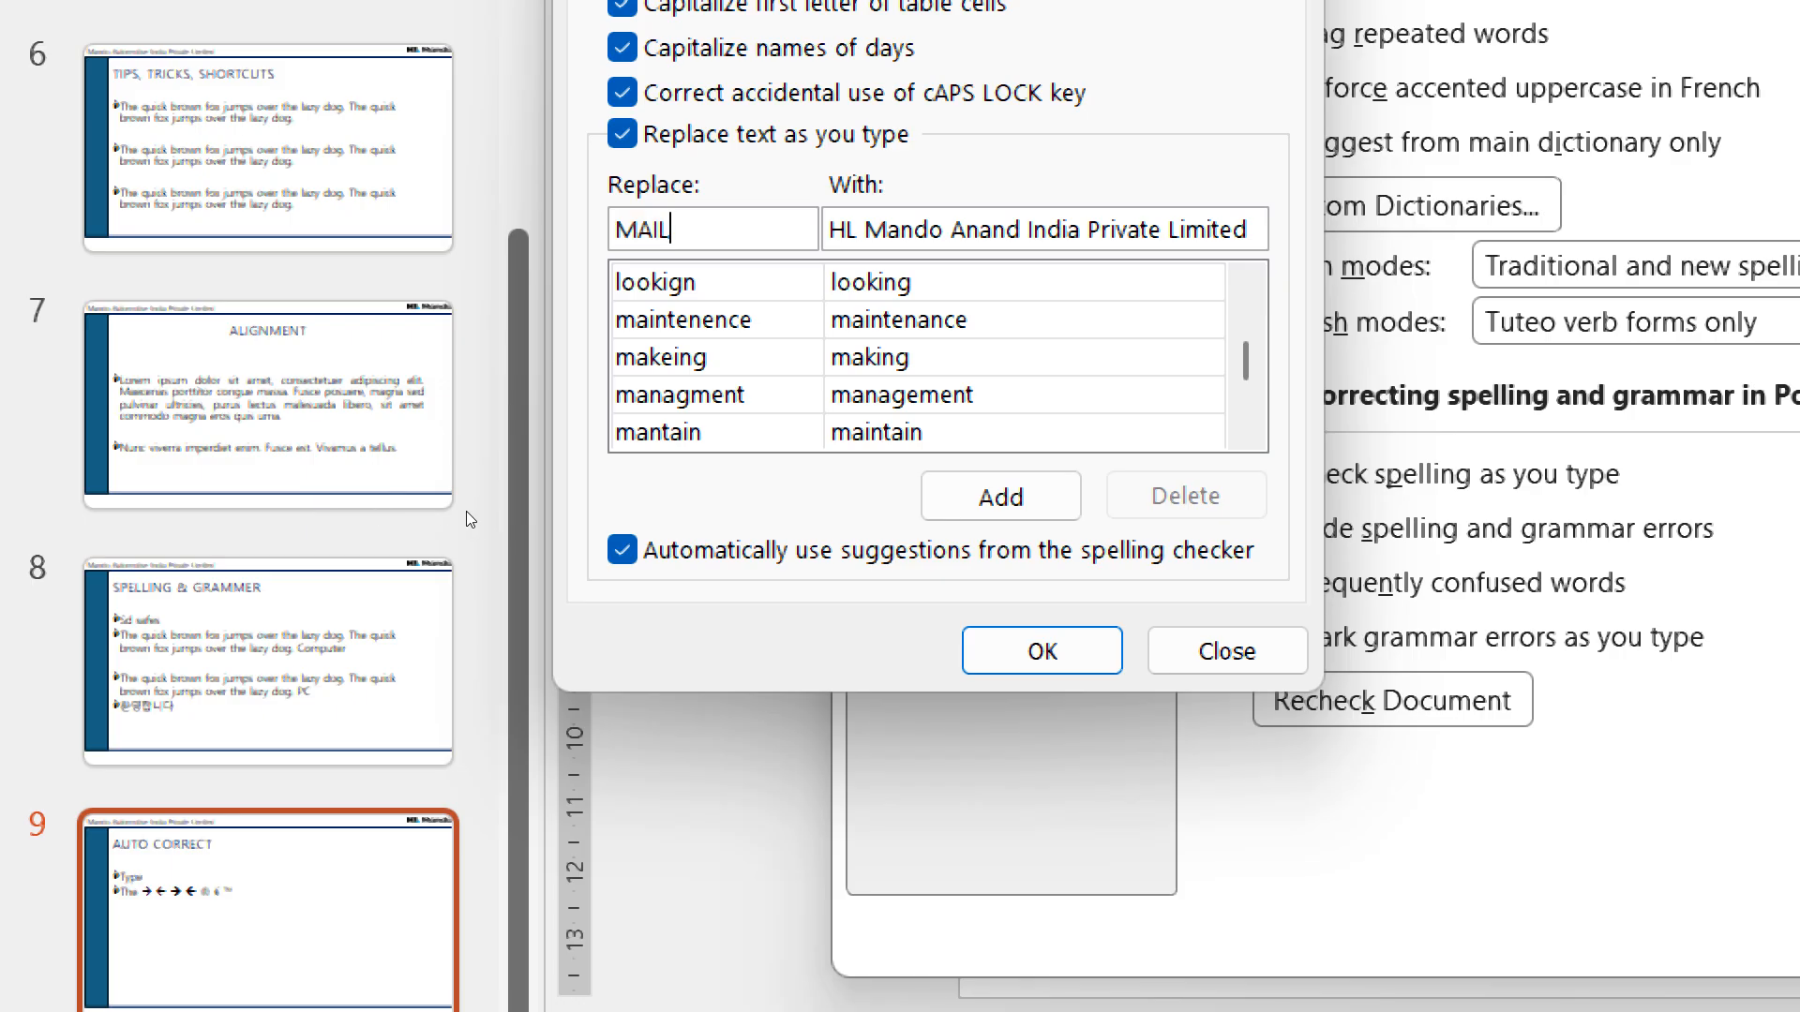
pyautogui.click(430, 499)
pyautogui.hotkey('shift', 'Tab')
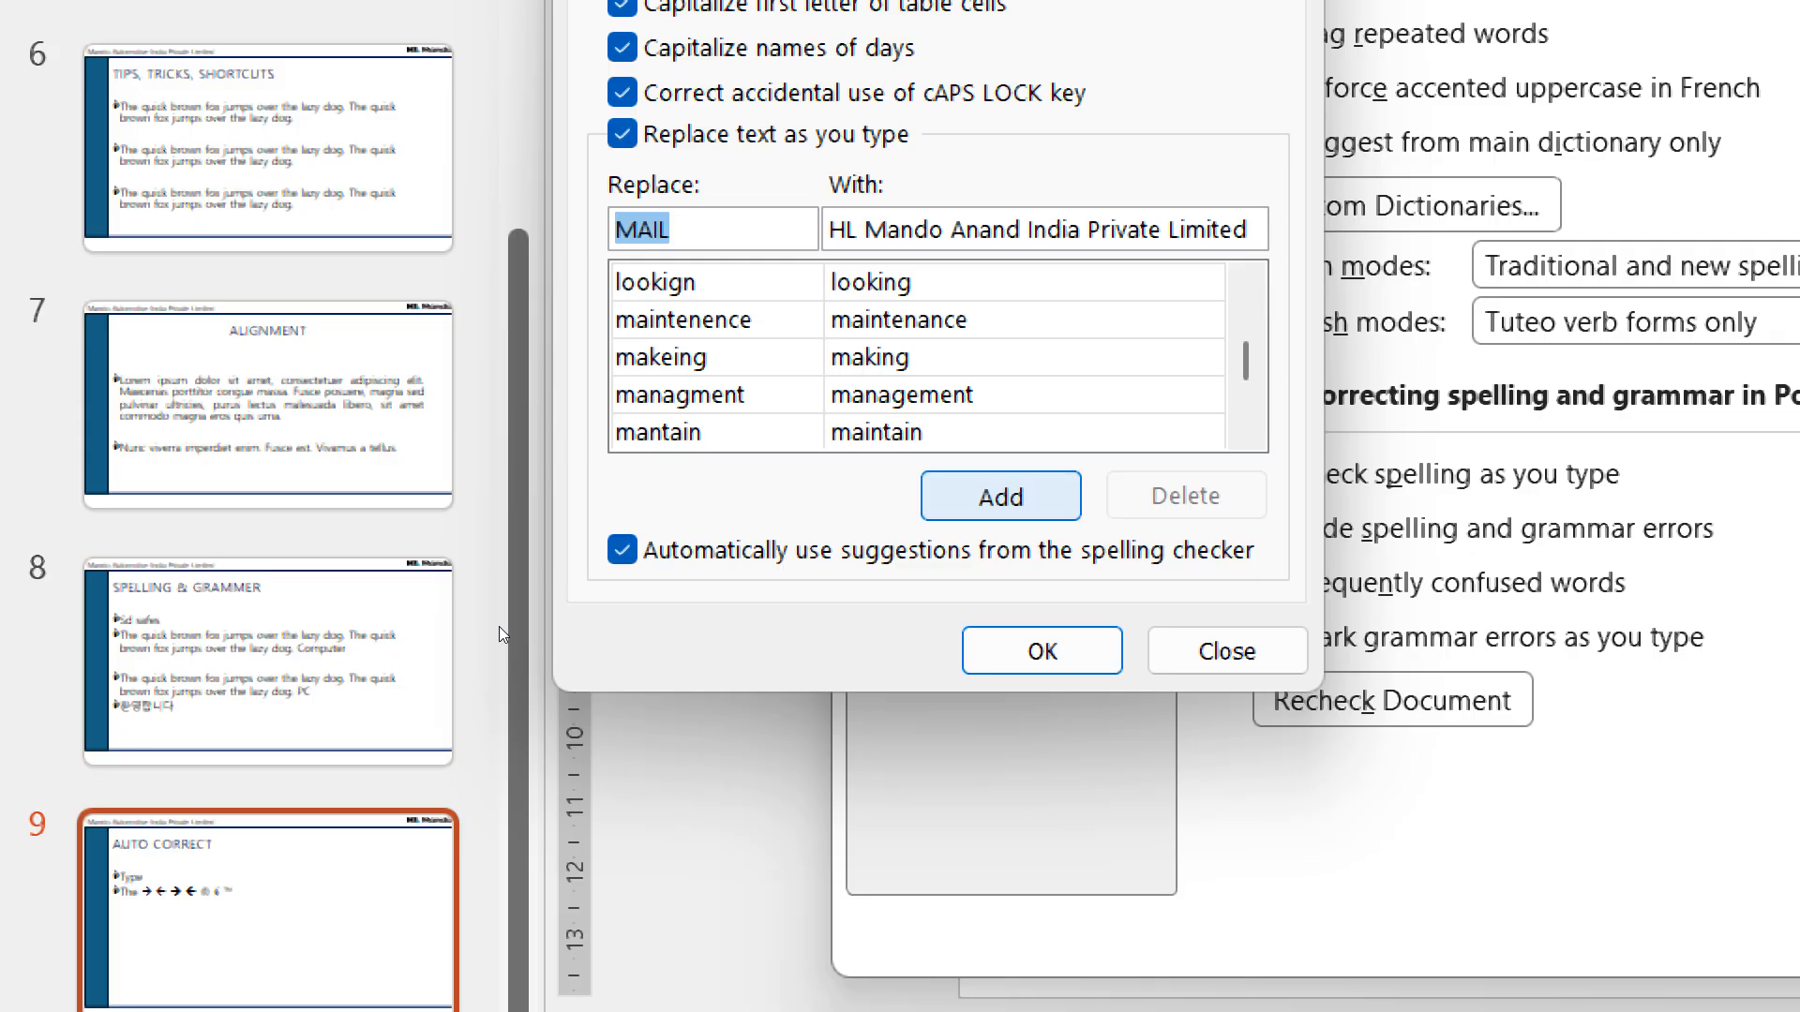
pyautogui.press('Return')
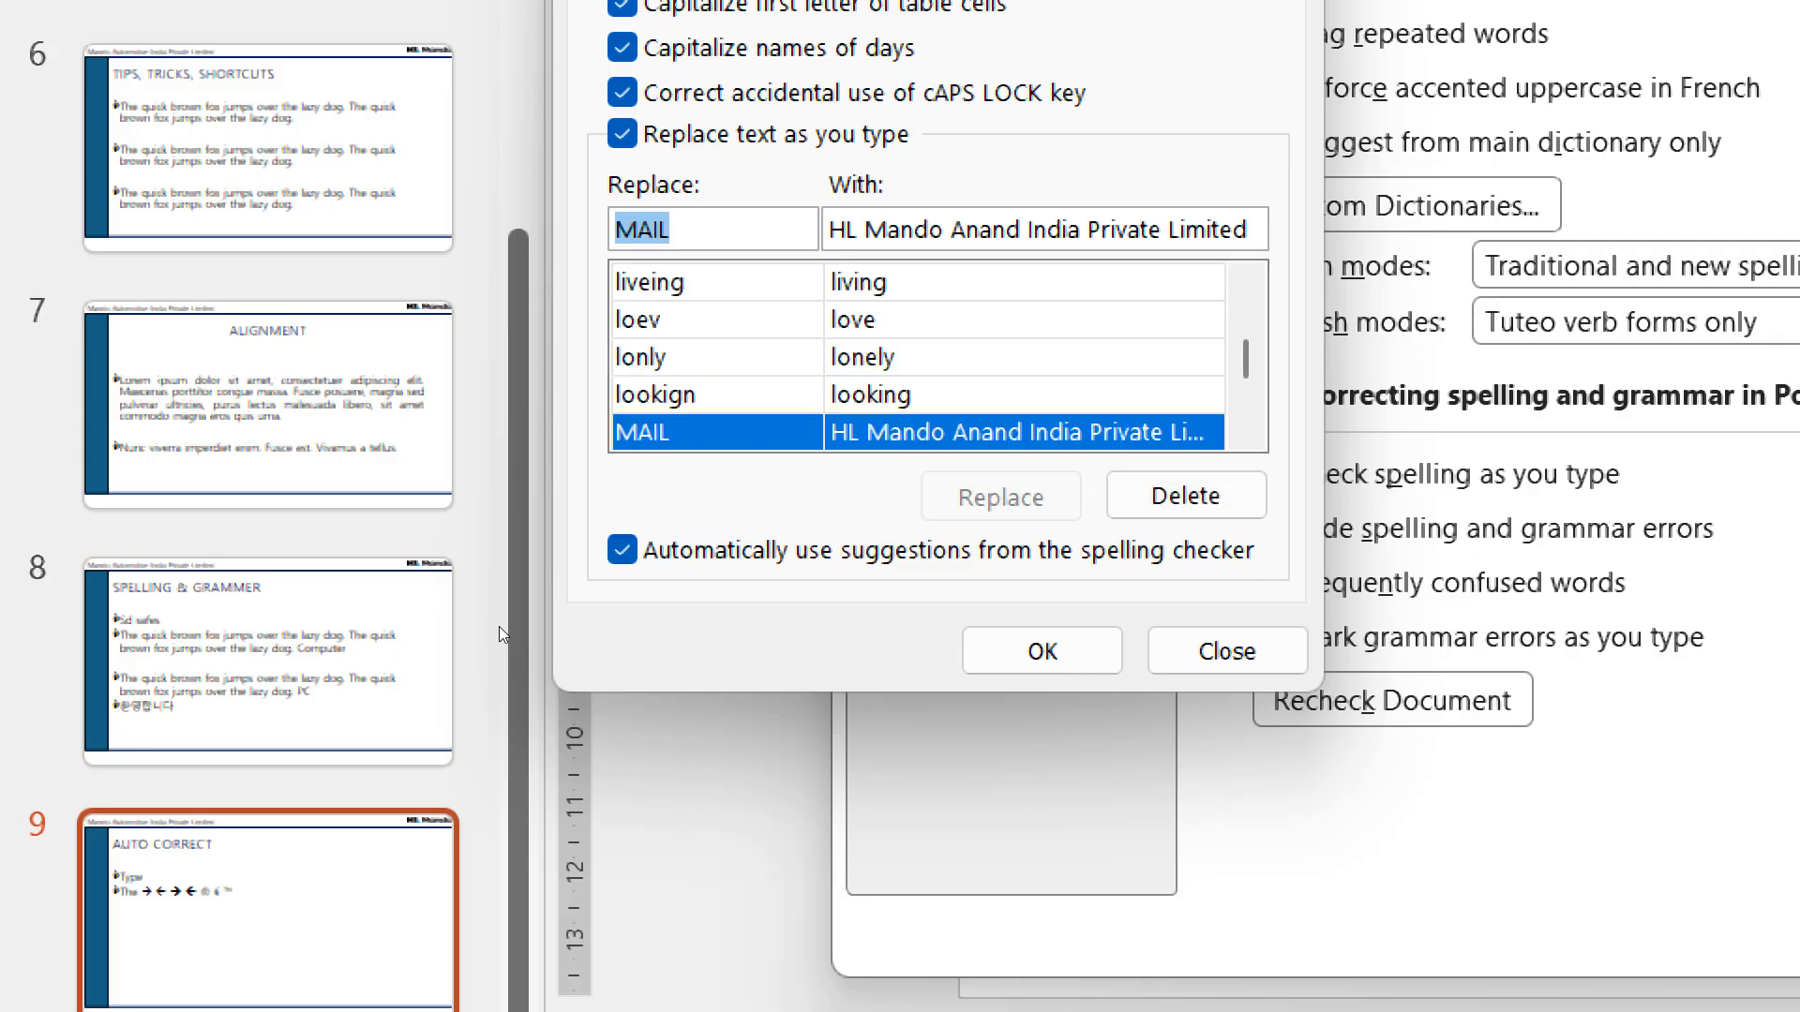
pyautogui.press('Return')
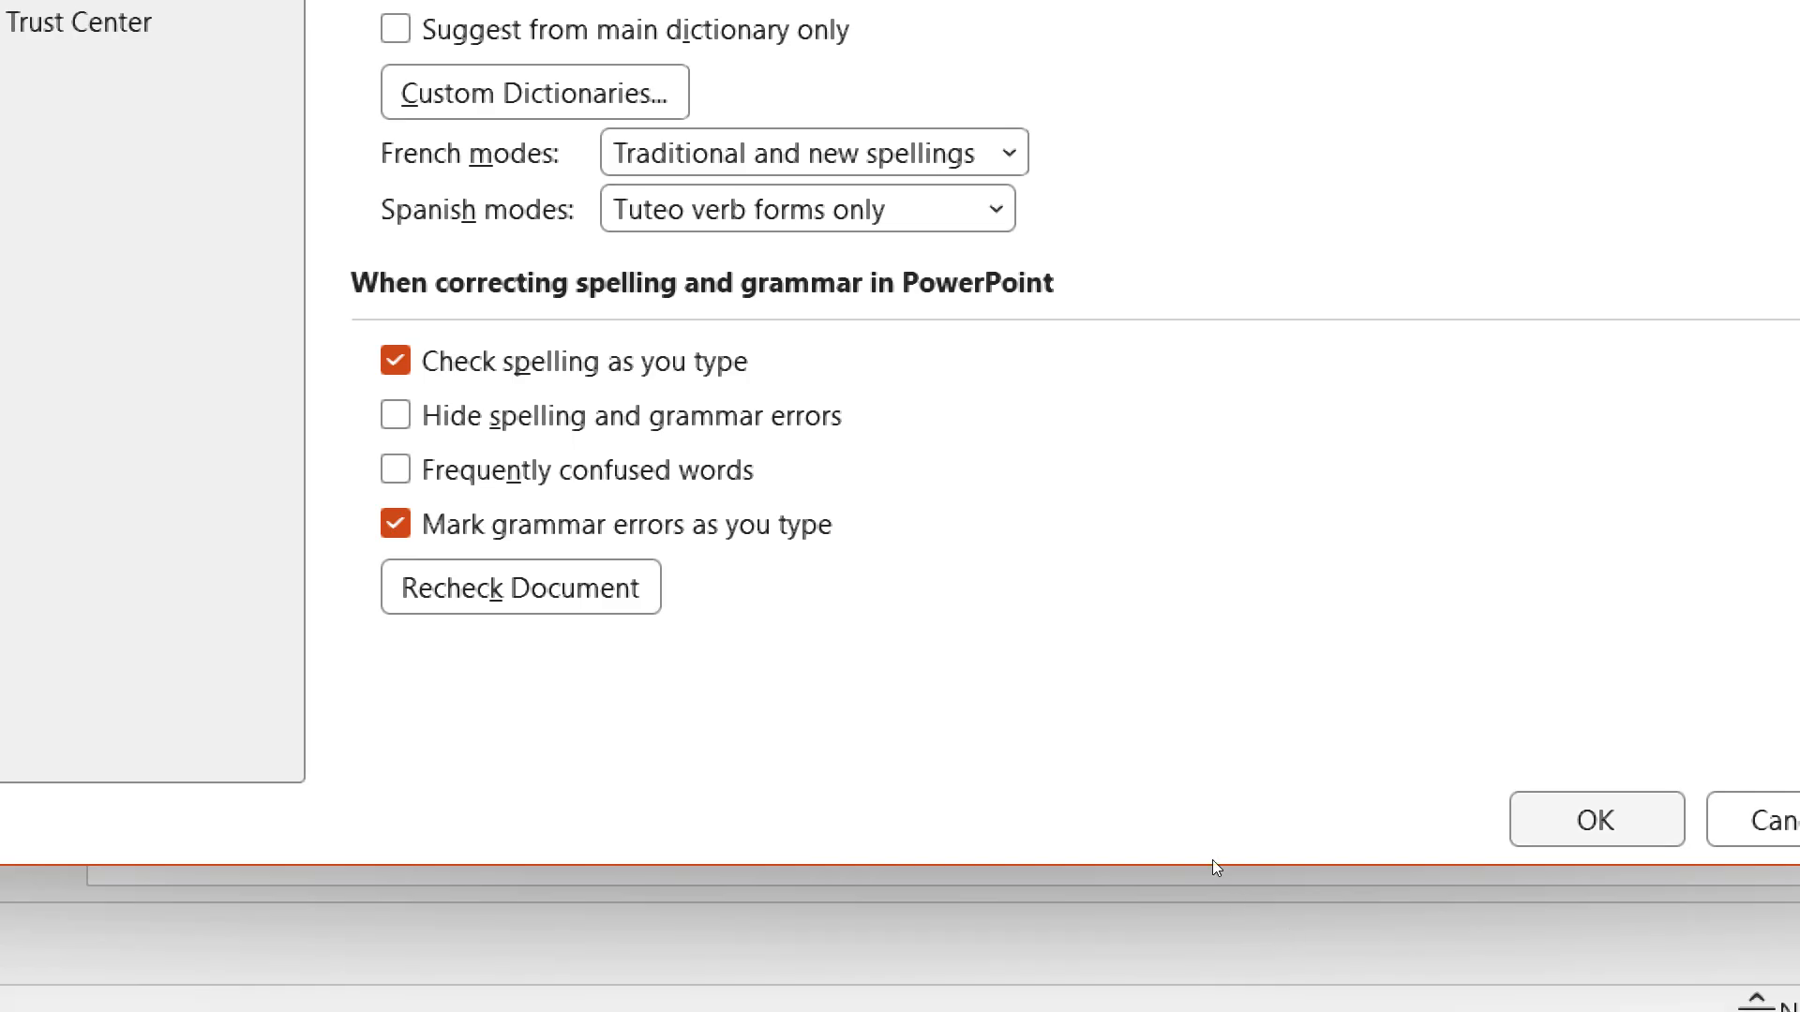
pyautogui.press('Return')
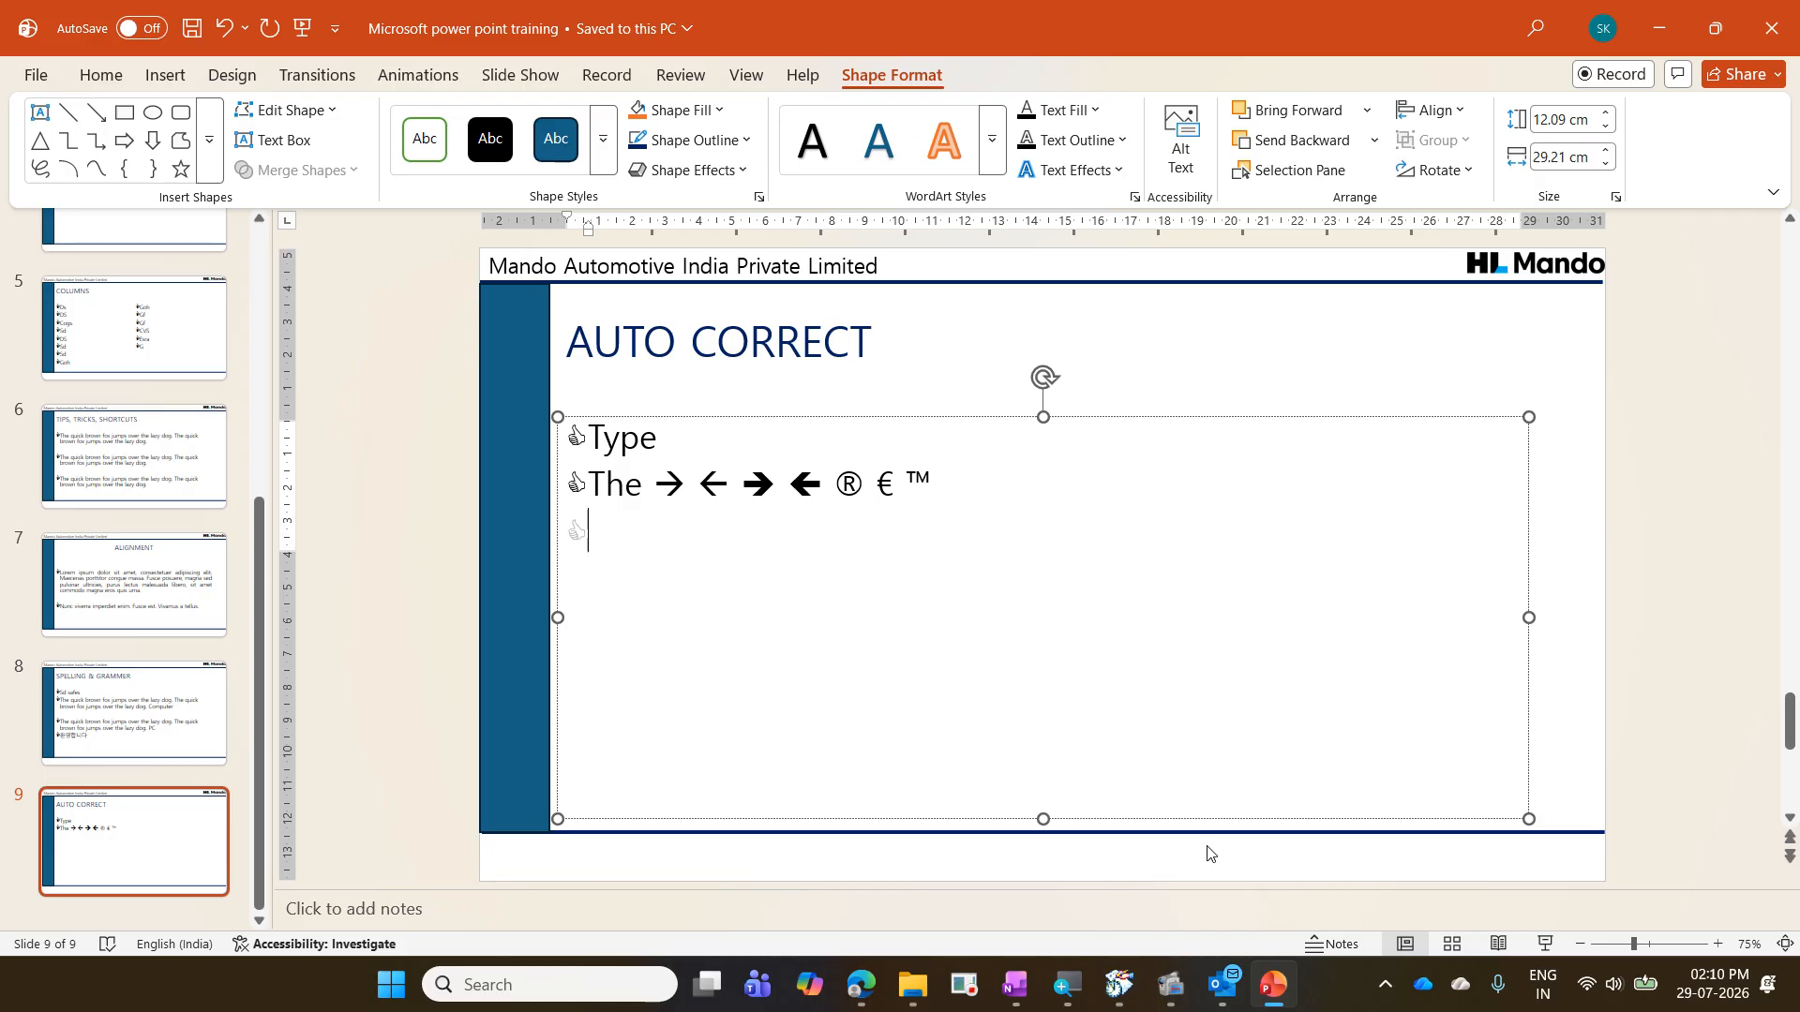
# - Add two bullet lines below the symbols on the AUTO CORRECT slide, entering the MAIL abbreviation on each to expand it
pyautogui.write('MAIL')
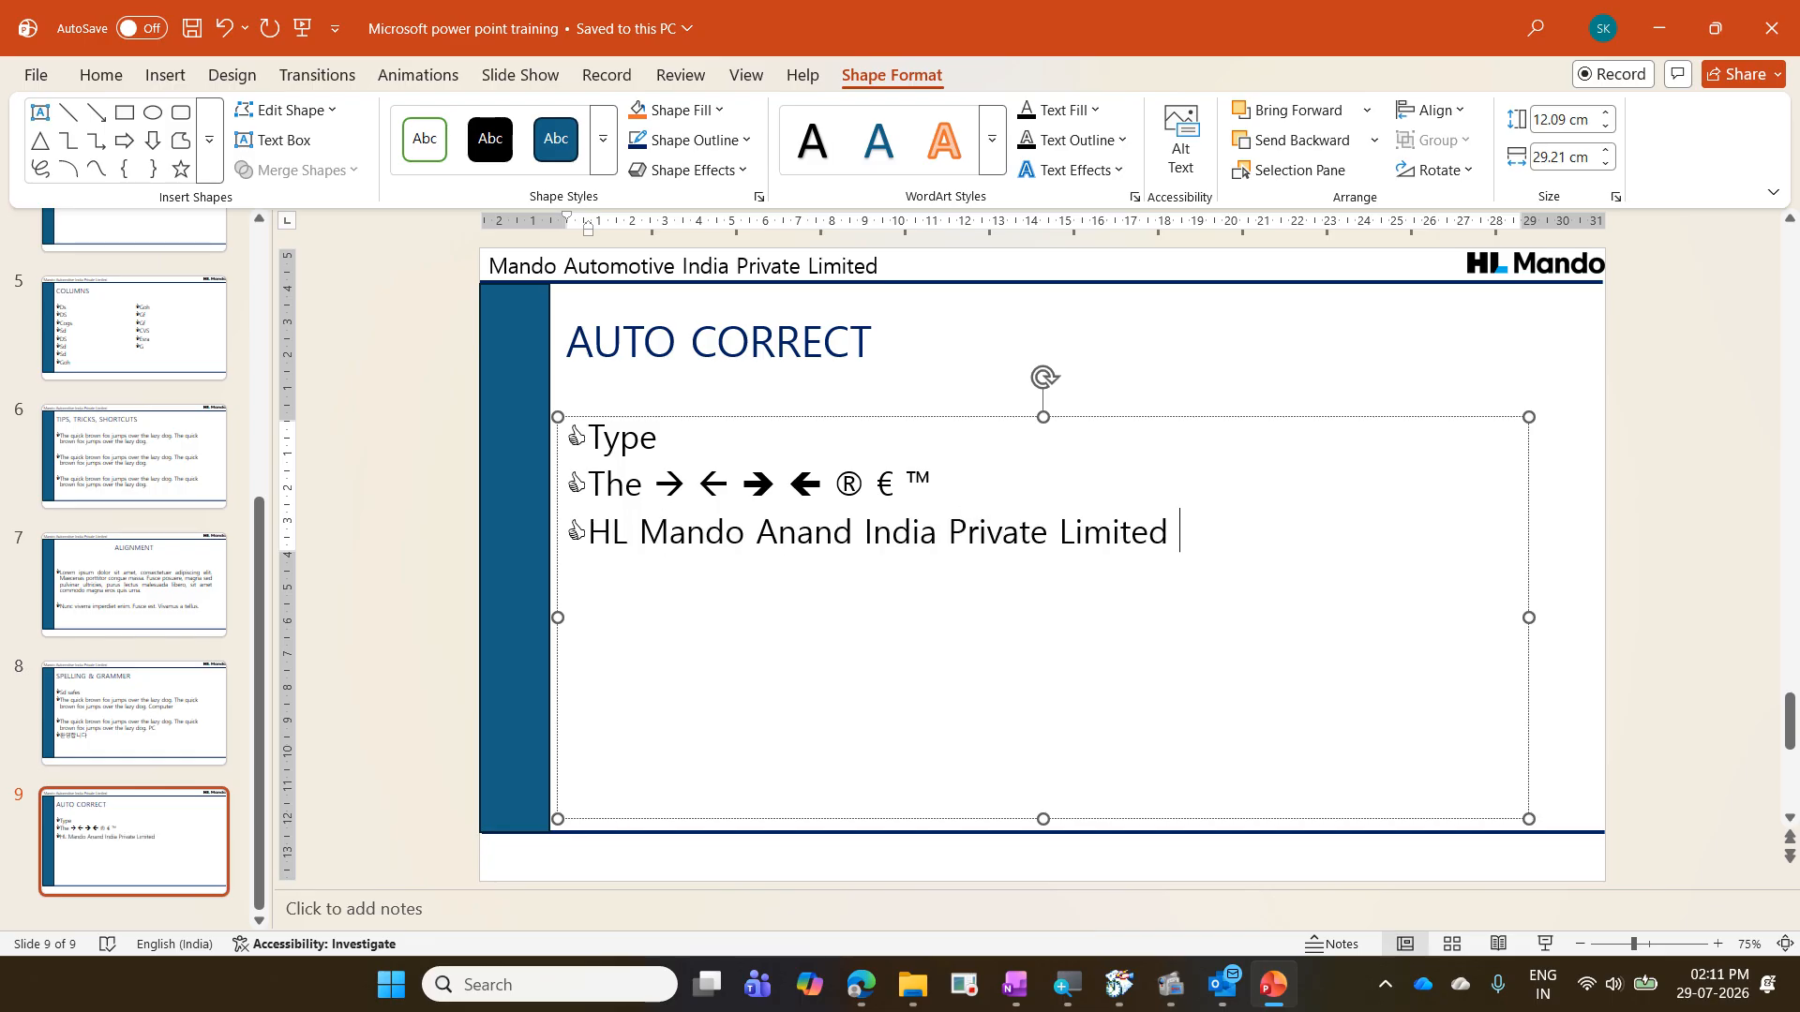
pyautogui.press('Return')
pyautogui.write('MAIL')
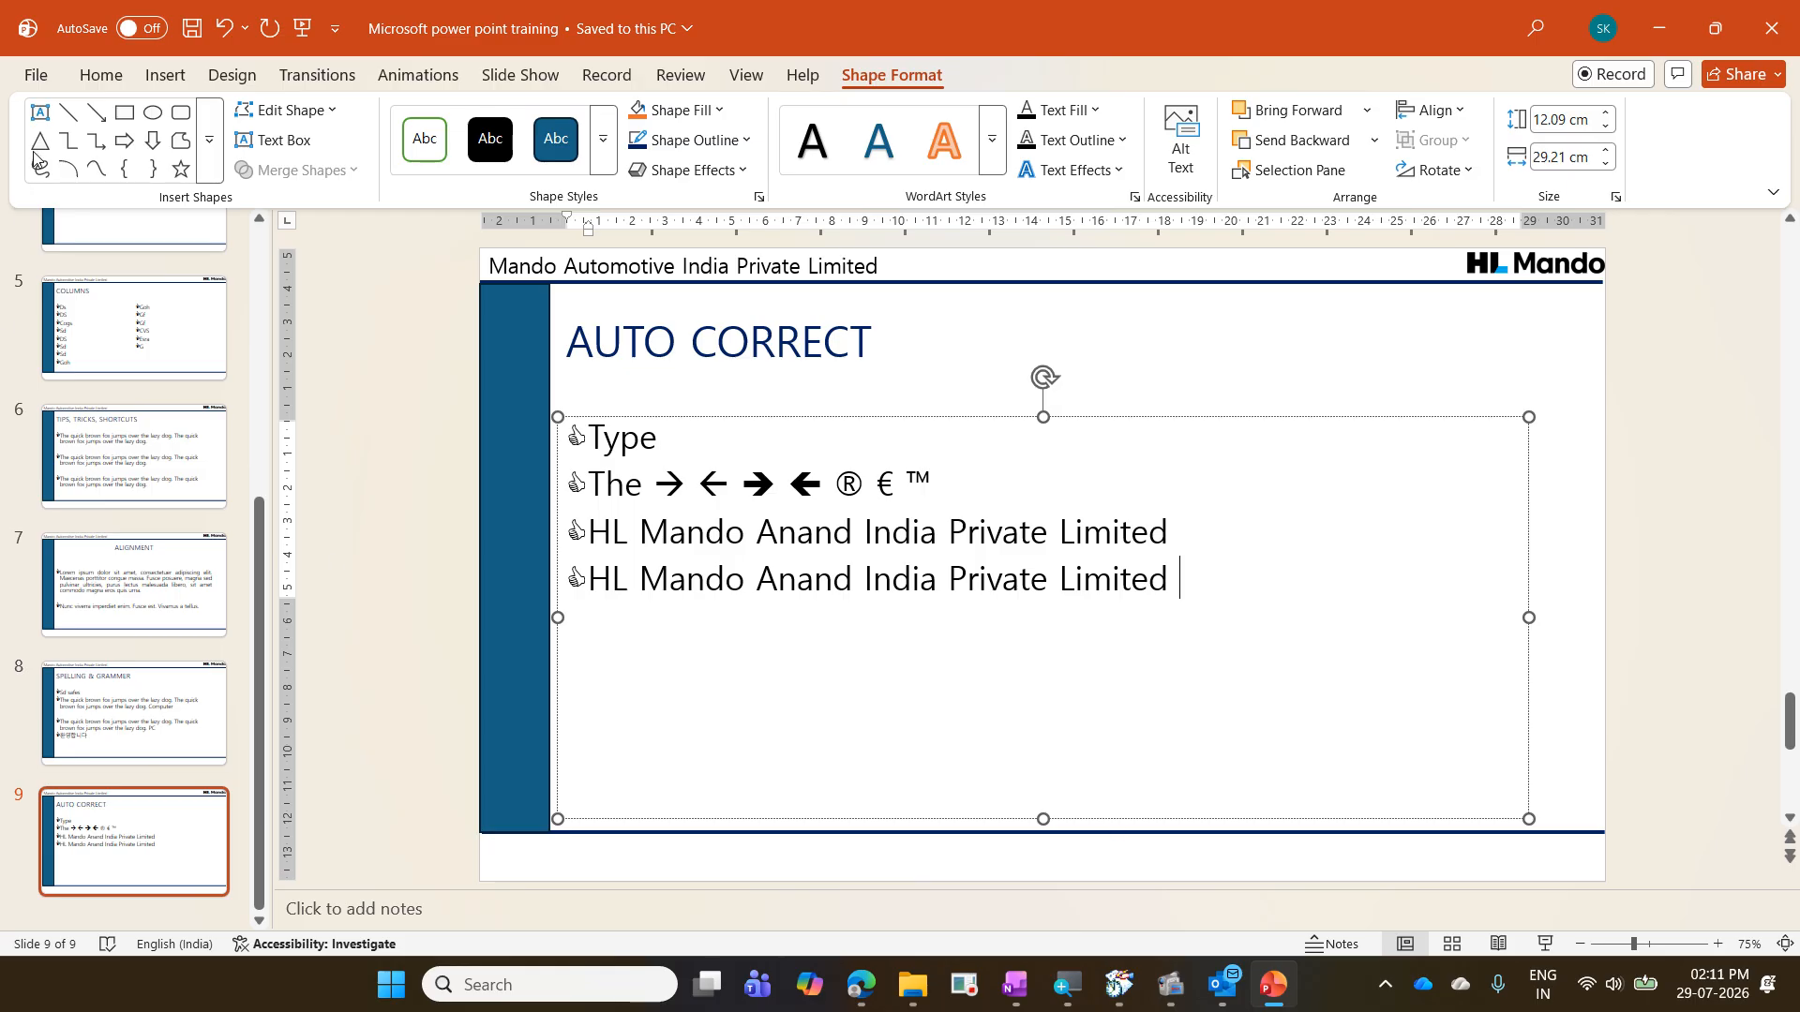
# - Look up the MAIL entry in the AutoCorrect options of the proofing settings and close the options
pyautogui.click(37, 78)
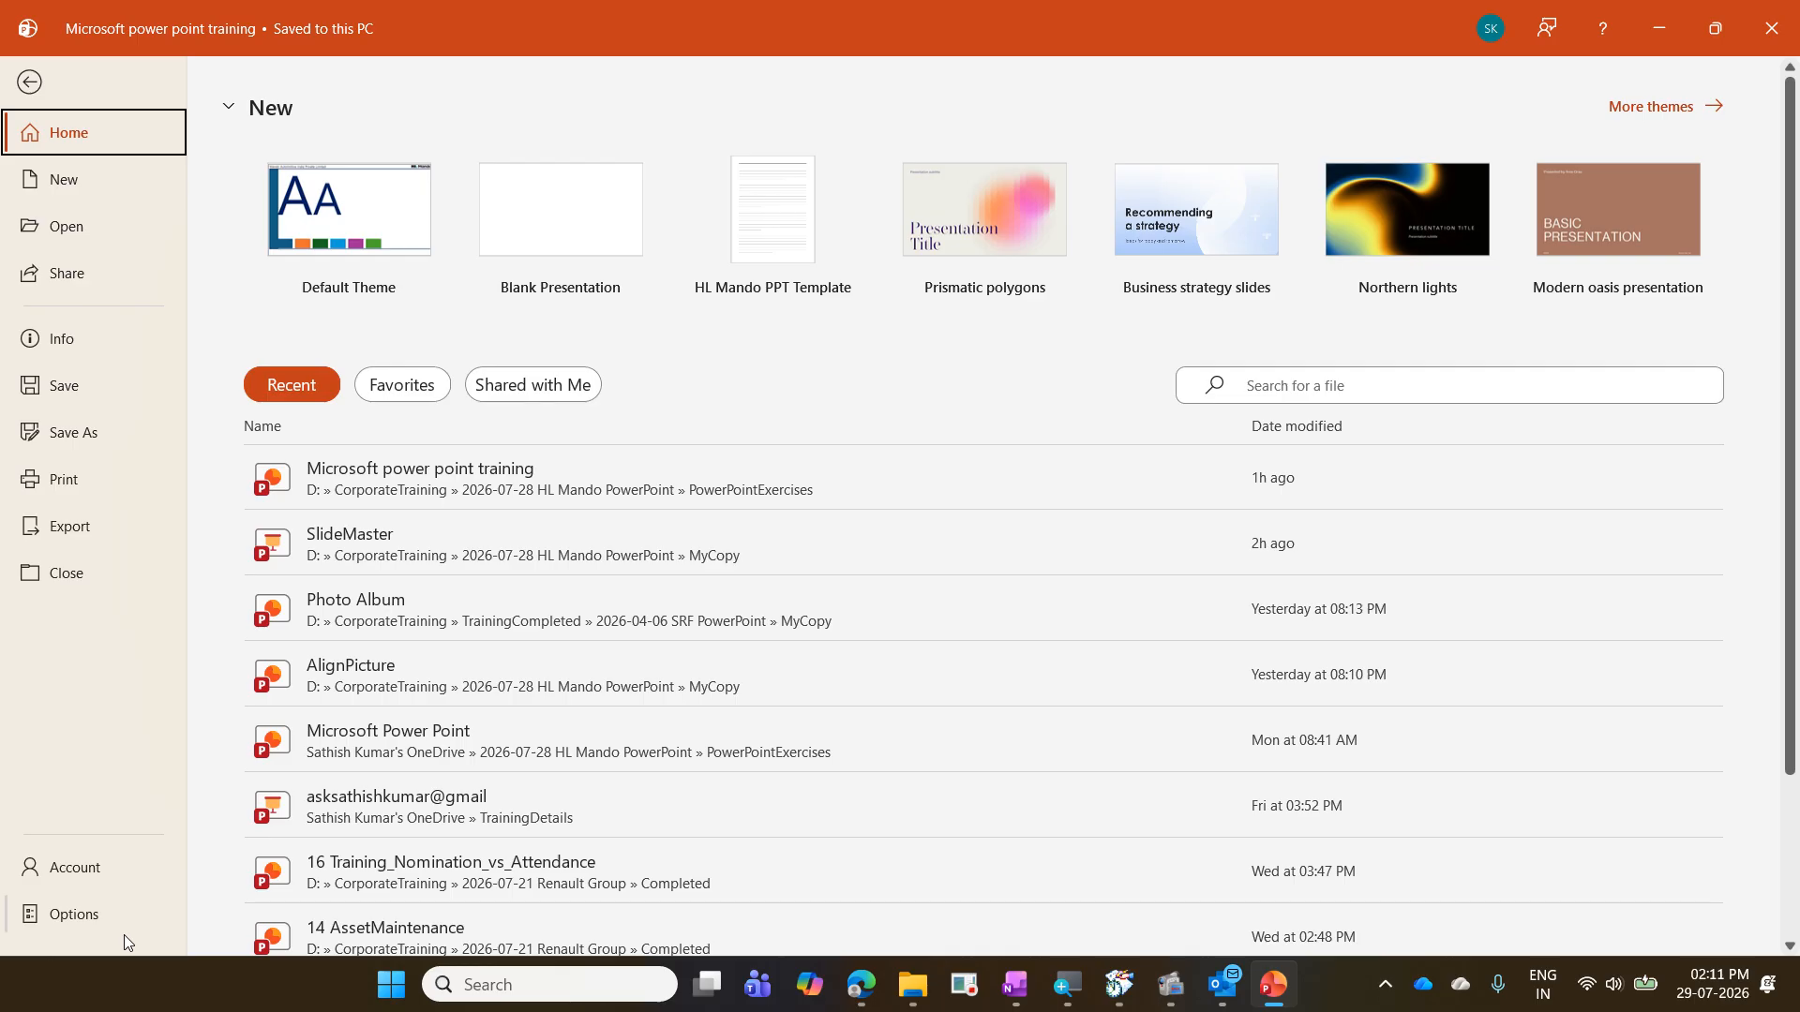
pyautogui.click(109, 925)
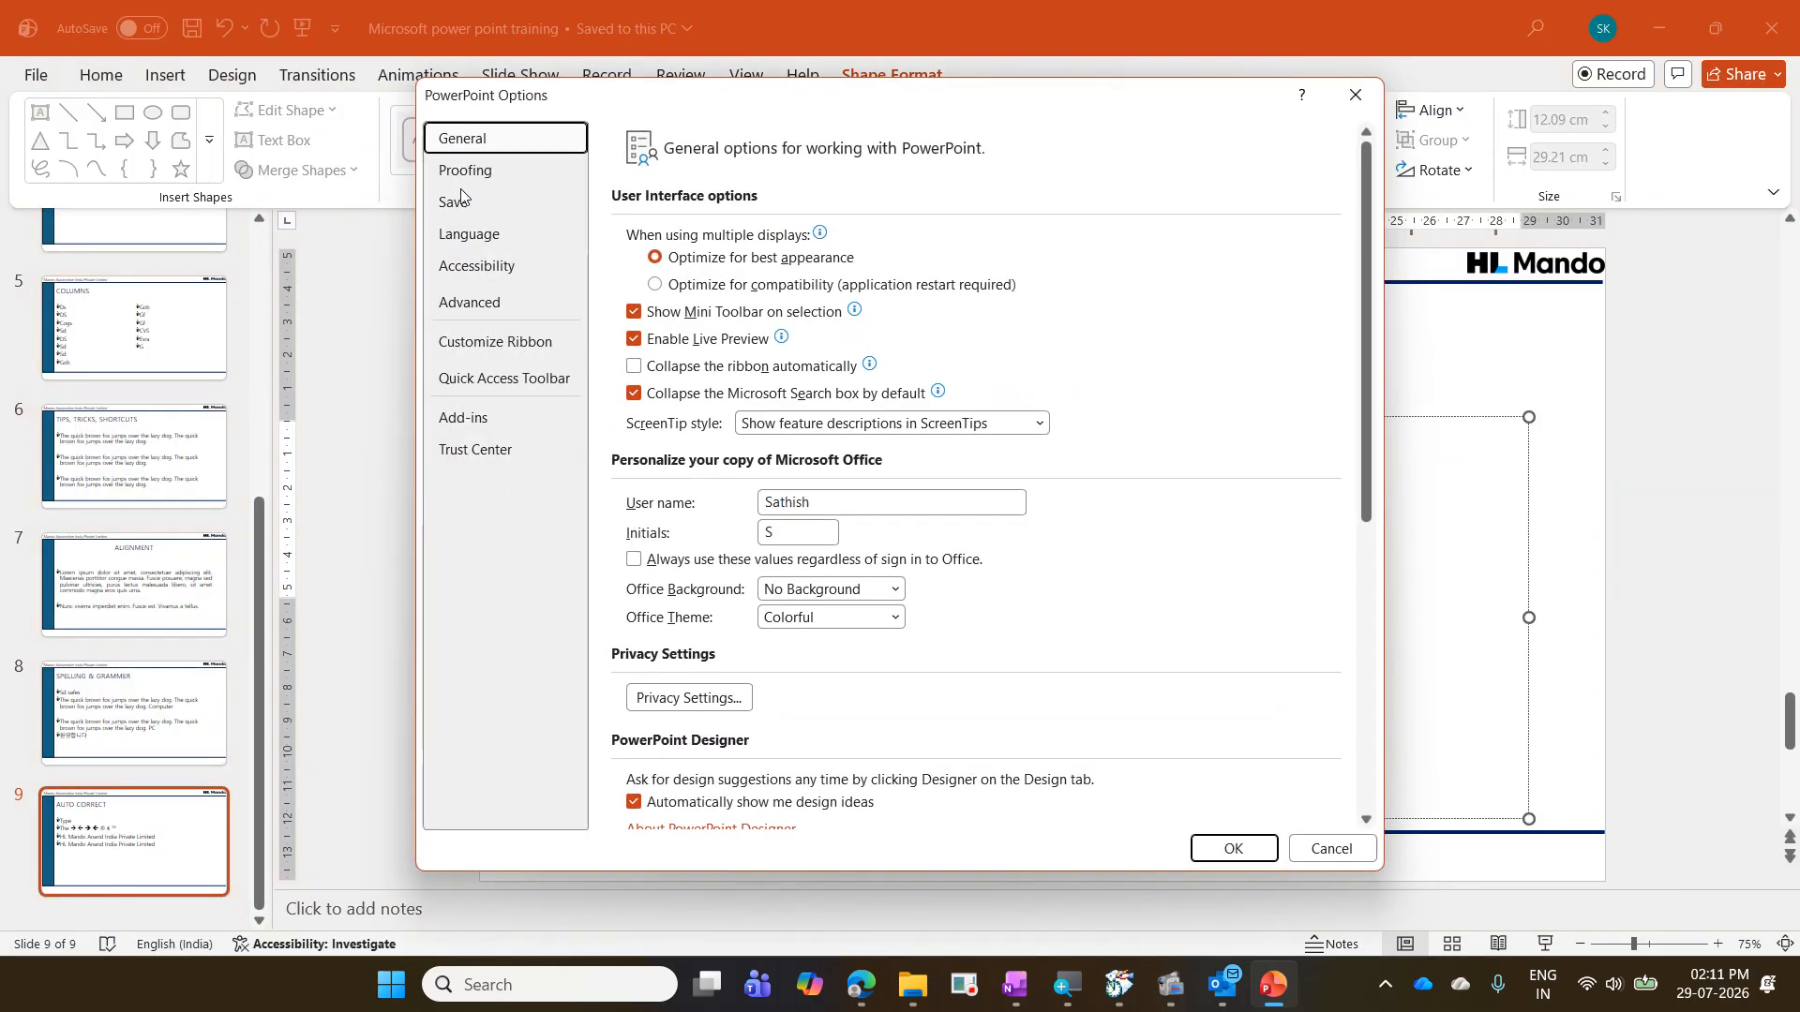
pyautogui.click(462, 173)
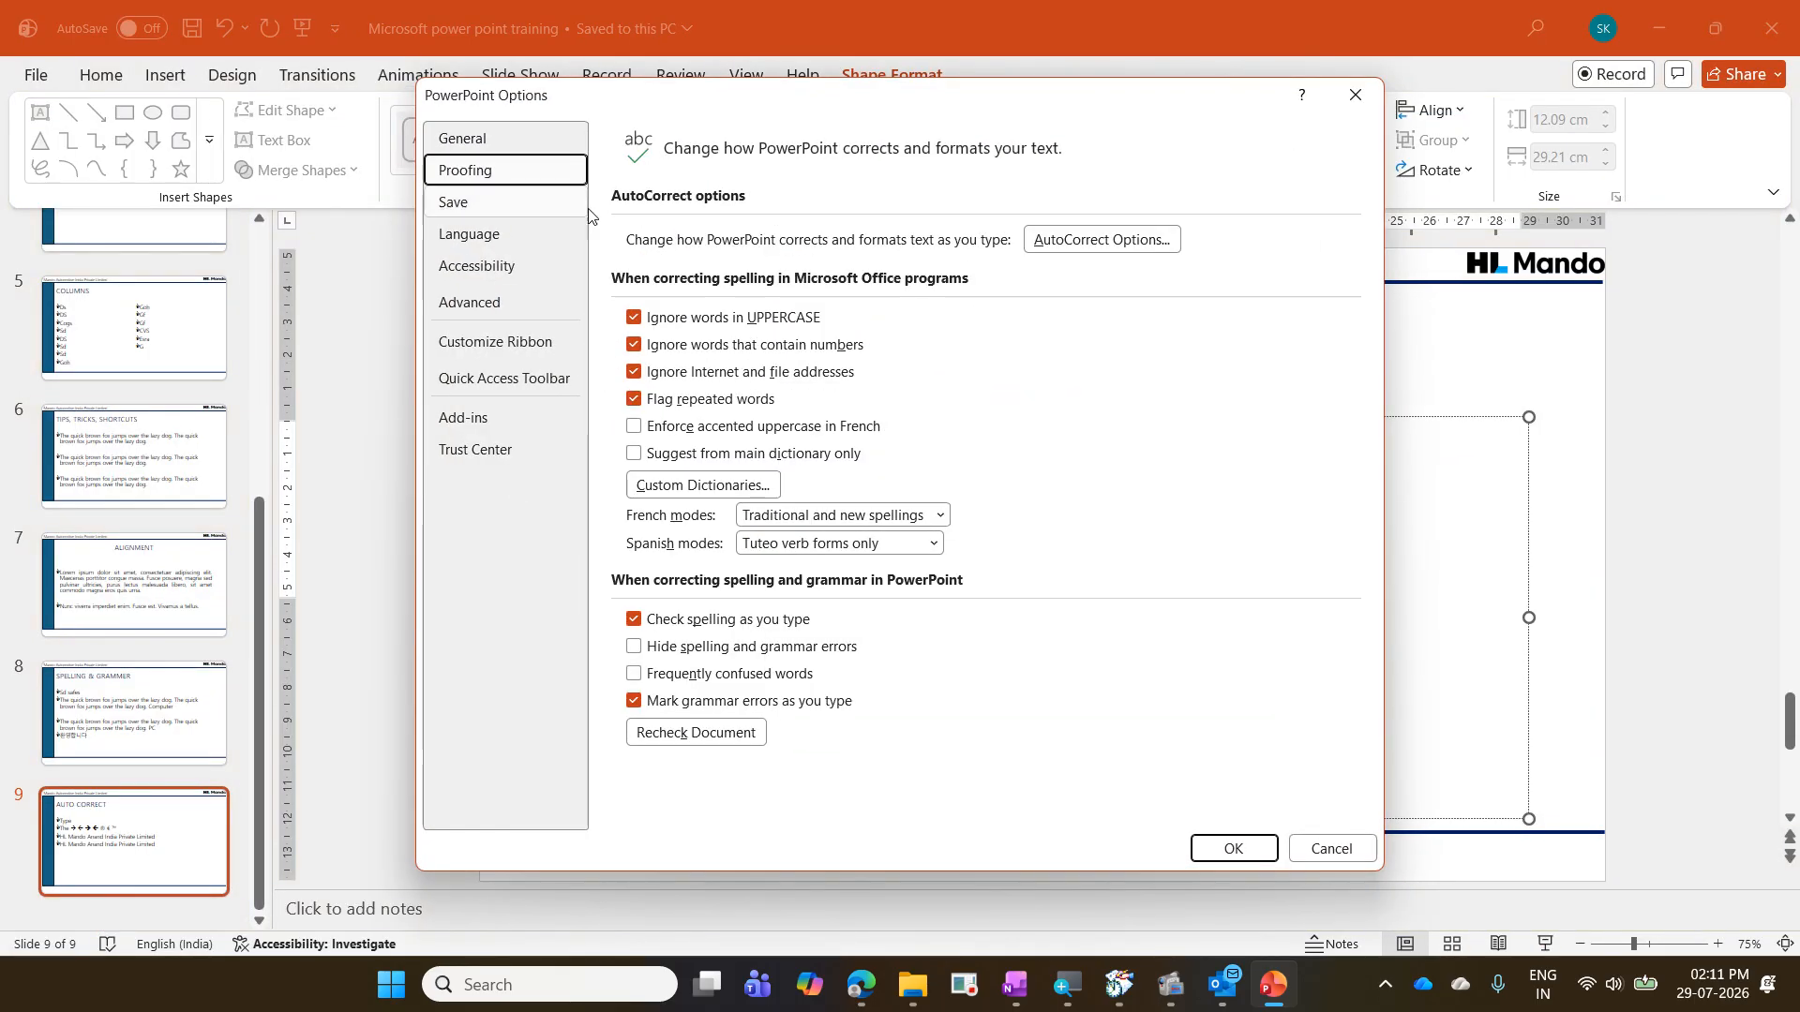
pyautogui.click(1125, 242)
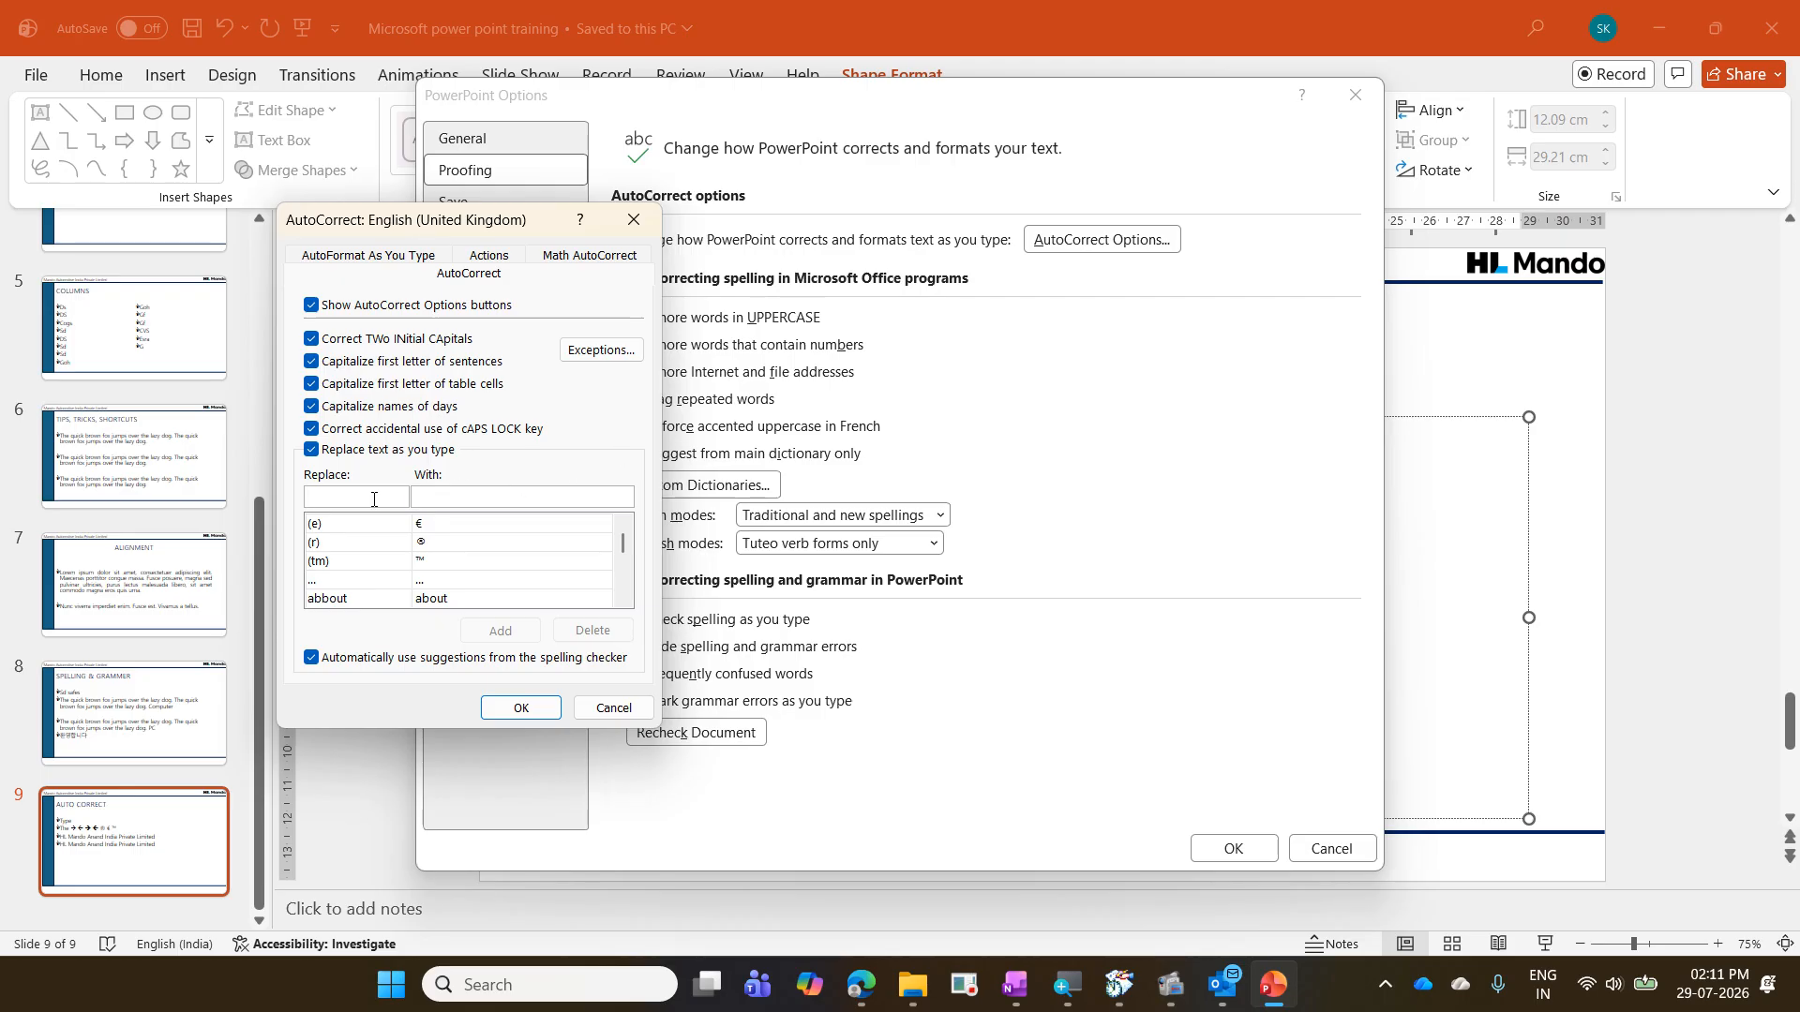
pyautogui.write('MAIL')
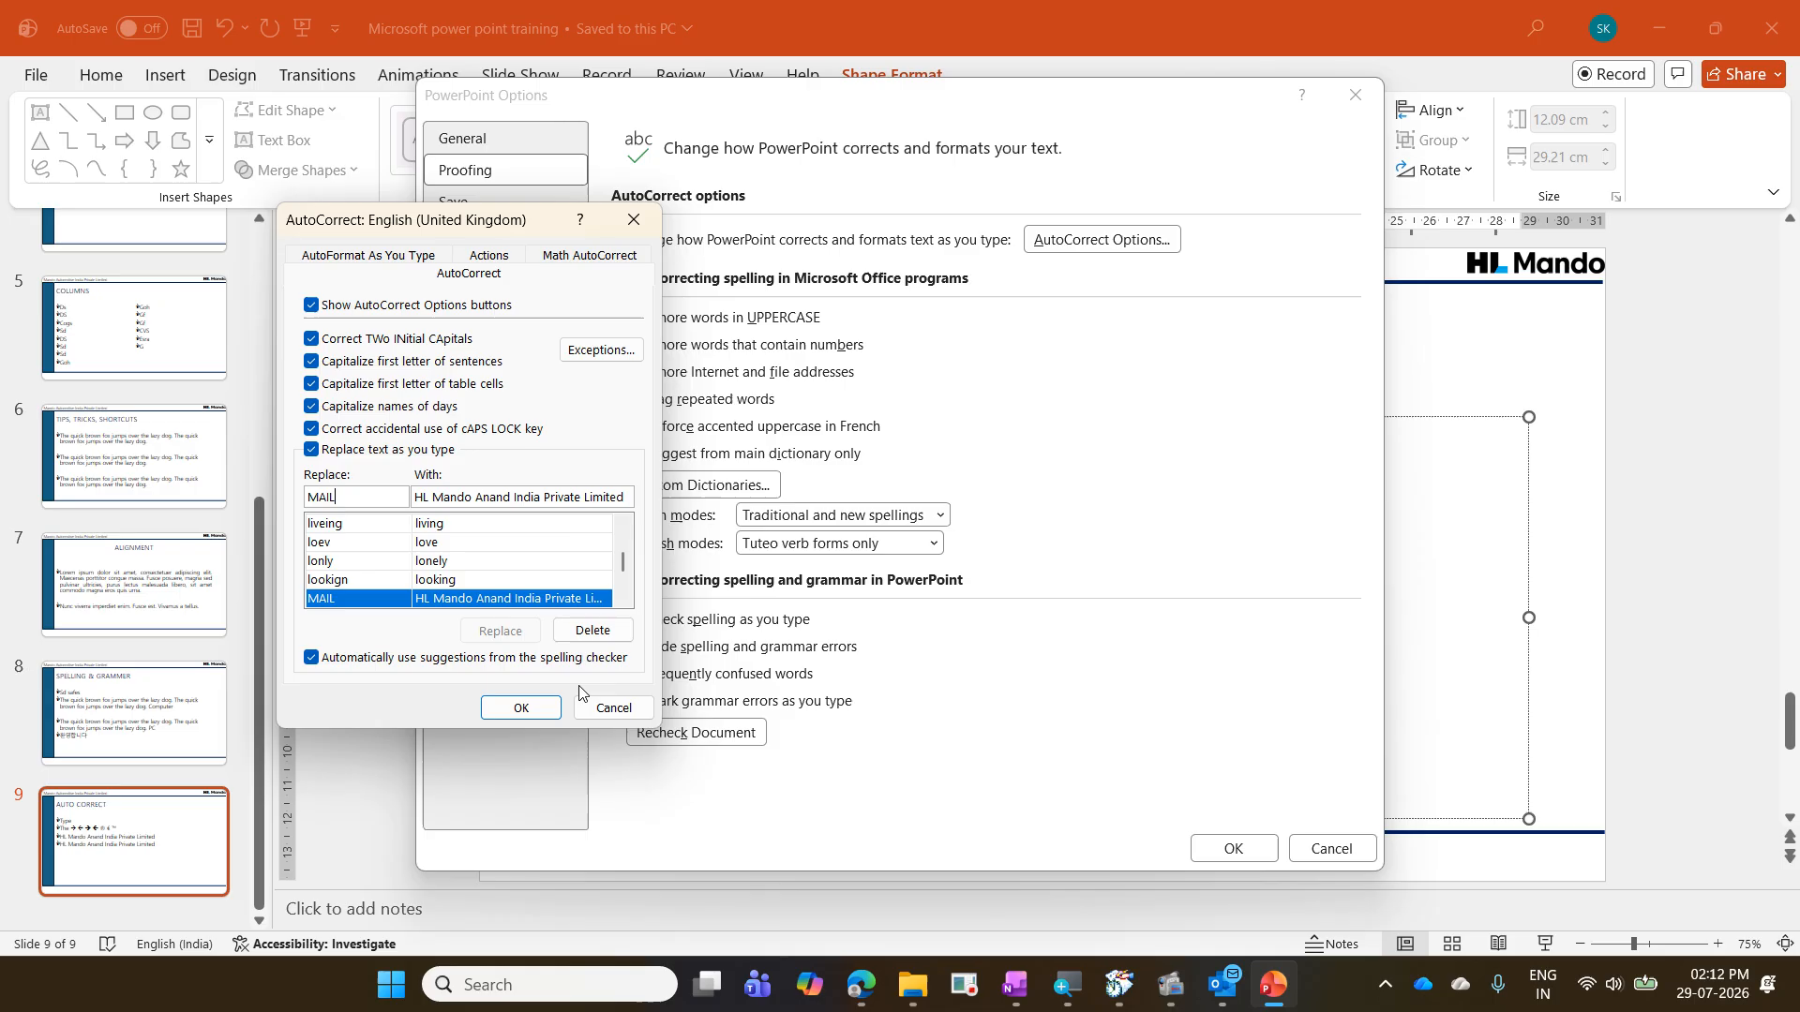
pyautogui.click(552, 706)
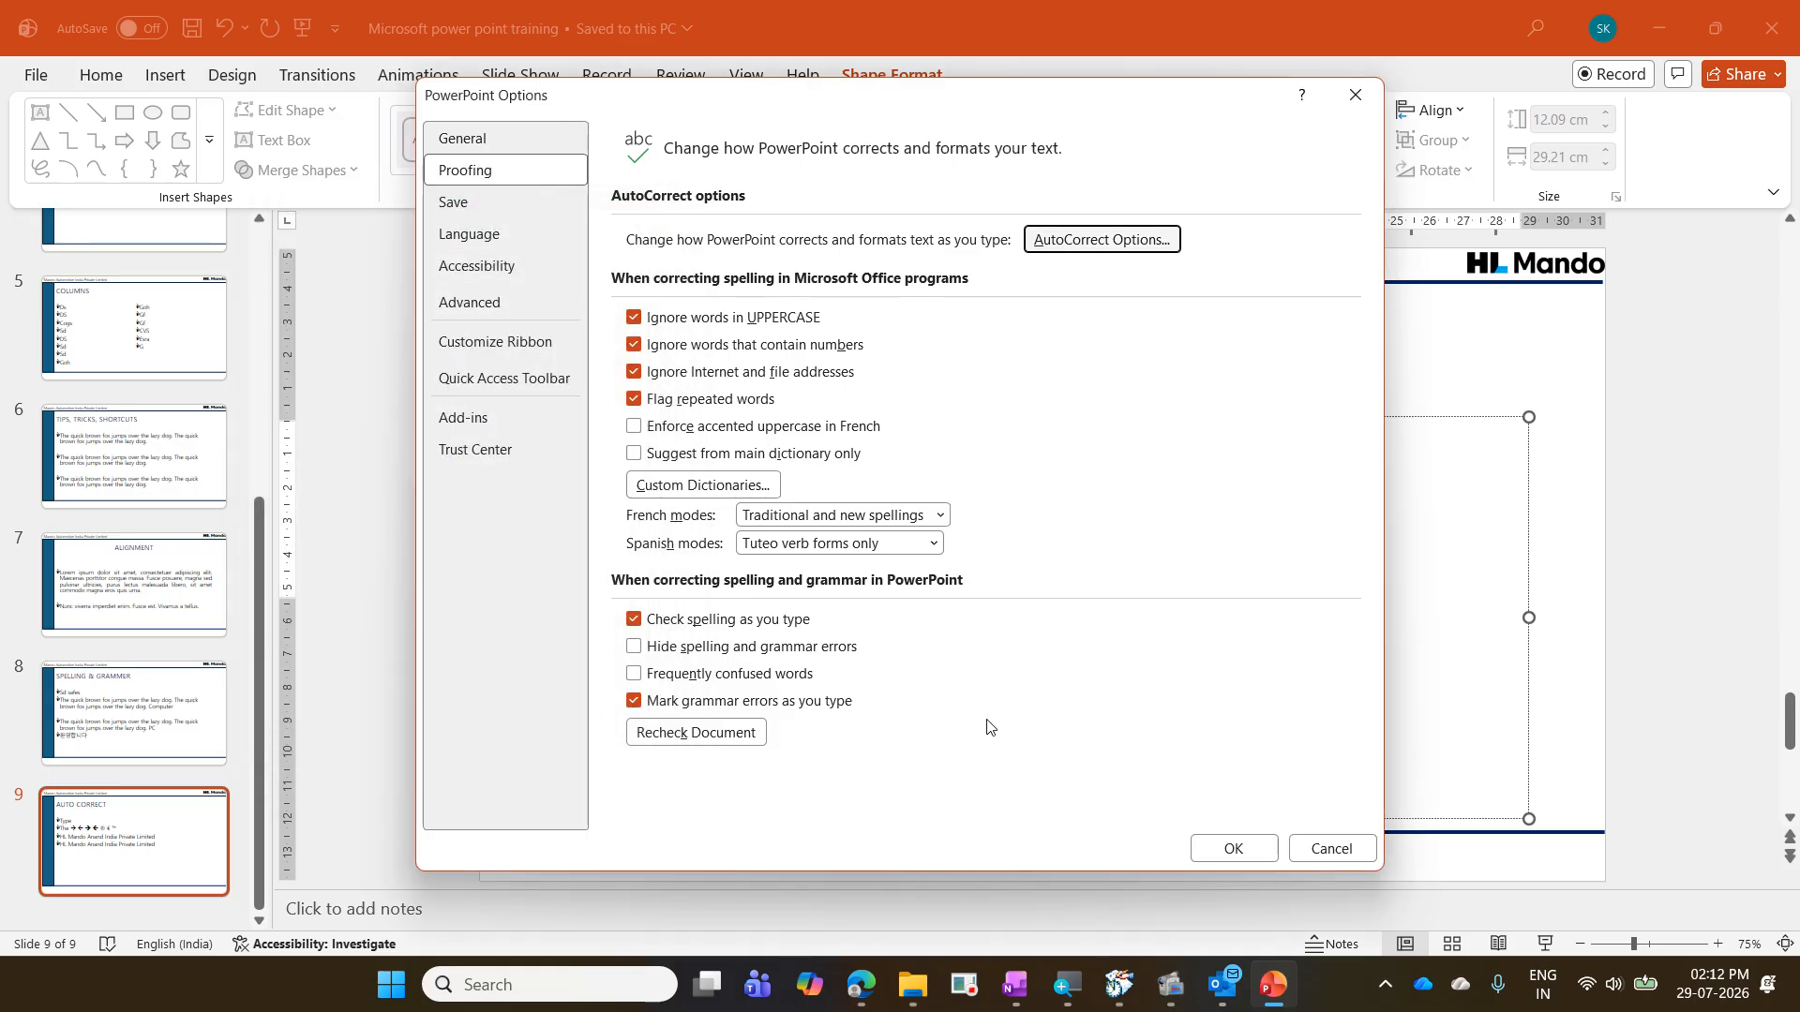
pyautogui.click(1231, 844)
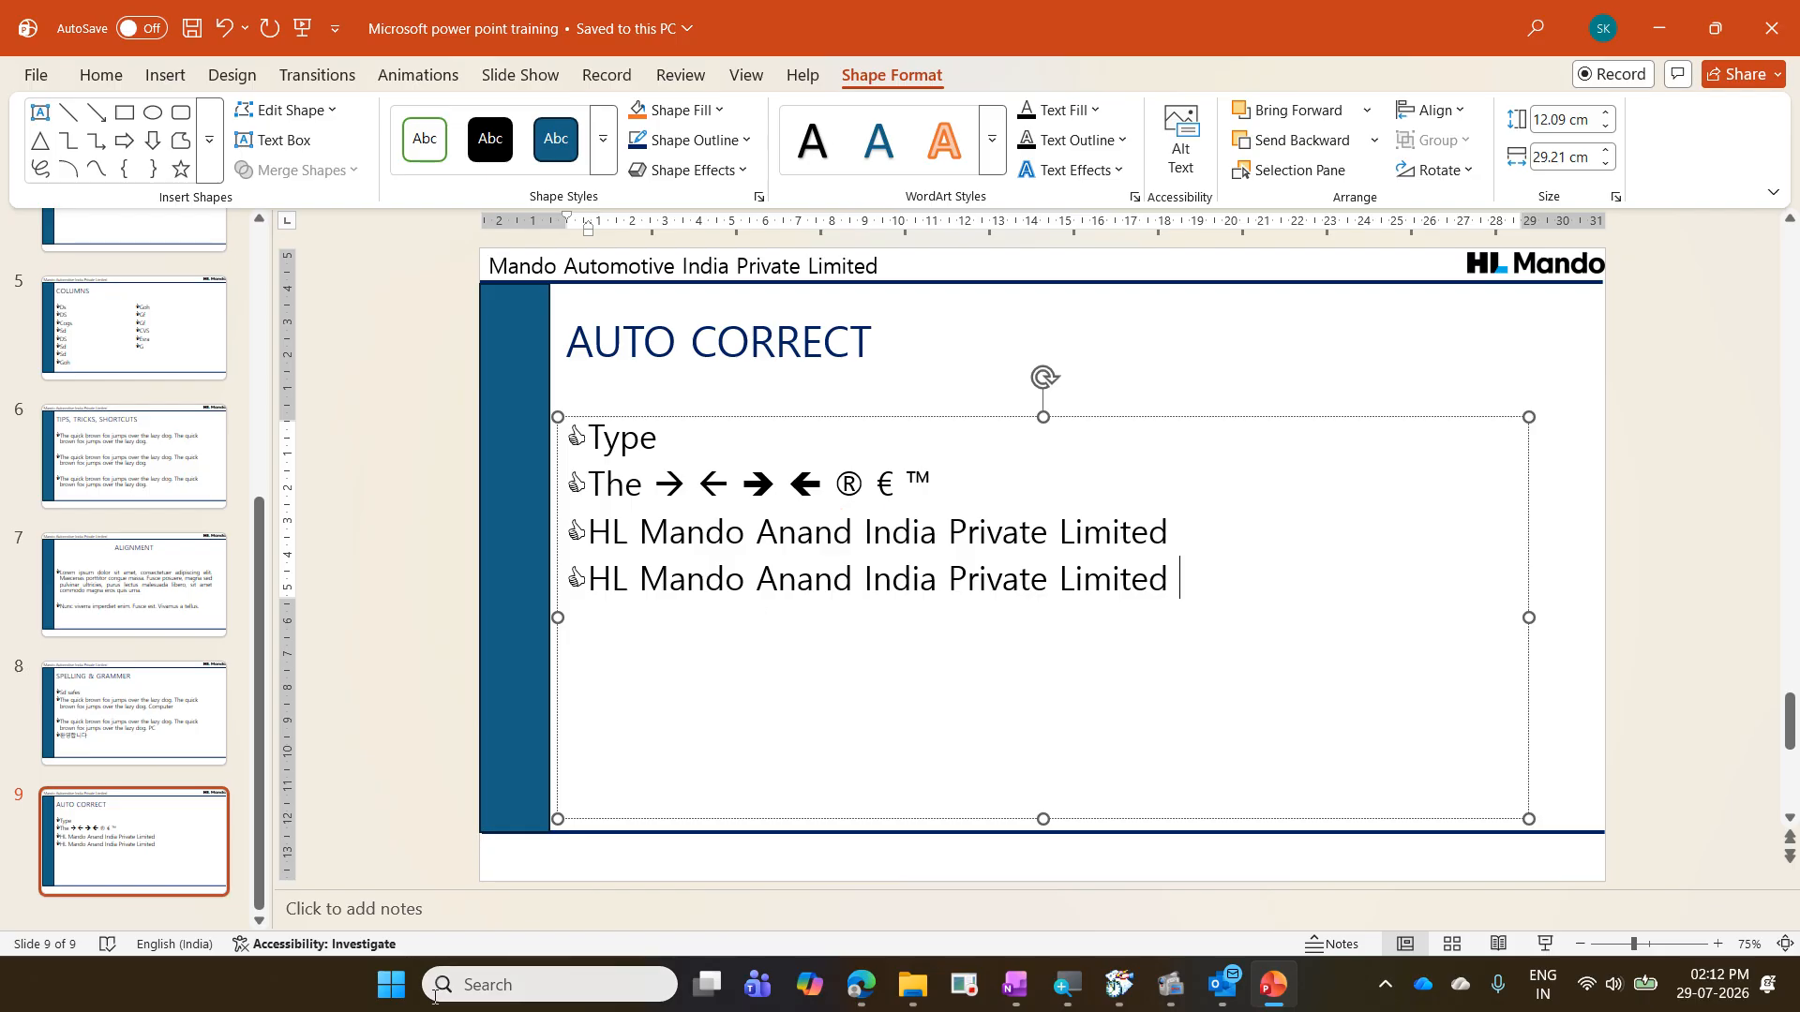
# - Switch to Word, test the MAIL abbreviation on two lines of a blank document, and close it without saving
pyautogui.click(406, 994)
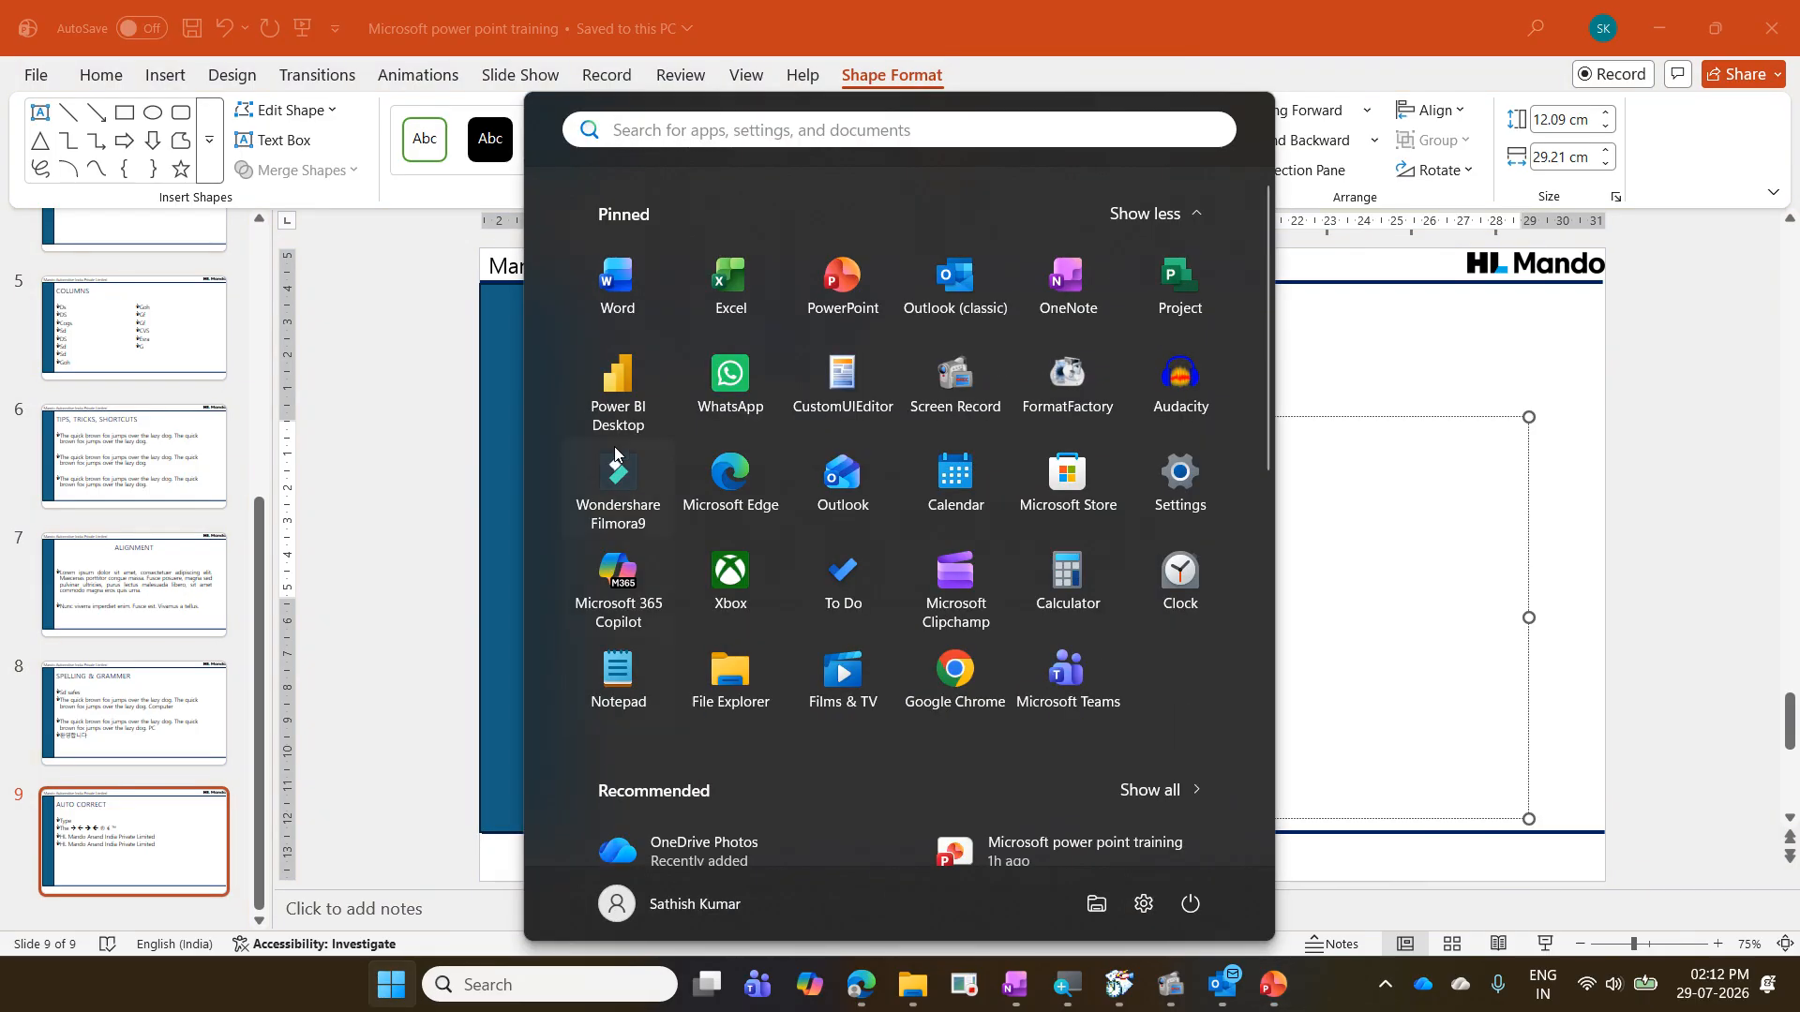
pyautogui.click(636, 313)
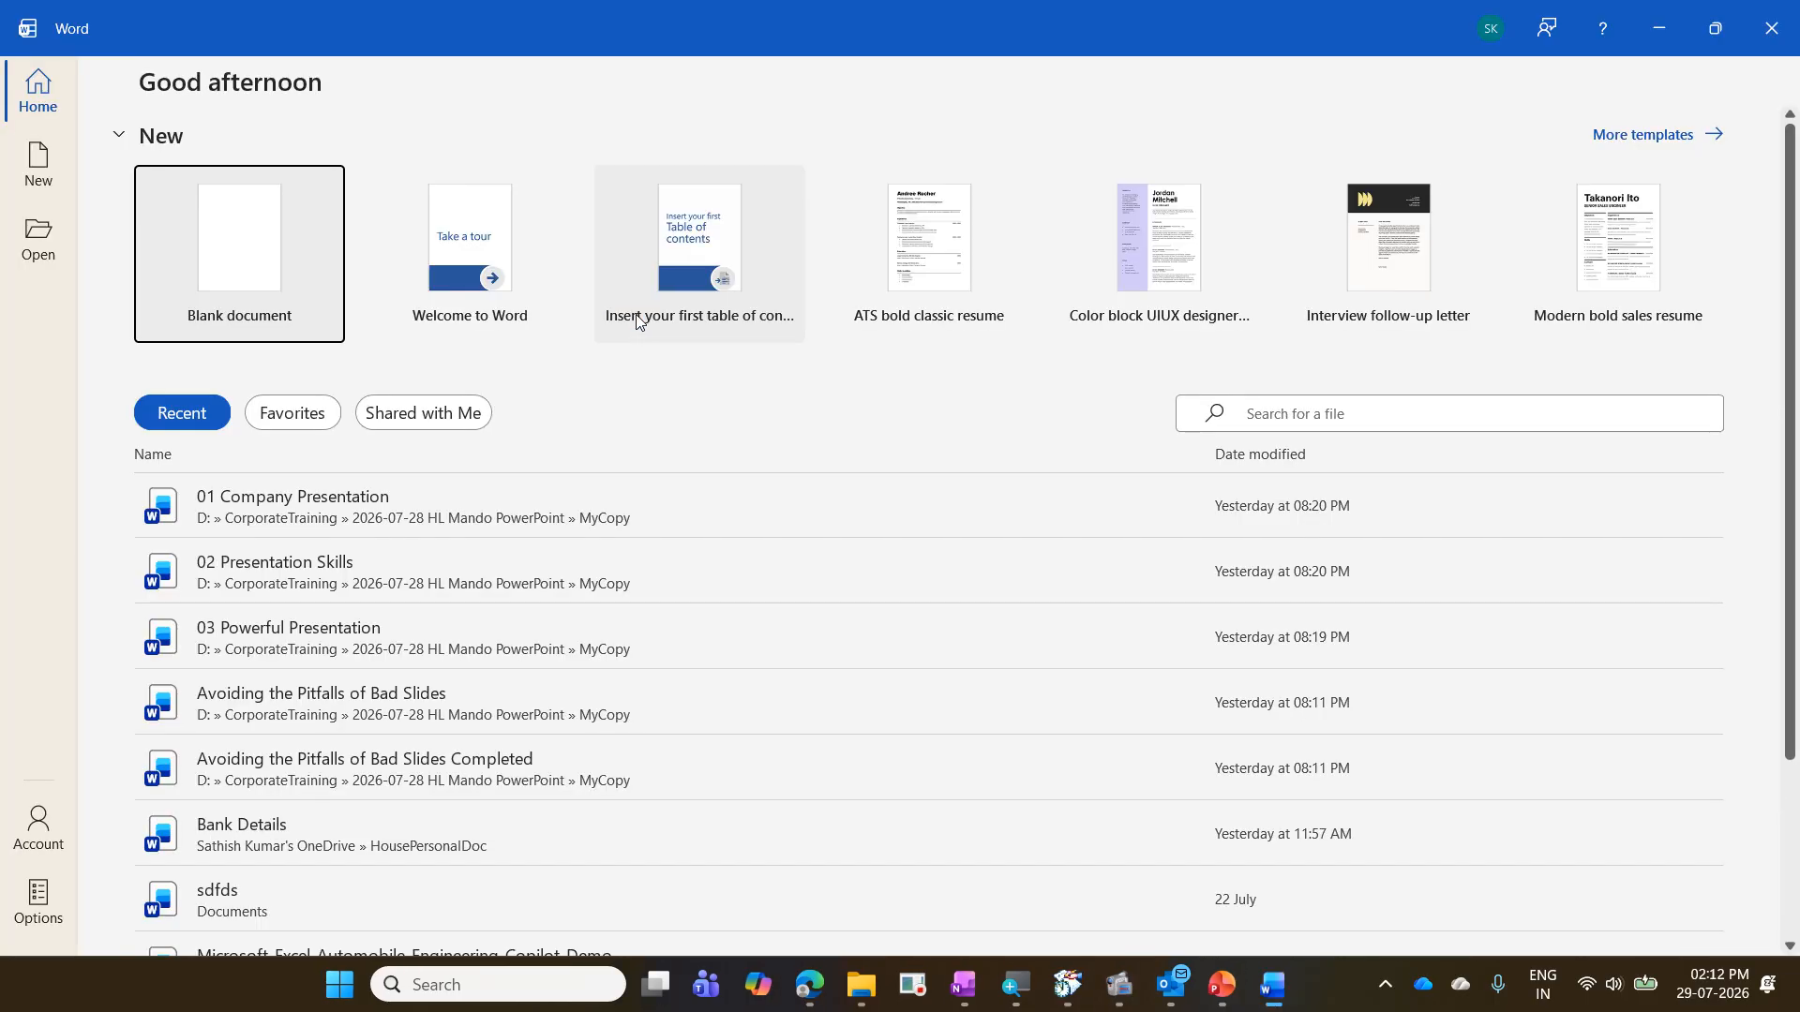
pyautogui.click(292, 264)
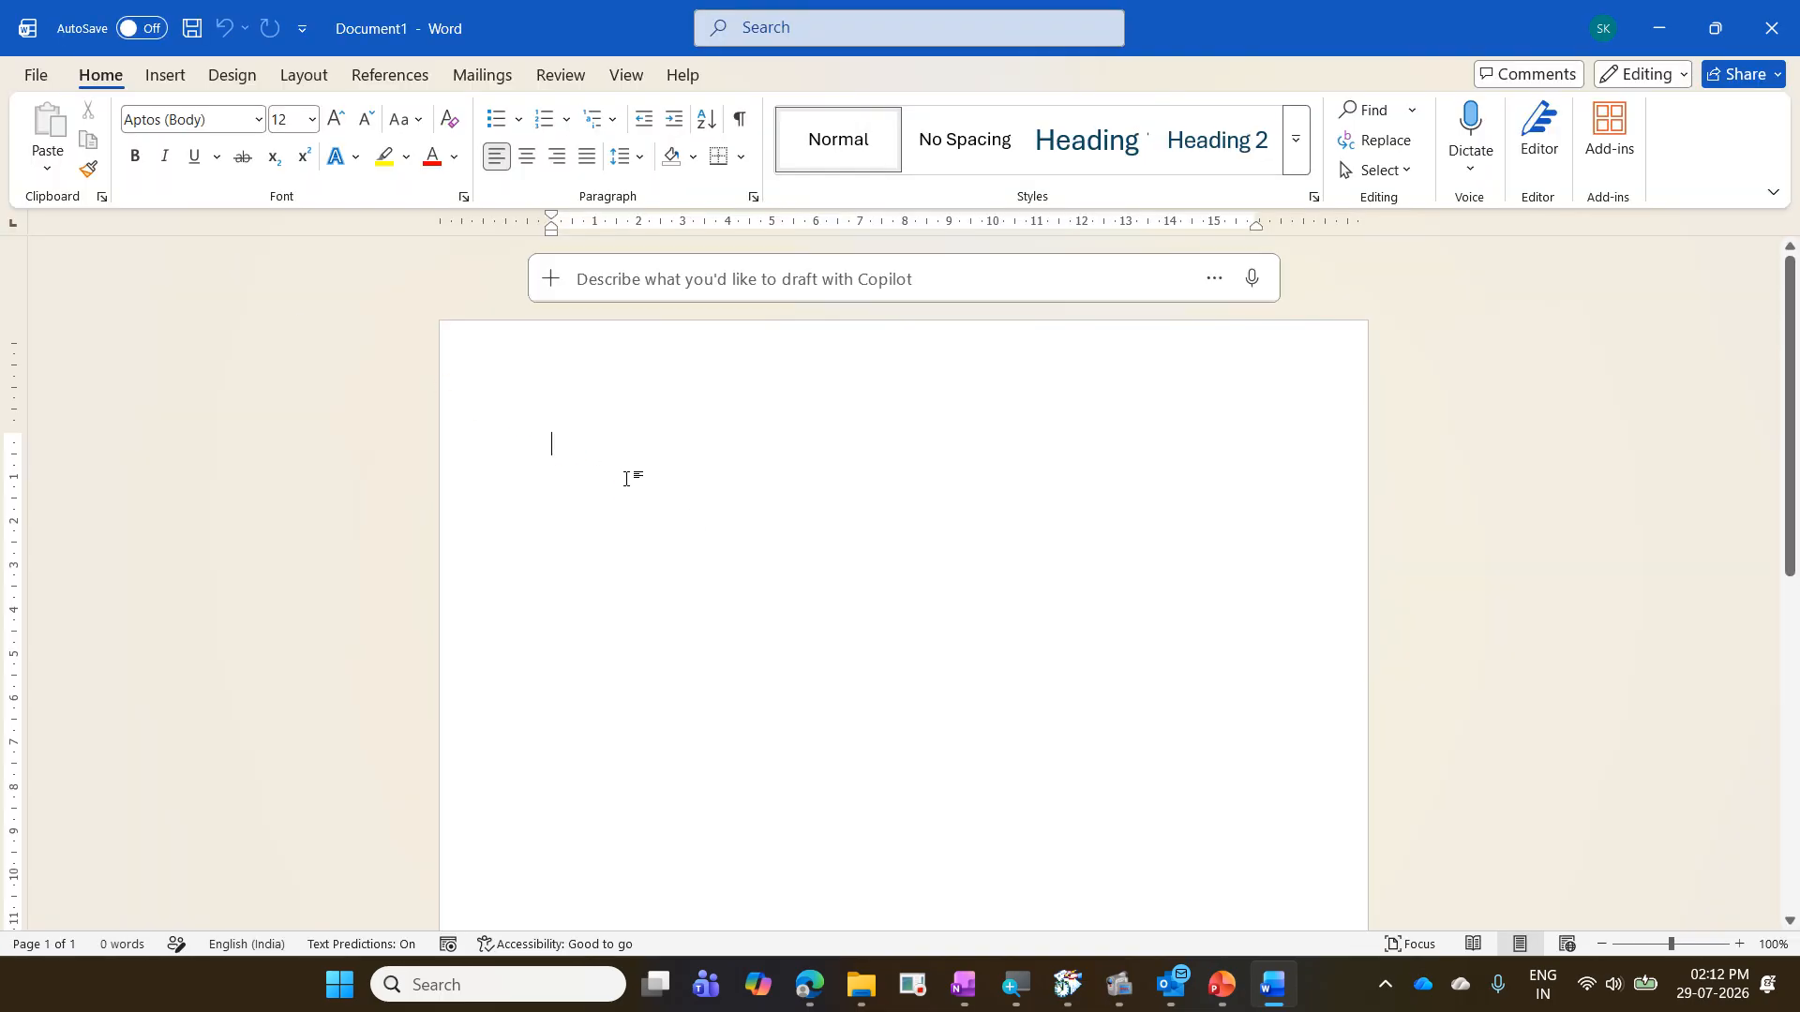
pyautogui.write('MAIL')
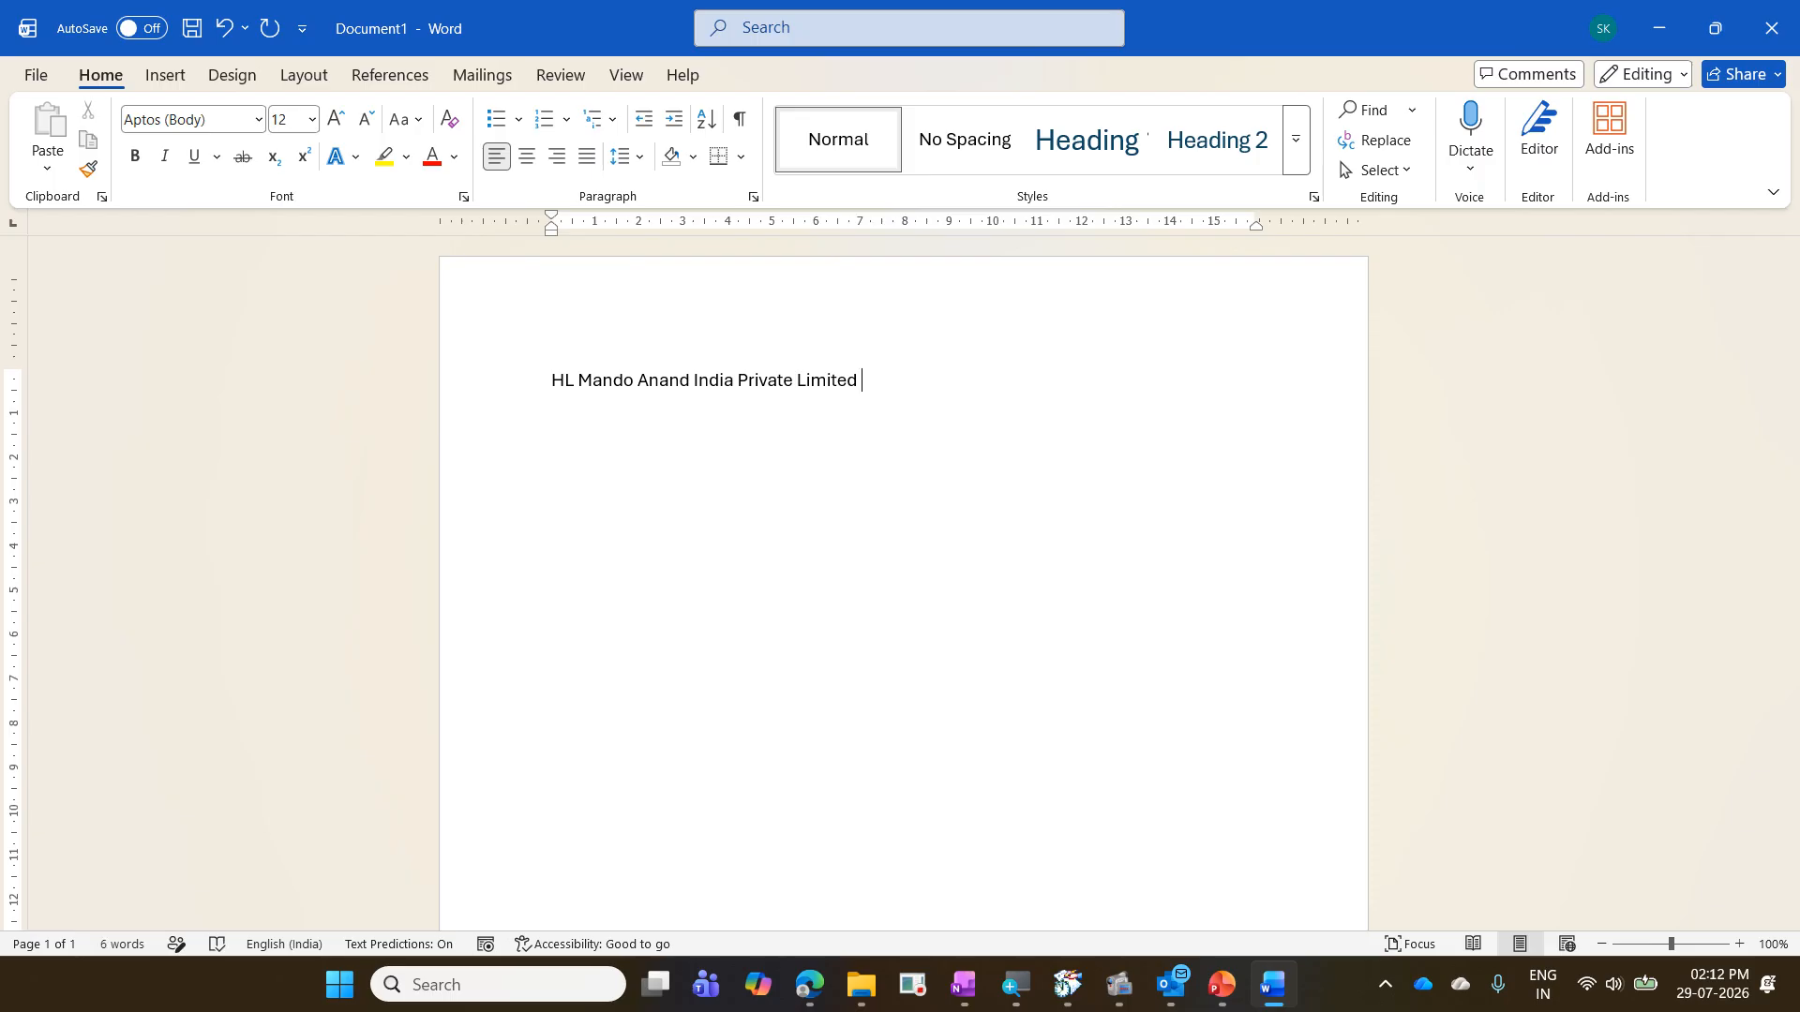
pyautogui.press('Return')
pyautogui.write('MAIL')
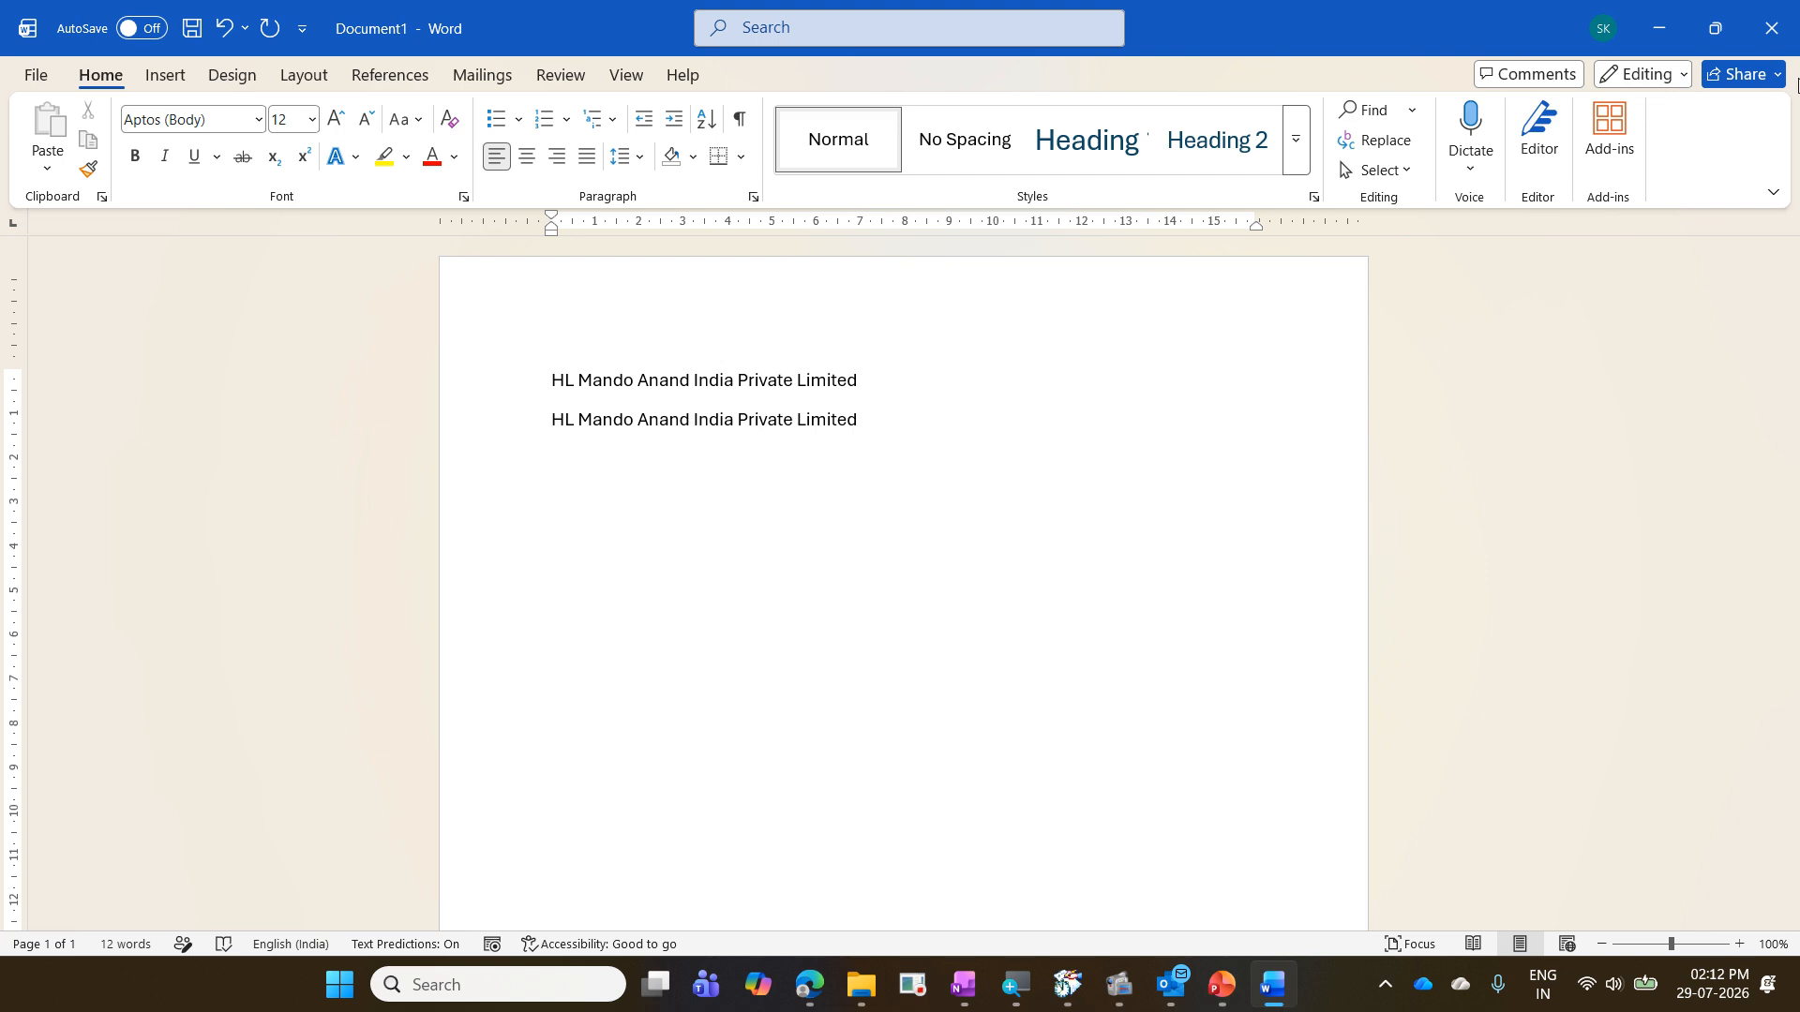
pyautogui.click(1772, 28)
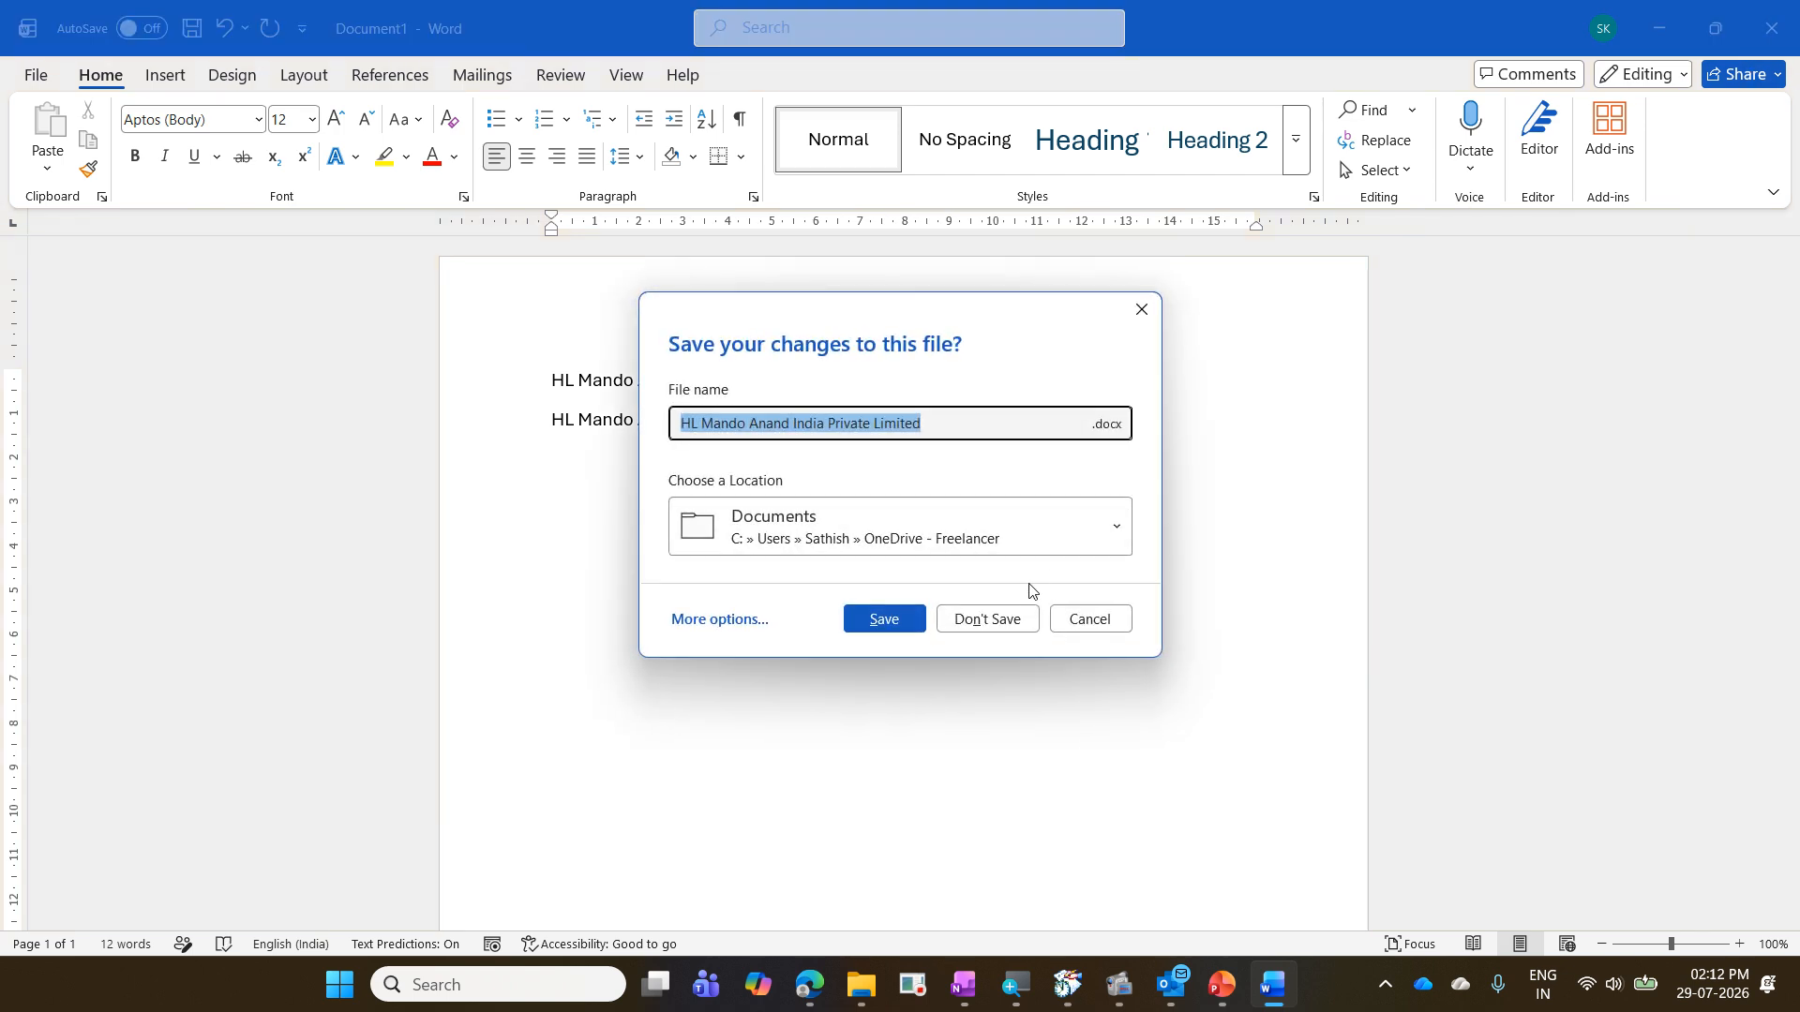
pyautogui.click(1011, 617)
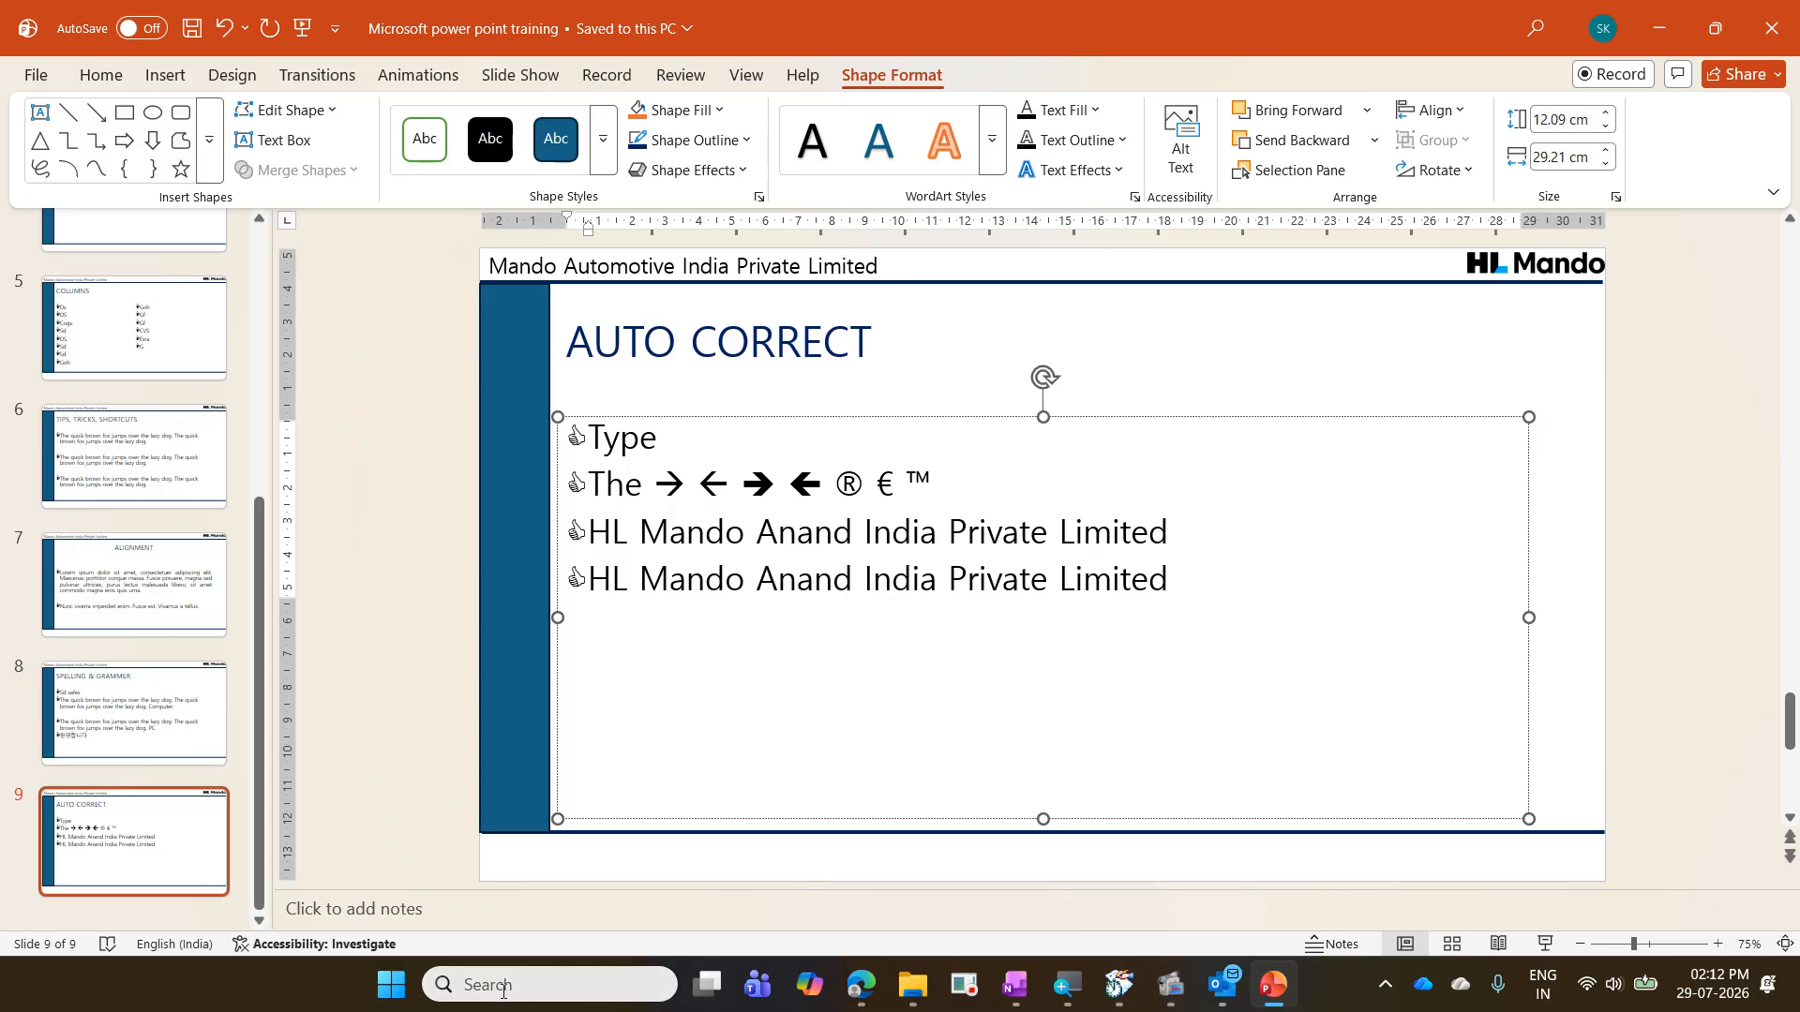
# - Switch to Excel, expand MAIL to HL Mando Anand India Private Limited in cell A1 of a blank workbook, and close it without saving
pyautogui.click(391, 985)
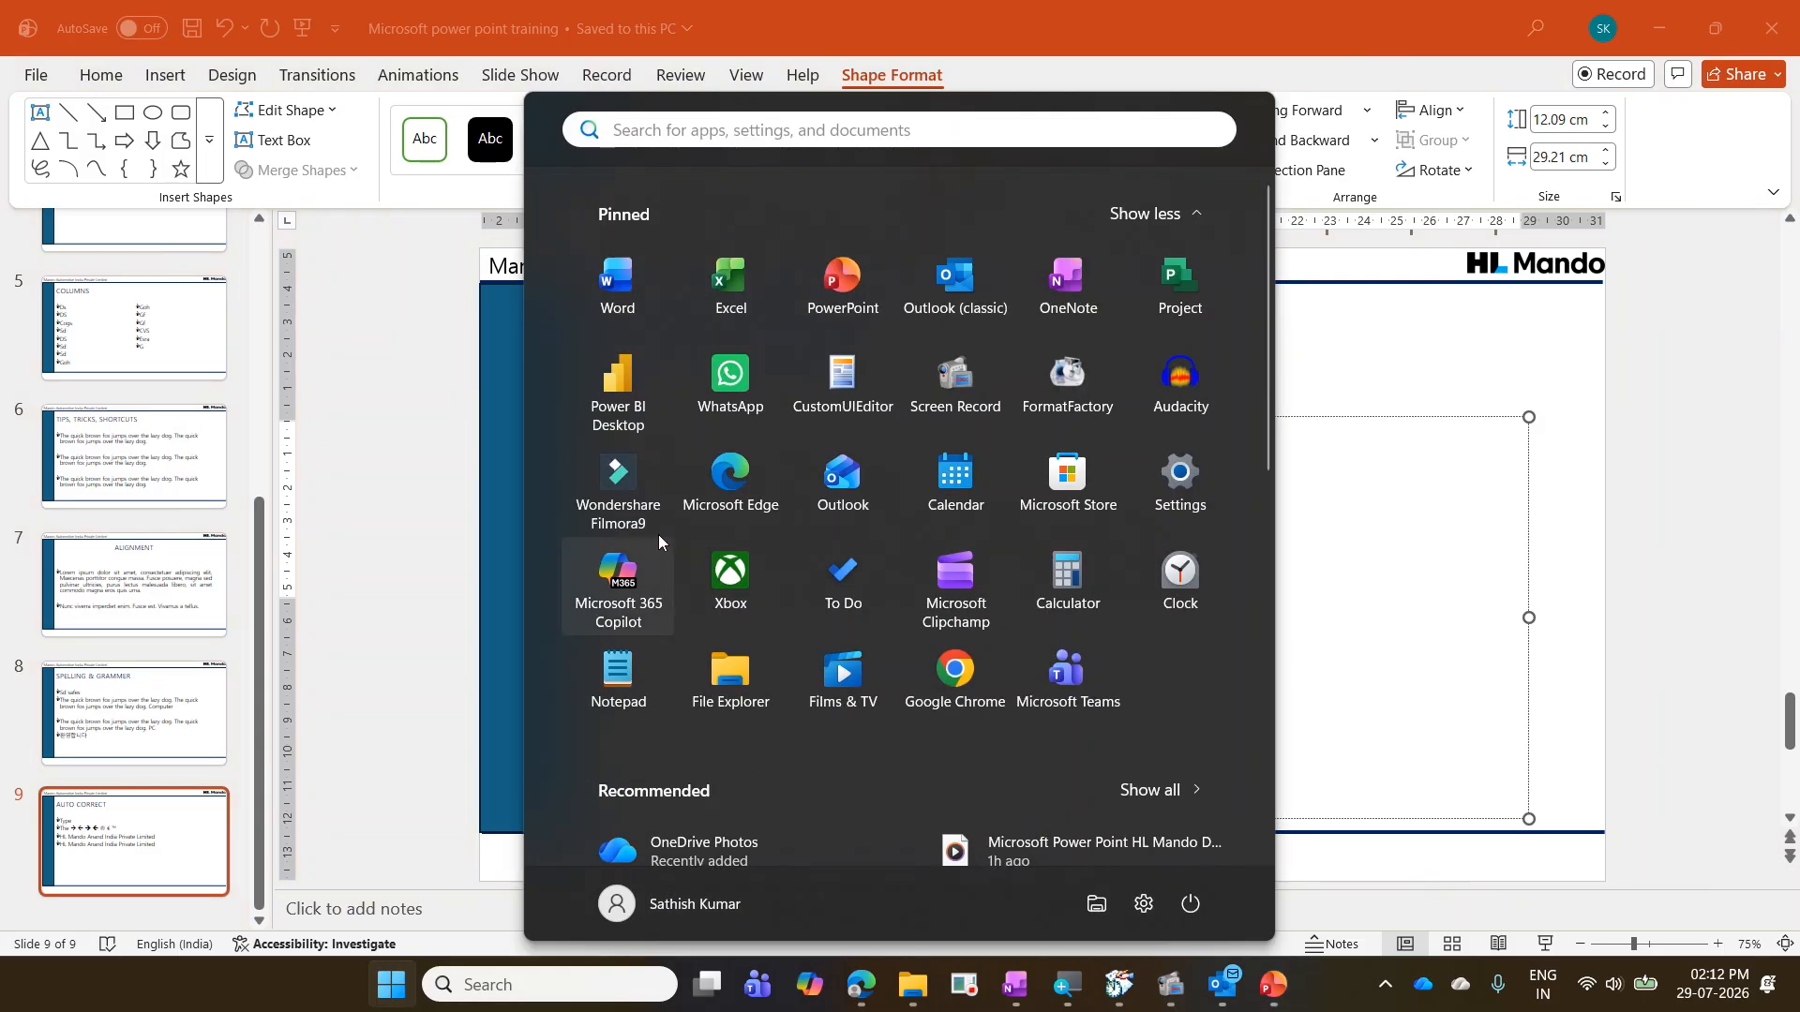
pyautogui.click(737, 317)
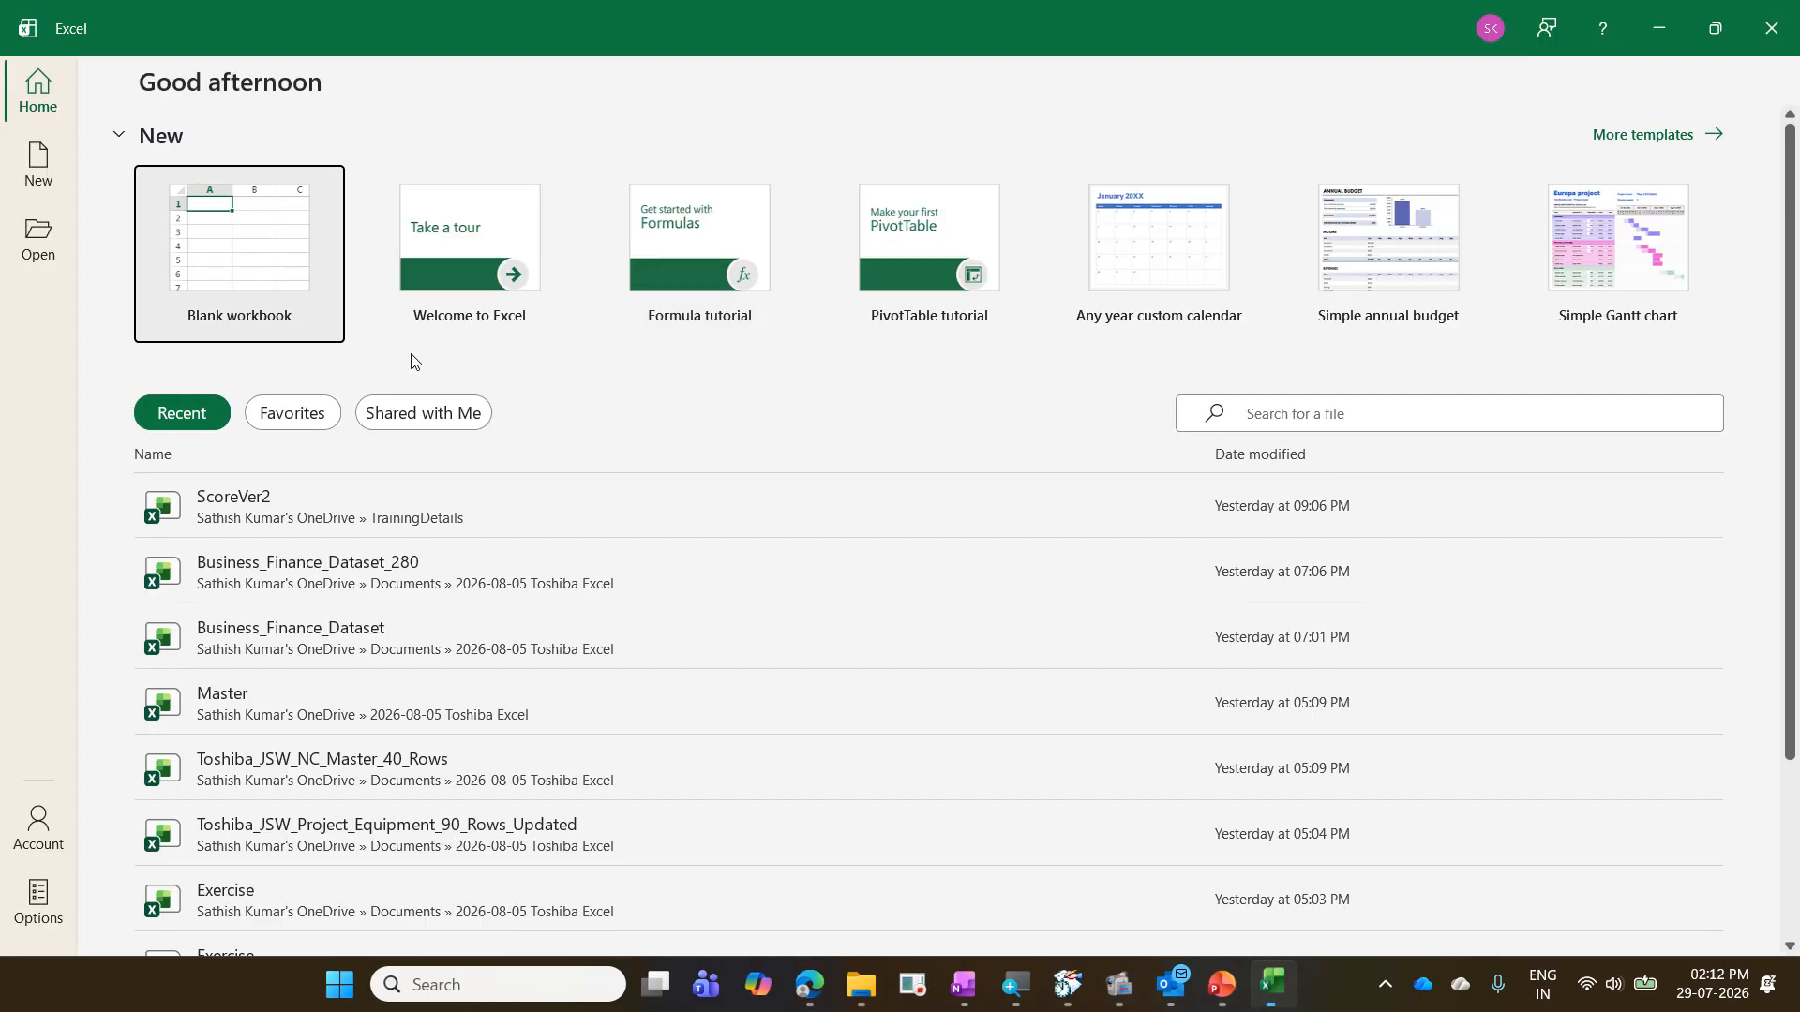
pyautogui.click(321, 319)
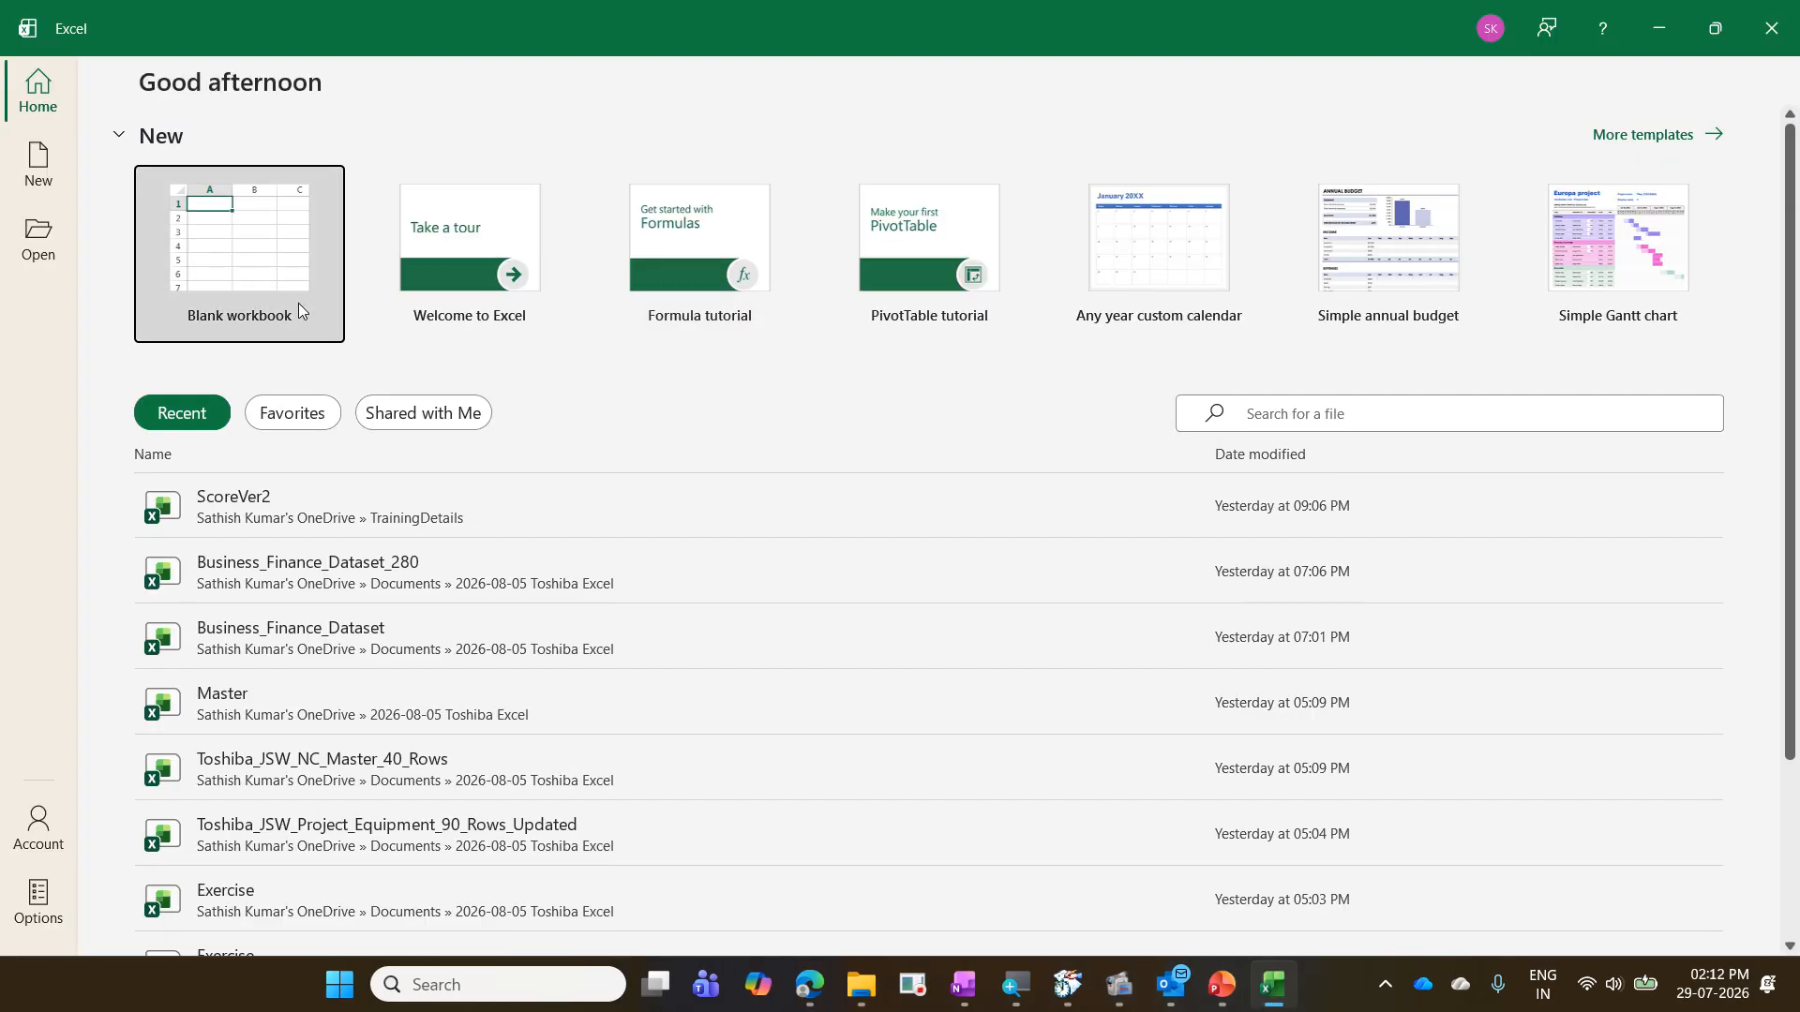
pyautogui.write('HL Mando Anand India Private Limited')
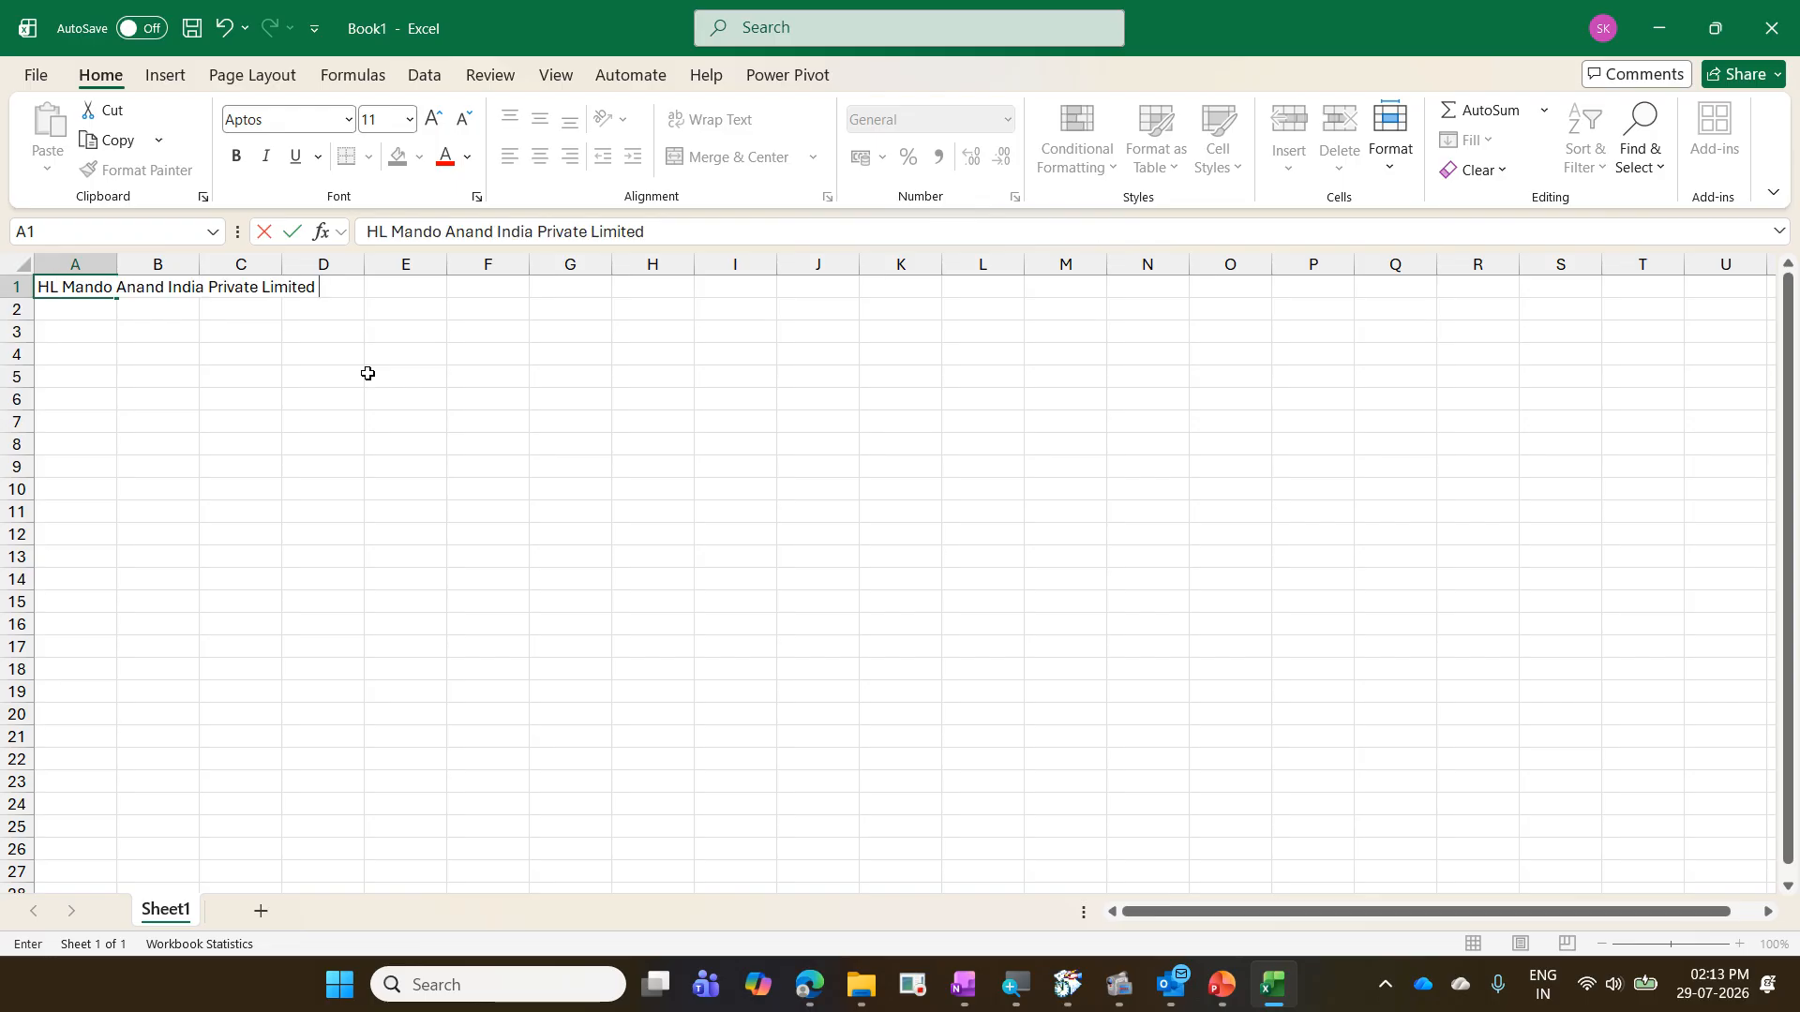
pyautogui.press('Return')
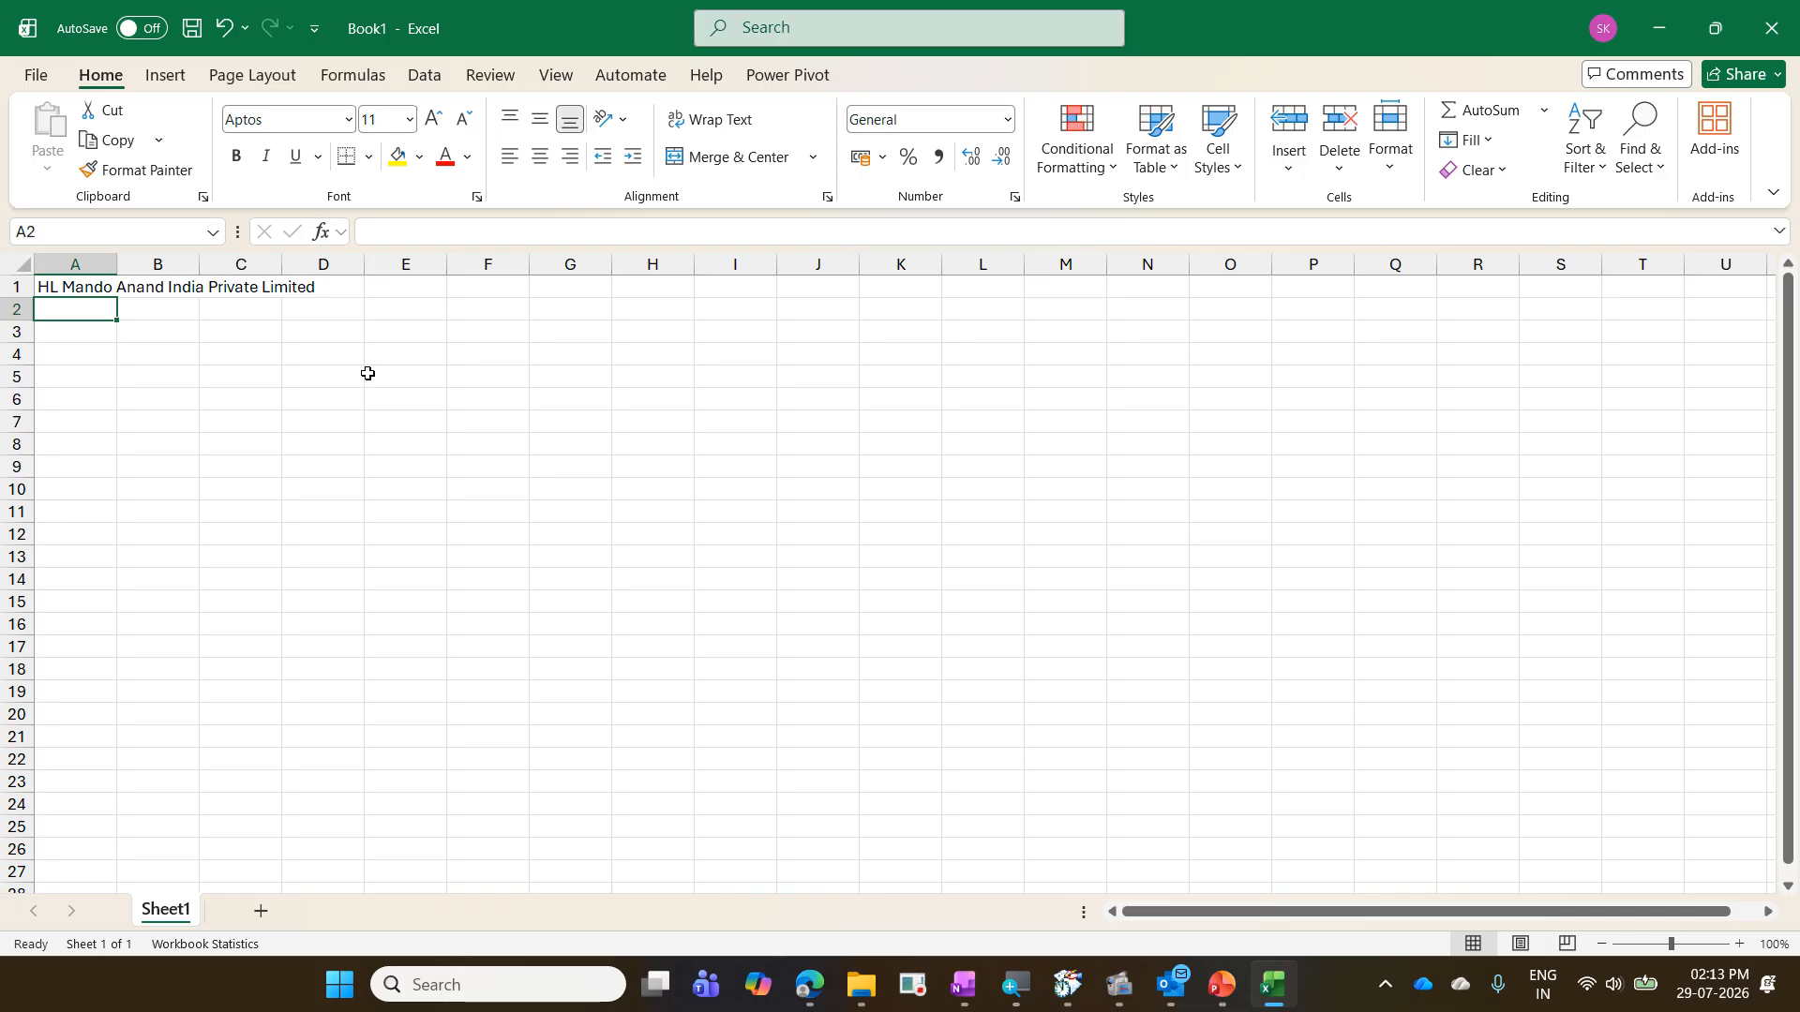
pyautogui.click(1775, 49)
pyautogui.click(1021, 613)
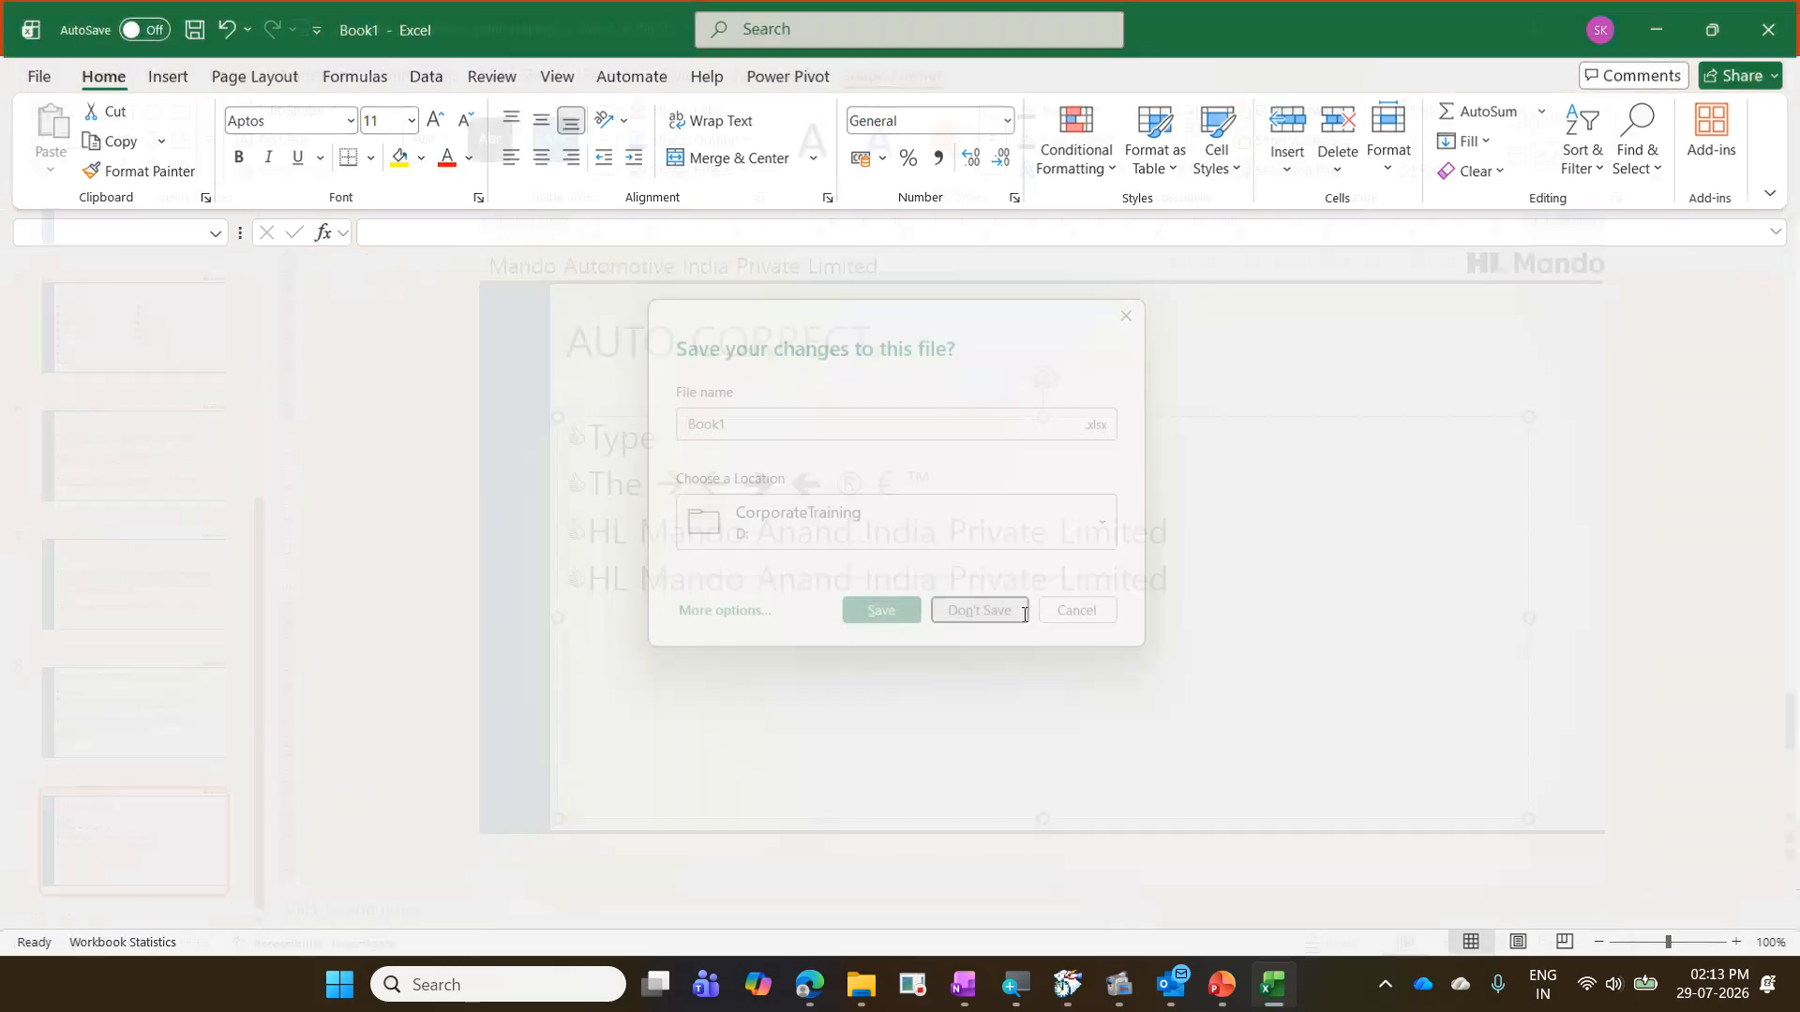
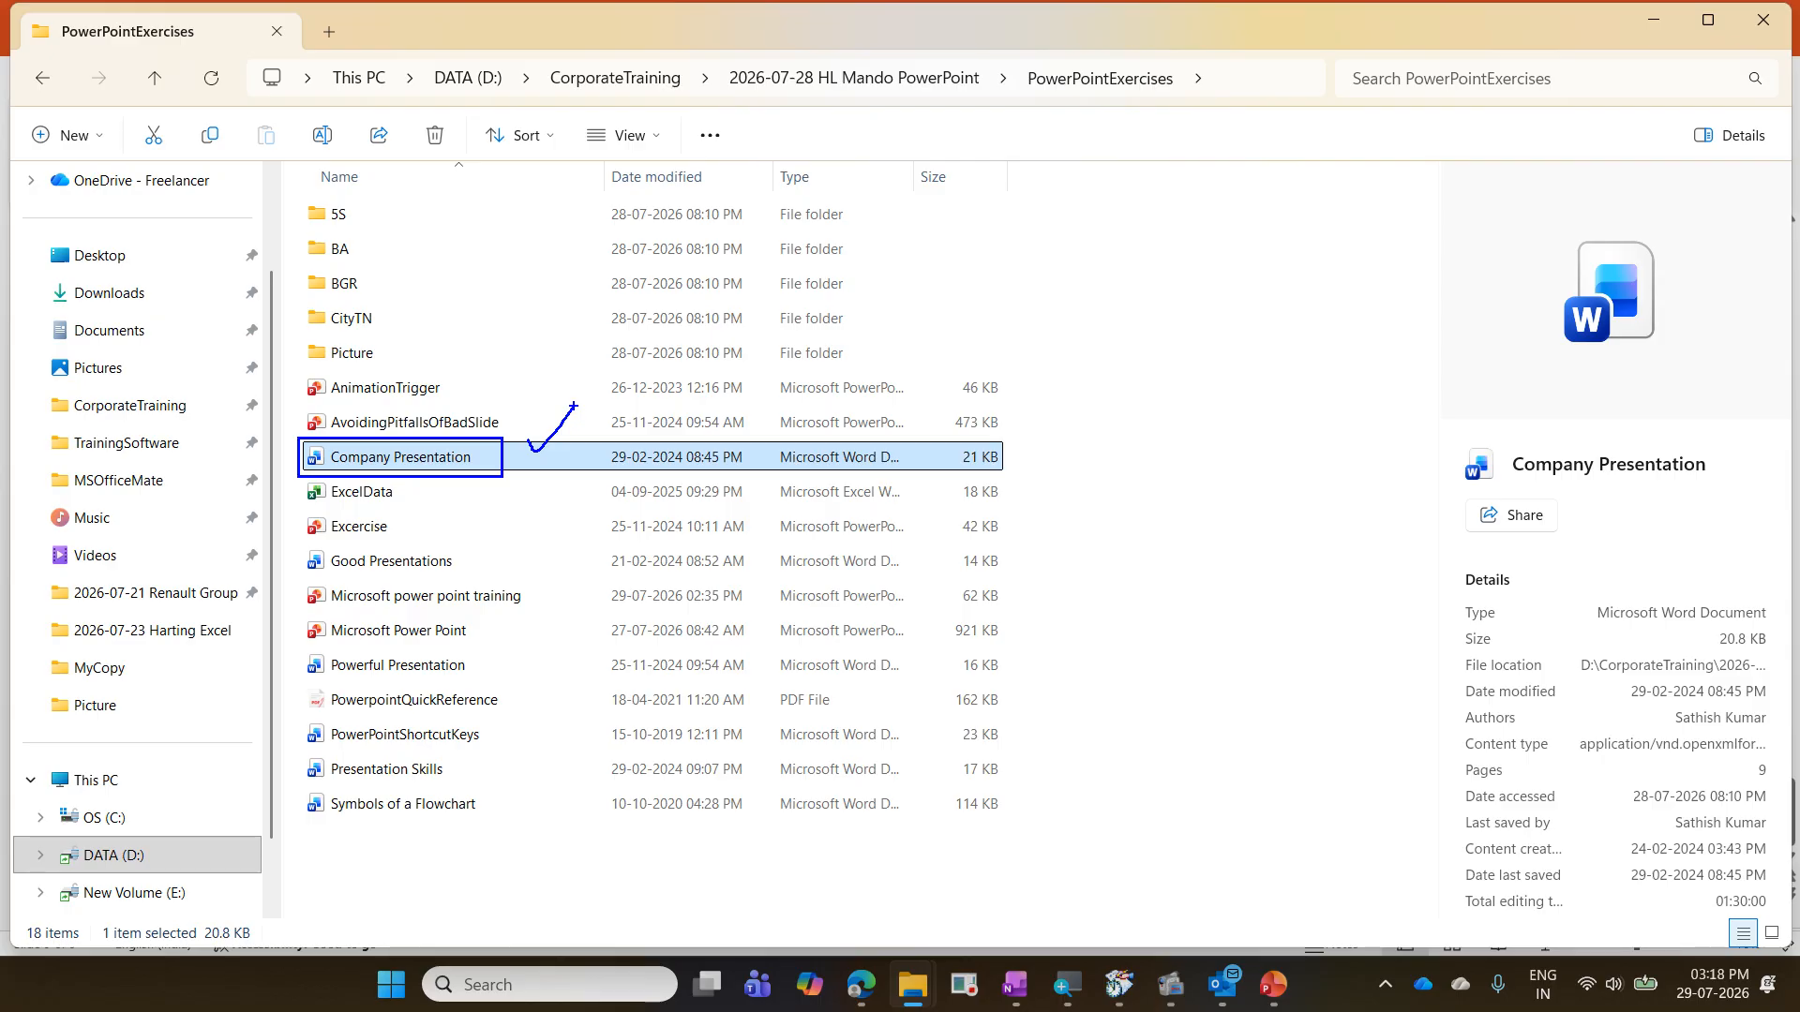
# - Open the Company Presentation Word document and check the heading styles of its title, subtitle, Company Overview, Company History and Founding Story lines
pyautogui.press('Escape')
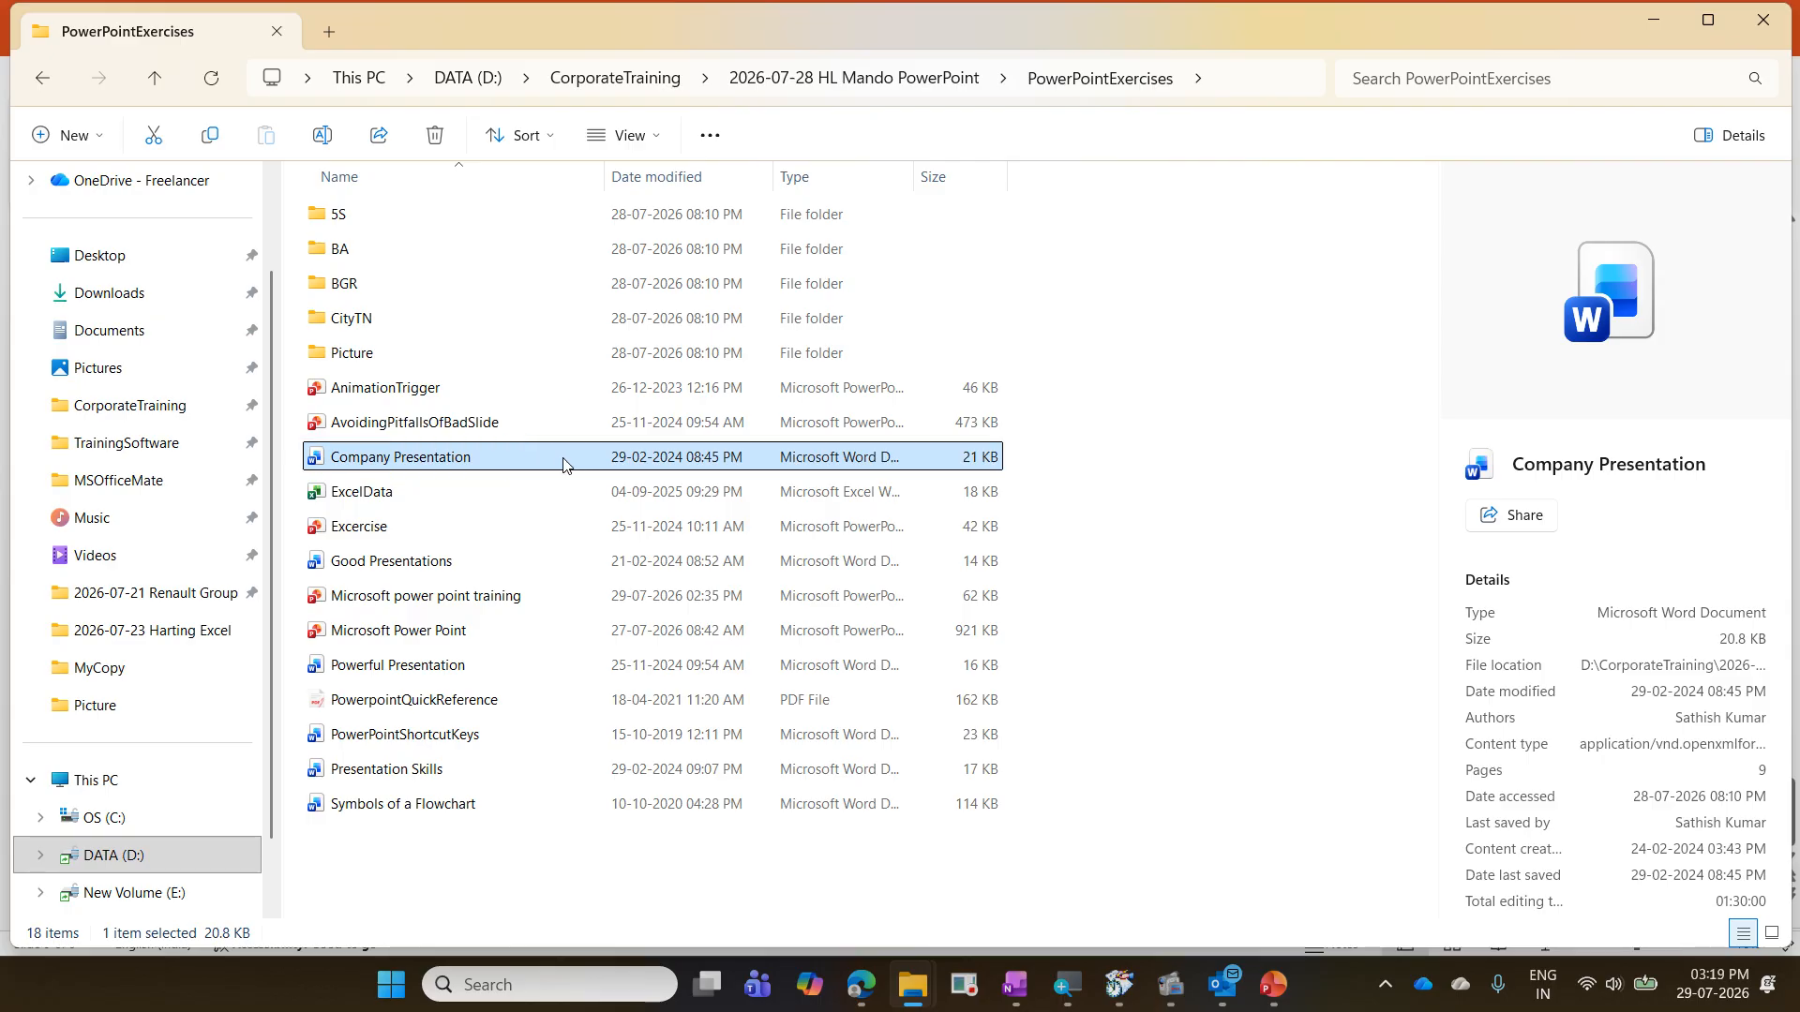
pyautogui.doubleClick(486, 457)
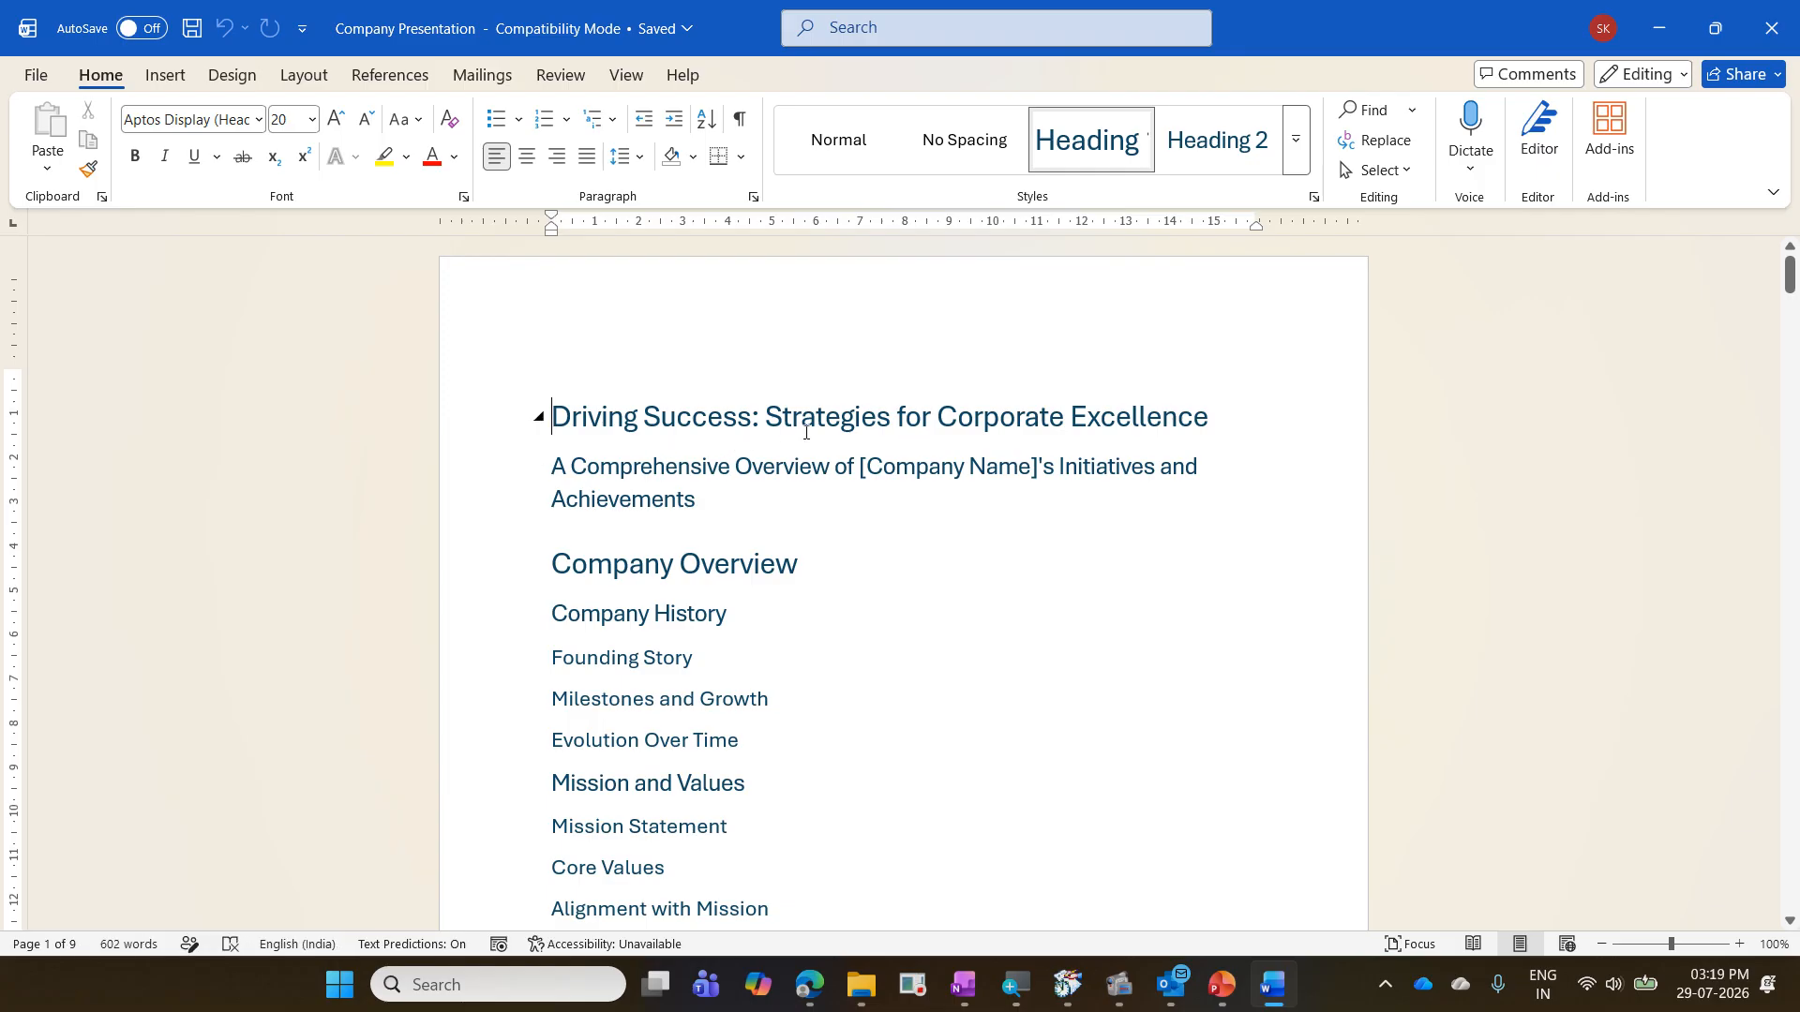
pyautogui.scroll(-2, 881, 540)
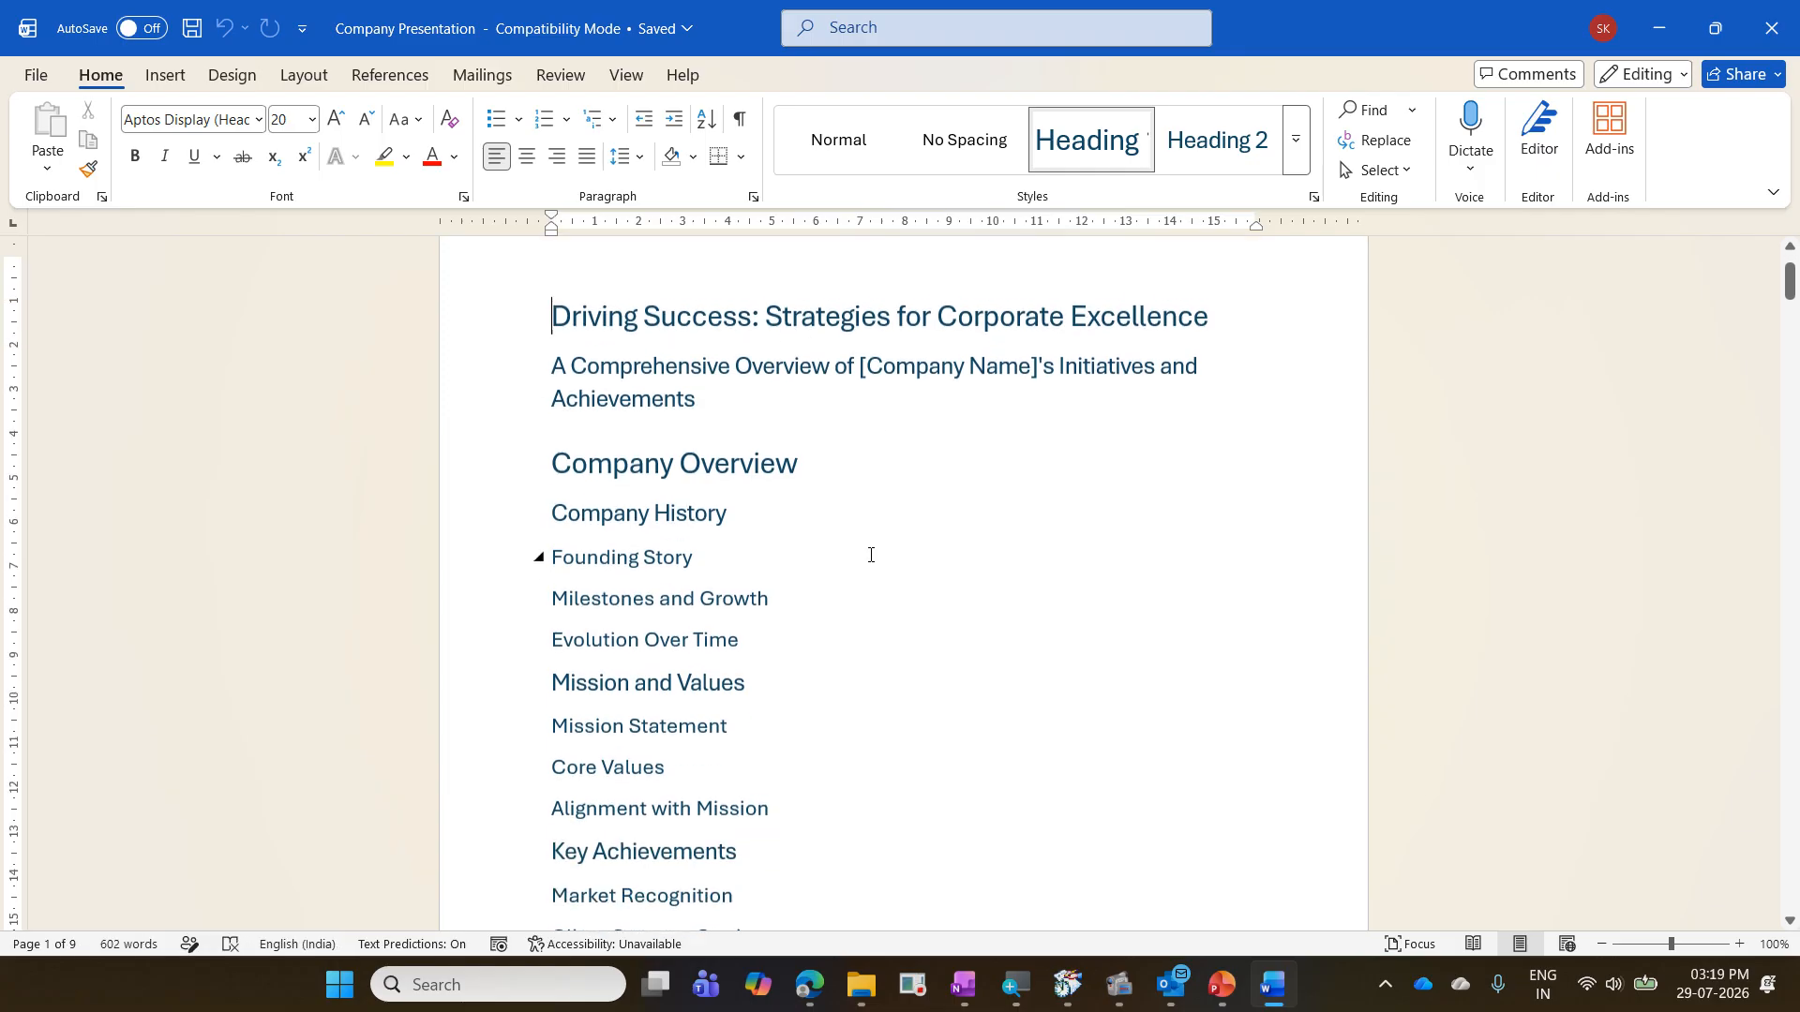
pyautogui.click(655, 310)
pyautogui.click(666, 354)
pyautogui.scroll(-2, 730, 409)
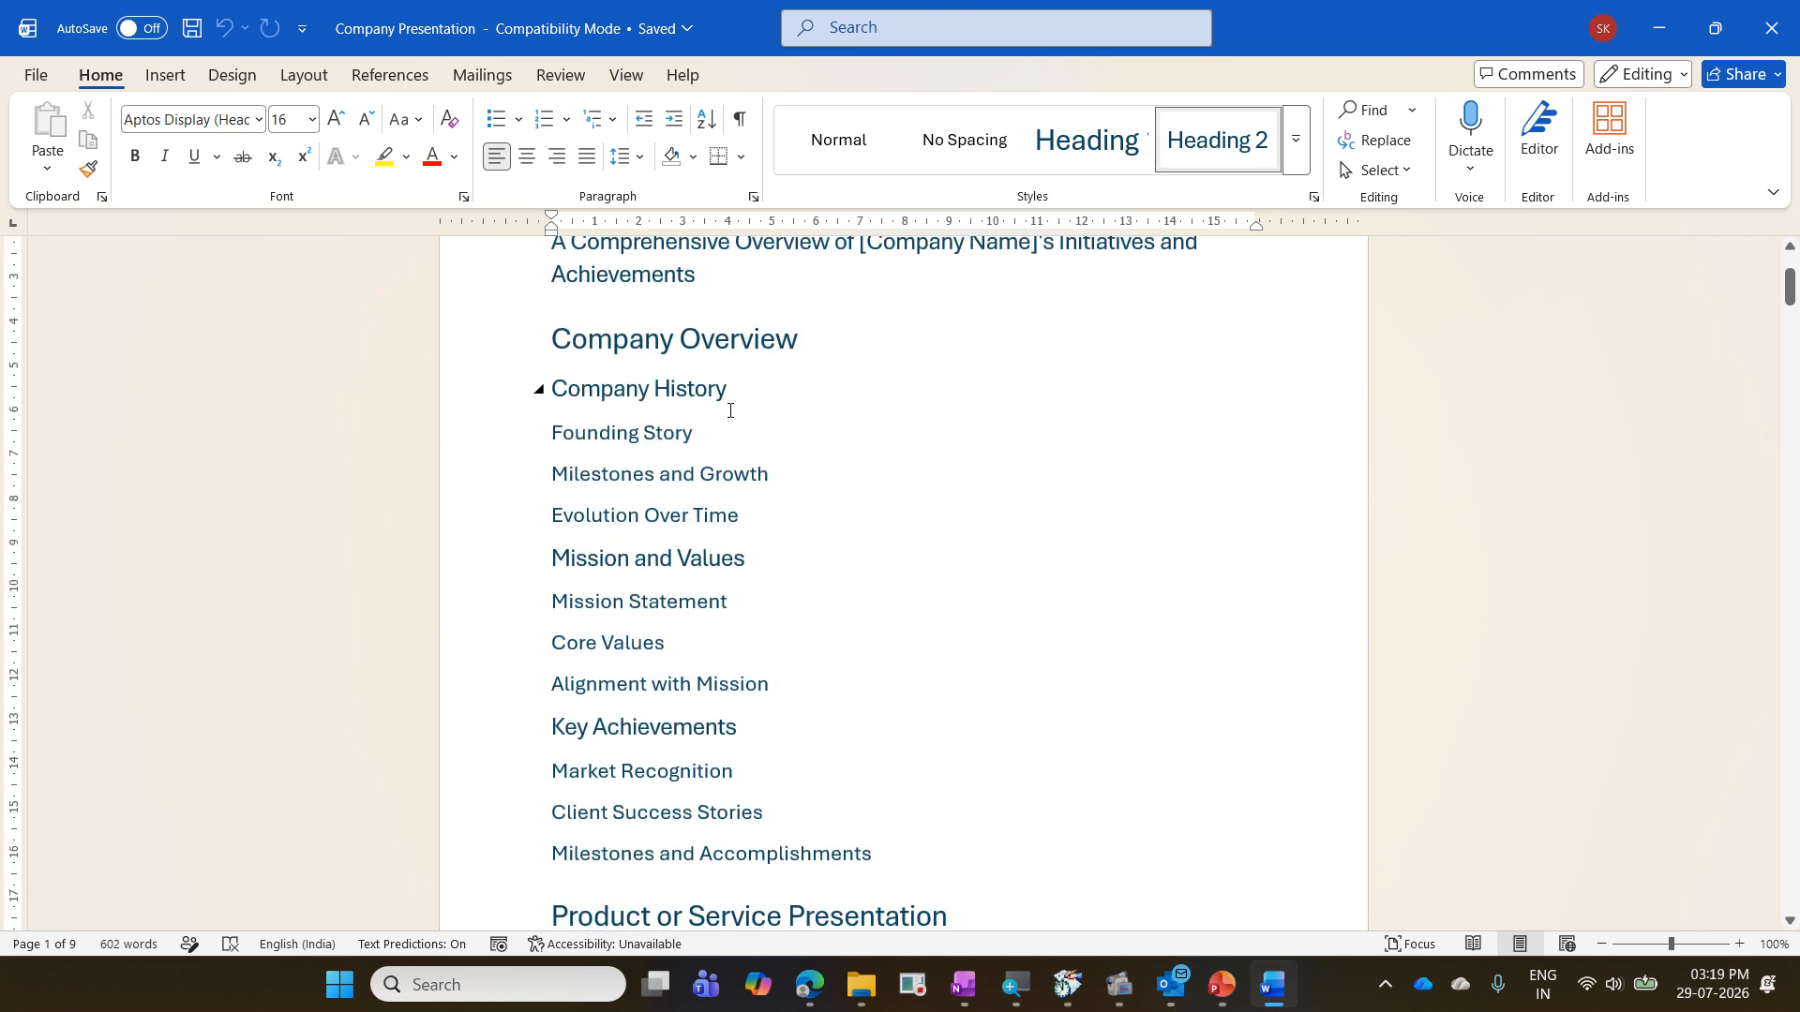
pyautogui.click(716, 340)
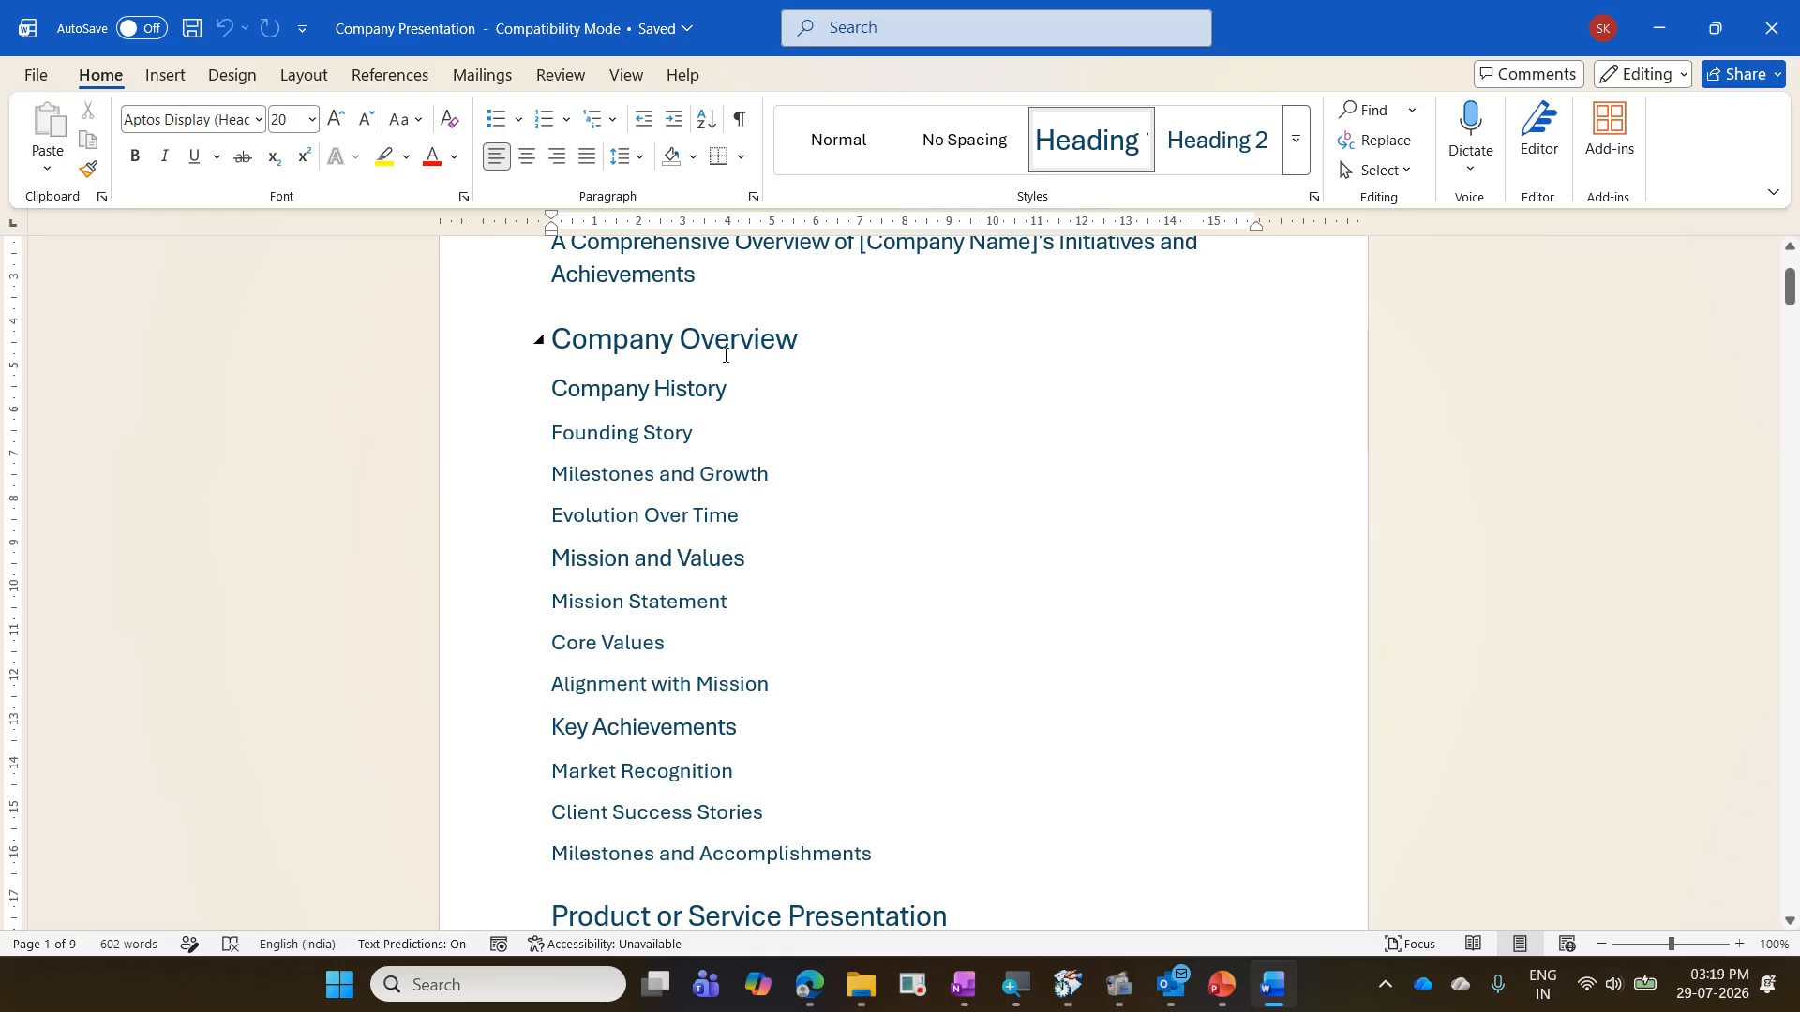
pyautogui.click(715, 391)
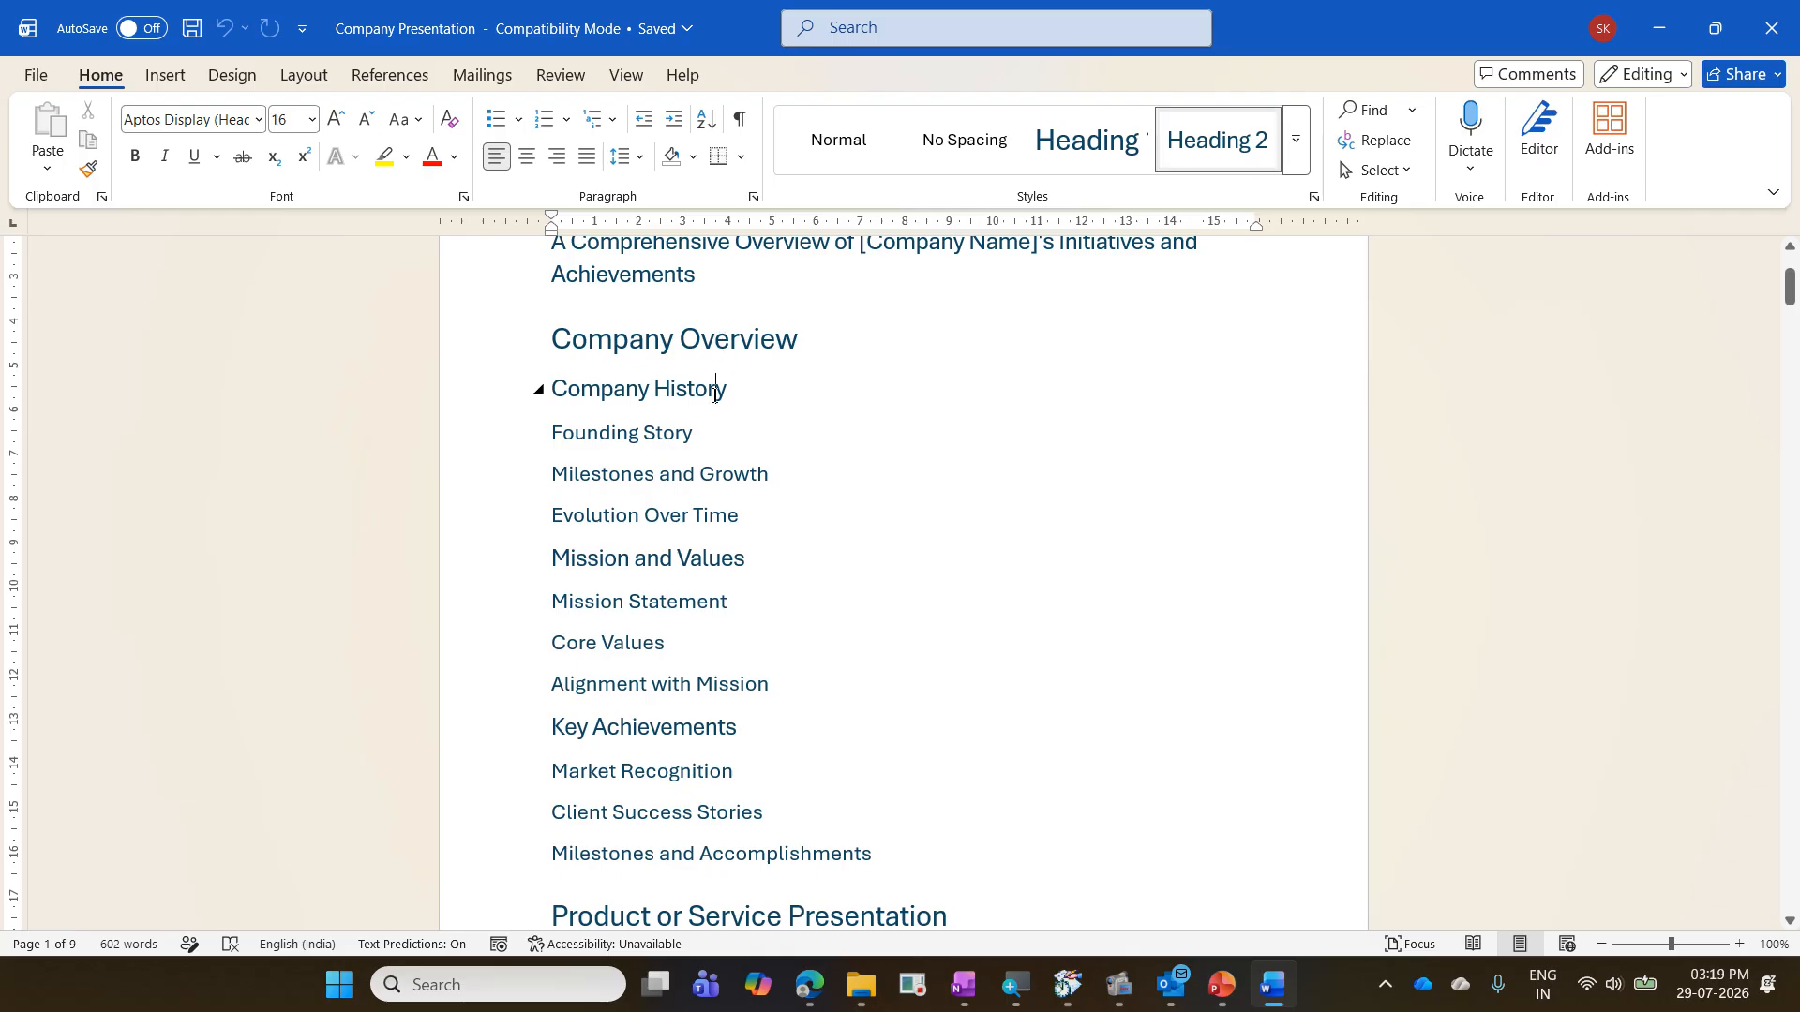
pyautogui.scroll(-2, 715, 392)
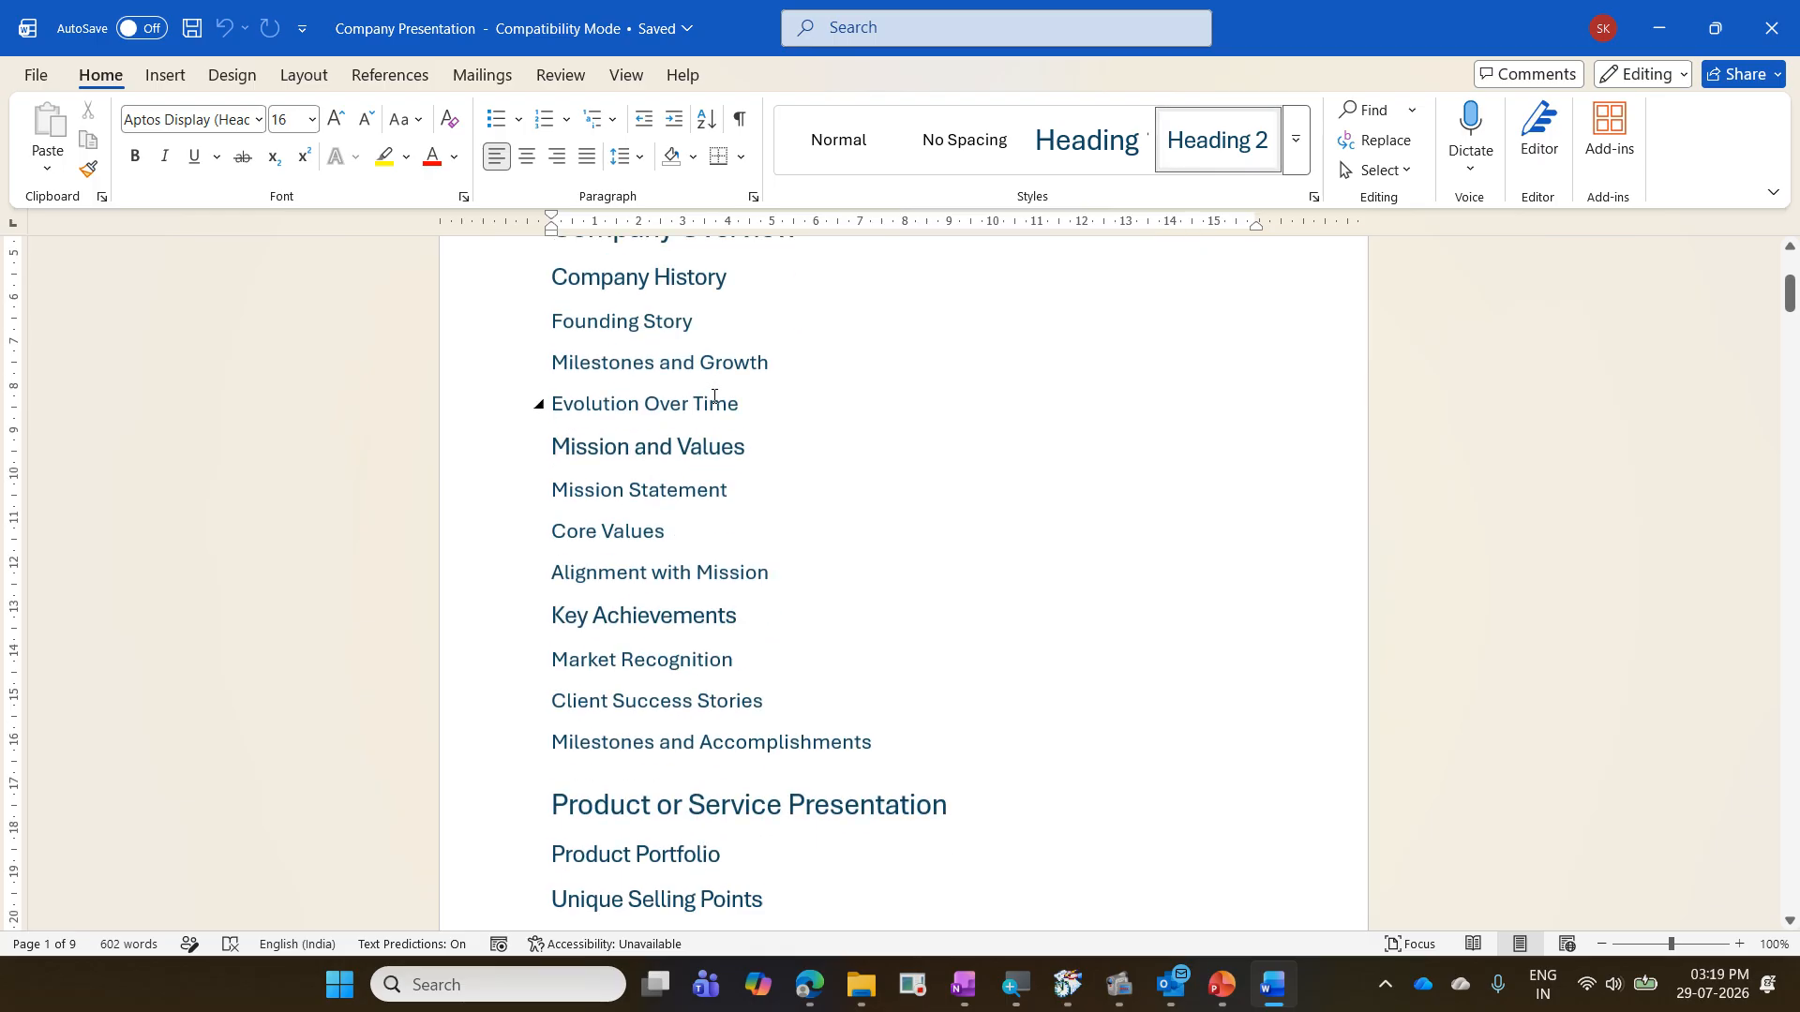
pyautogui.click(630, 333)
pyautogui.click(656, 360)
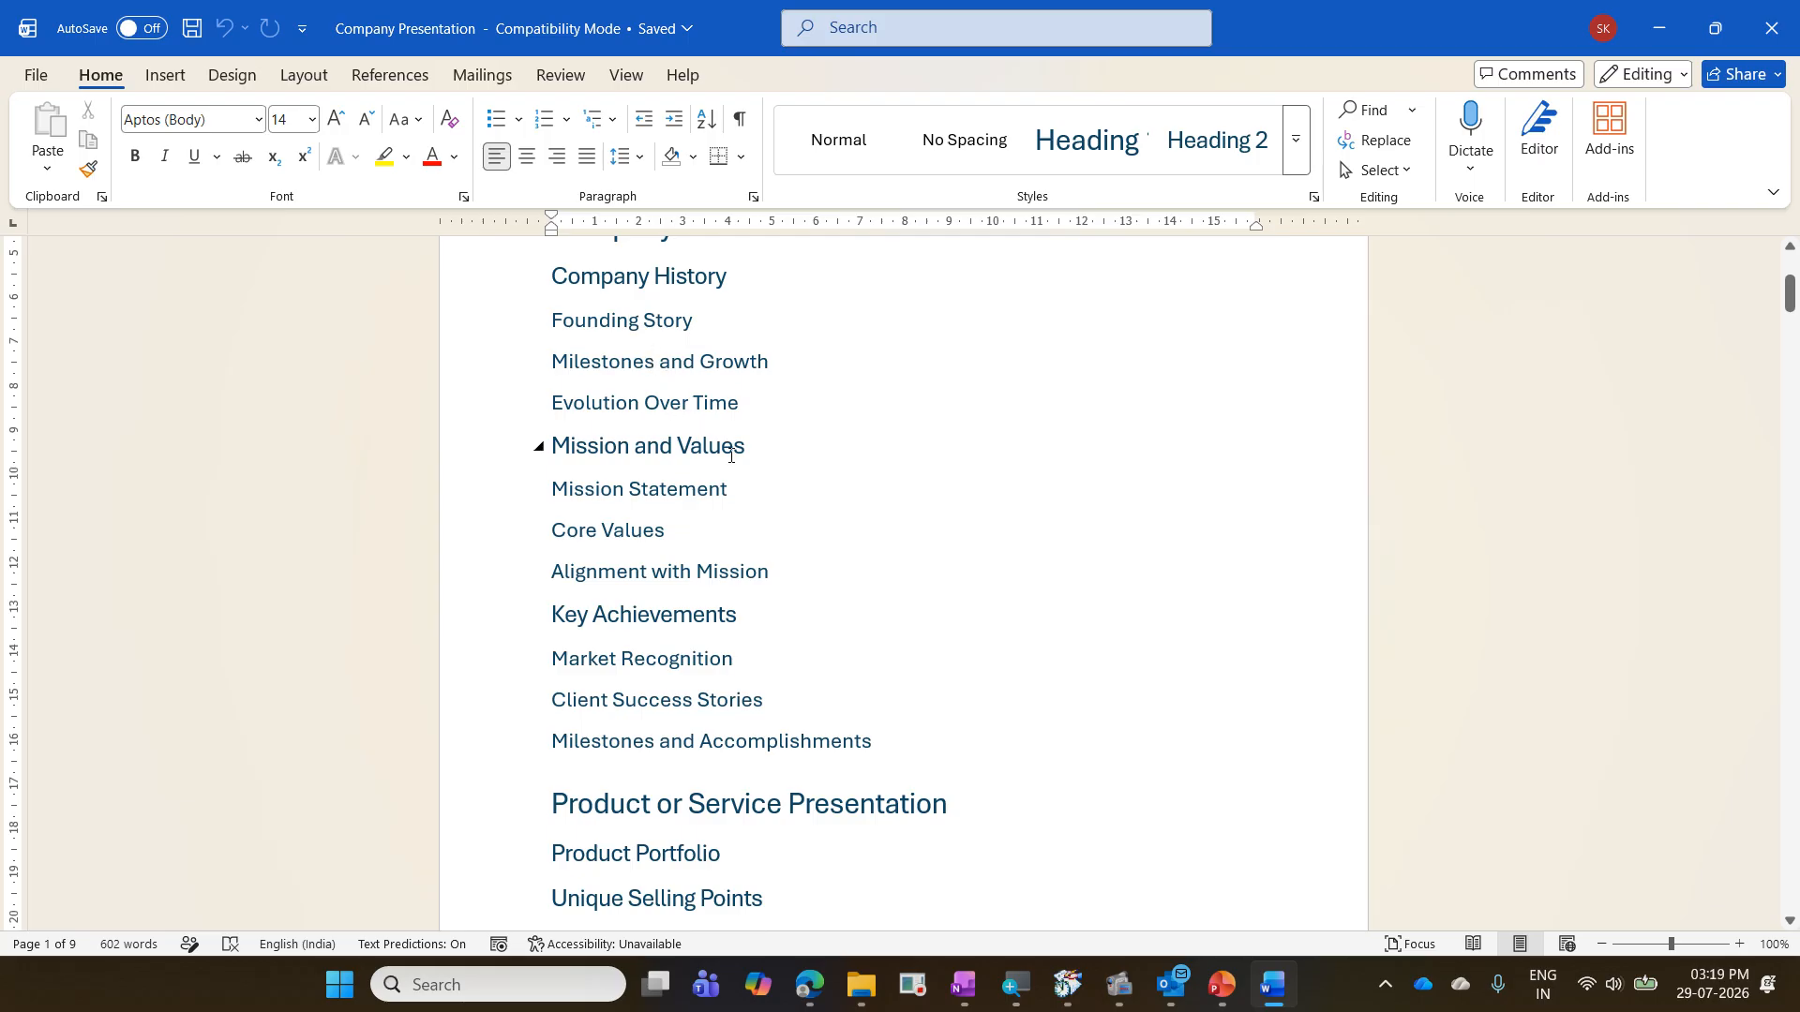
# - Compare the heading levels on the first page again and look through the heading outline on the following pages
pyautogui.scroll(5, 731, 454)
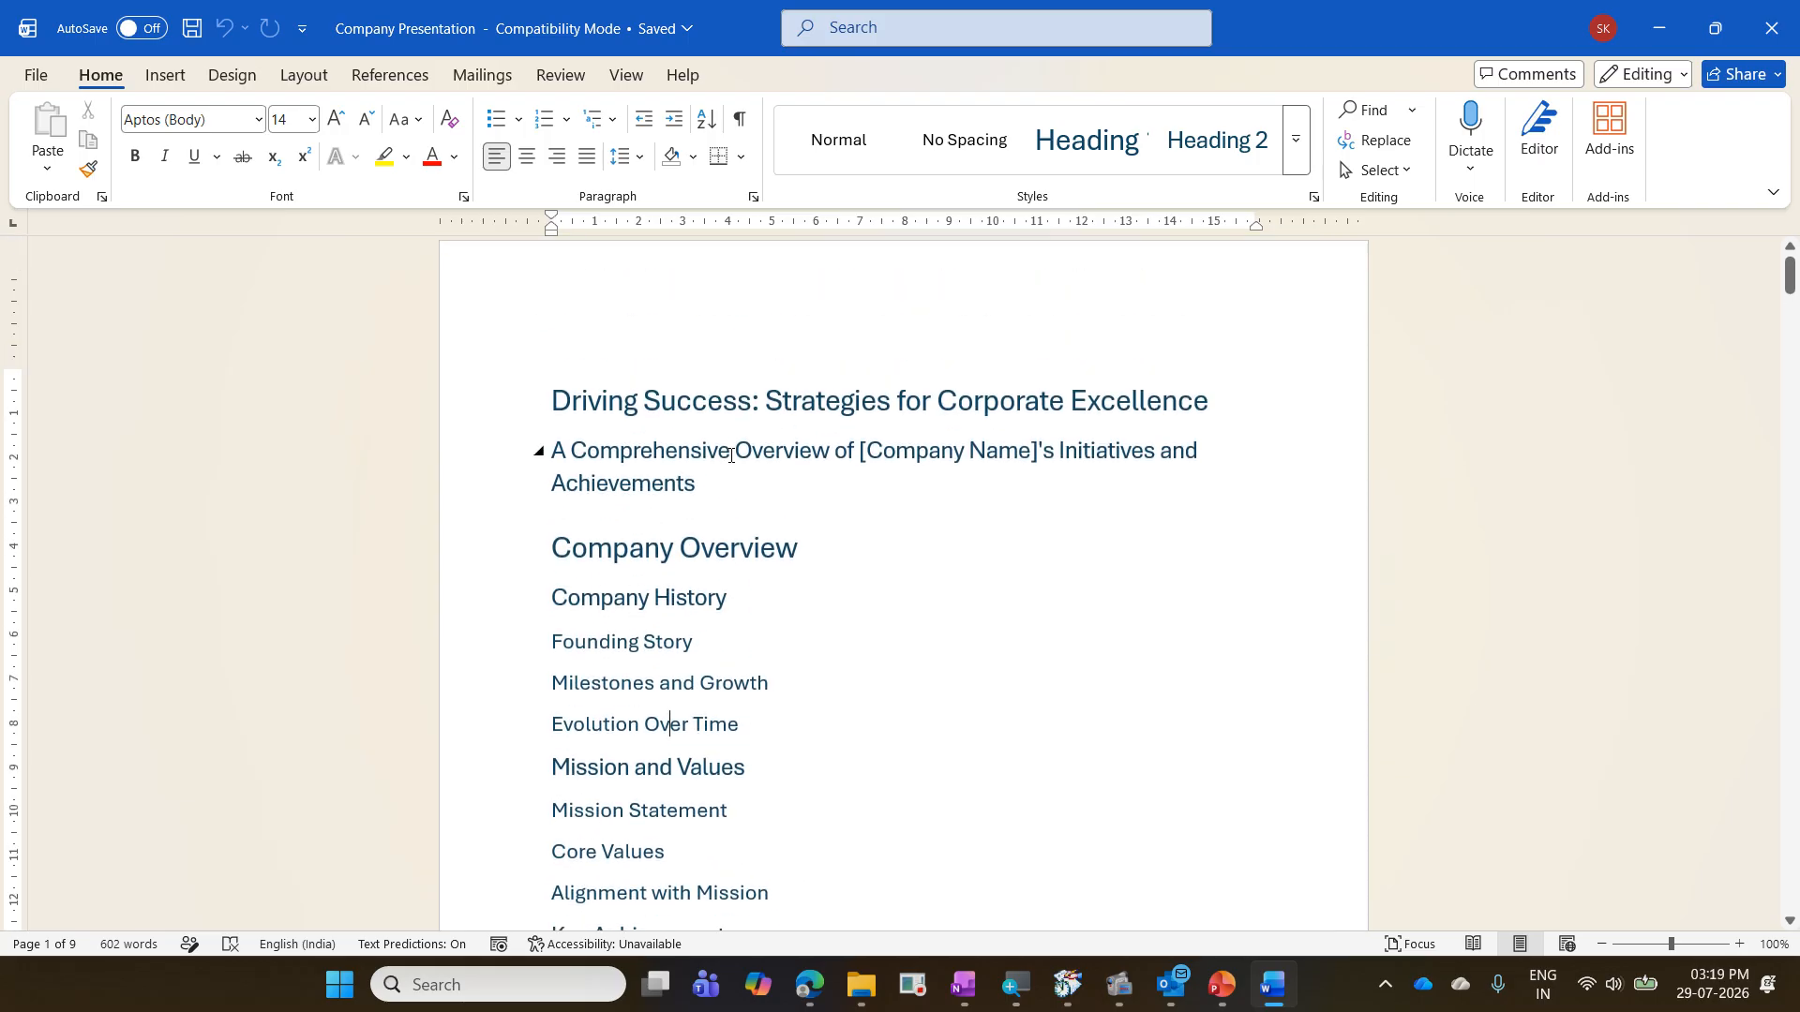
pyautogui.click(821, 419)
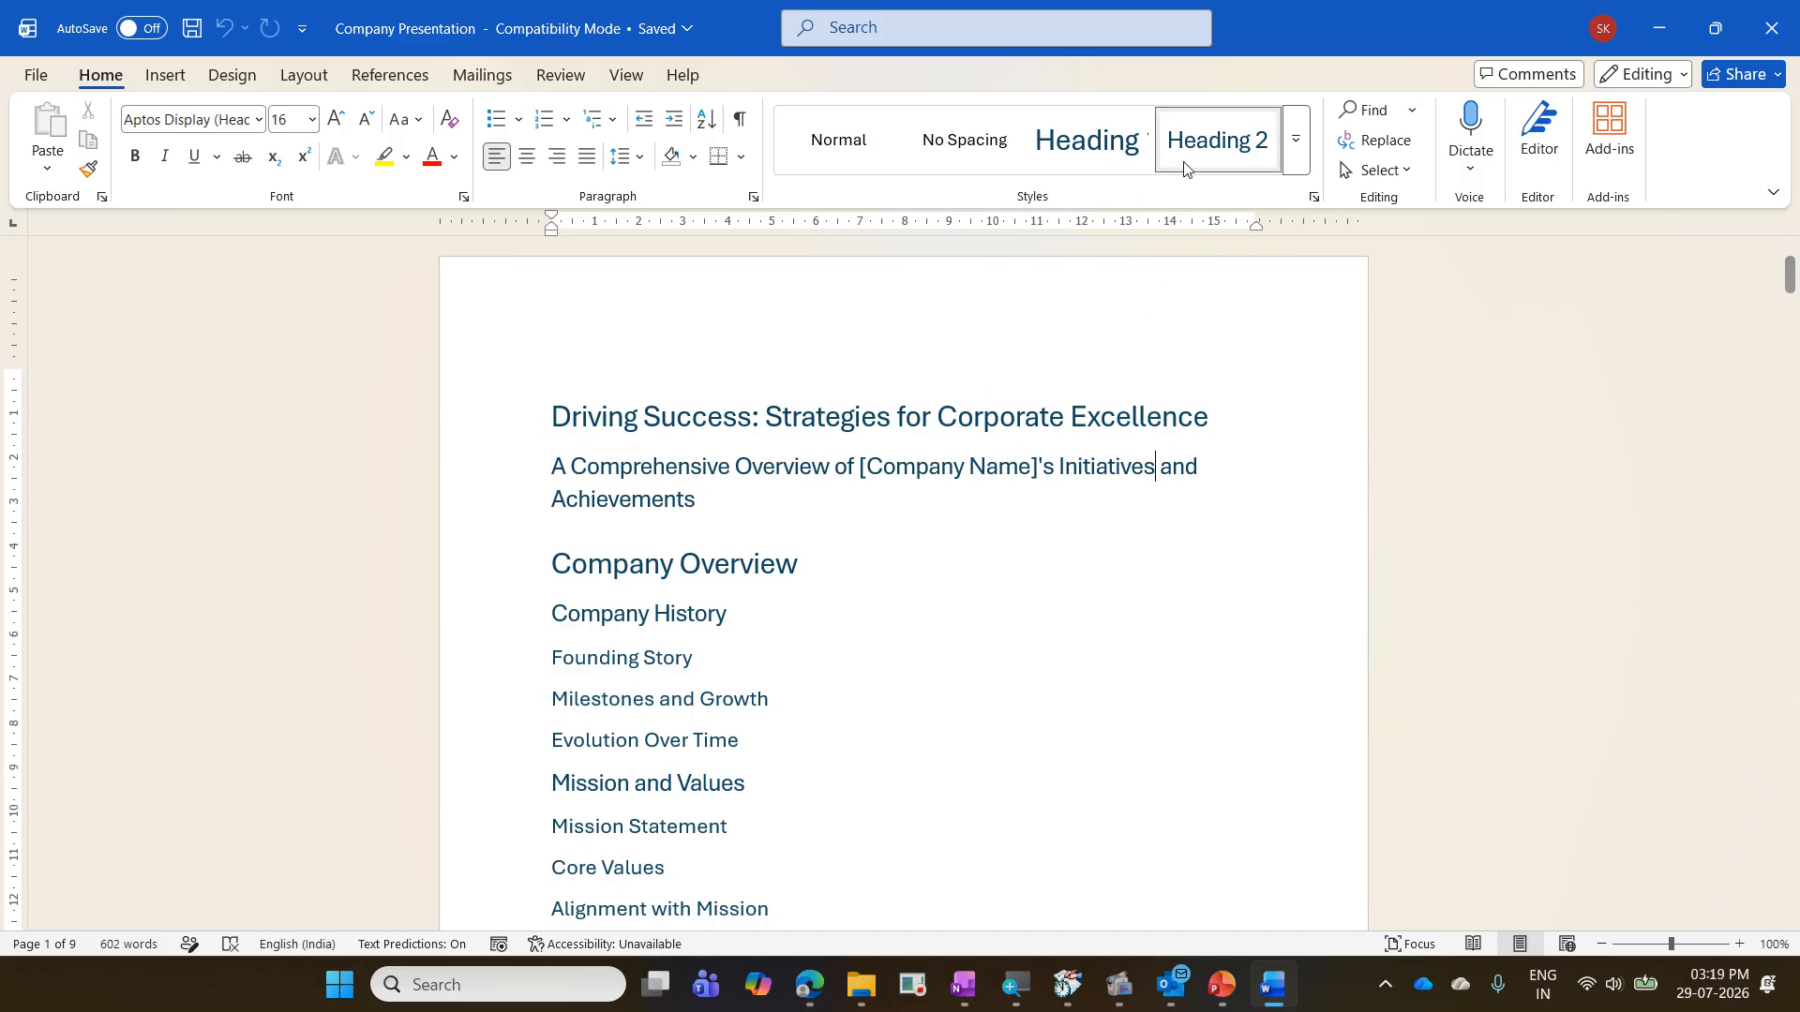
pyautogui.click(811, 542)
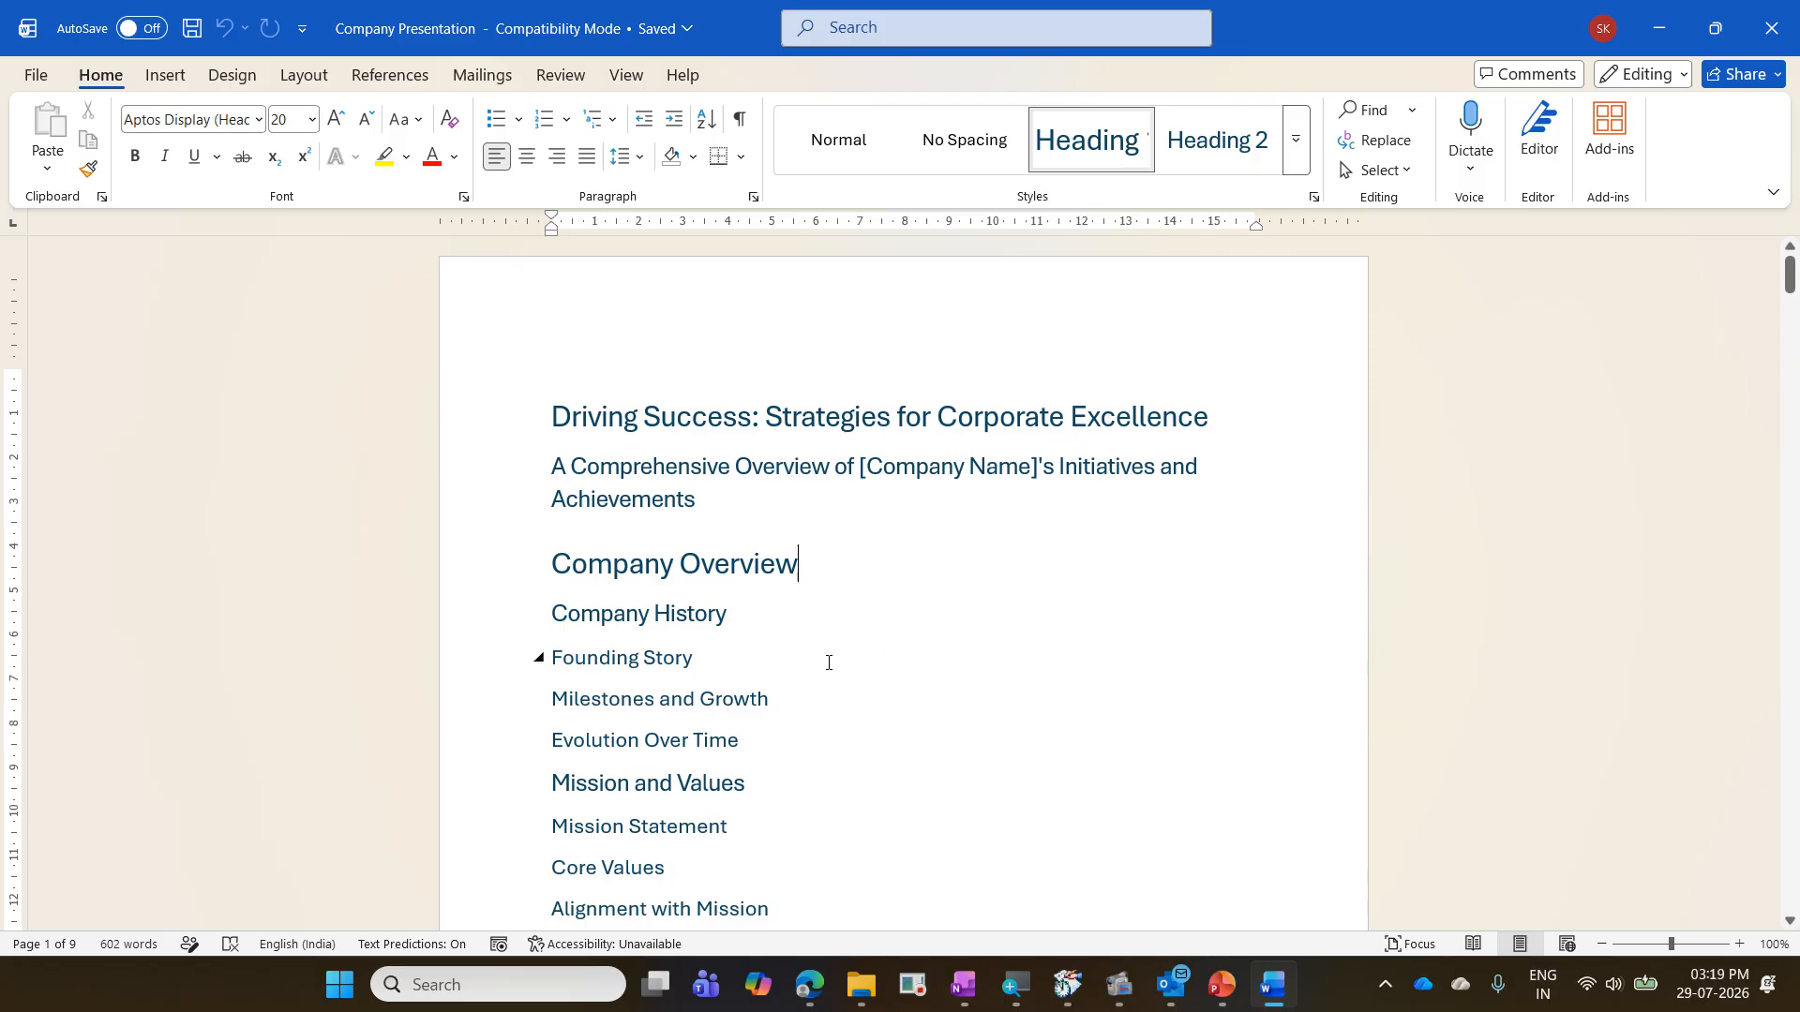
pyautogui.click(747, 621)
pyautogui.click(749, 660)
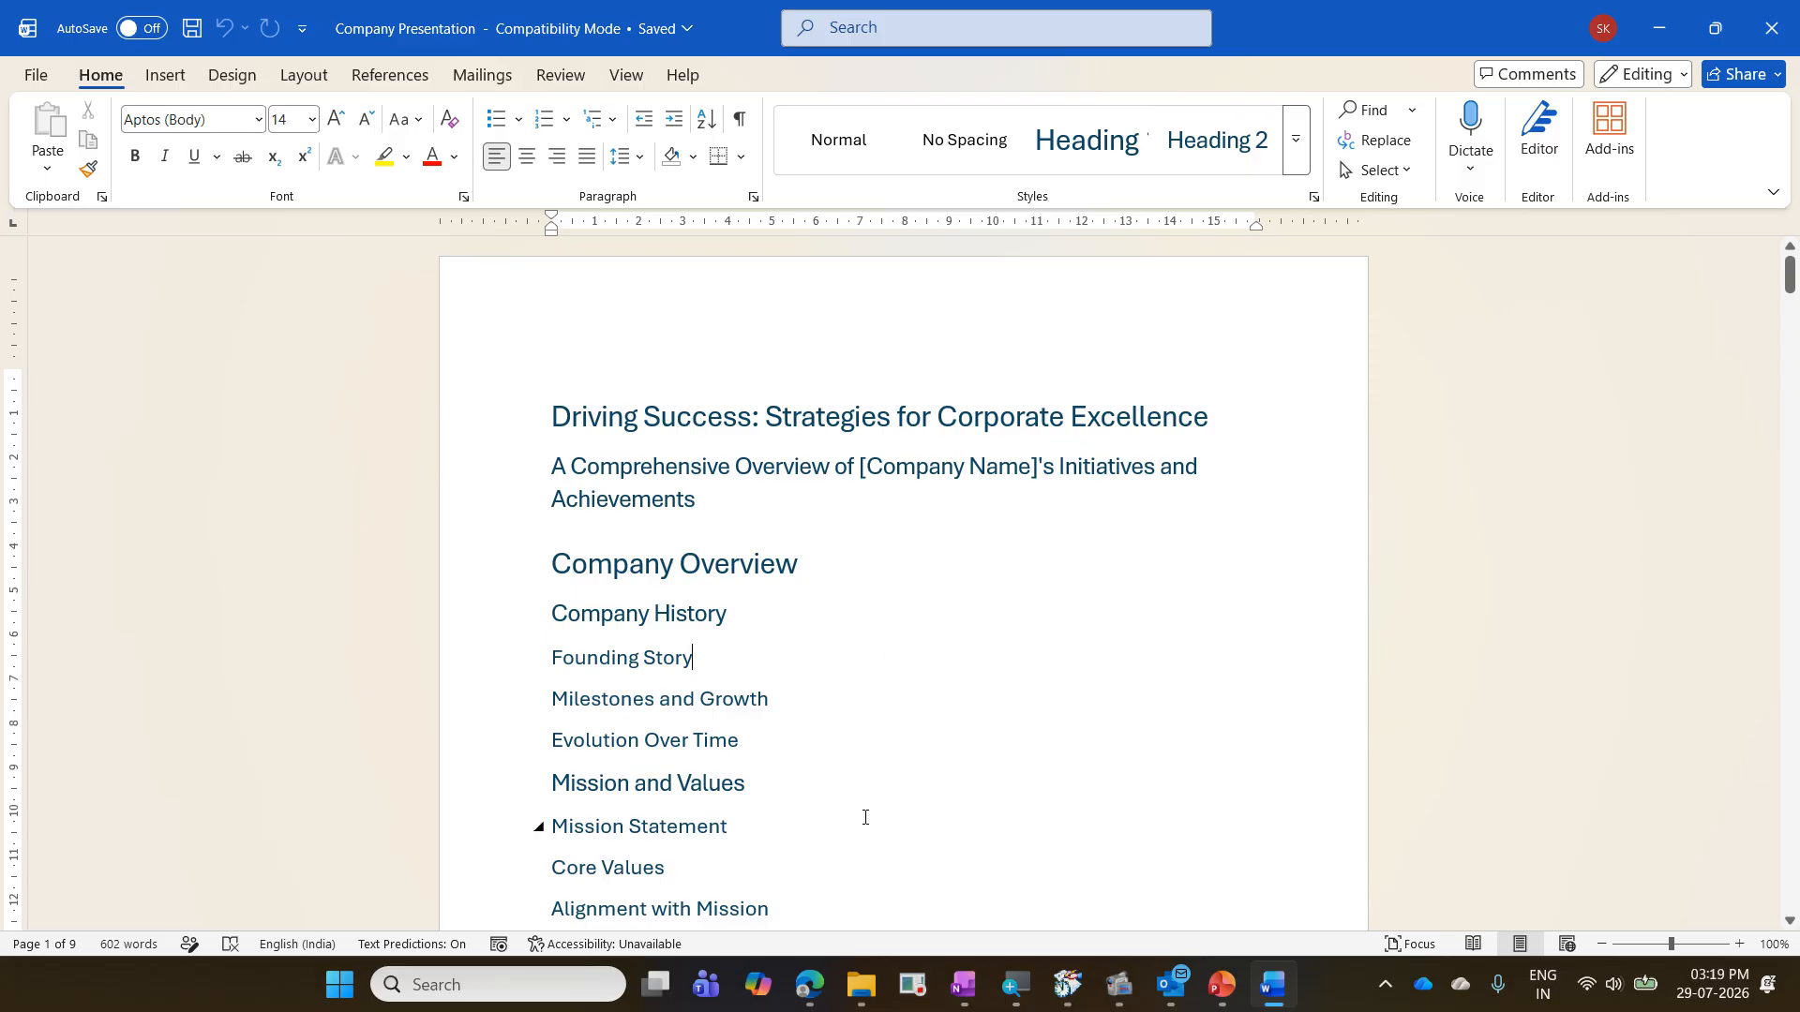
pyautogui.scroll(-7, 847, 814)
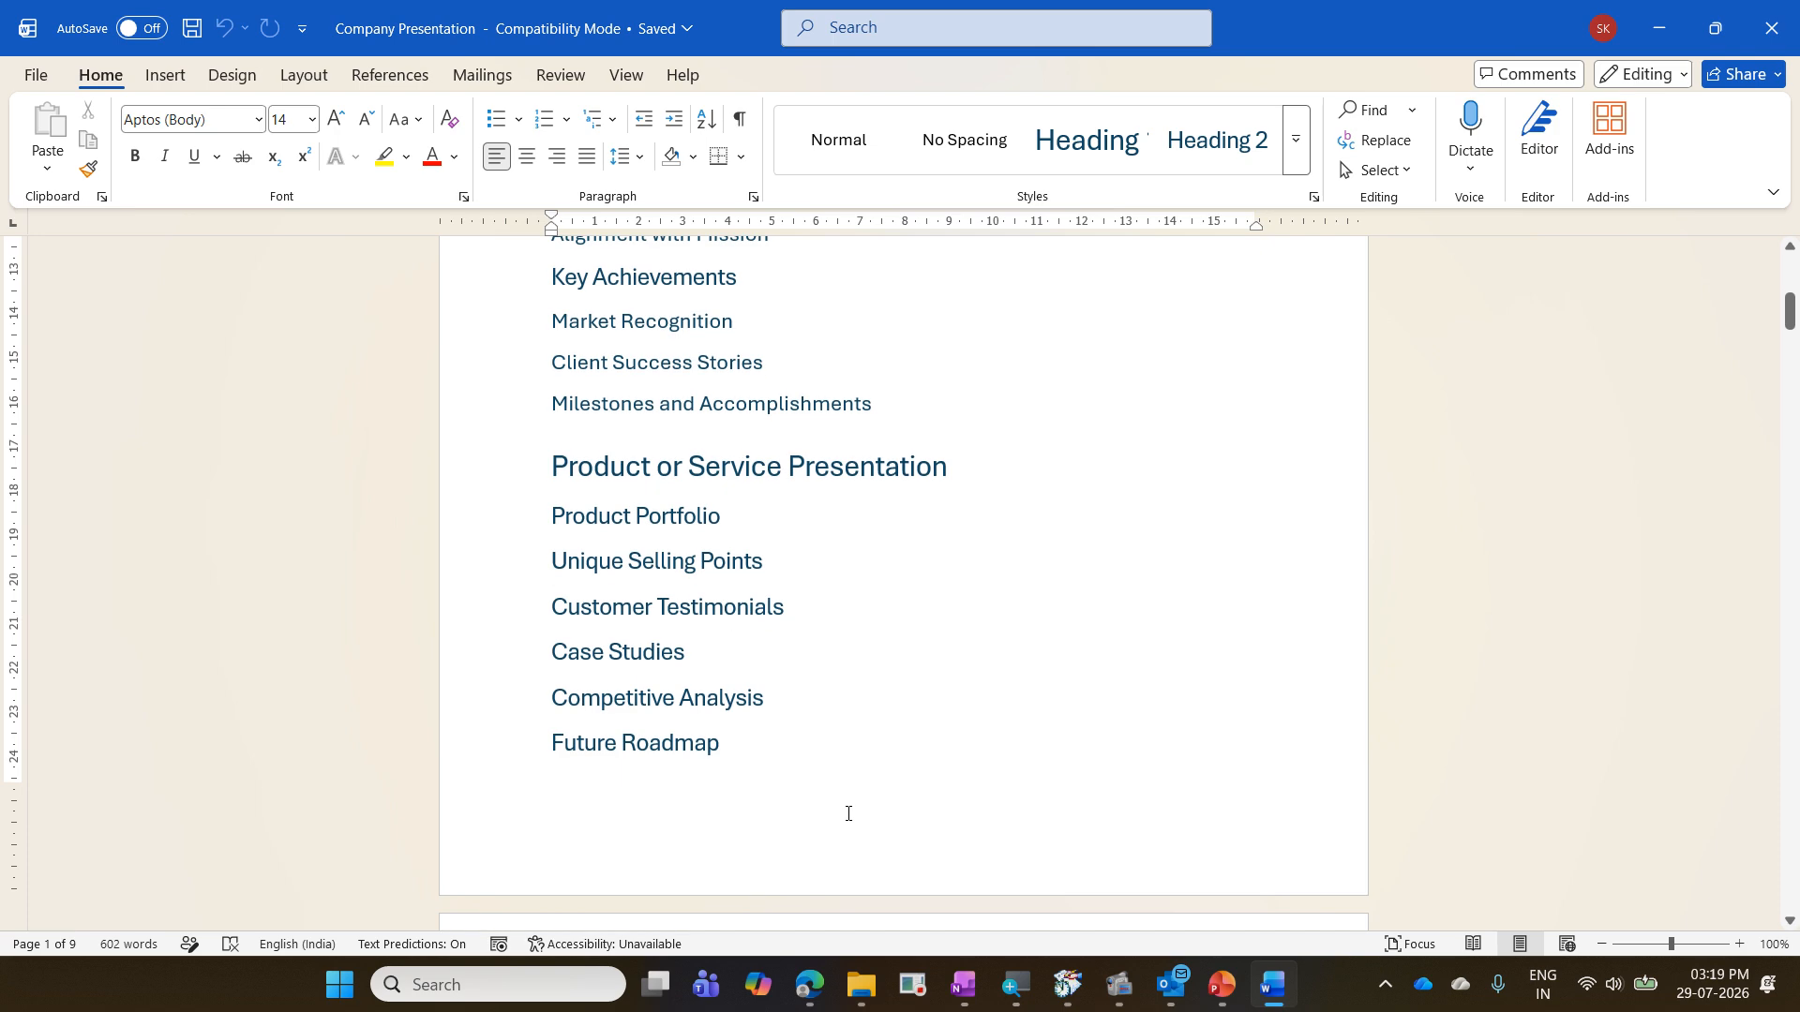
pyautogui.scroll(-20, 847, 814)
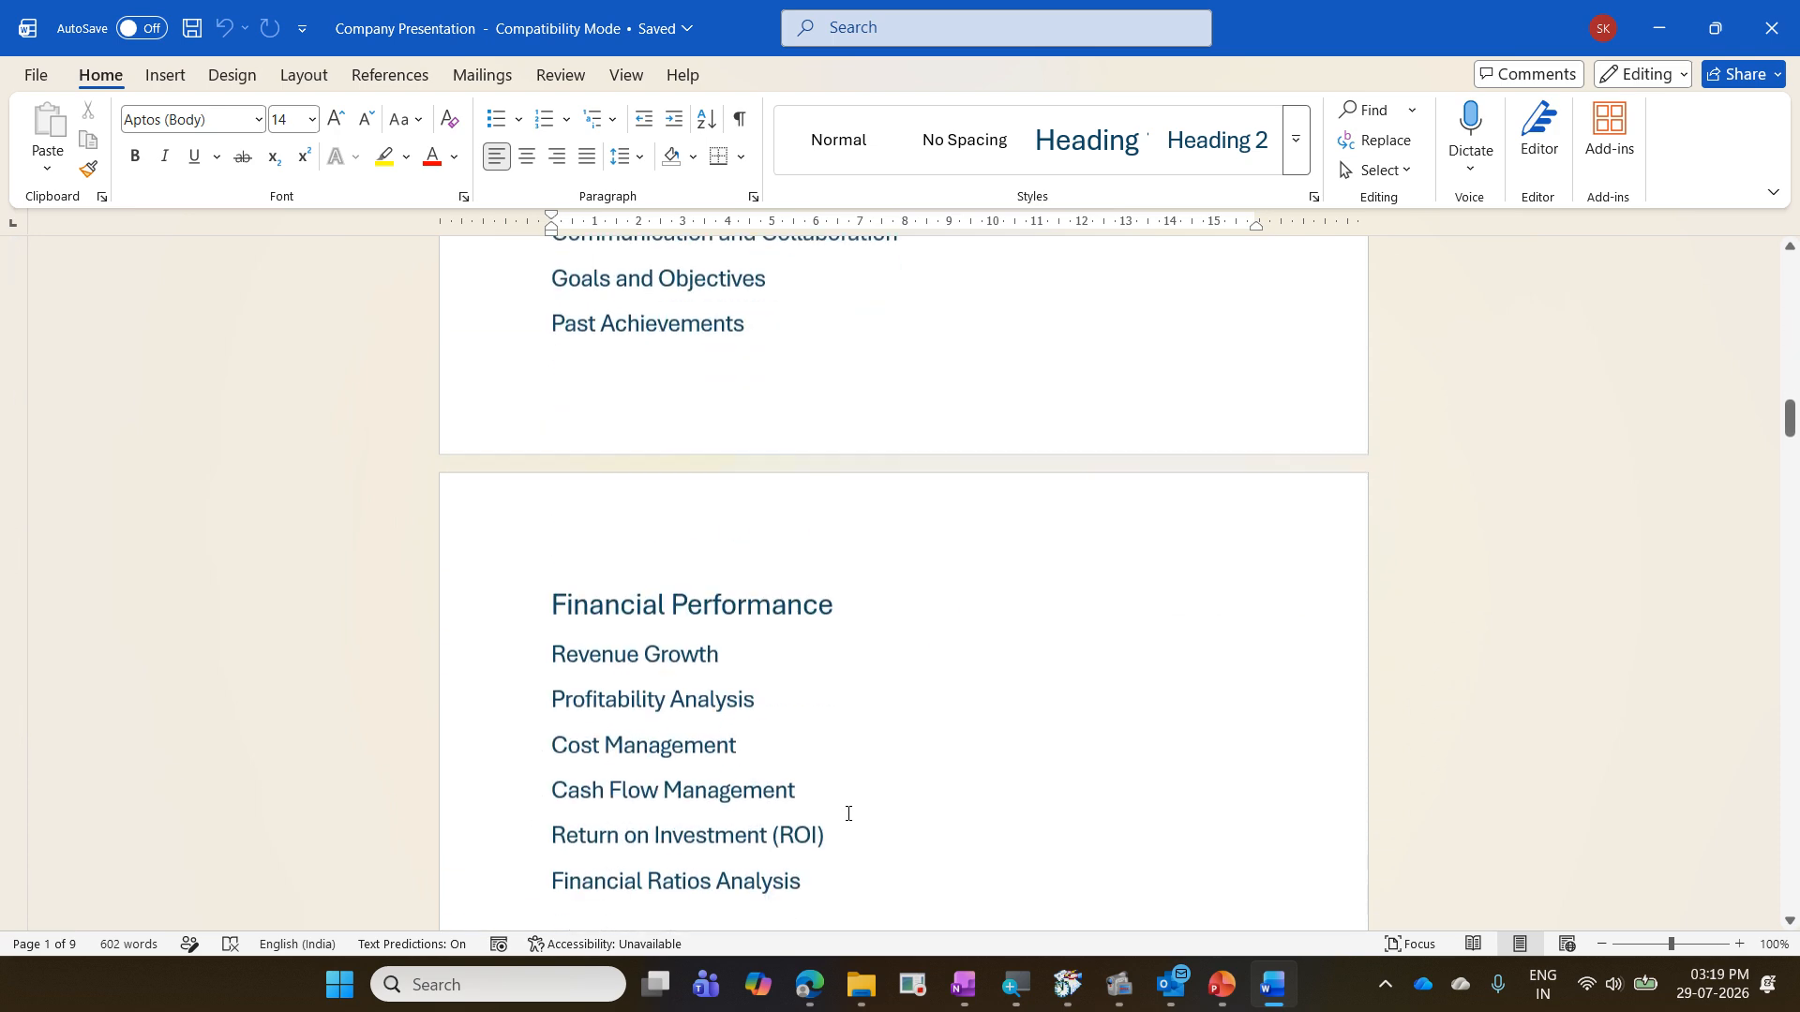
pyautogui.scroll(-7, 847, 813)
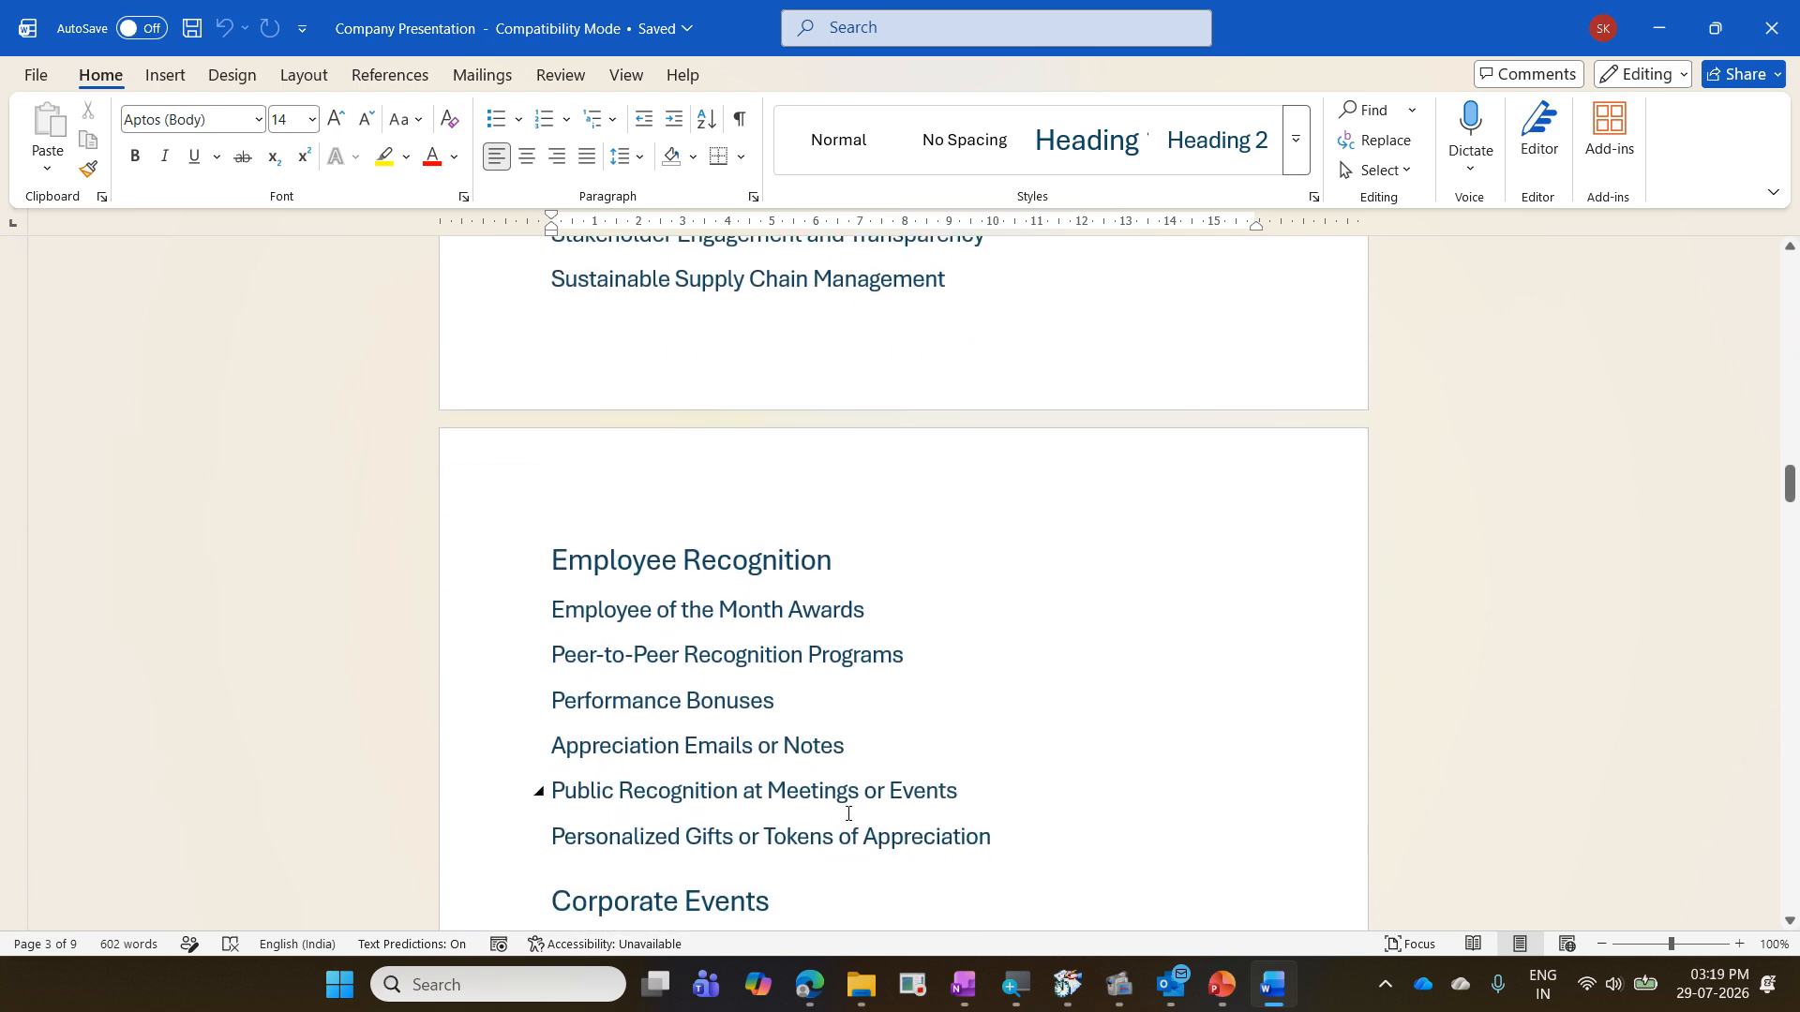
pyautogui.scroll(7, 848, 814)
pyautogui.scroll(20, 847, 814)
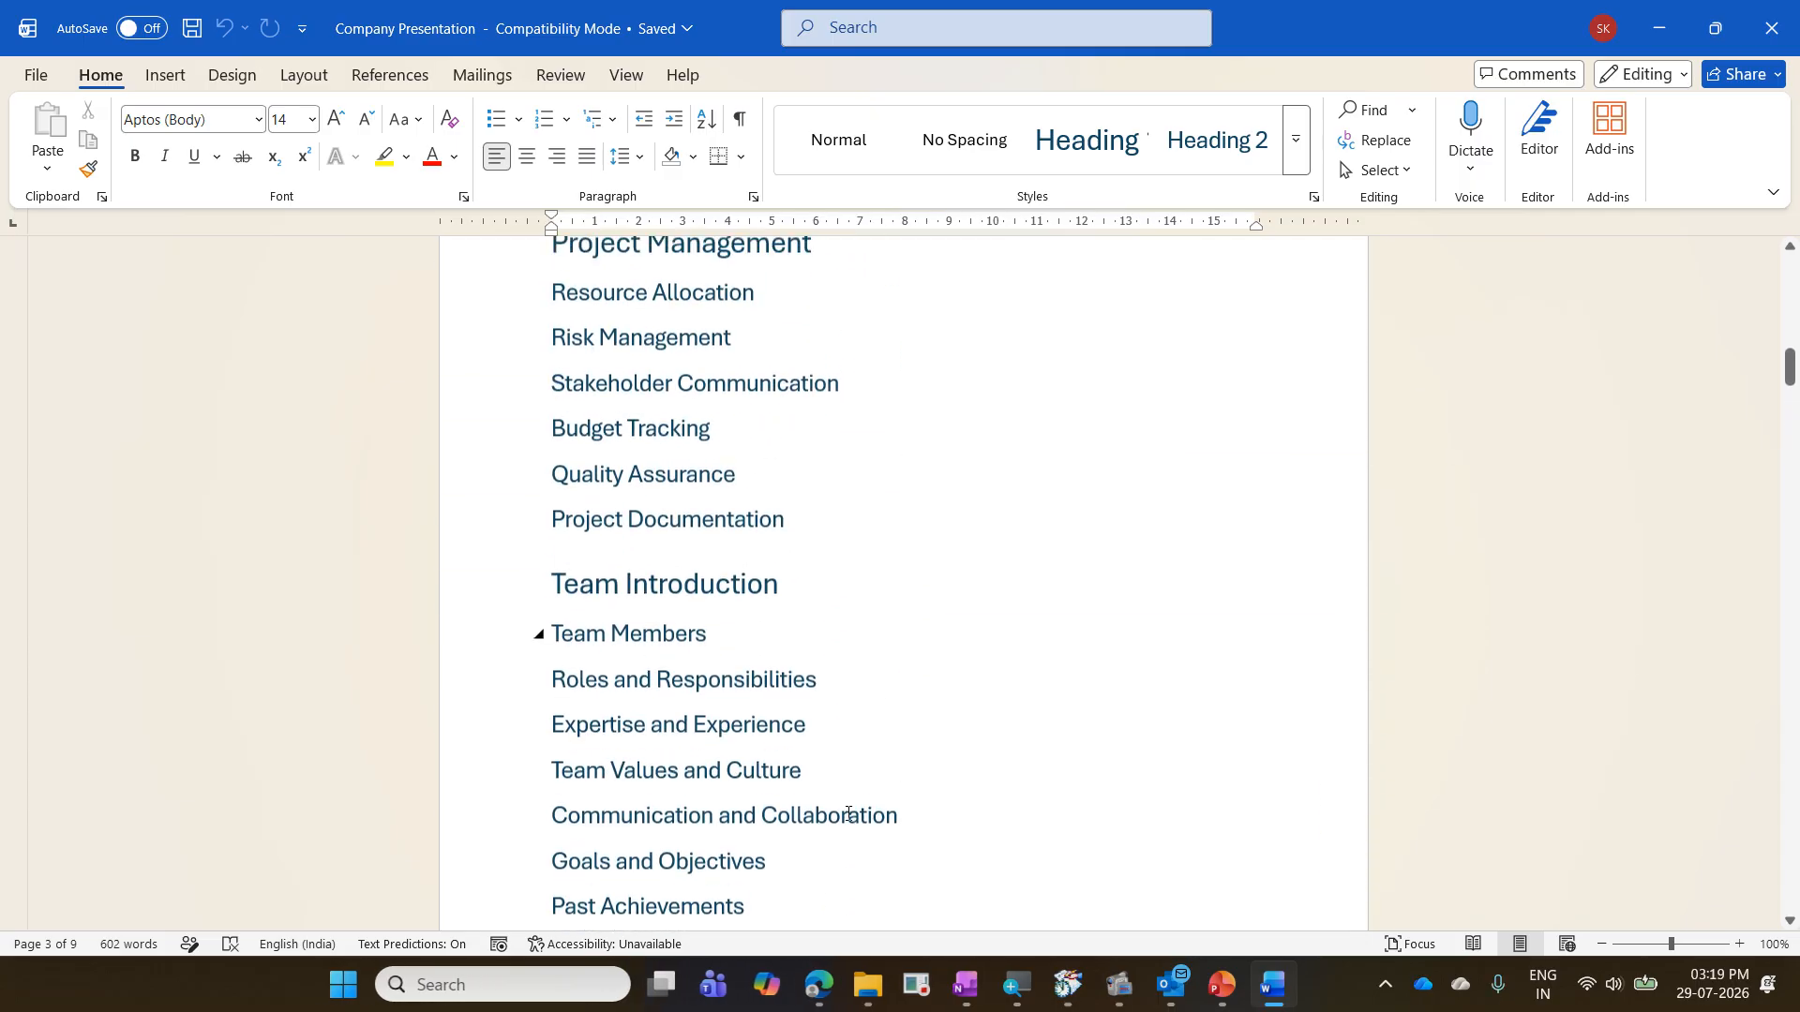
pyautogui.scroll(15, 848, 814)
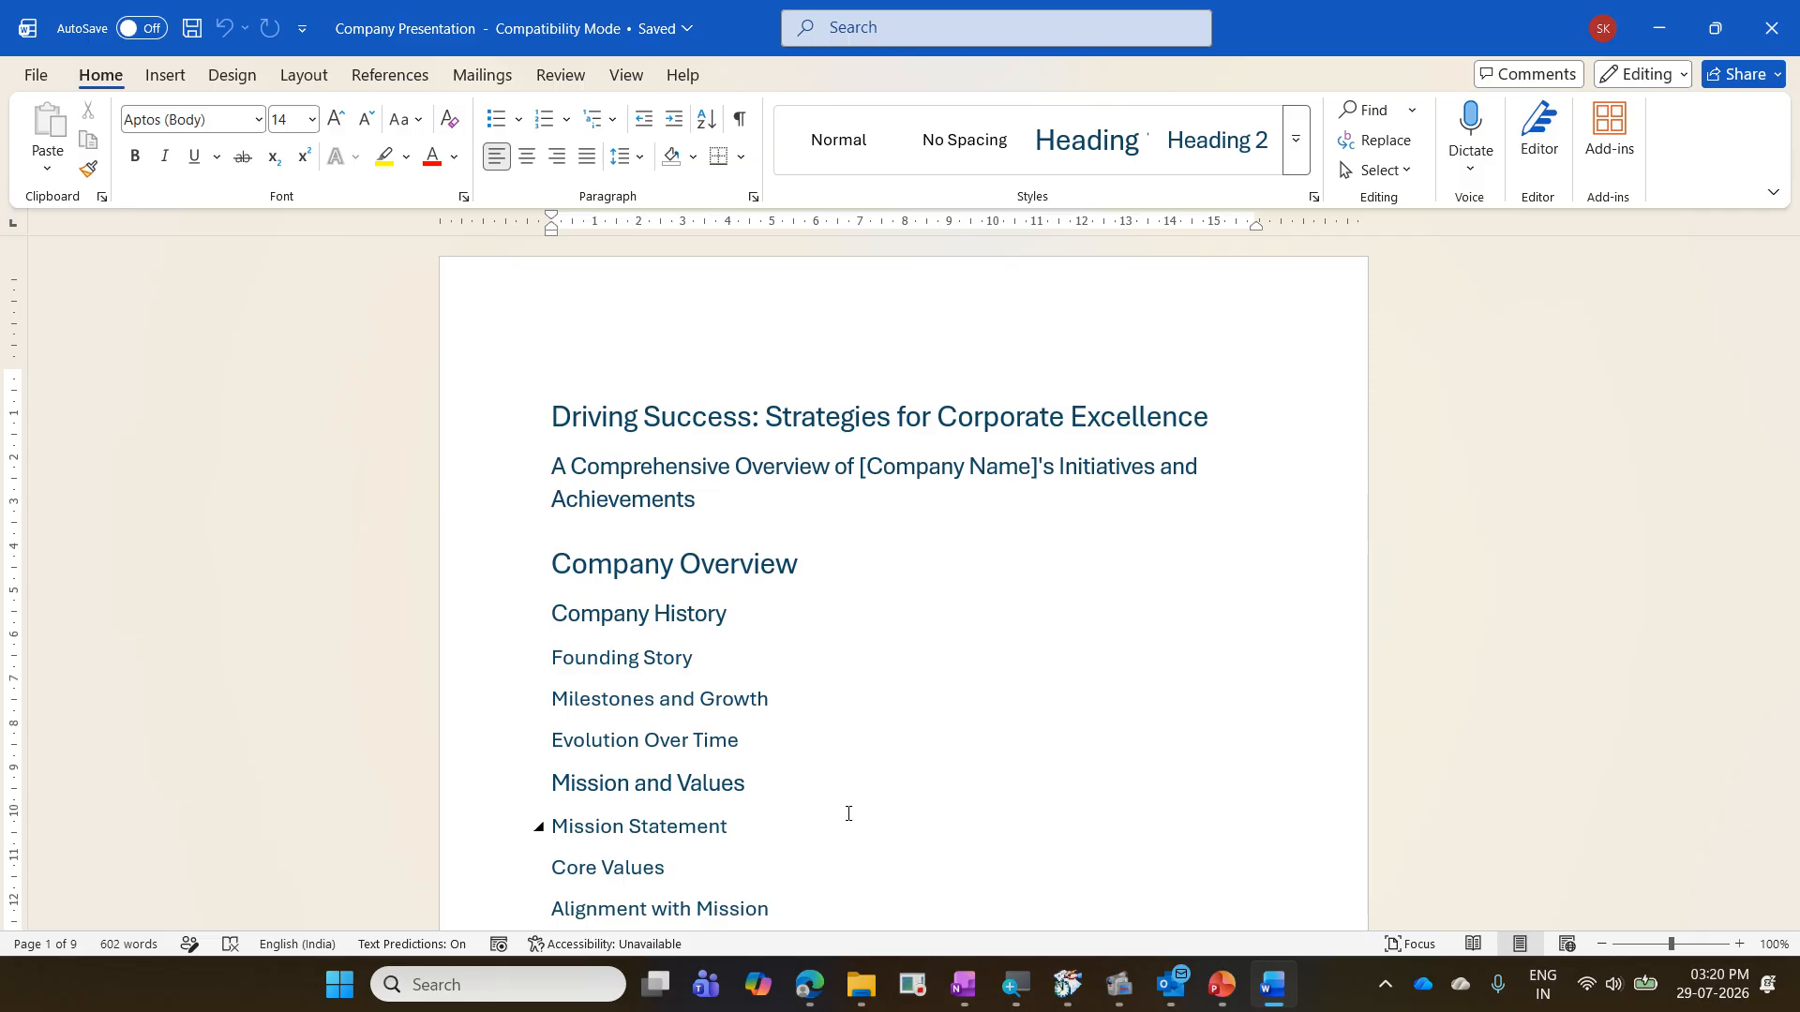
# - Switch to PowerPoint and close the ExerciseMyCopy presentation
pyautogui.click(1222, 985)
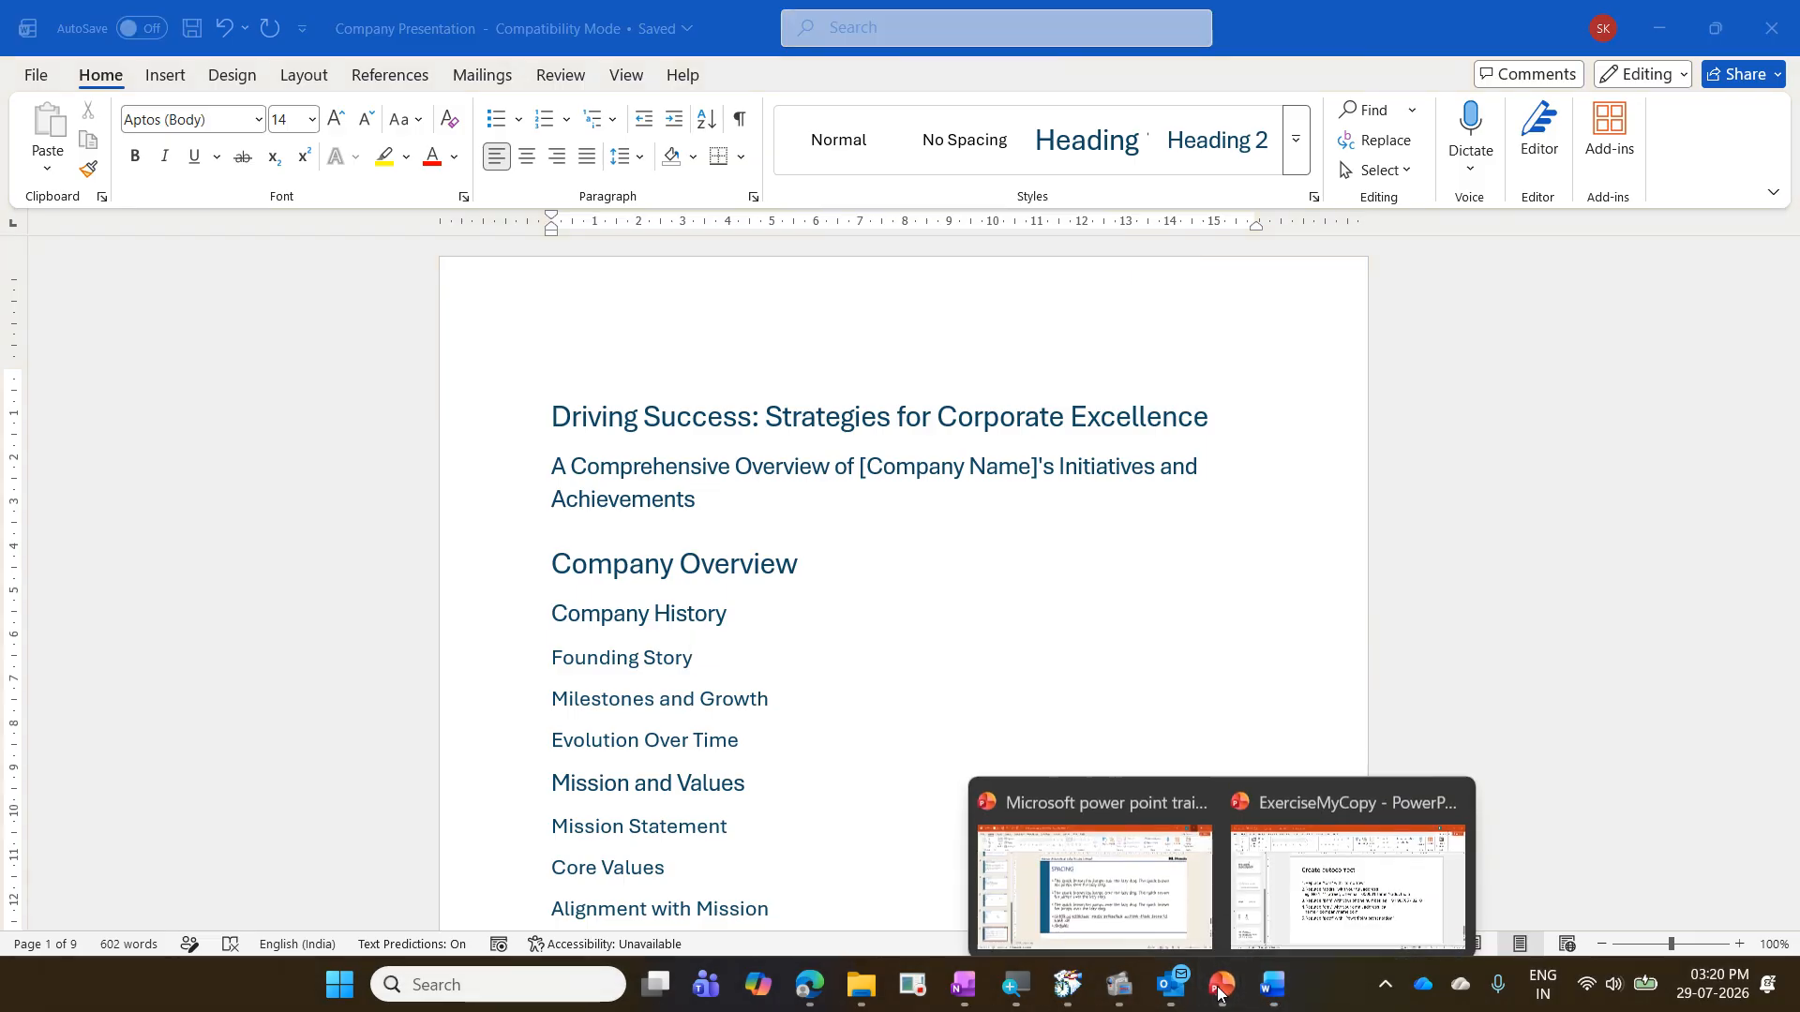
pyautogui.click(1309, 898)
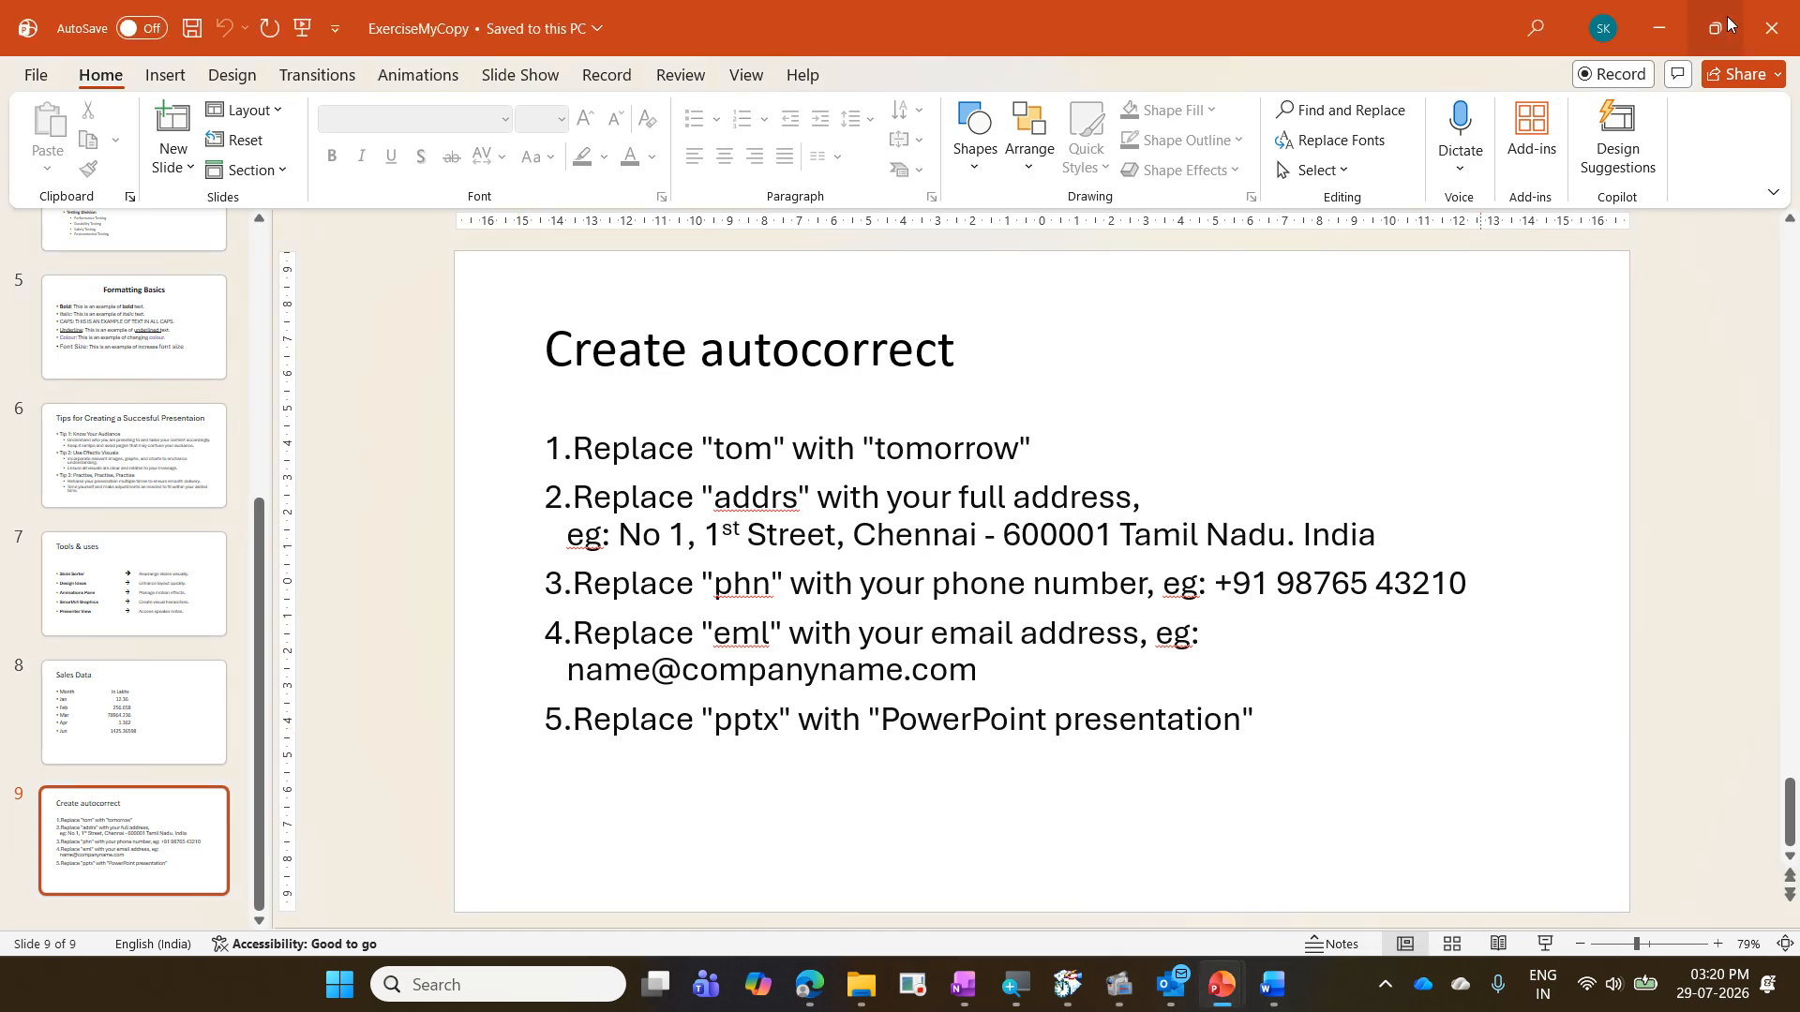
pyautogui.click(1755, 28)
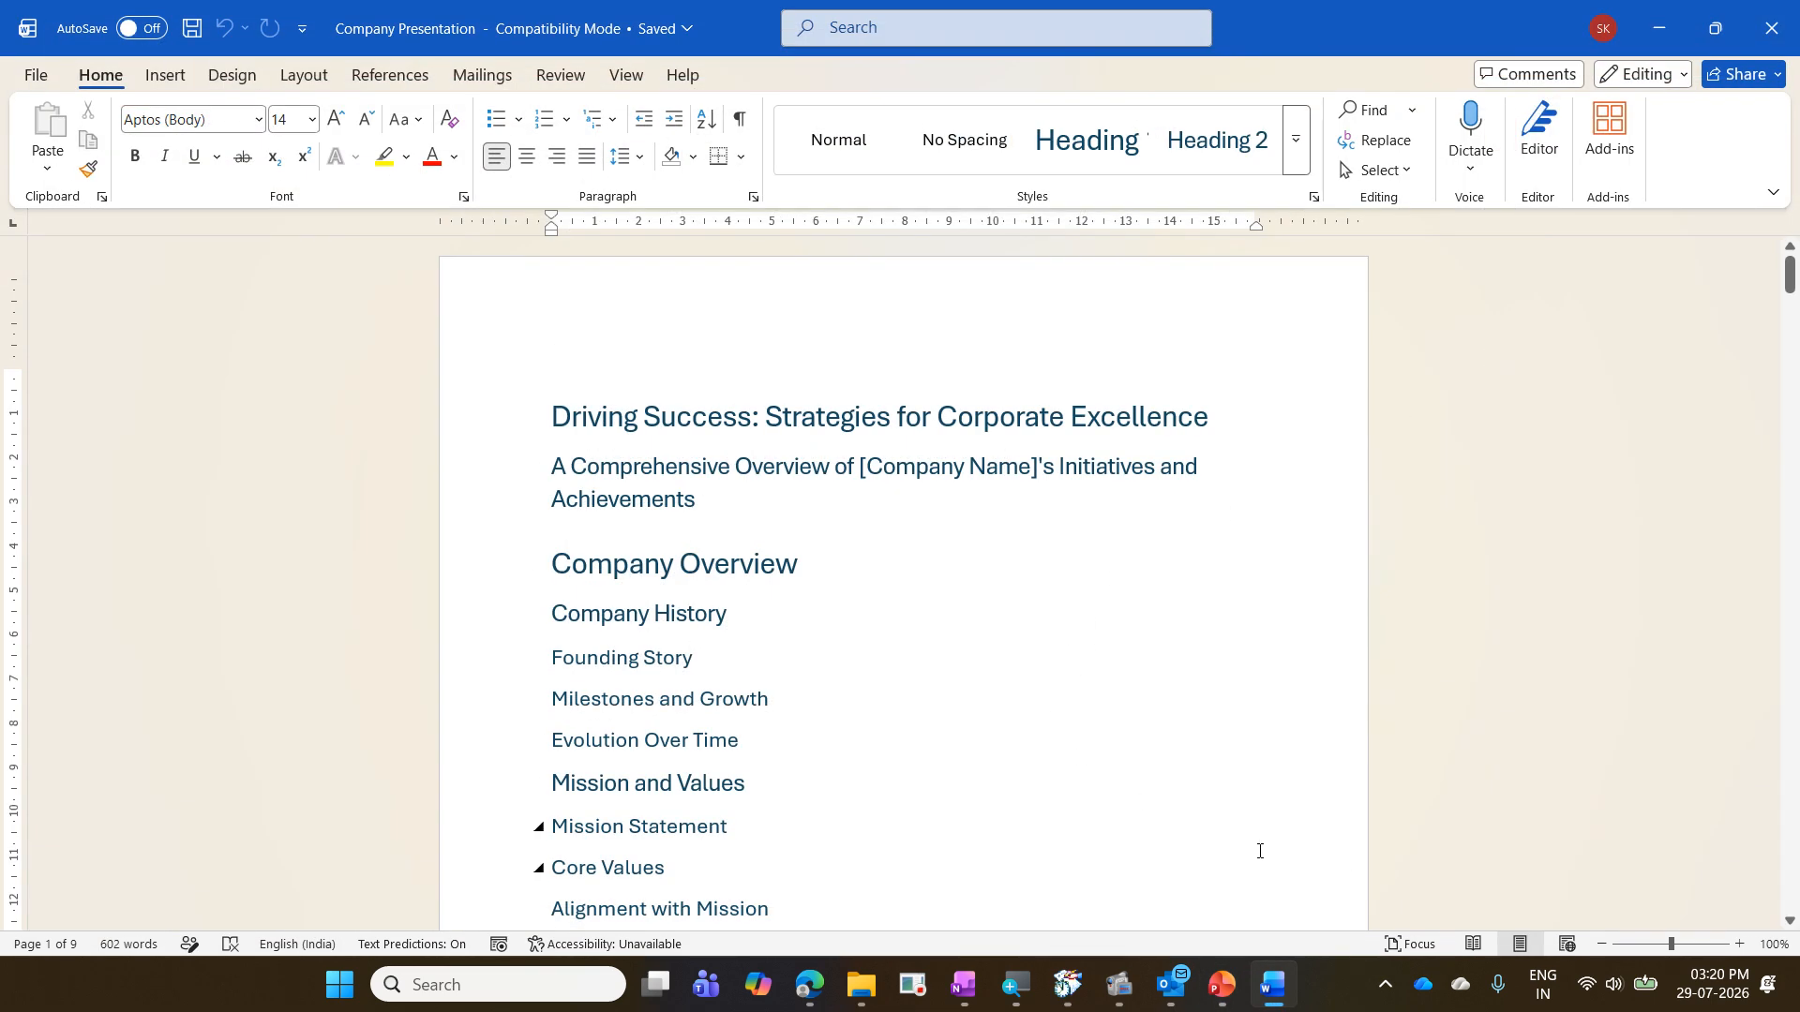
# - Switch to the Microsoft power point training presentation in PowerPoint and add a blank slide after the SPACING slide
pyautogui.click(1222, 984)
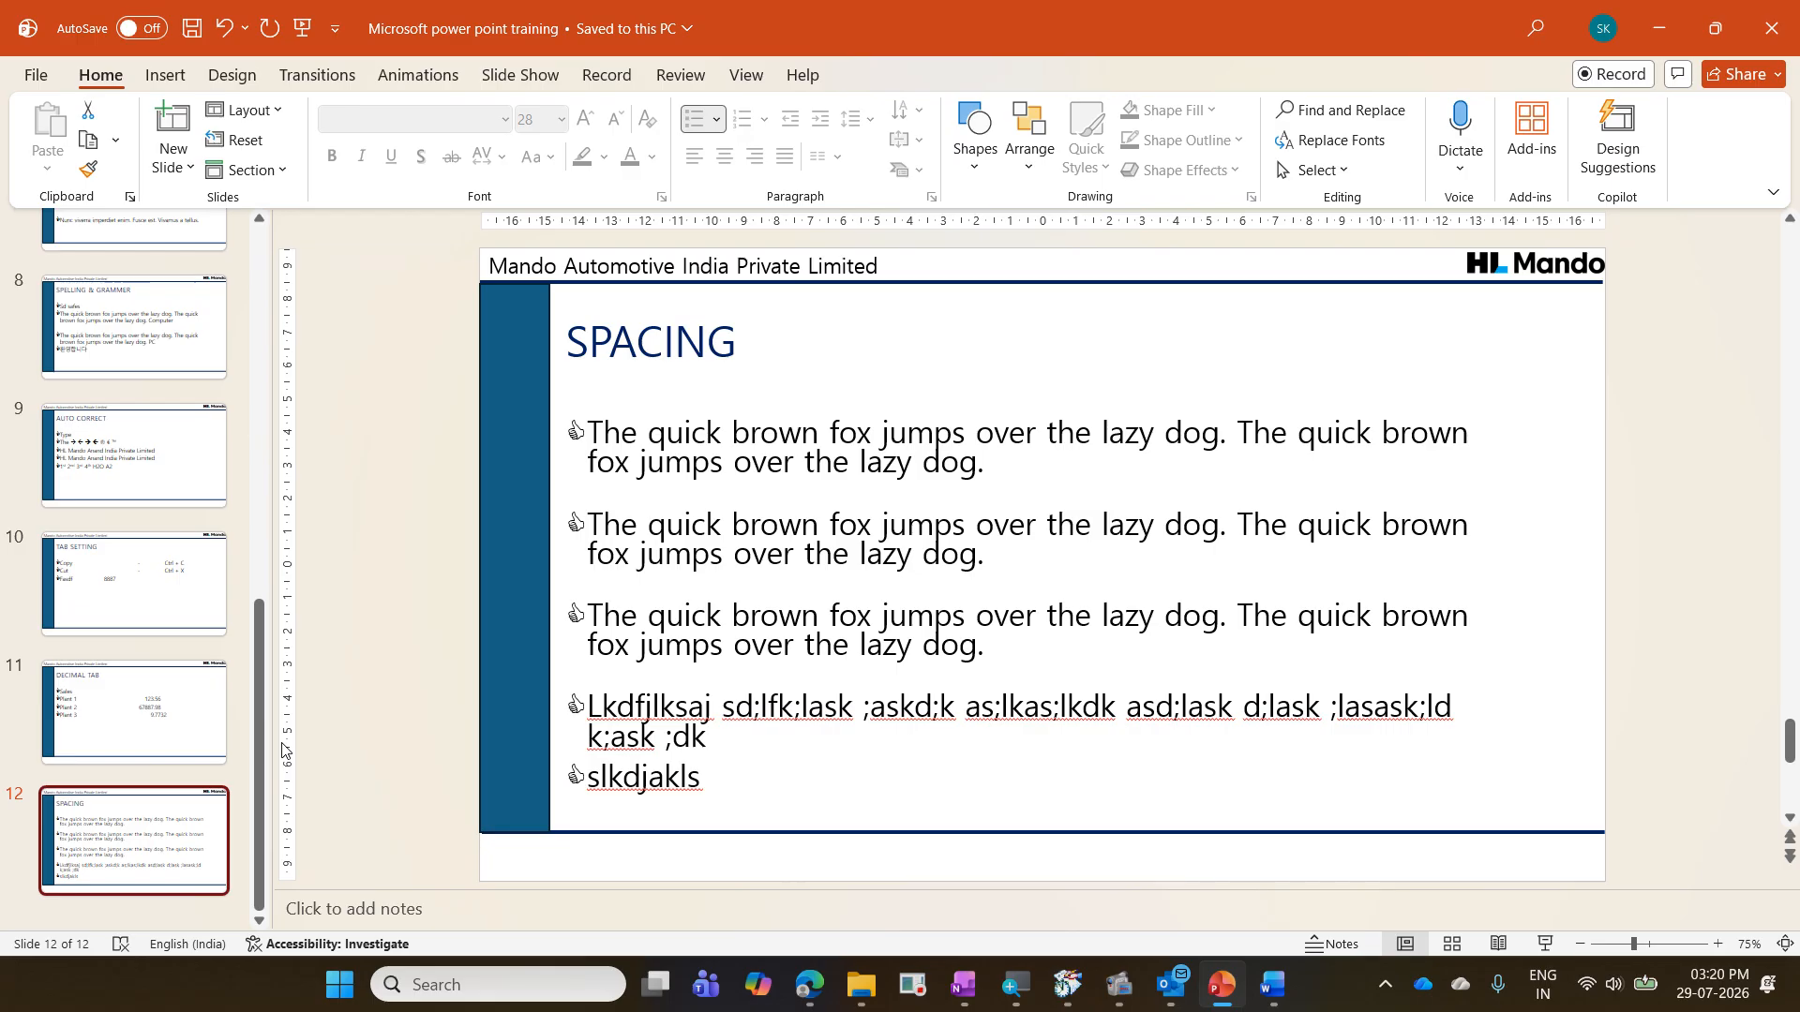
pyautogui.hotkey('ctrl', 'm')
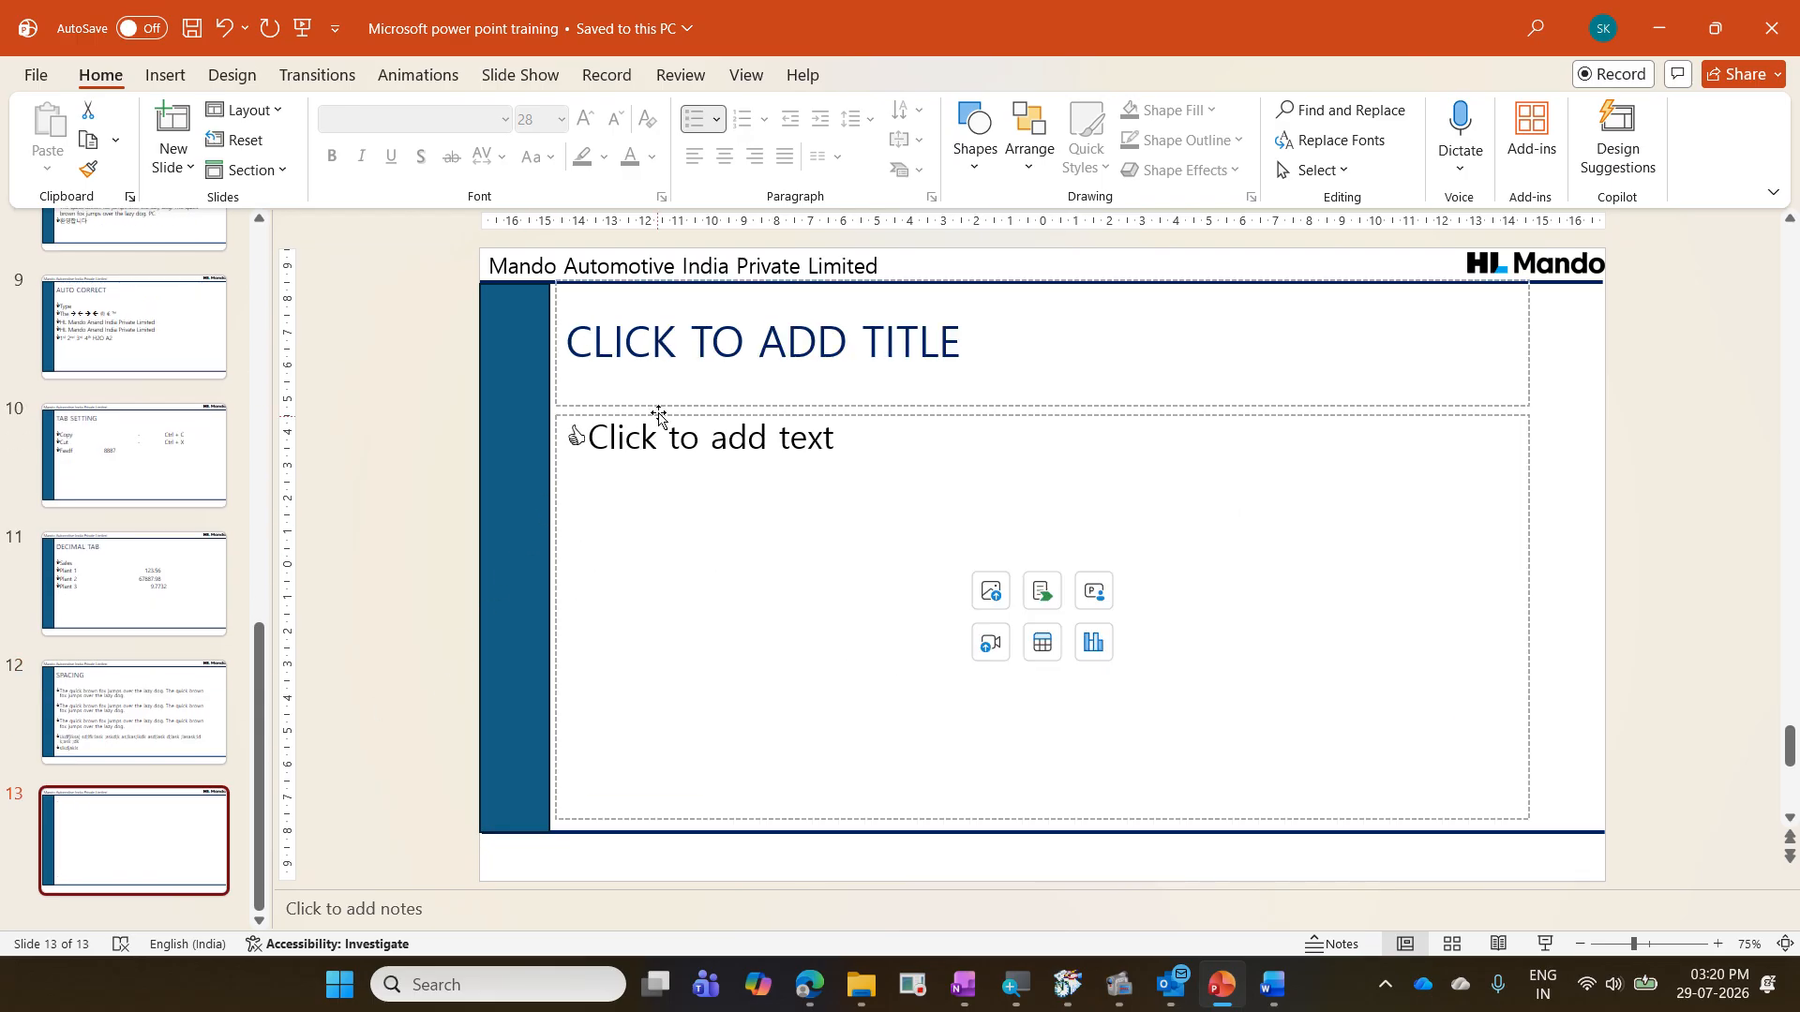
pyautogui.click(664, 369)
pyautogui.click(698, 467)
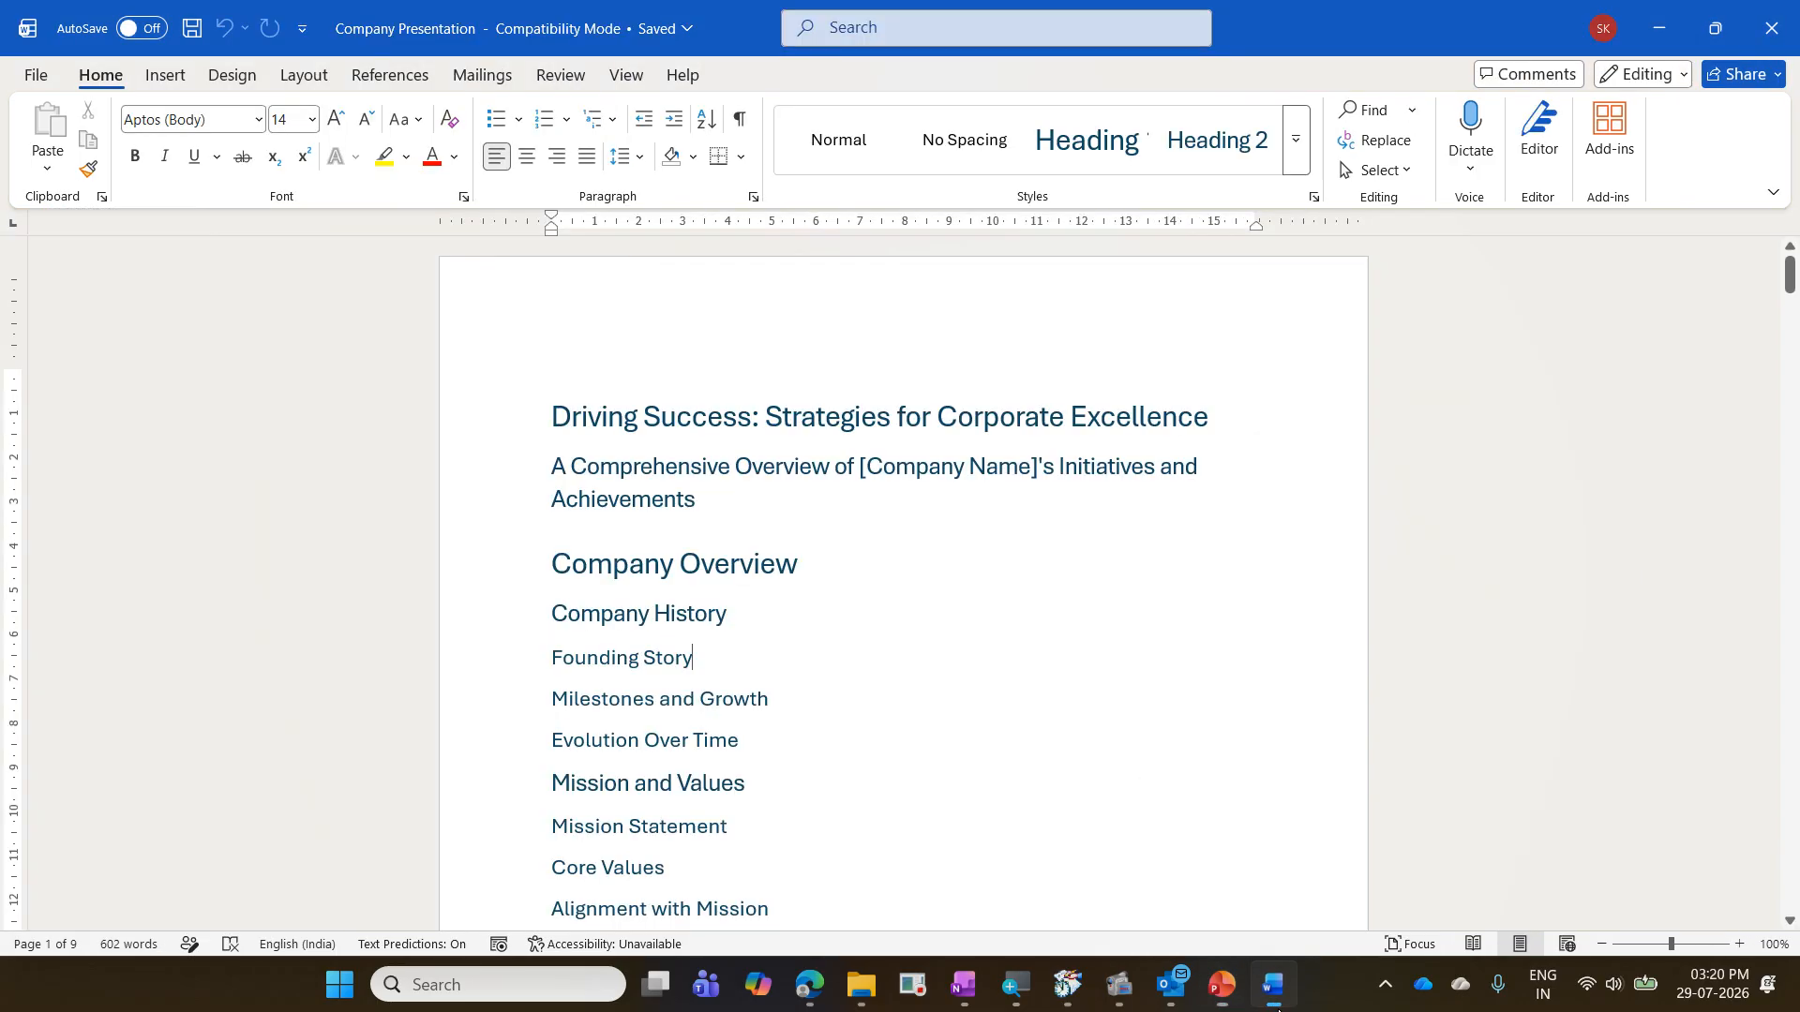
# - Switch back to the Company Presentation document in Word and look through its heading outline
pyautogui.click(1272, 984)
pyautogui.scroll(-20, 824, 700)
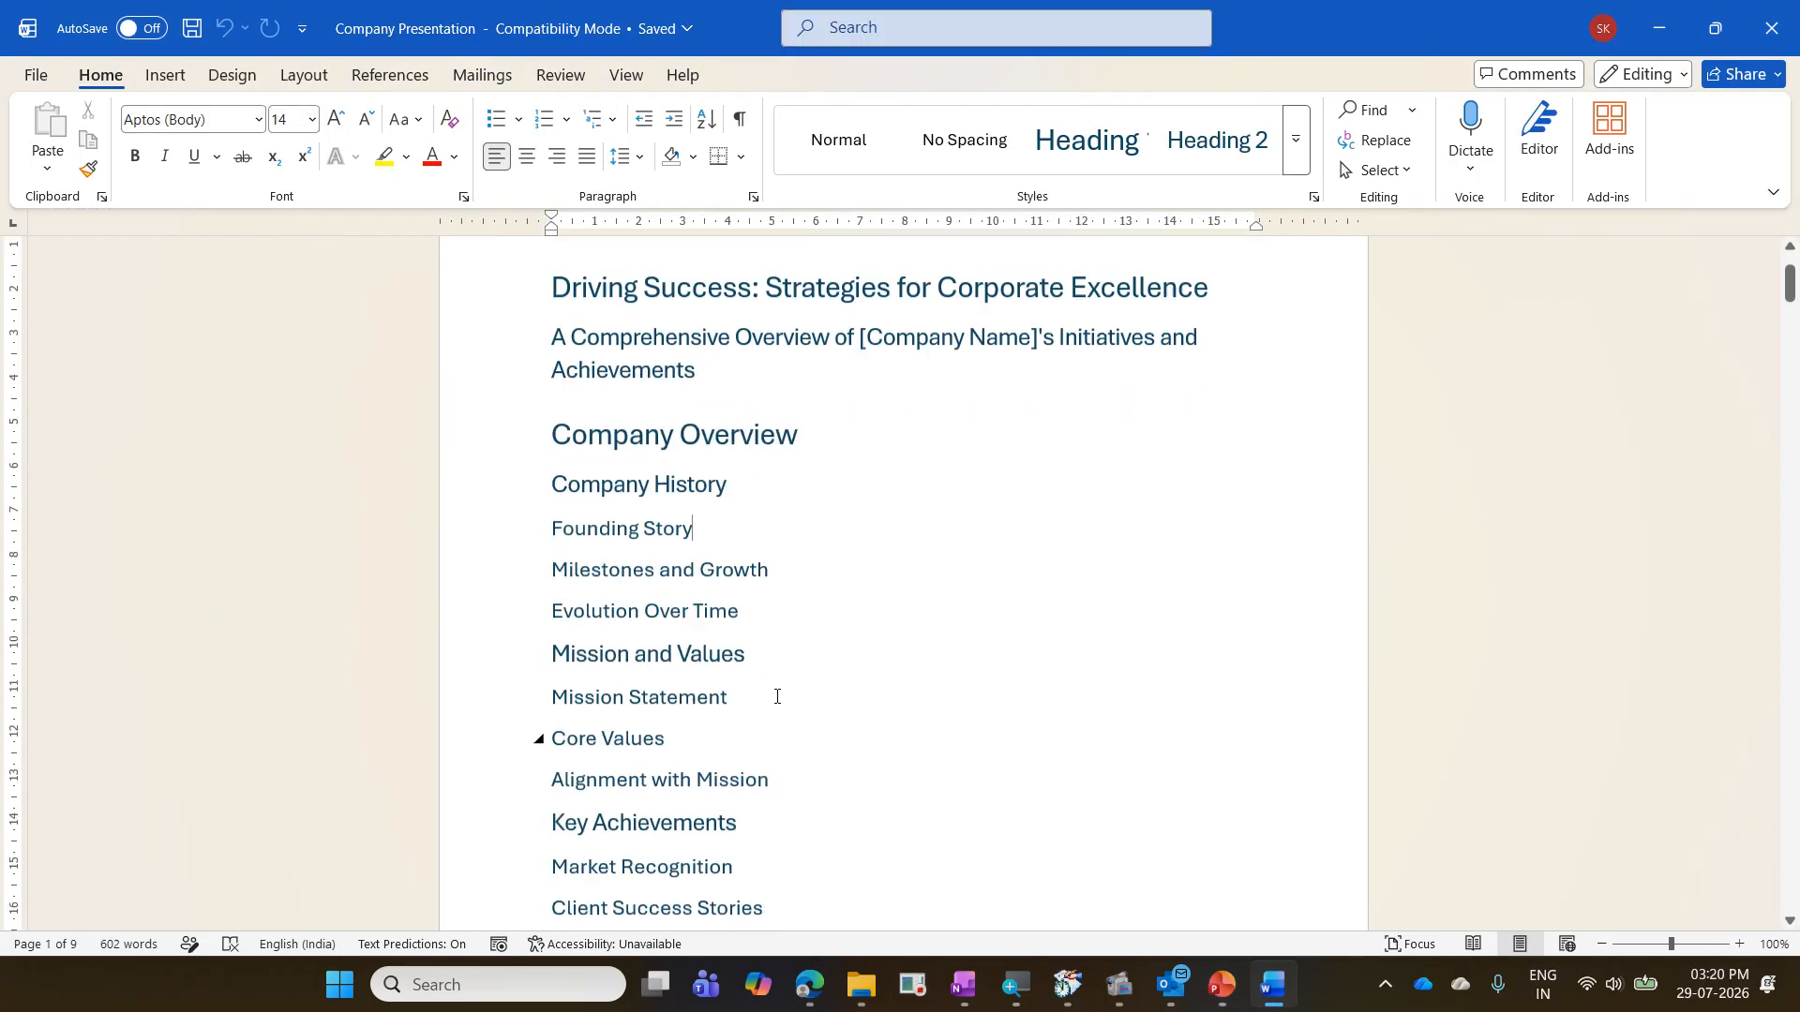
pyautogui.scroll(-20, 776, 697)
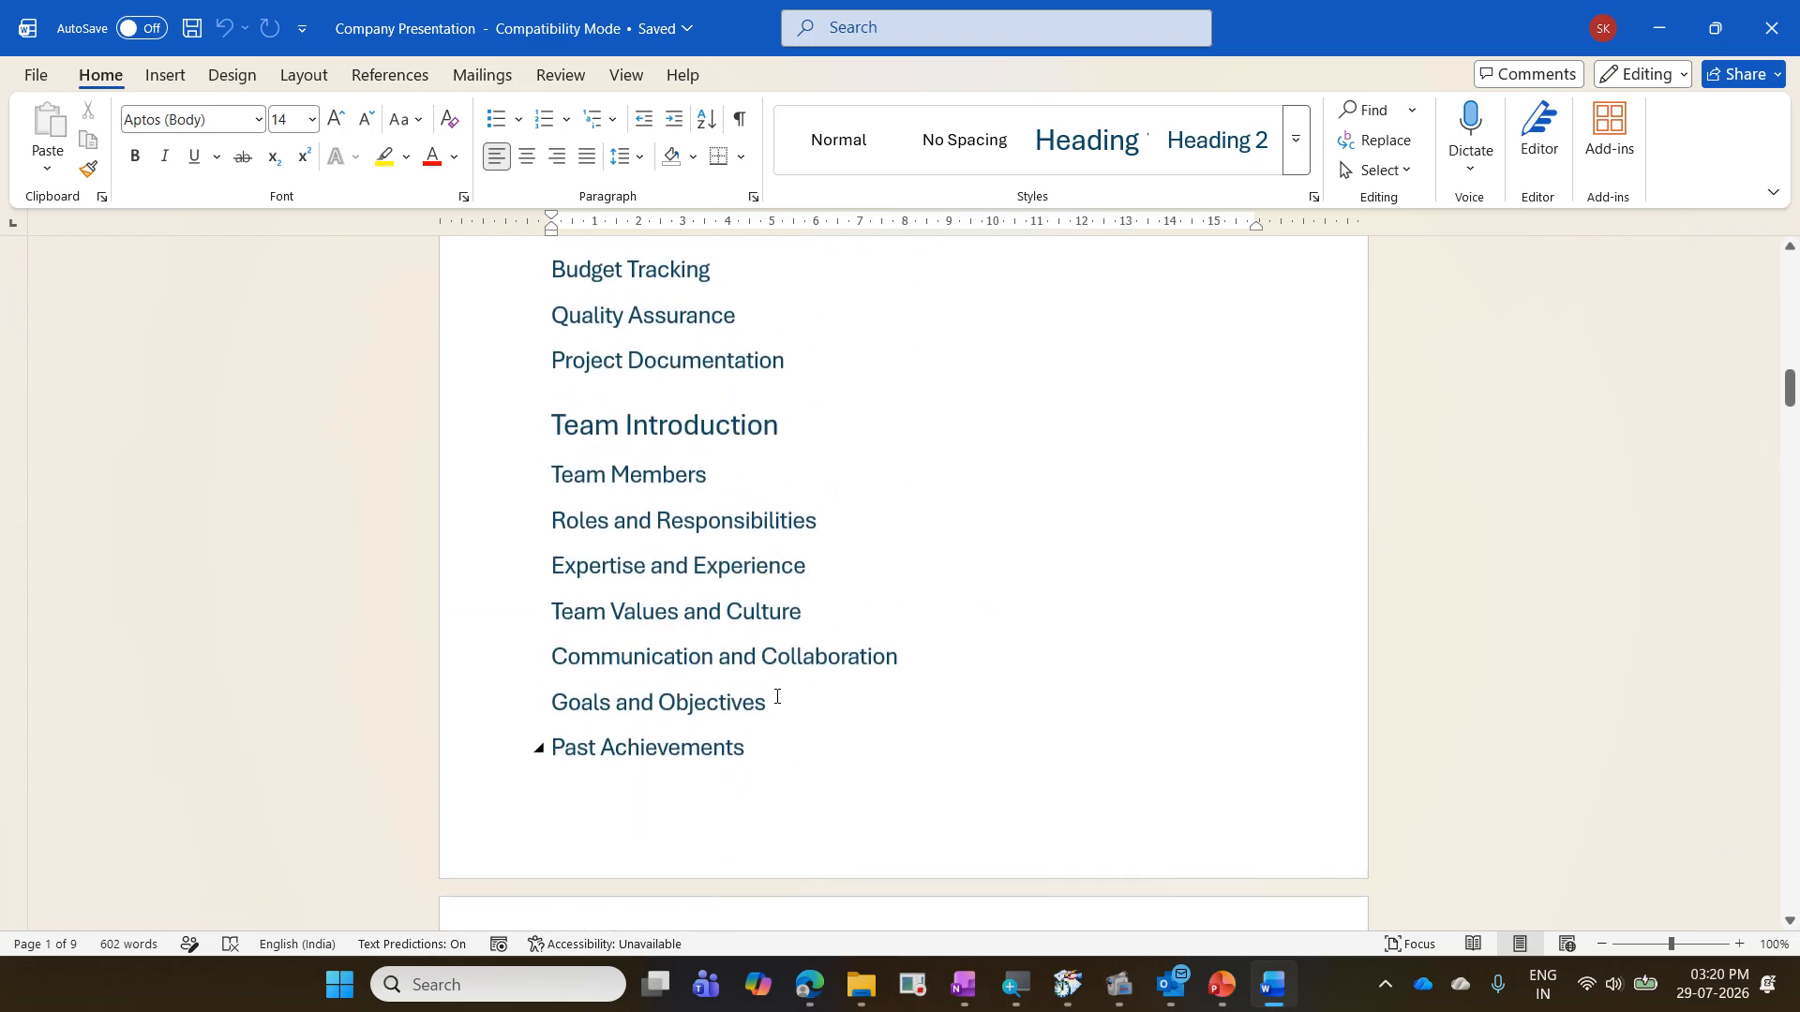
pyautogui.scroll(20, 777, 696)
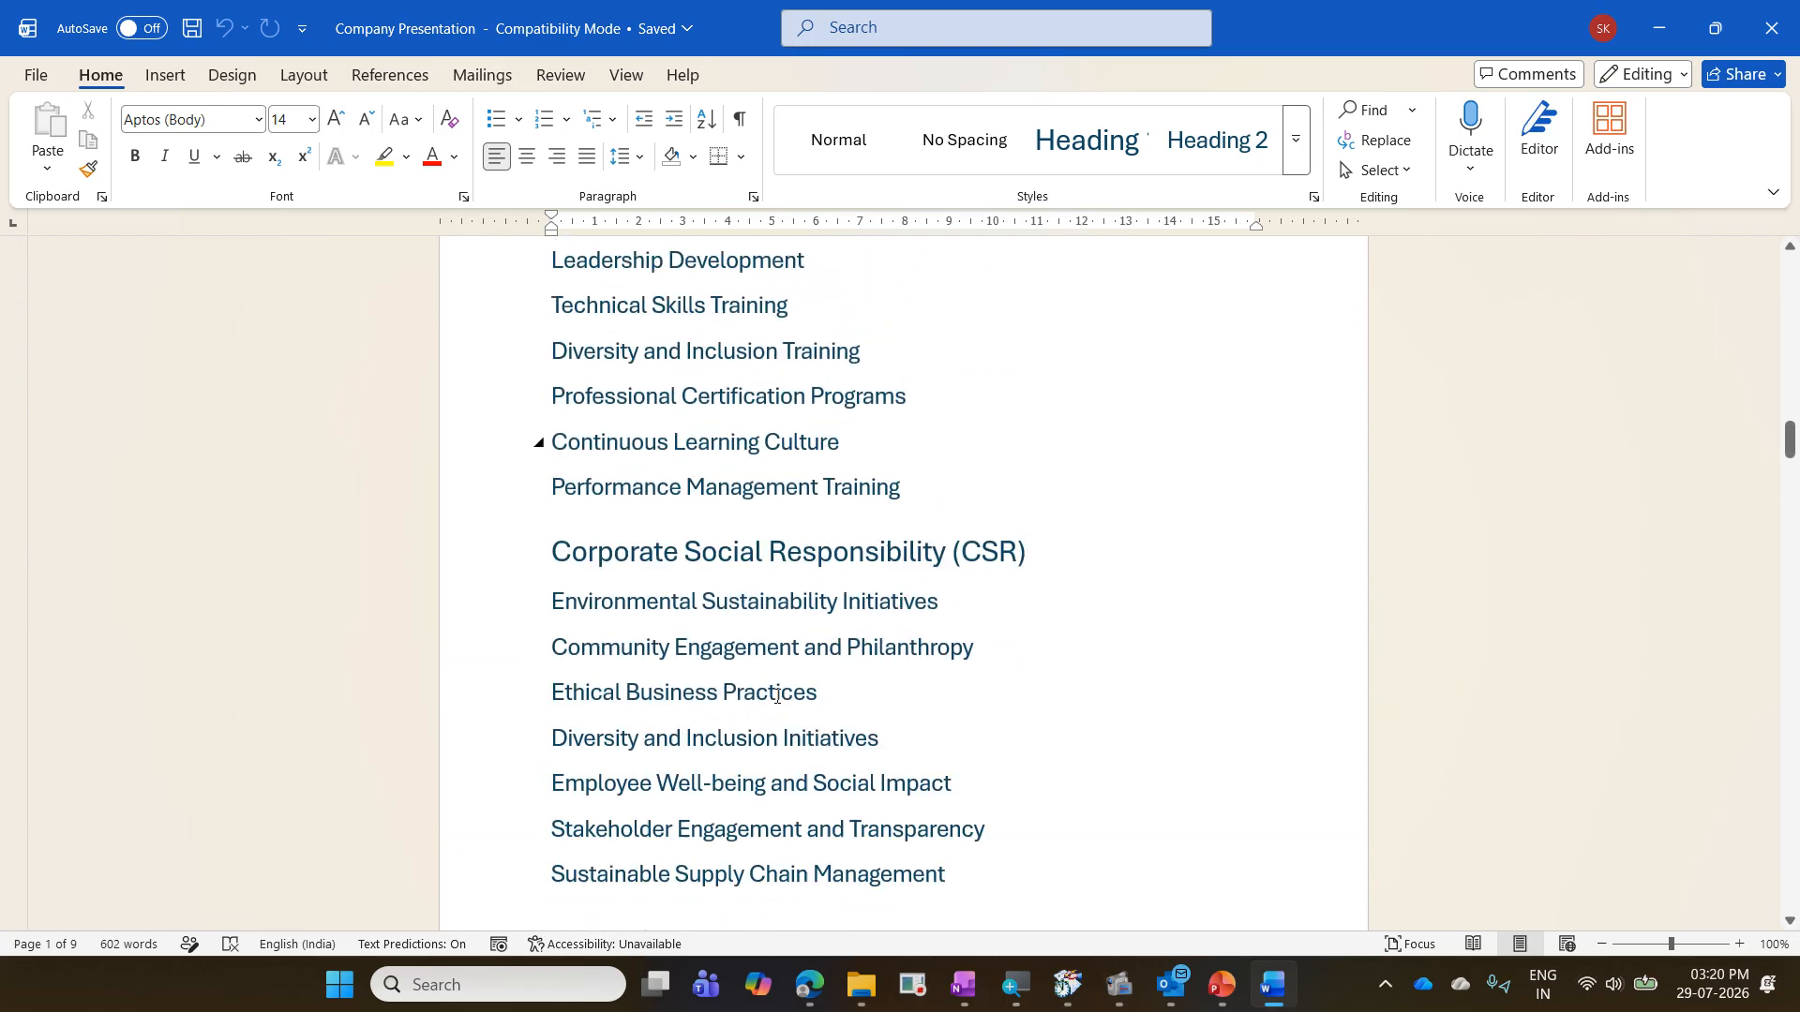
pyautogui.scroll(20, 776, 697)
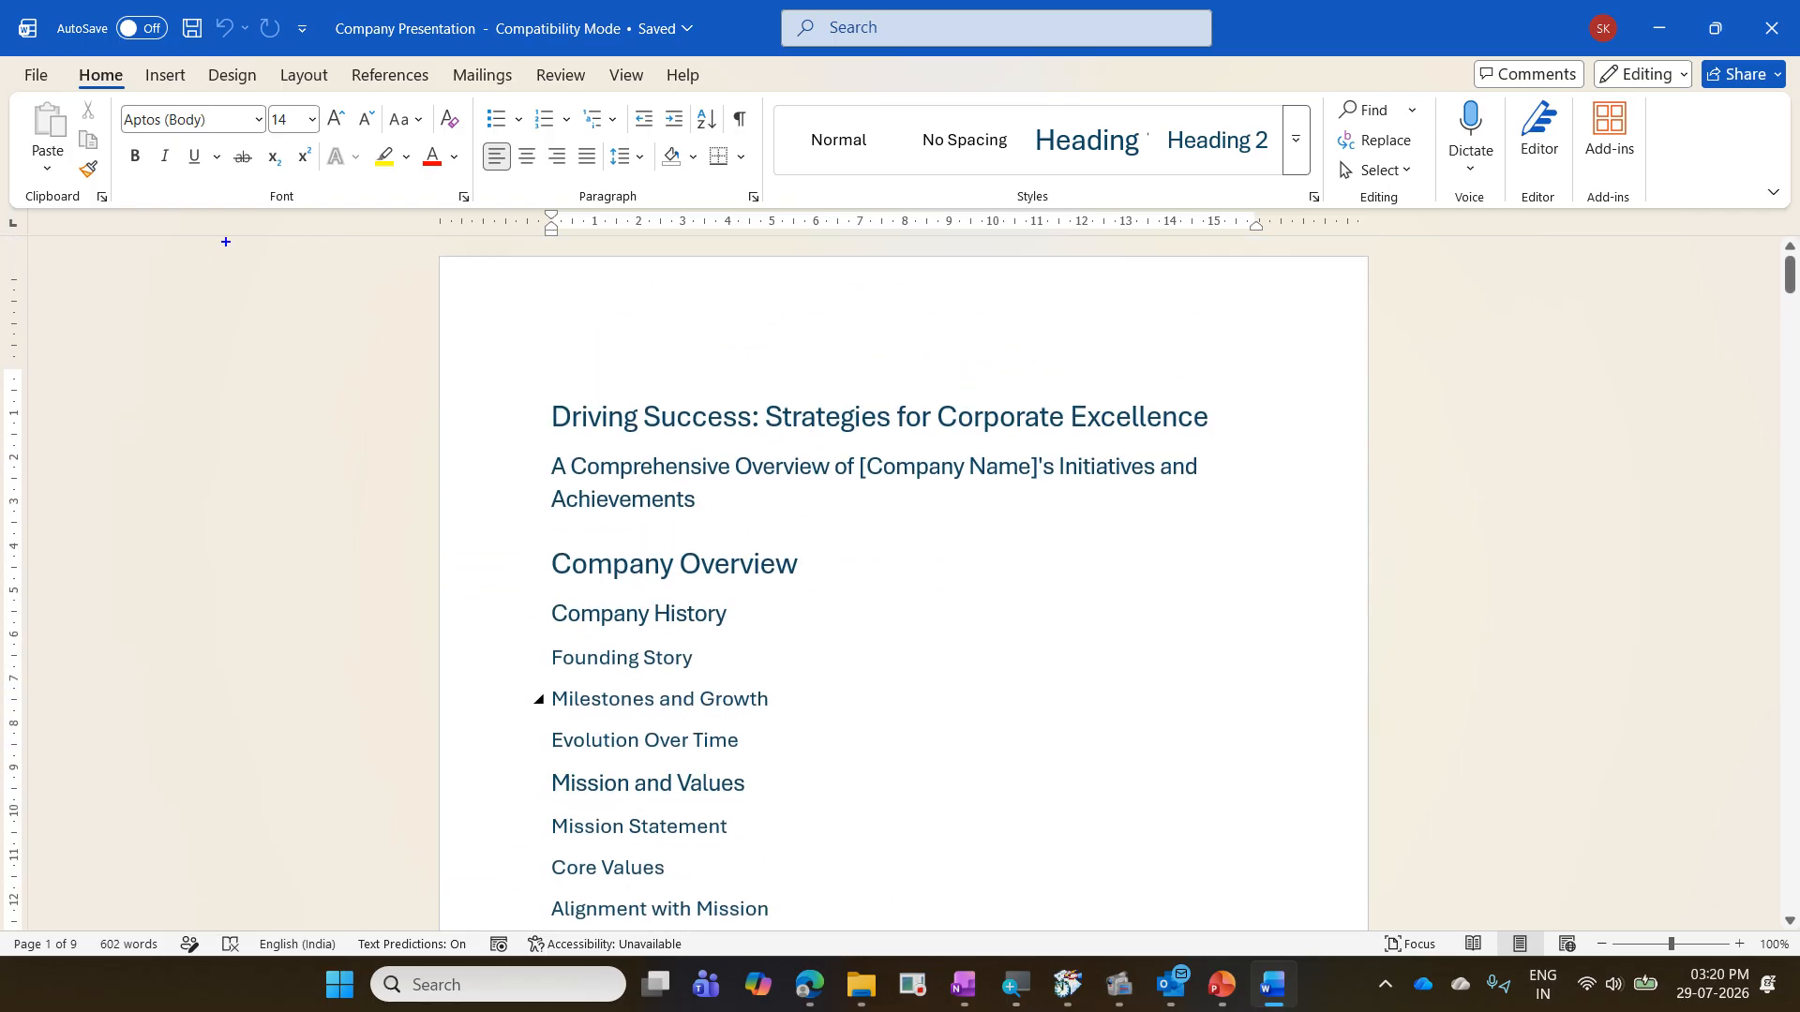
pyautogui.moveTo(322, 8); pyautogui.dragTo(710, 67)
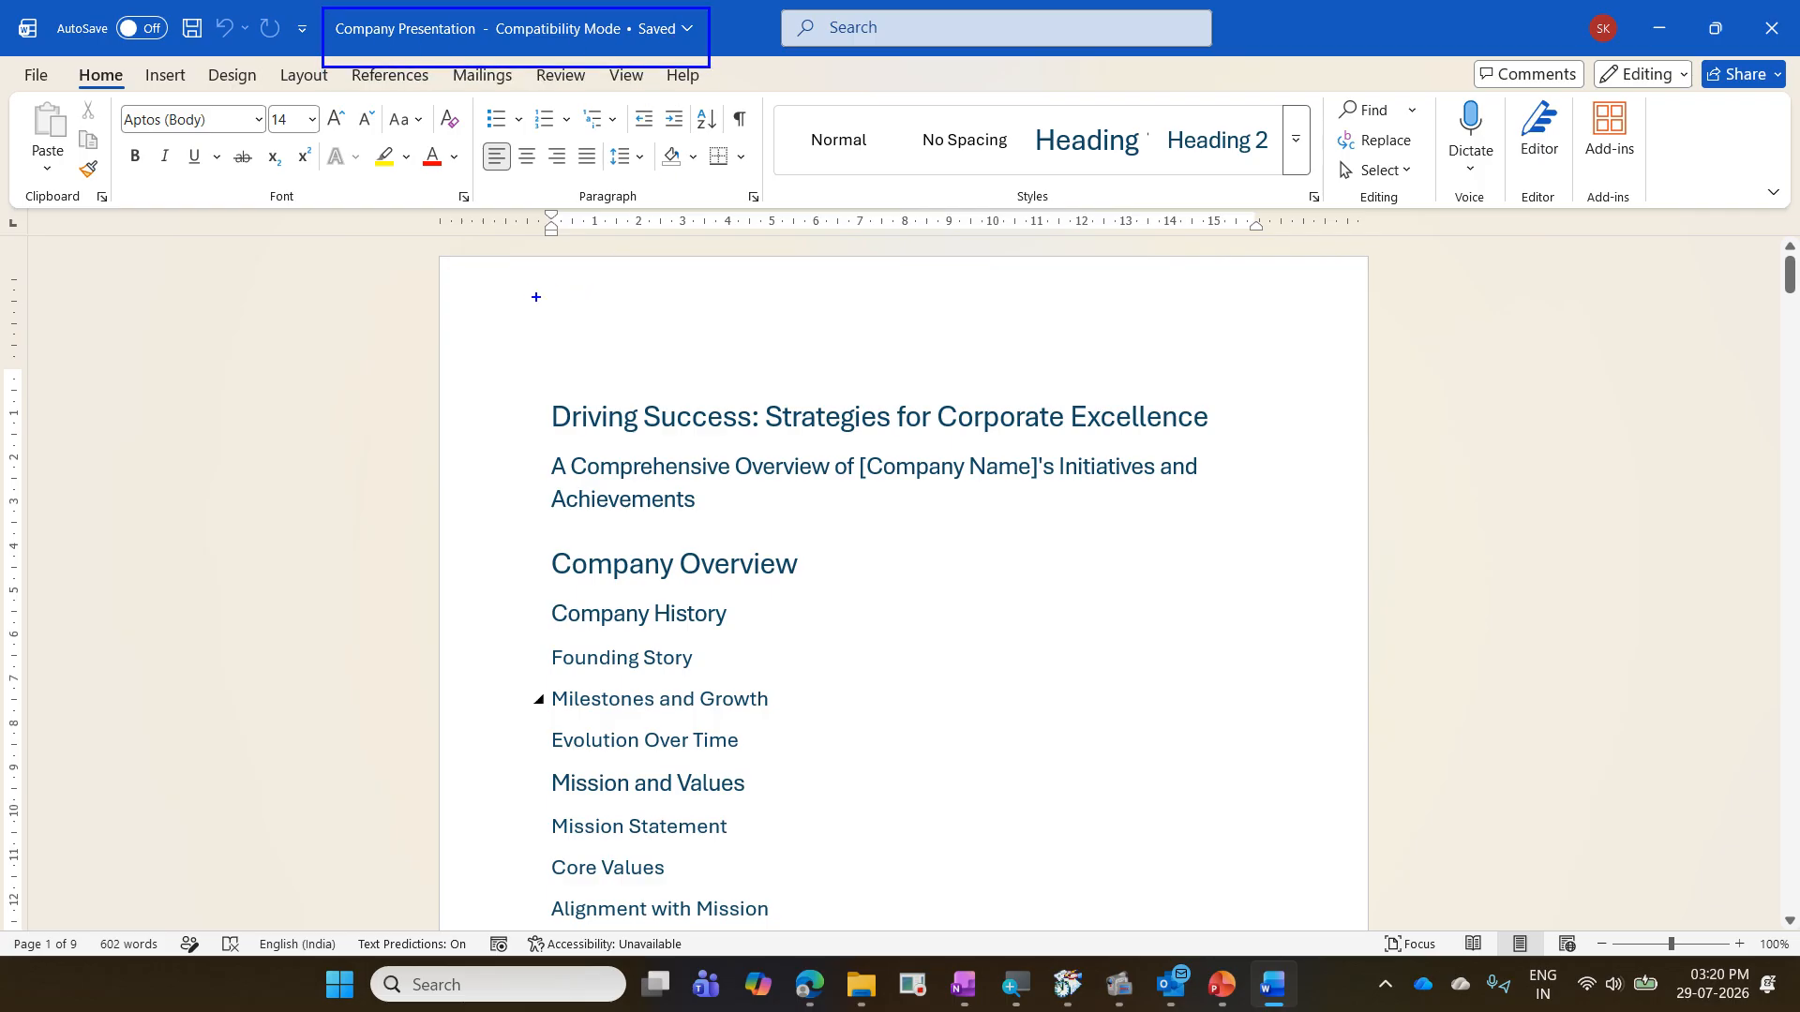
pyautogui.click(495, 290)
pyautogui.write('Sen')
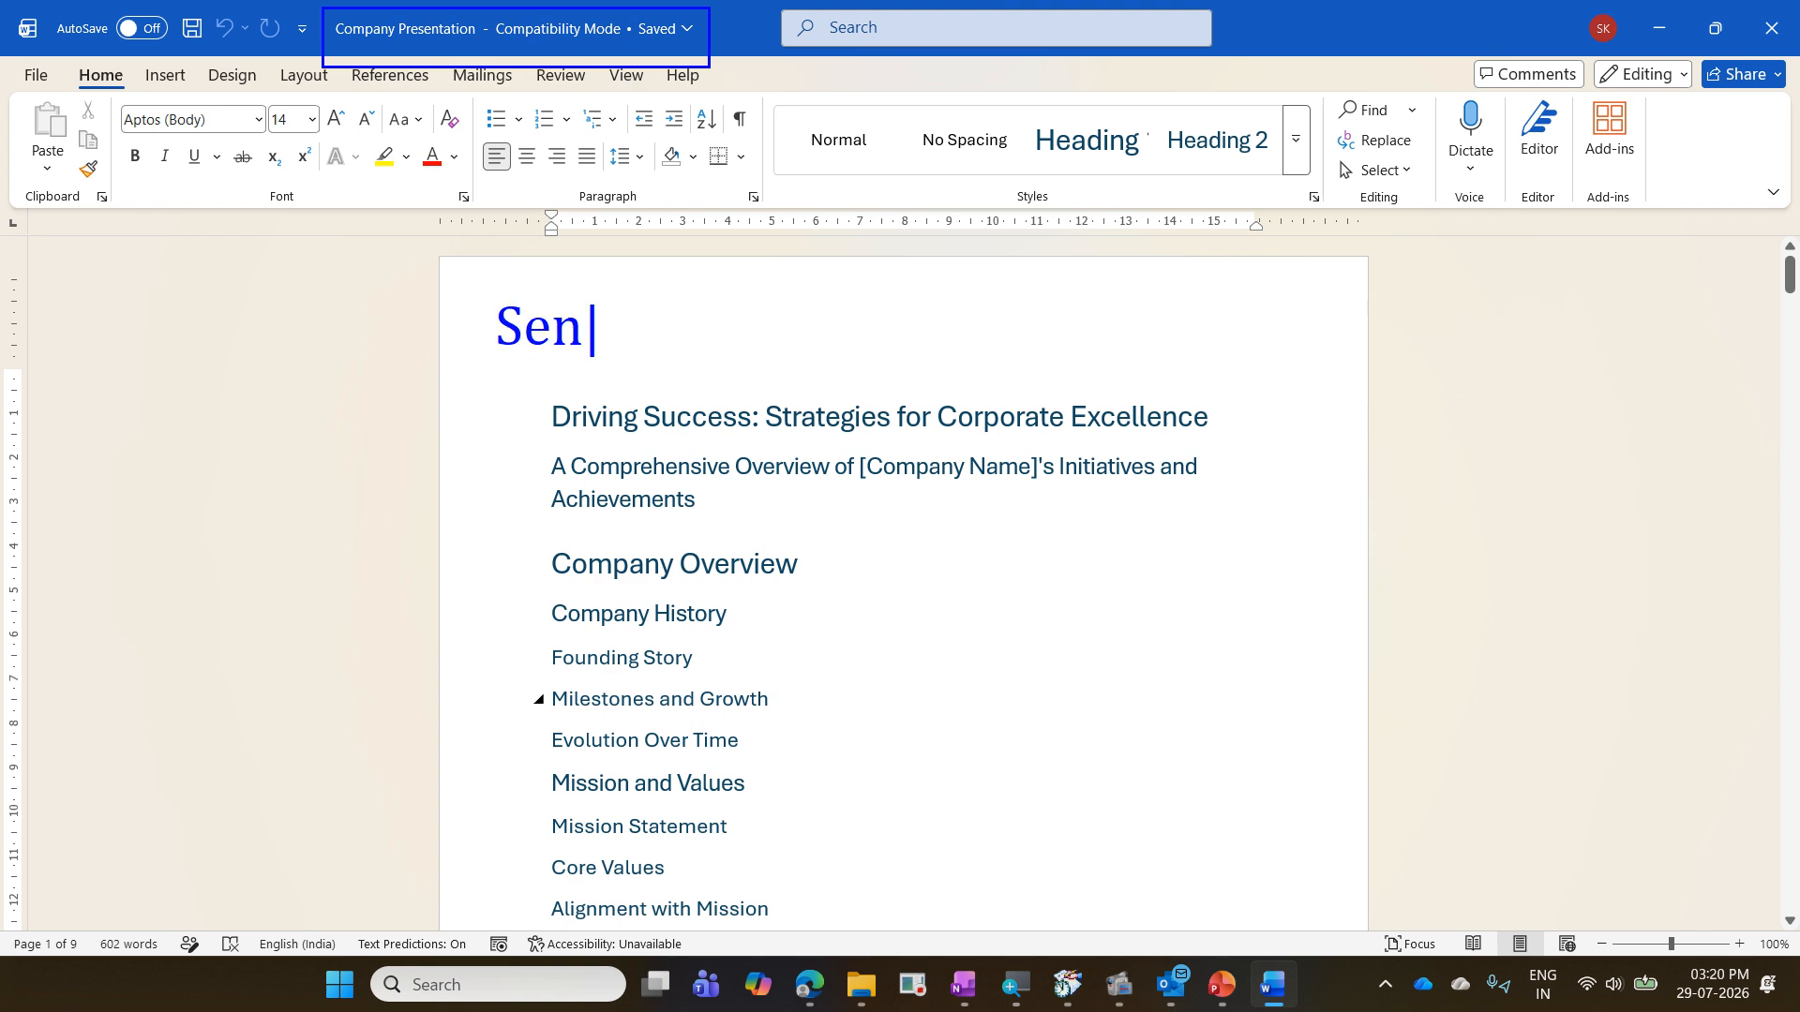
pyautogui.write('d to Mic')
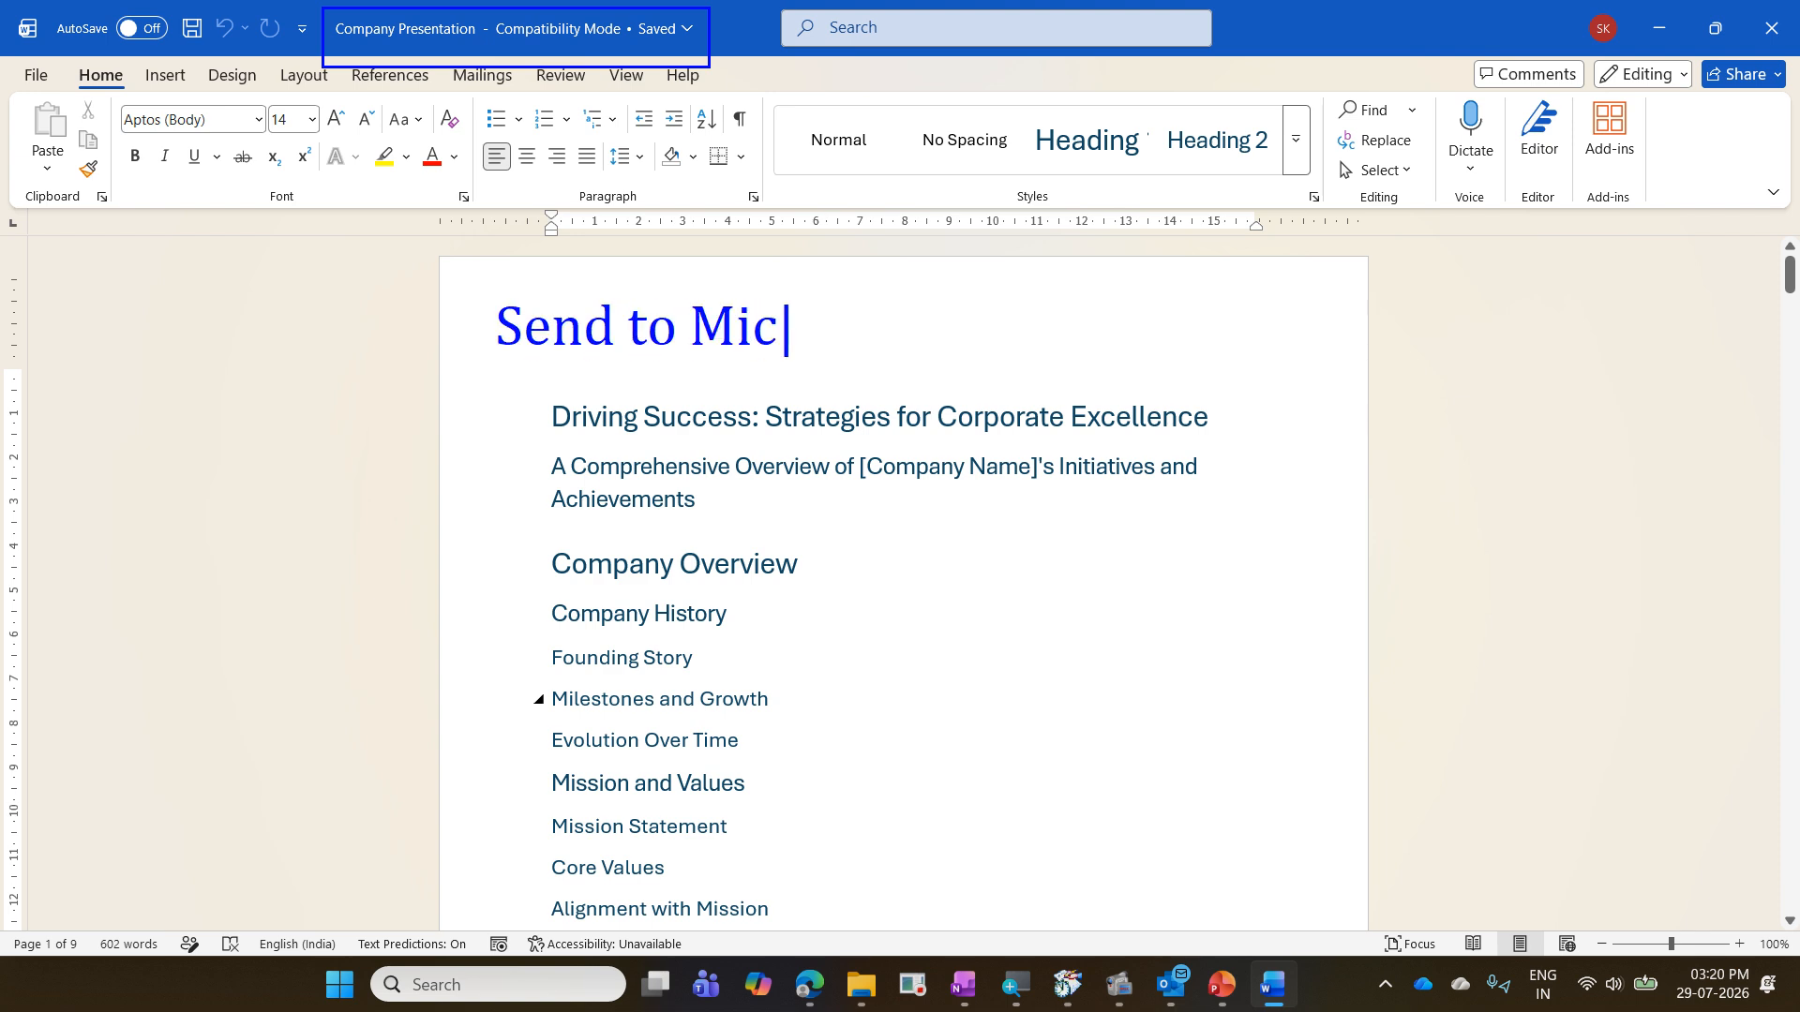
pyautogui.write('rosoft ')
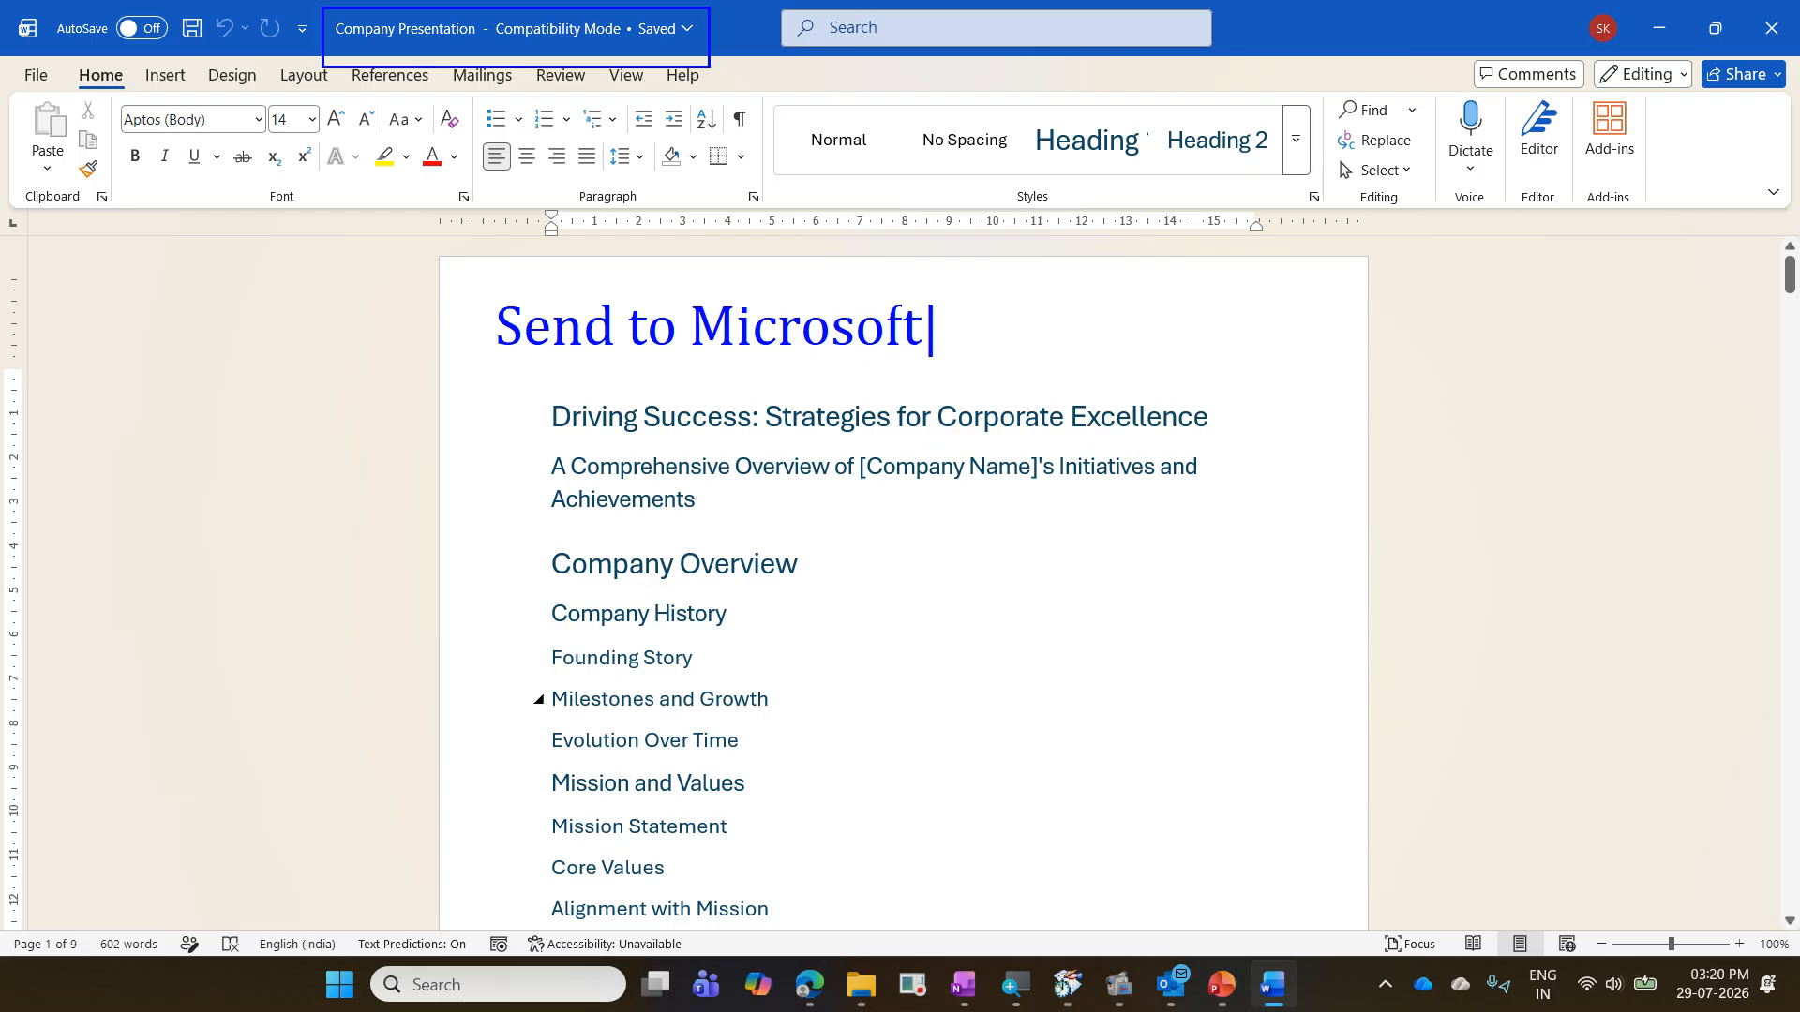
pyautogui.write('Power')
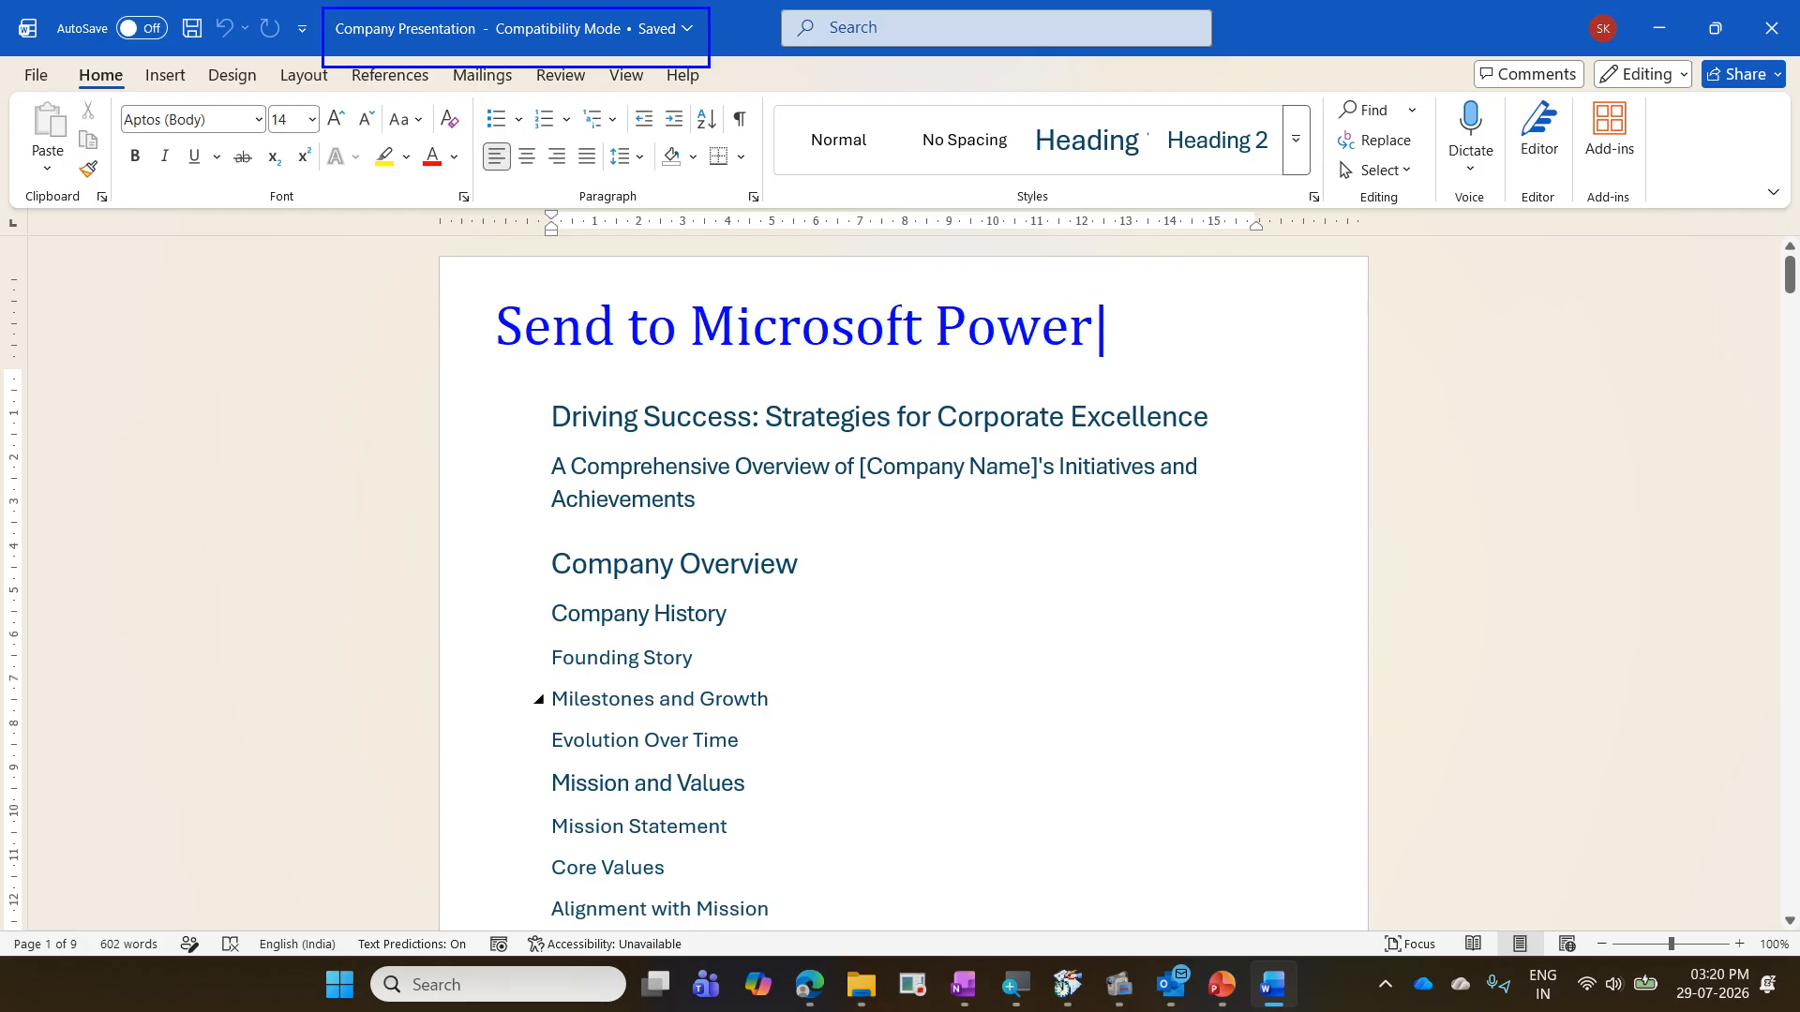
pyautogui.write('Point')
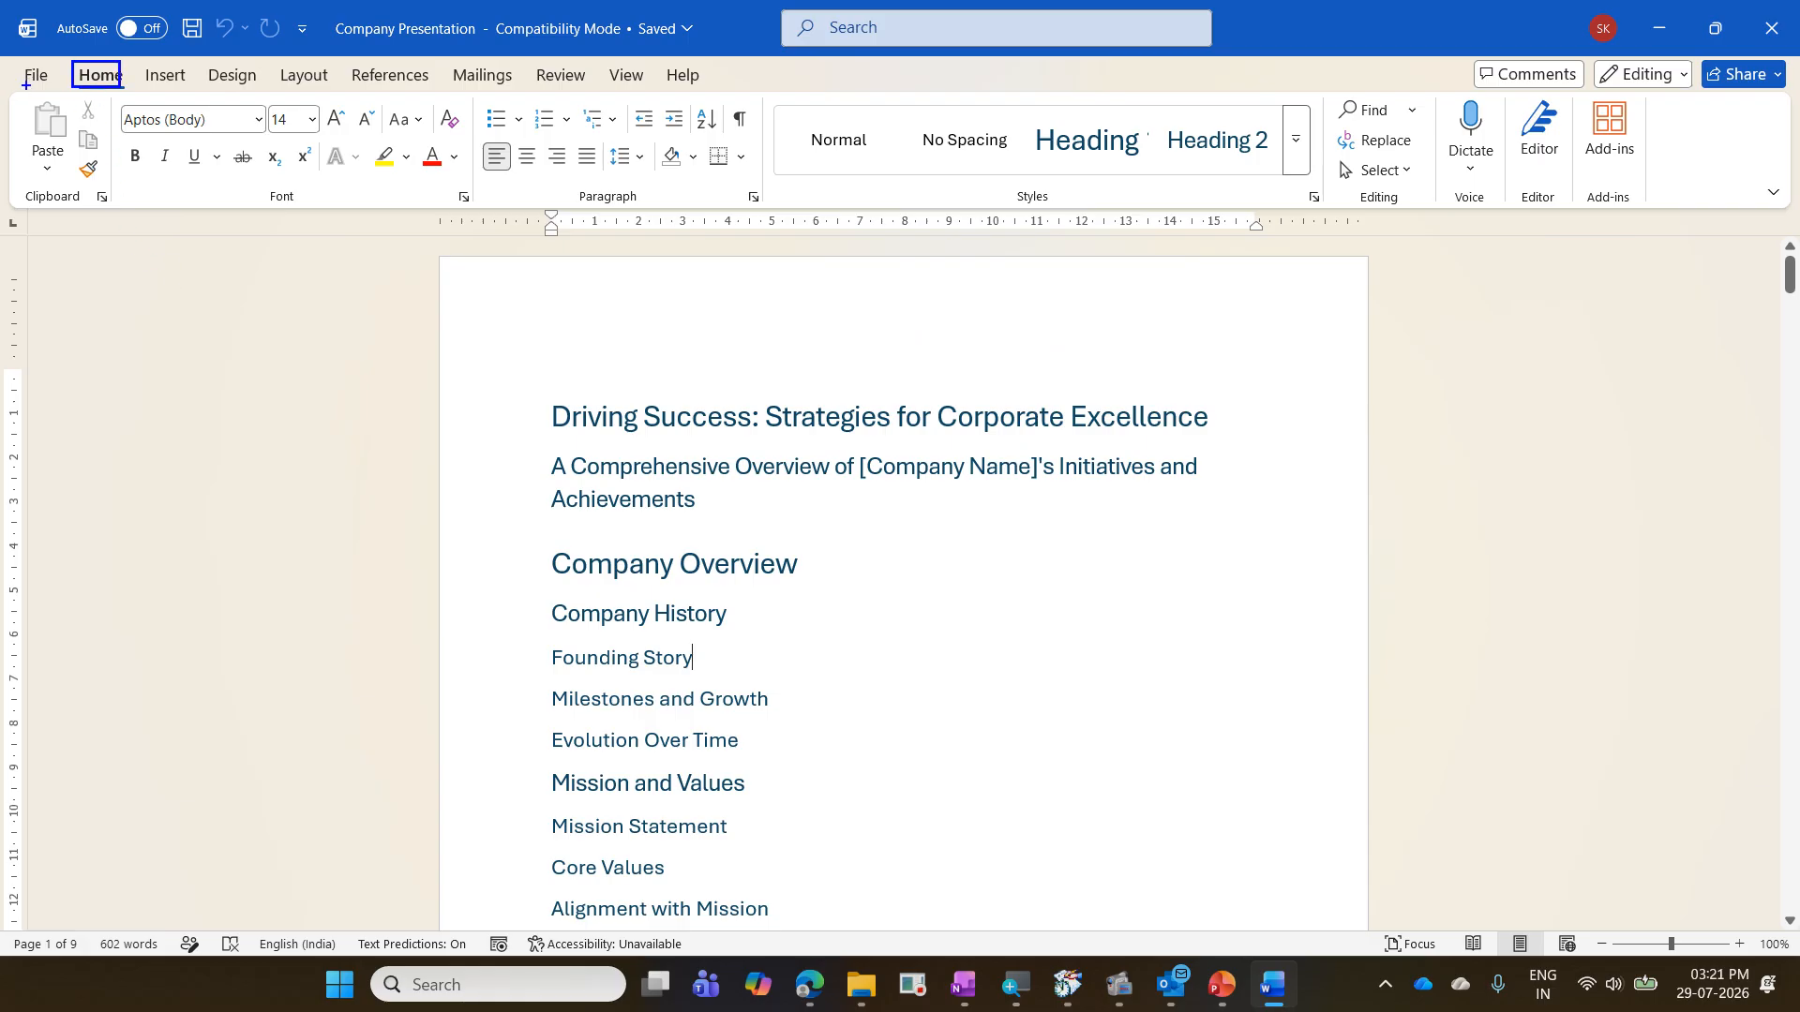
pyautogui.moveTo(24, 86)
pyautogui.mouseDown()
pyautogui.moveTo(1689, 204)
pyautogui.moveTo(1665, 232)
pyautogui.mouseUp()
pyautogui.moveTo(1574, 88); pyautogui.dragTo(1181, 230)
pyautogui.moveTo(1181, 88); pyautogui.dragTo(1614, 307)
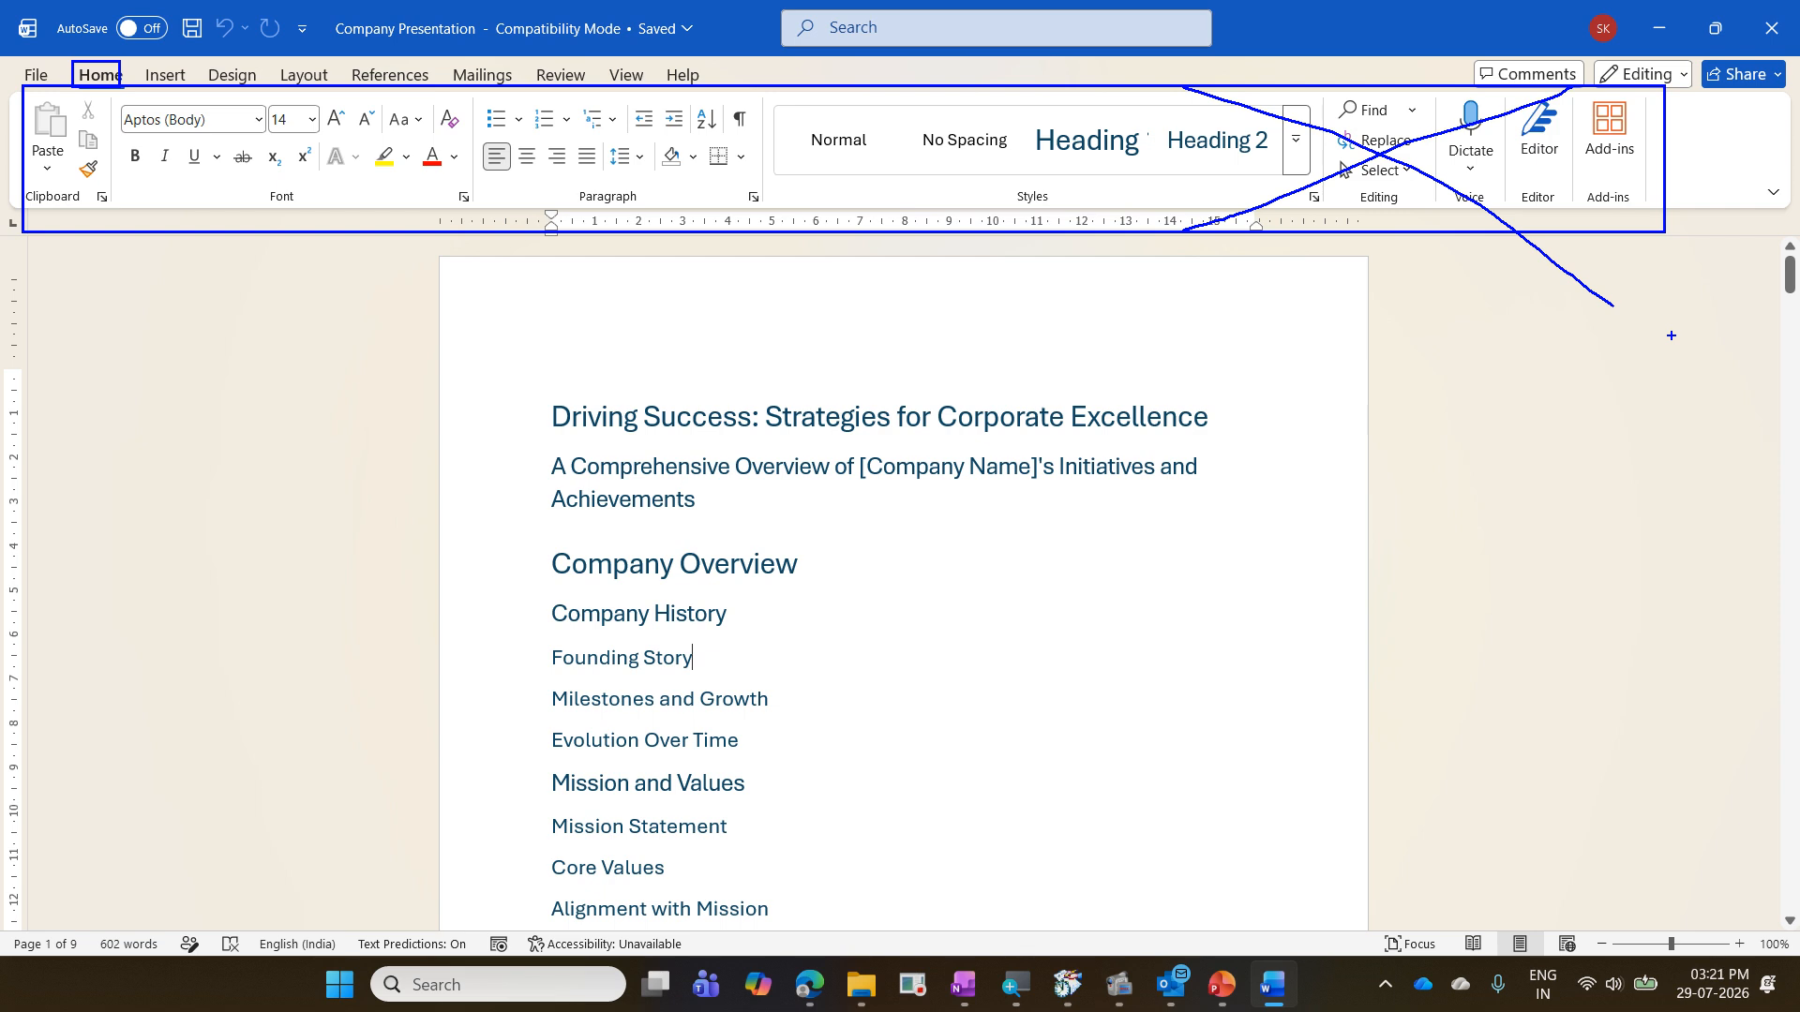
# - Look through the Insert, Design, Layout, References, Mailings, Review and View commands for one that sends the document to PowerPoint
pyautogui.press('Escape')
pyautogui.click(163, 74)
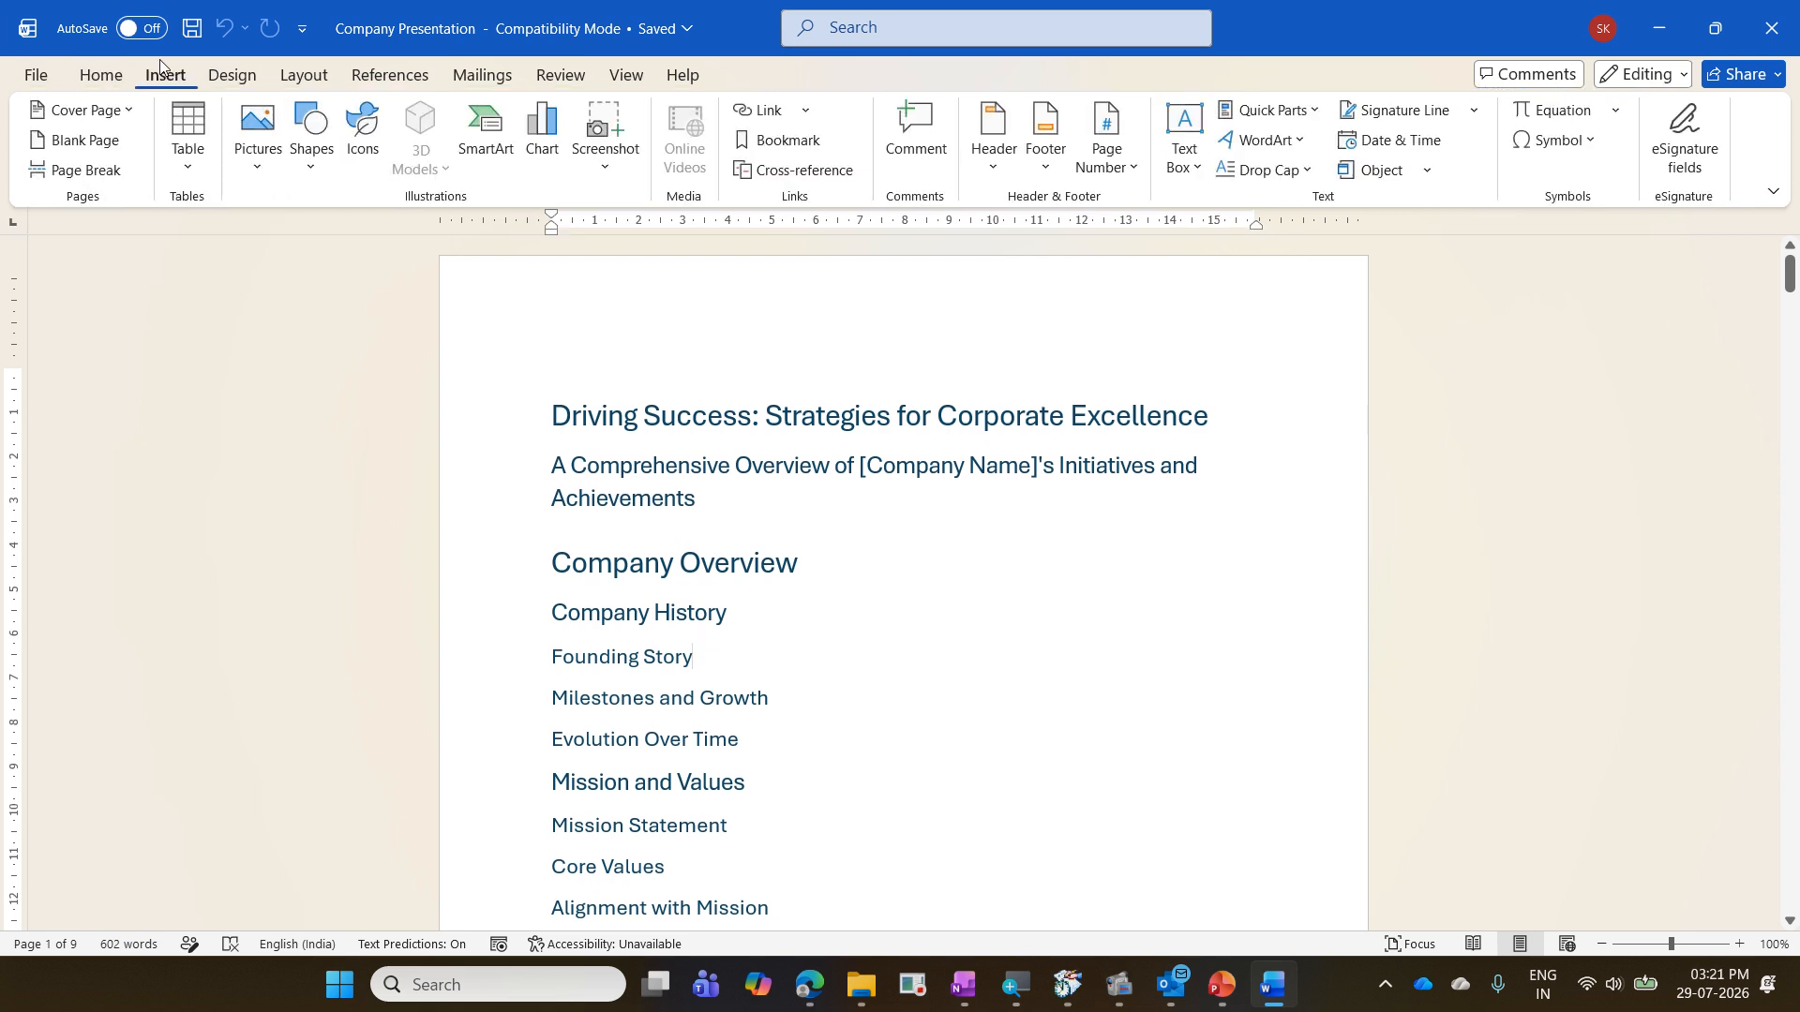
pyautogui.click(225, 79)
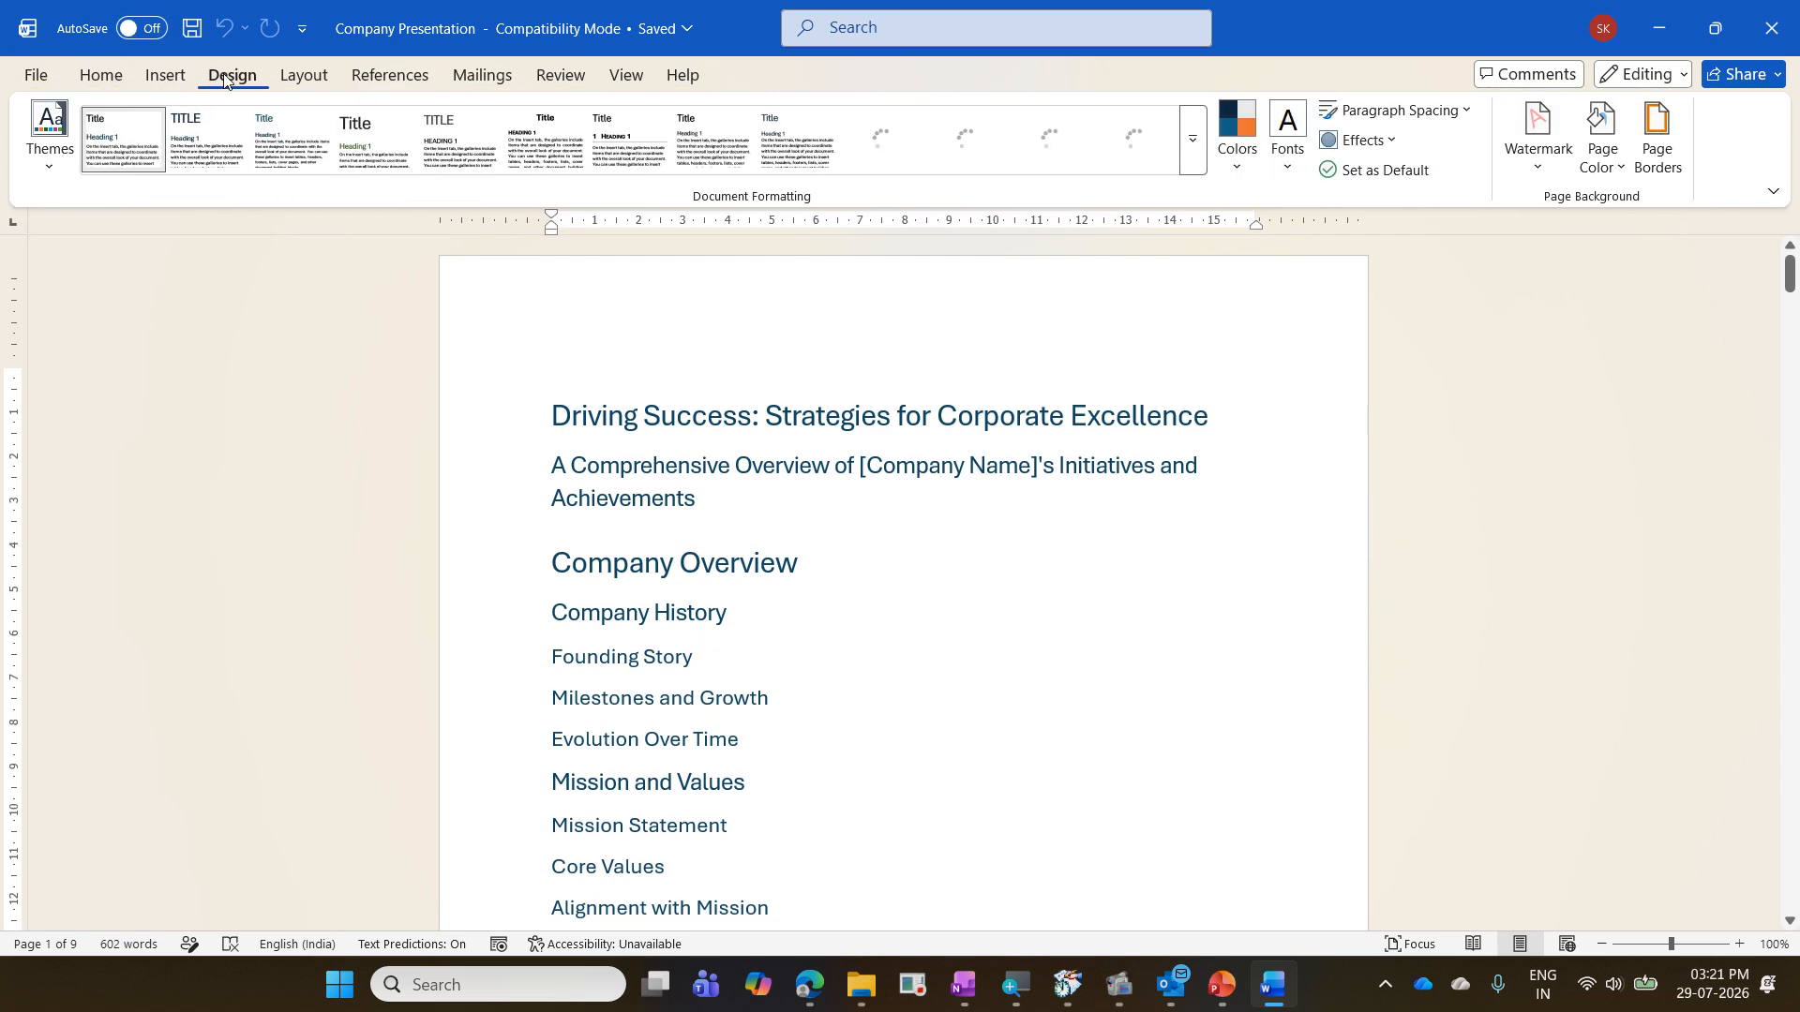
pyautogui.click(304, 77)
pyautogui.click(391, 83)
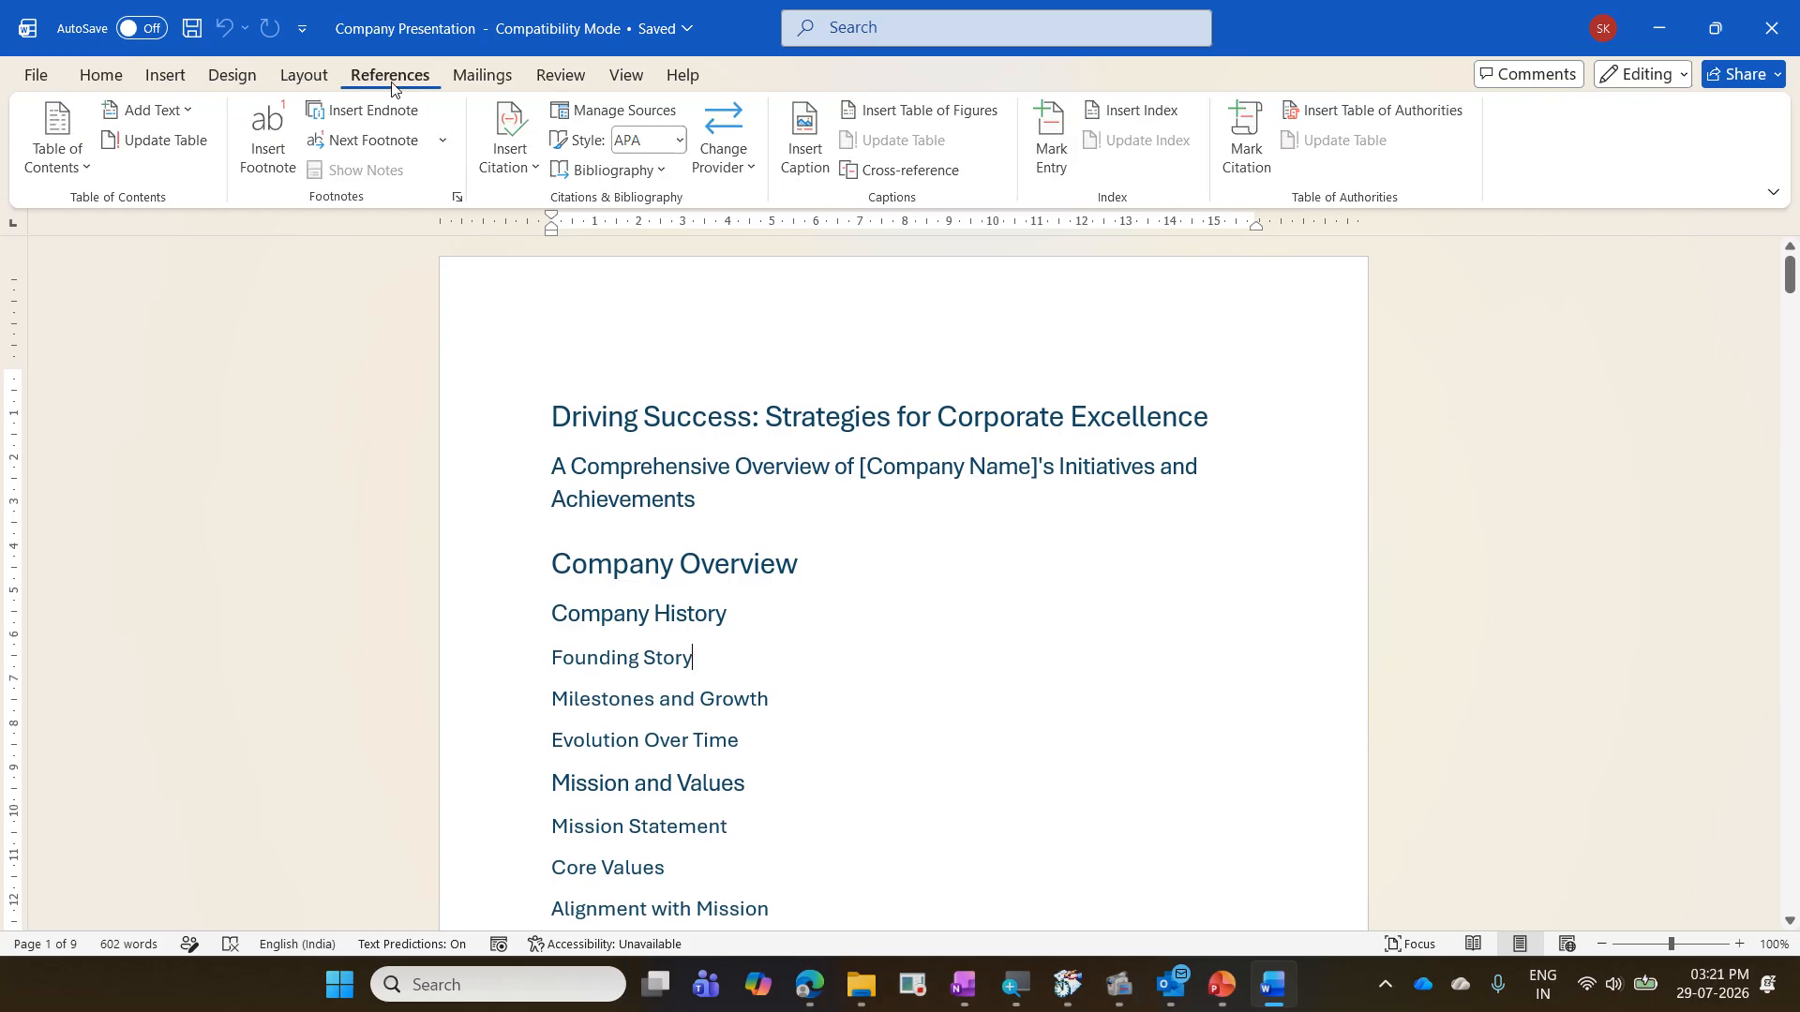
pyautogui.click(478, 78)
pyautogui.click(561, 79)
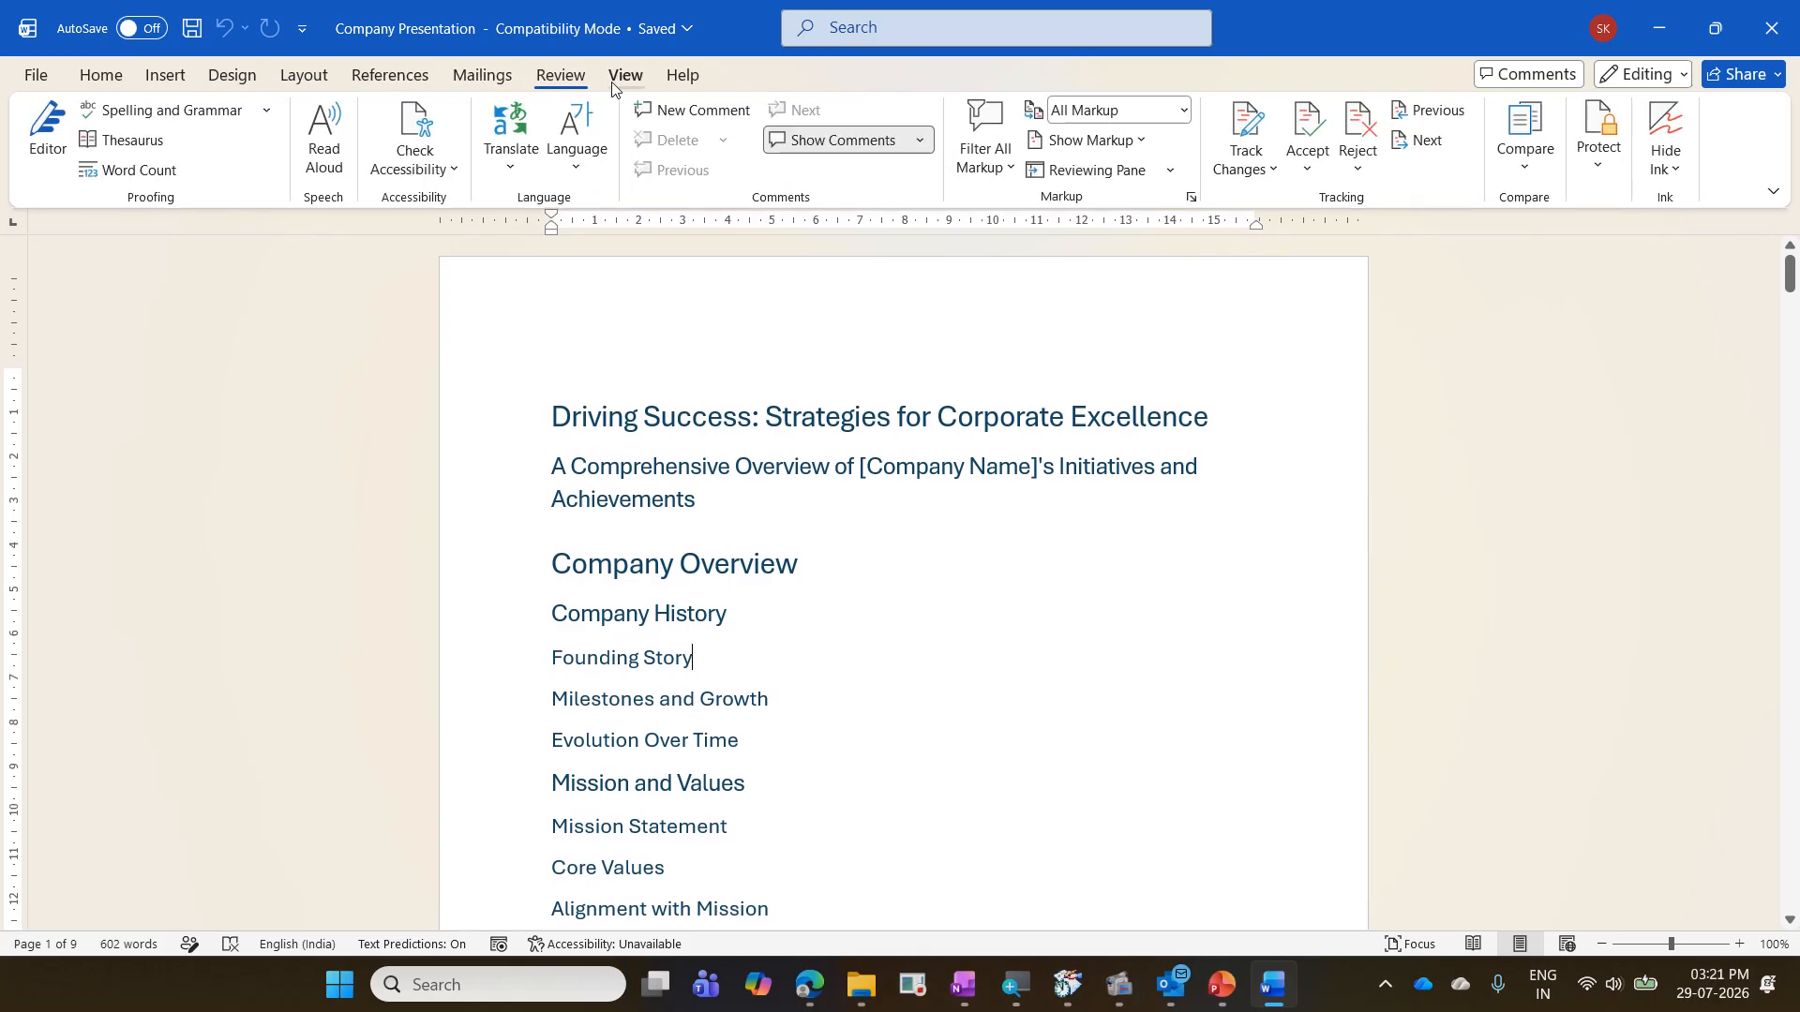
pyautogui.click(616, 84)
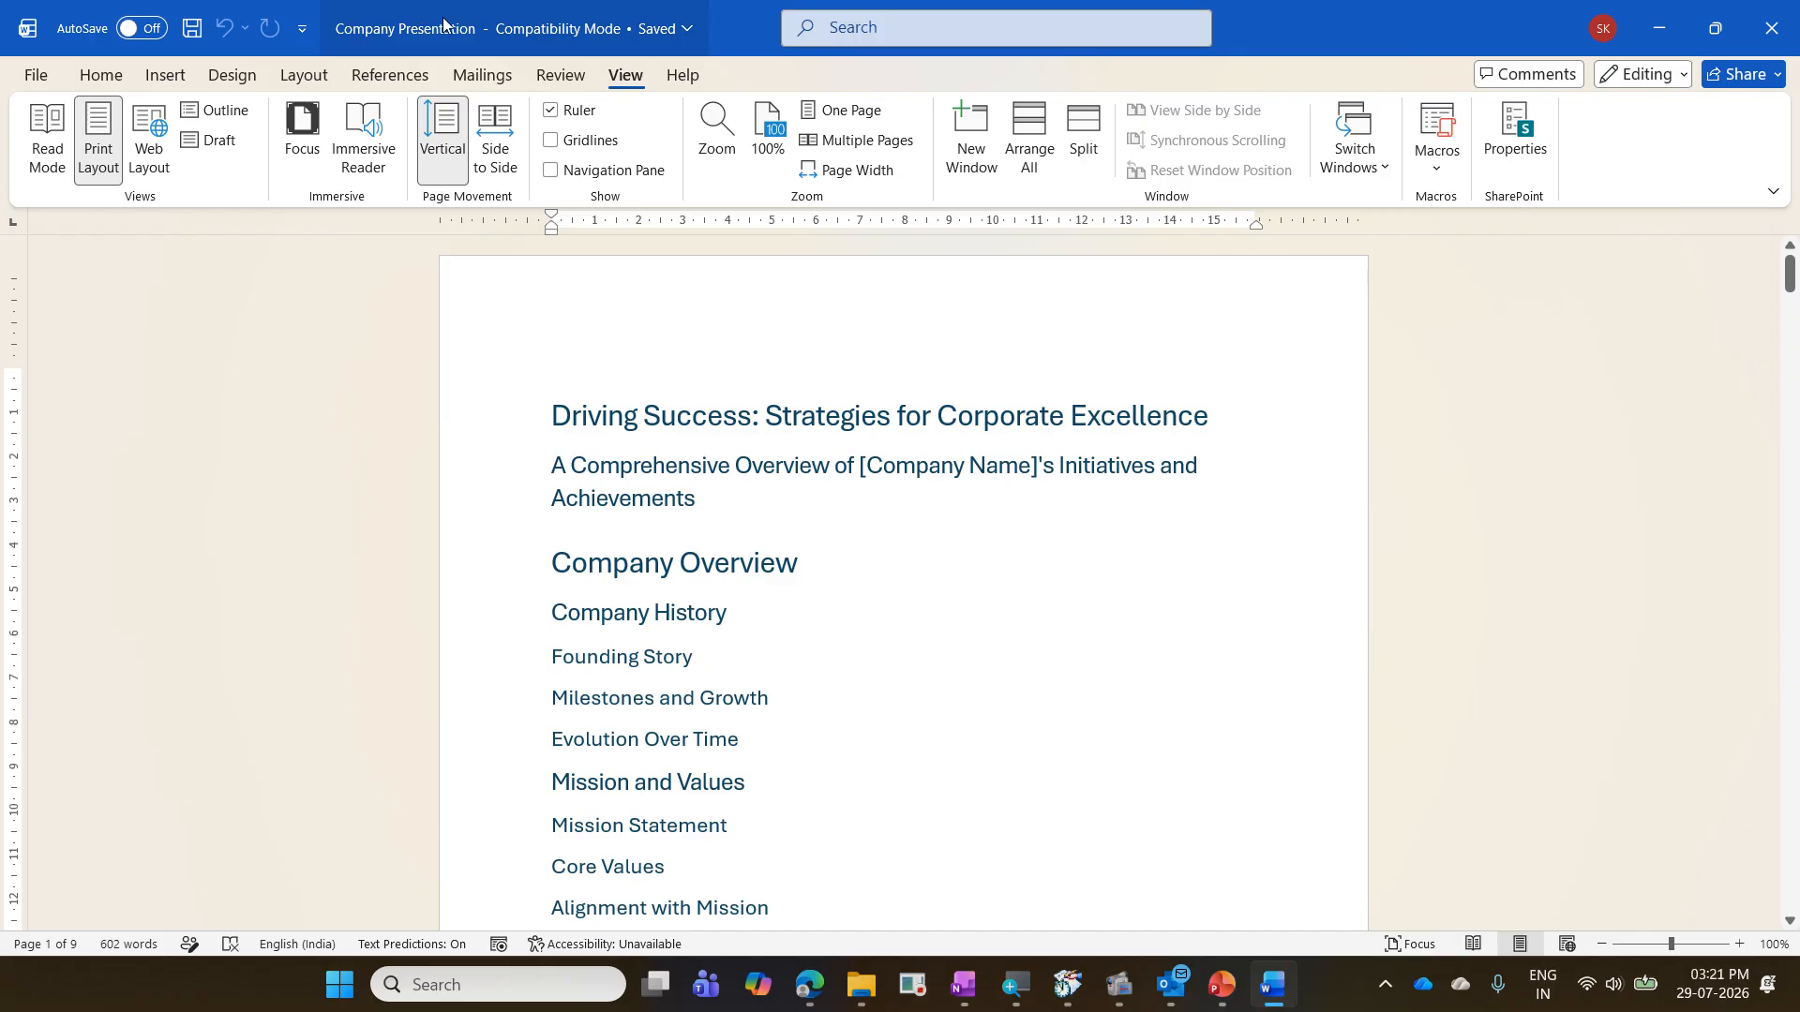
# - Search Word's commands for "send" and clear the search text
pyautogui.click(846, 31)
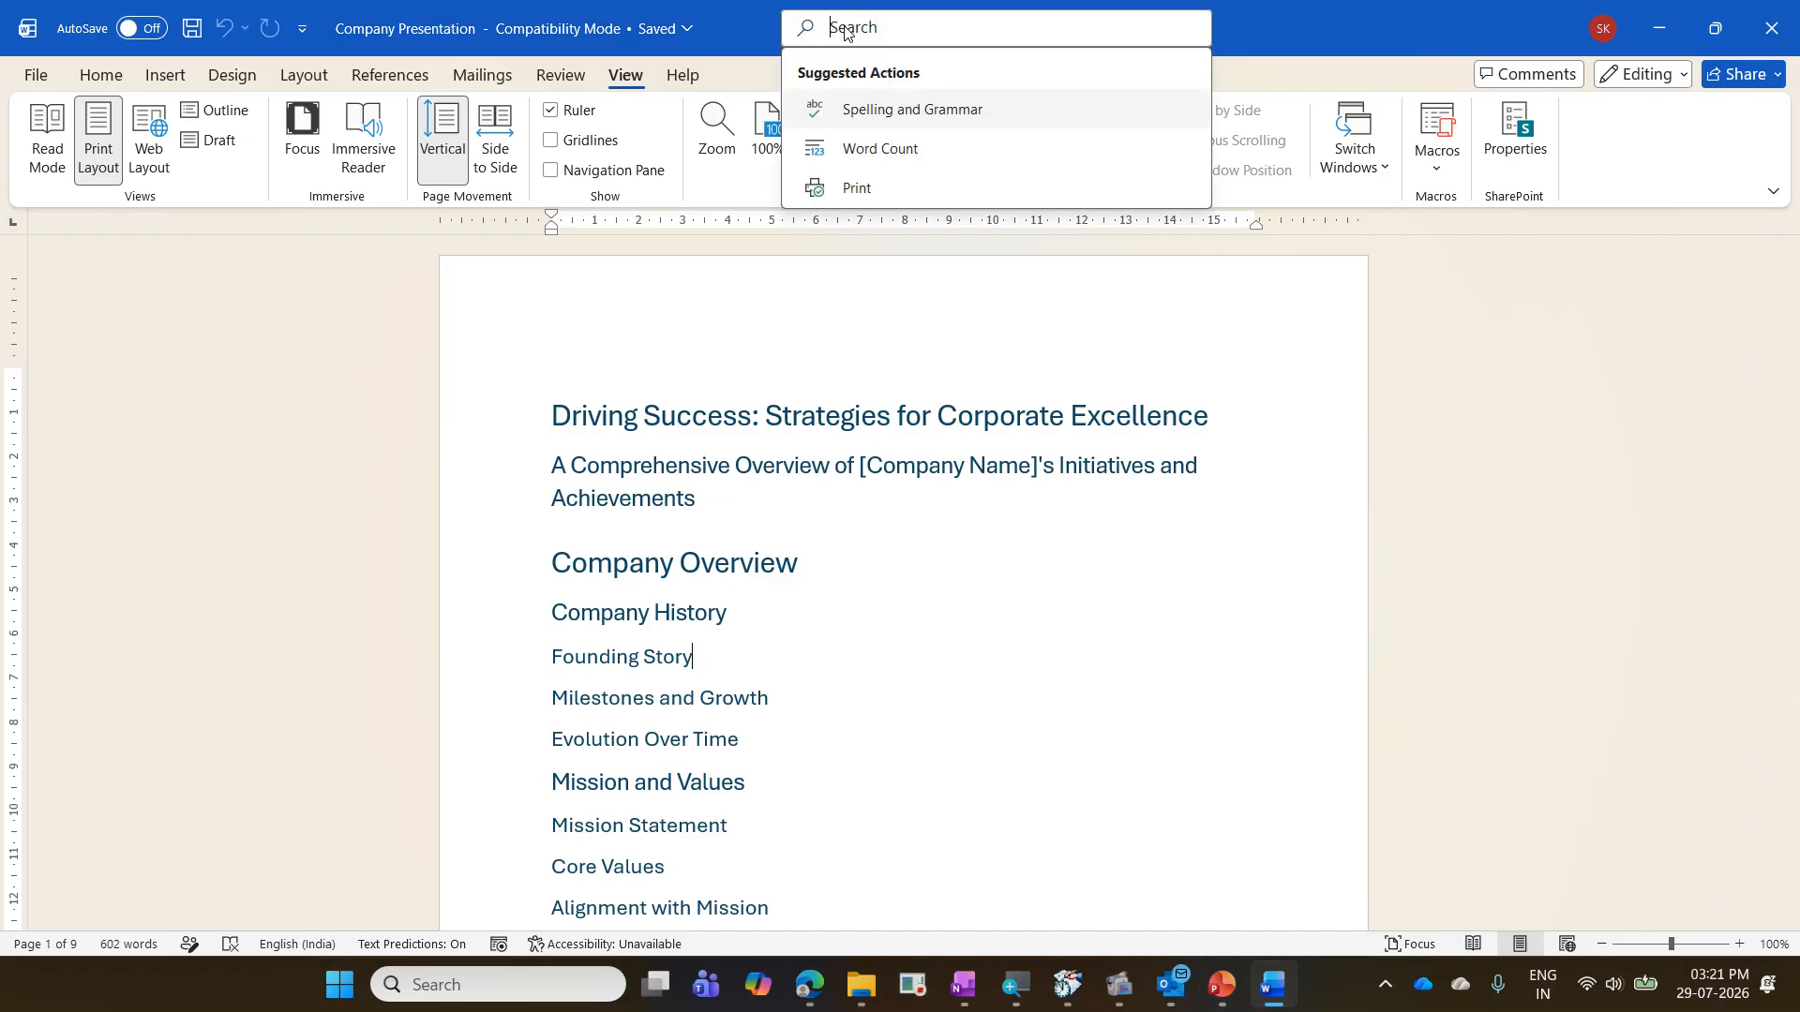
pyautogui.write('send')
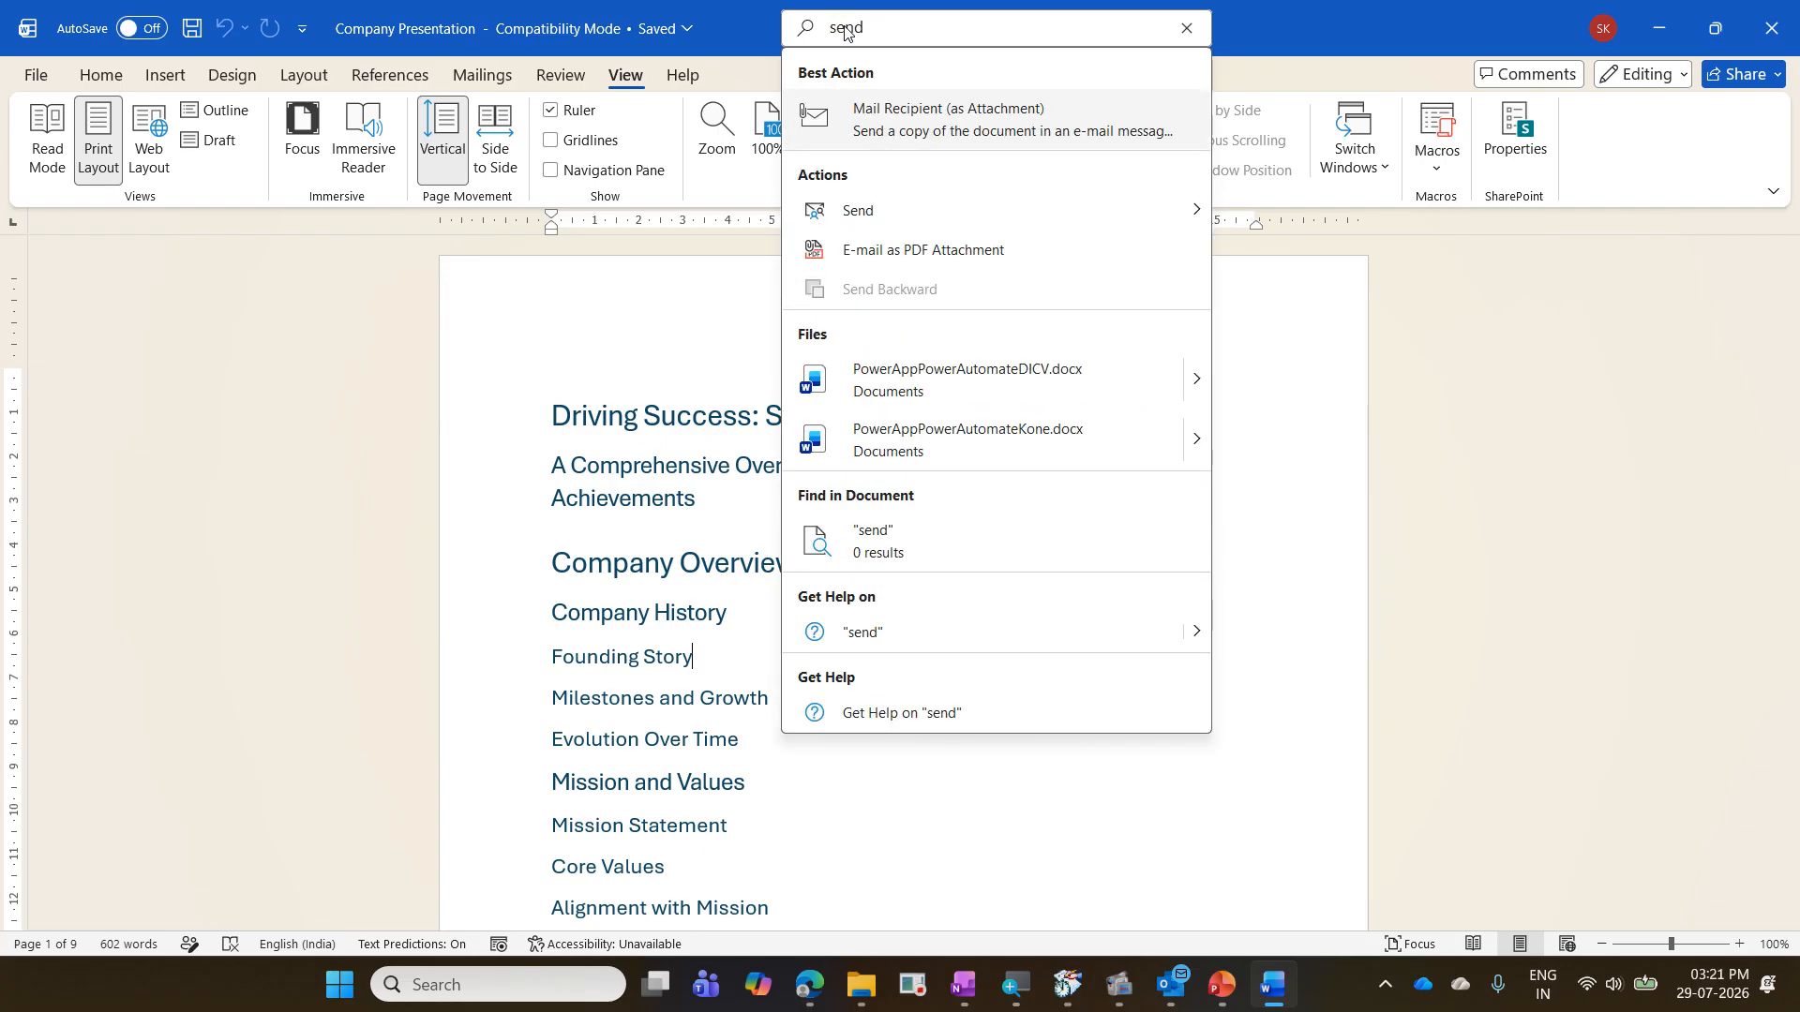
pyautogui.press('BackSpace')
pyautogui.press('BackSpace')
pyautogui.press('BackSpace')
pyautogui.press('BackSpace')
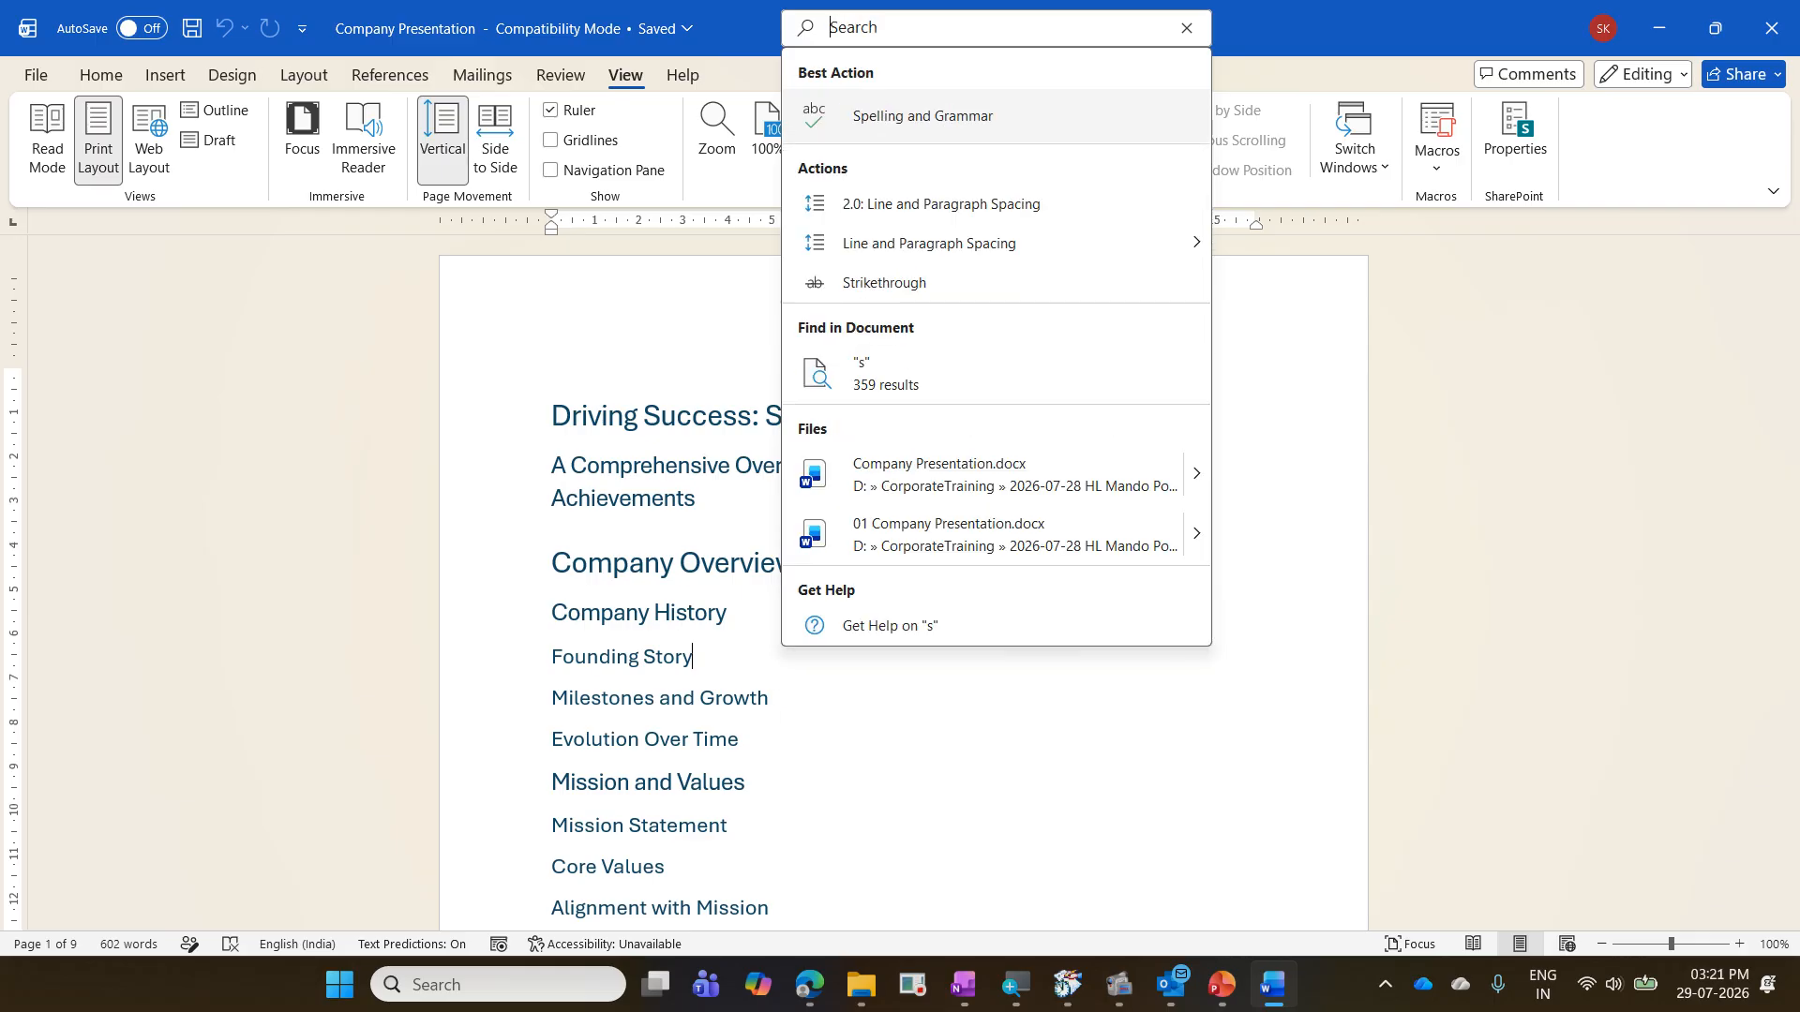
# - Search Word's commands for "tabke" and compare the suggested table commands with the Table command among the insert tools
pyautogui.click(165, 75)
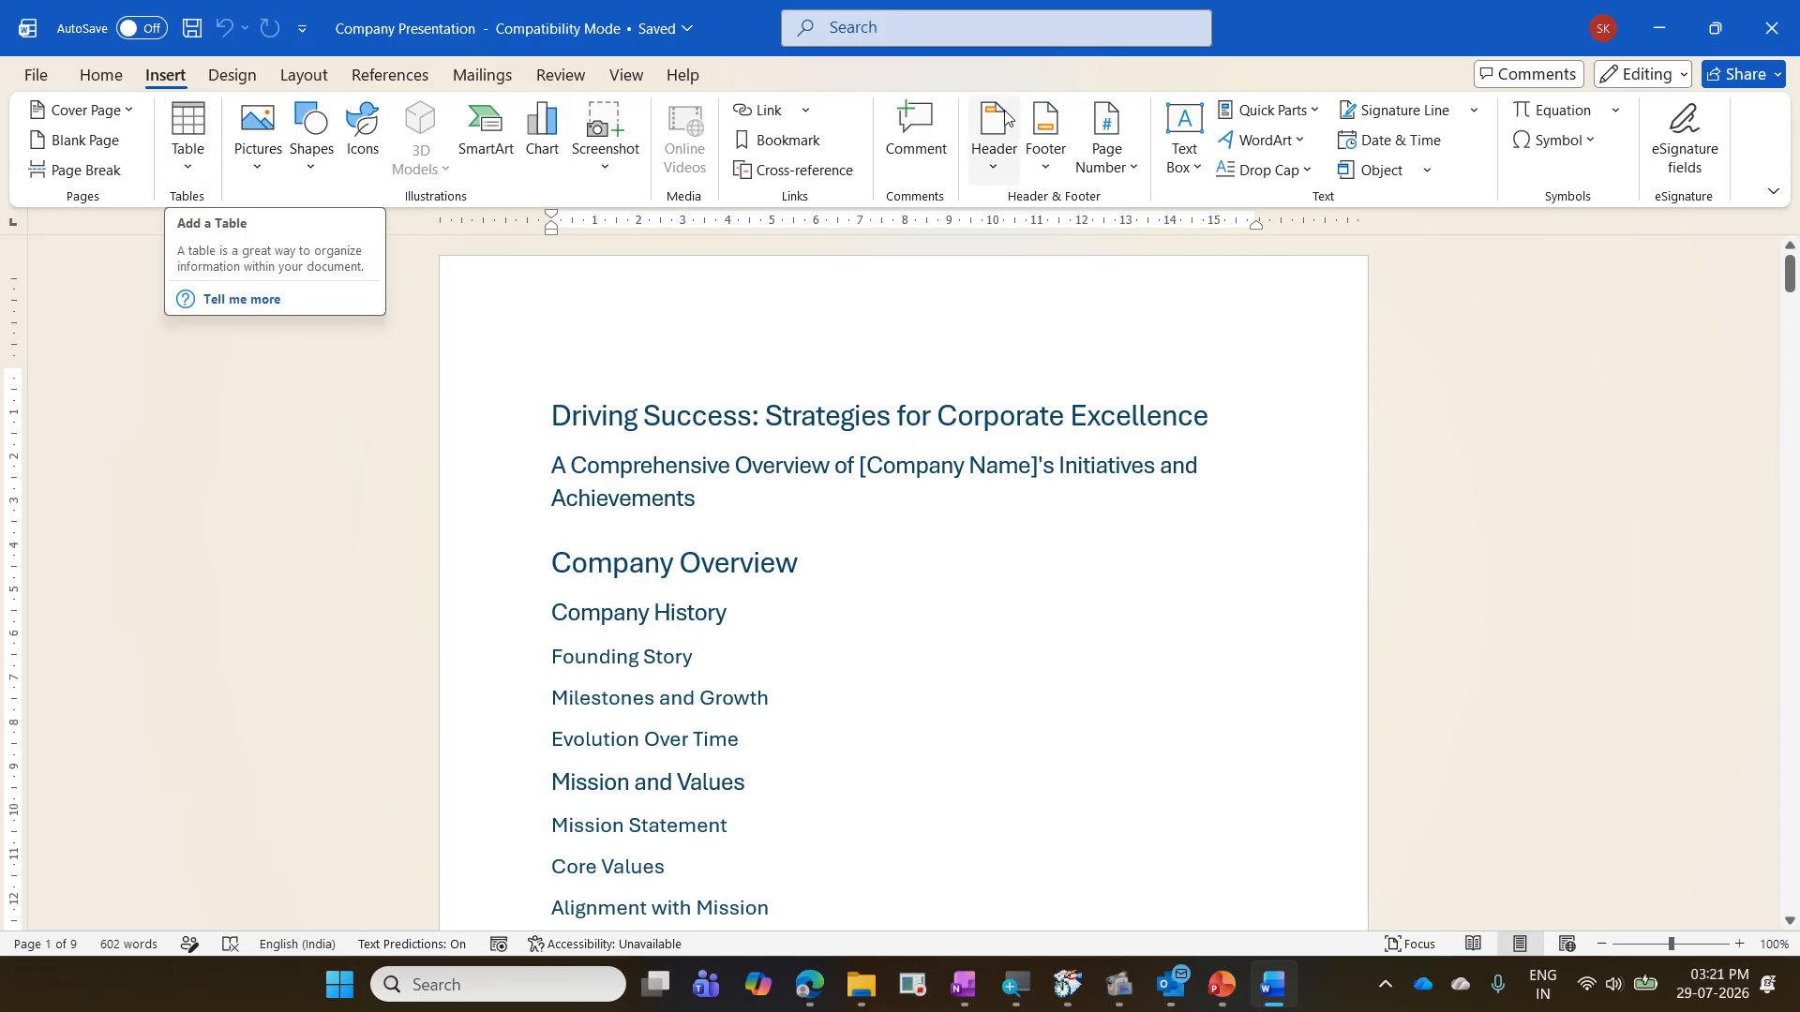
pyautogui.click(863, 35)
pyautogui.write('tabke')
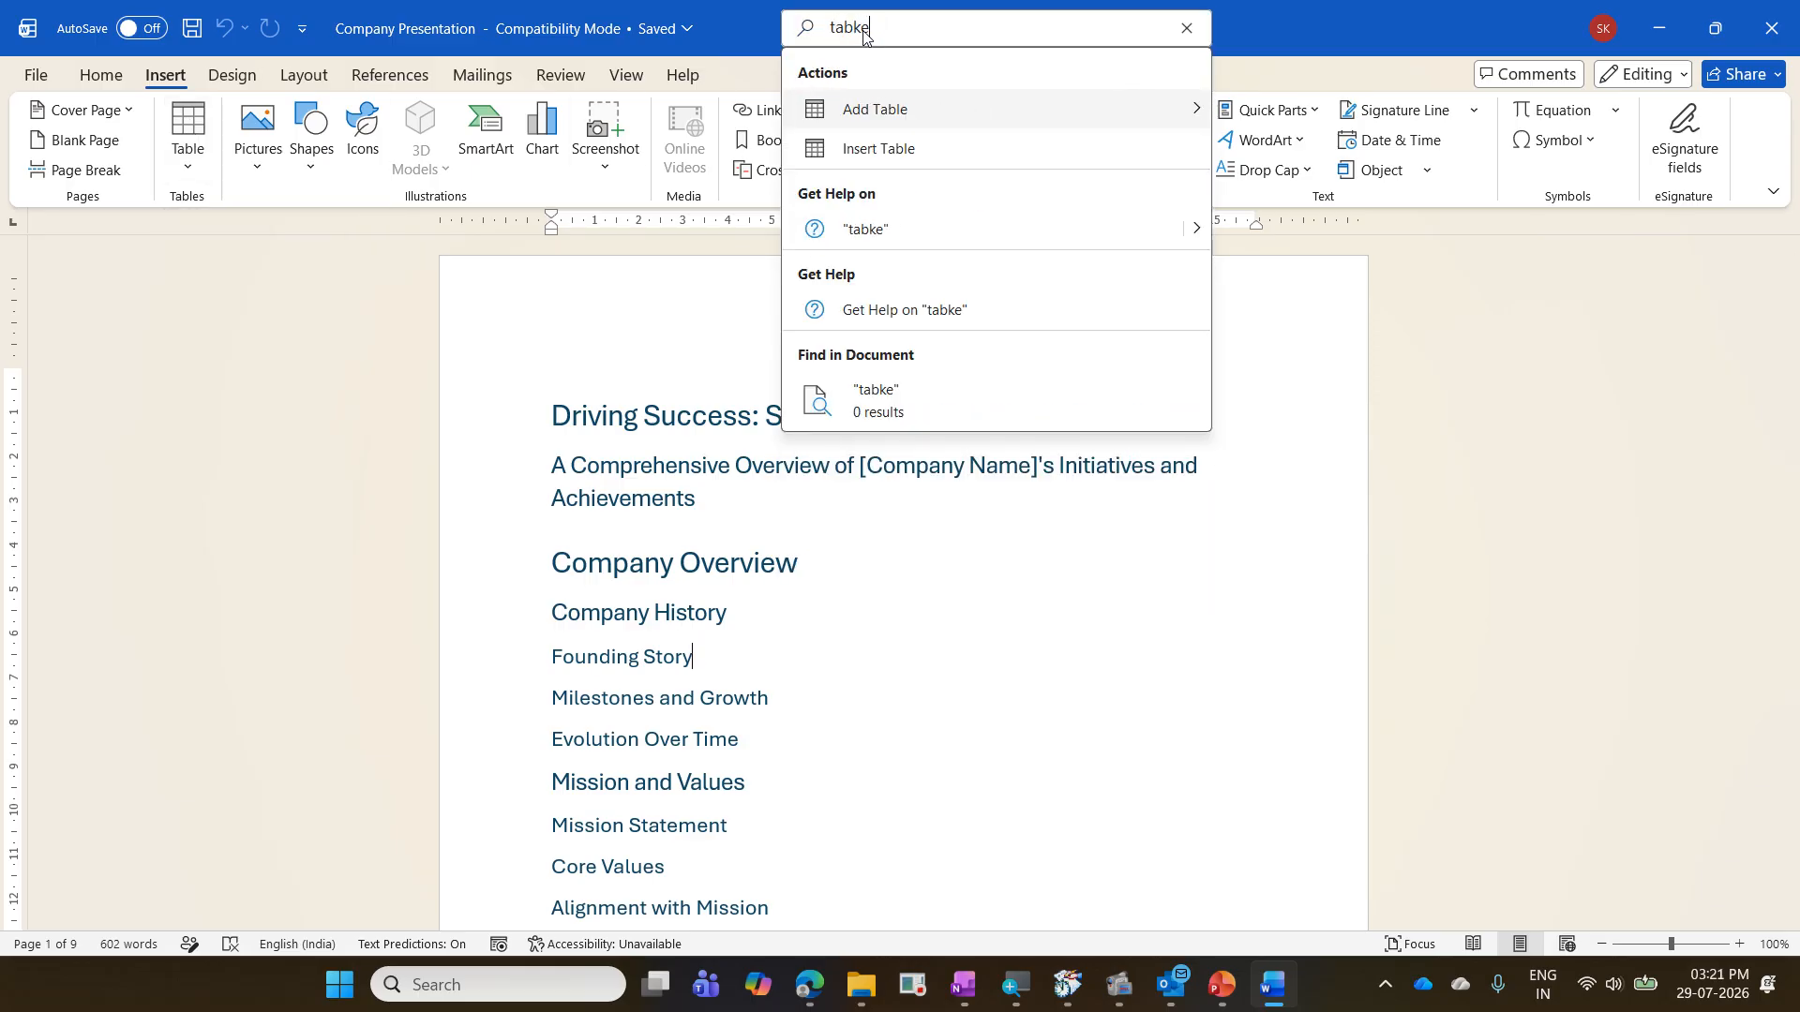
pyautogui.moveTo(787, 131); pyautogui.dragTo(947, 195)
pyautogui.moveTo(832, 92); pyautogui.dragTo(947, 133)
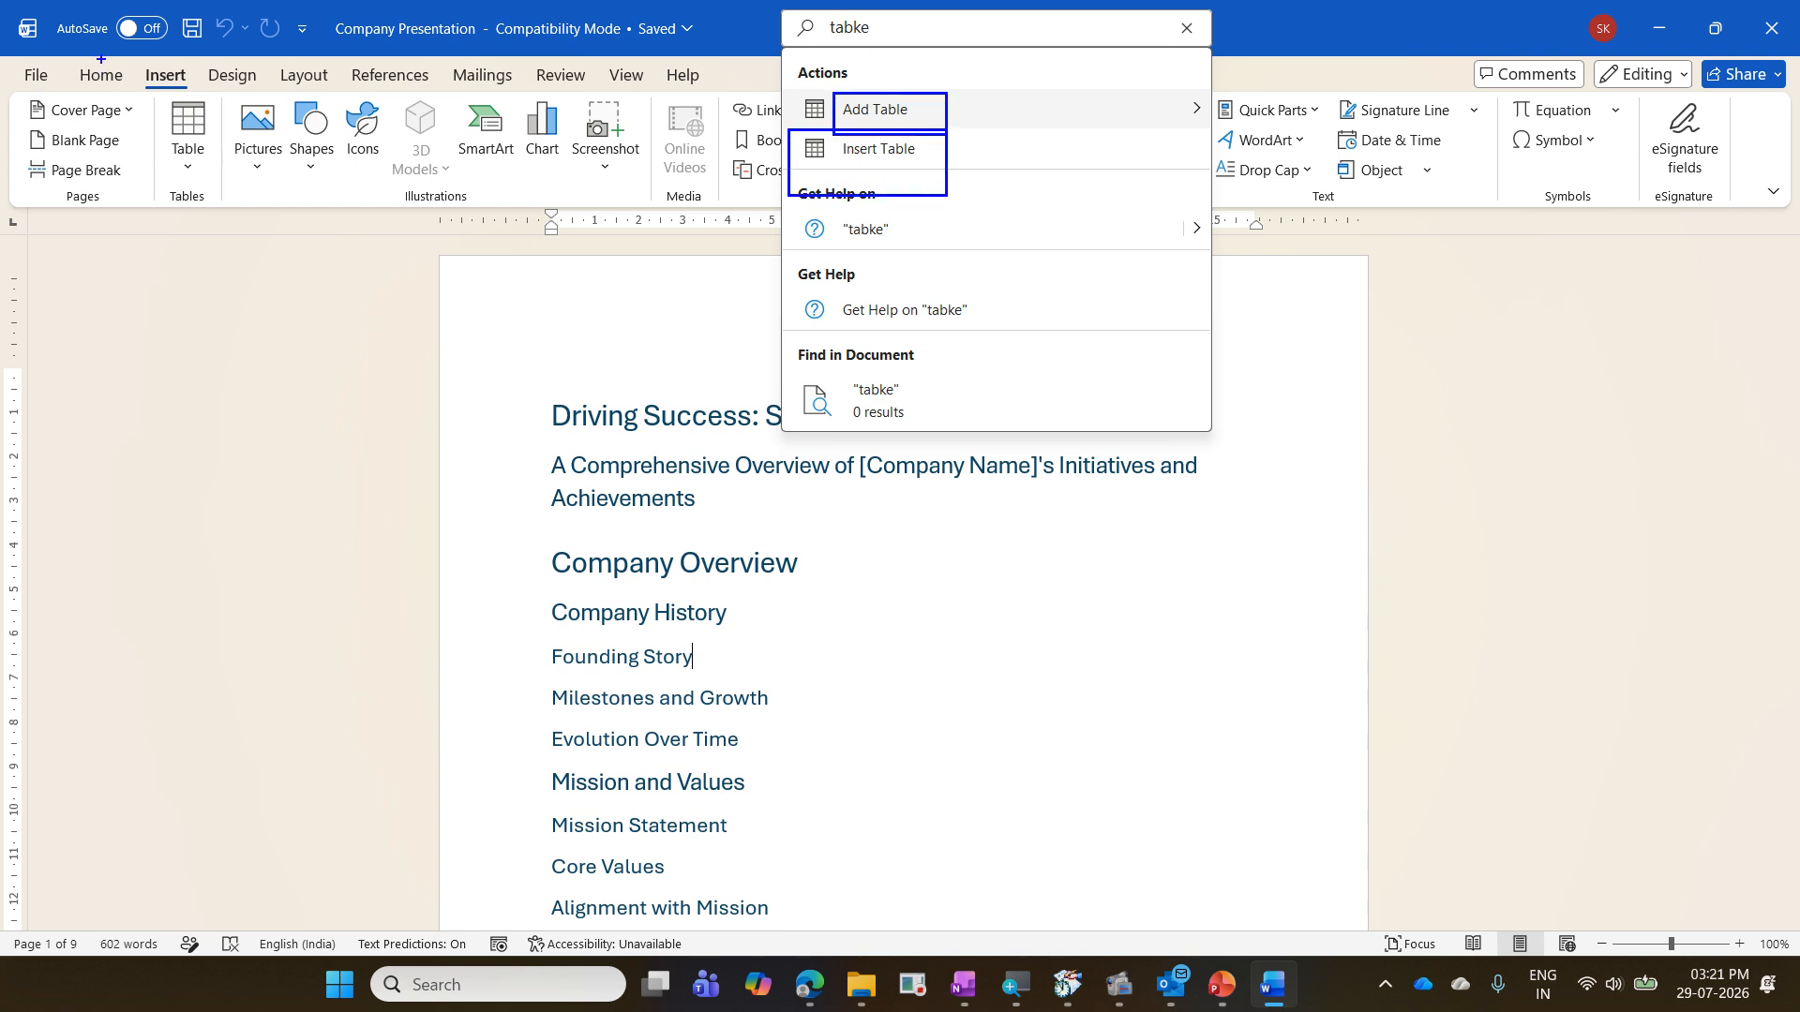
pyautogui.moveTo(144, 84); pyautogui.dragTo(249, 248)
pyautogui.press('Escape')
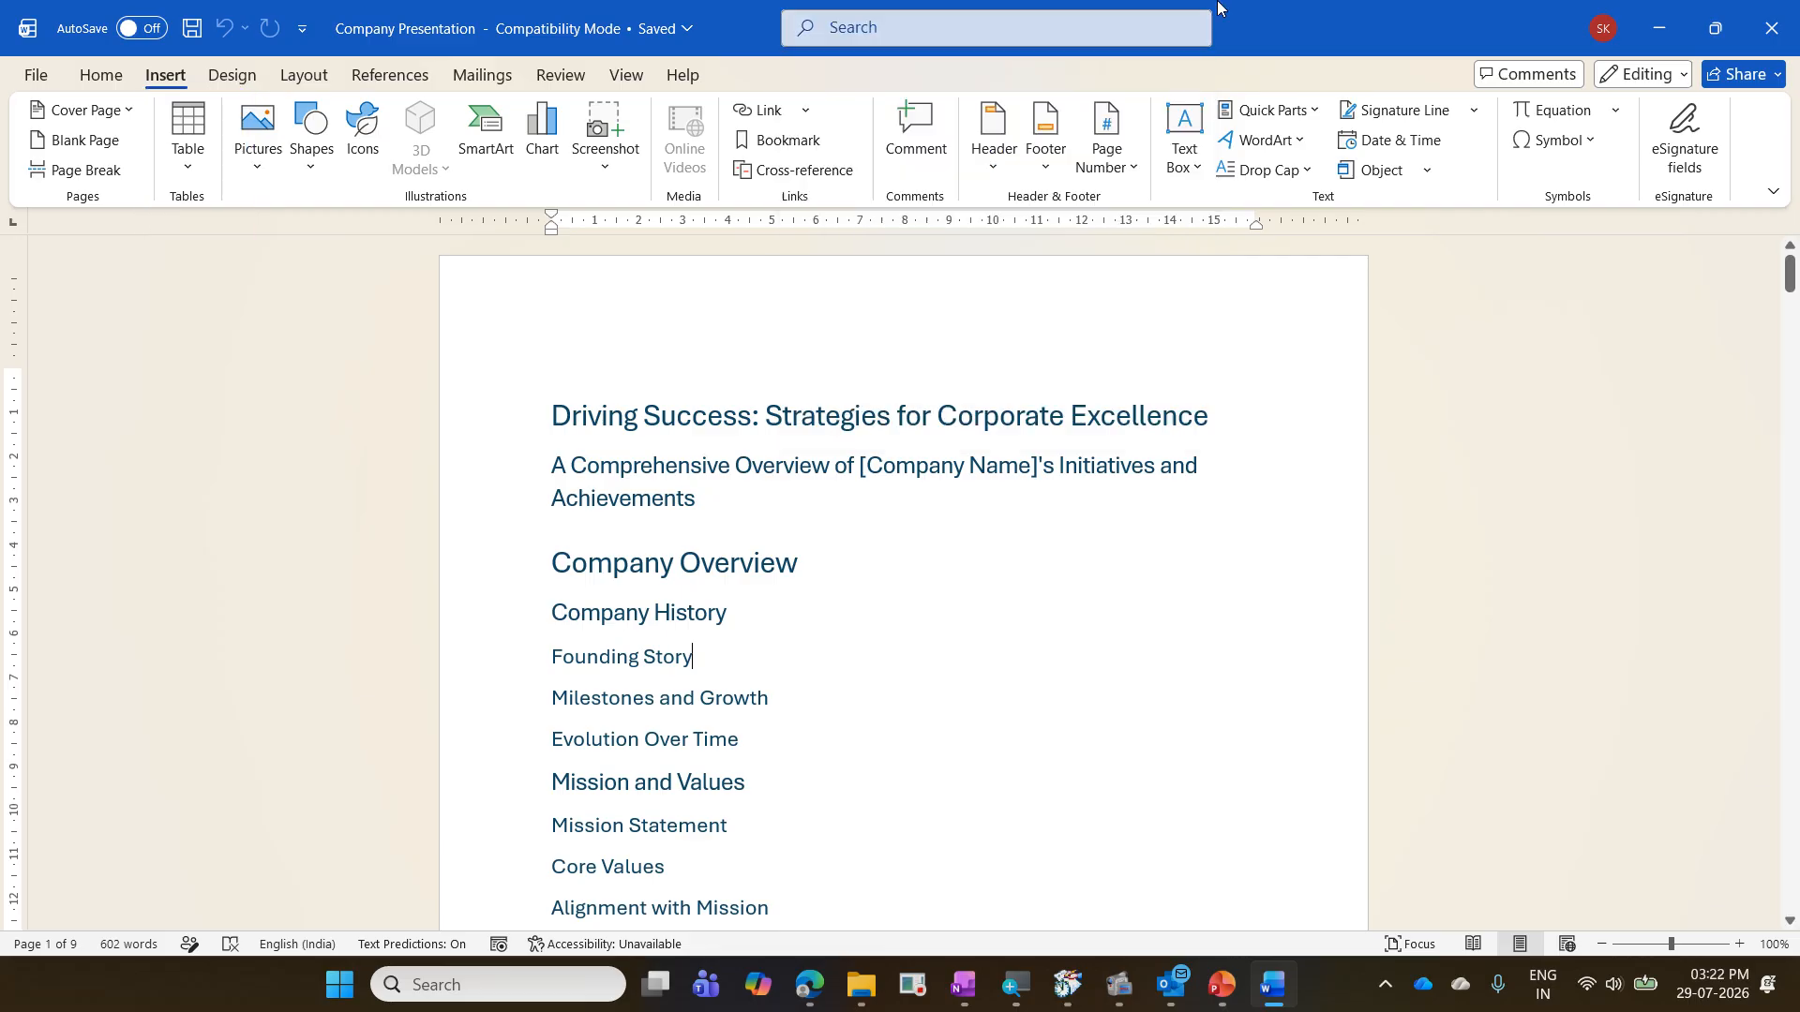
# - Check the mailing and review commands and search Word's commands for "Send to"
pyautogui.click(482, 73)
pyautogui.click(561, 75)
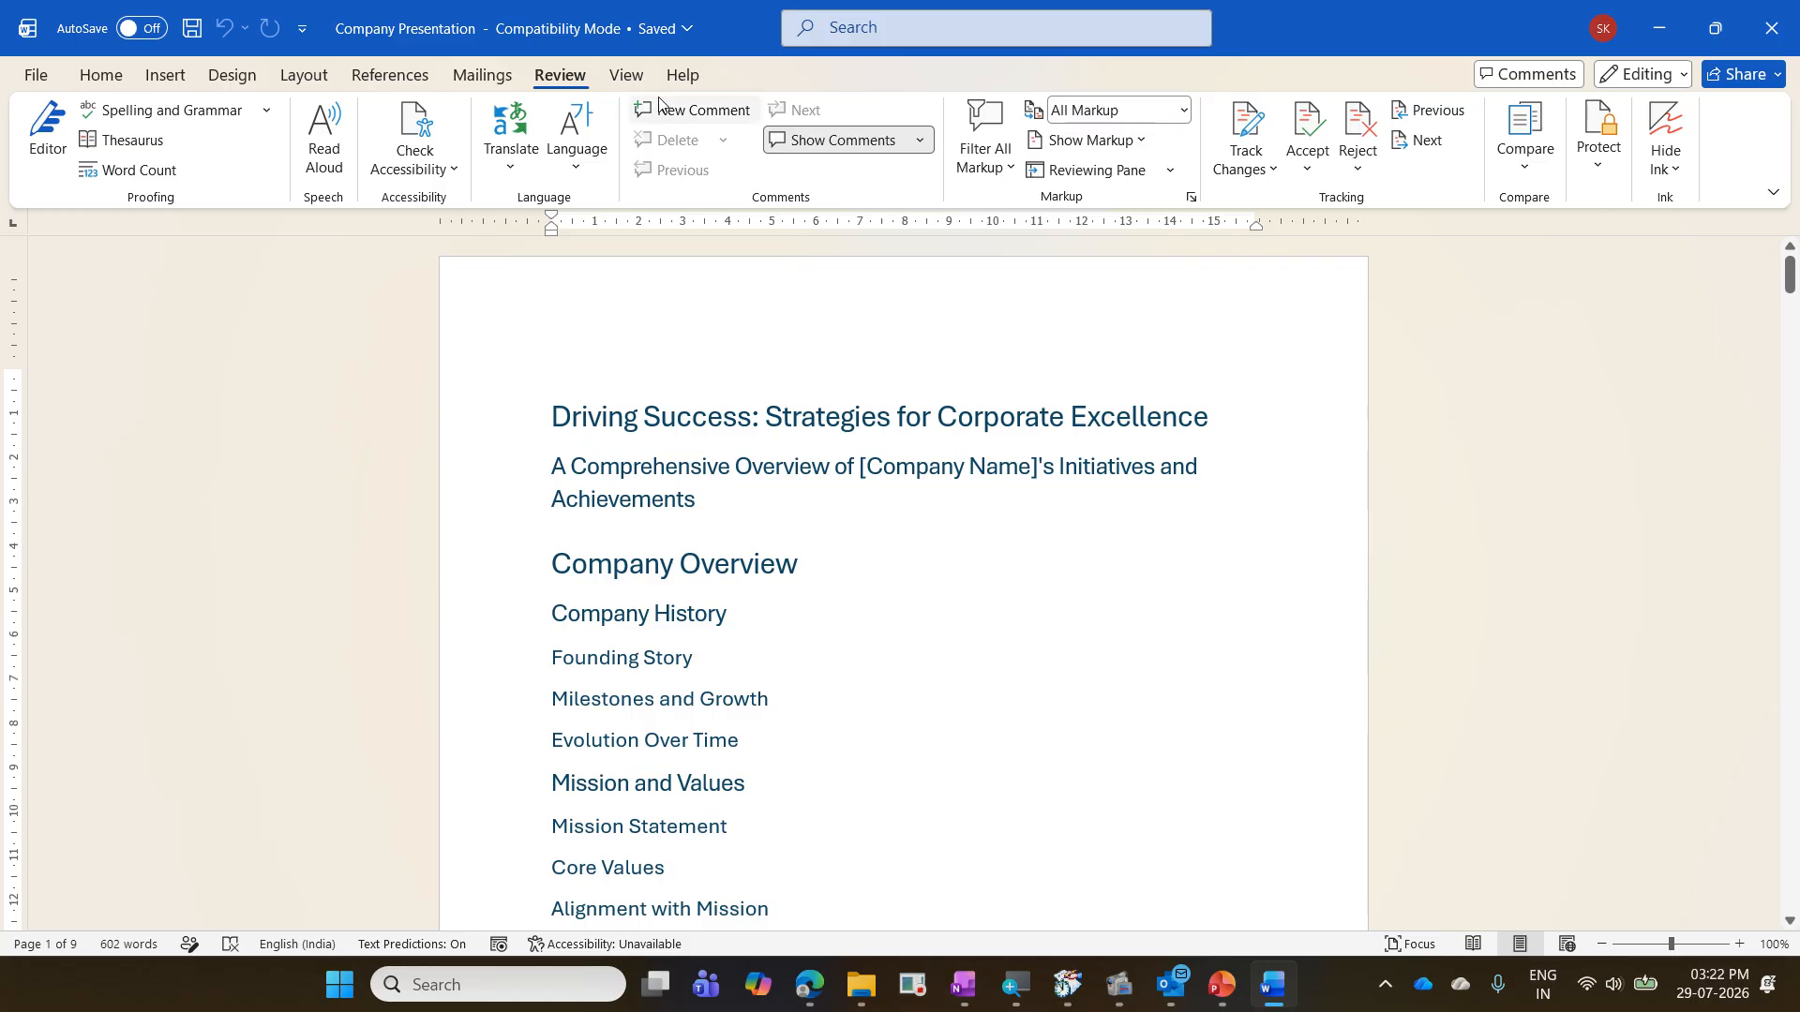
pyautogui.click(863, 31)
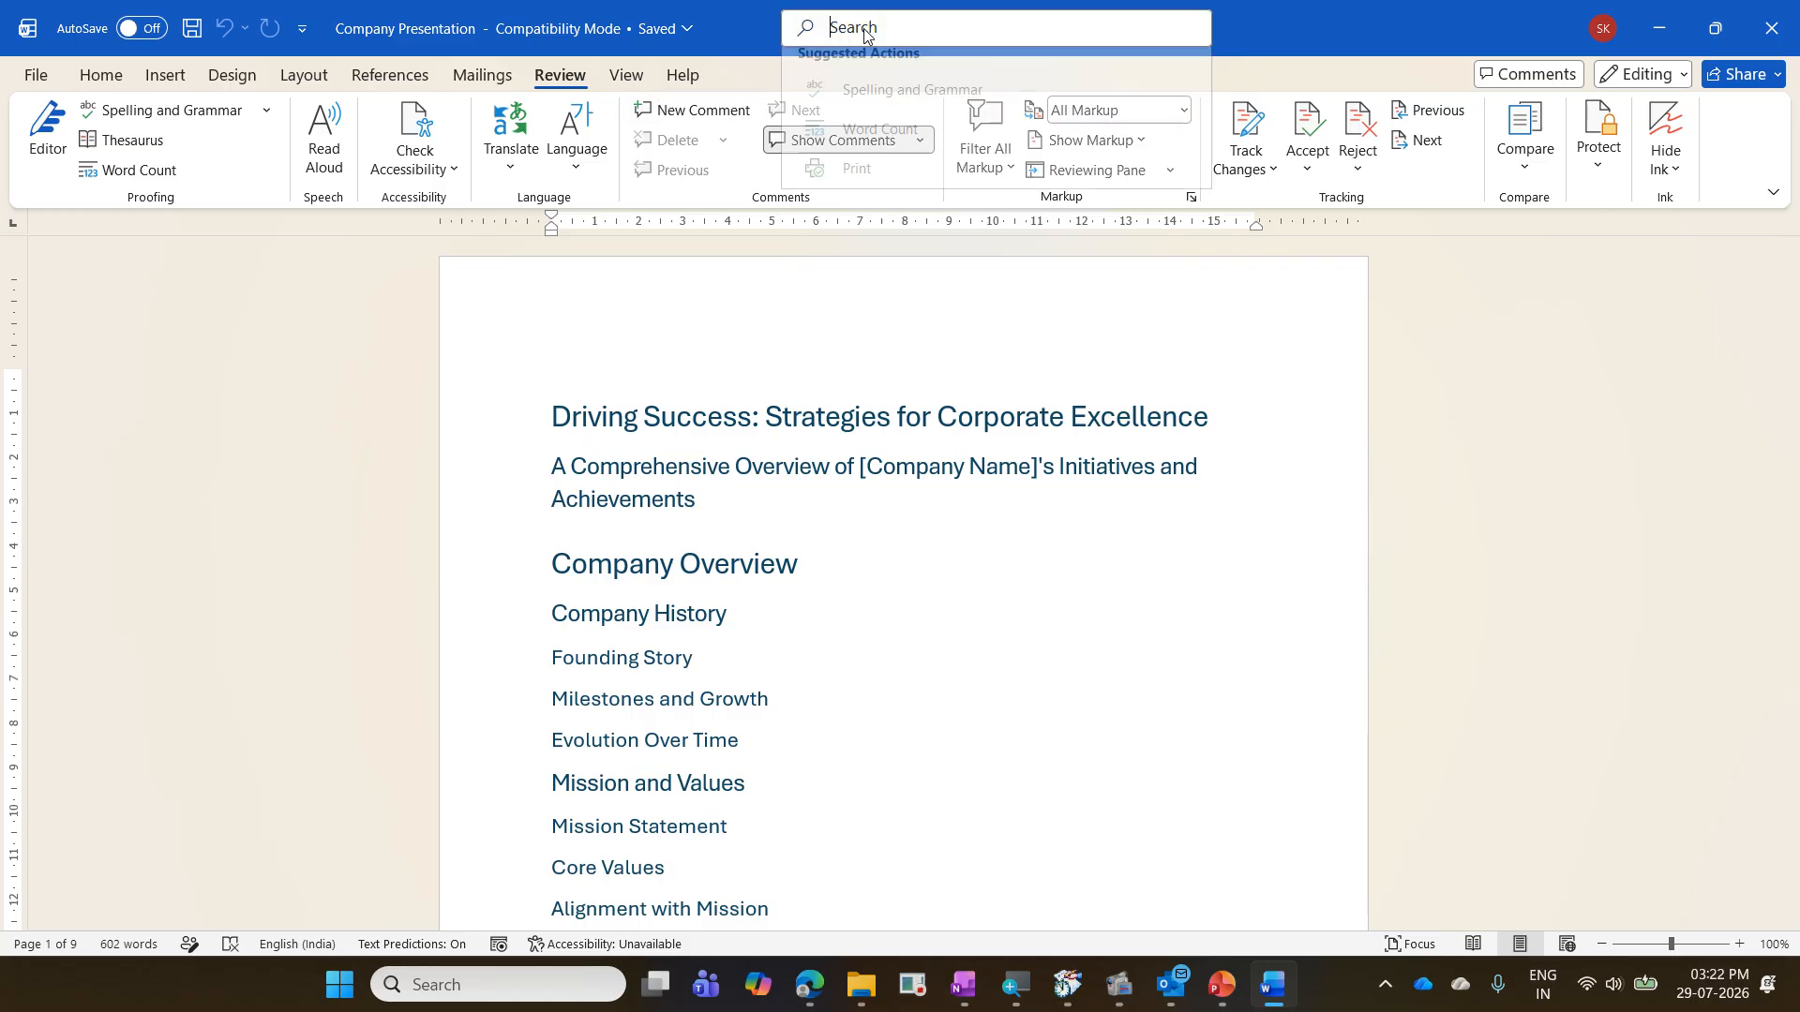
pyautogui.write('Send to')
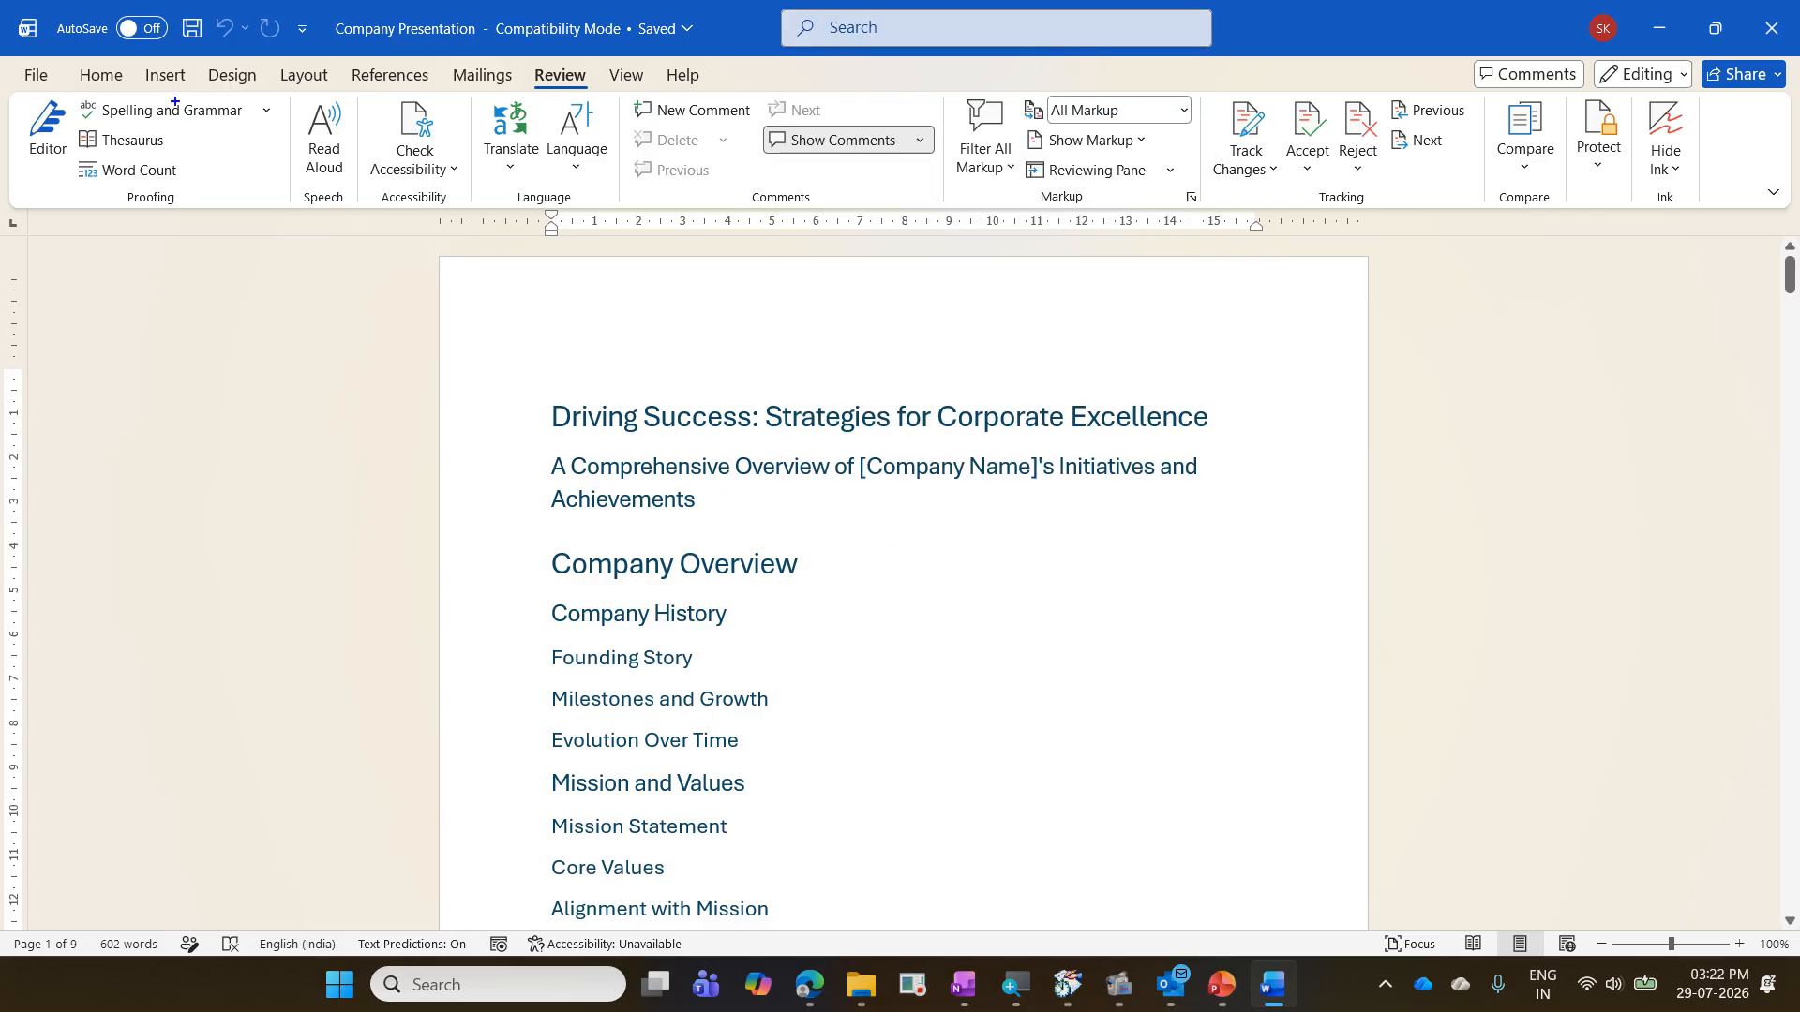
# - Examine the Quick Access Toolbar, open its customization settings from one of its existing commands, and close them without changes
pyautogui.moveTo(34, 11); pyautogui.dragTo(300, 55)
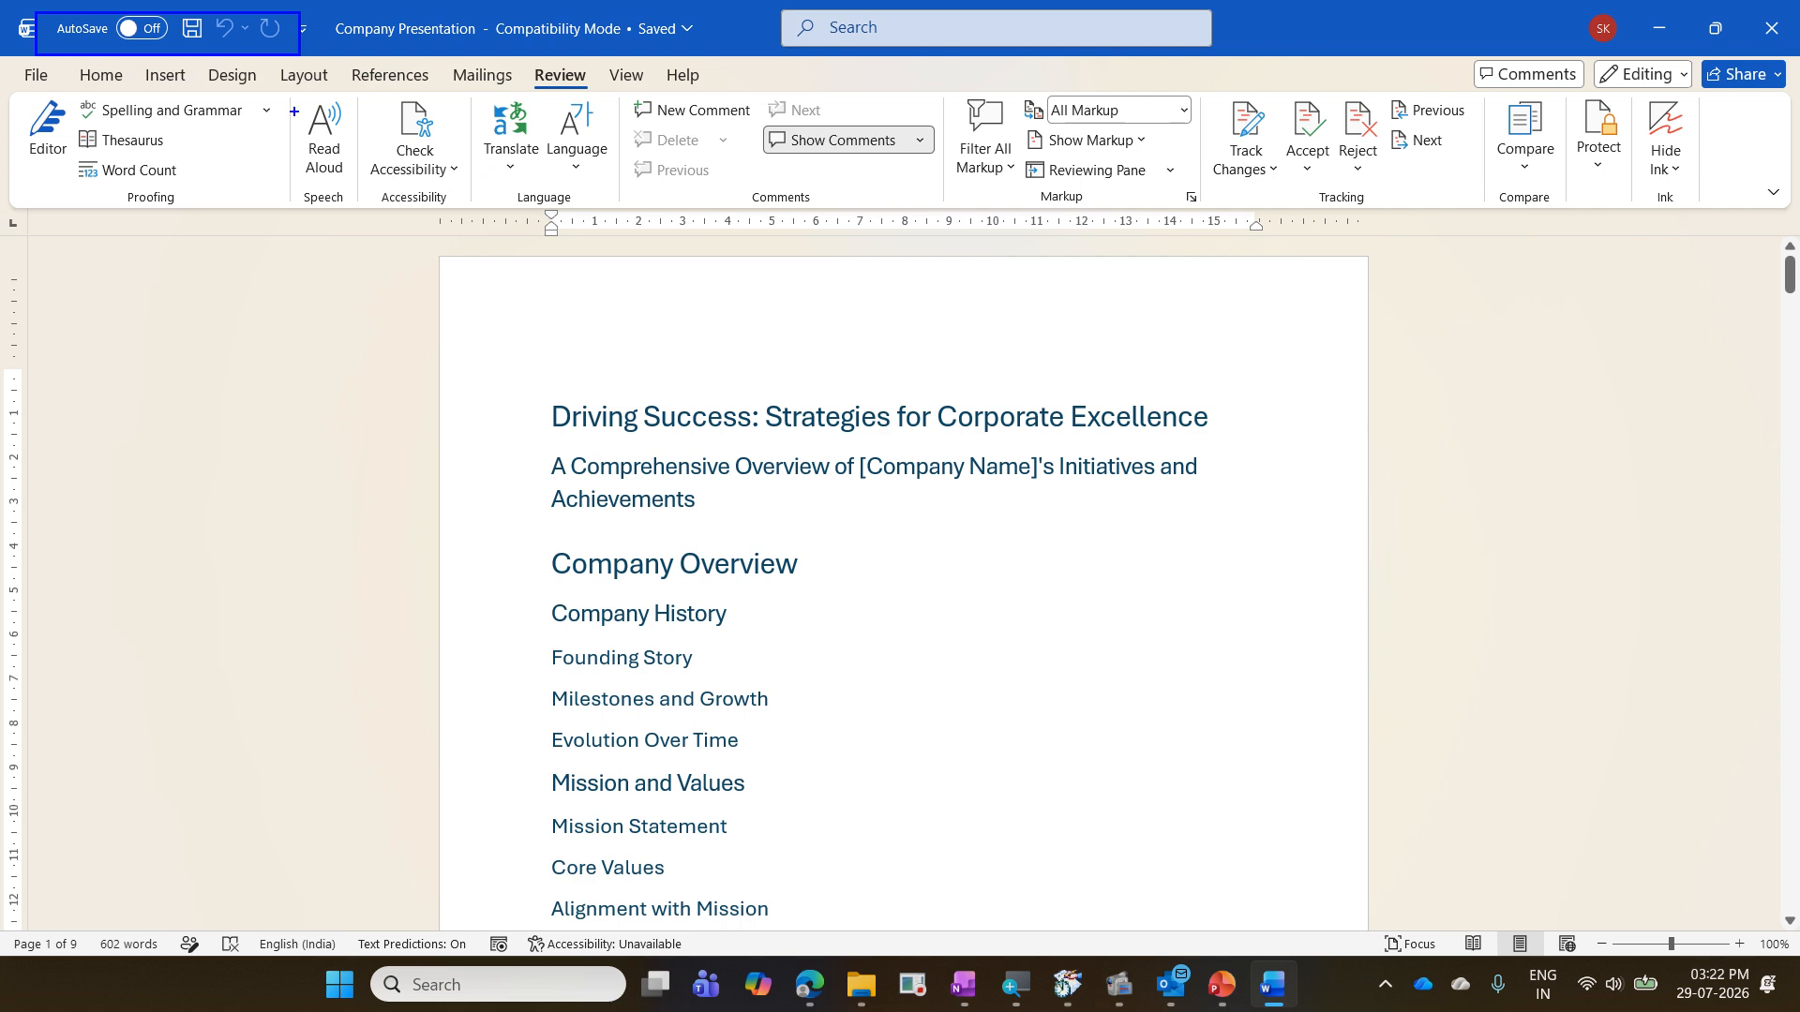
pyautogui.moveTo(2, 59); pyautogui.dragTo(952, 236)
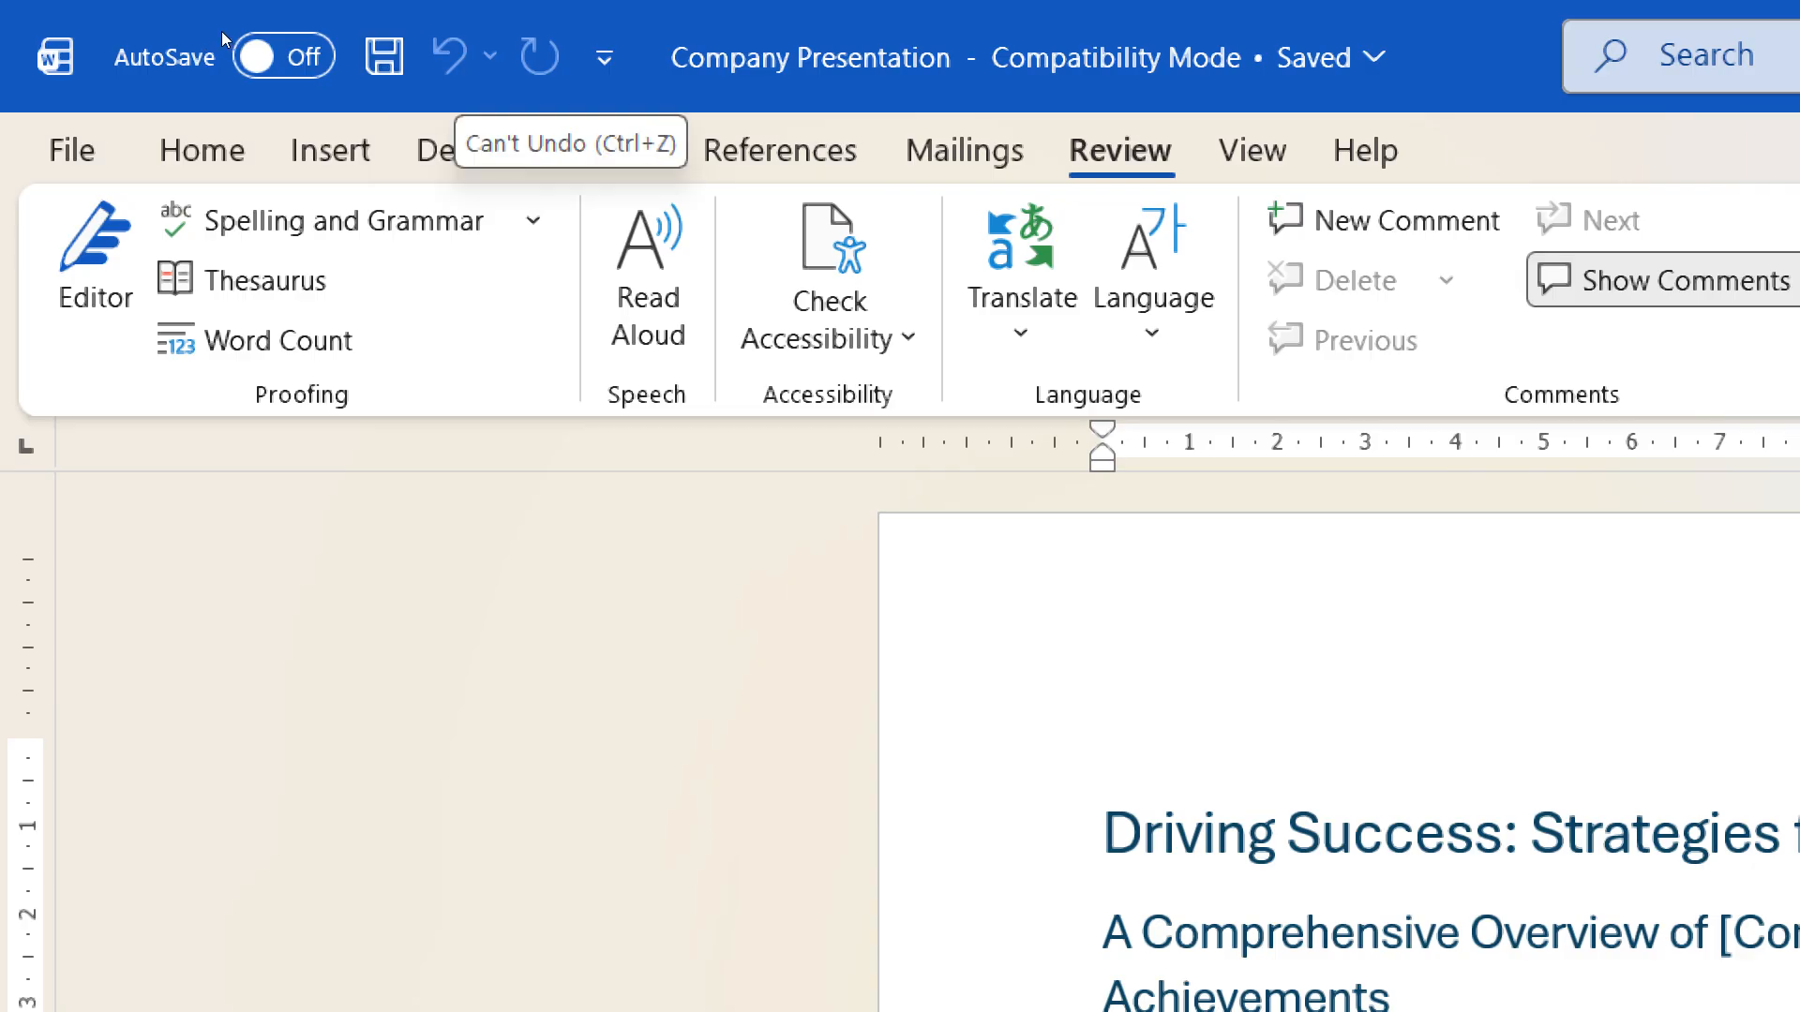
pyautogui.rightClick(446, 62)
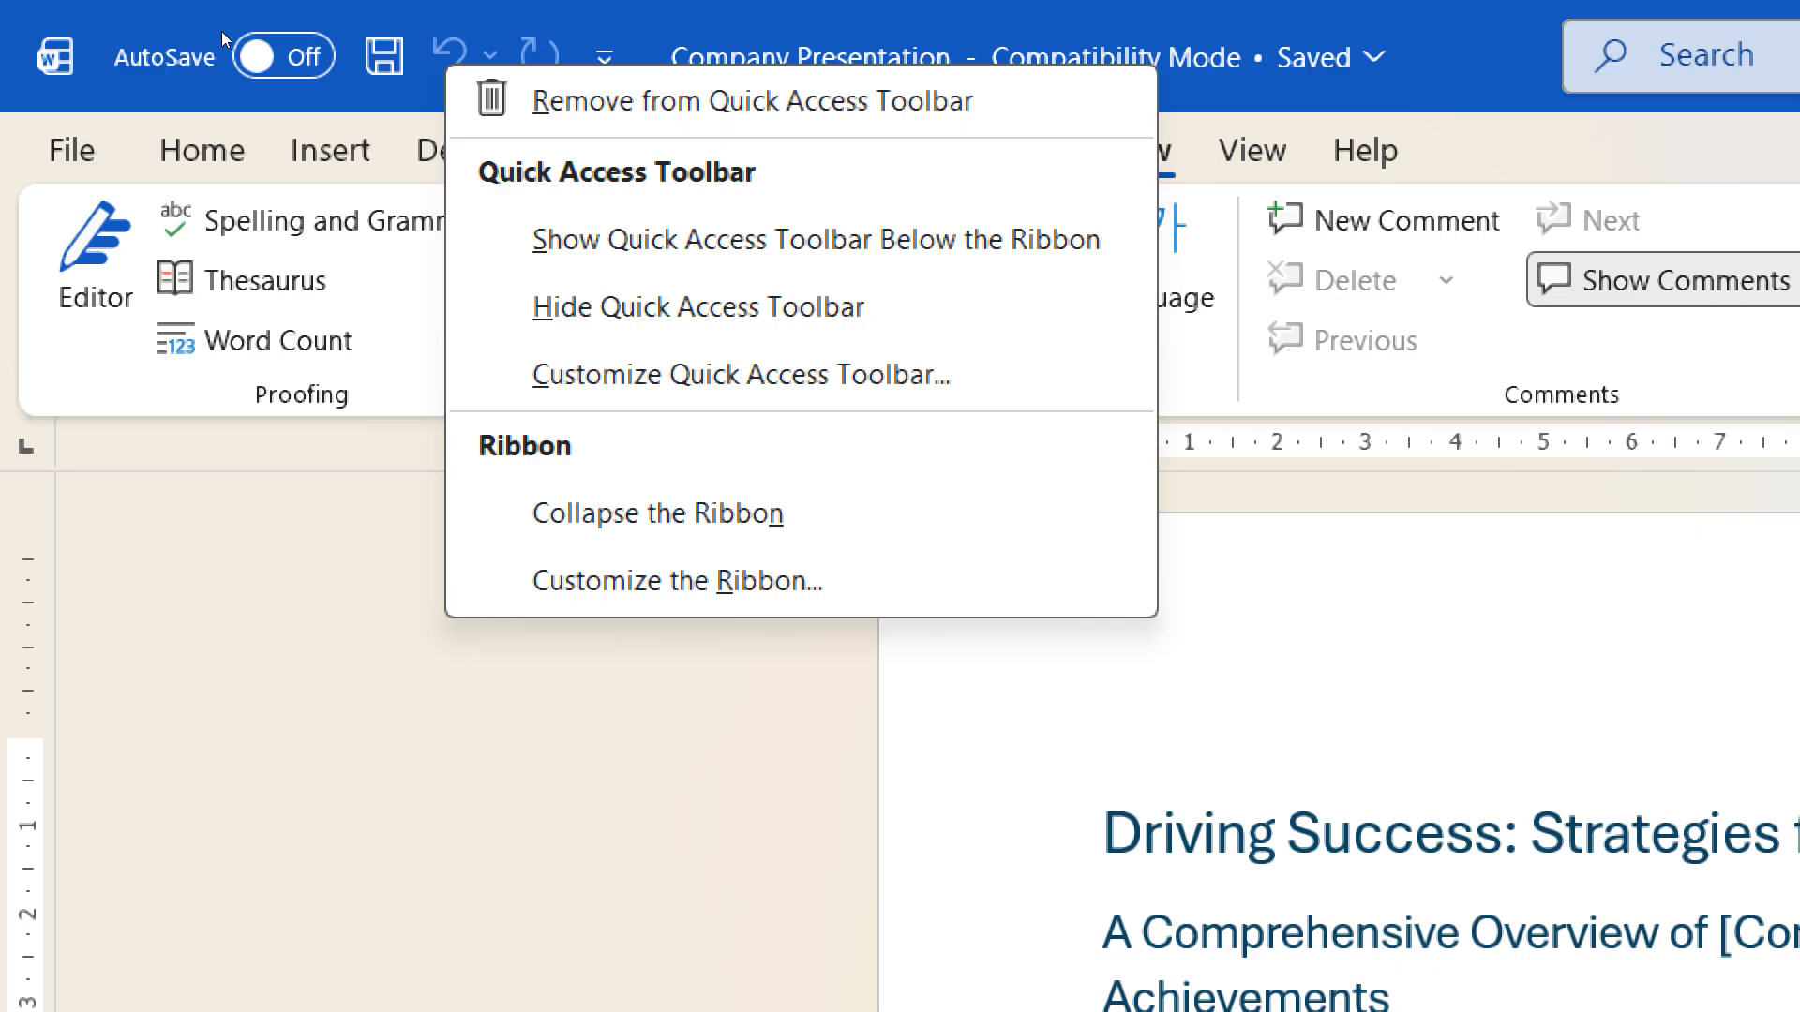
pyautogui.press('Down')
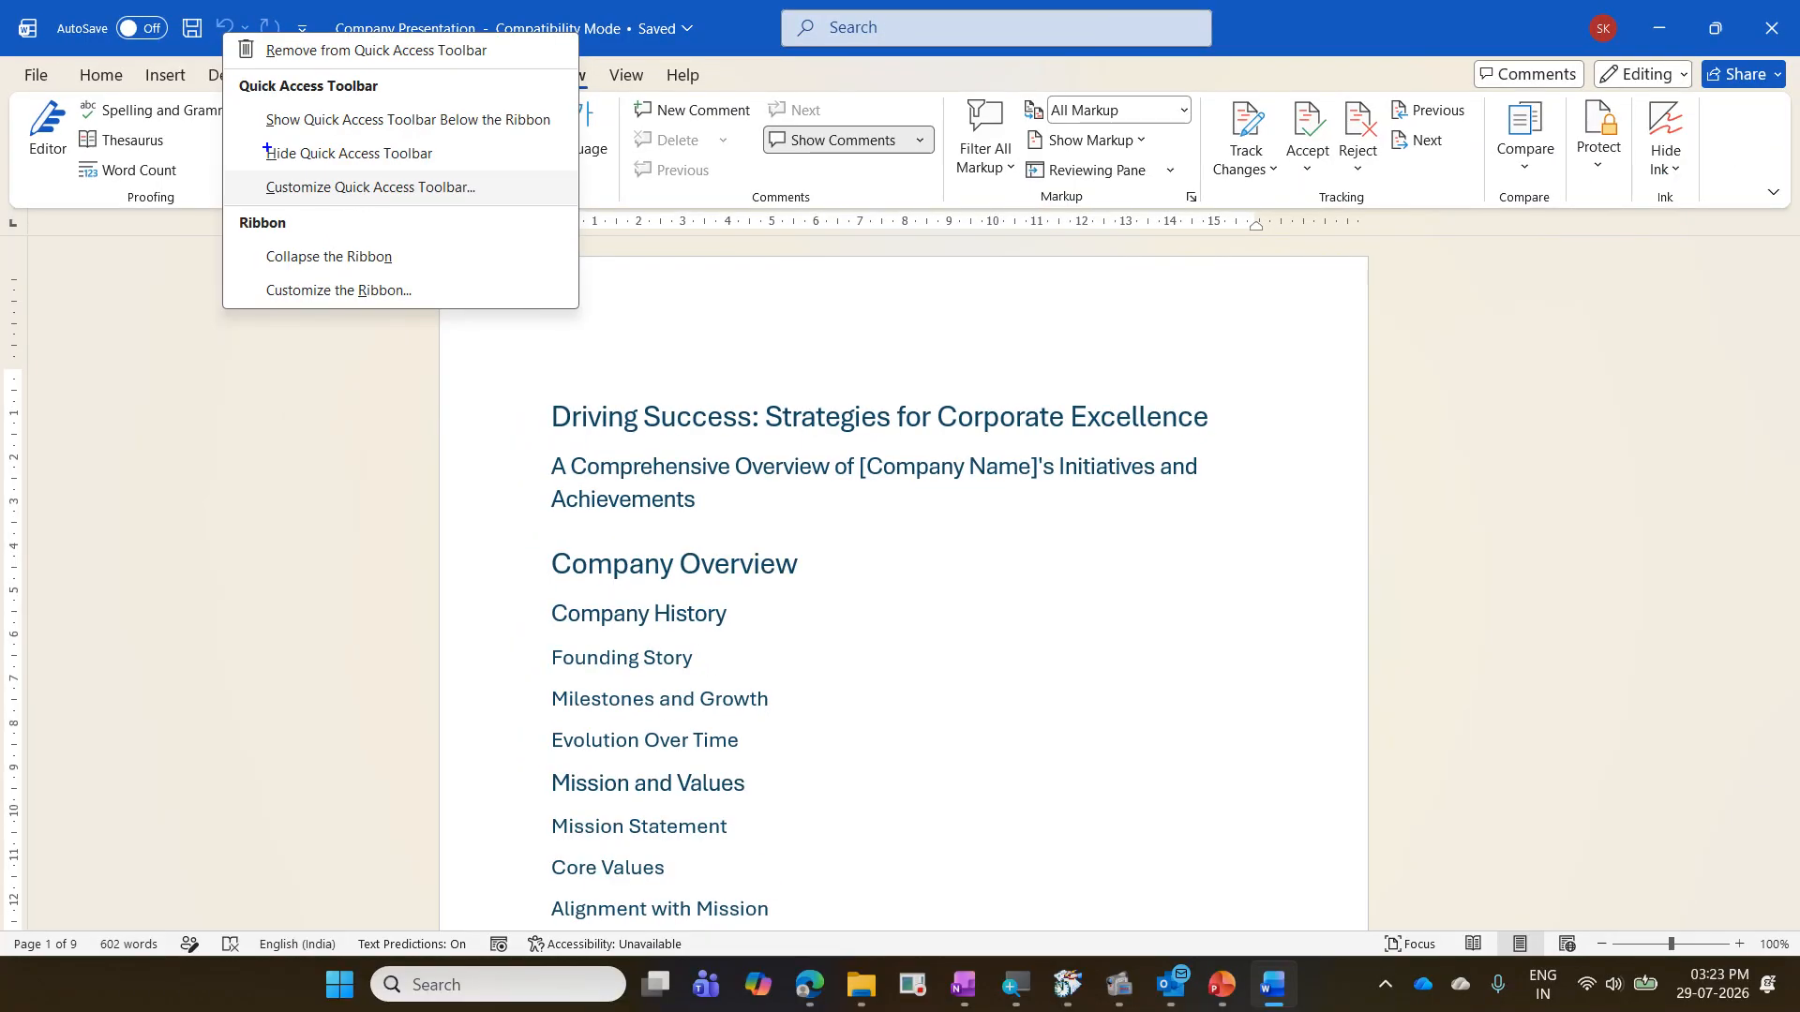
pyautogui.moveTo(41, 9)
pyautogui.mouseDown()
pyautogui.moveTo(211, 54)
pyautogui.moveTo(505, 65)
pyautogui.mouseUp()
pyautogui.moveTo(246, 175)
pyautogui.mouseDown()
pyautogui.moveTo(332, 199)
pyautogui.moveTo(514, 201)
pyautogui.moveTo(408, 72)
pyautogui.mouseUp()
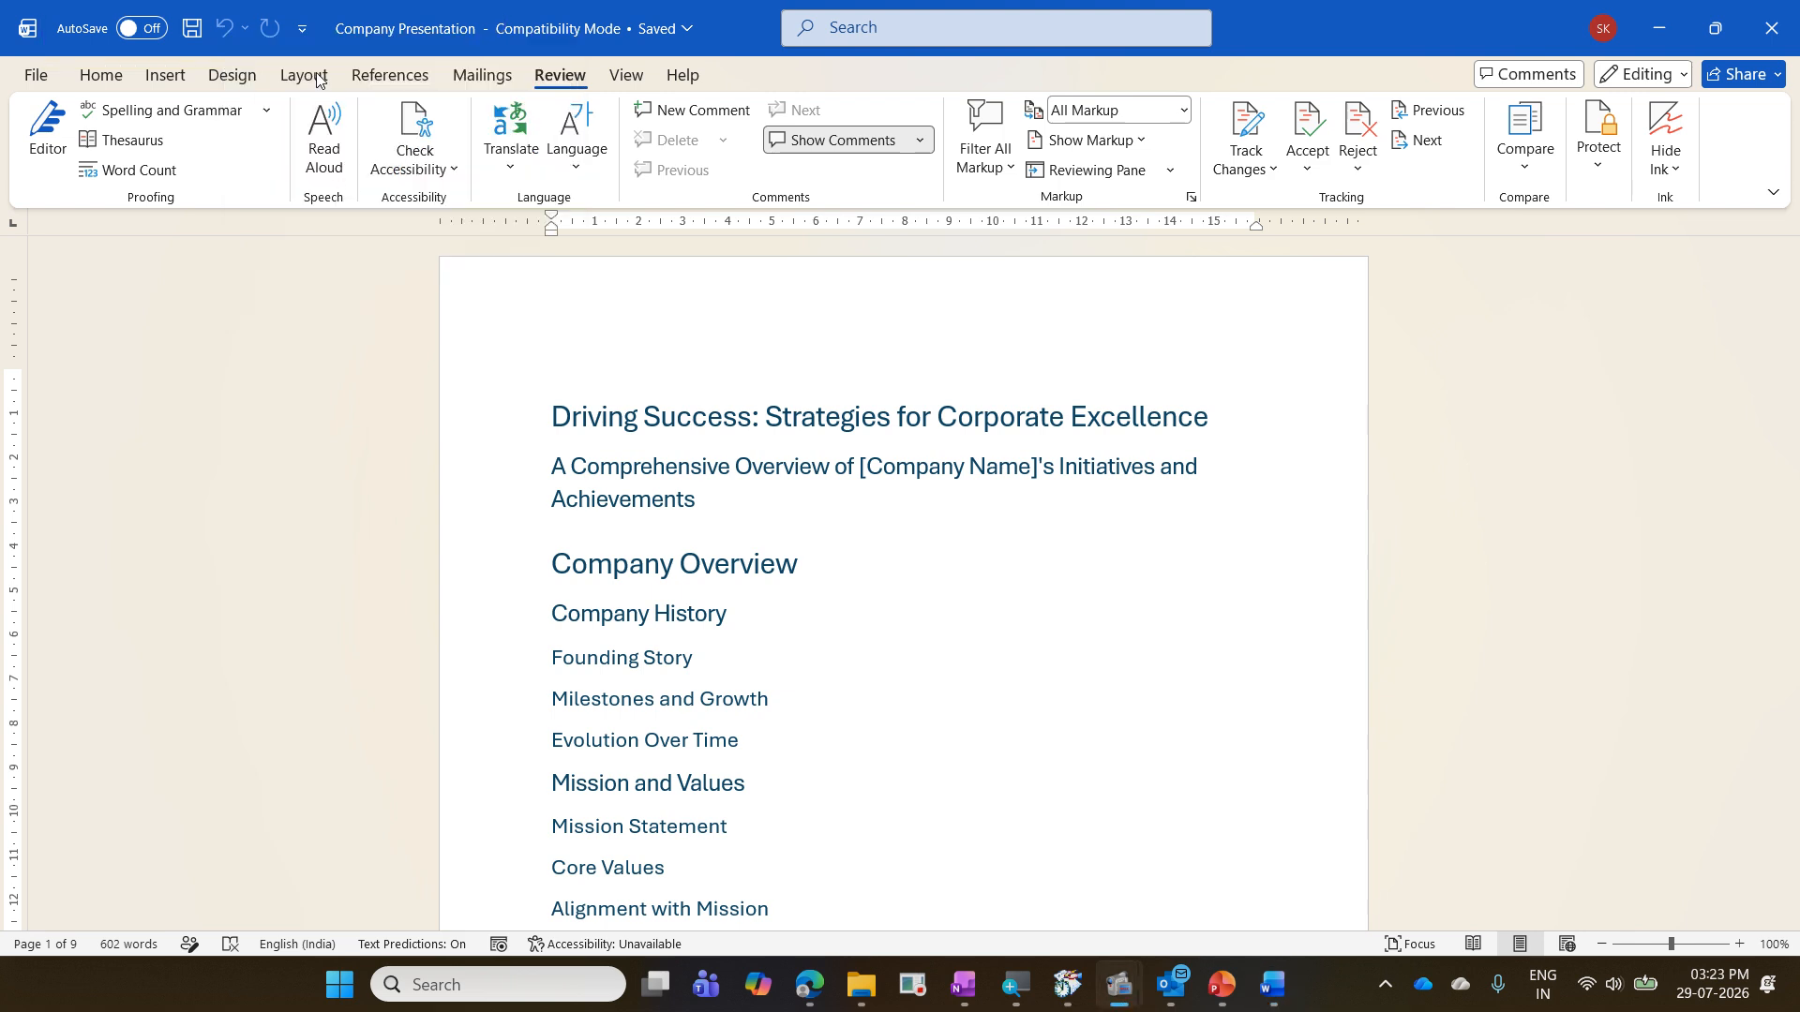
pyautogui.rightClick(255, 25)
pyautogui.click(384, 185)
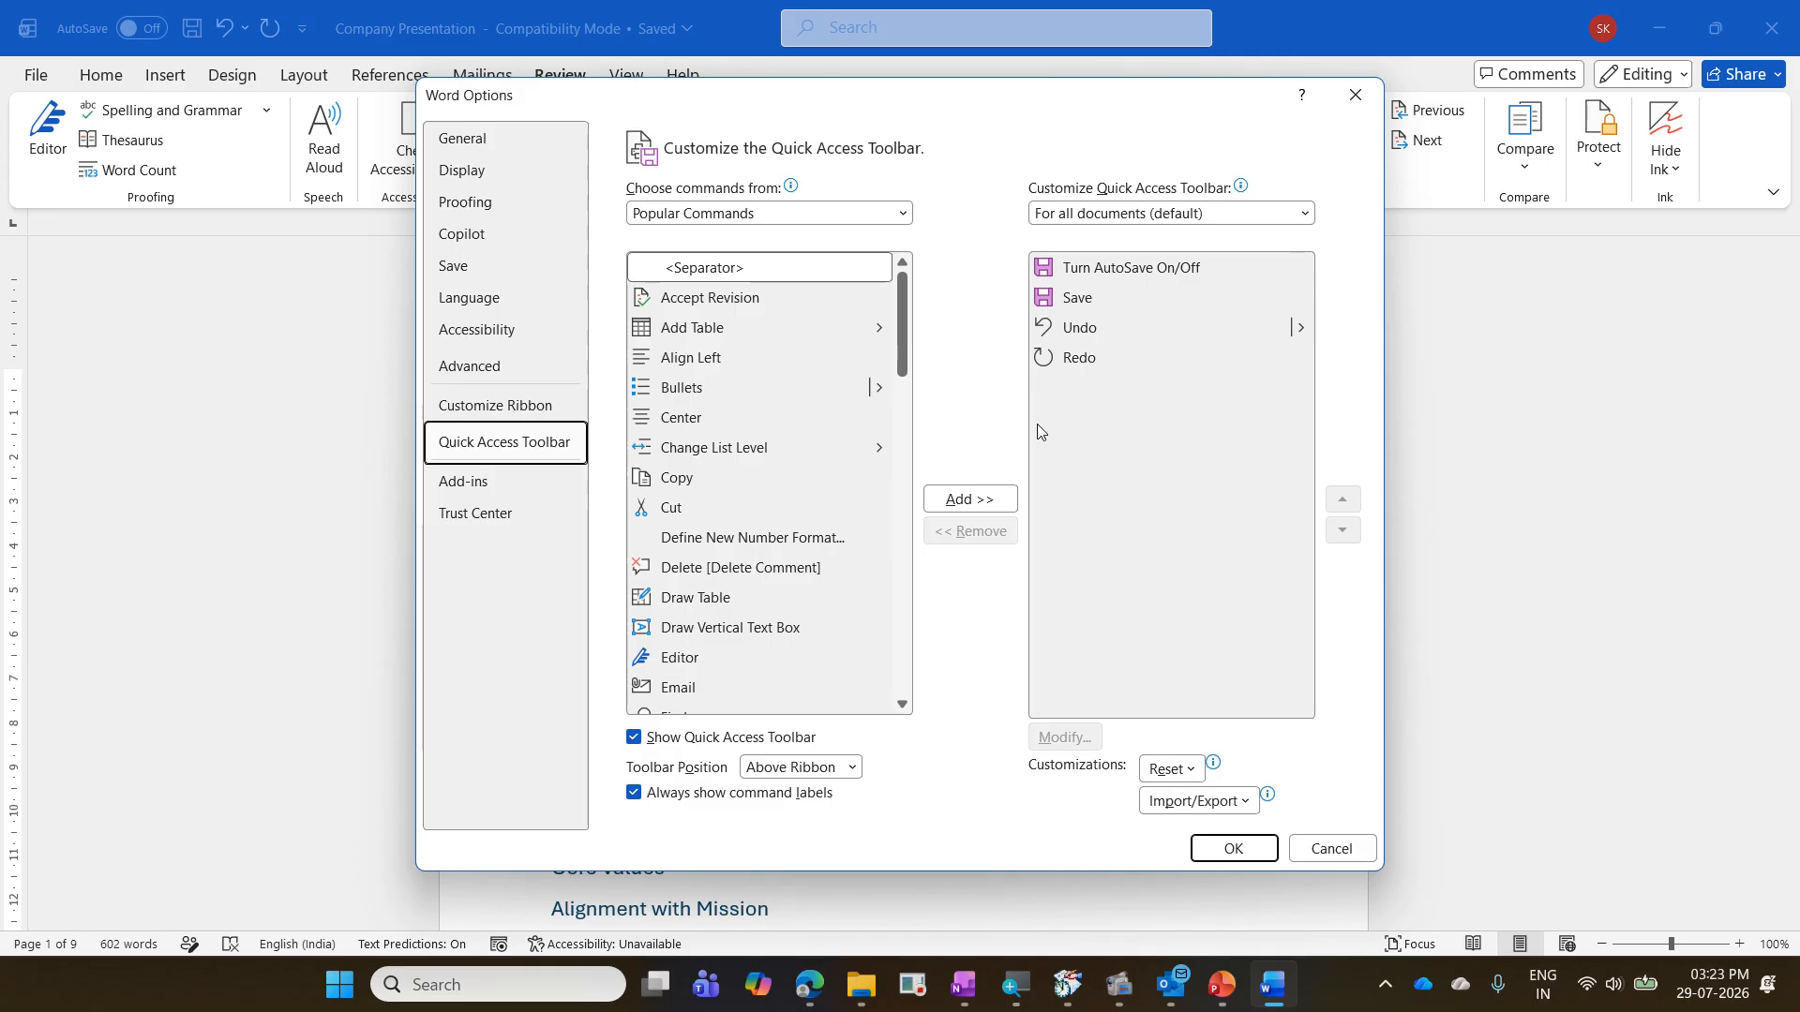
pyautogui.press('Escape')
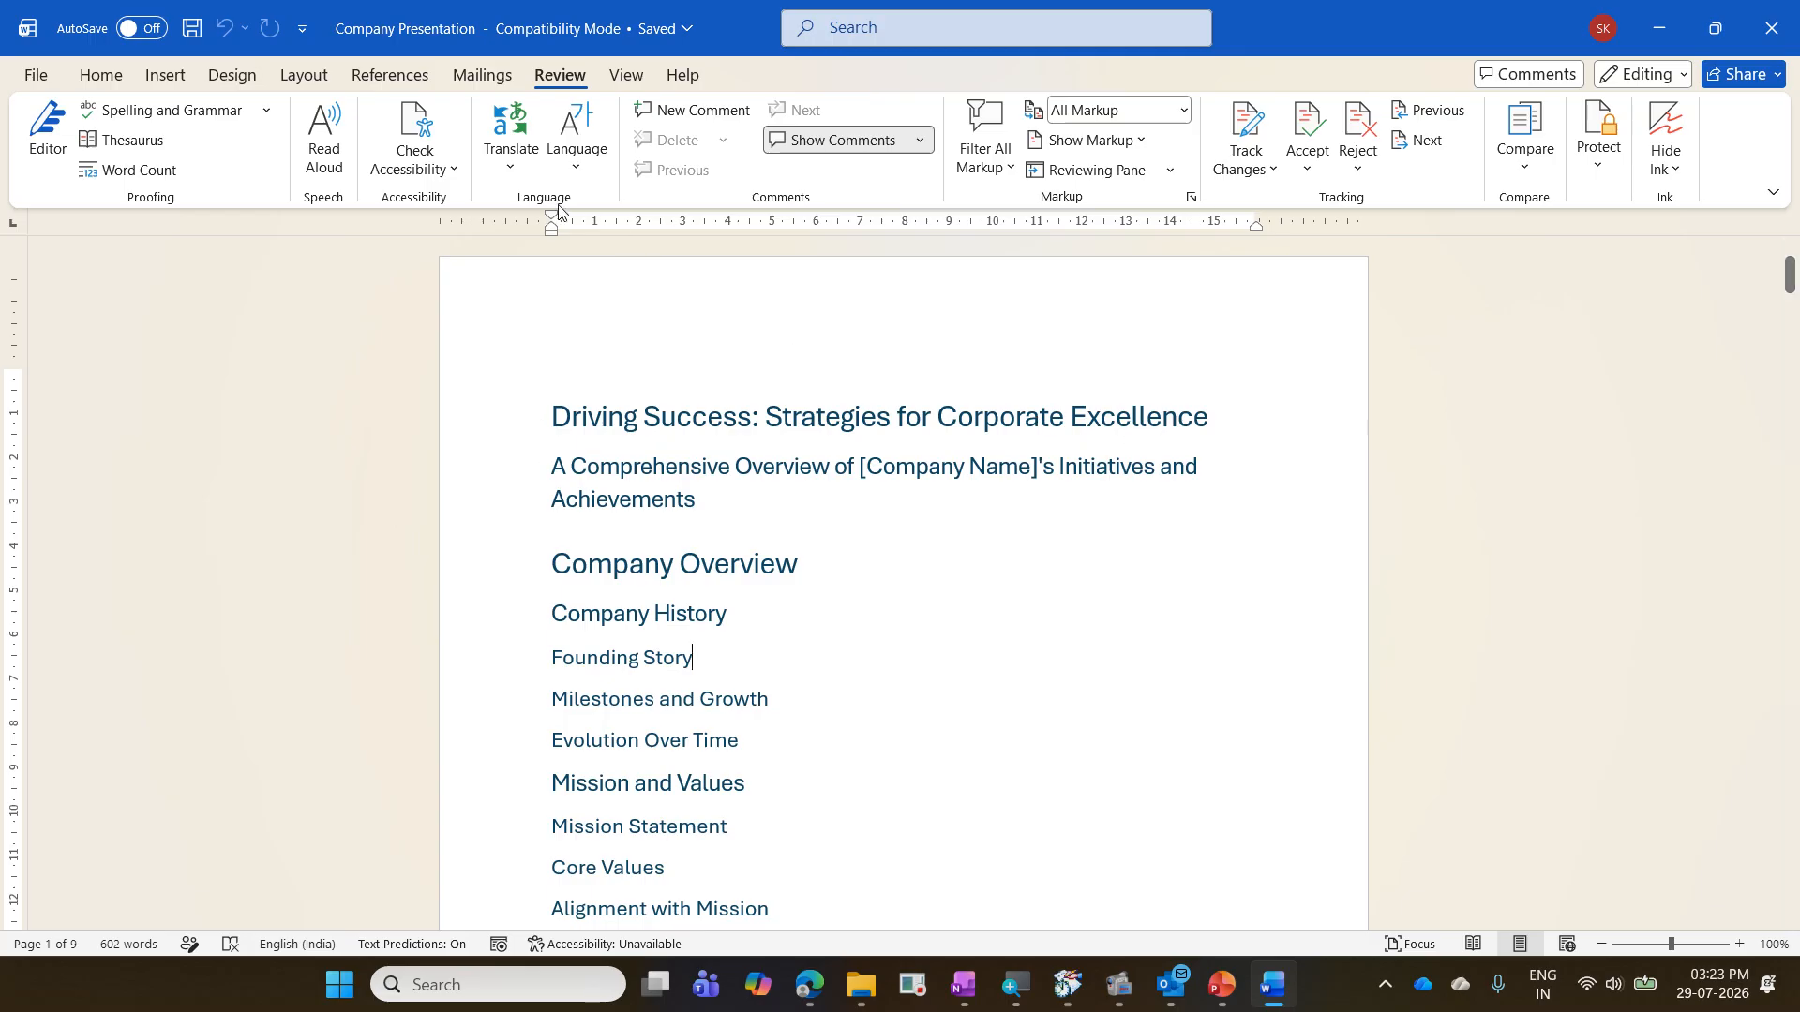
# - View the Quick Access Toolbar's list of ready-made commands, open More Commands, and close the settings without changes
pyautogui.click(300, 44)
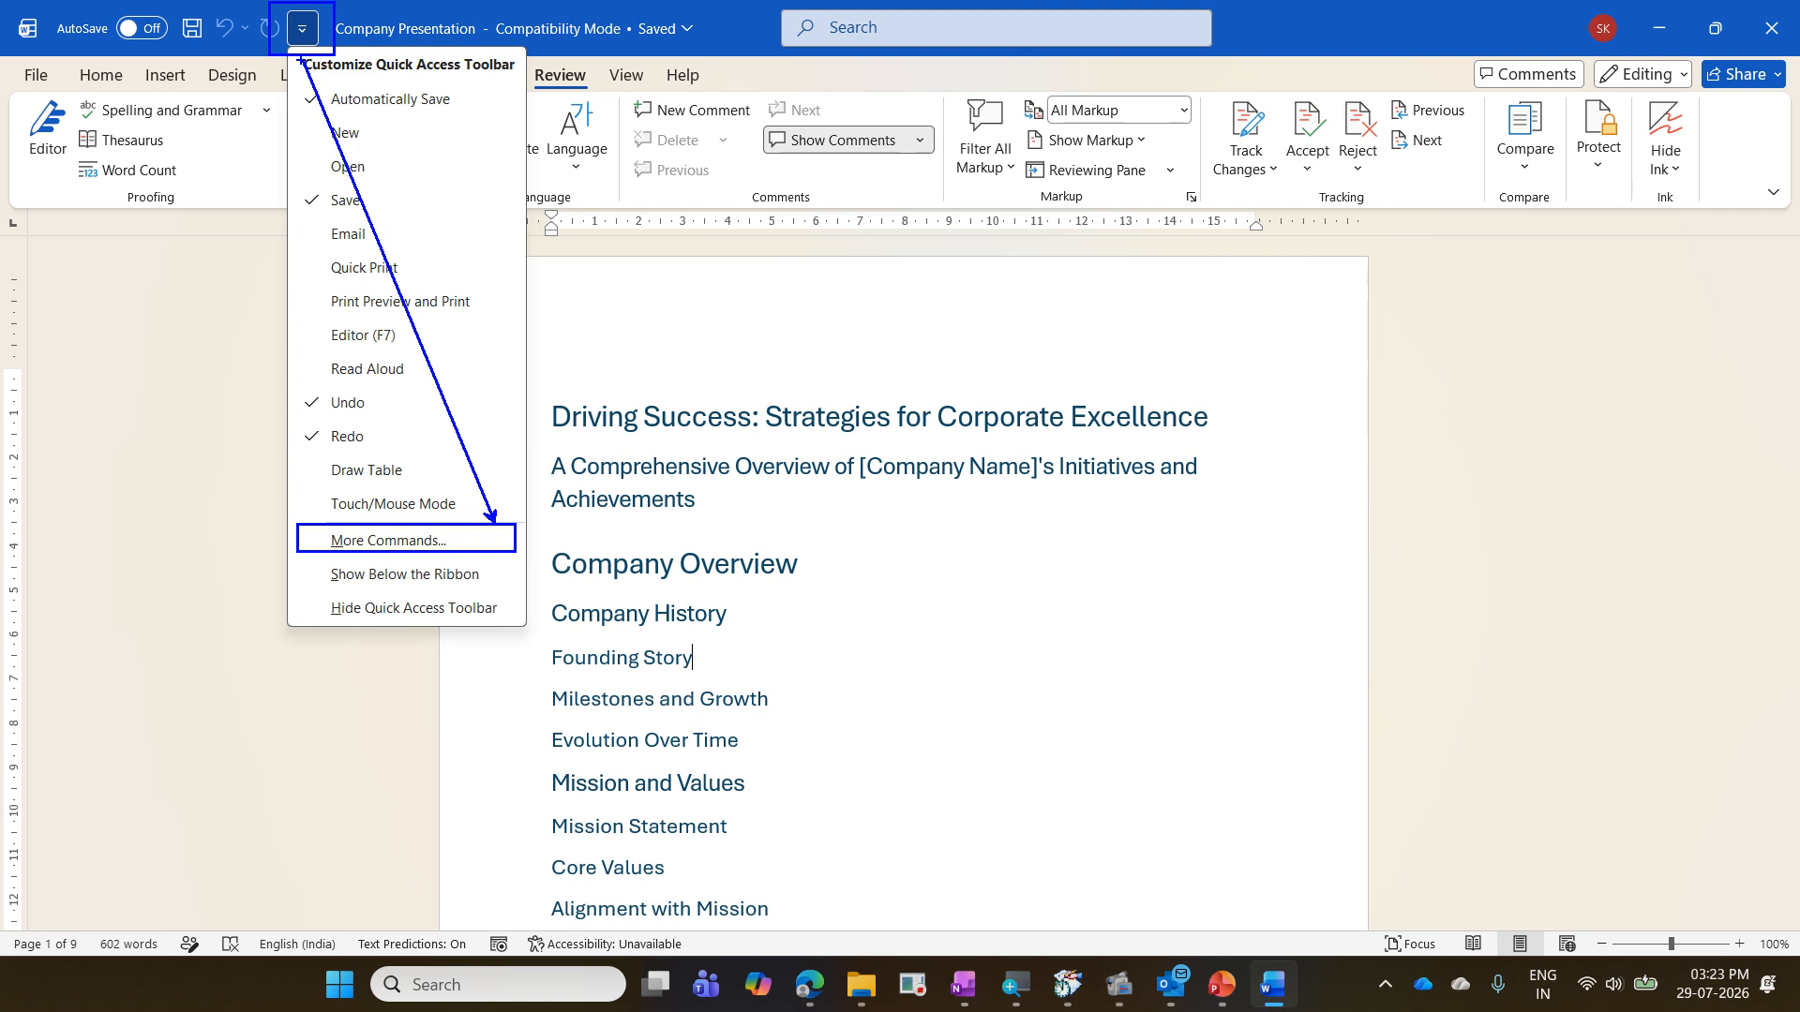
pyautogui.press('Escape')
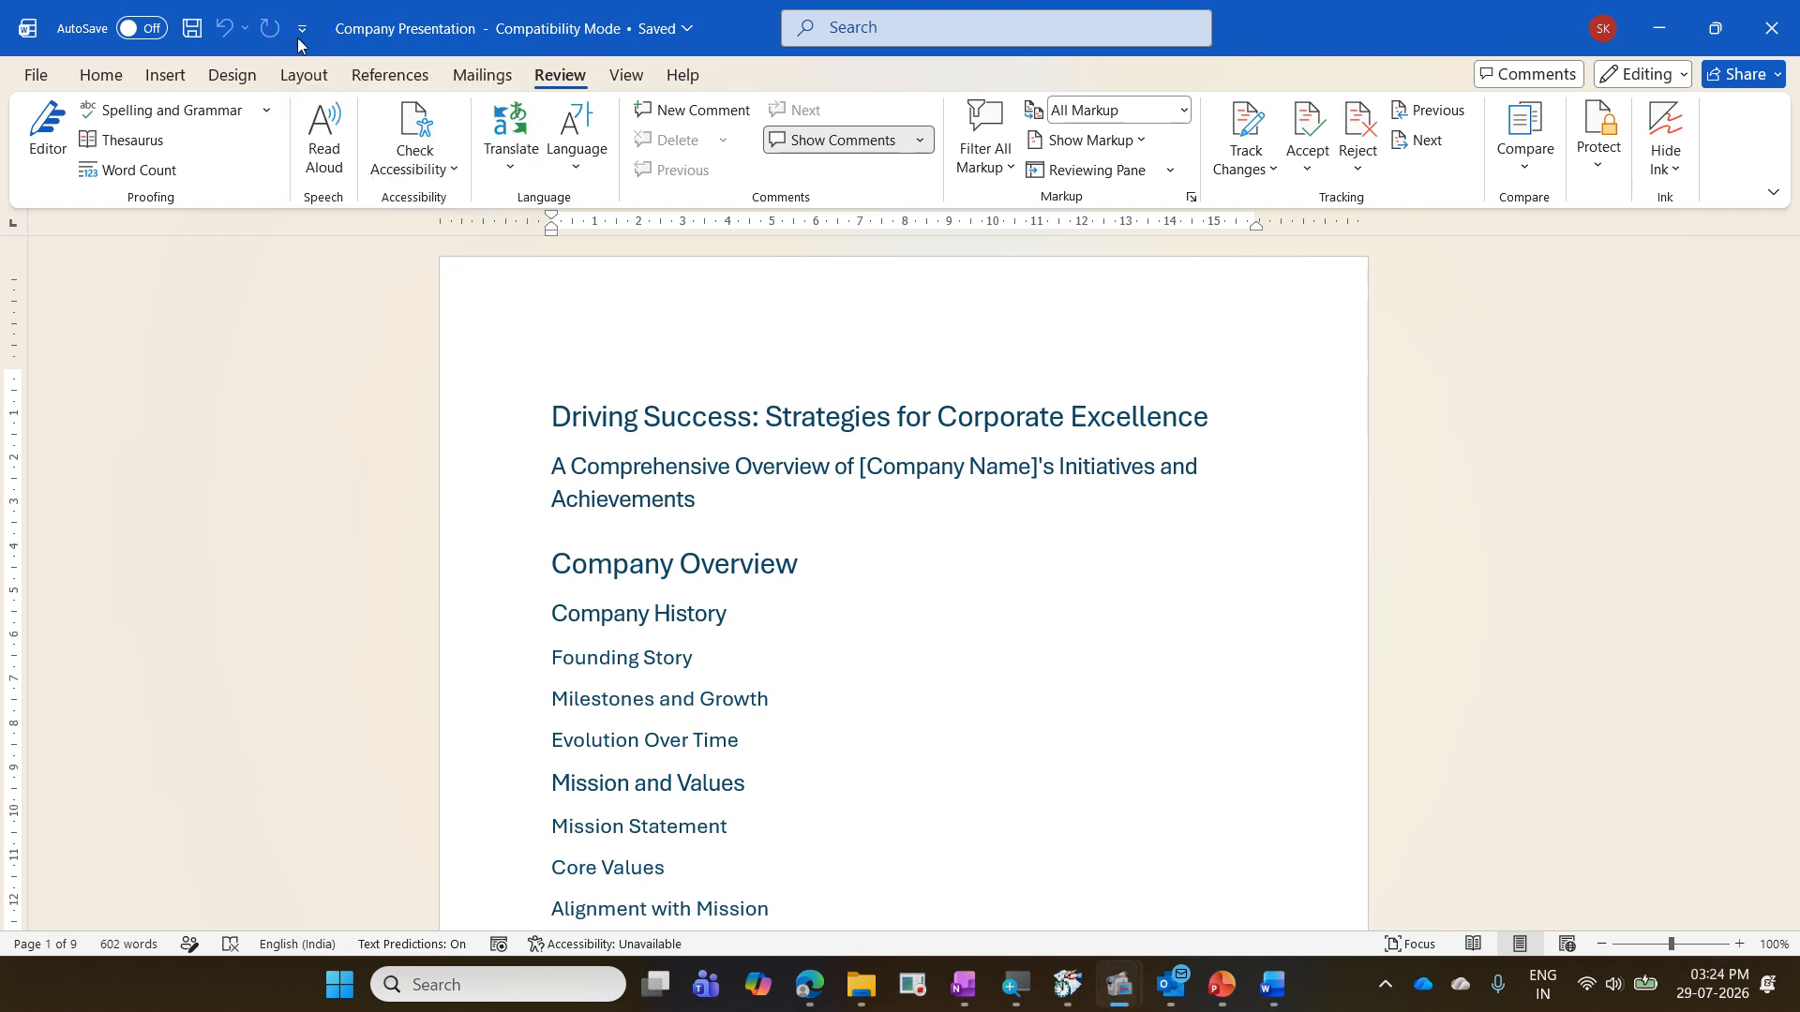
pyautogui.click(300, 30)
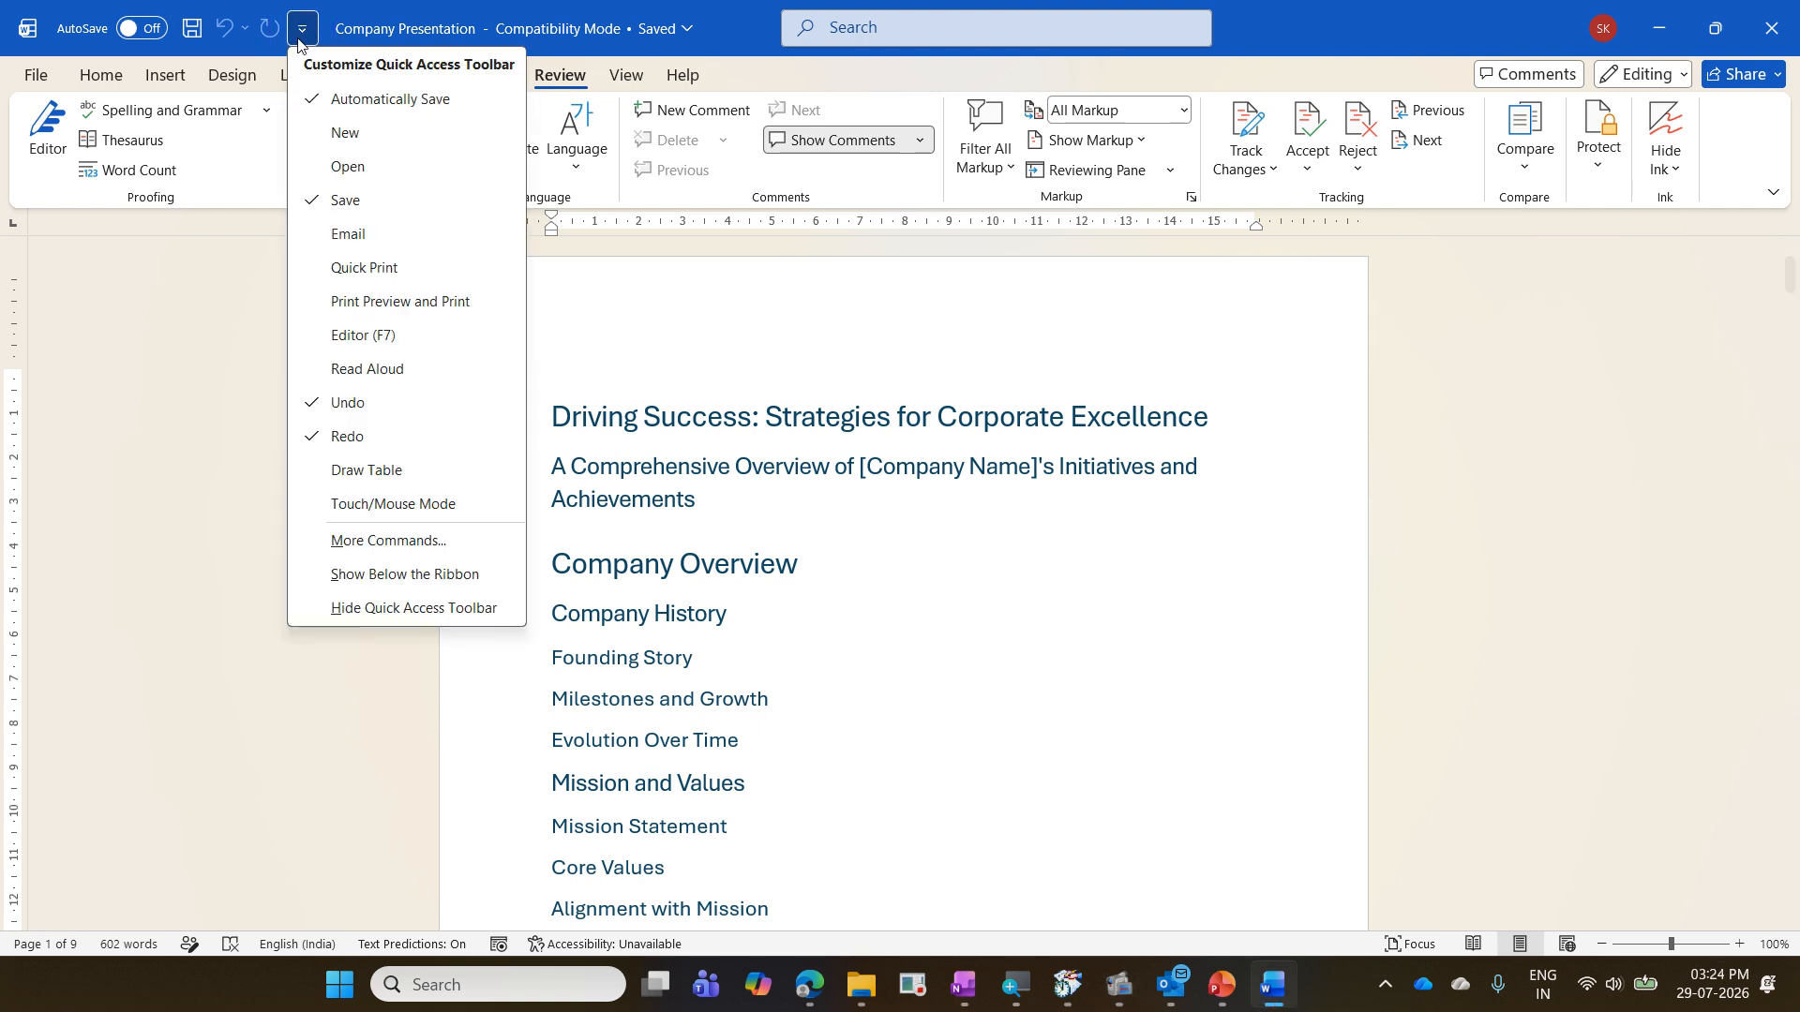
pyautogui.click(447, 535)
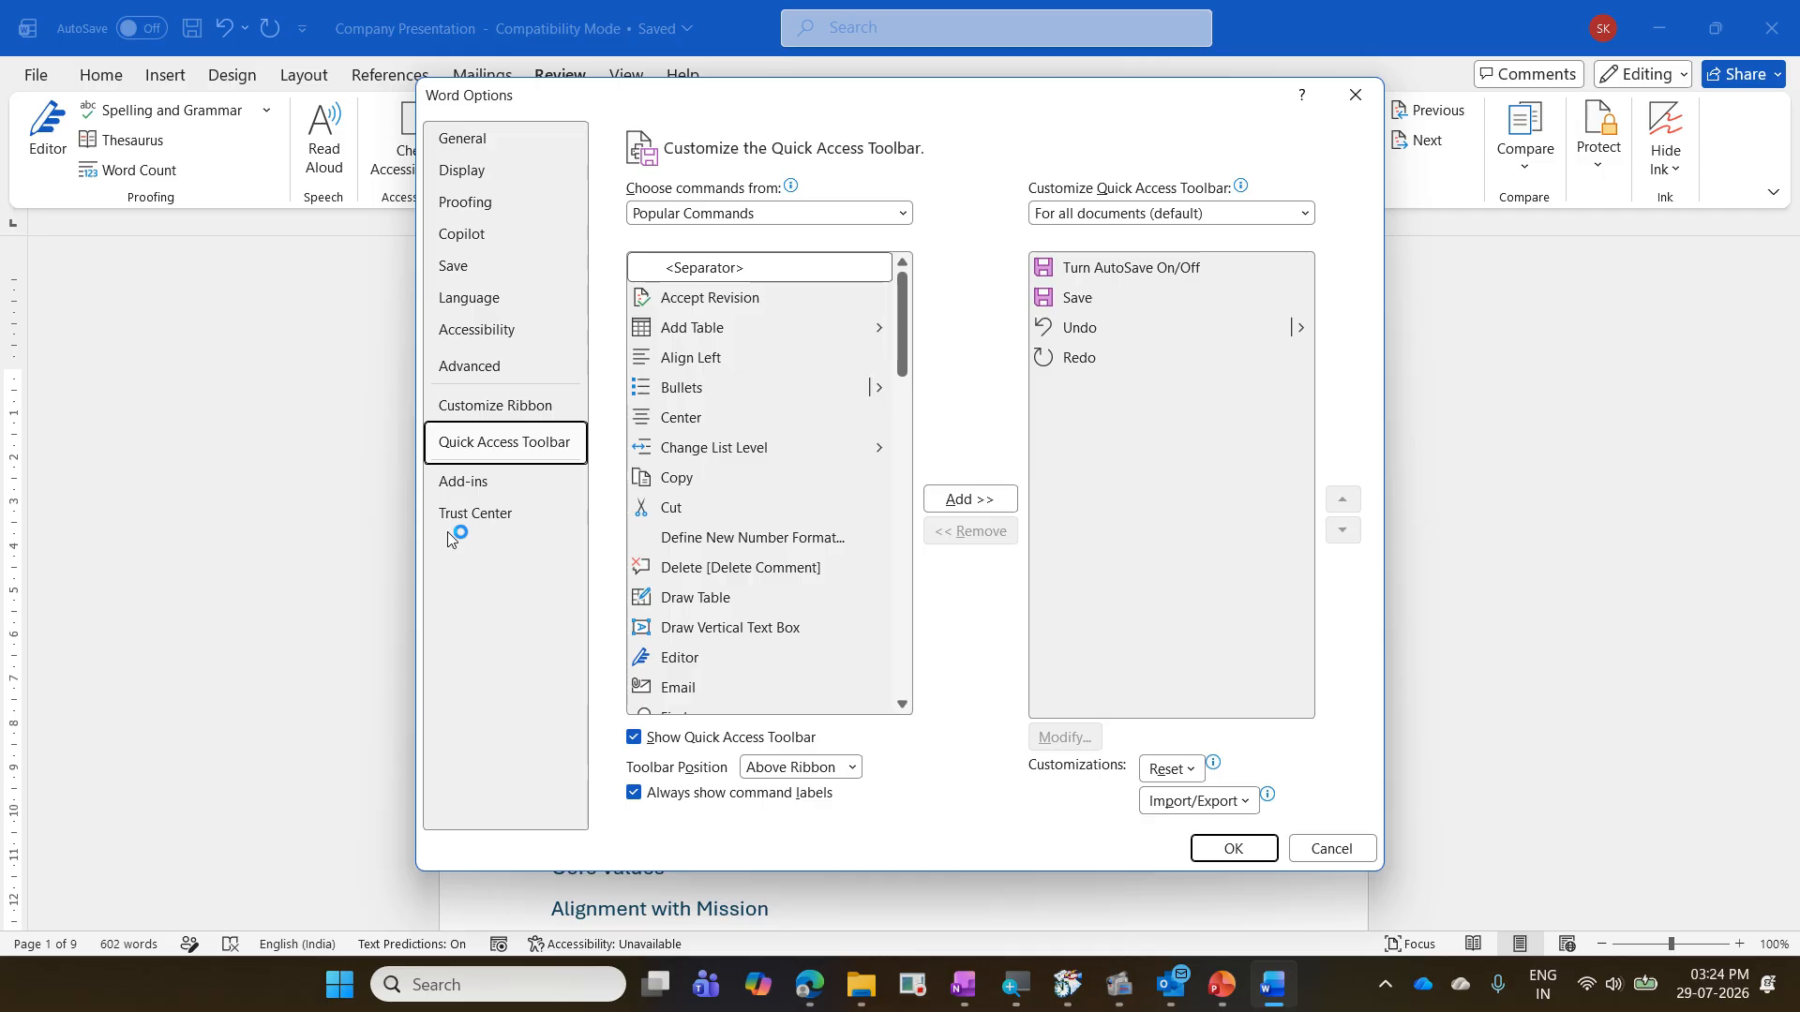
pyautogui.press('Escape')
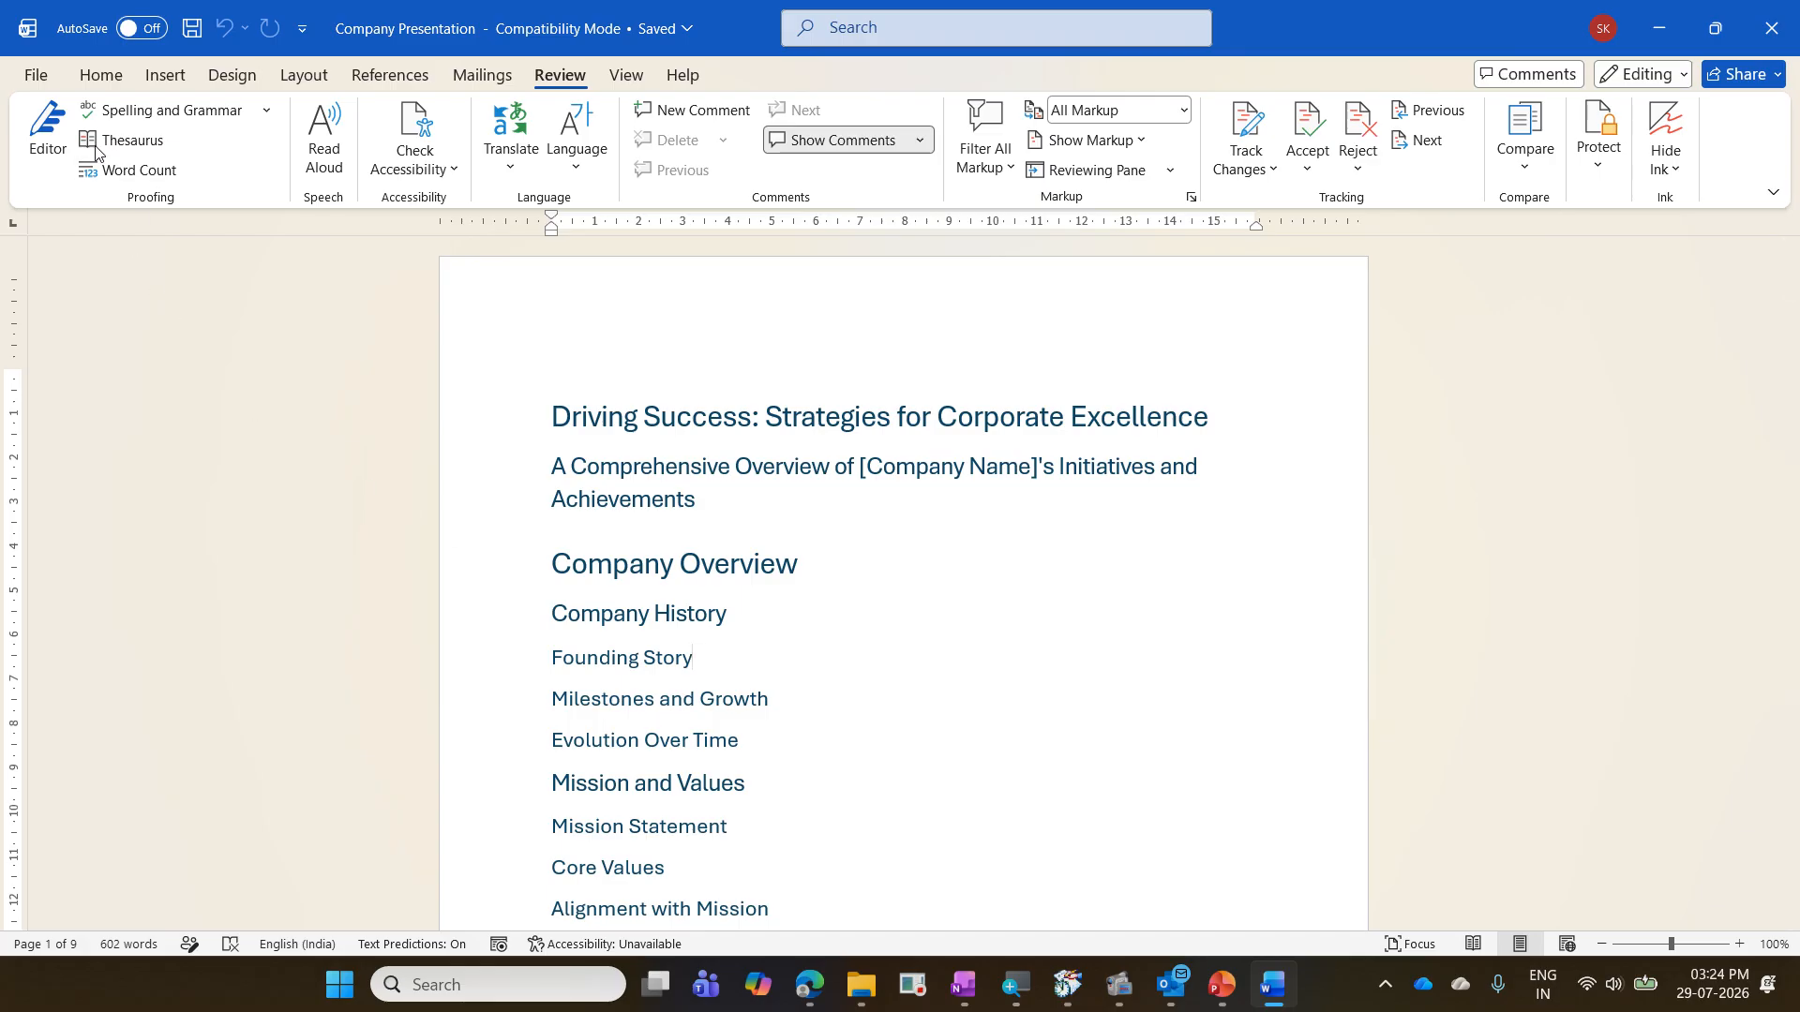
# - Open Word Options, show the Quick Access Toolbar category, and close the dialog without changes
pyautogui.click(38, 77)
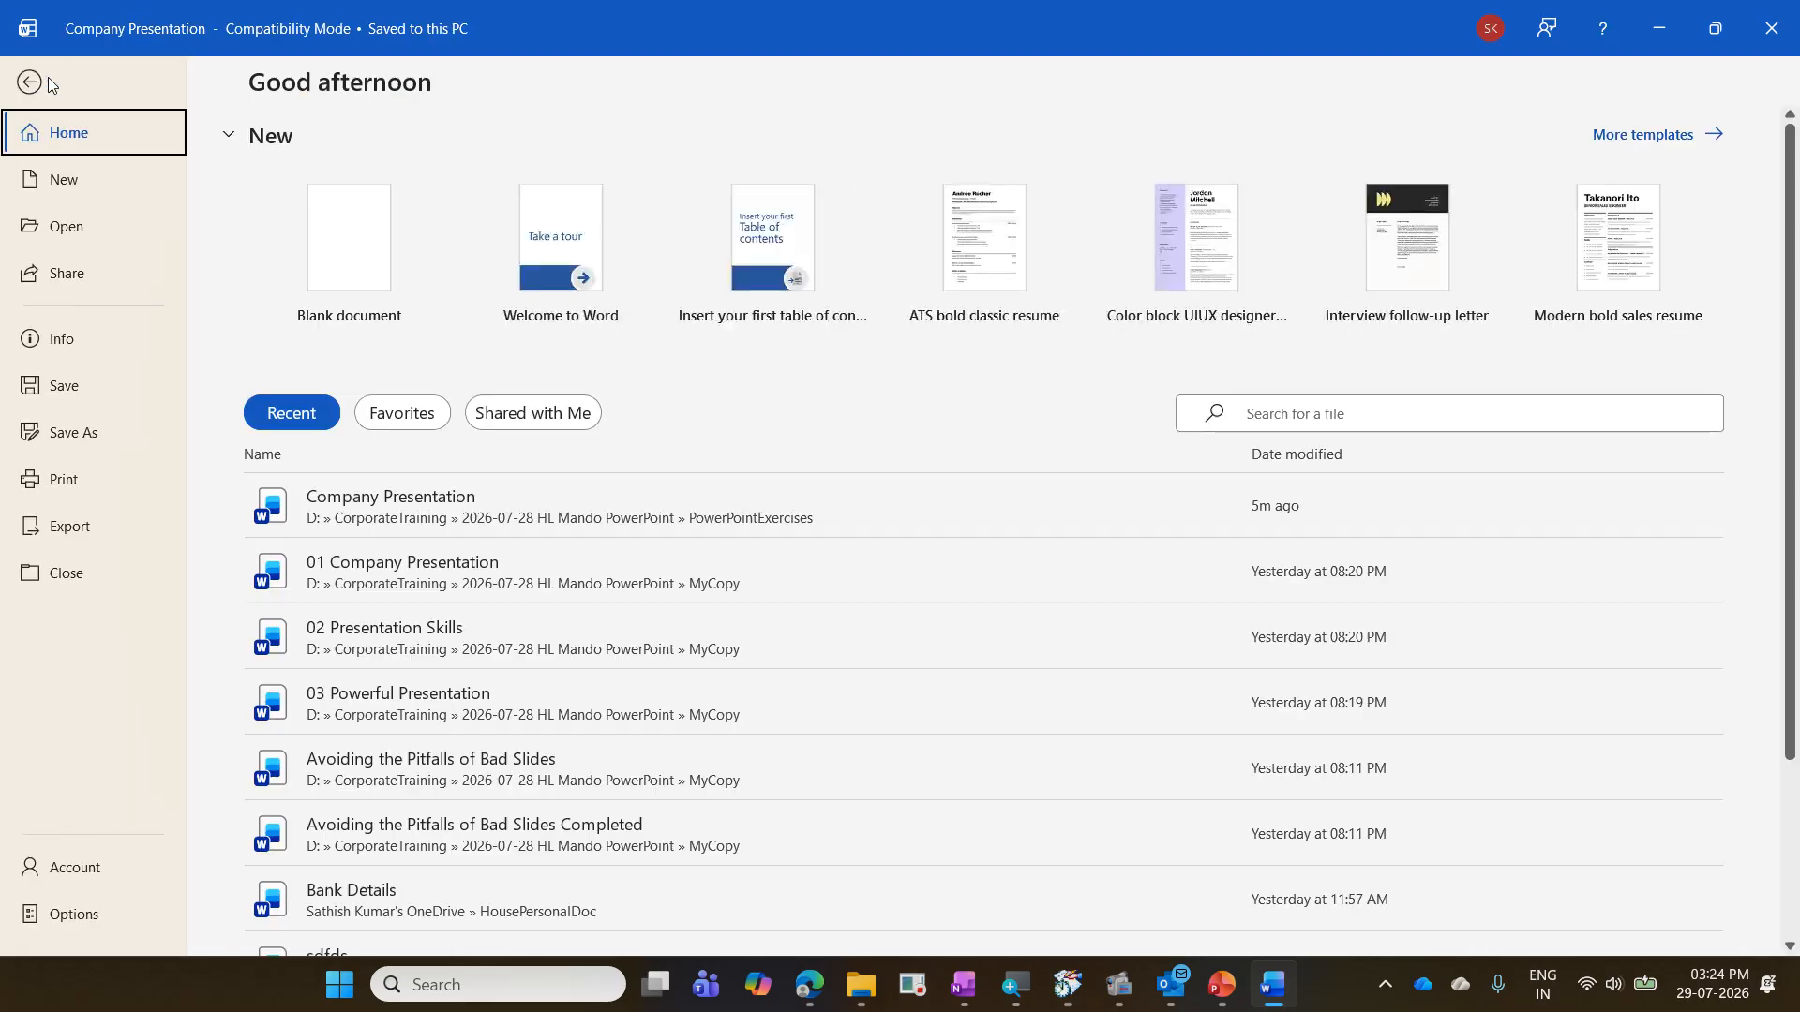
pyautogui.click(120, 915)
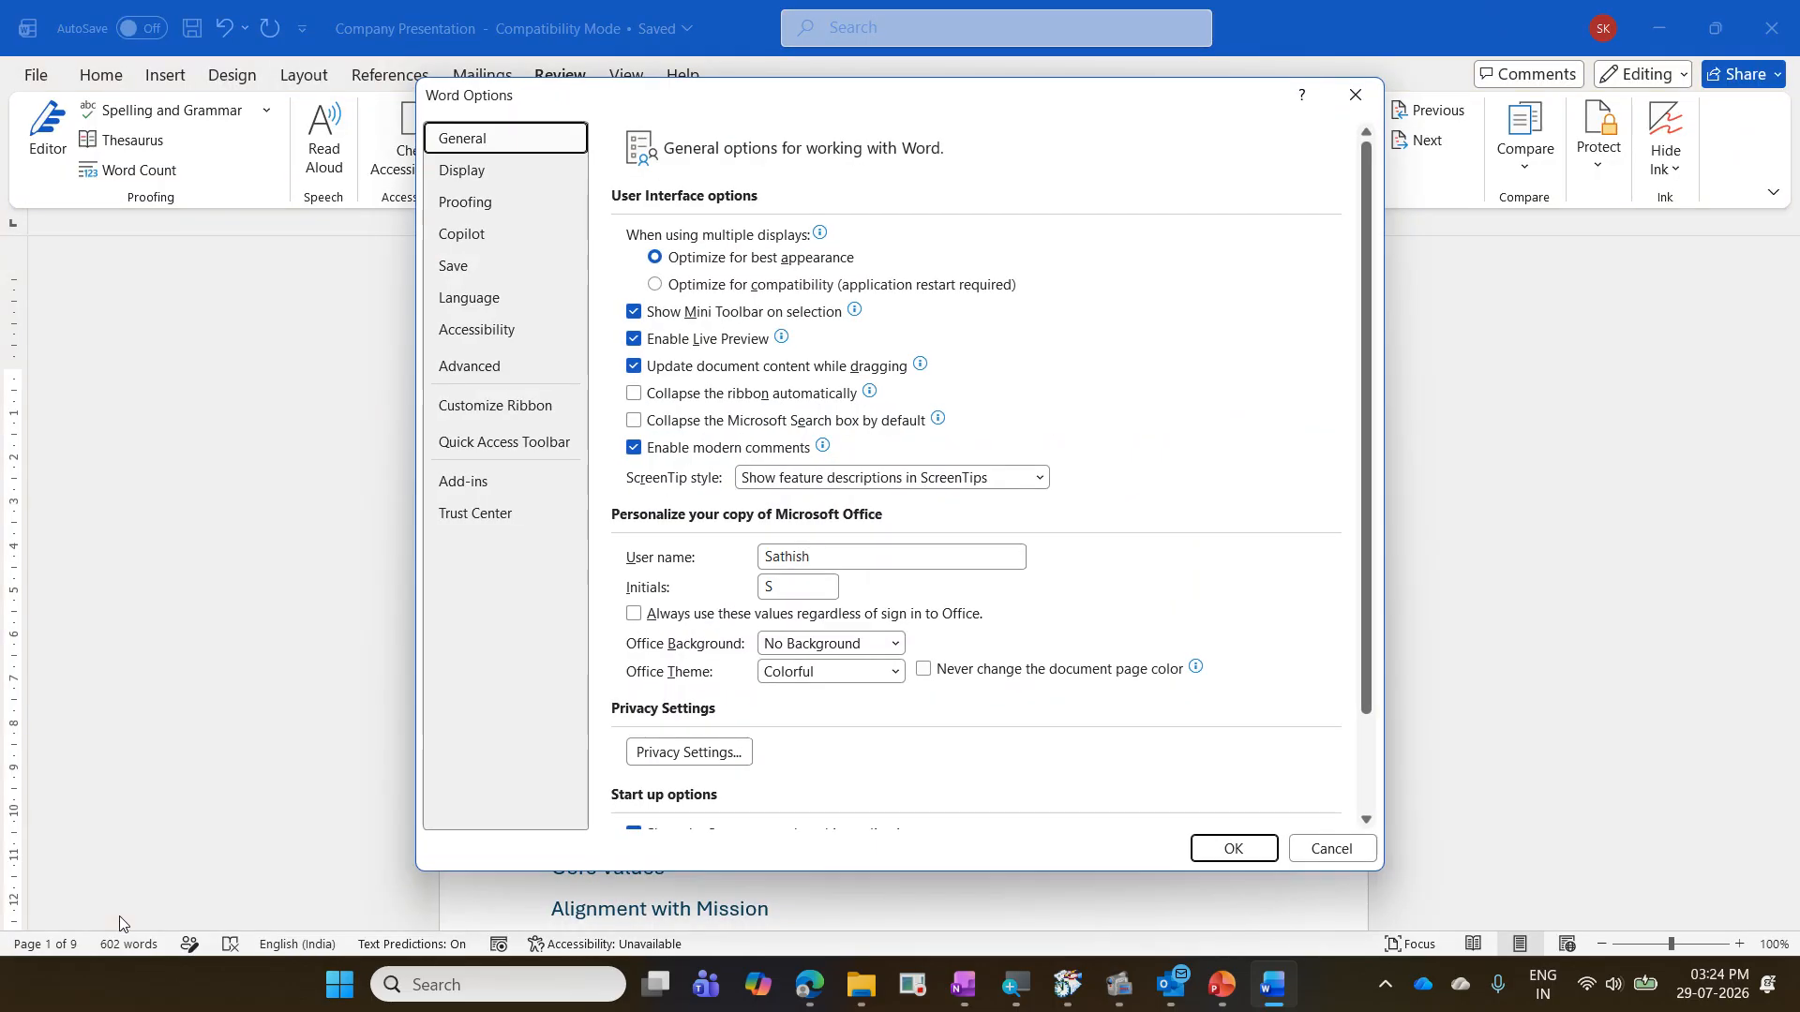
pyautogui.click(526, 459)
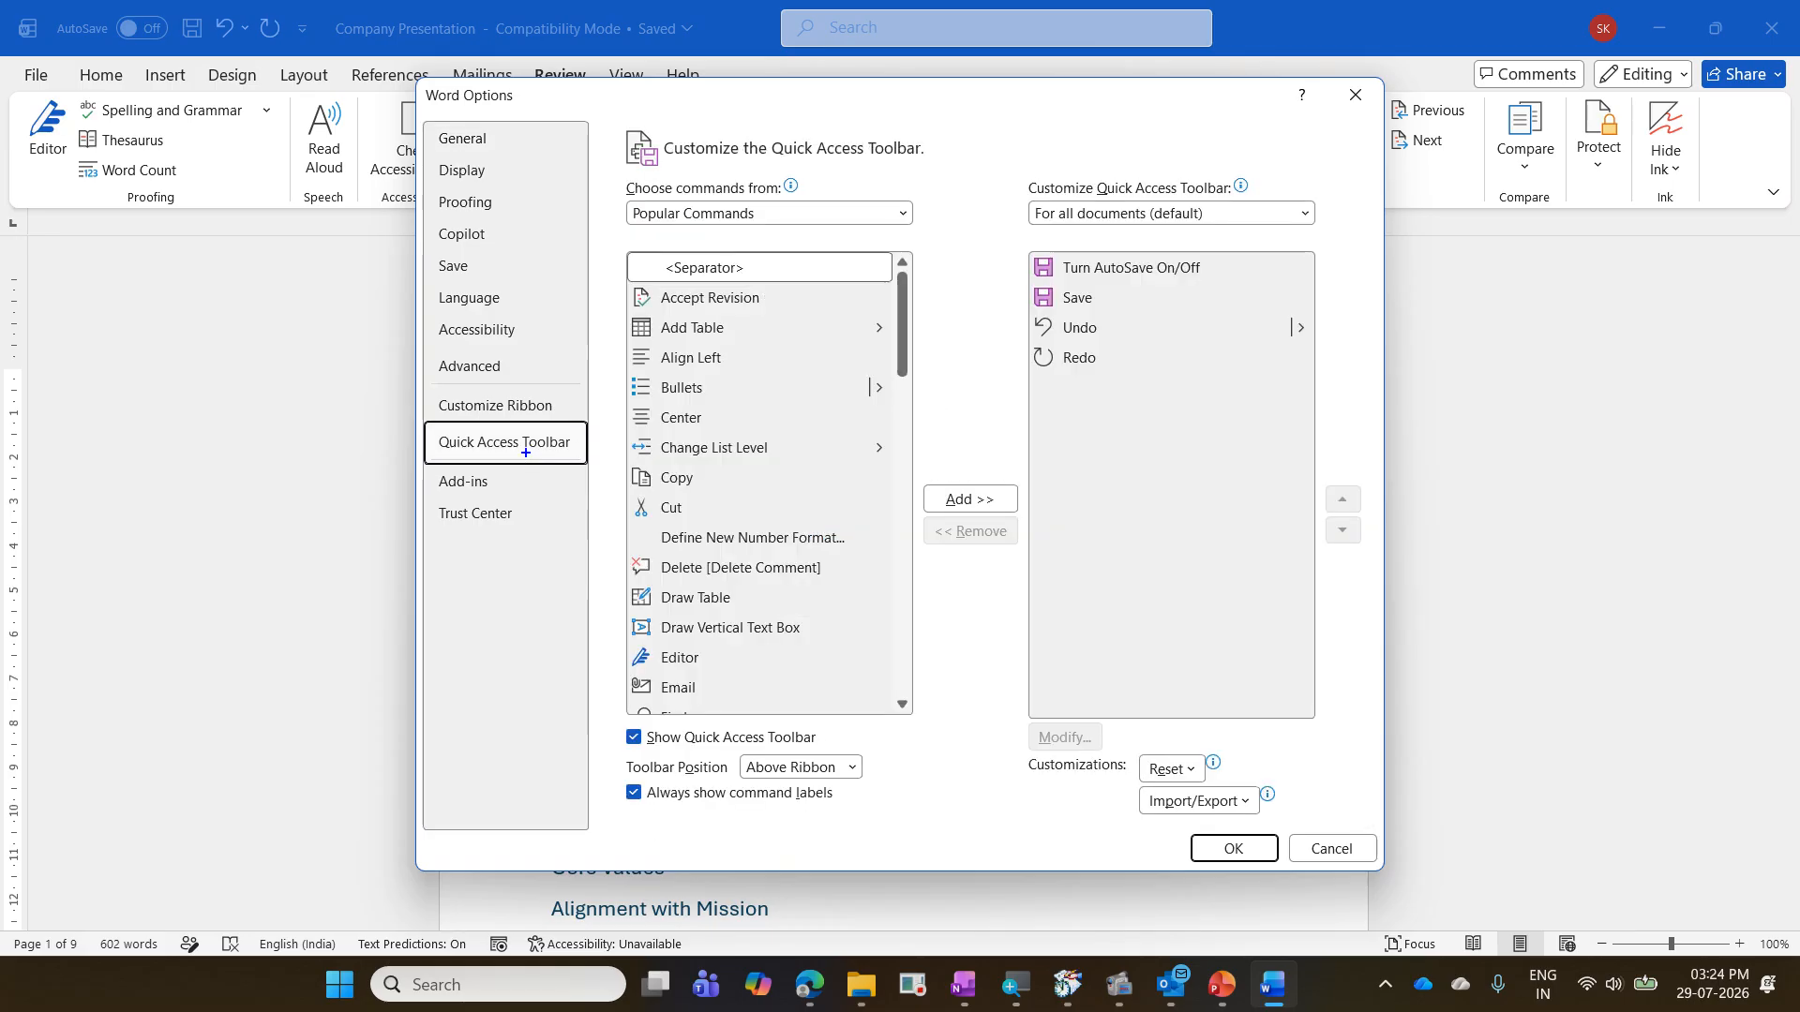
pyautogui.moveTo(418, 419); pyautogui.dragTo(589, 474)
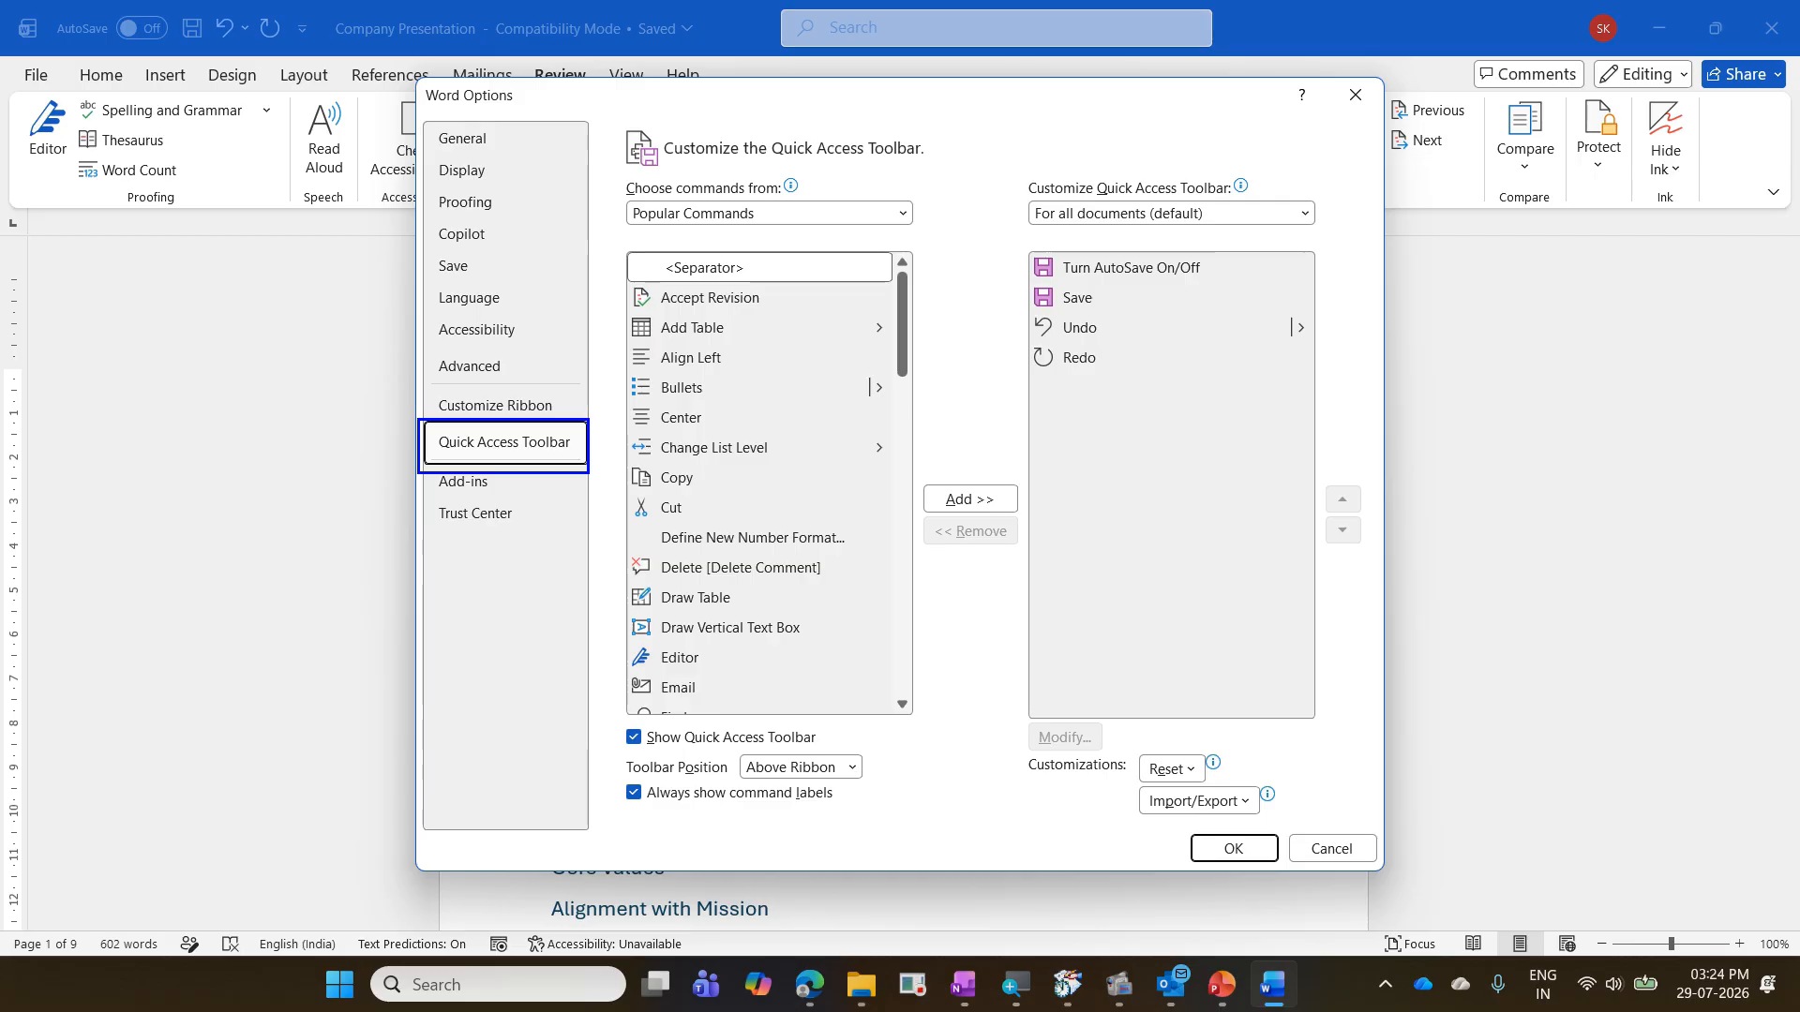
pyautogui.press('Escape')
pyautogui.press('Escape')
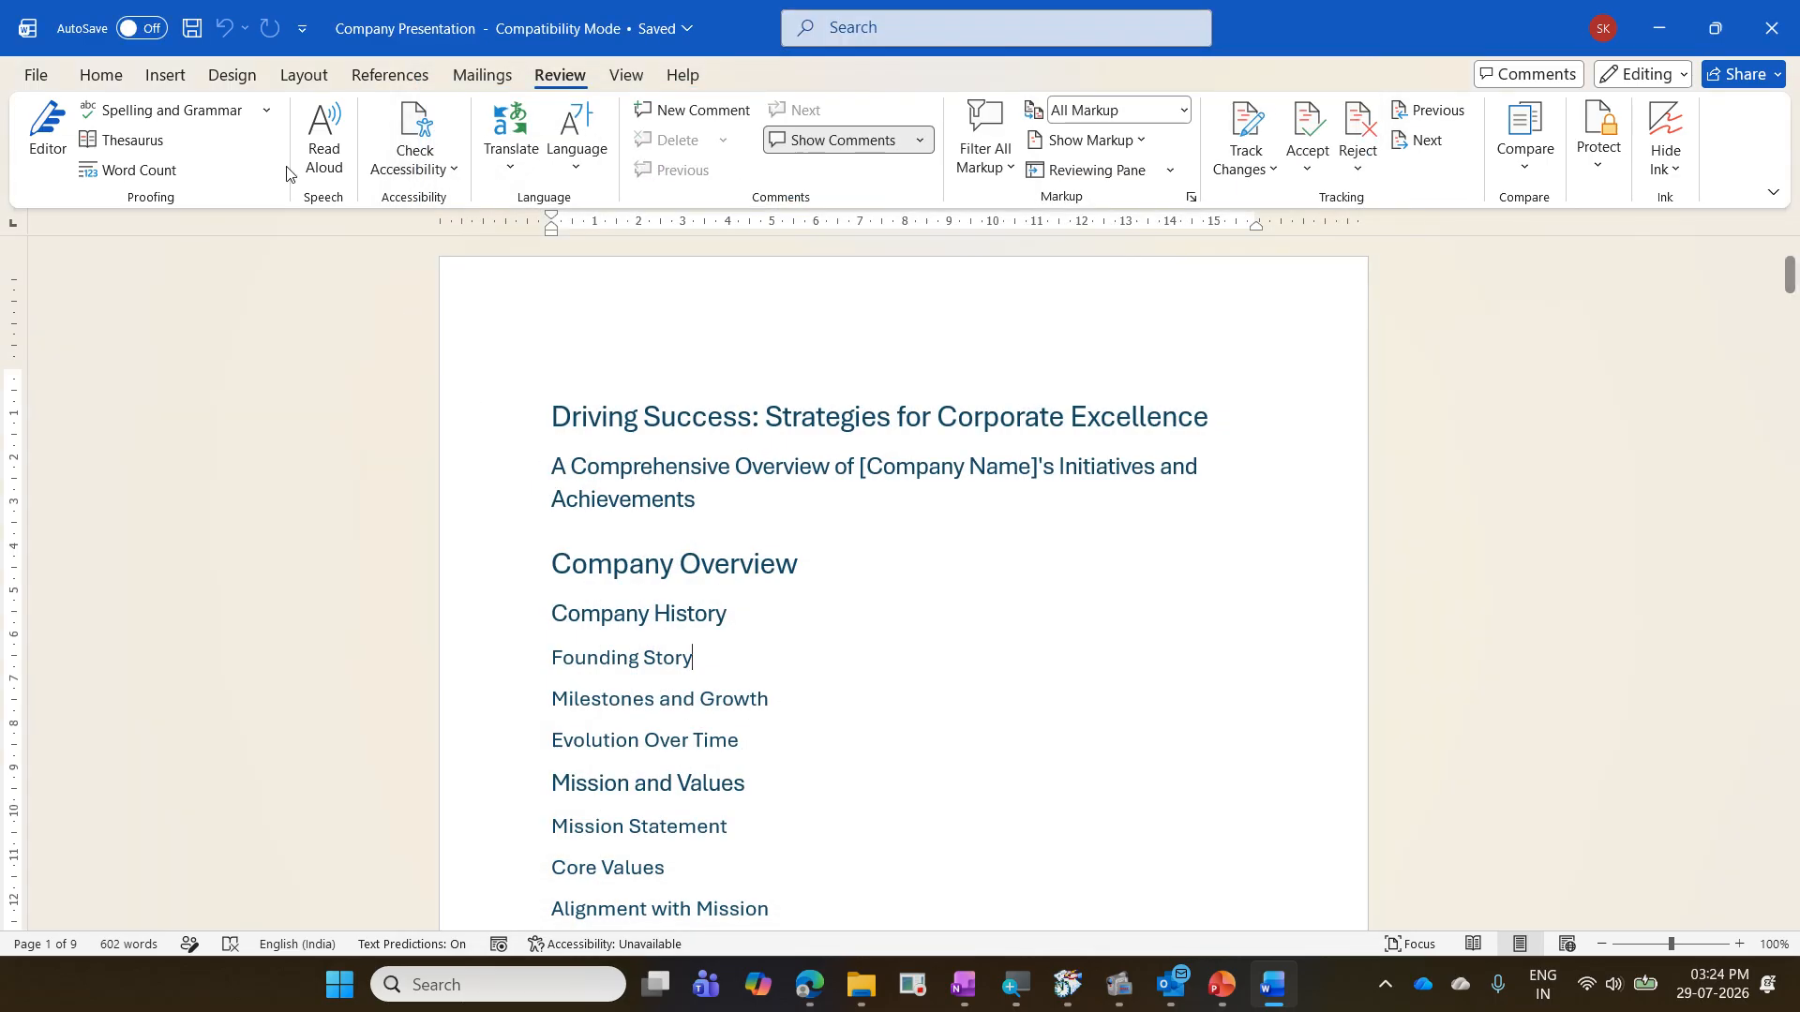
# - Reopen the Quick Access Toolbar customization settings directly from the toolbar and close them without changes
pyautogui.rightClick(210, 32)
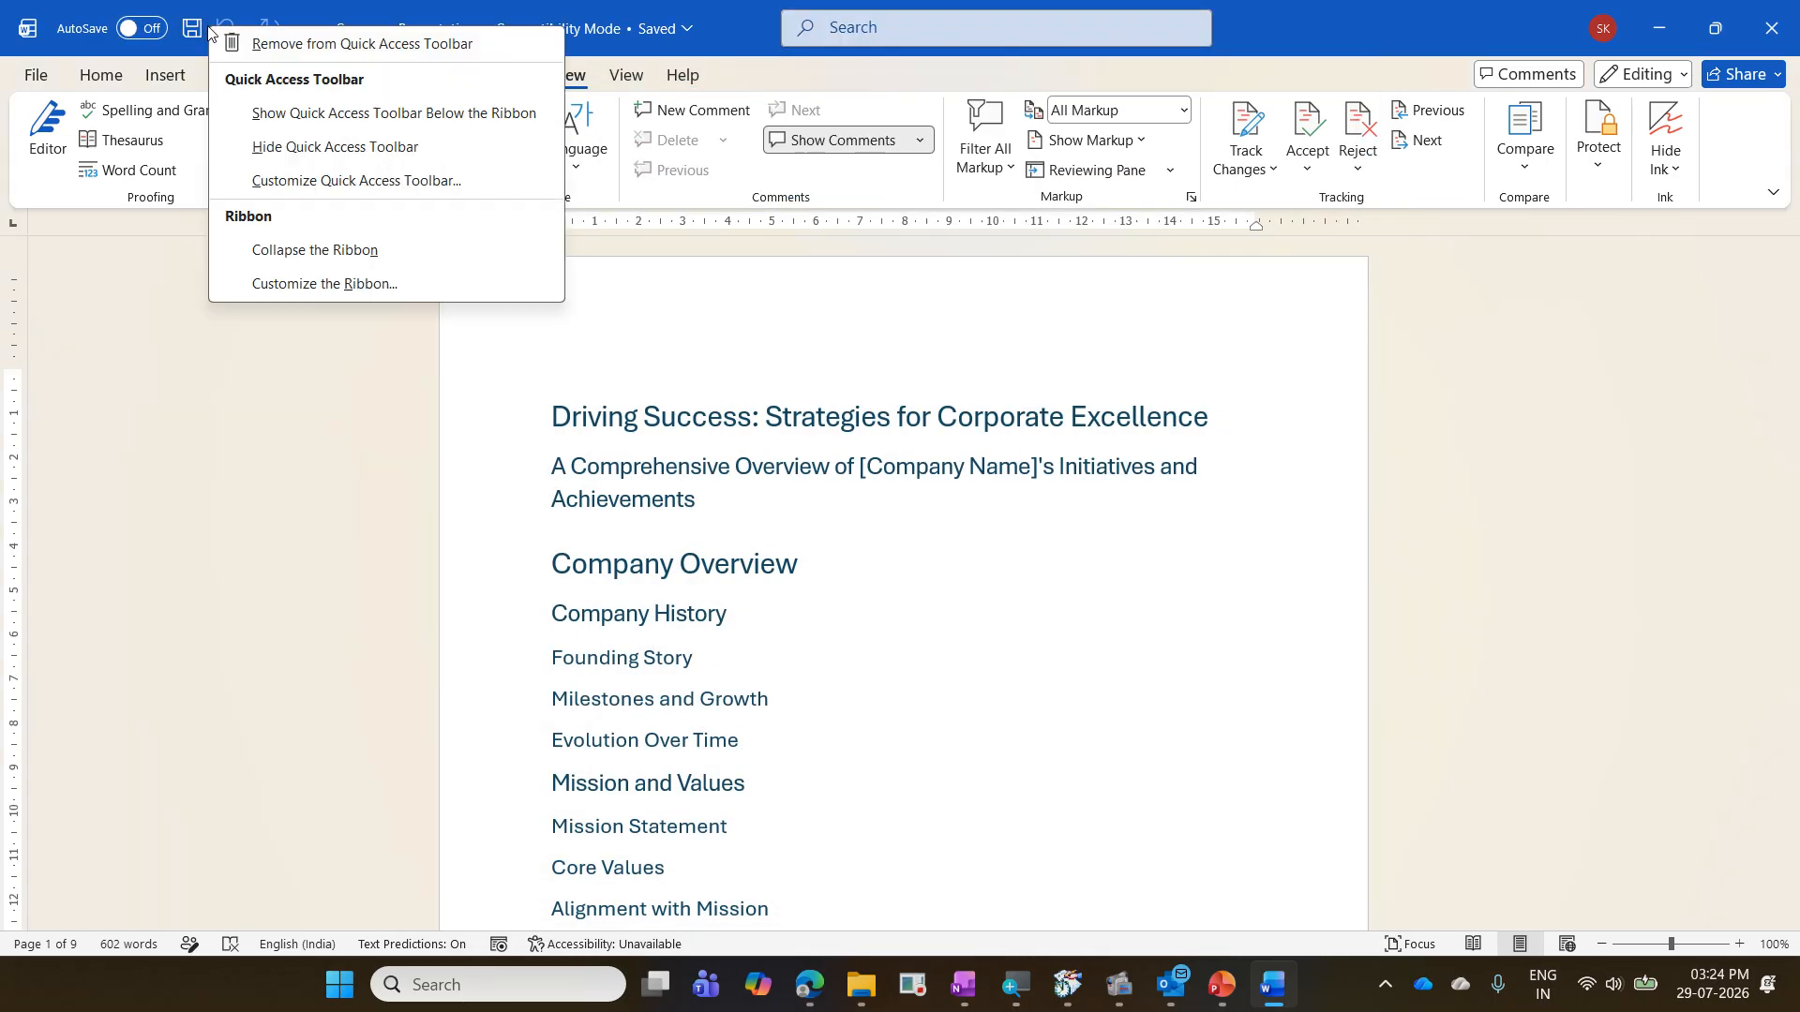
pyautogui.click(381, 181)
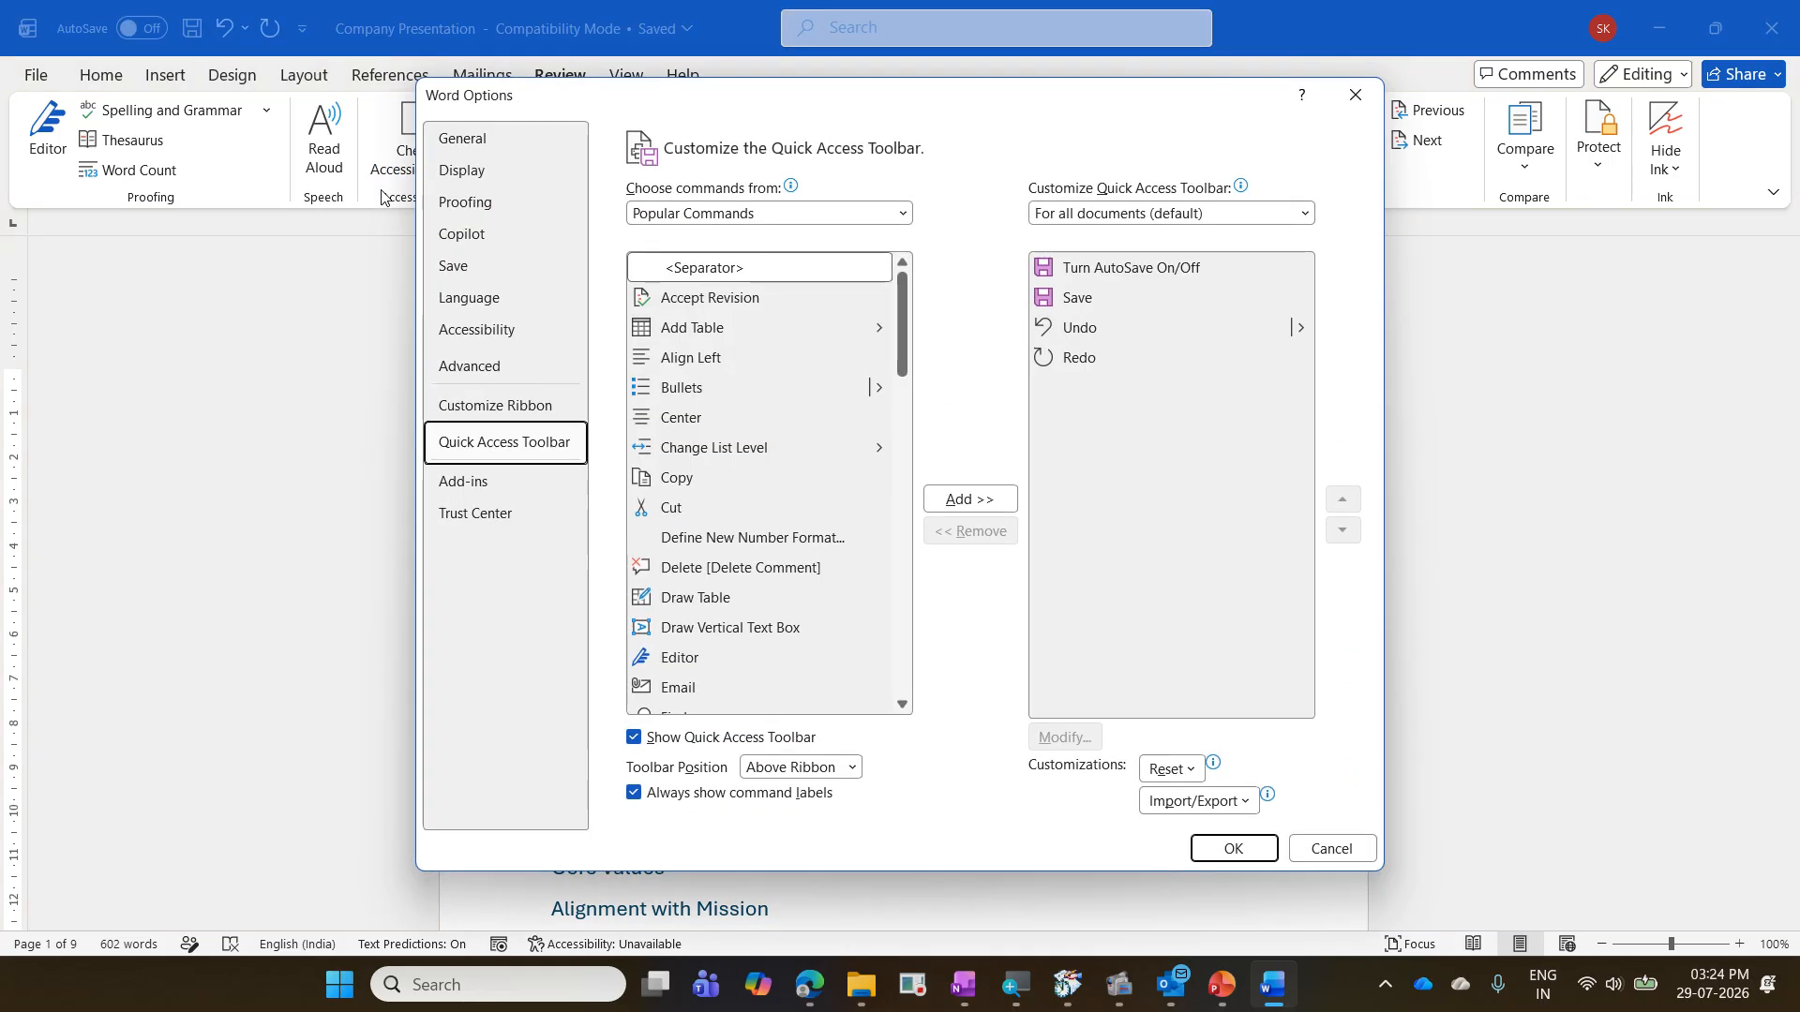
pyautogui.press('Escape')
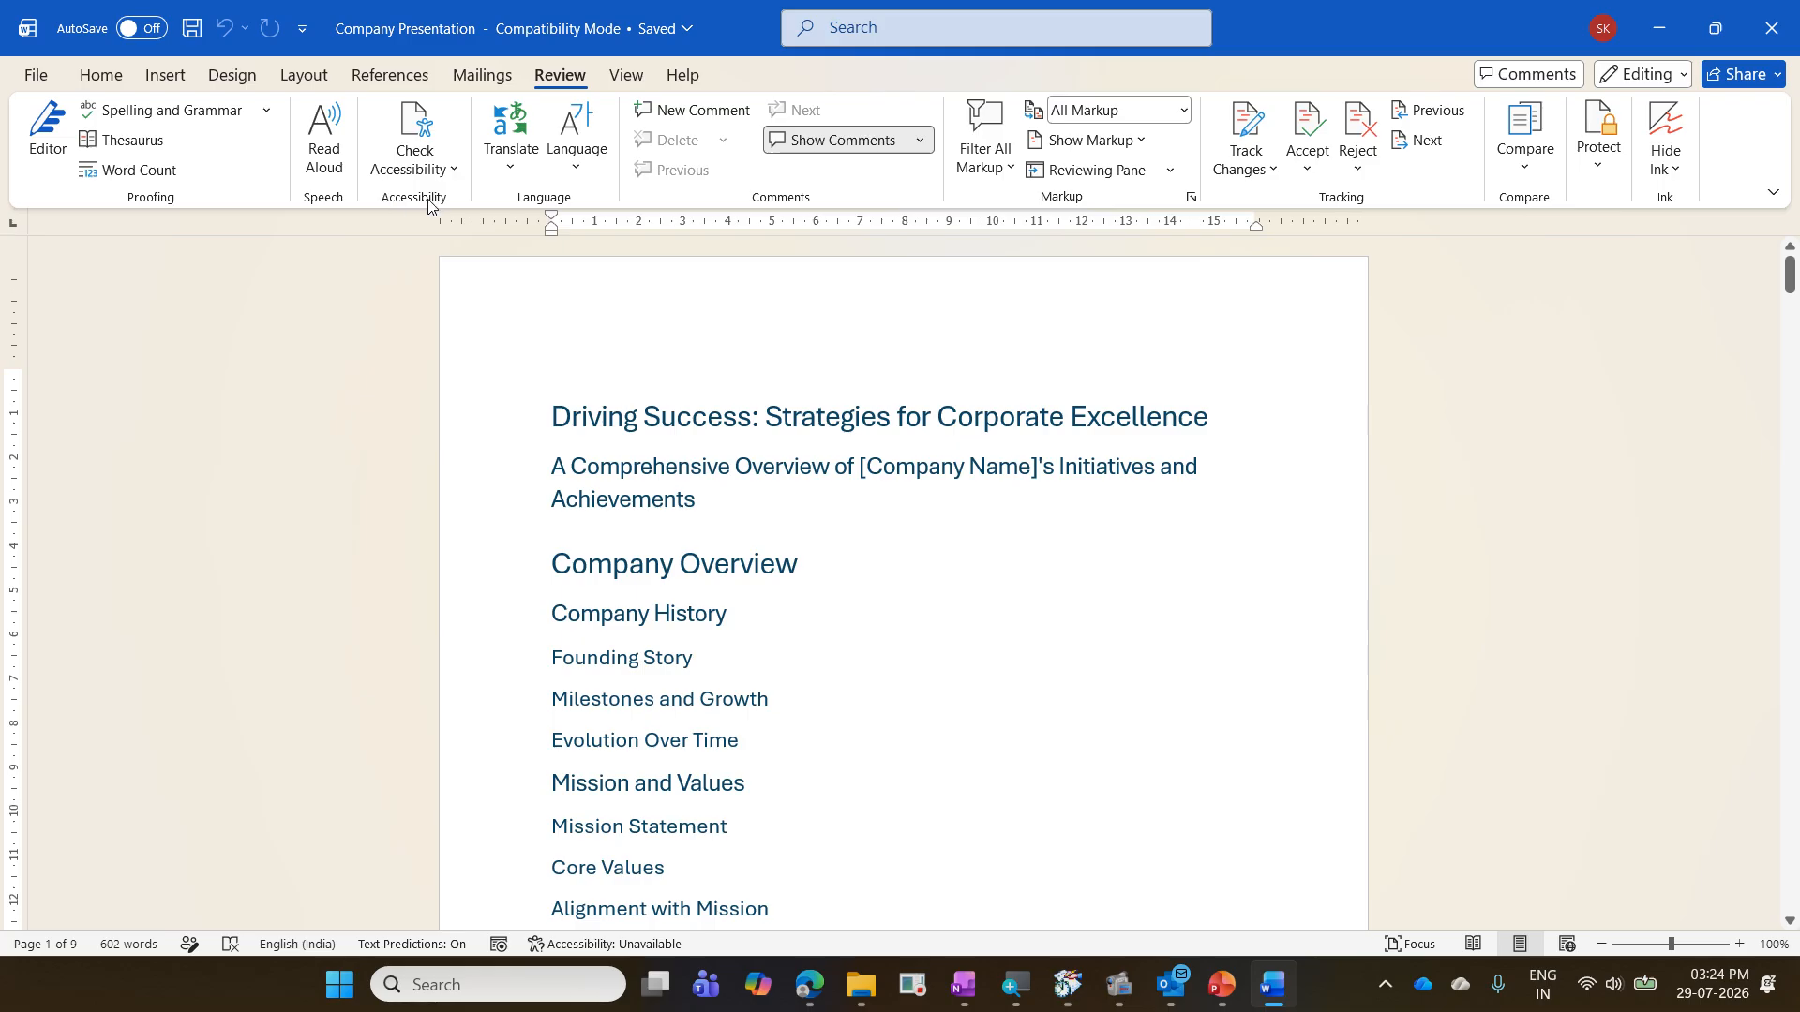
pyautogui.click(305, 36)
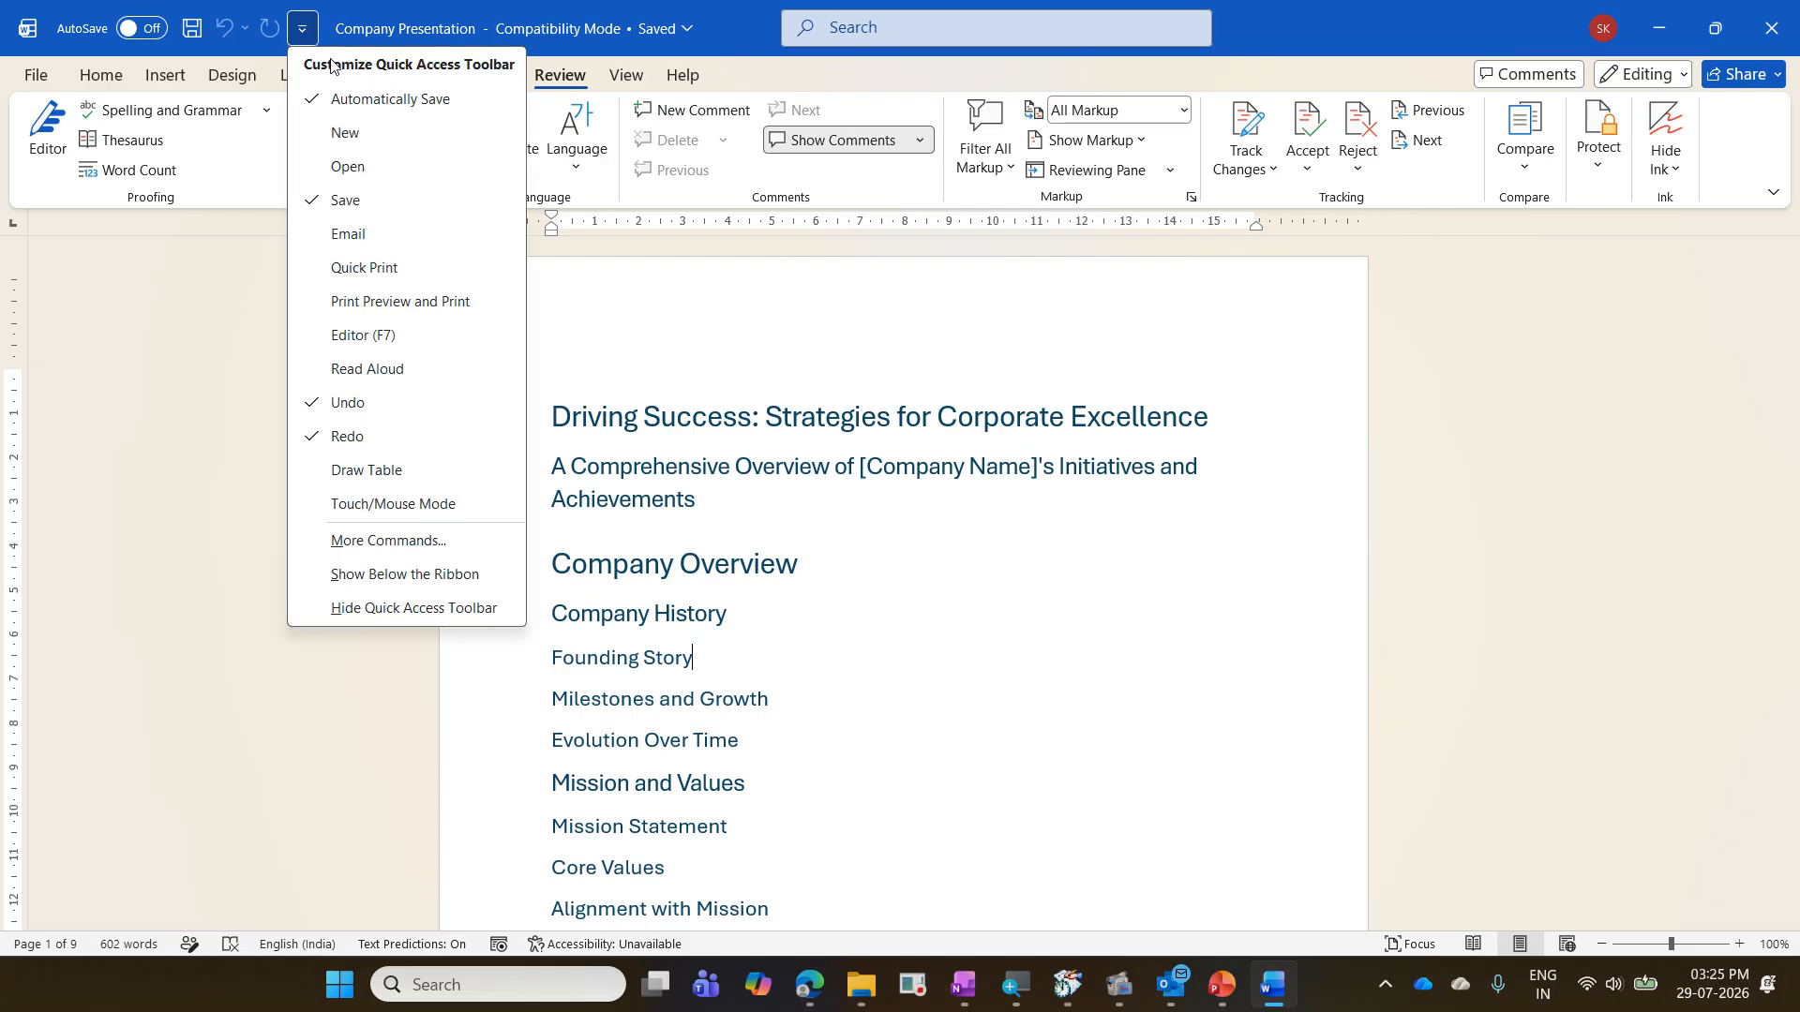
pyautogui.click(453, 542)
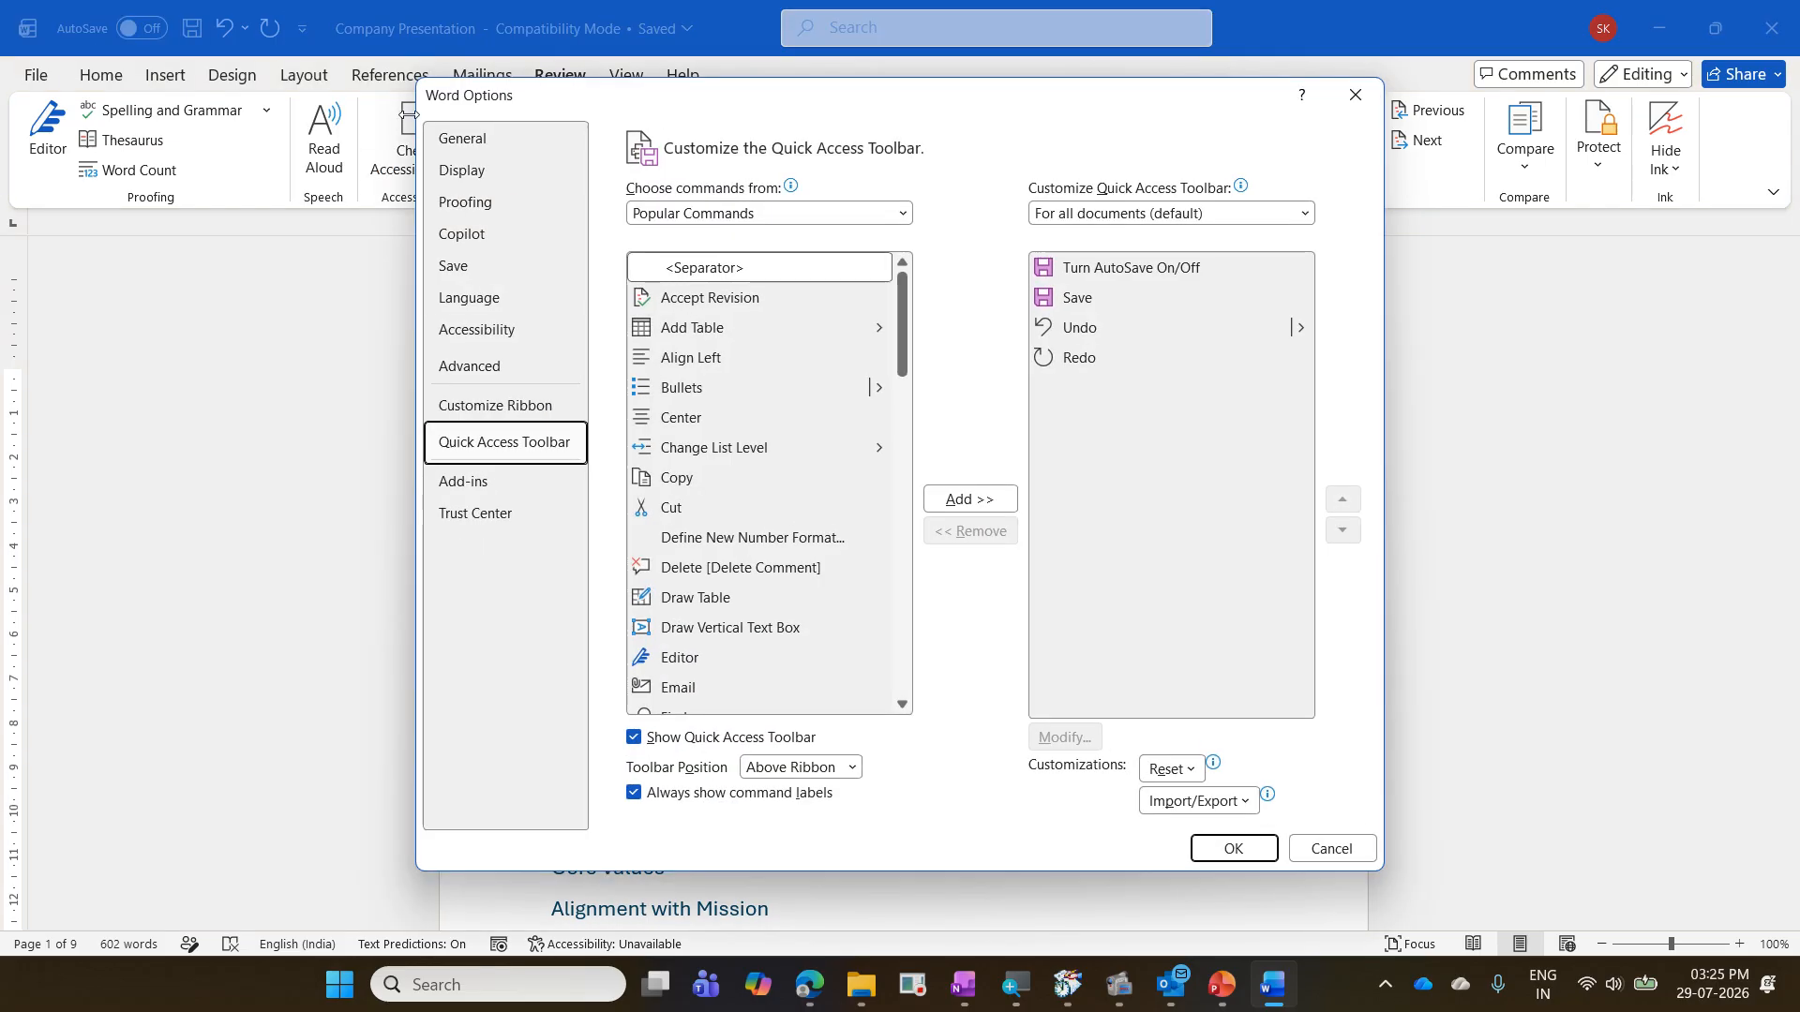
pyautogui.press('Escape')
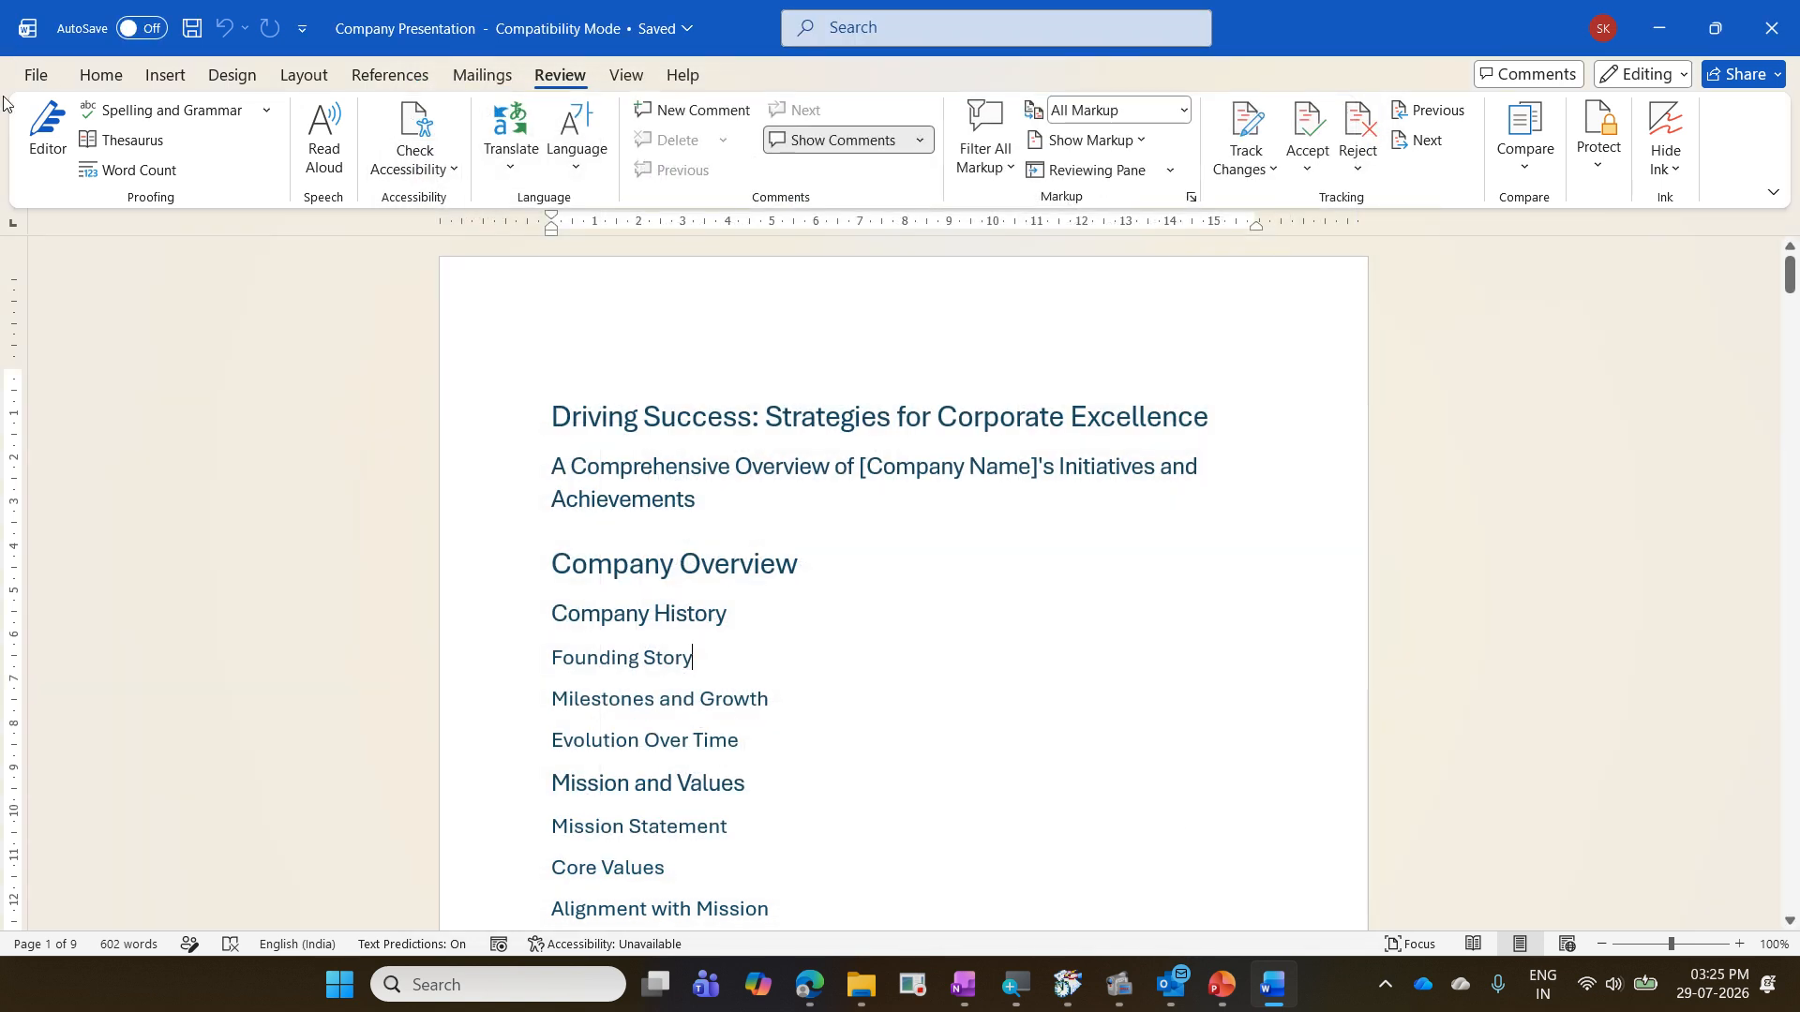
# - Open the Quick Access Toolbar customization in Word Options and list the Commands Not in the Ribbon
pyautogui.click(36, 76)
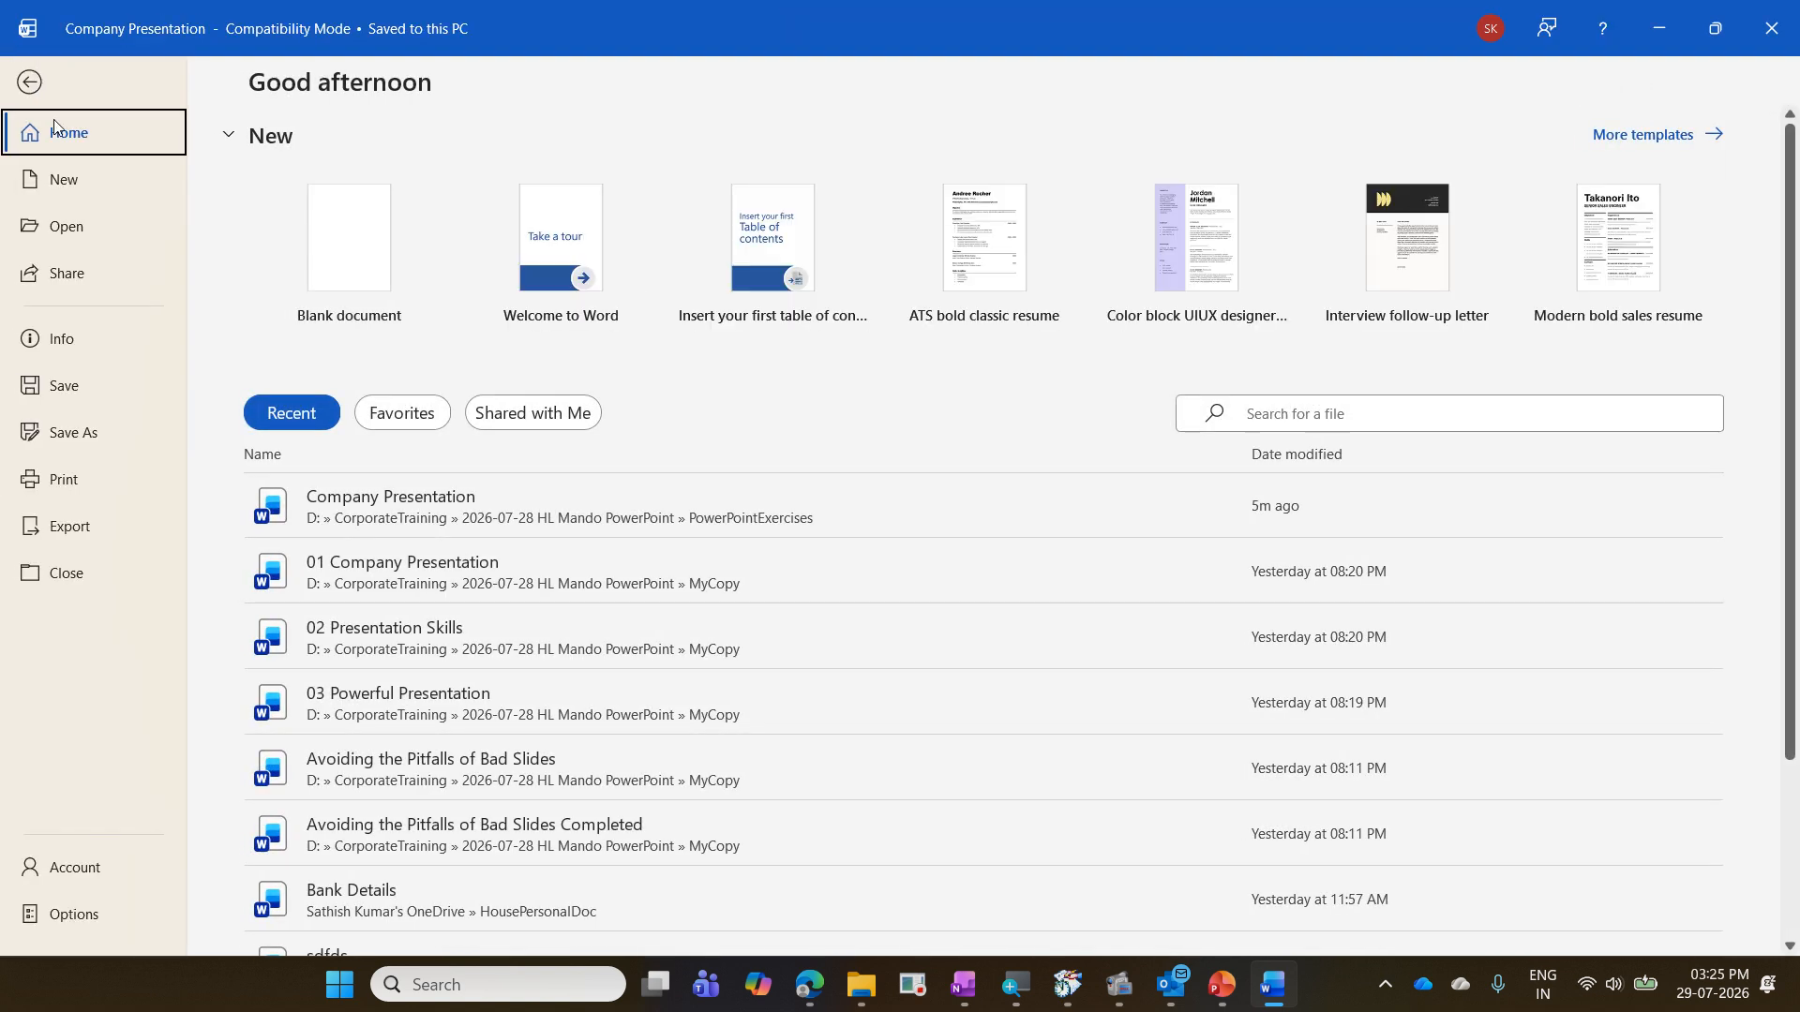
pyautogui.click(97, 916)
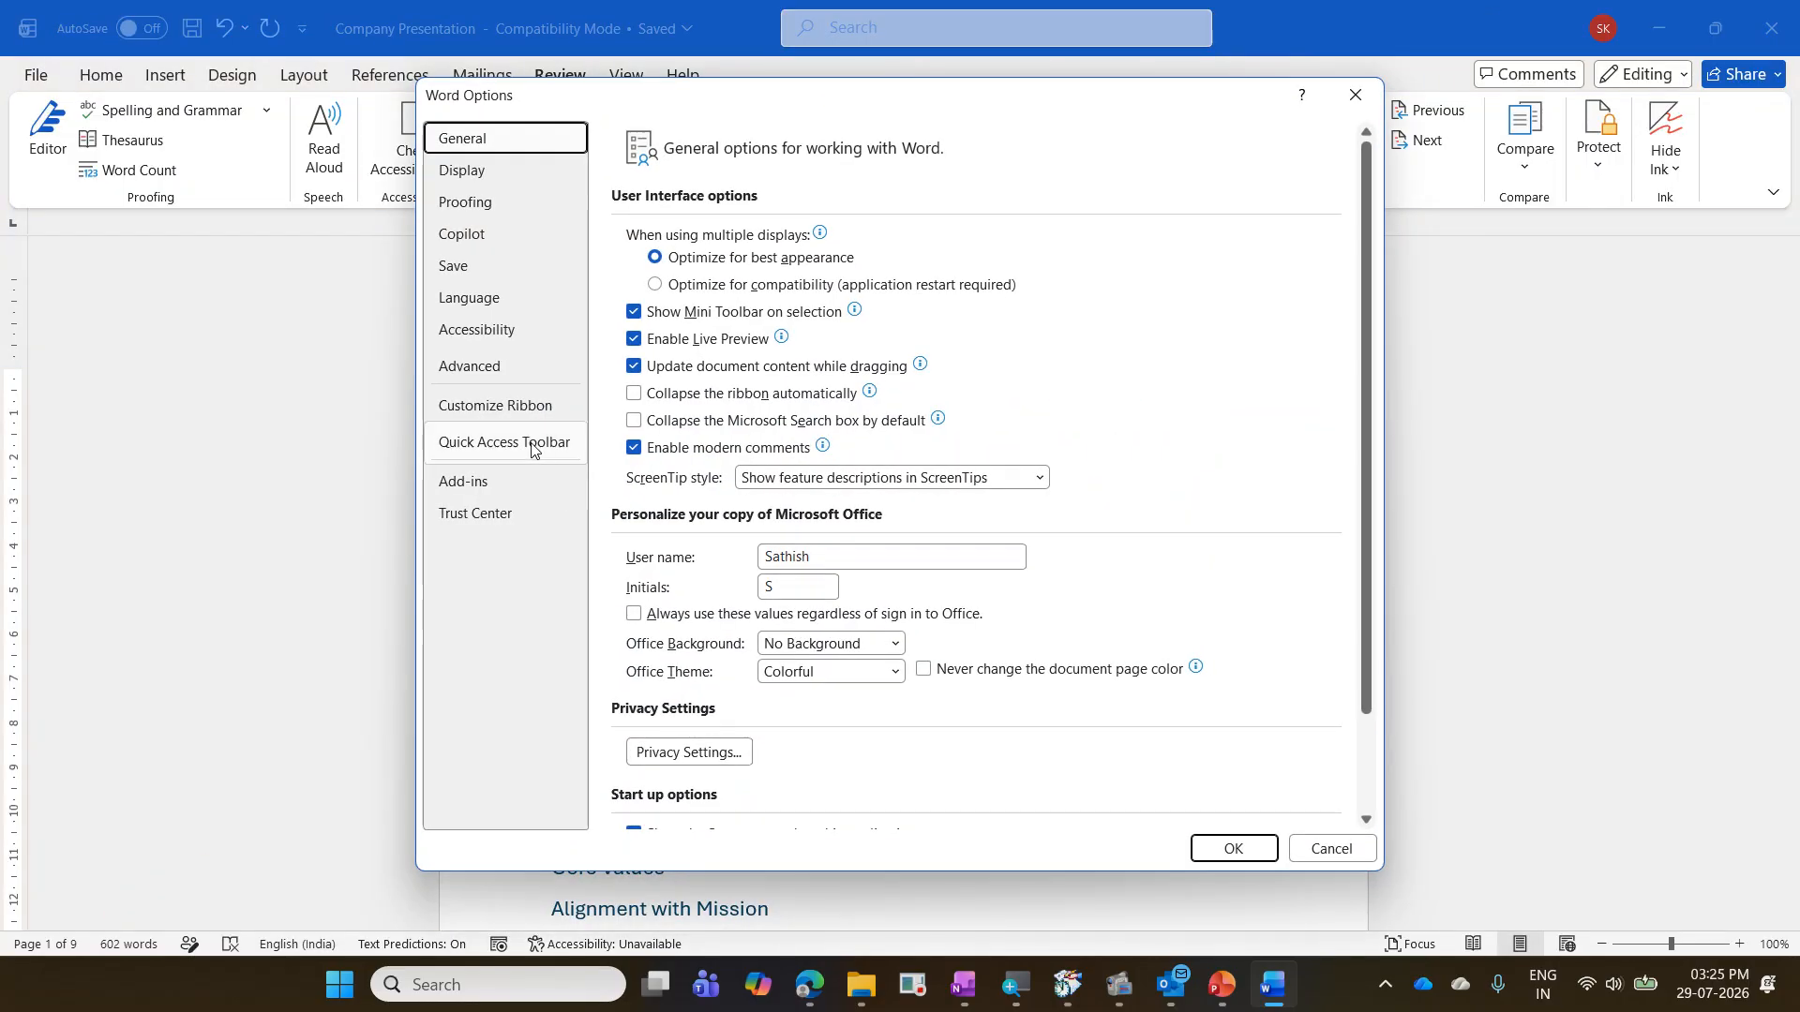
pyautogui.click(531, 450)
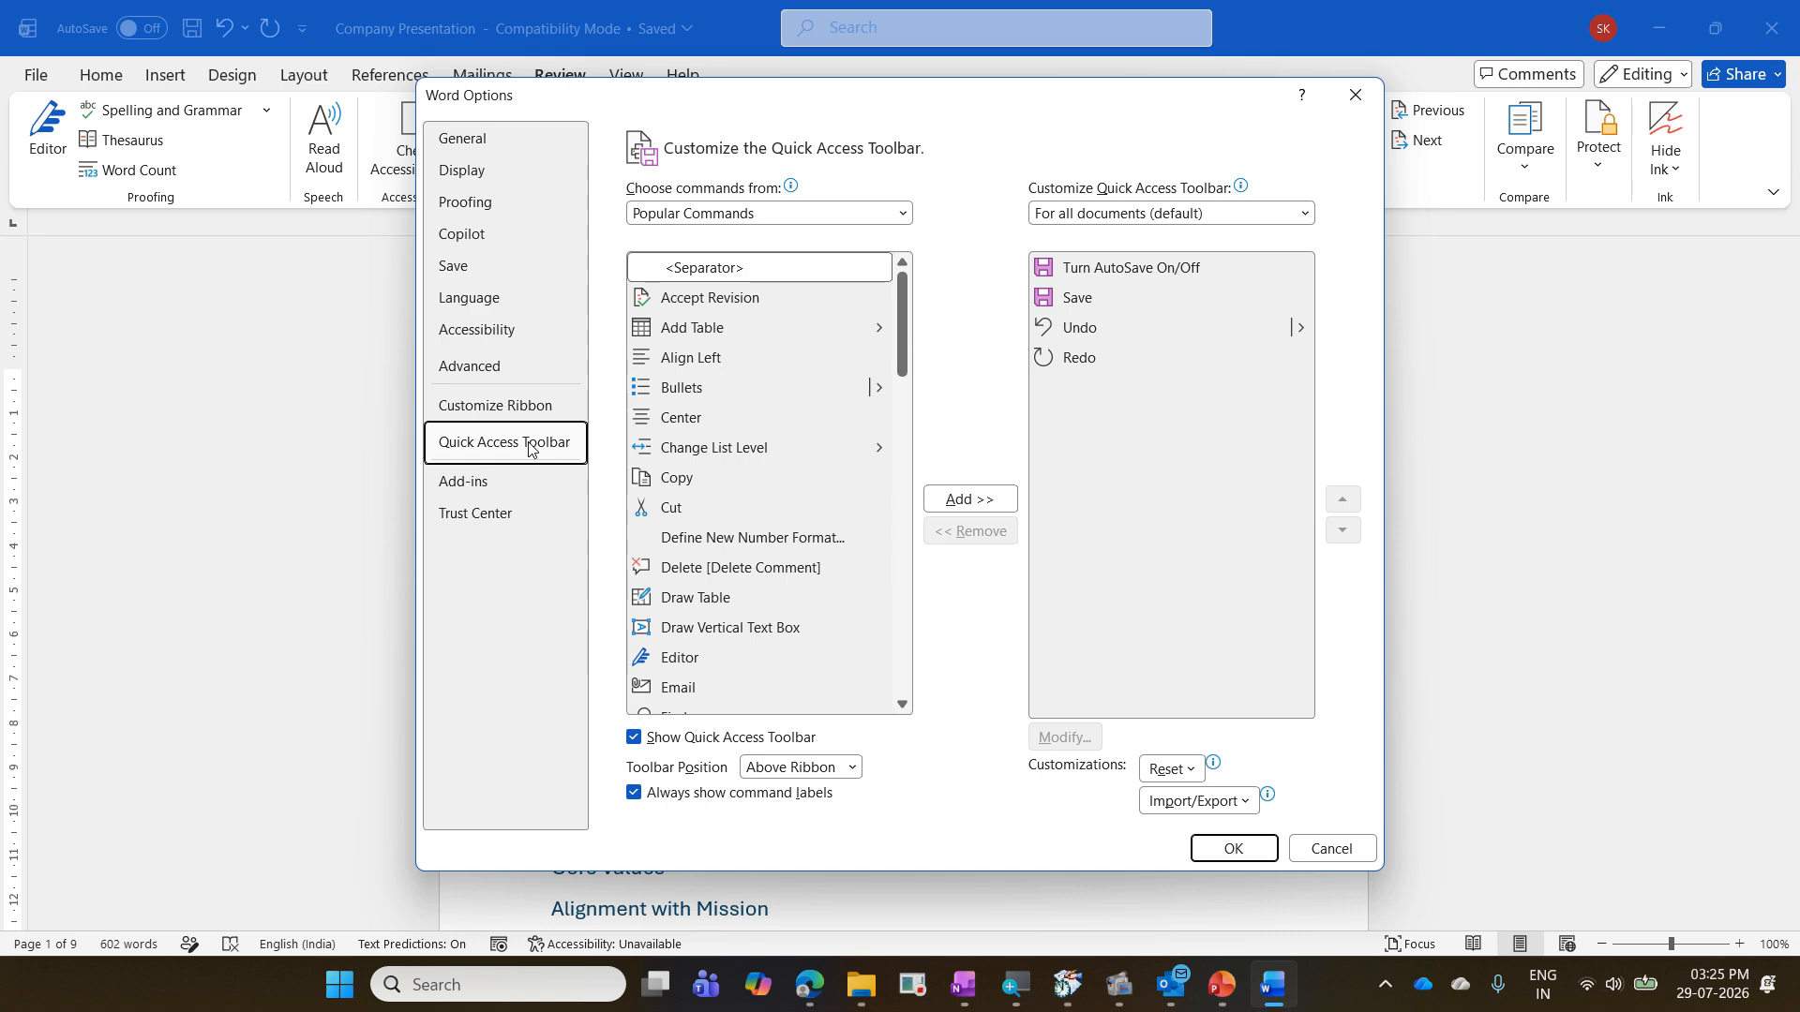
pyautogui.click(742, 213)
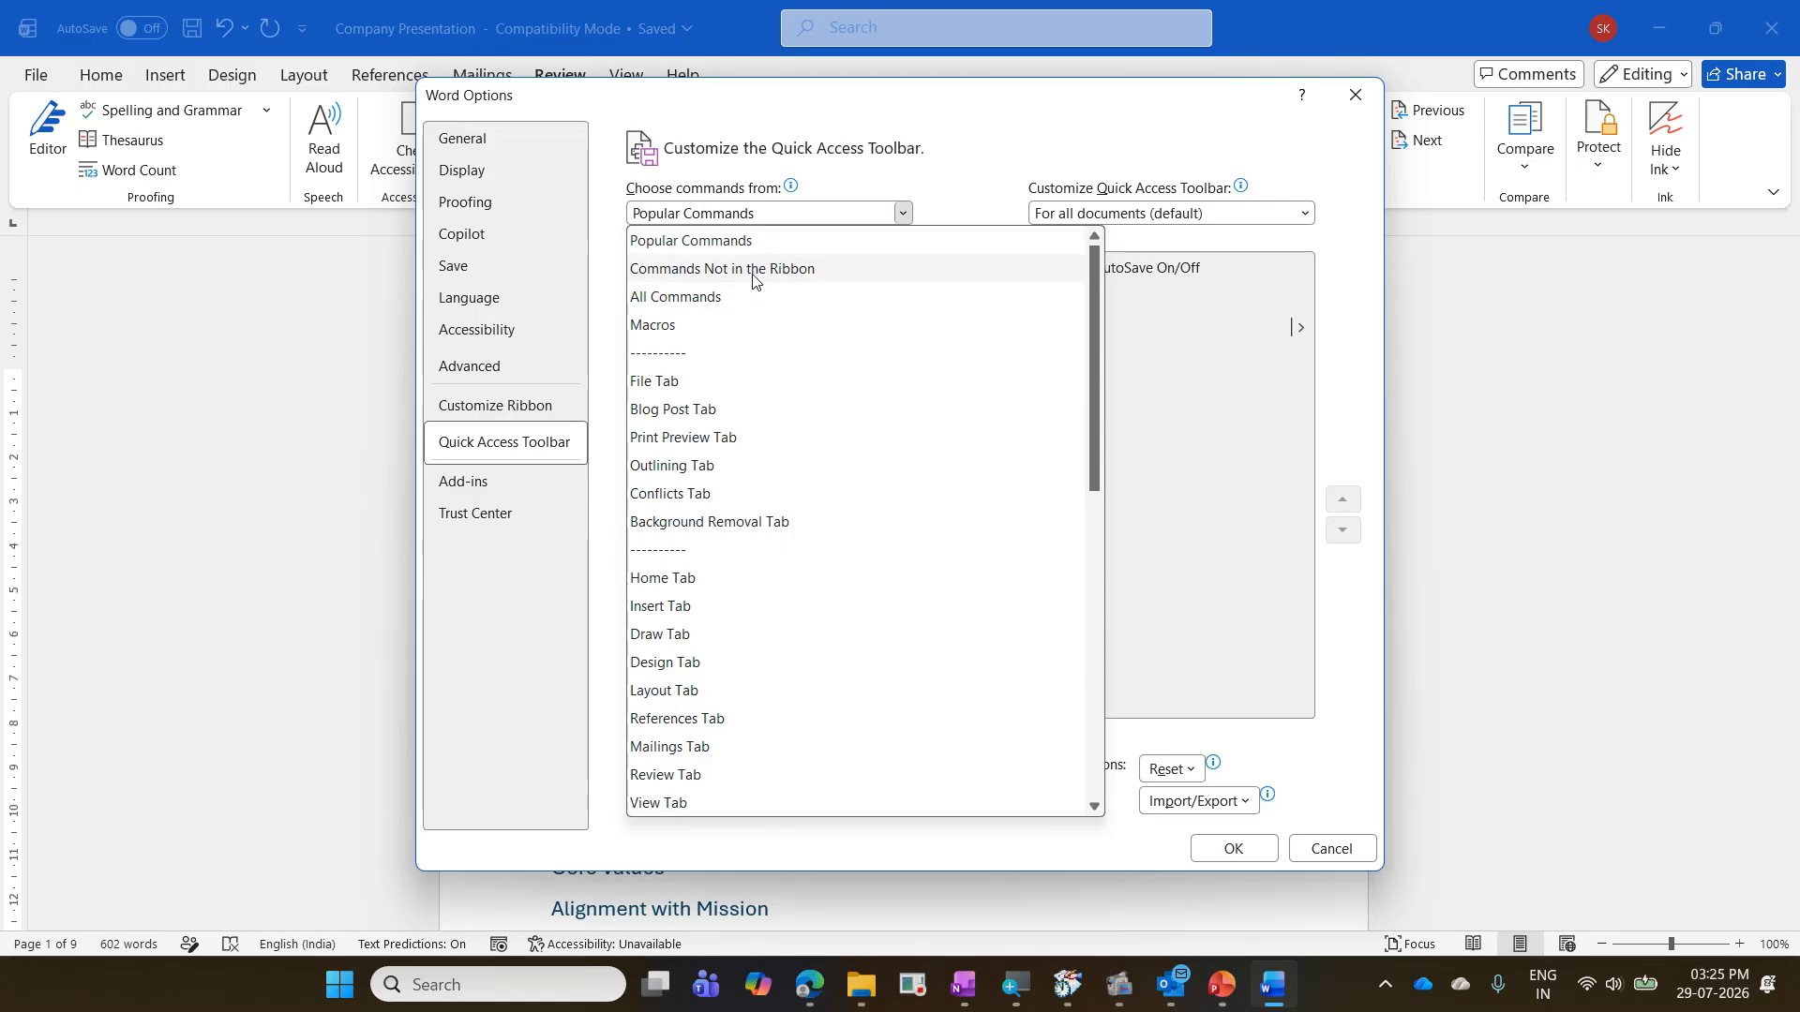
pyautogui.press('Escape')
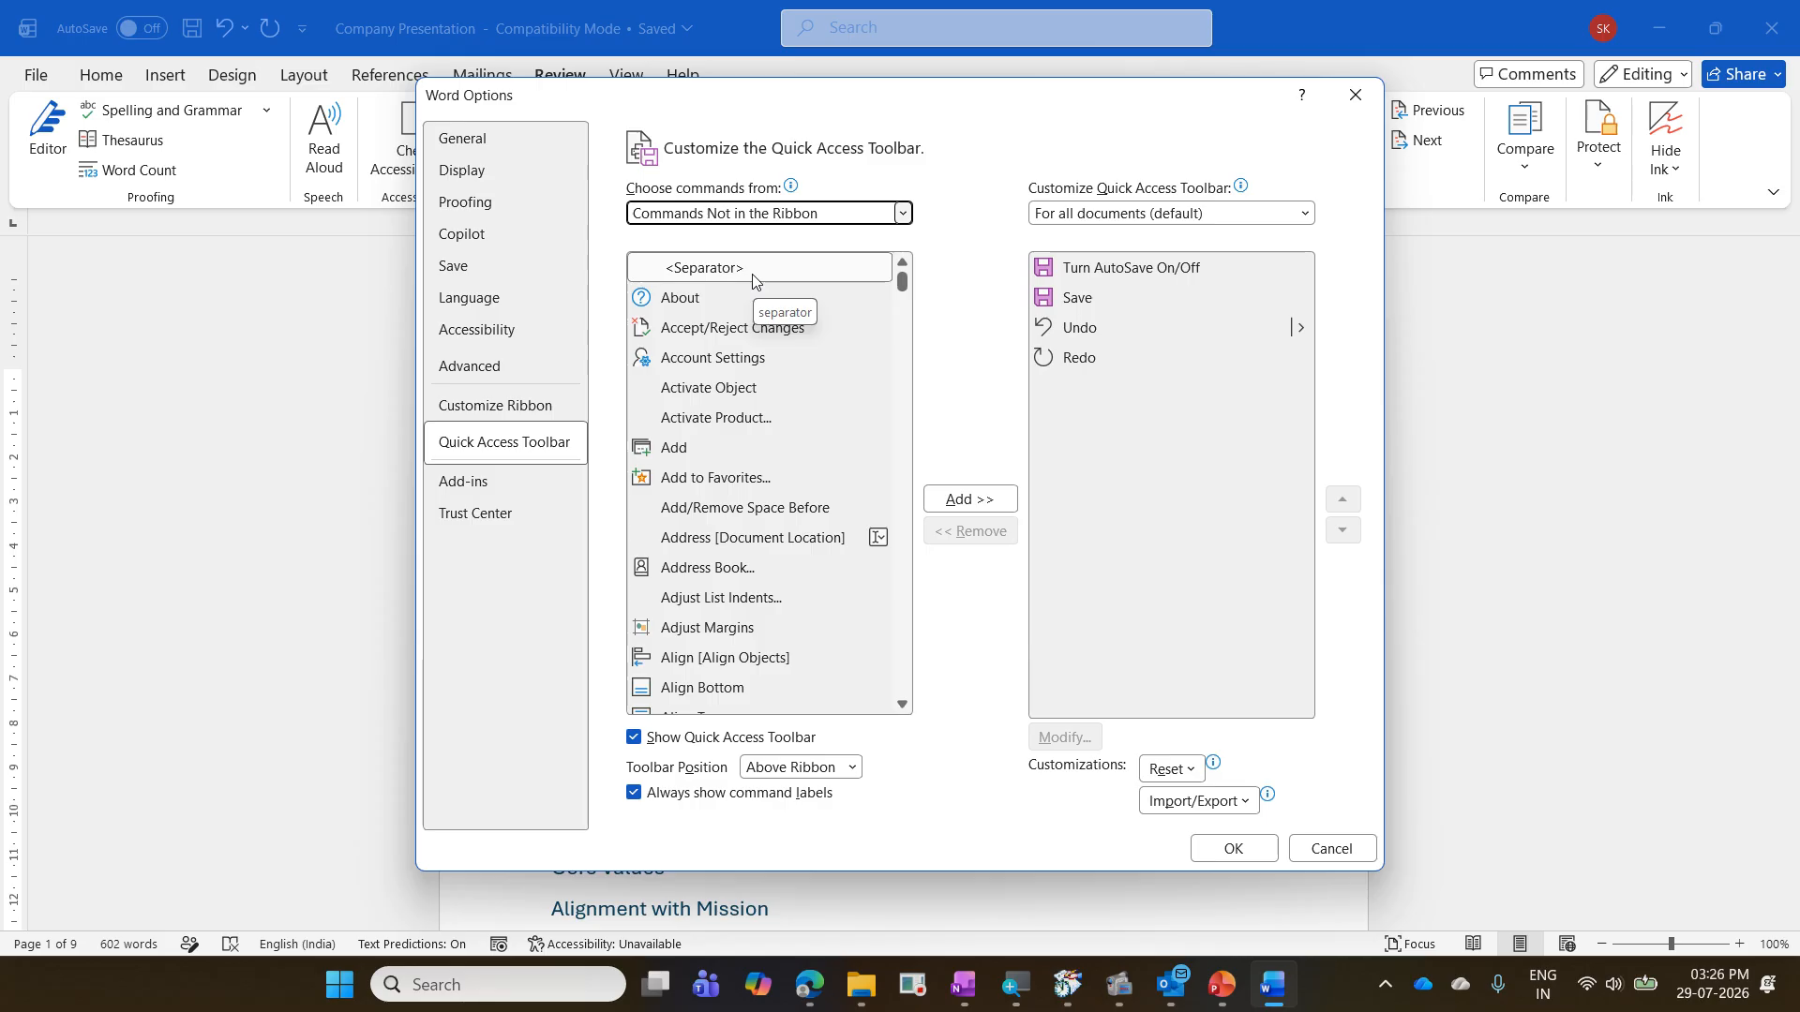
pyautogui.click(757, 447)
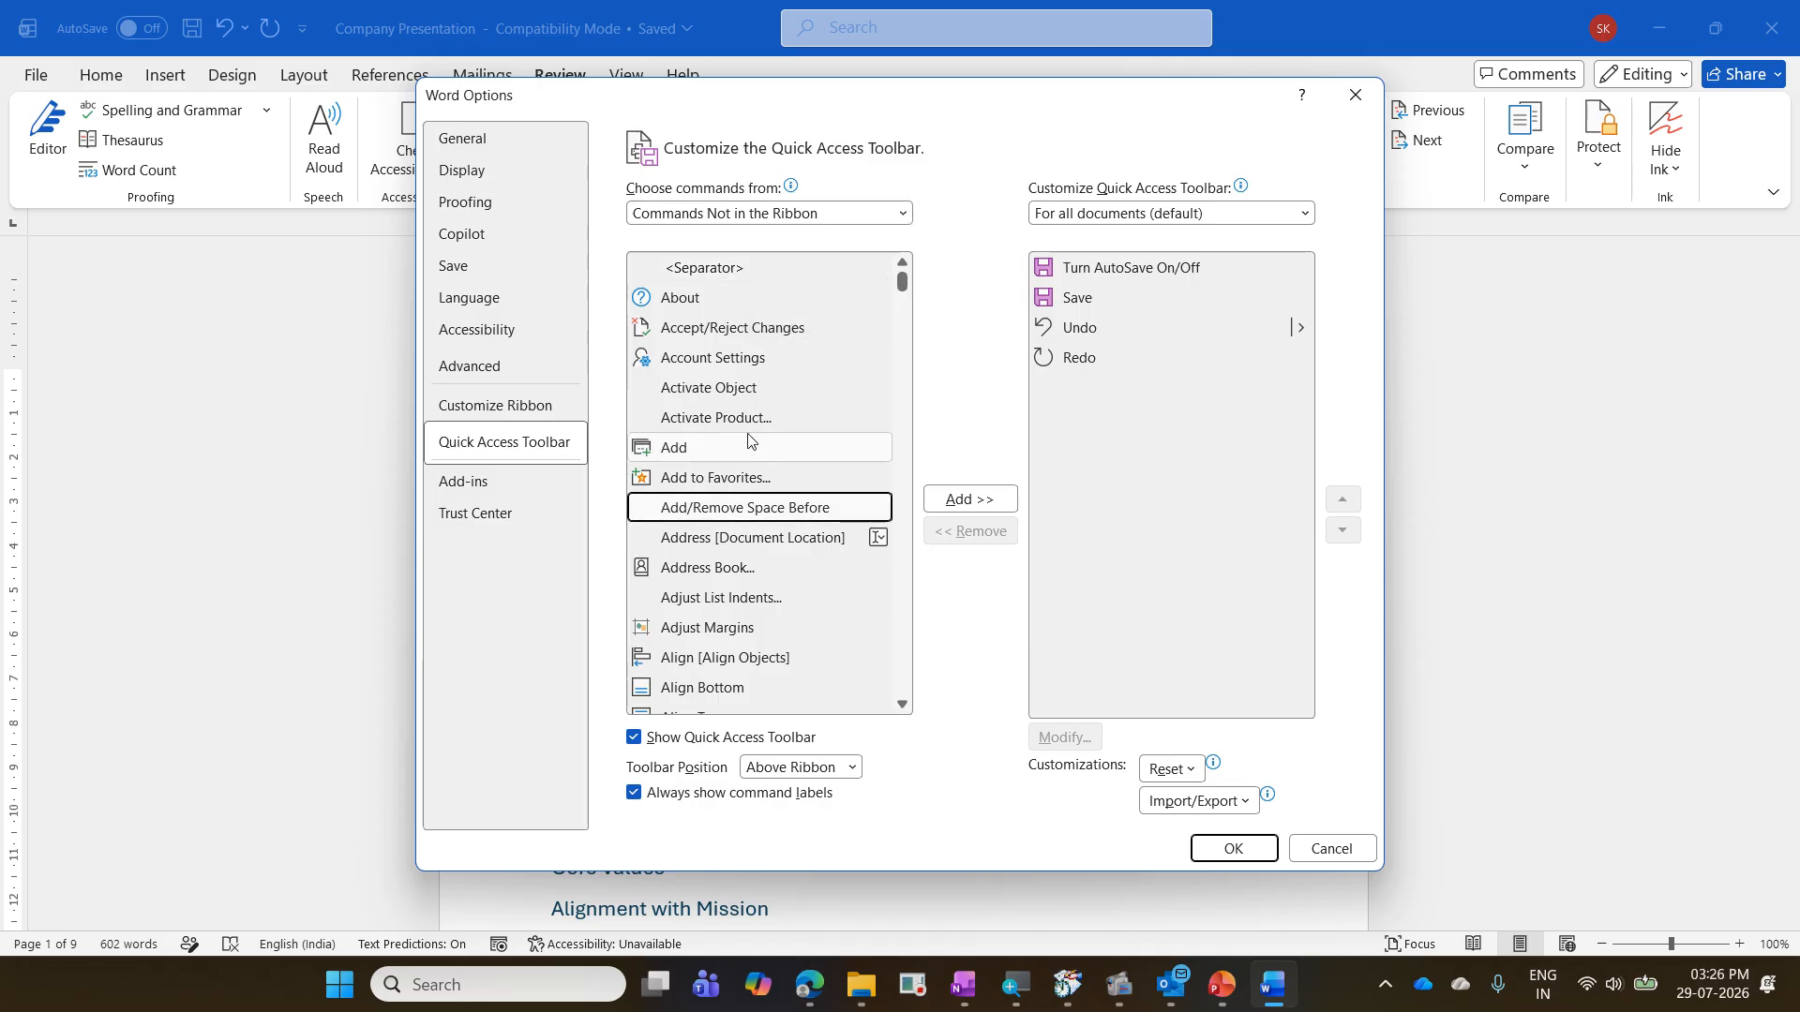
pyautogui.click(756, 354)
pyautogui.click(701, 304)
pyautogui.click(745, 391)
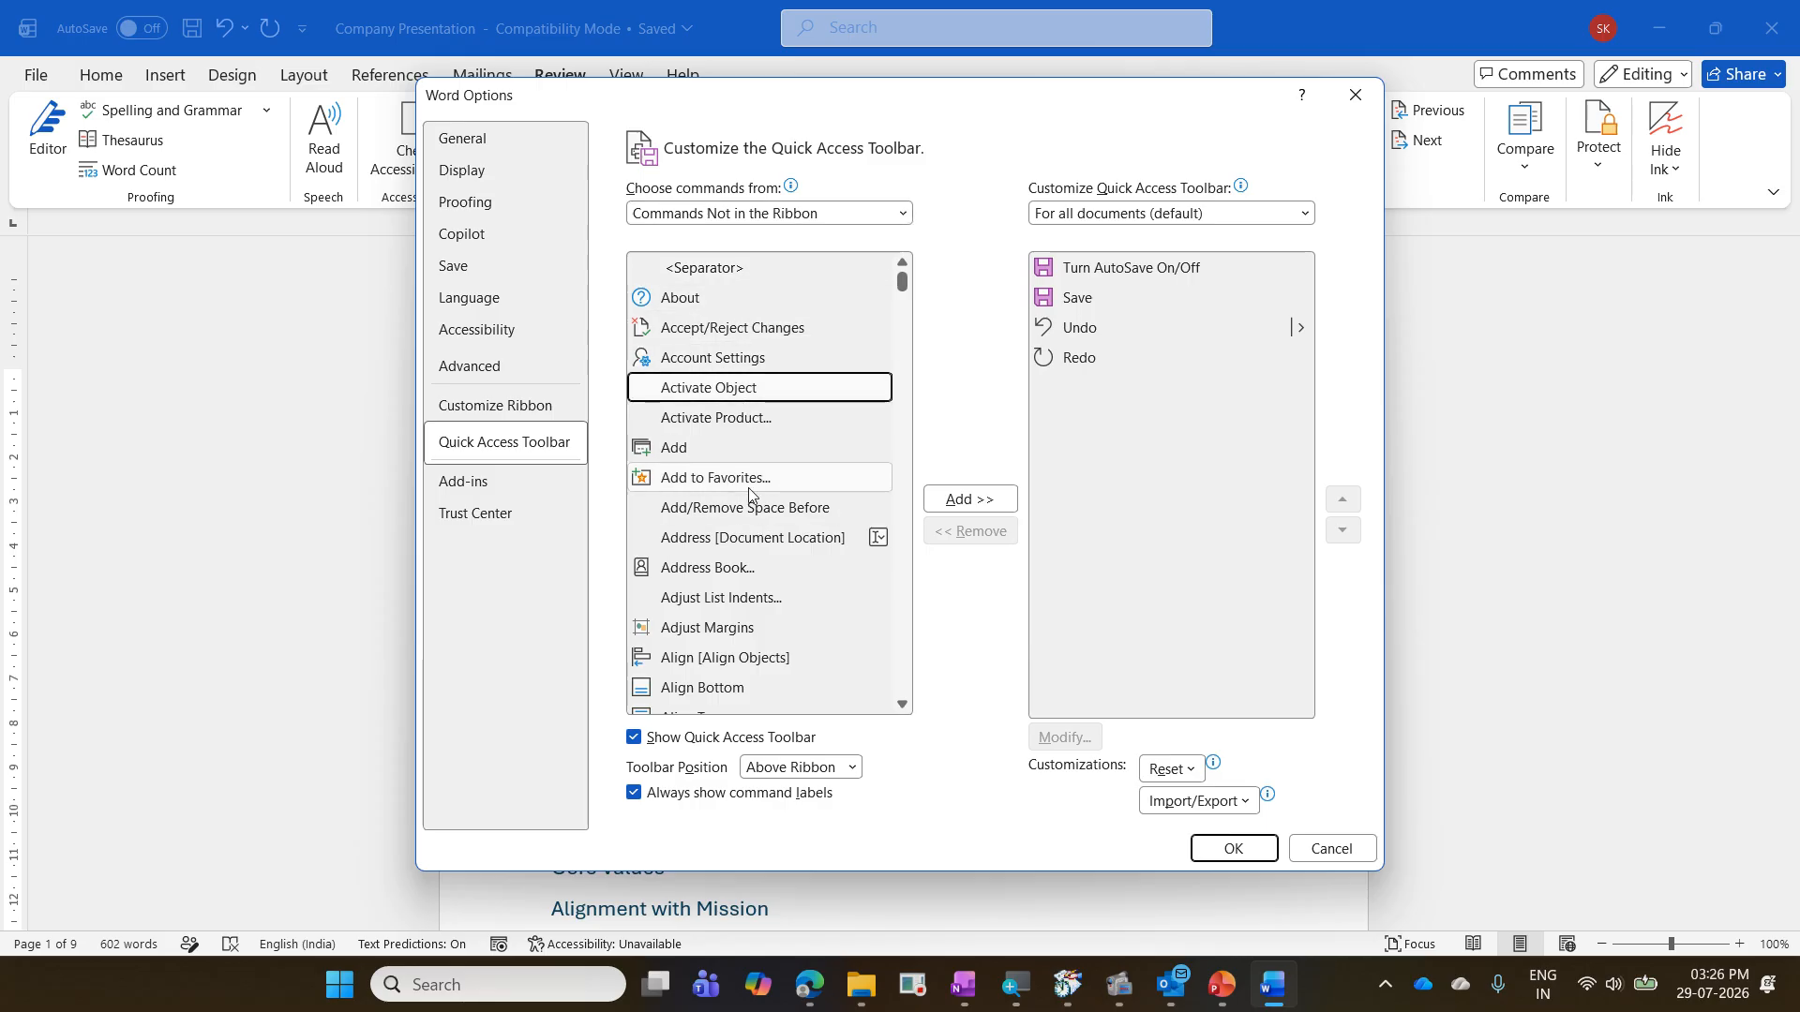
pyautogui.click(751, 485)
pyautogui.click(783, 448)
pyautogui.click(755, 388)
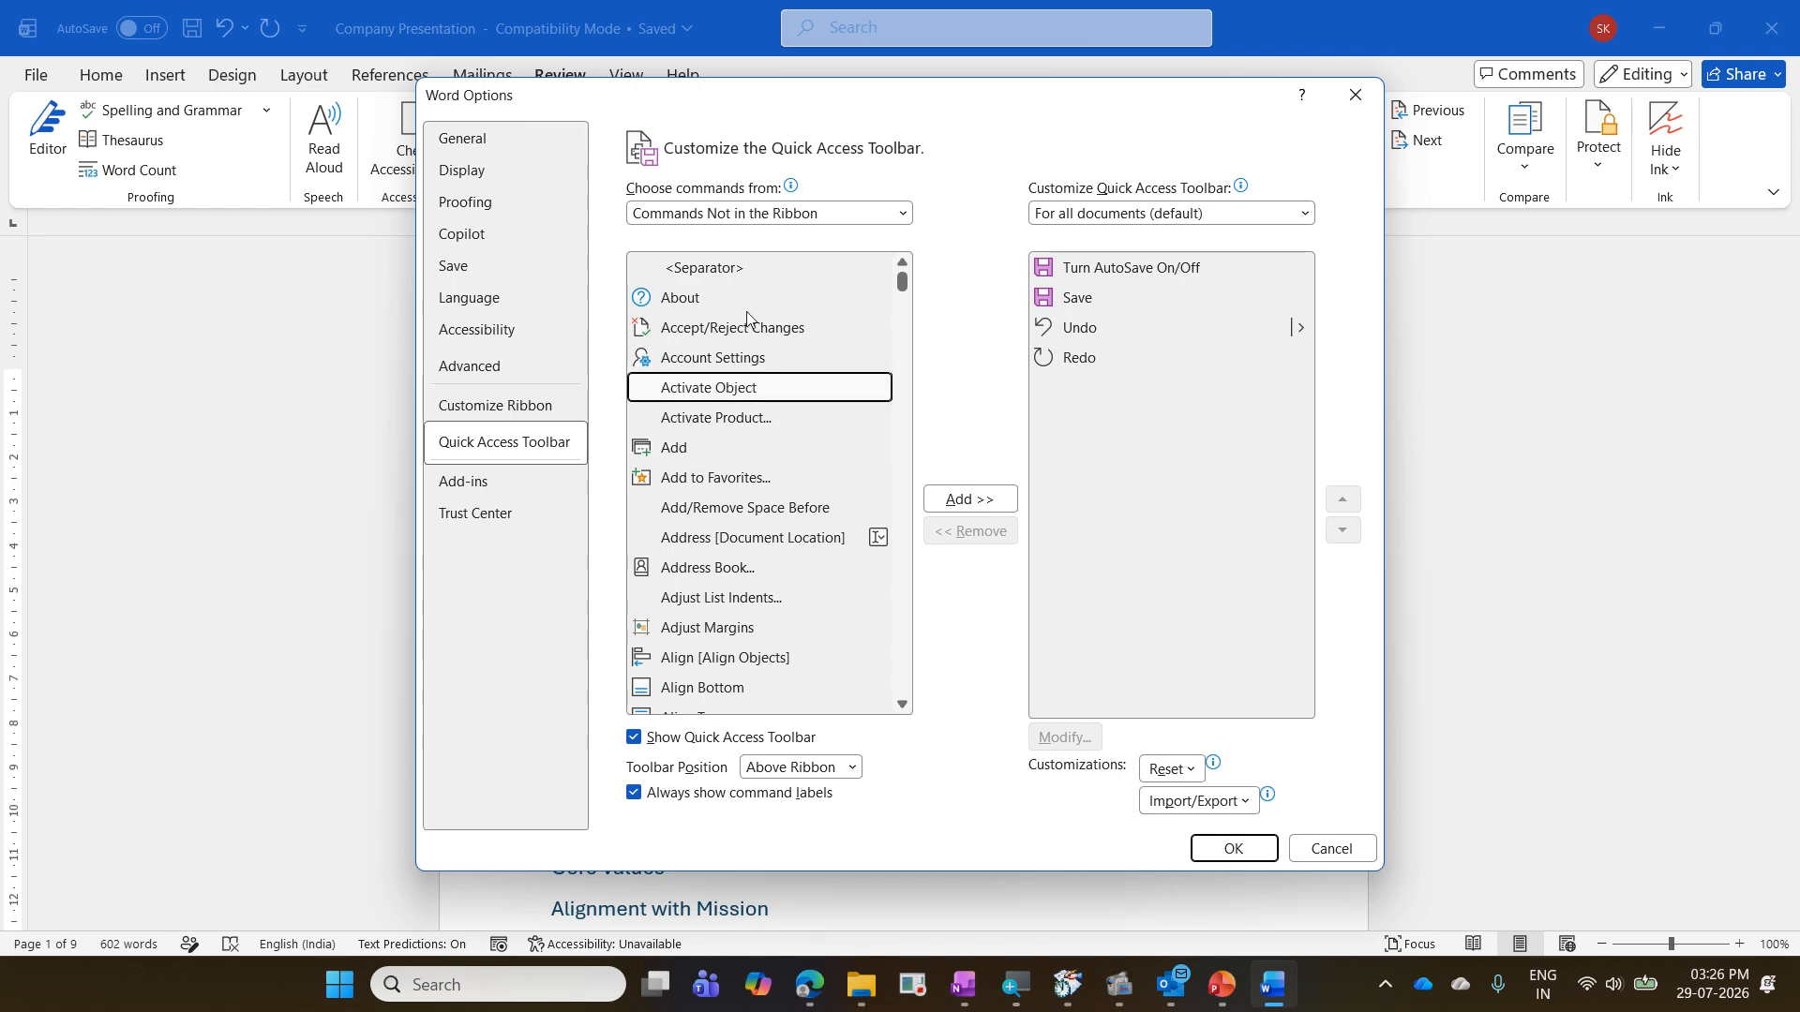
pyautogui.click(742, 223)
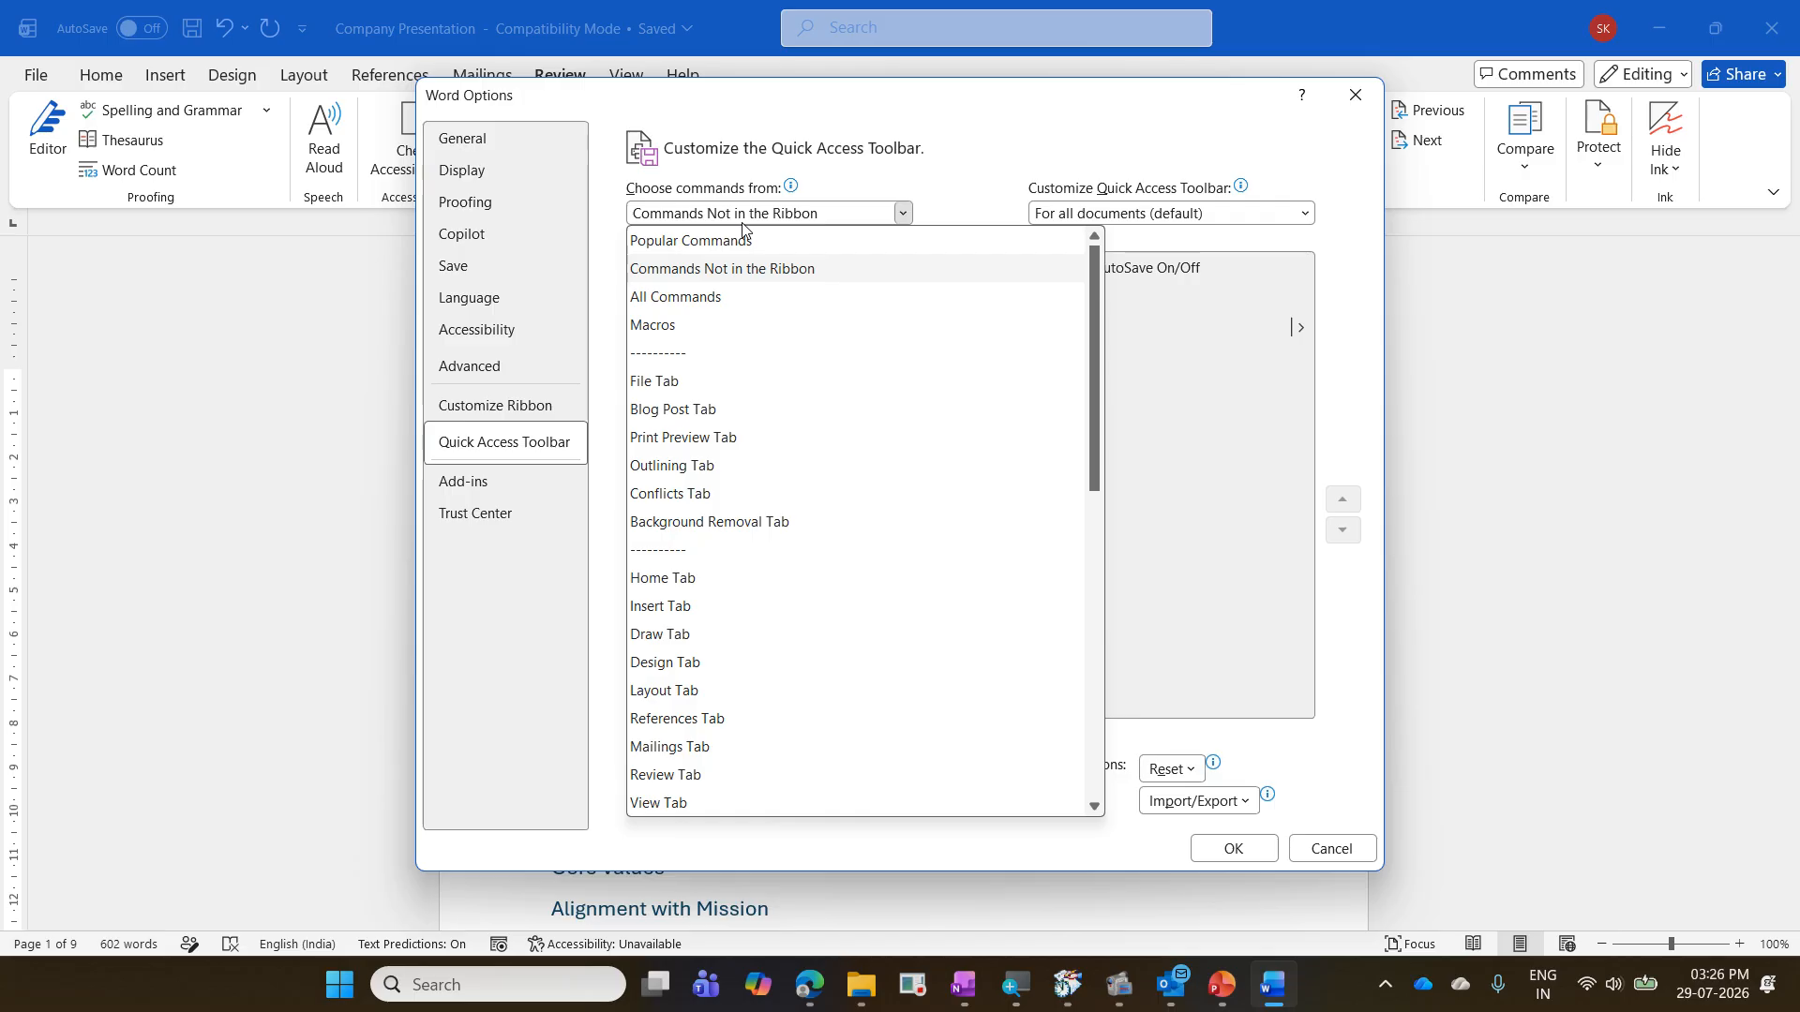
pyautogui.click(749, 270)
pyautogui.click(726, 388)
pyautogui.click(698, 478)
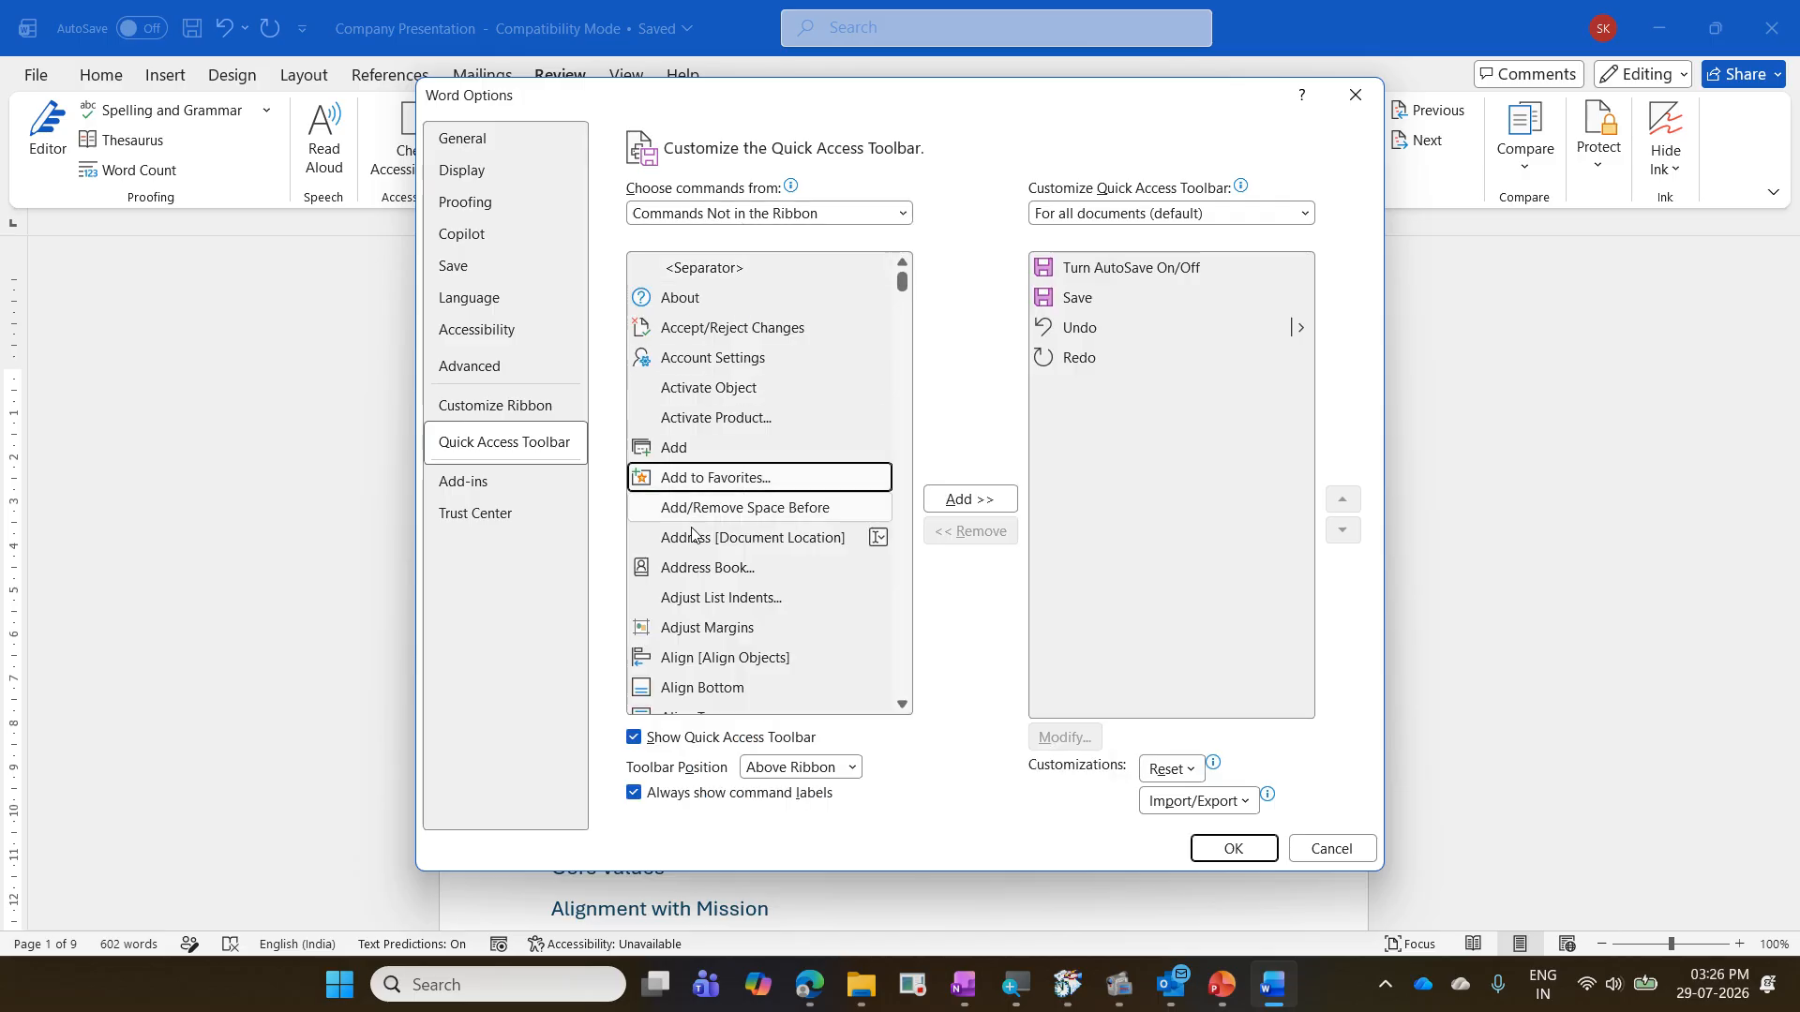
pyautogui.click(694, 537)
pyautogui.click(722, 597)
pyautogui.click(778, 417)
pyautogui.click(778, 388)
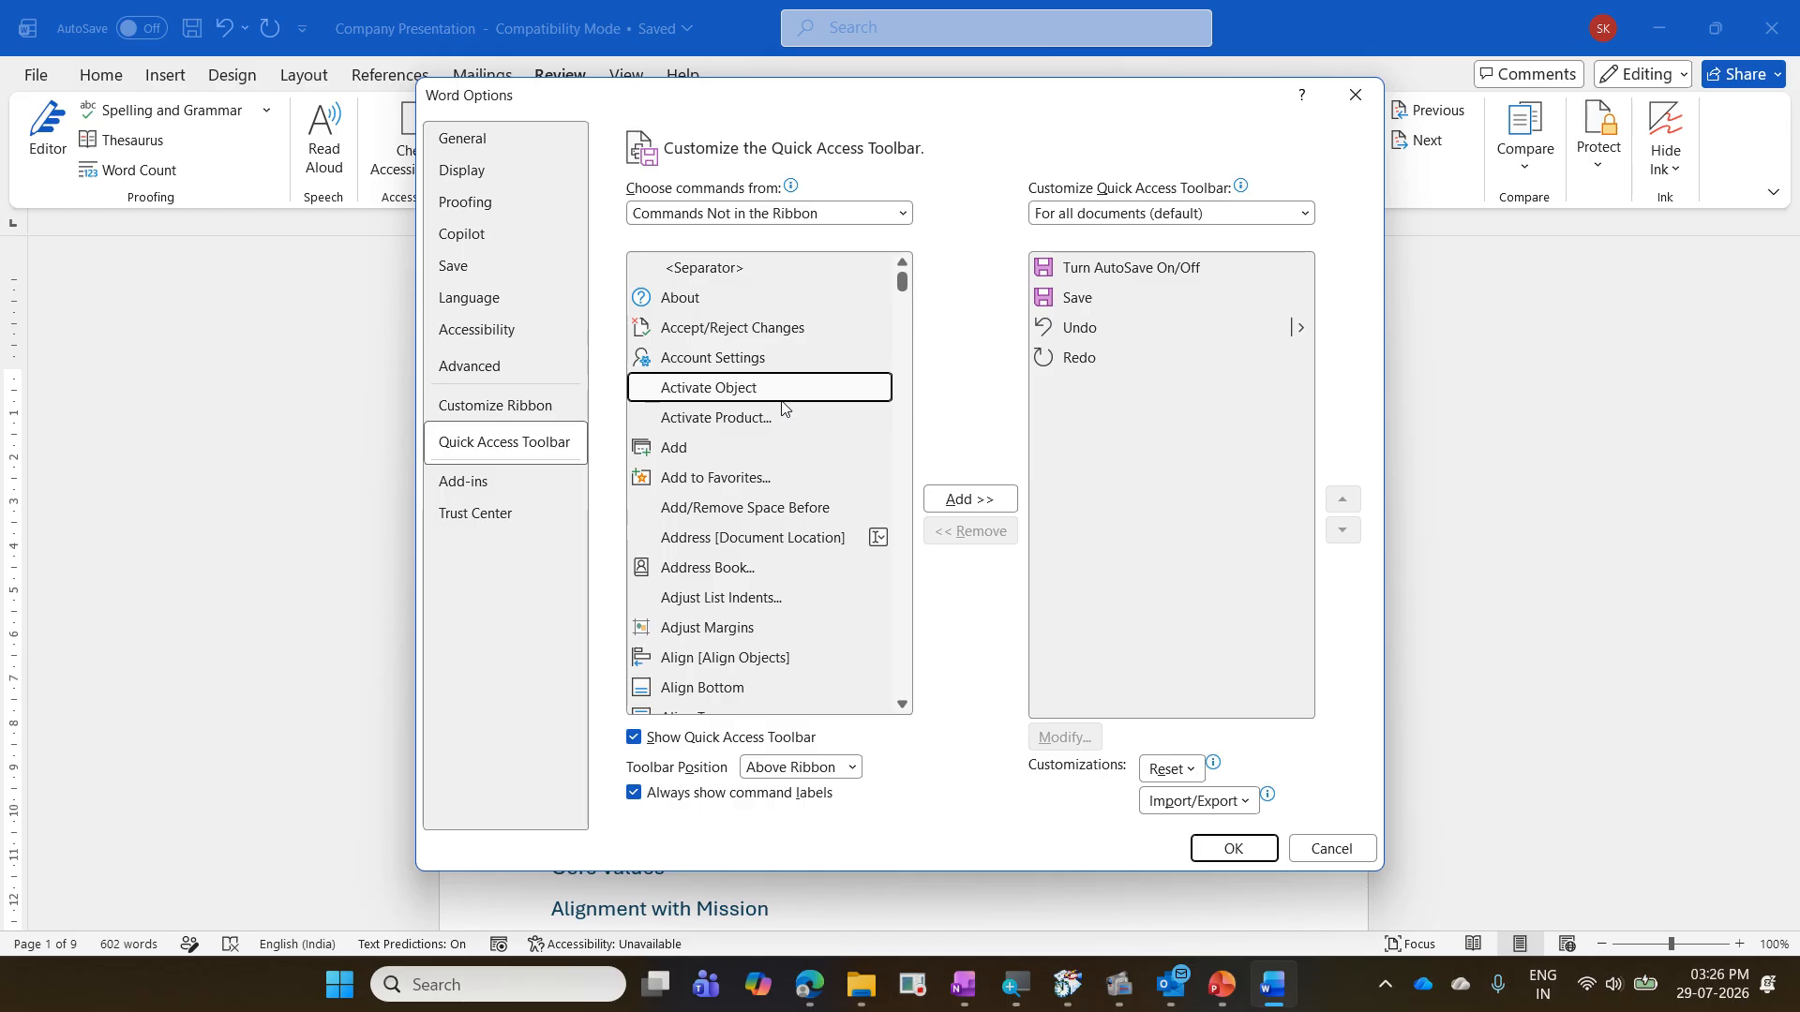
# - Find and select the Send to Microsoft PowerPoint command among the commands not in the ribbon
pyautogui.press('s')
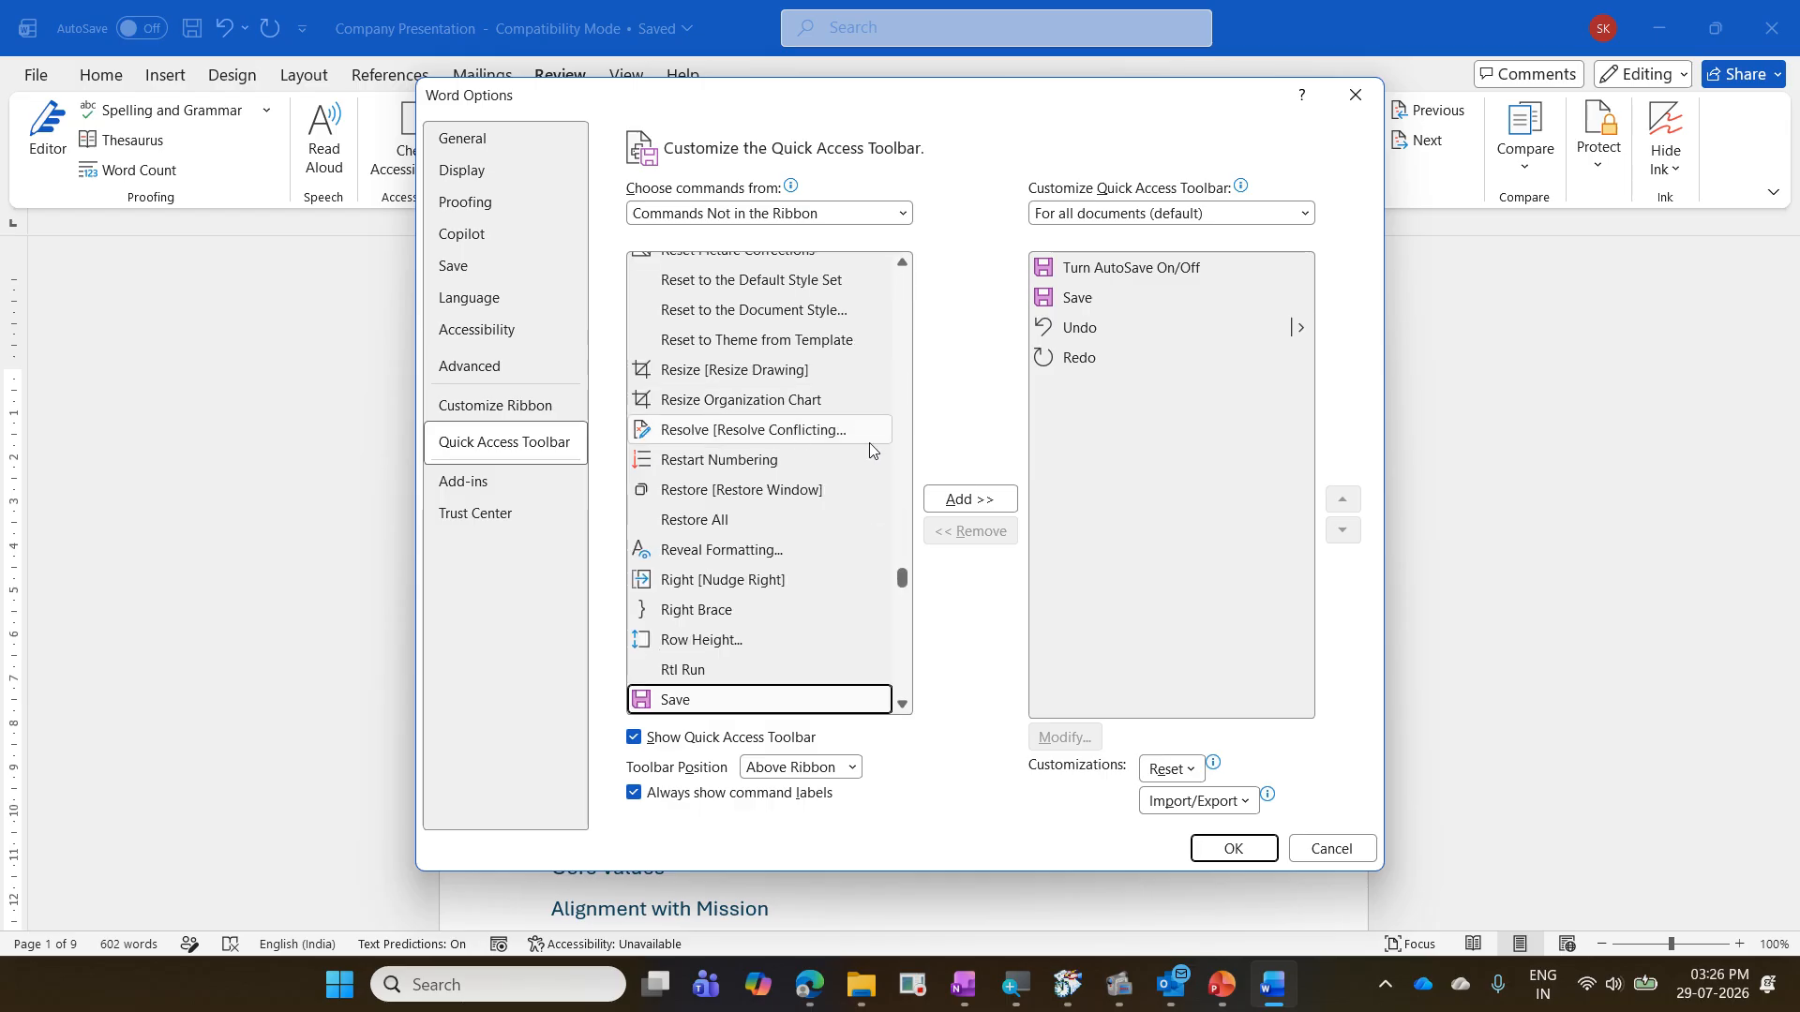
pyautogui.scroll(-3, 792, 473)
pyautogui.scroll(-2, 795, 474)
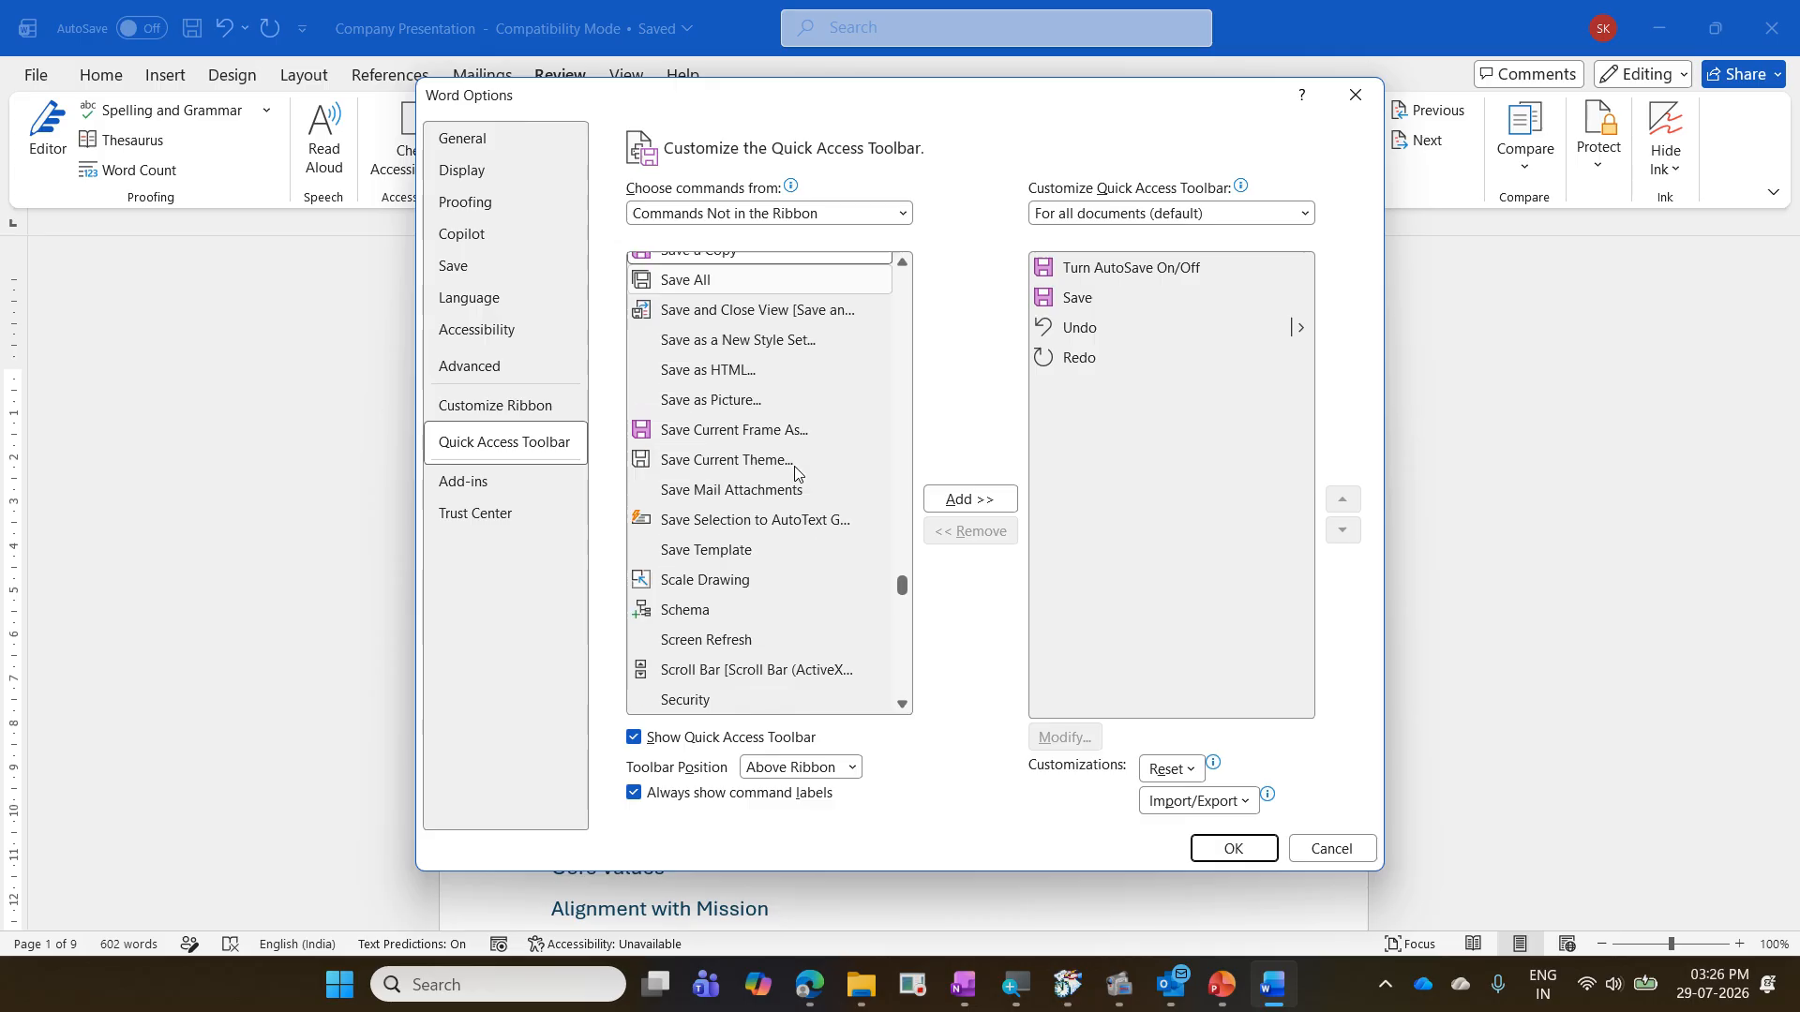
pyautogui.press('s')
pyautogui.press('e')
pyautogui.scroll(-3, 795, 474)
pyautogui.scroll(-6, 795, 474)
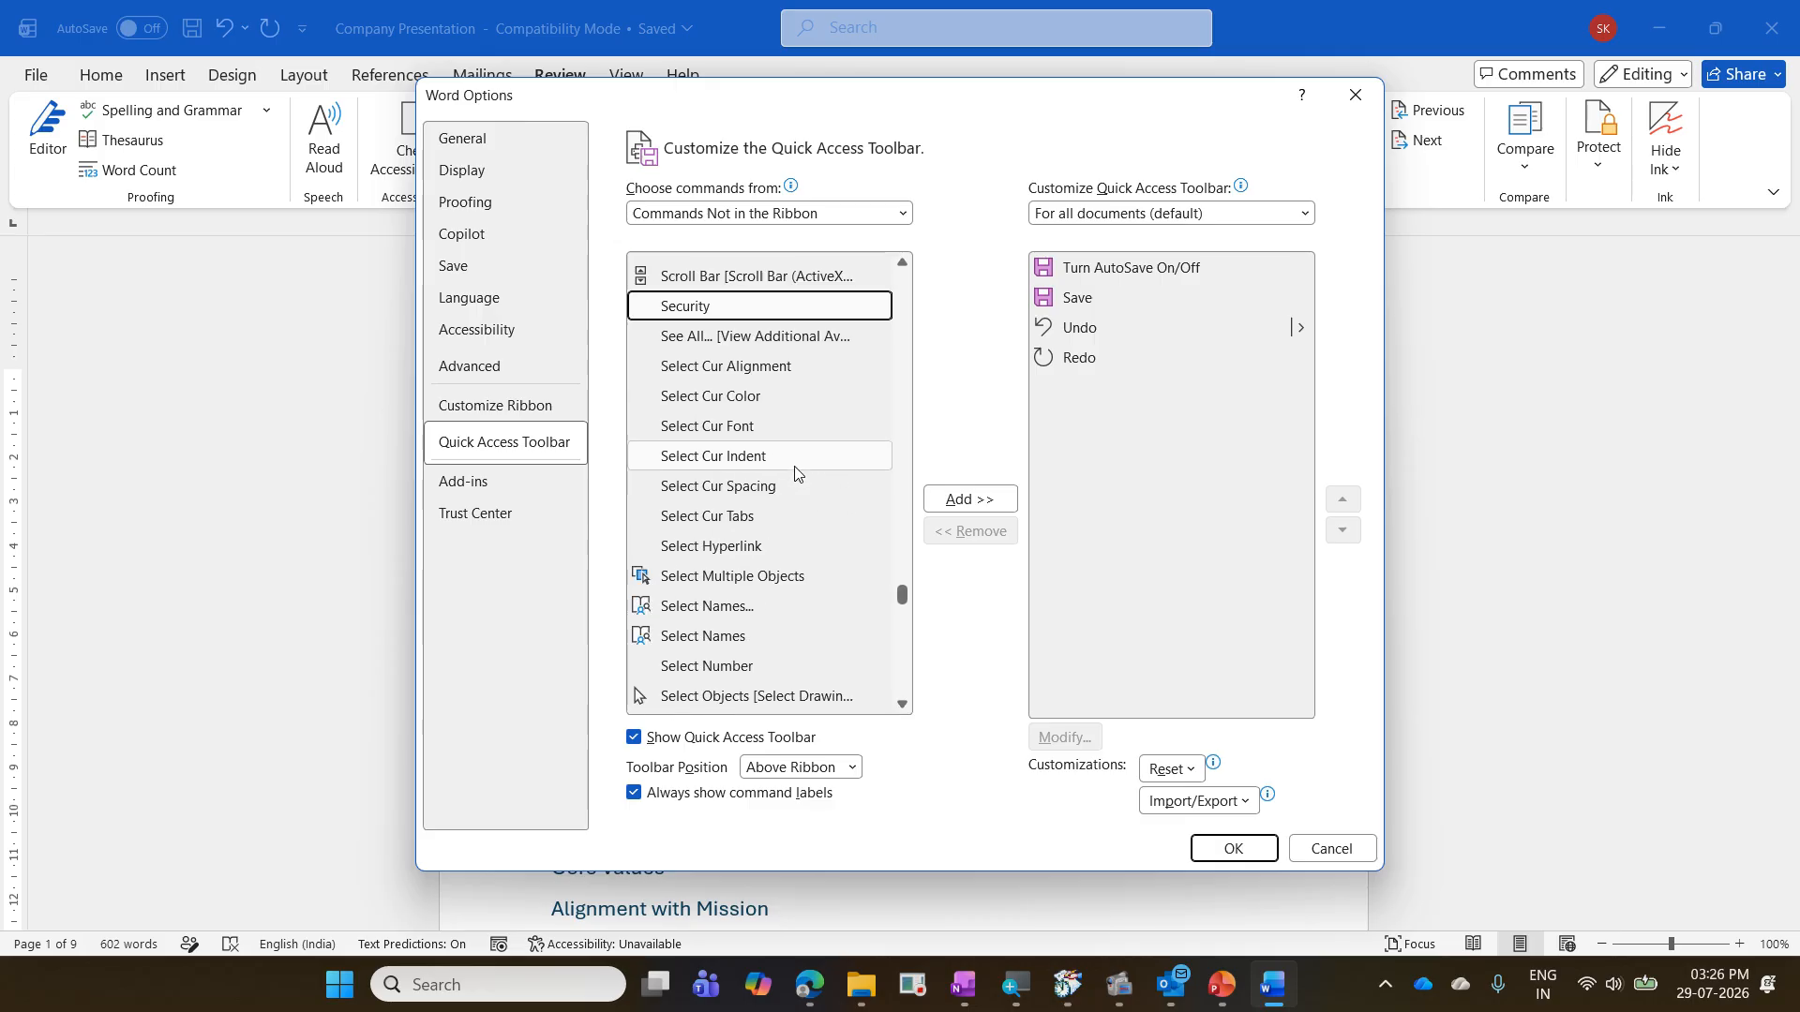
pyautogui.scroll(-1, 795, 473)
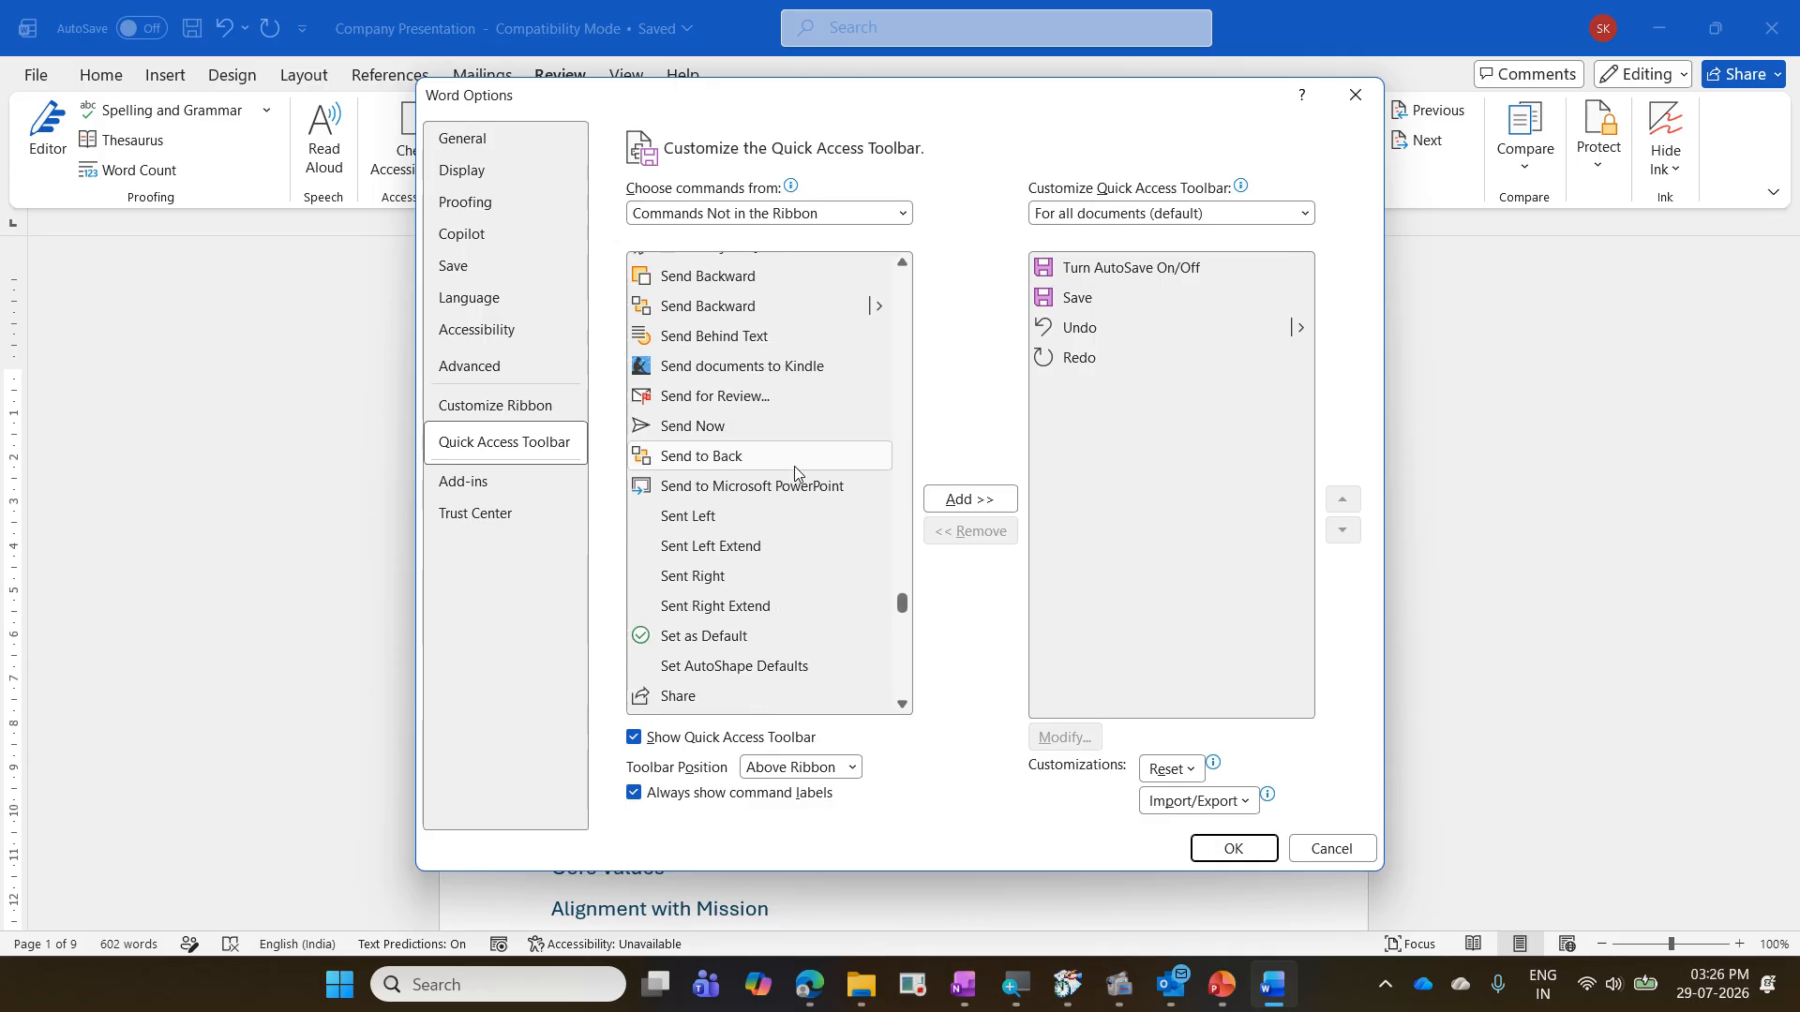
pyautogui.click(831, 488)
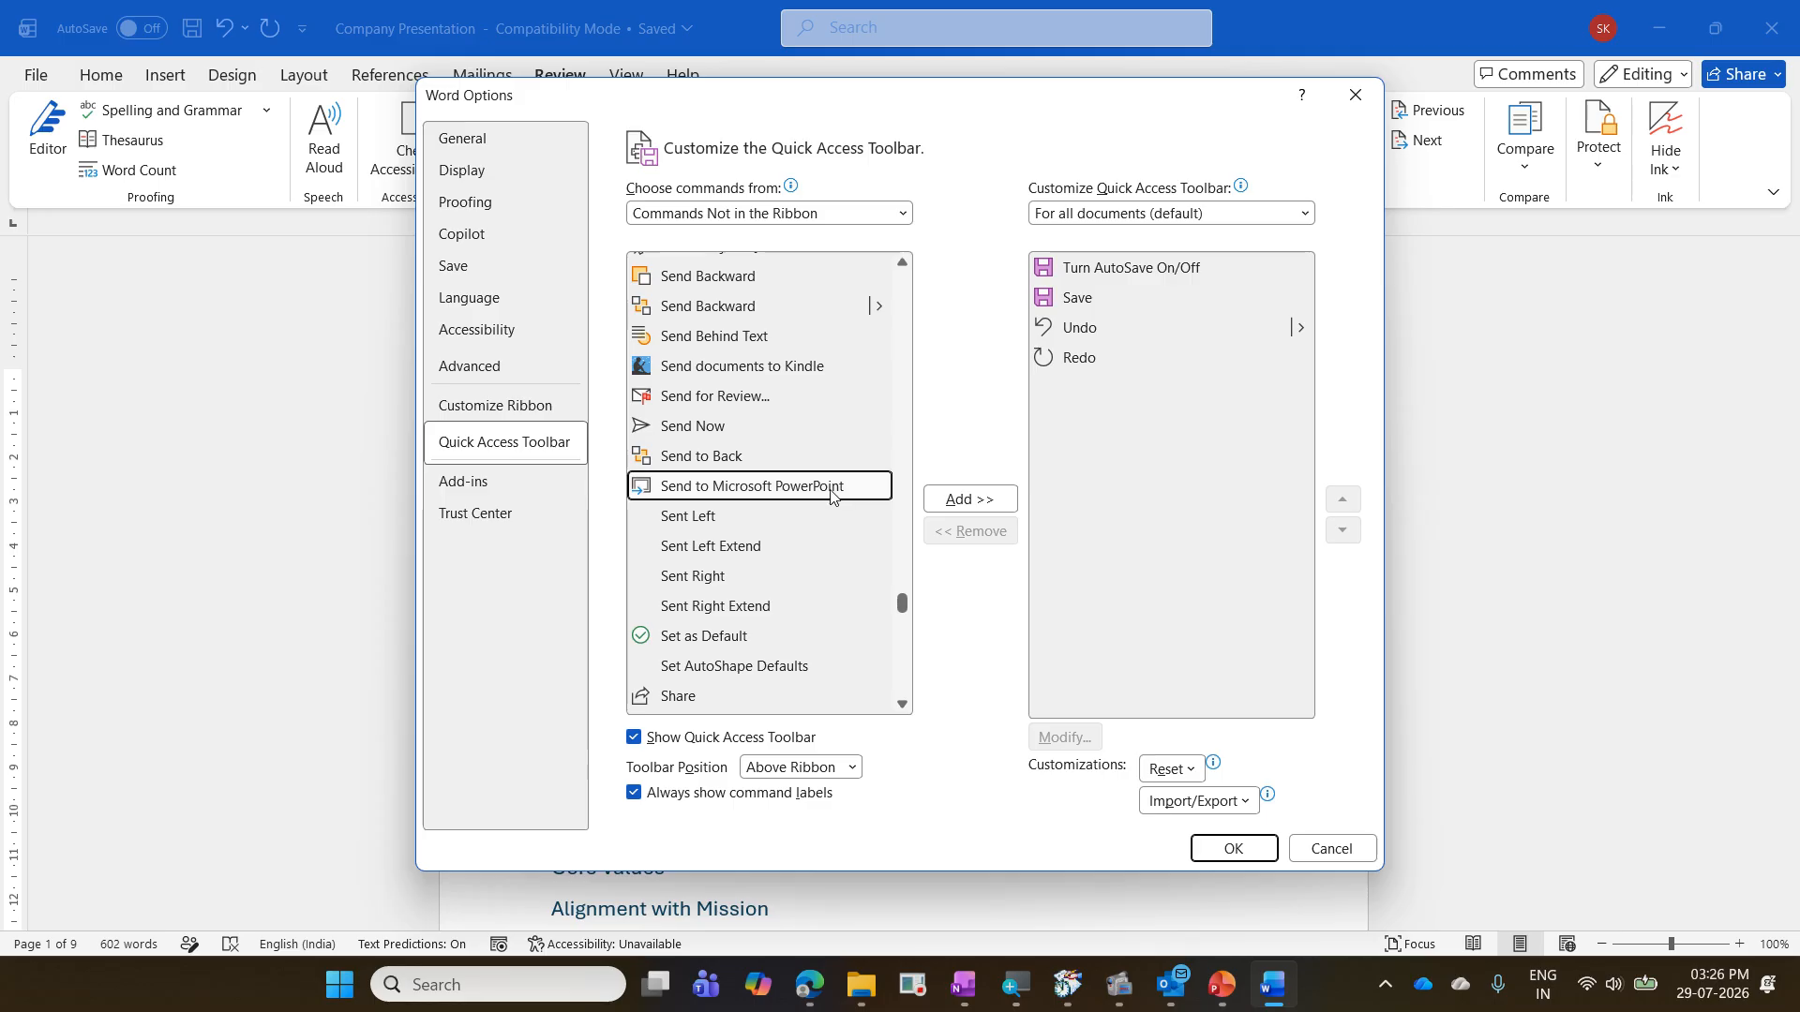
pyautogui.moveTo(622, 472)
pyautogui.mouseDown()
pyautogui.moveTo(771, 511)
pyautogui.moveTo(892, 504)
pyautogui.mouseUp()
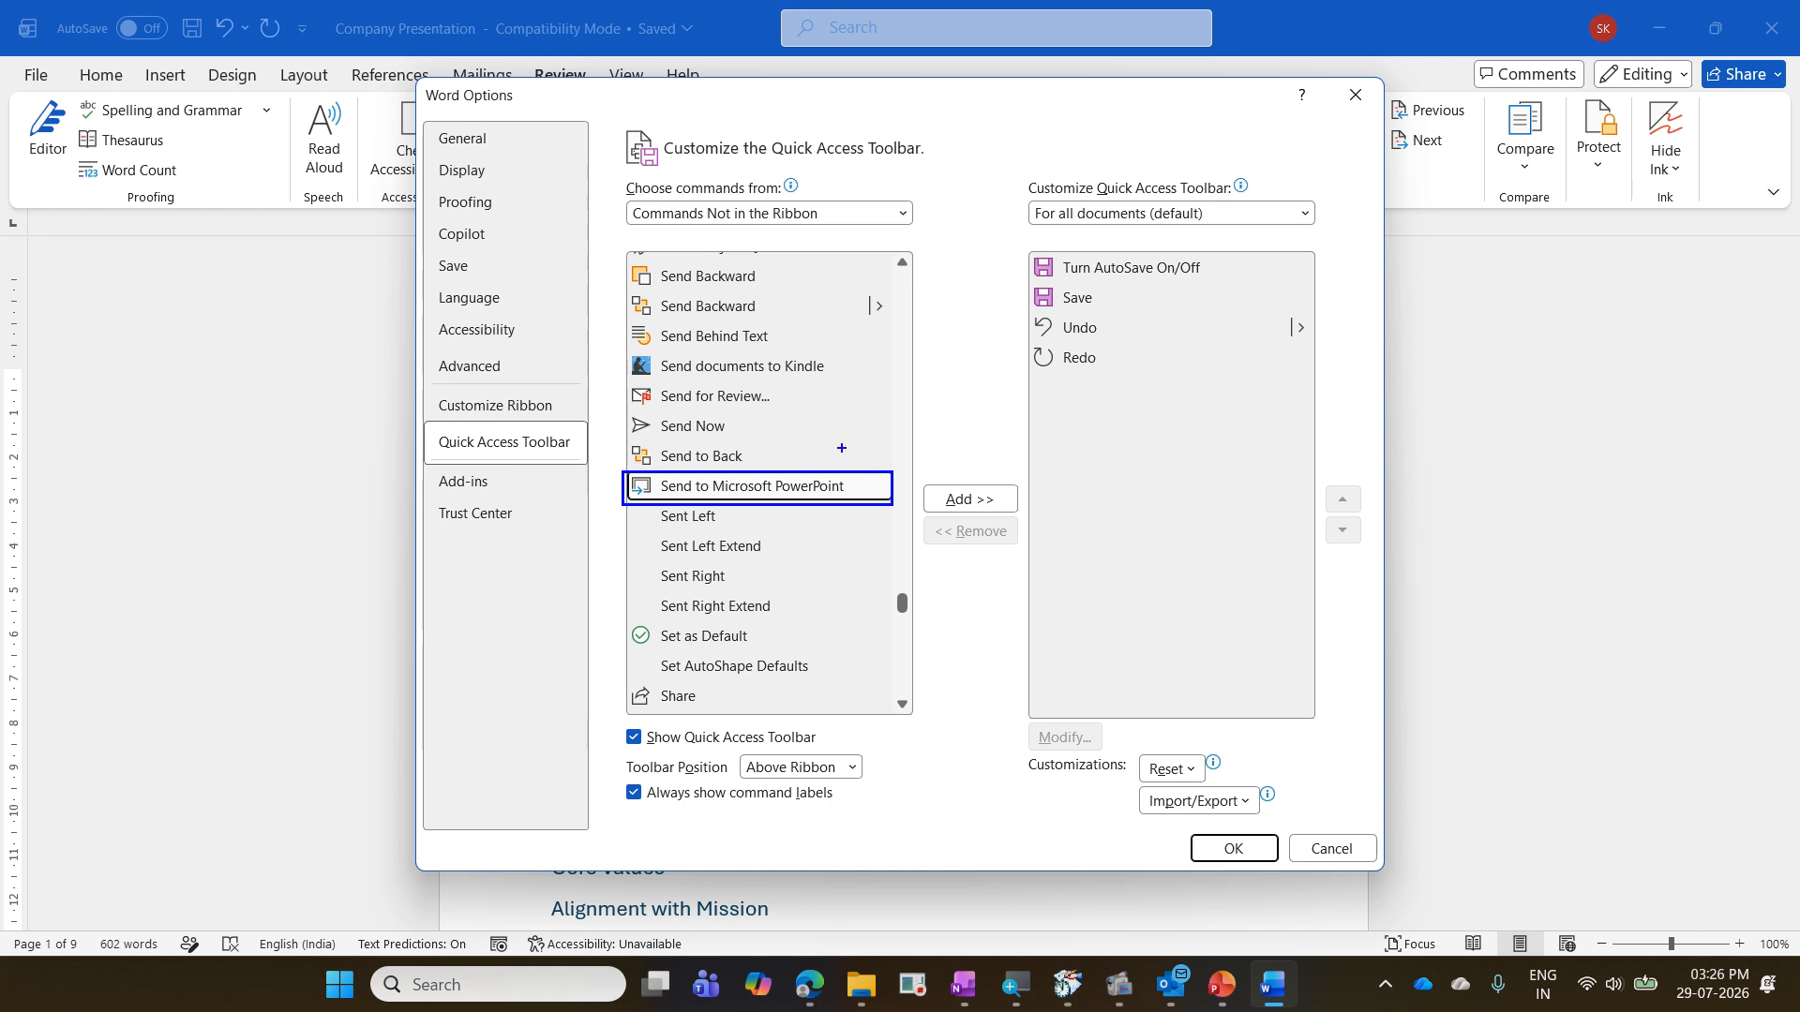
pyautogui.moveTo(841, 448)
pyautogui.mouseDown()
pyautogui.moveTo(861, 455)
pyautogui.moveTo(911, 387)
pyautogui.mouseUp()
pyautogui.moveTo(911, 477); pyautogui.dragTo(1013, 523)
pyautogui.moveTo(889, 483); pyautogui.dragTo(919, 504)
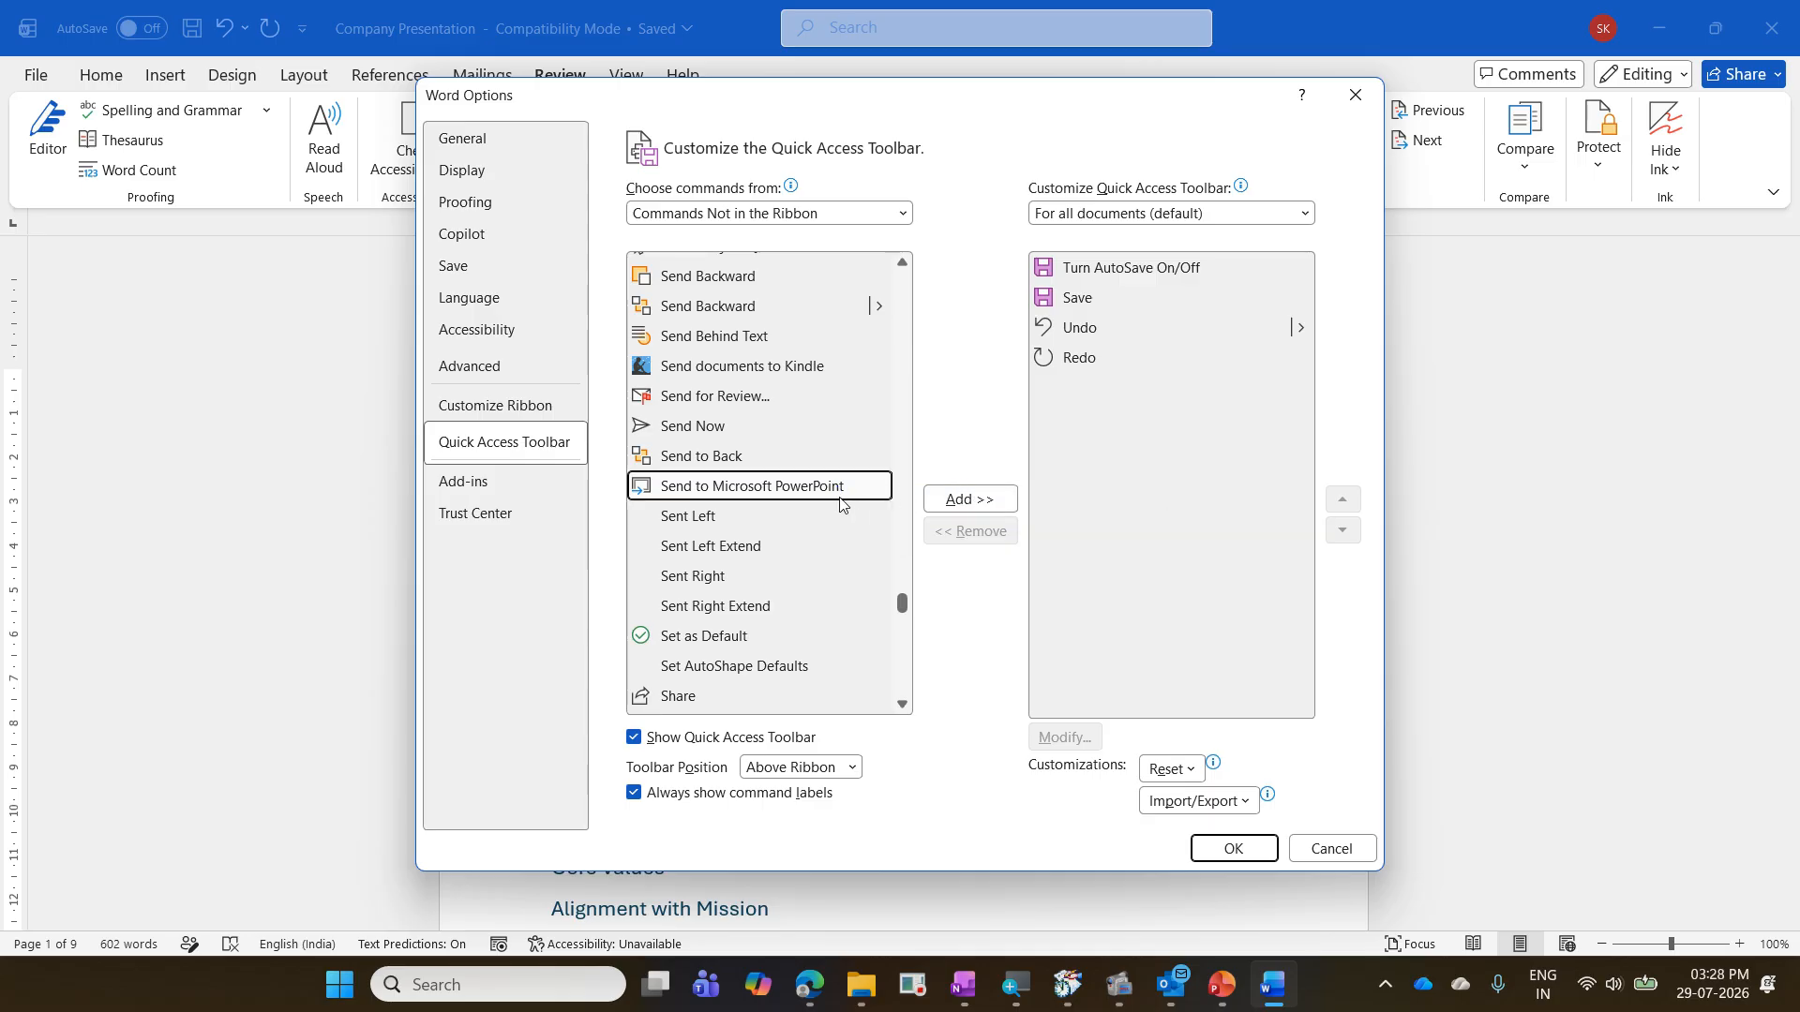
# - Add the selected Send to Microsoft PowerPoint command to the Quick Access Toolbar and apply the customization
pyautogui.click(960, 501)
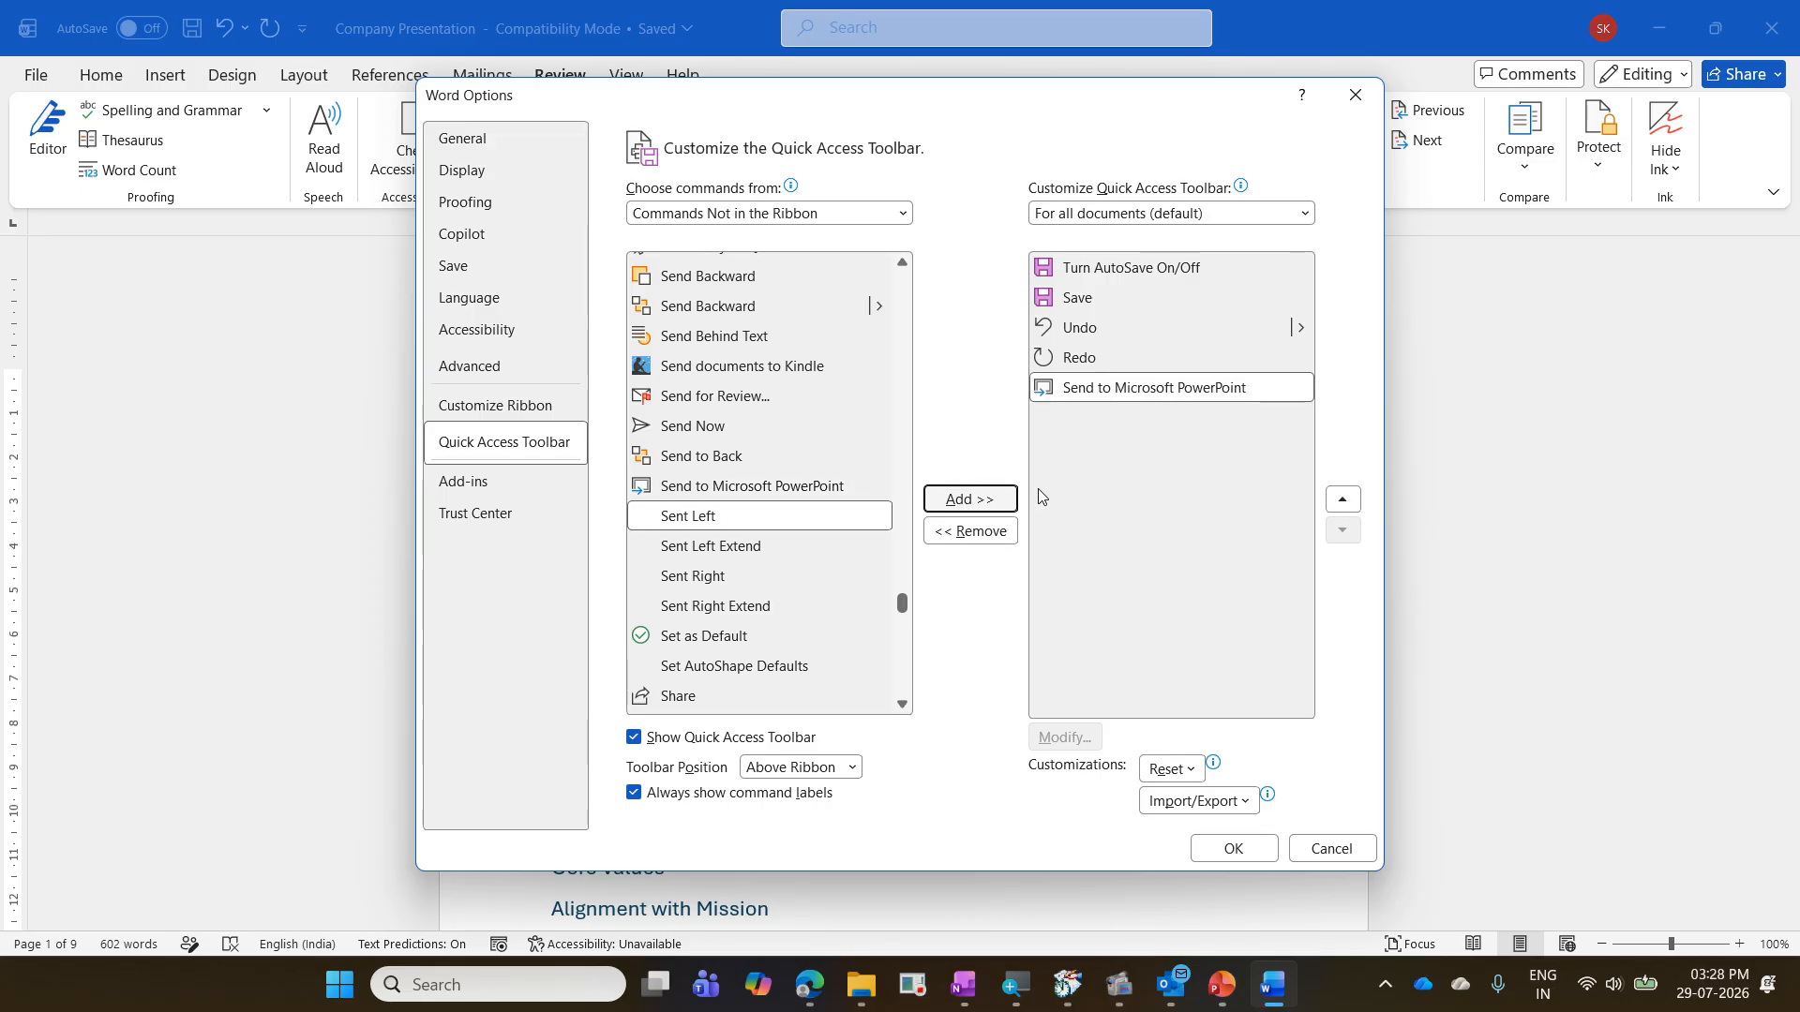
pyautogui.moveTo(1064, 387)
pyautogui.mouseDown()
pyautogui.moveTo(1266, 409)
pyautogui.moveTo(1320, 376)
pyautogui.mouseUp()
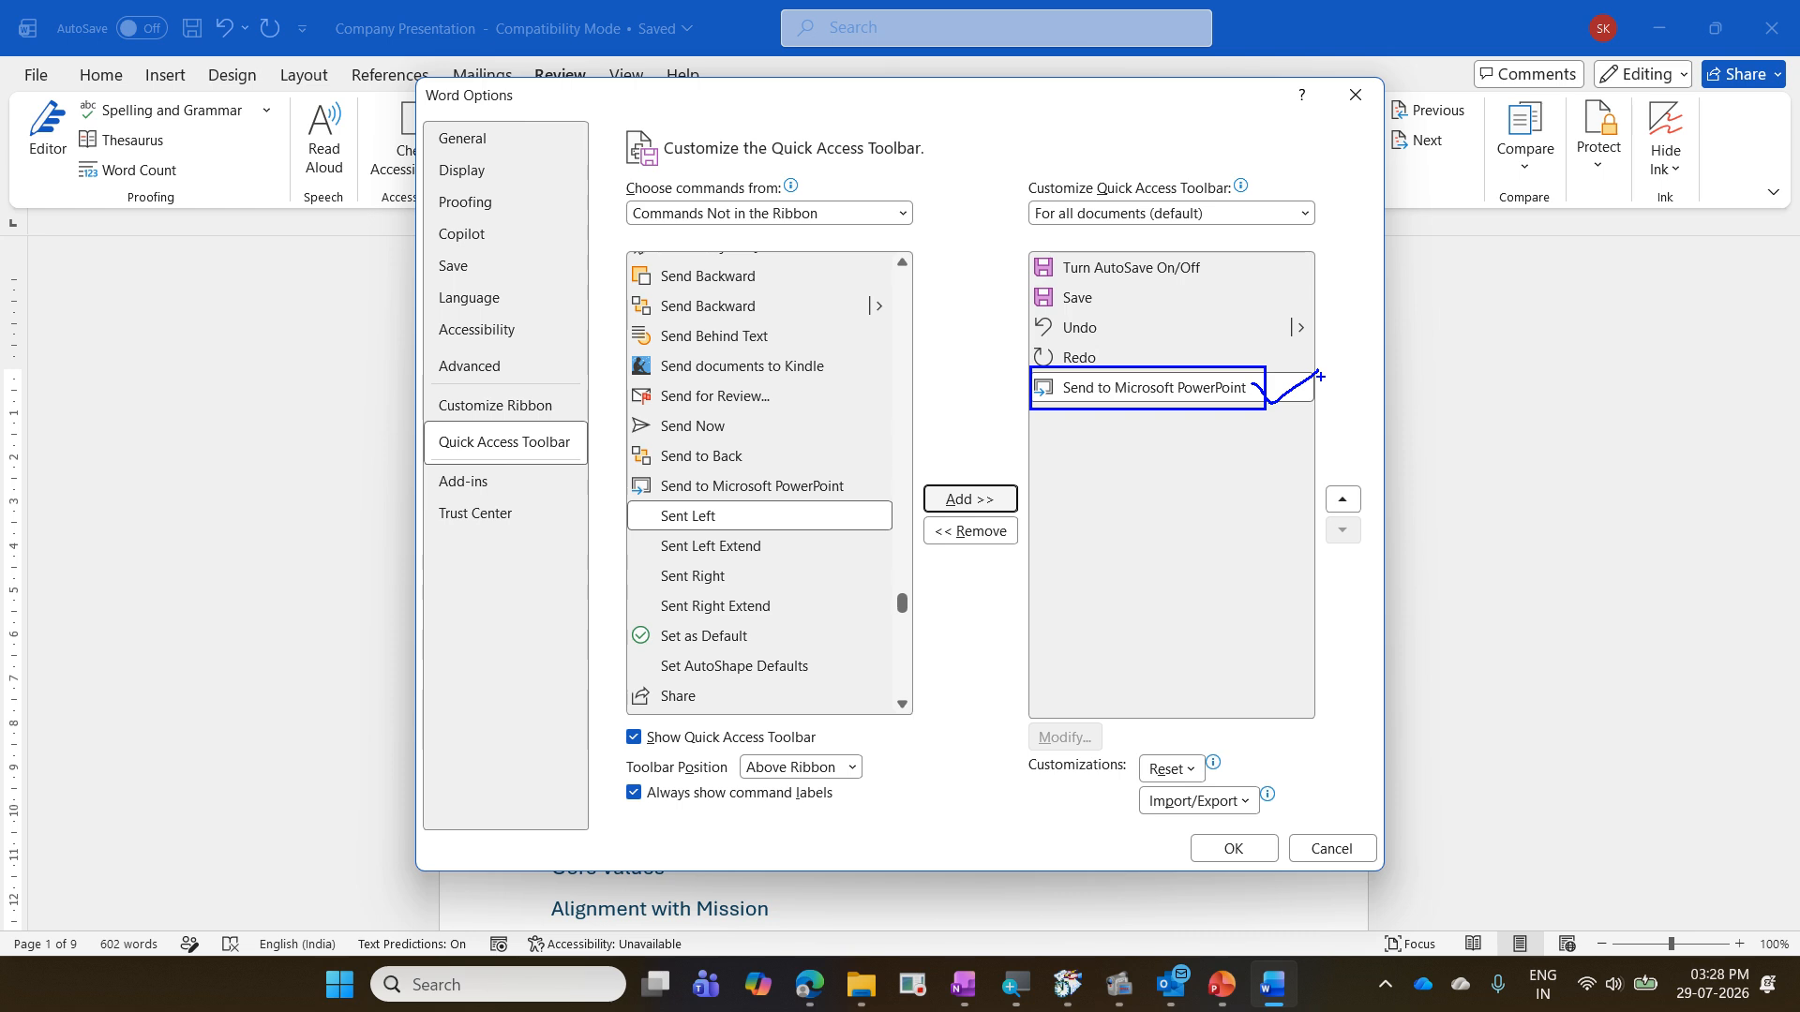
pyautogui.press('Escape')
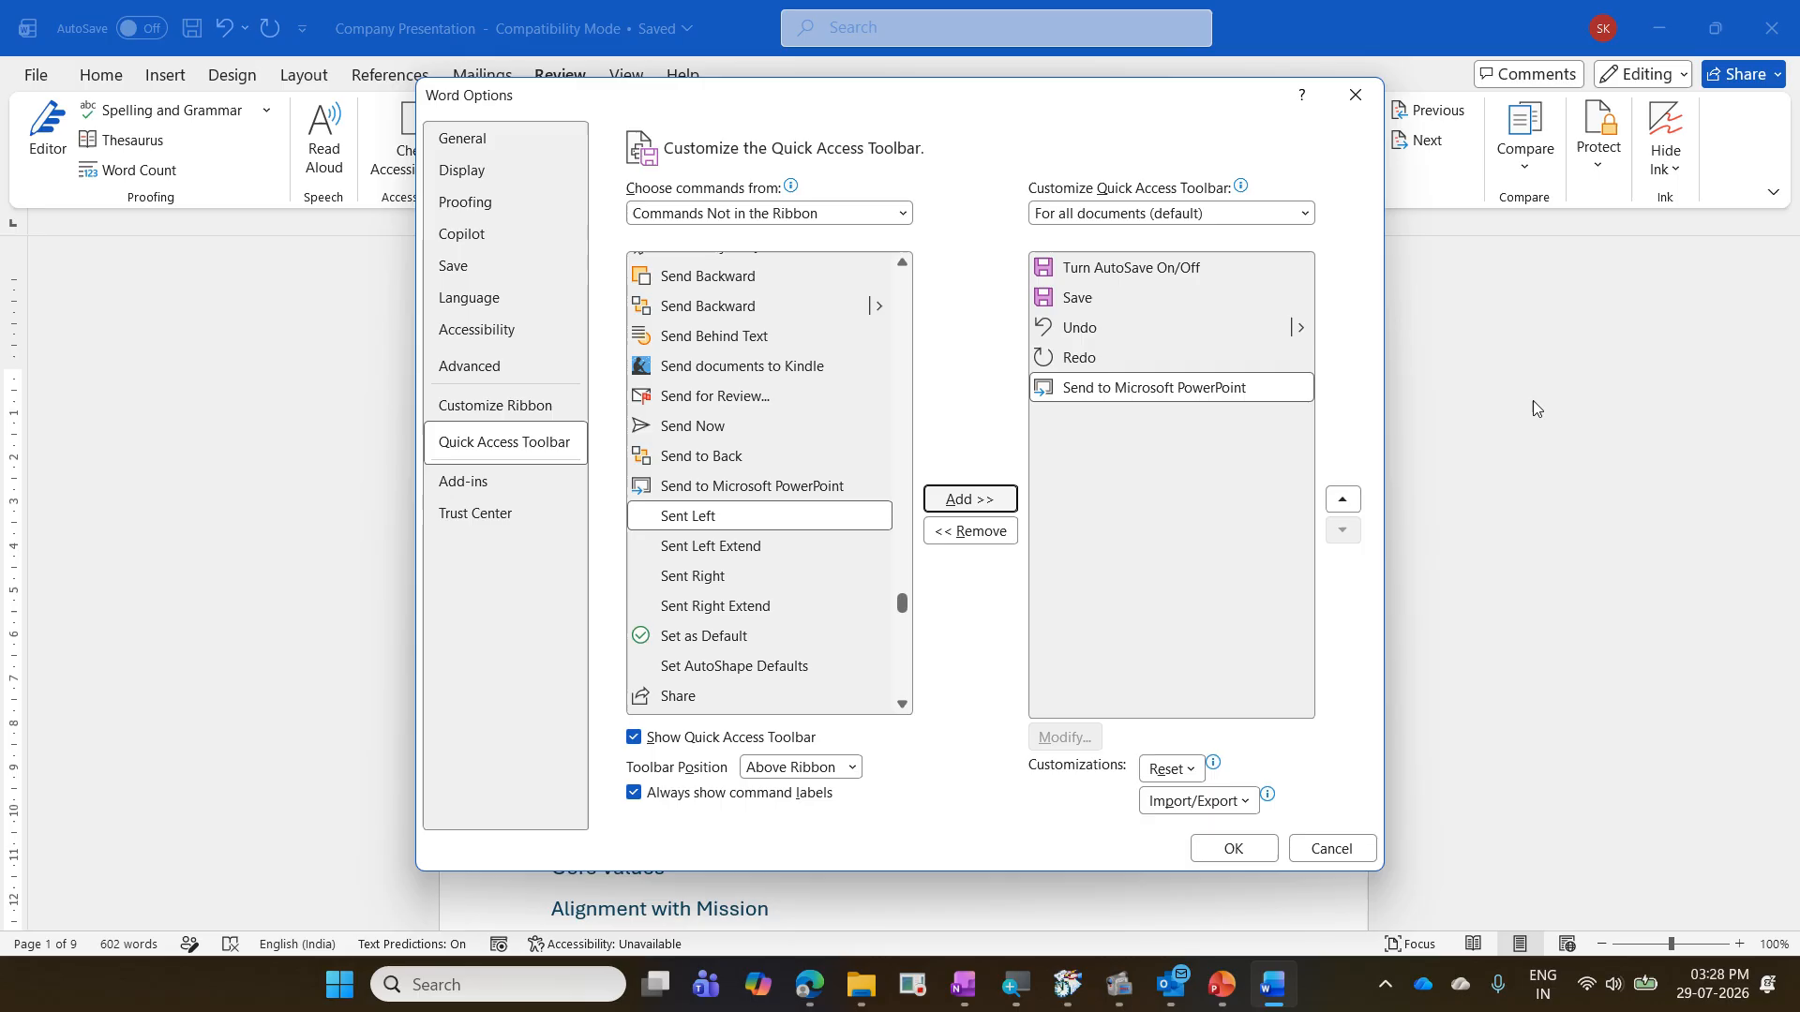
pyautogui.click(1234, 848)
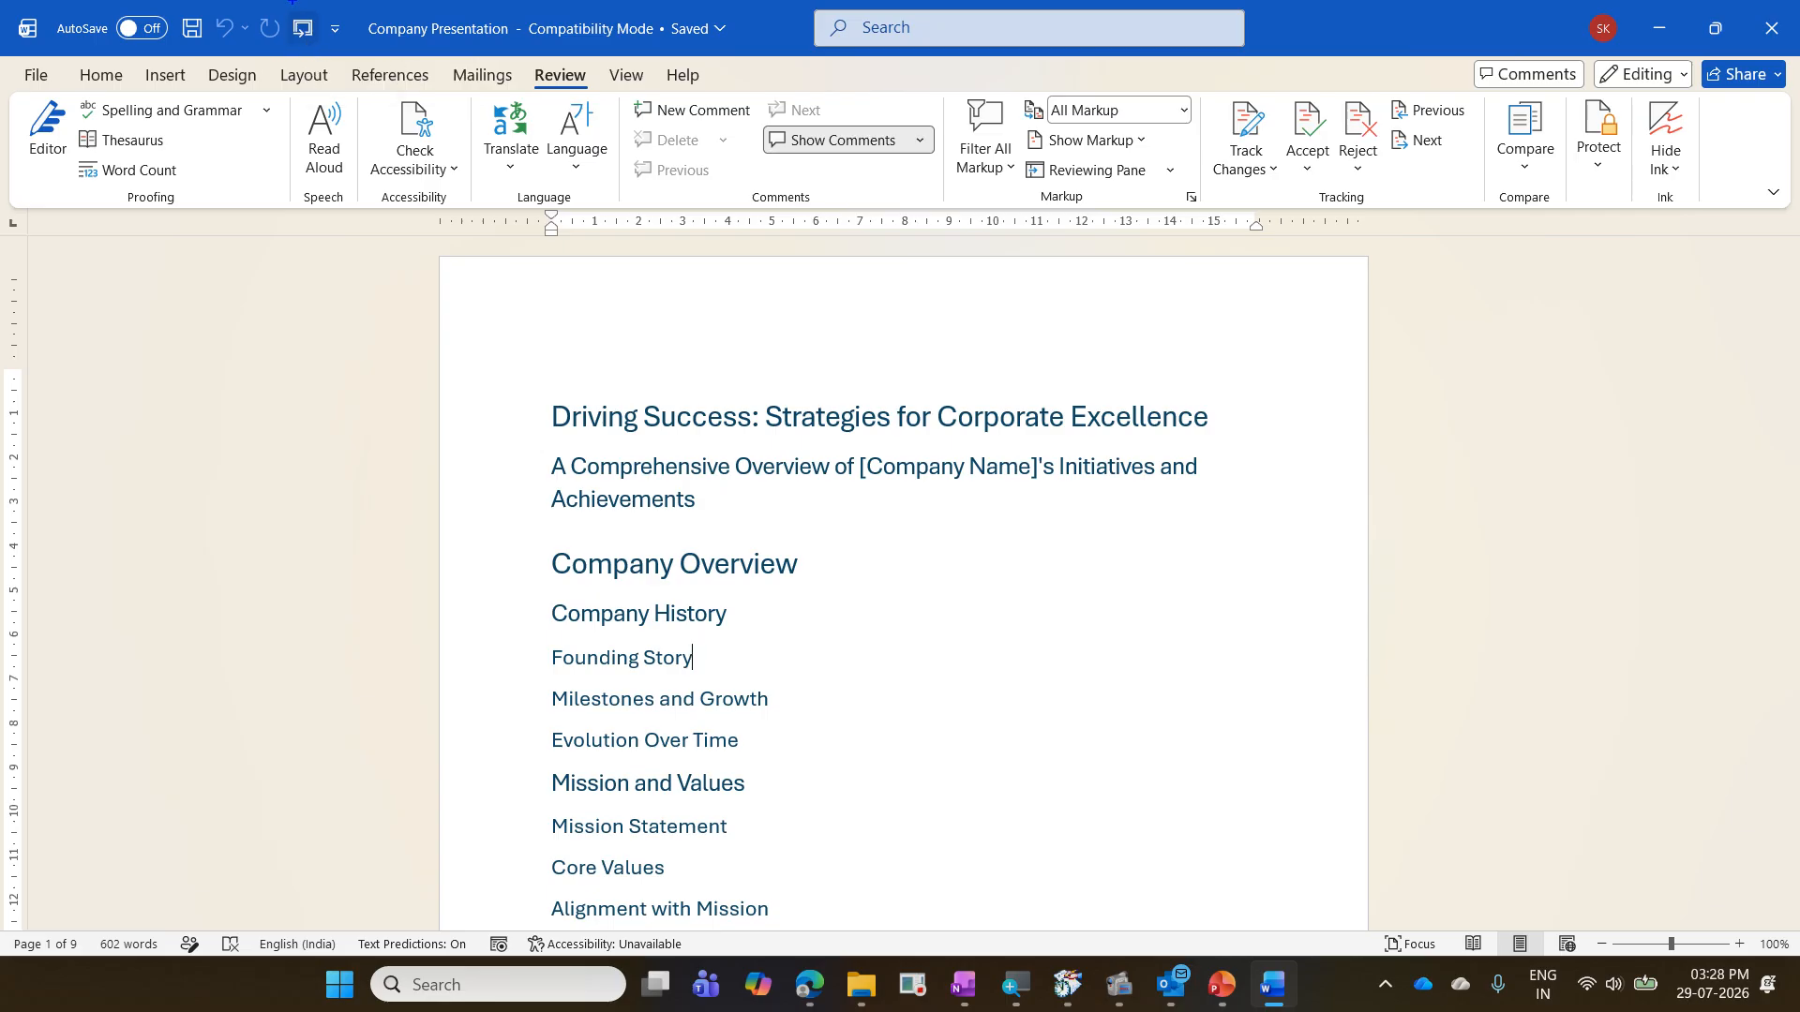
pyautogui.moveTo(279, 9)
pyautogui.mouseDown()
pyautogui.moveTo(325, 65)
pyautogui.moveTo(363, 20)
pyautogui.mouseUp()
pyautogui.press('Escape')
pyautogui.press('super+plus')
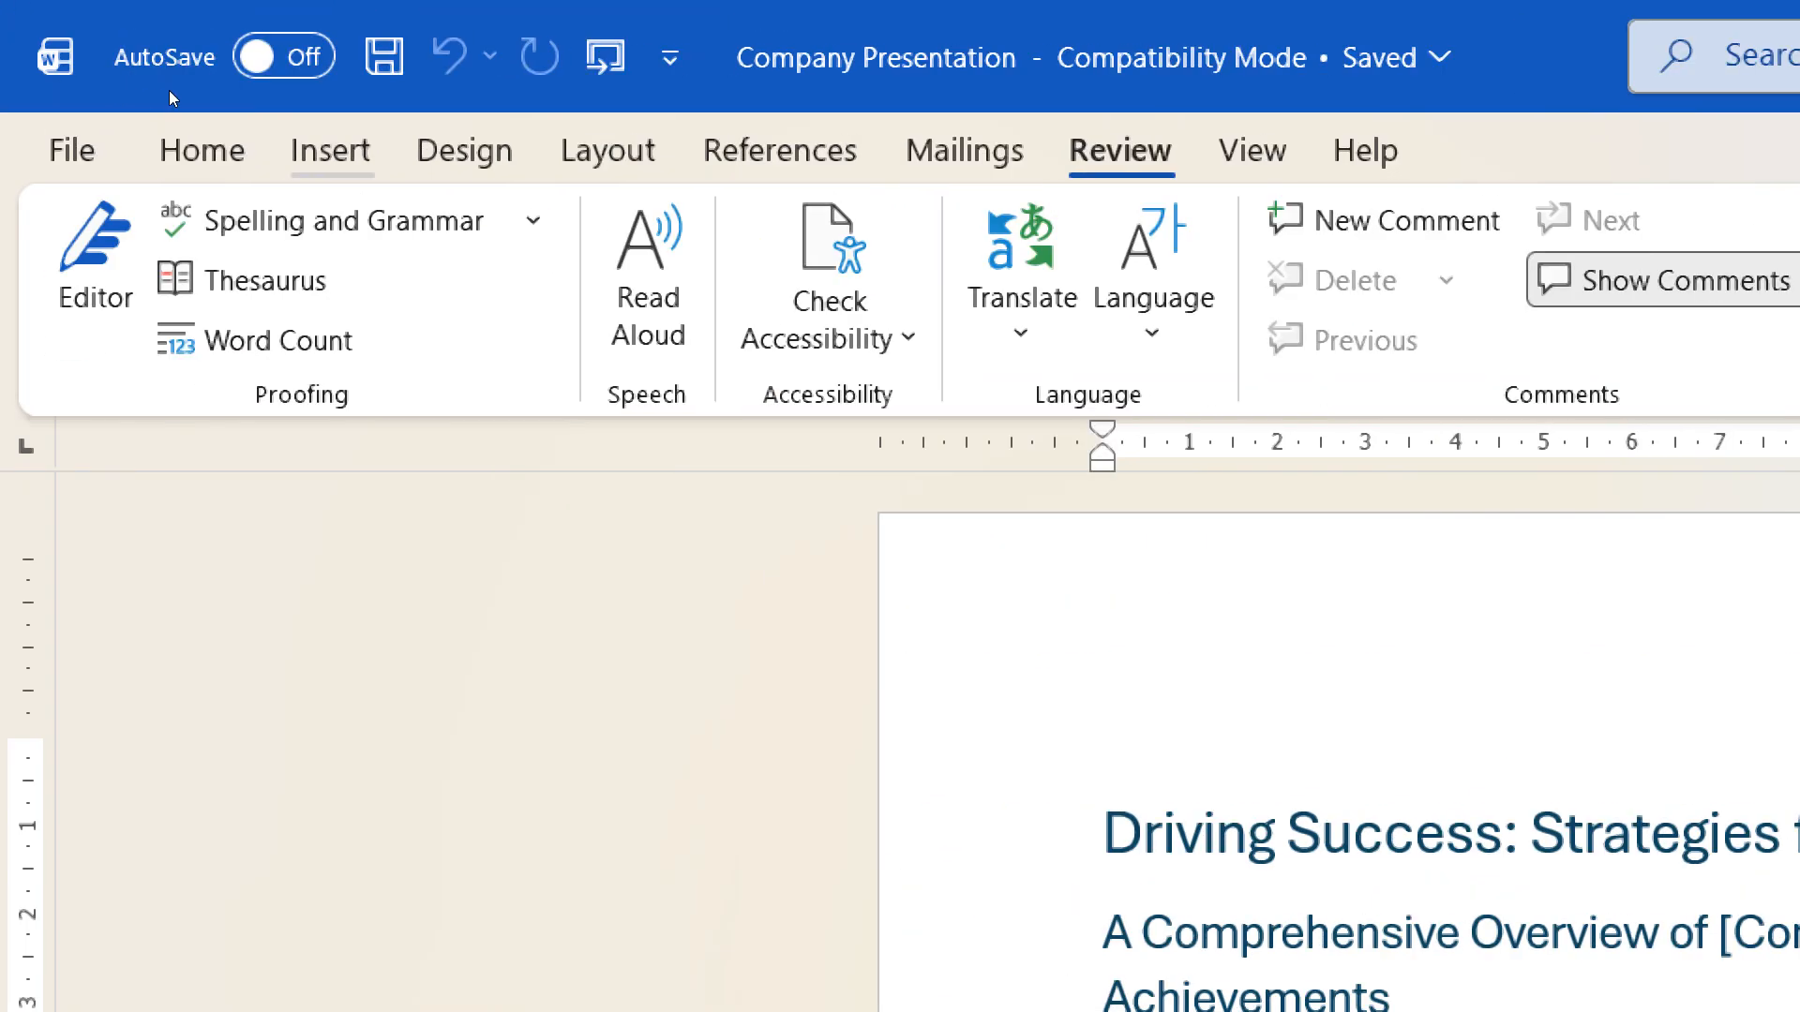
pyautogui.press('super+Escape')
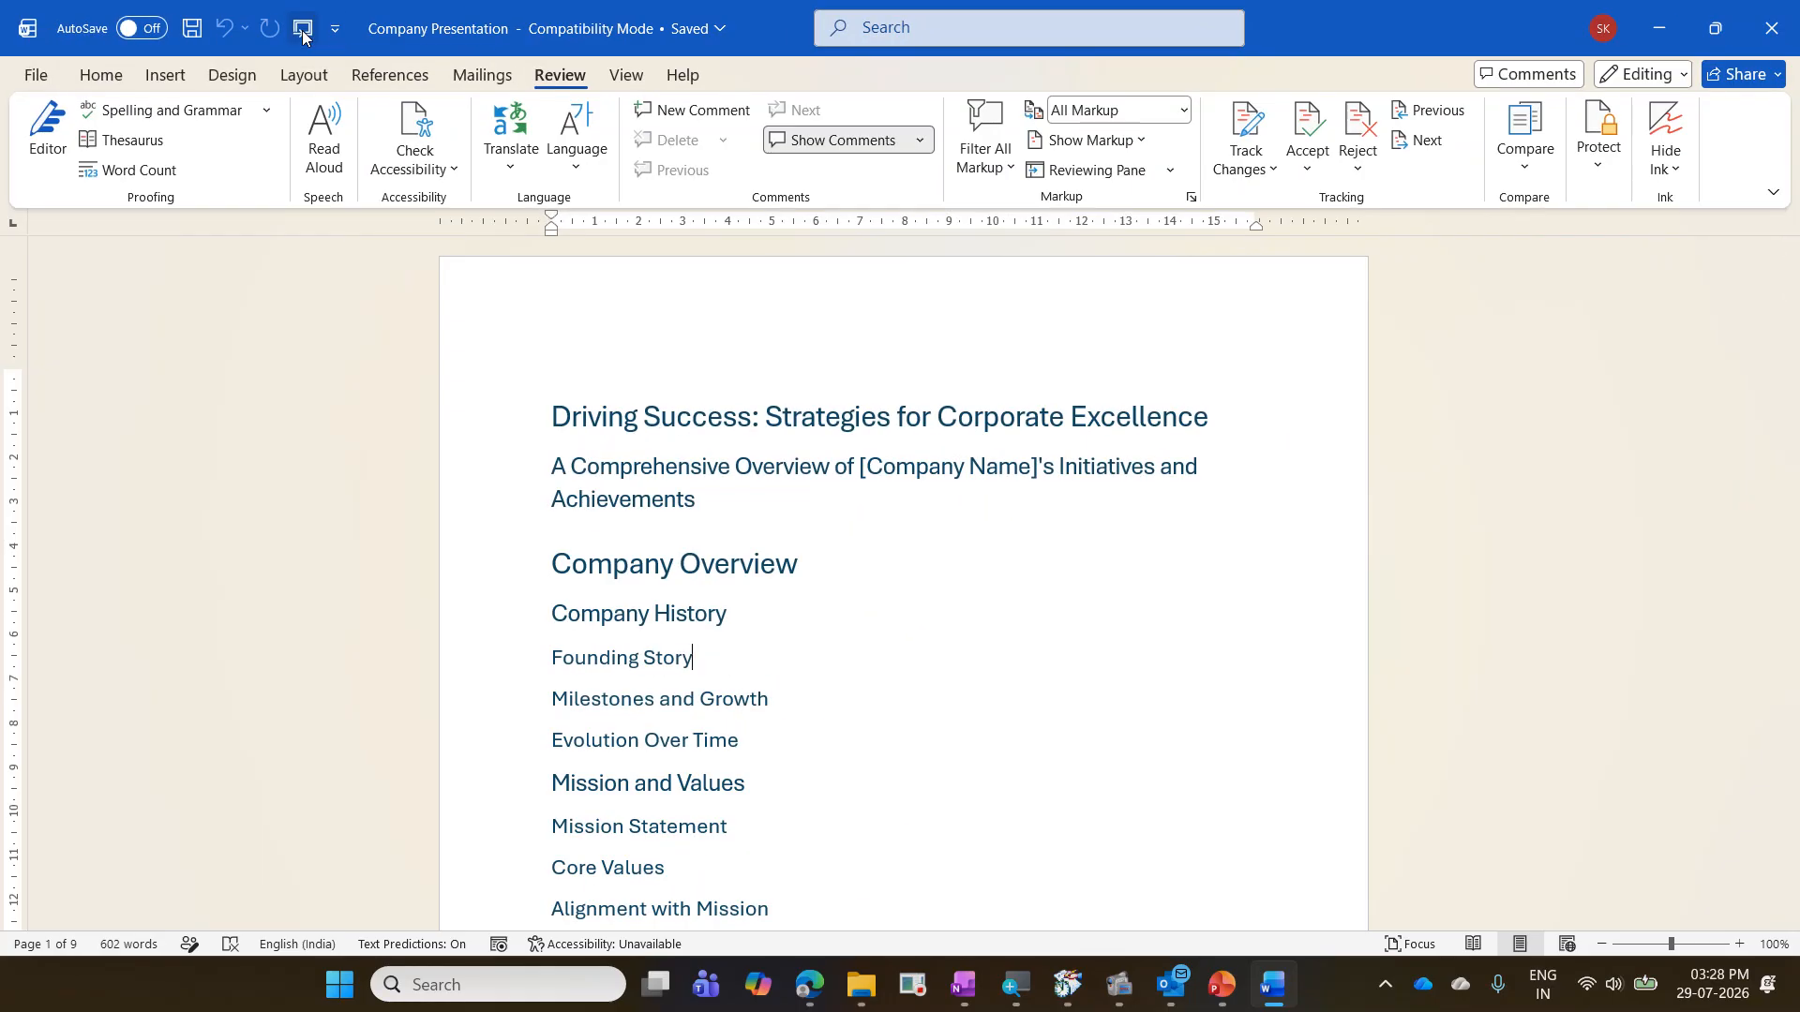
# - Send the Company Presentation document to PowerPoint, look through the generated slides, and enable editing of the presentation
pyautogui.click(302, 33)
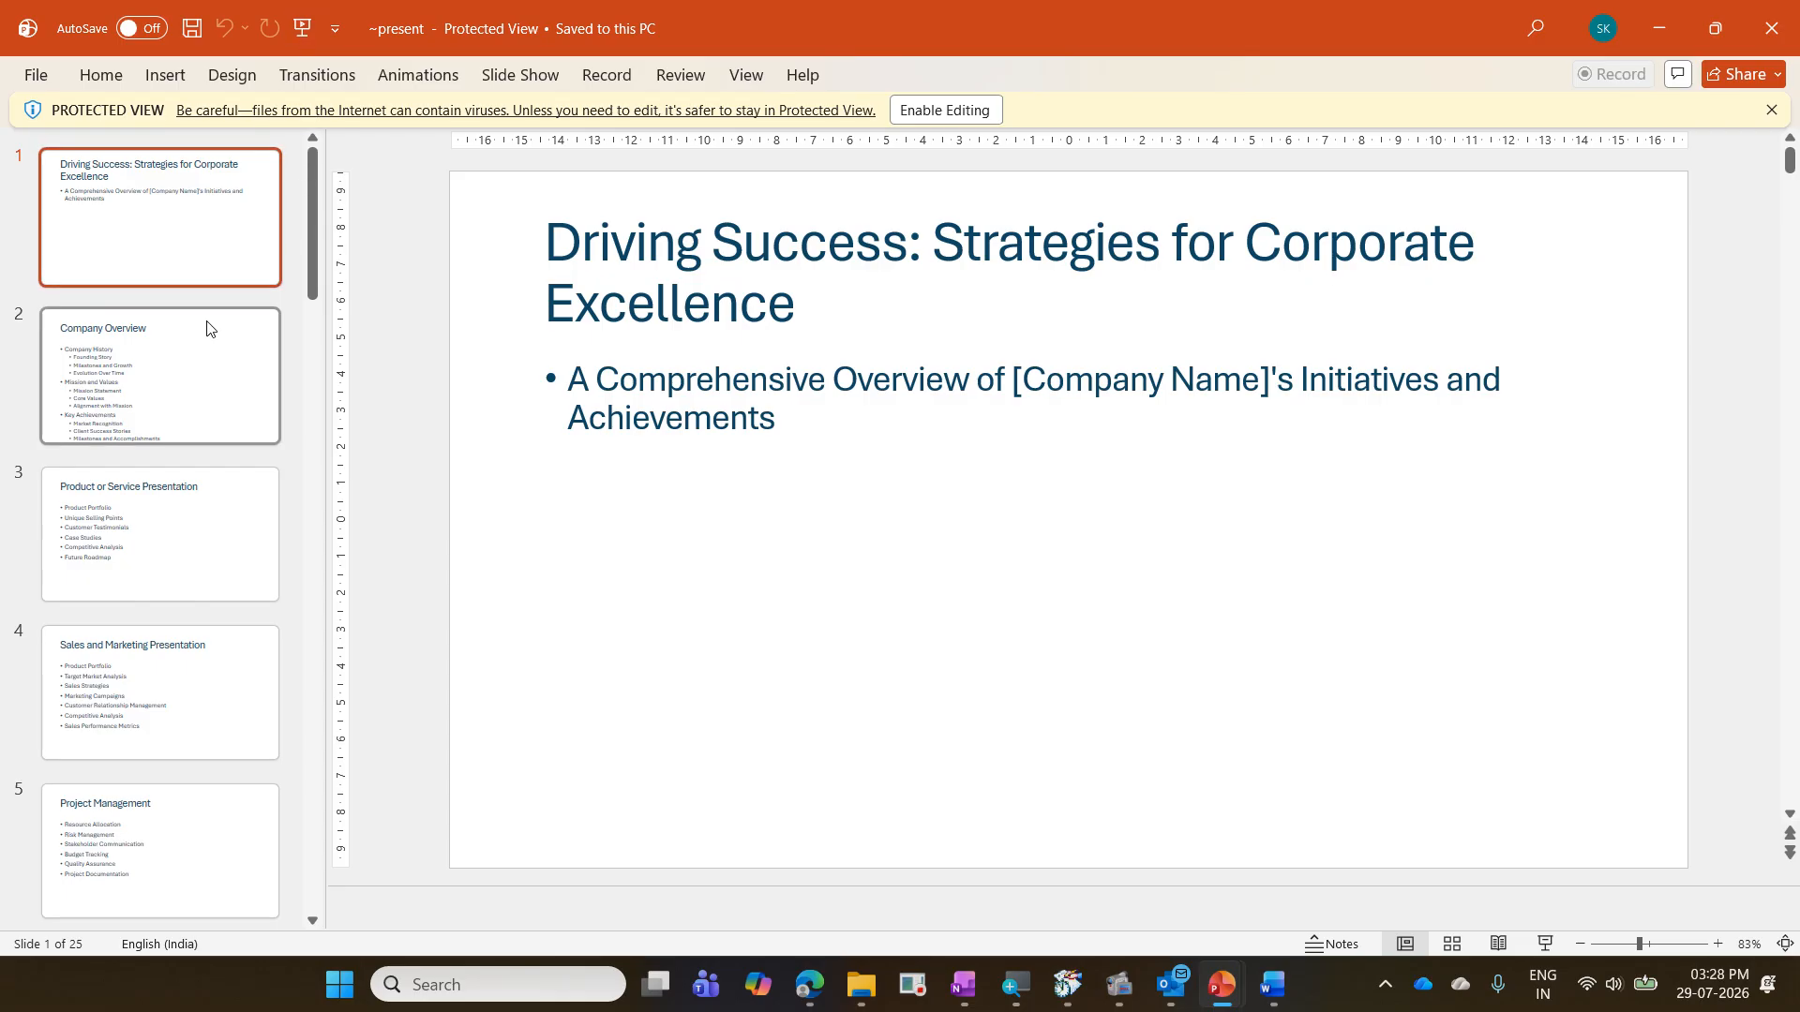
pyautogui.scroll(-10, 207, 327)
pyautogui.scroll(-3, 207, 328)
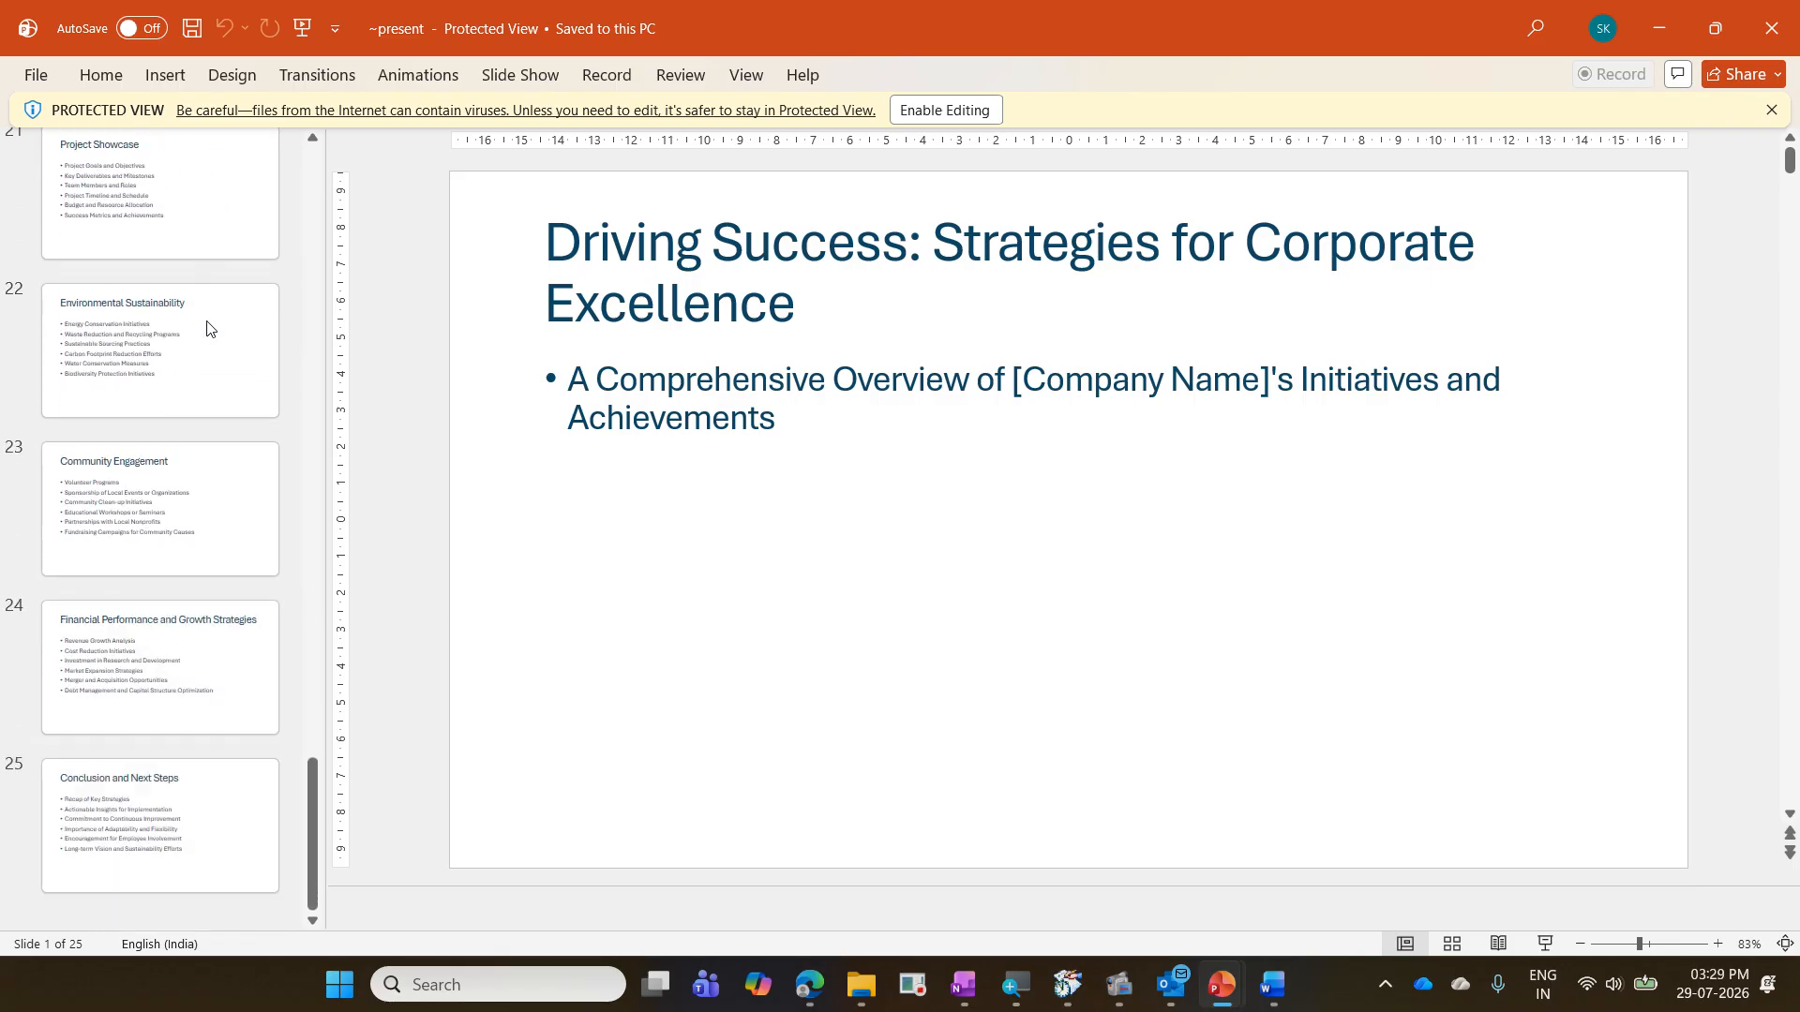
pyautogui.scroll(10, 207, 328)
pyautogui.scroll(9, 208, 328)
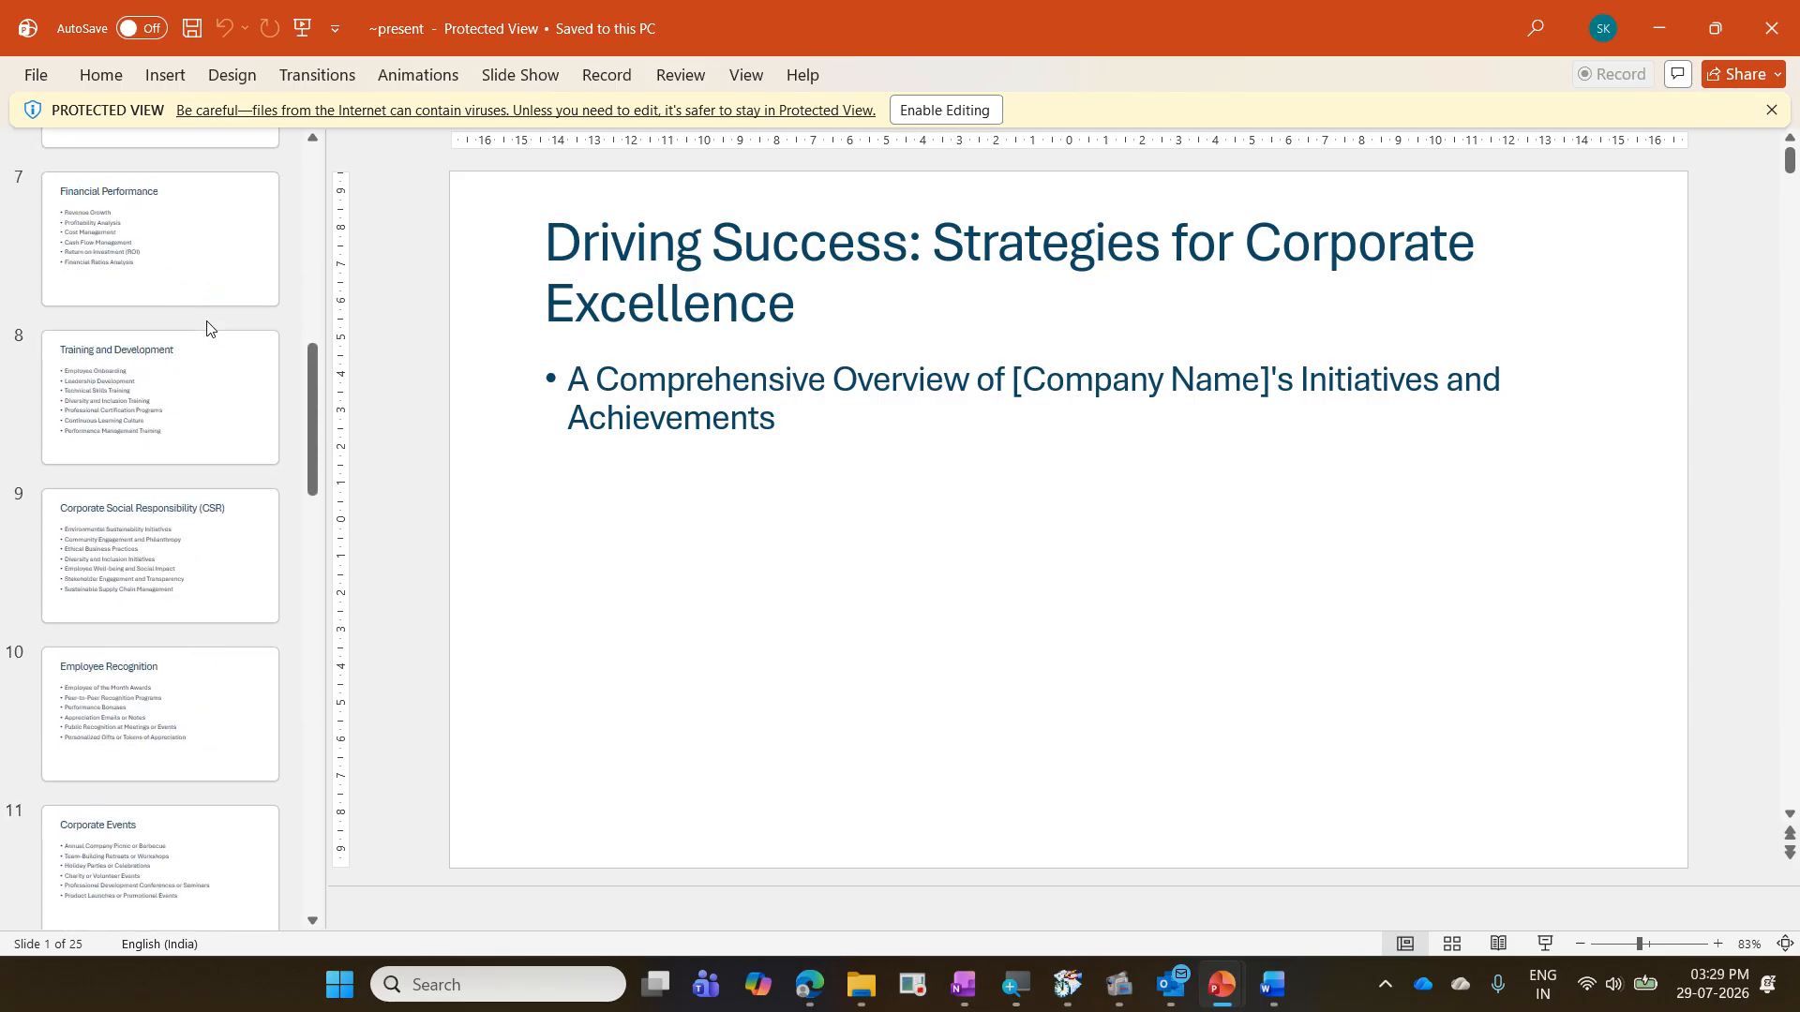
pyautogui.click(949, 112)
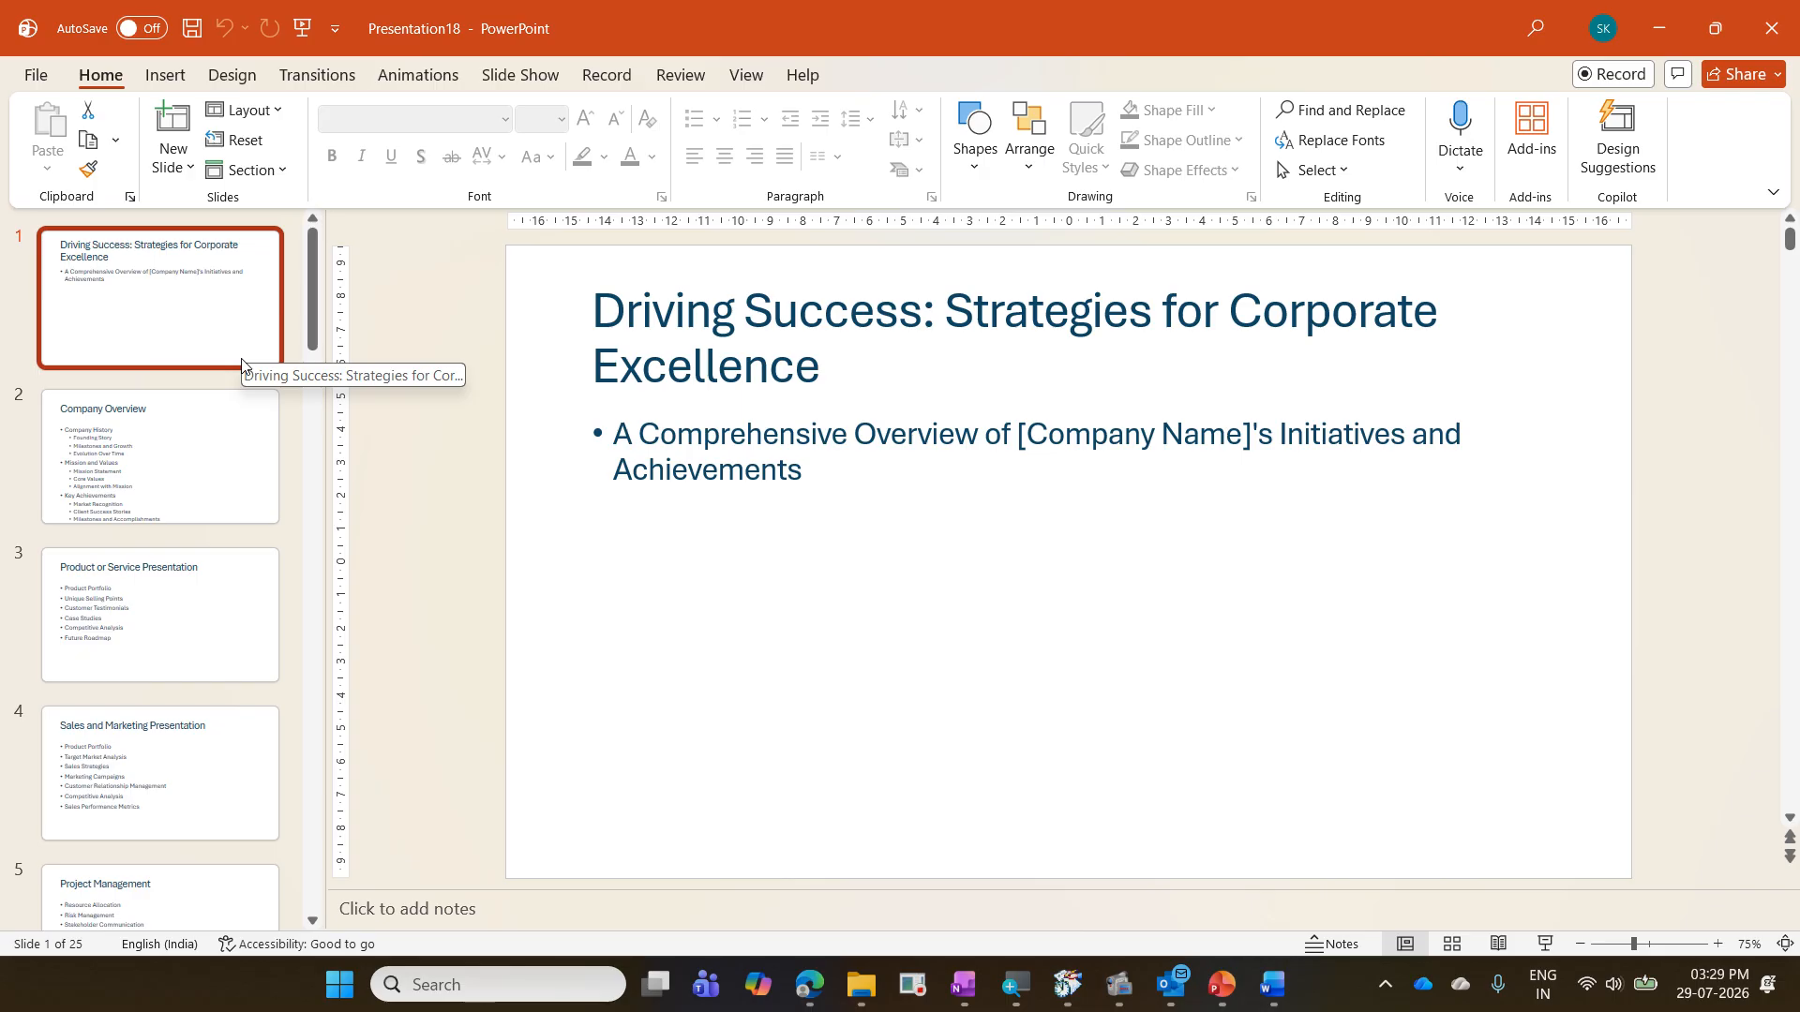
# - Review the editable presentation's slides through to the end, viewing several of the last ones, and return to the start
pyautogui.scroll(-14, 216, 466)
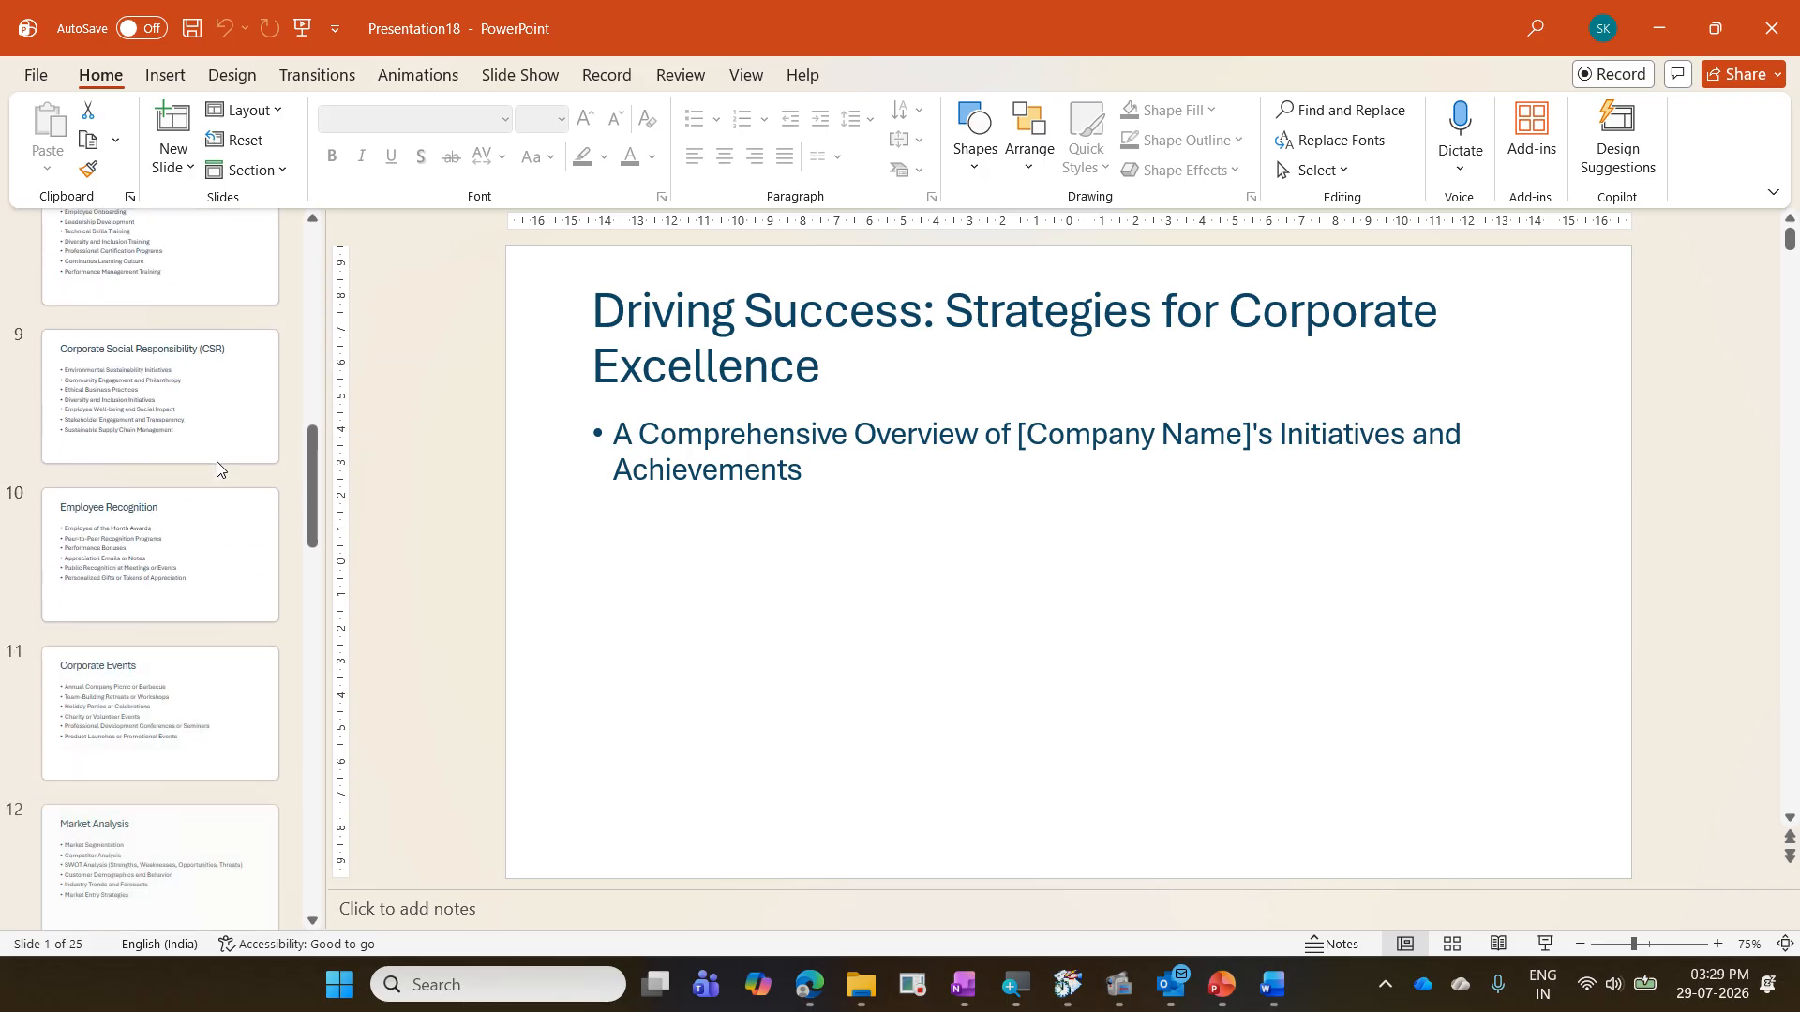
pyautogui.scroll(-7, 216, 466)
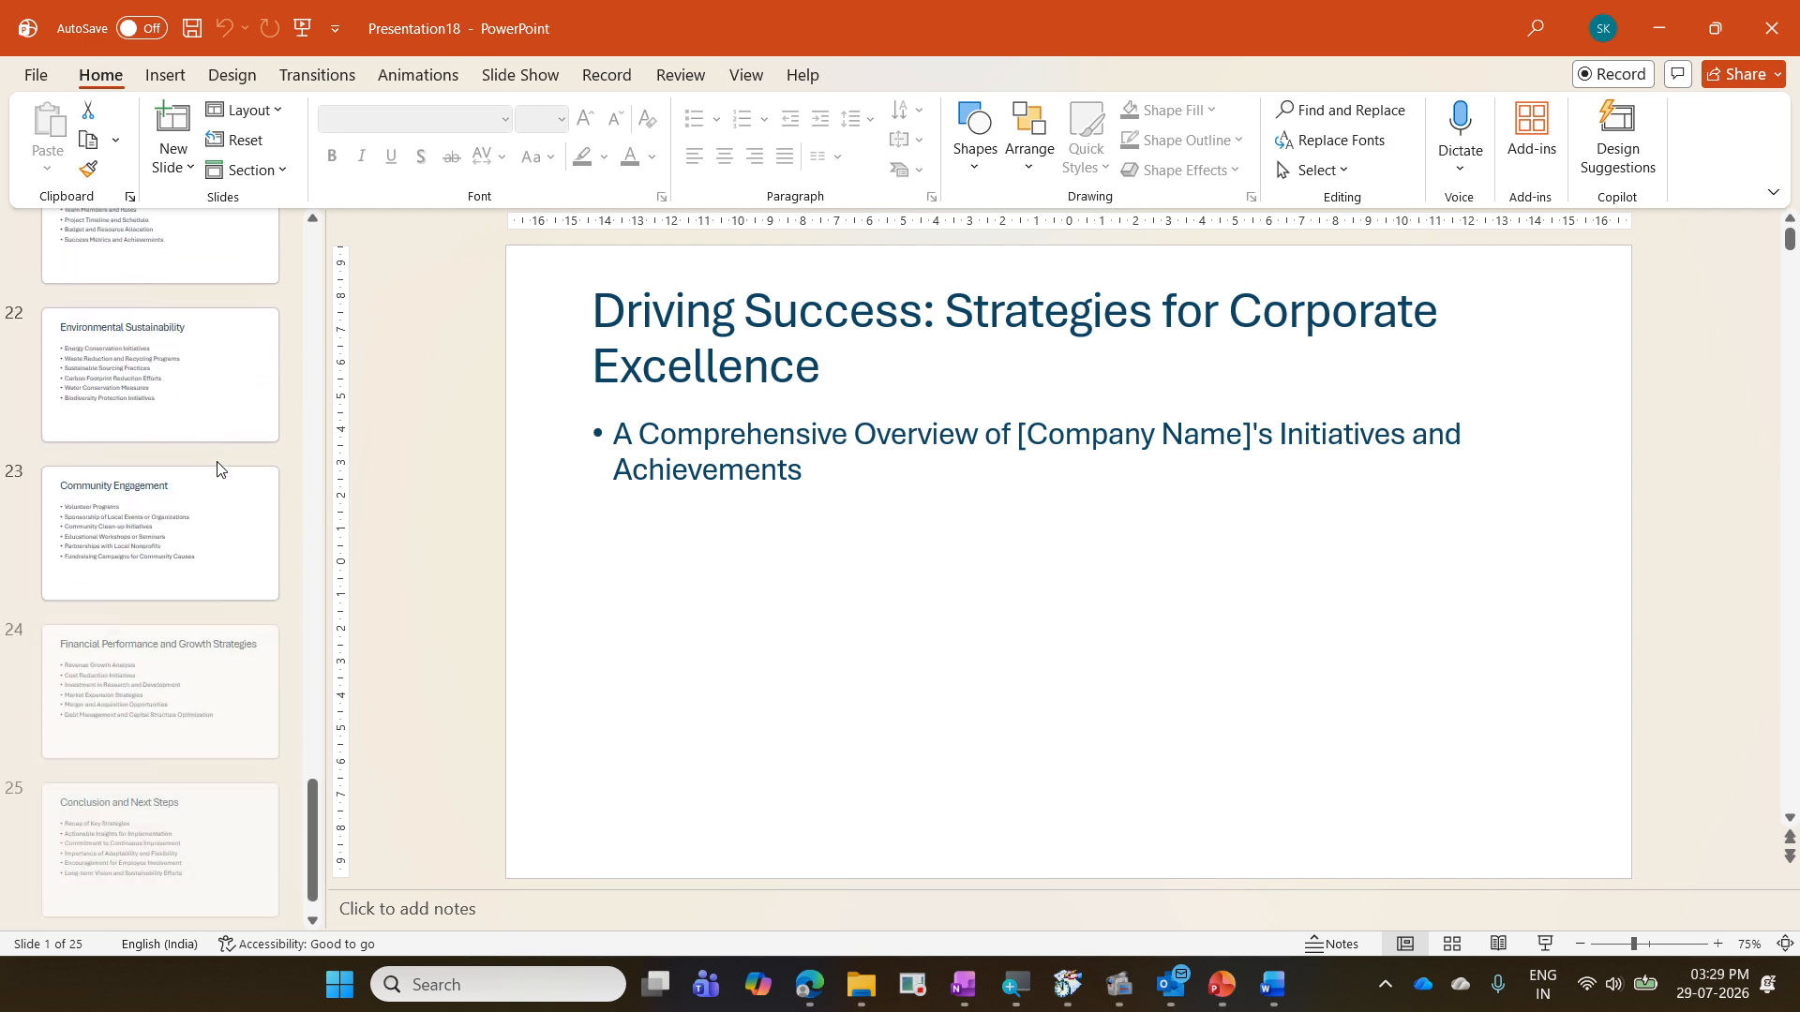
pyautogui.click(232, 651)
pyautogui.click(188, 506)
pyautogui.click(193, 410)
pyautogui.scroll(5, 194, 410)
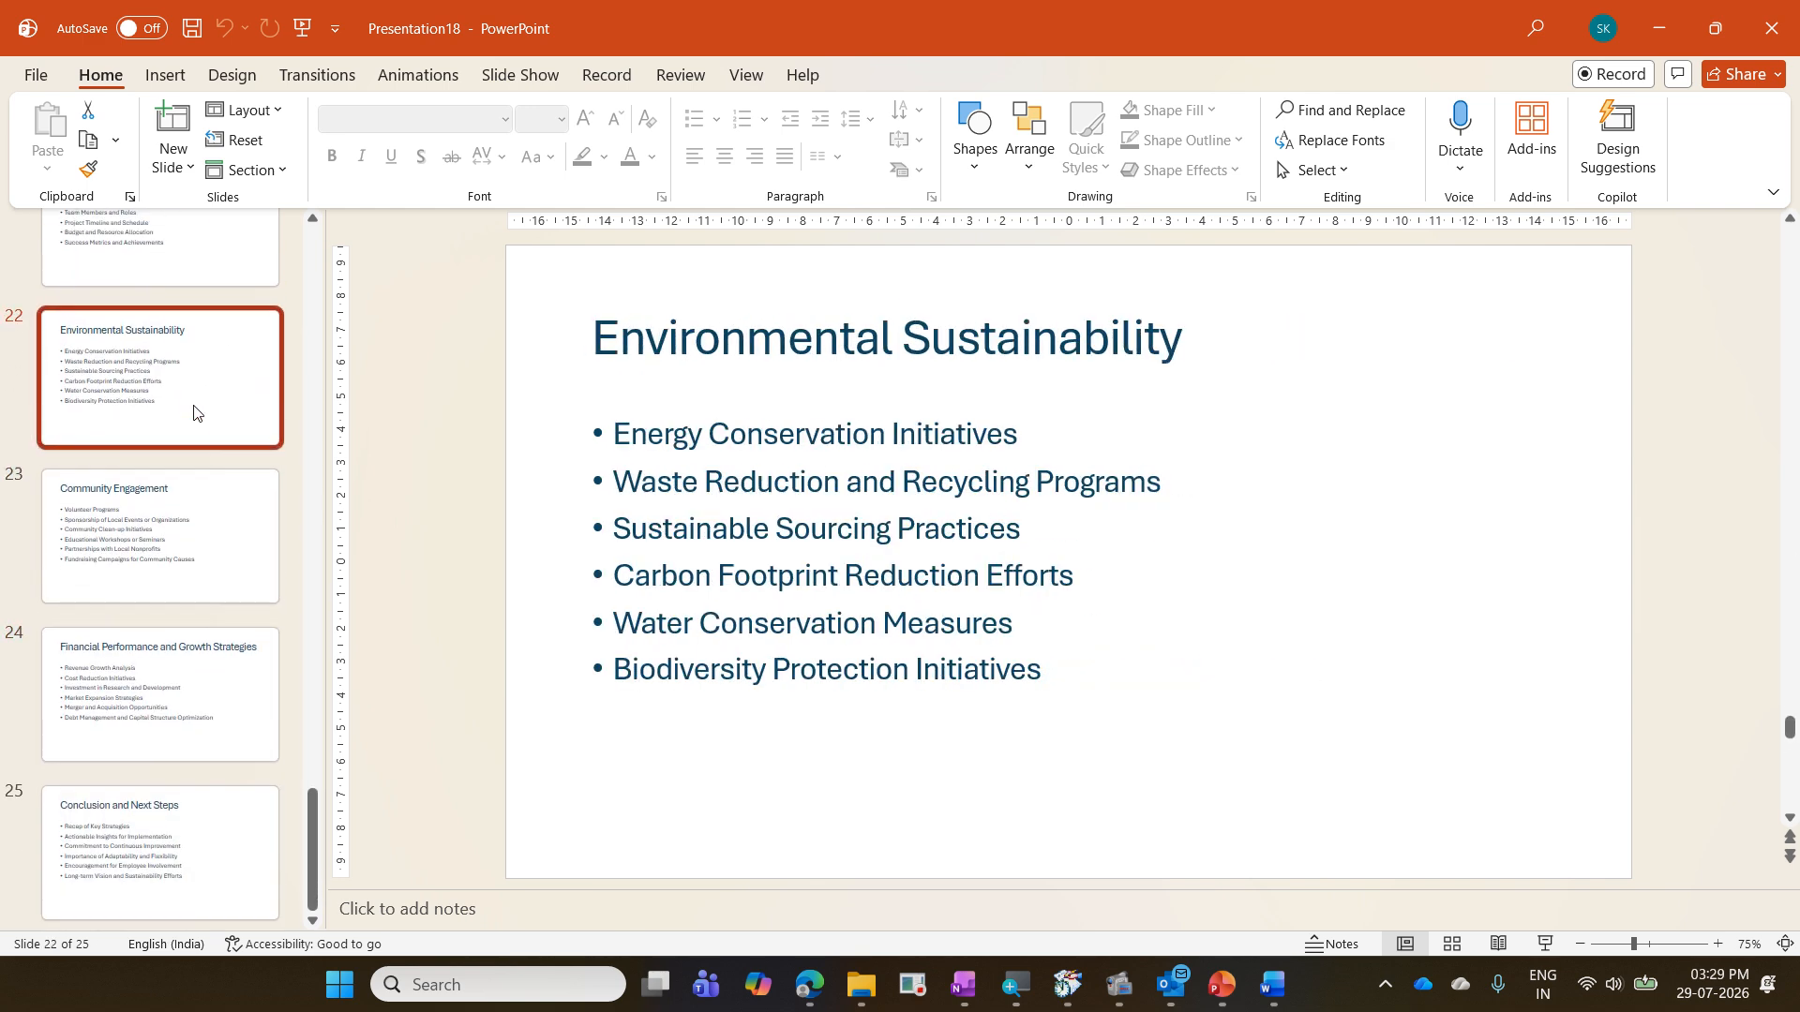
pyautogui.scroll(16, 194, 410)
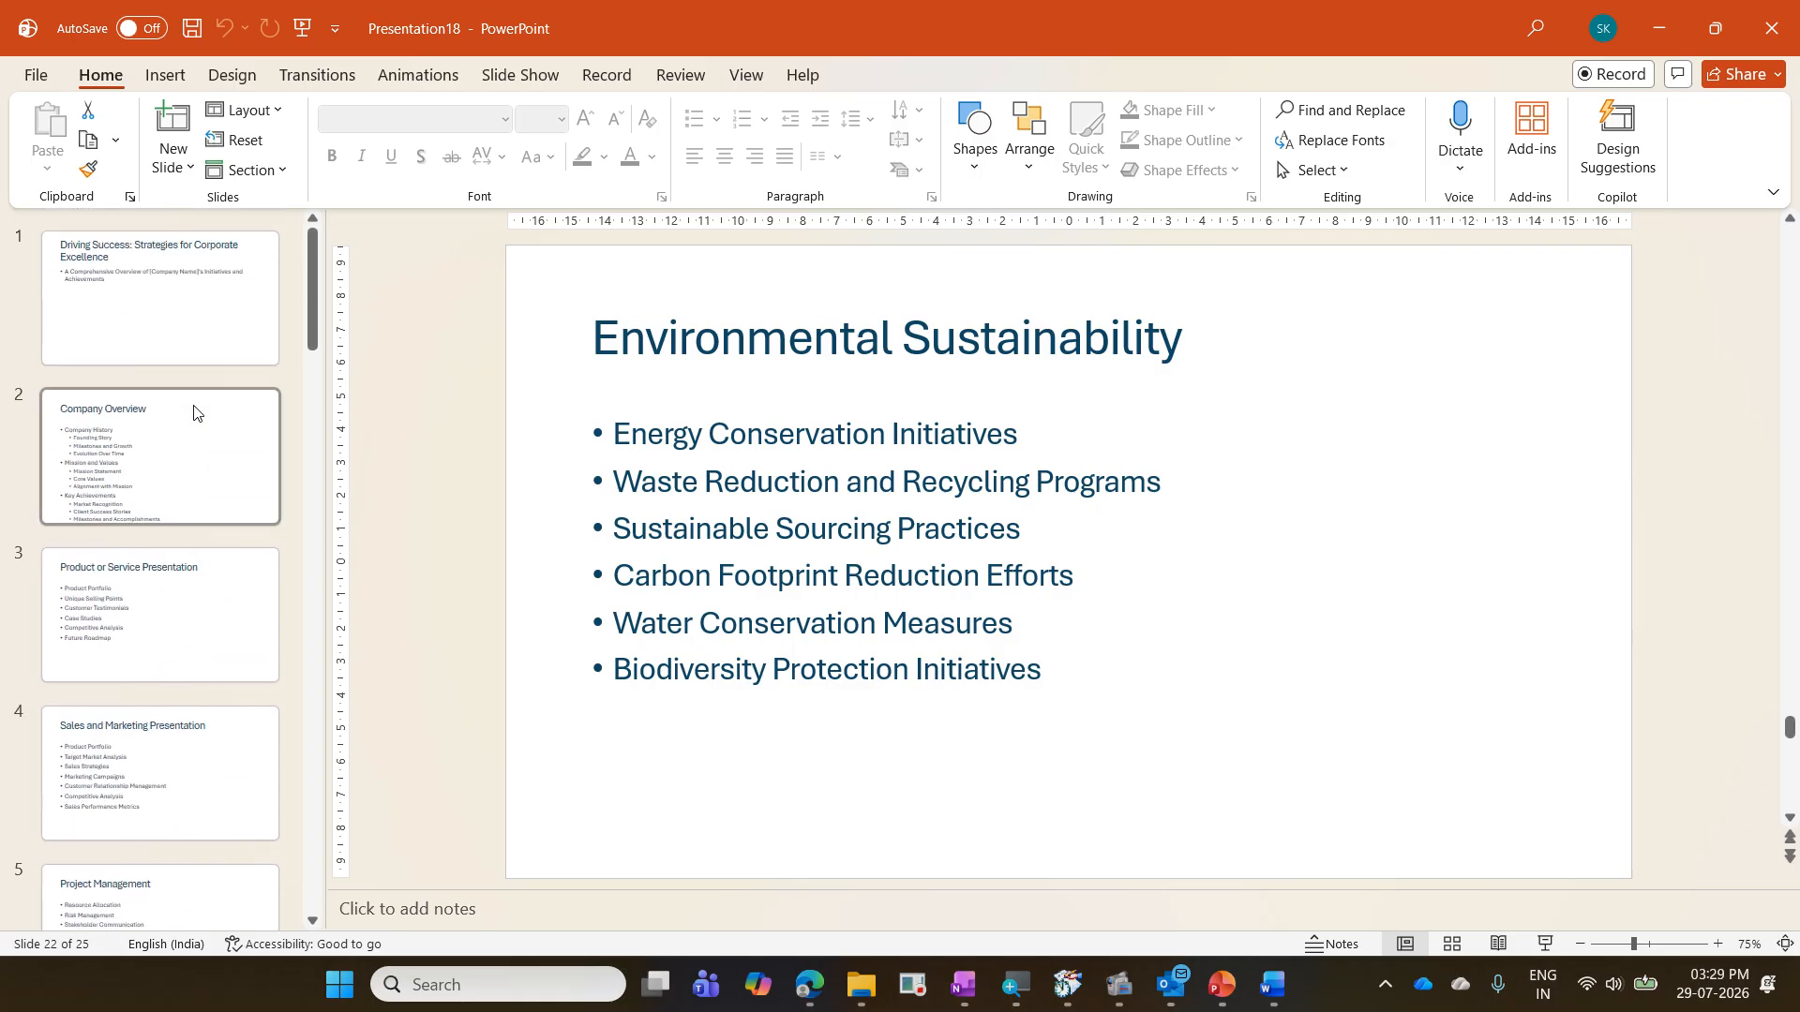
# - Minimize the Word document and the Microsoft power point training presentation, and close the generated Presentation18
pyautogui.click(1273, 984)
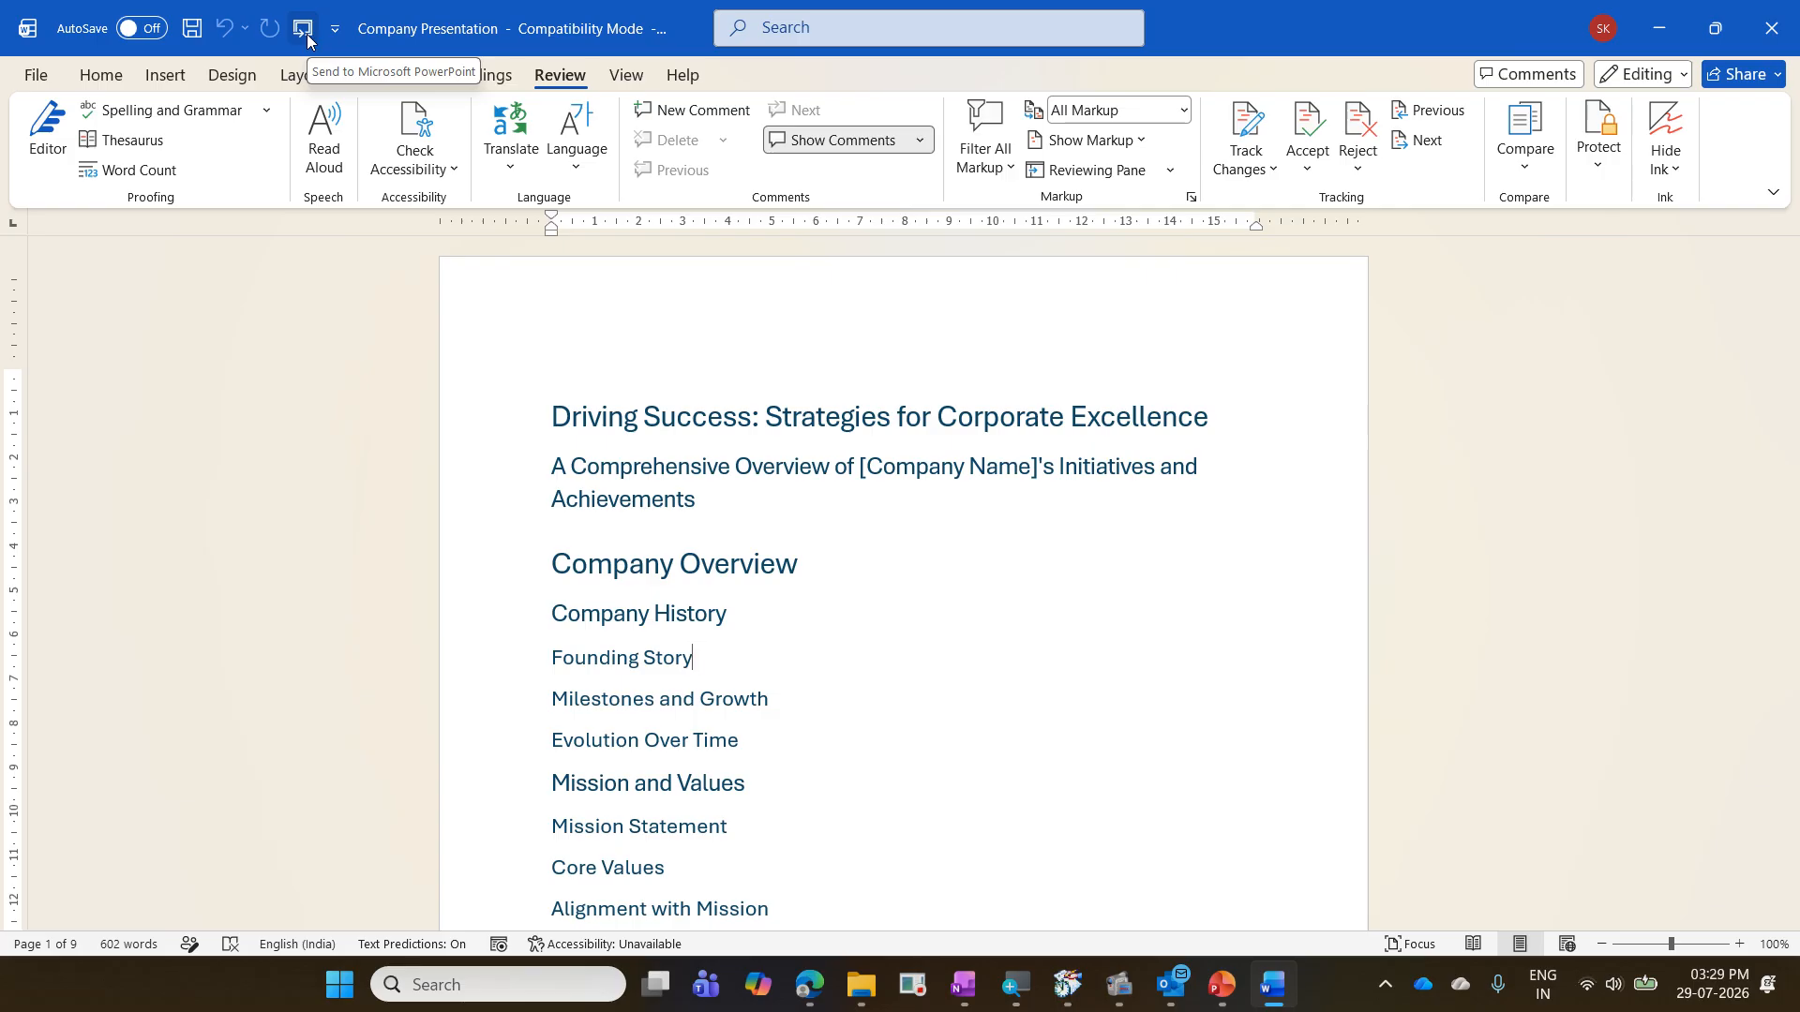
pyautogui.click(1650, 19)
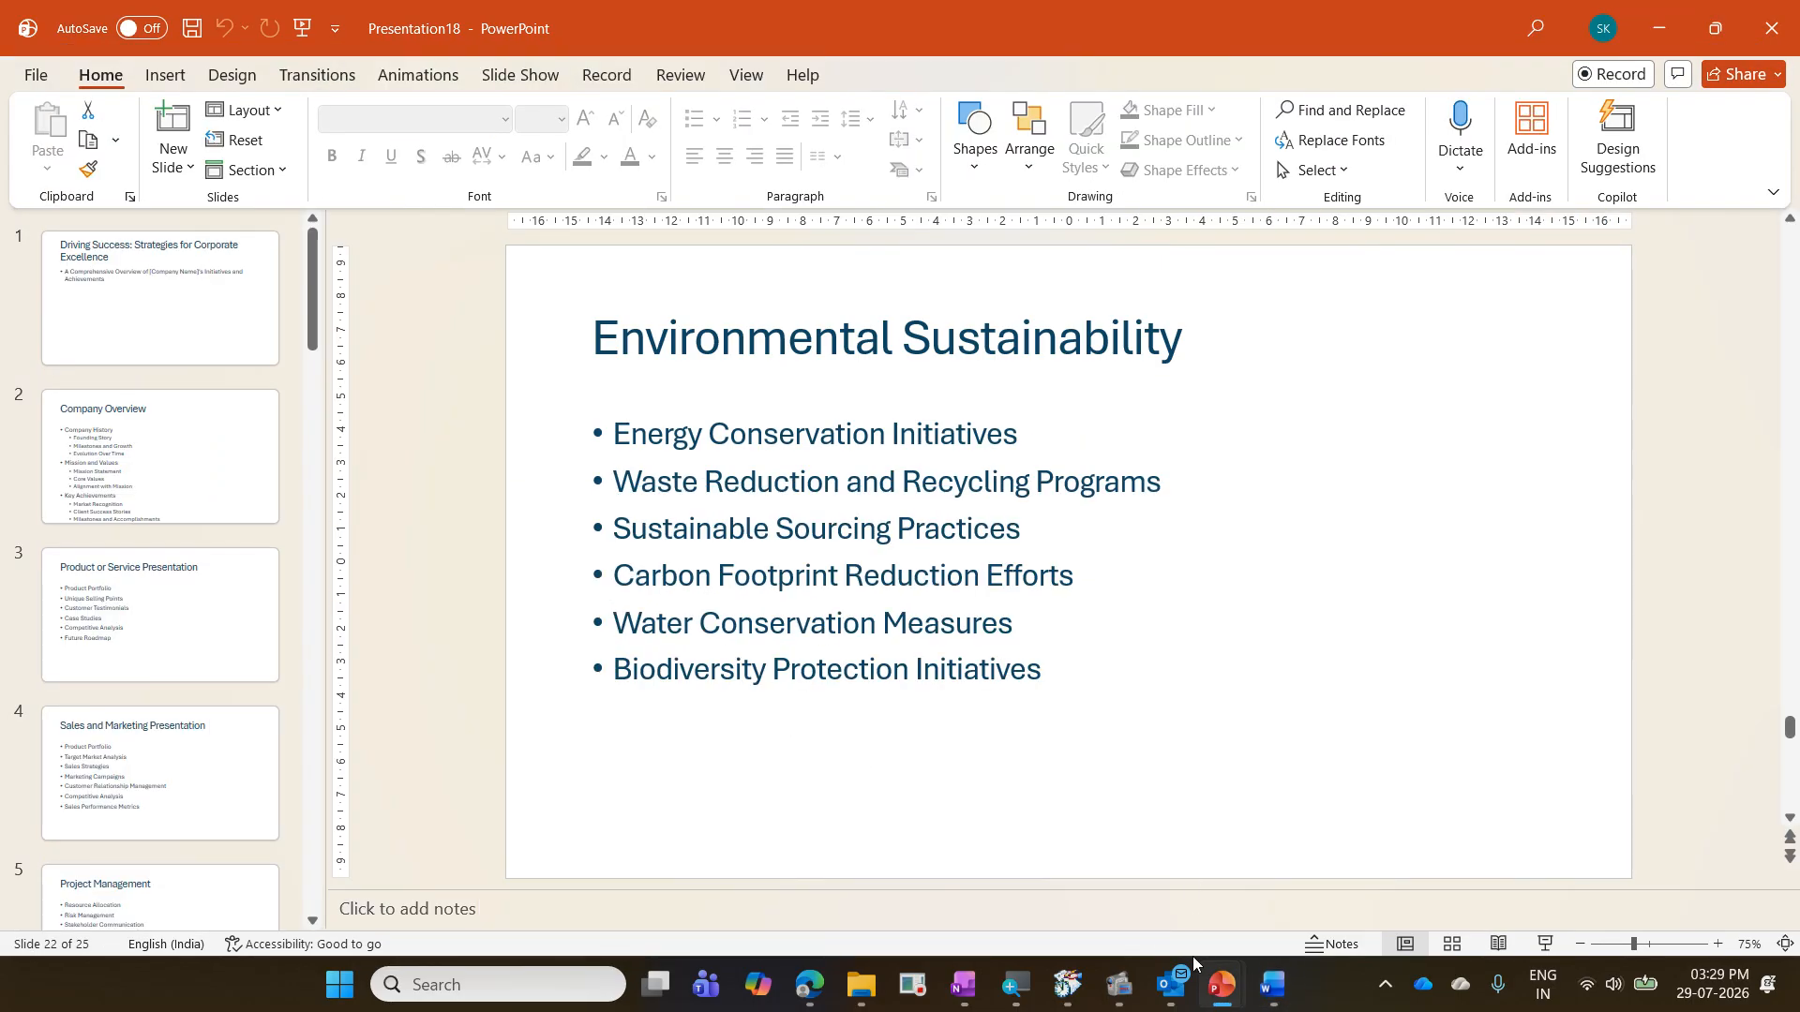
pyautogui.moveTo(1222, 985)
pyautogui.click(1091, 853)
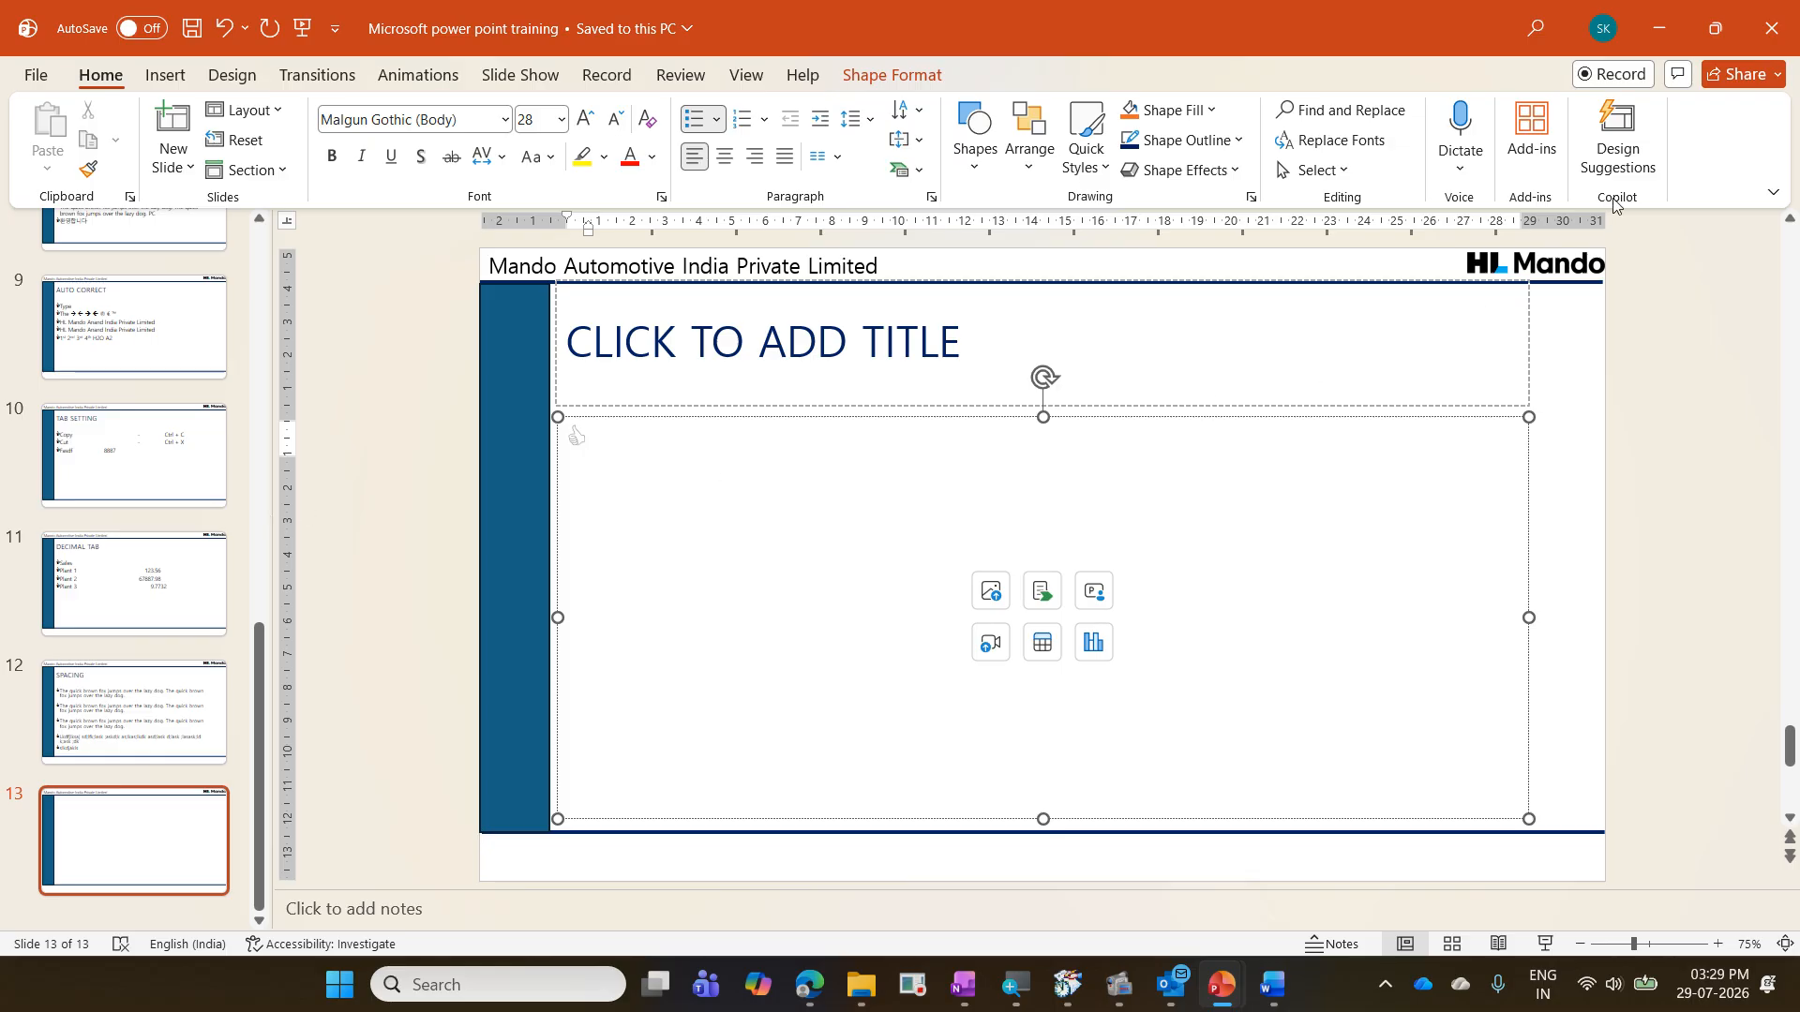
pyautogui.click(1663, 29)
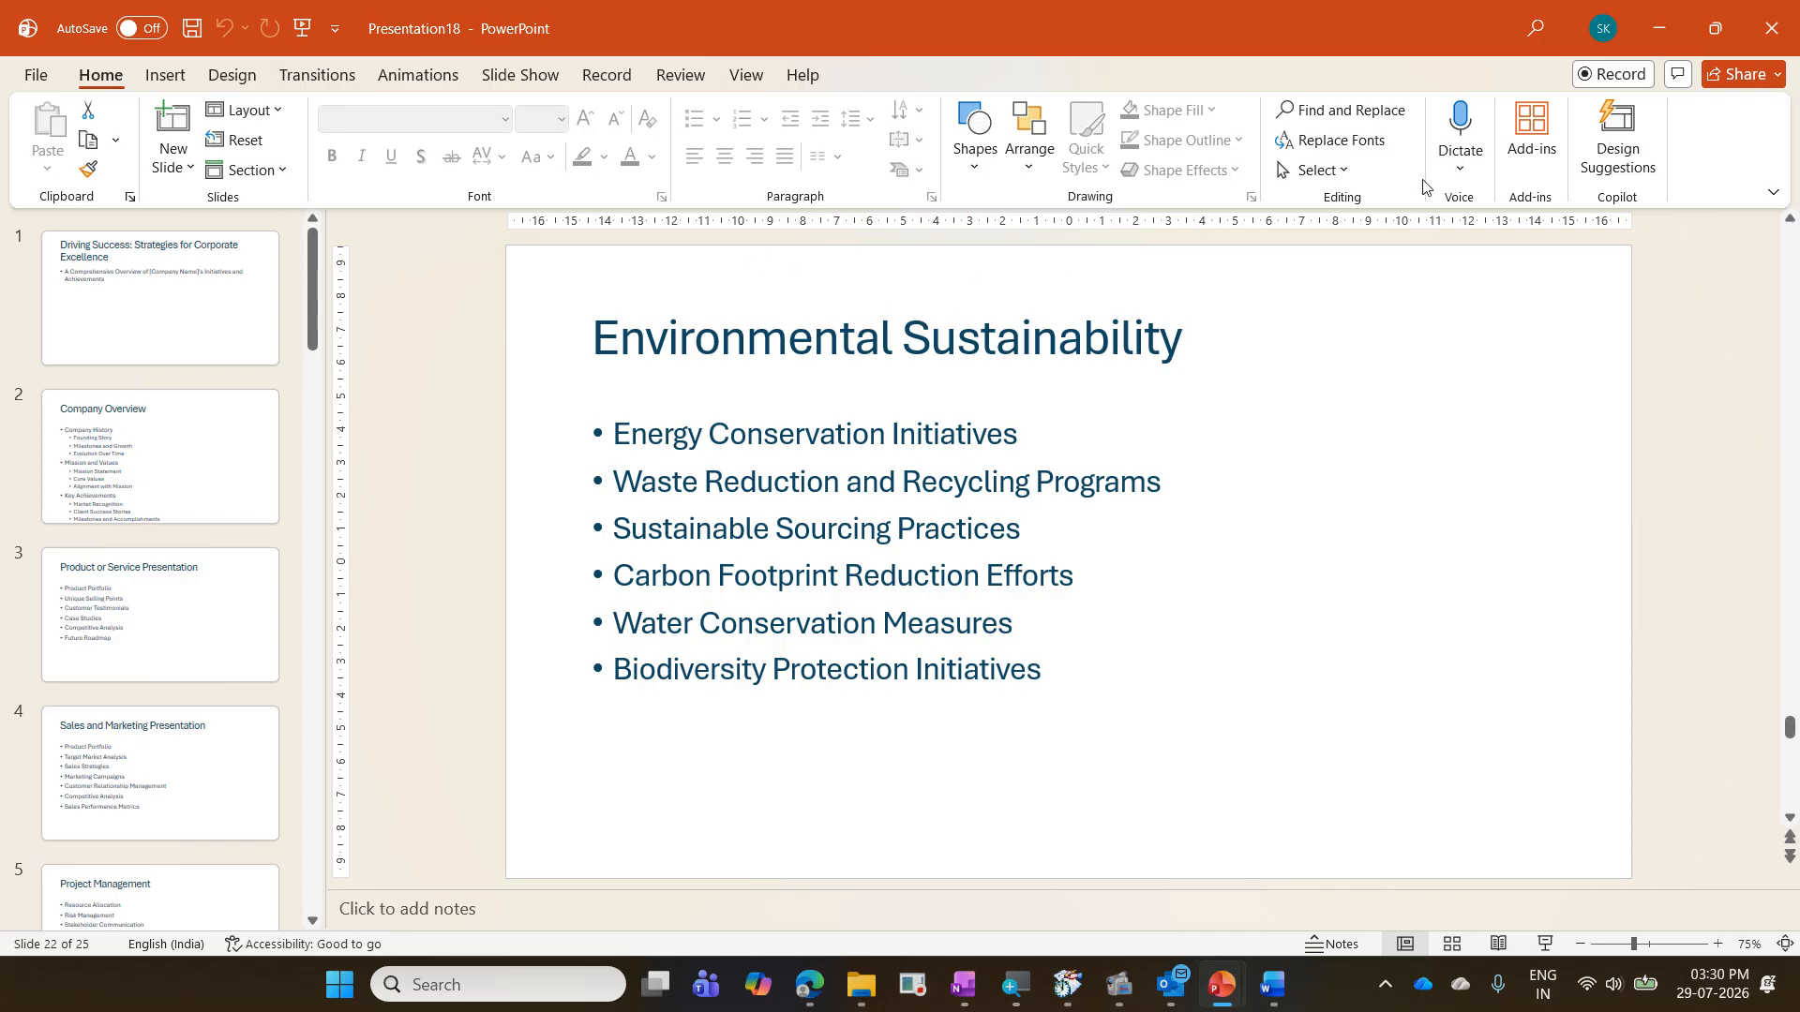
pyautogui.click(1772, 28)
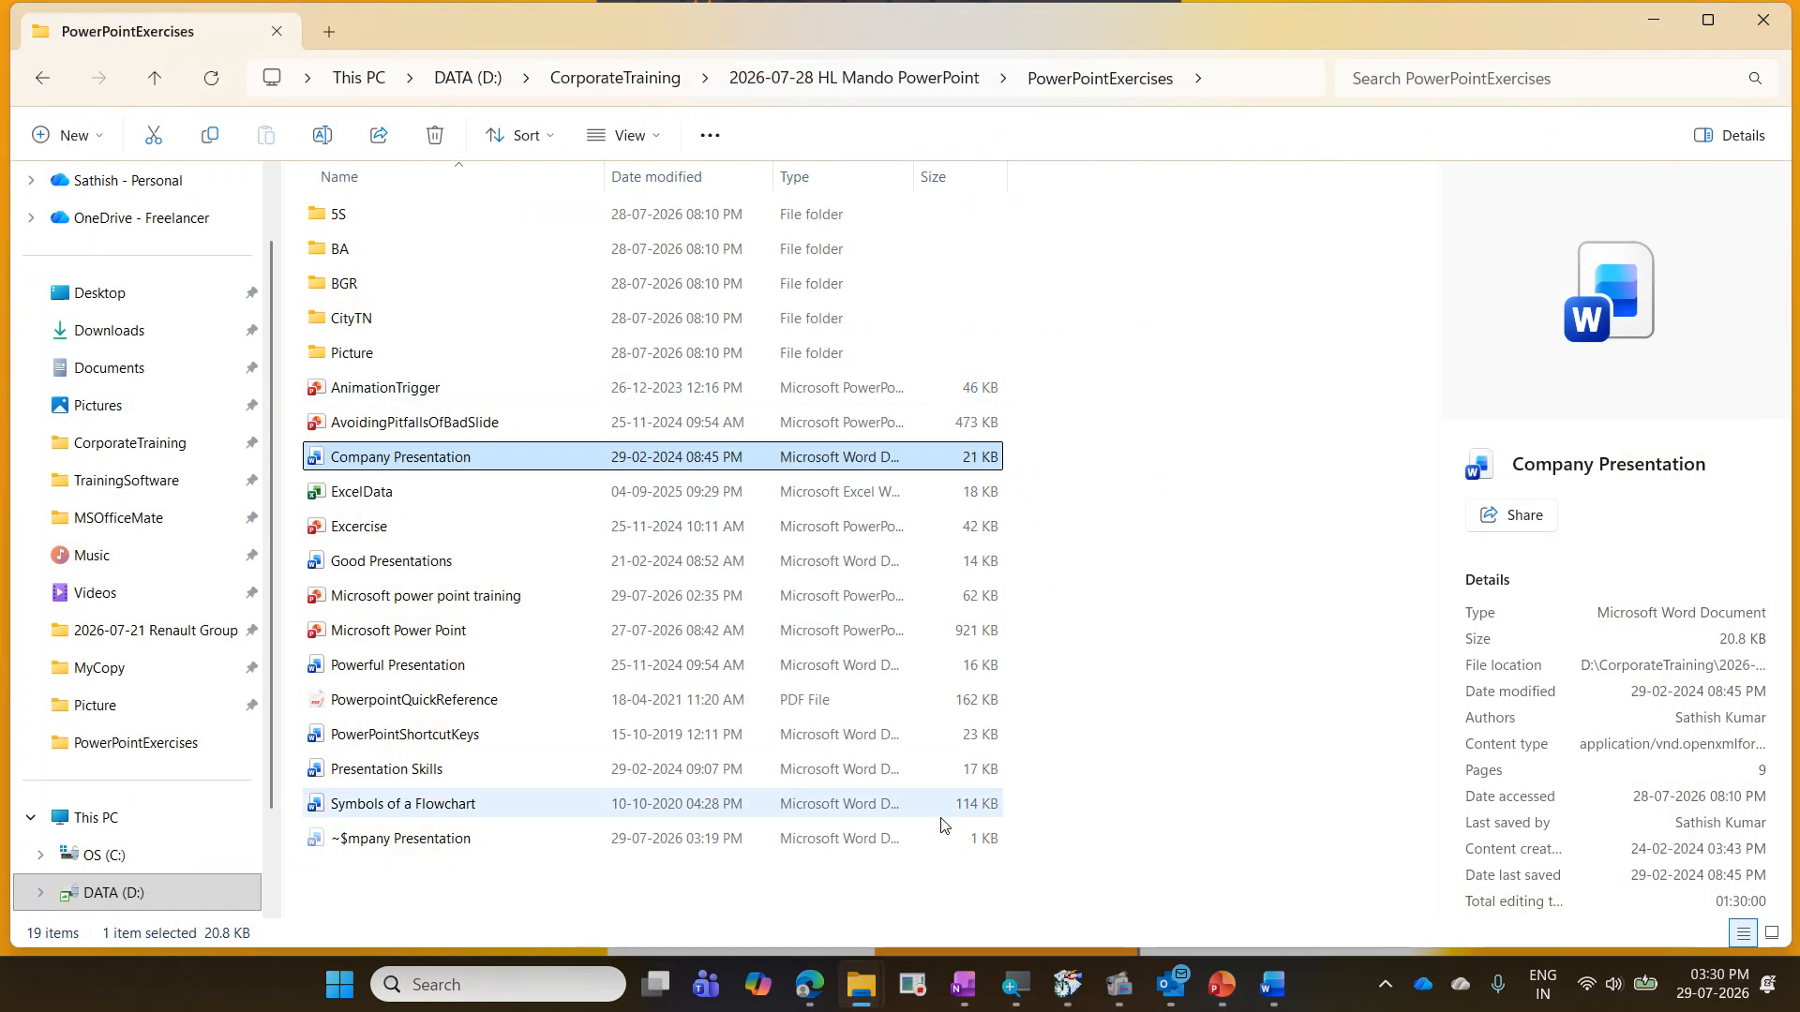
# - Send the Company Presentation document from Word to PowerPoint again and enable editing of the generated presentation
pyautogui.click(1272, 985)
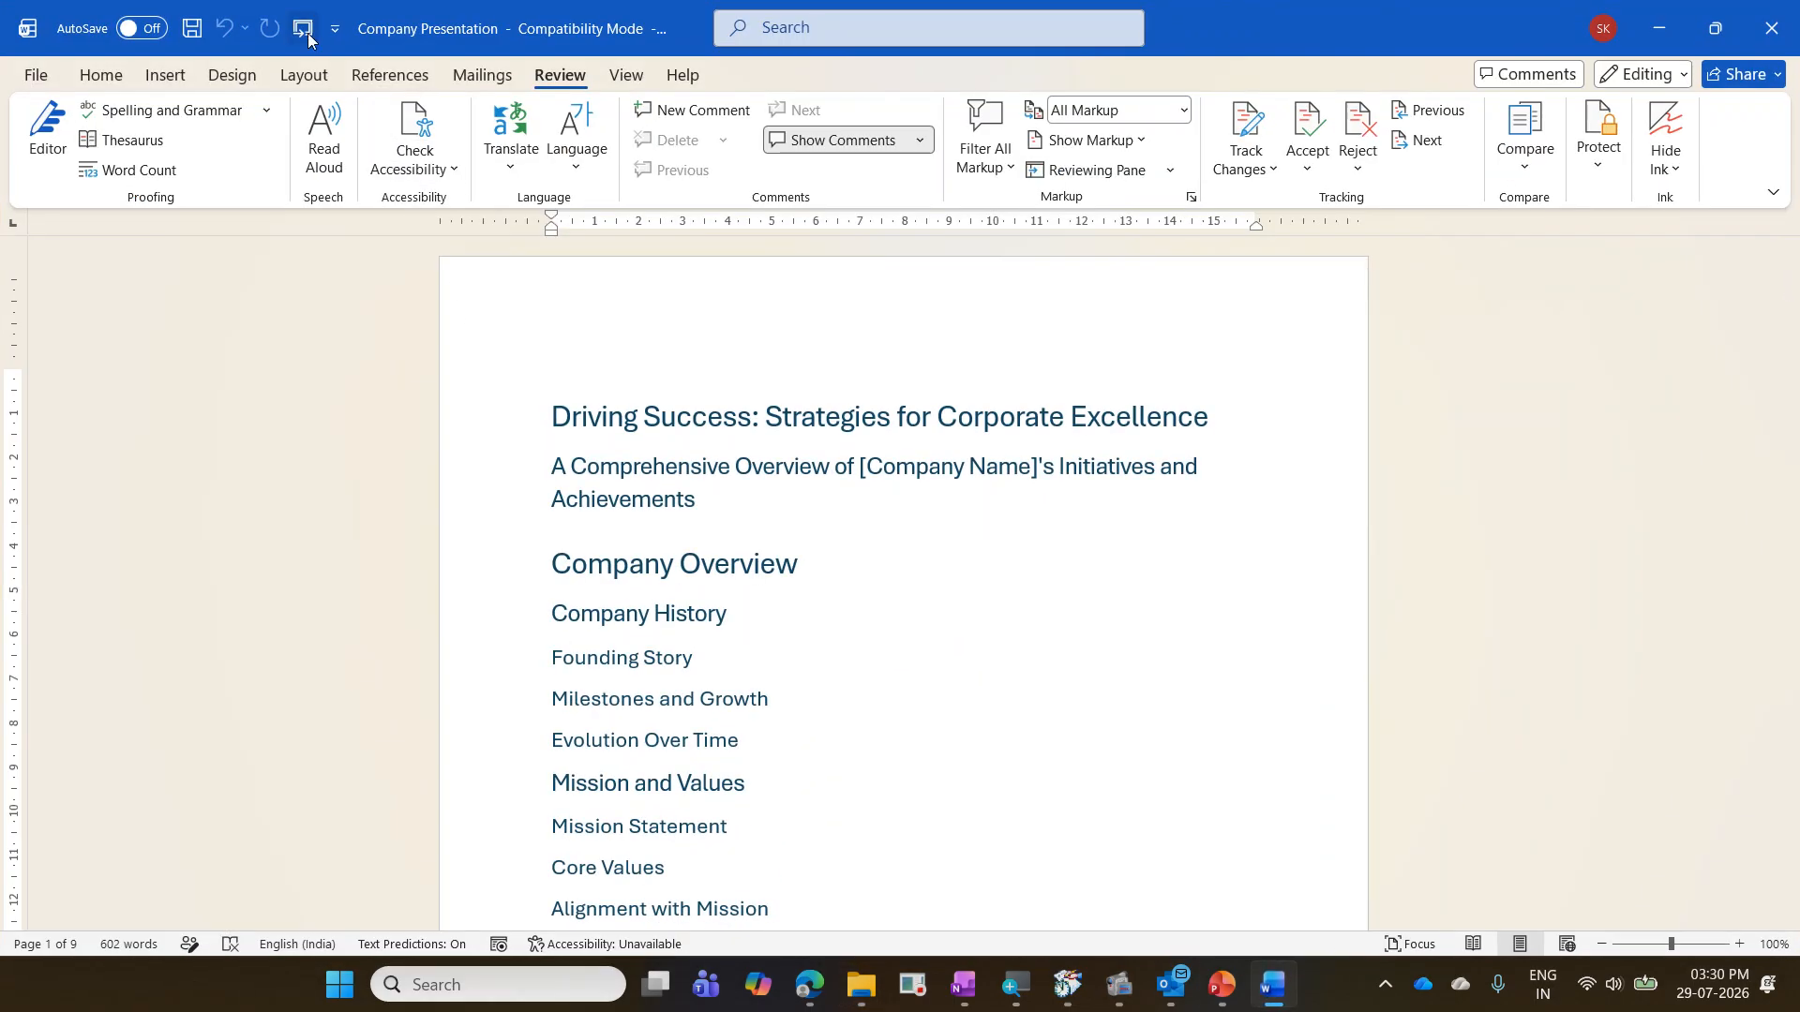
pyautogui.click(305, 29)
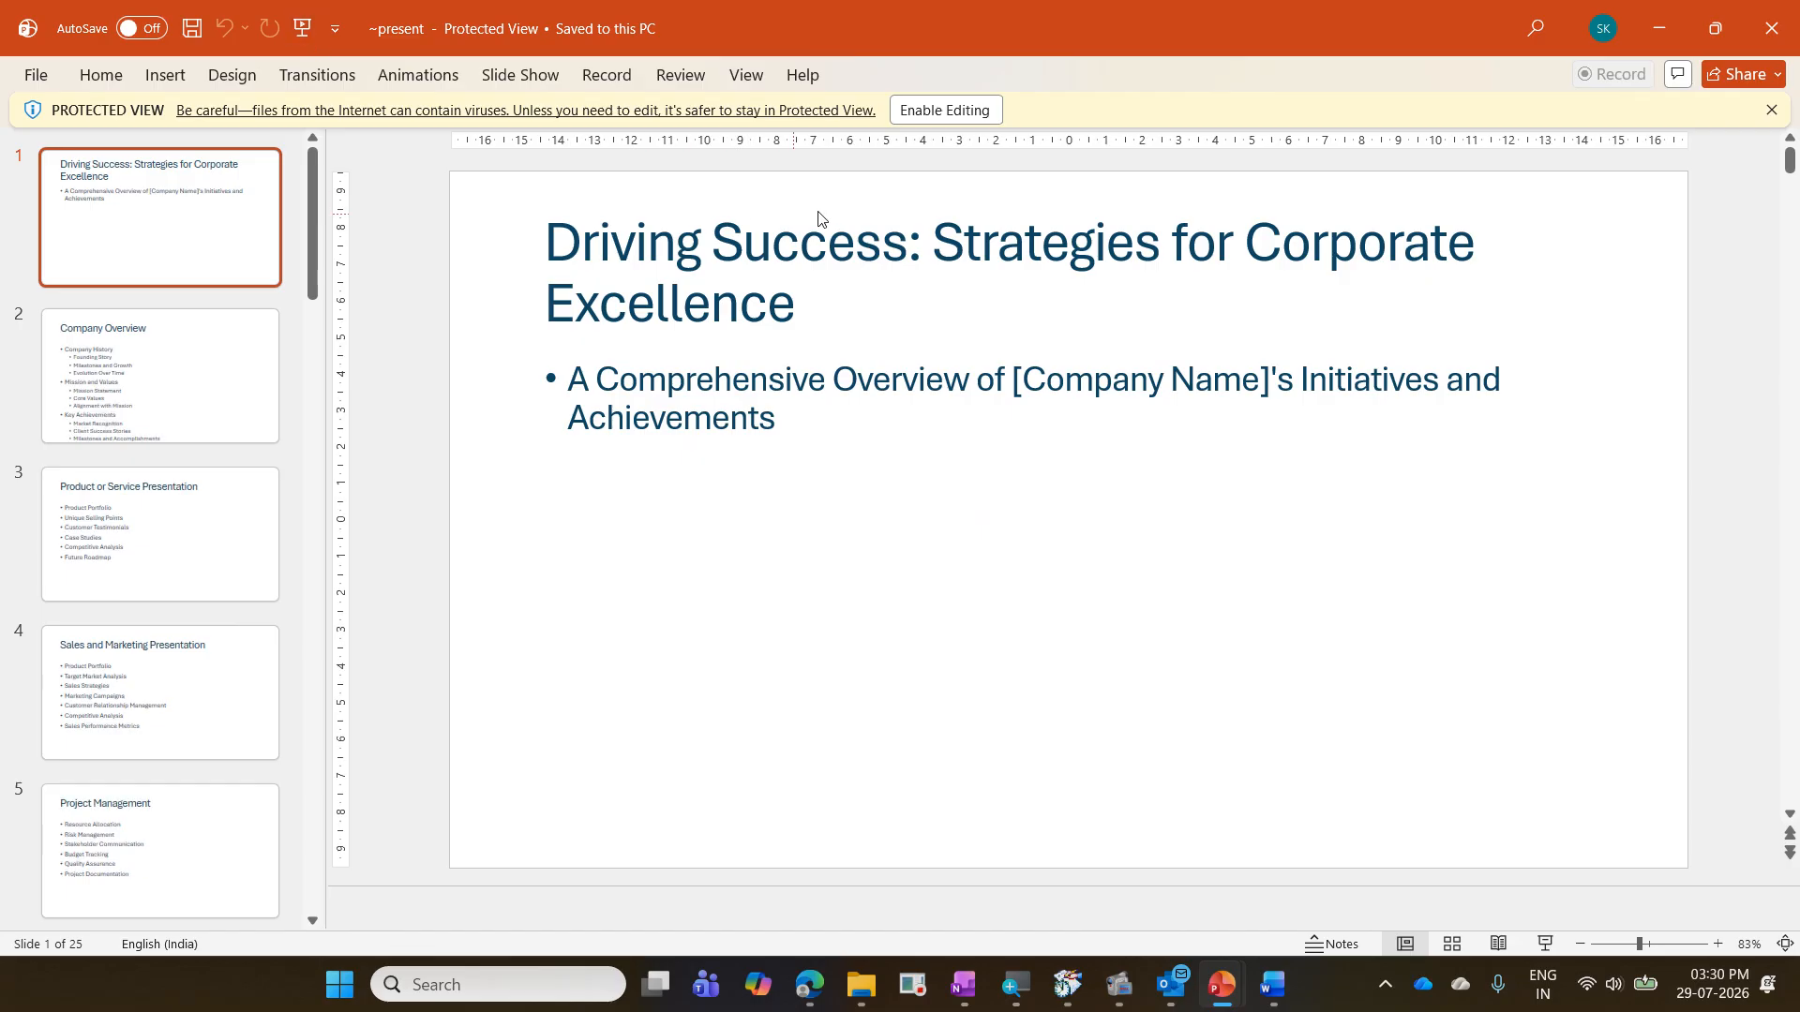
pyautogui.click(959, 112)
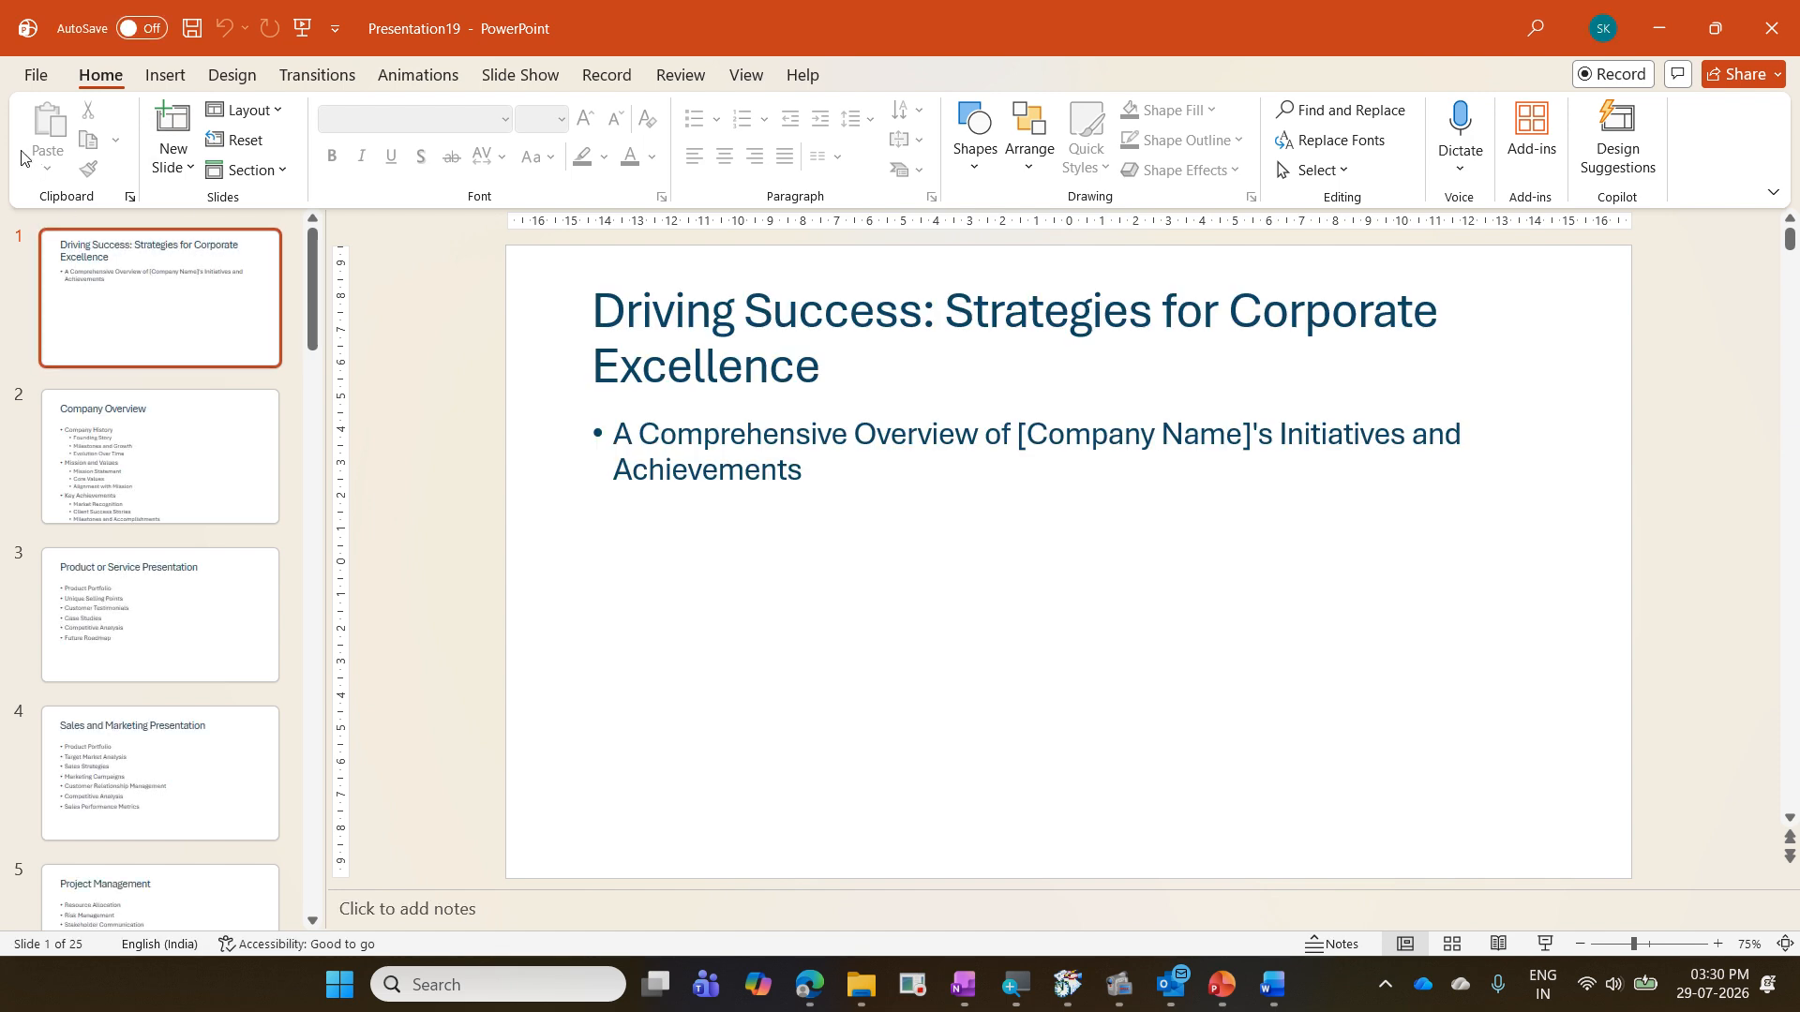
# - Save the presentation as Driving Success in the PowerPointExercises folder inside 2026-07-28 HL Mando PowerPoint
pyautogui.click(38, 78)
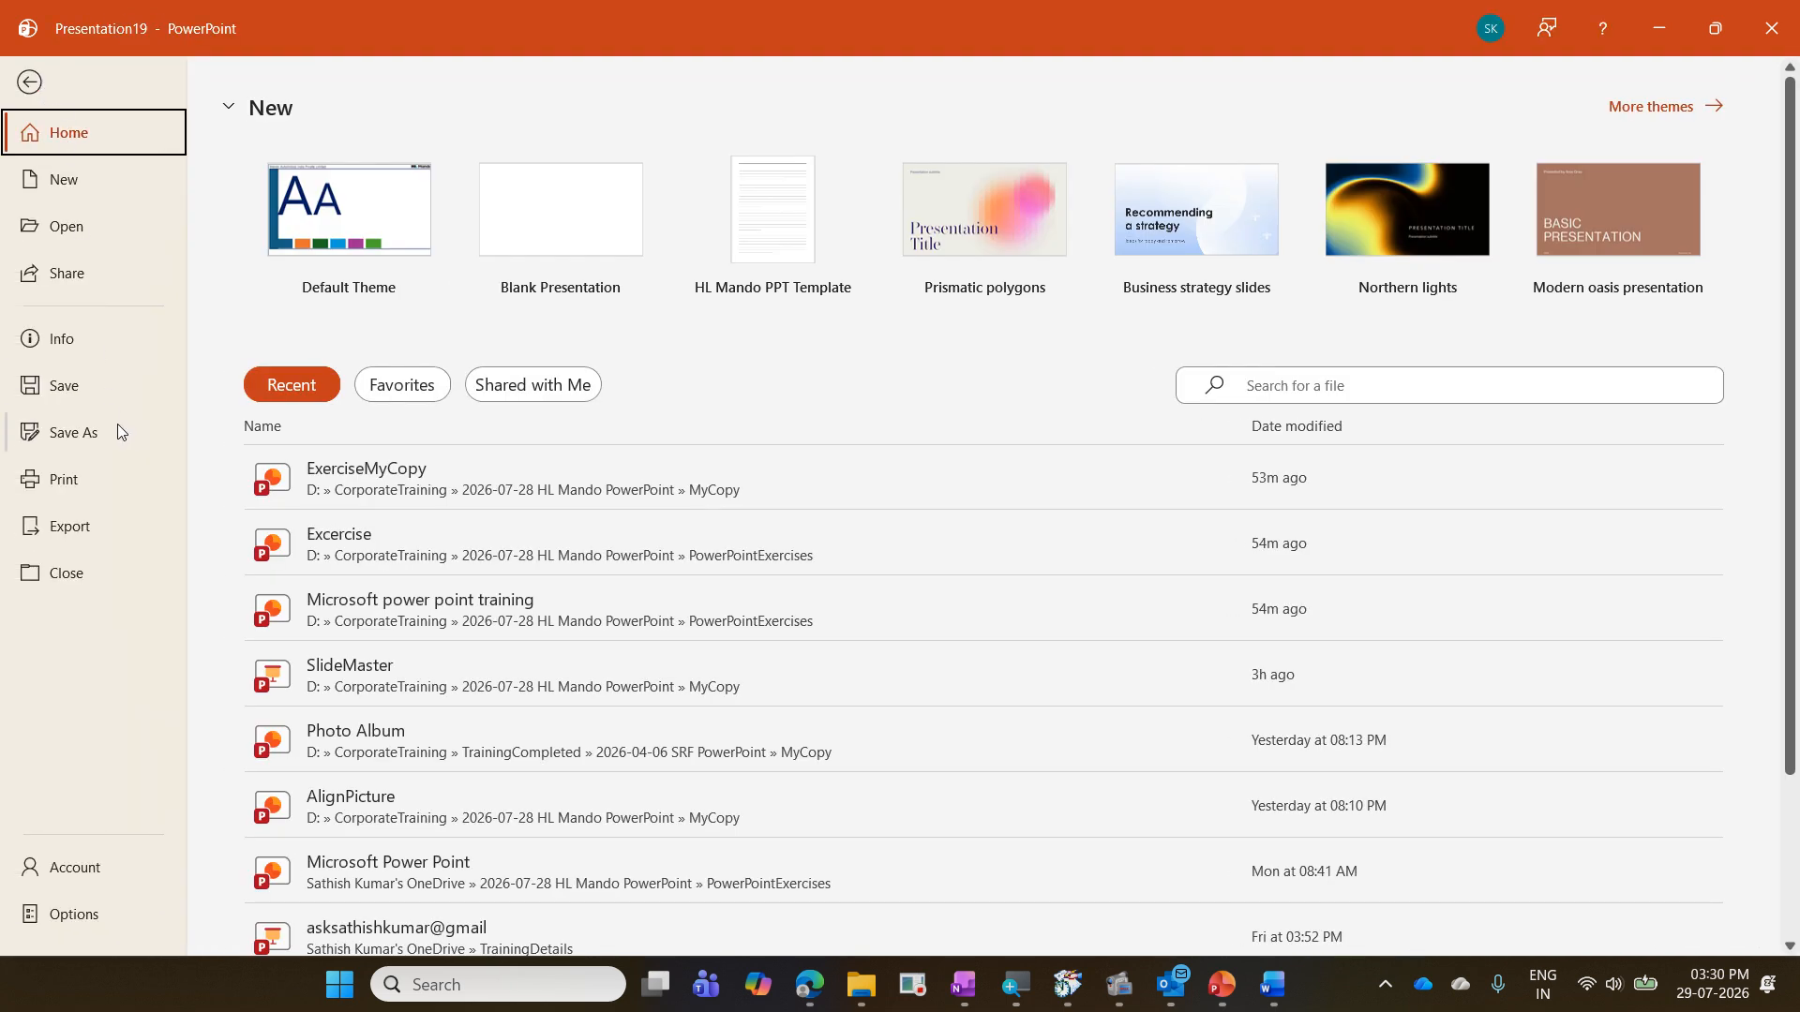
pyautogui.click(120, 429)
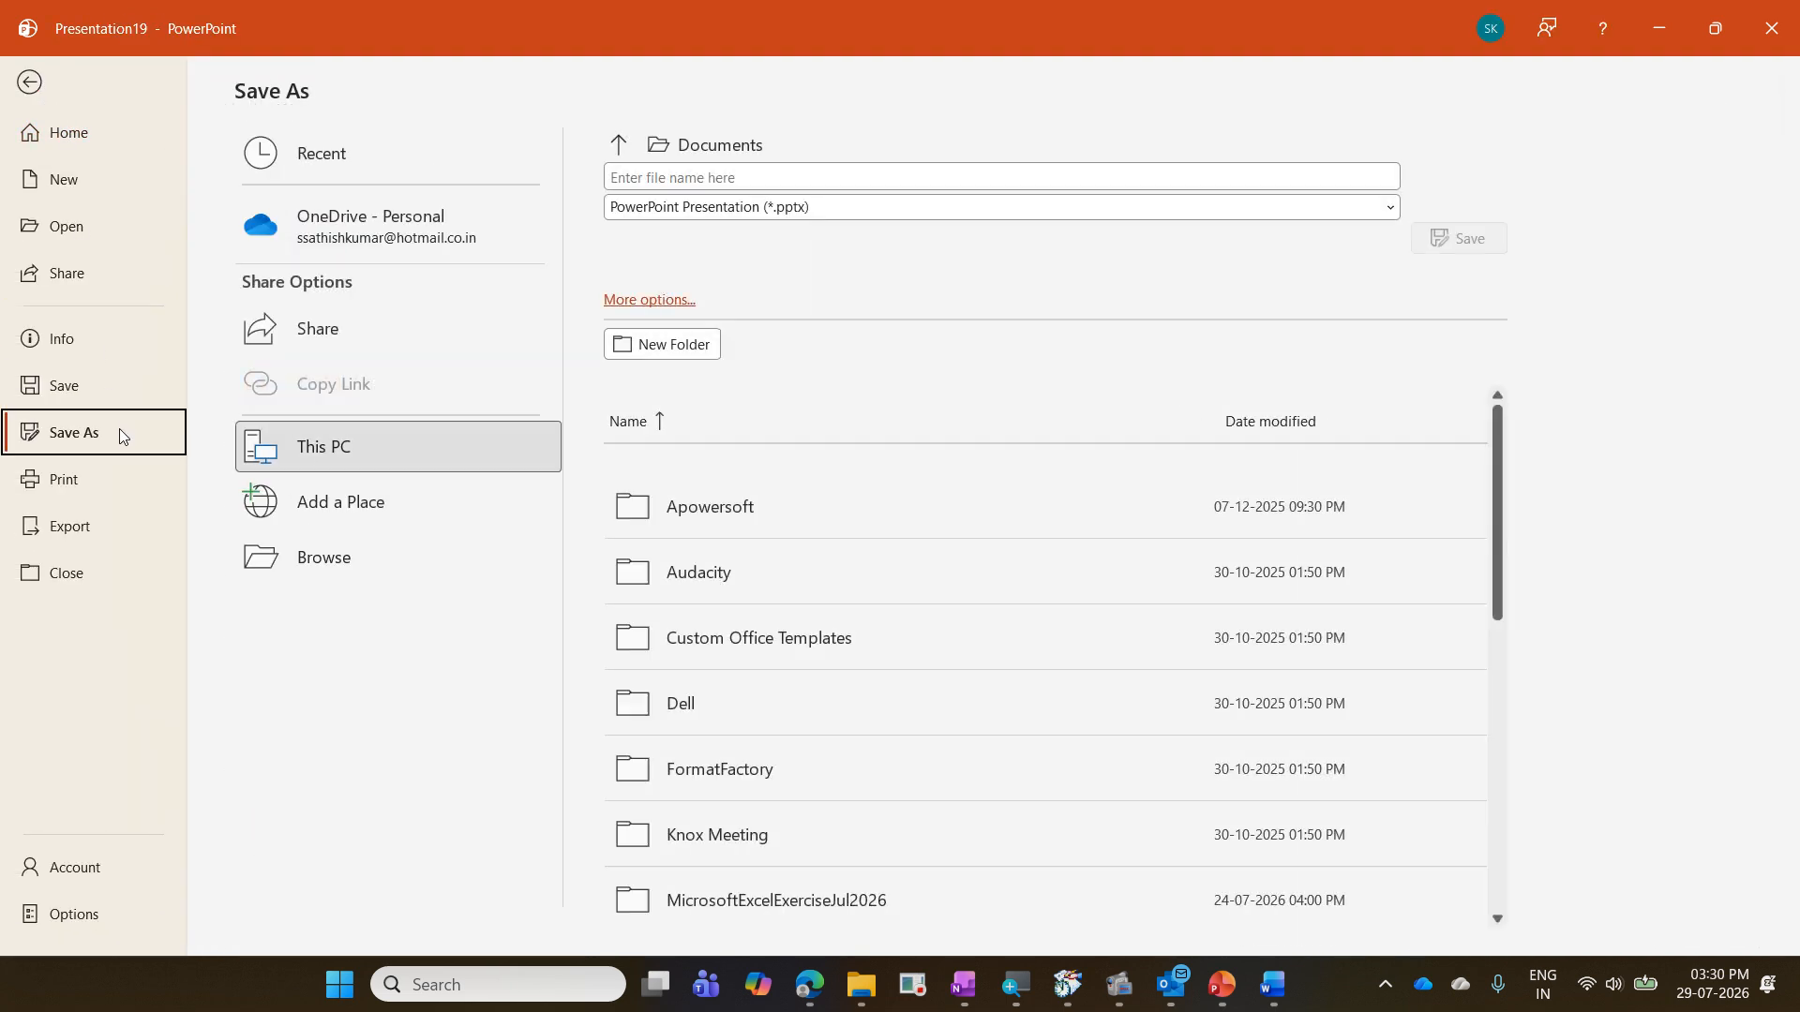
pyautogui.click(338, 560)
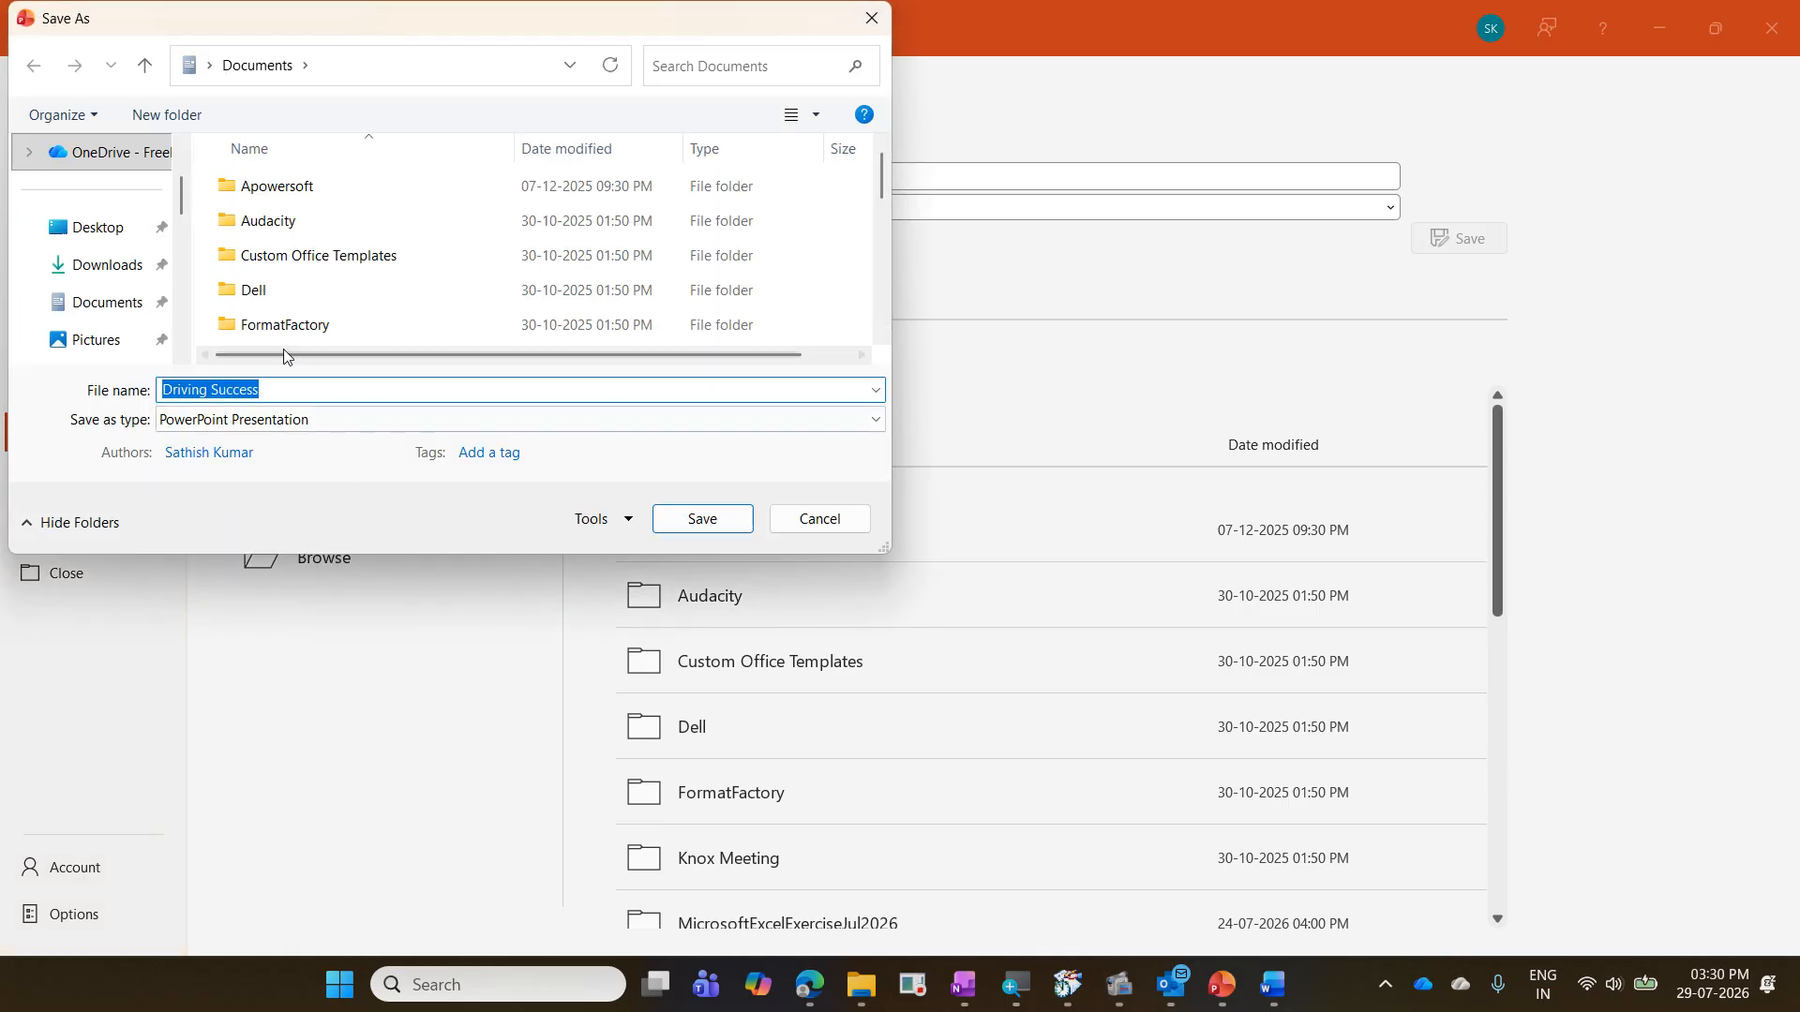
pyautogui.scroll(1, 66, 314)
pyautogui.scroll(-3, 65, 314)
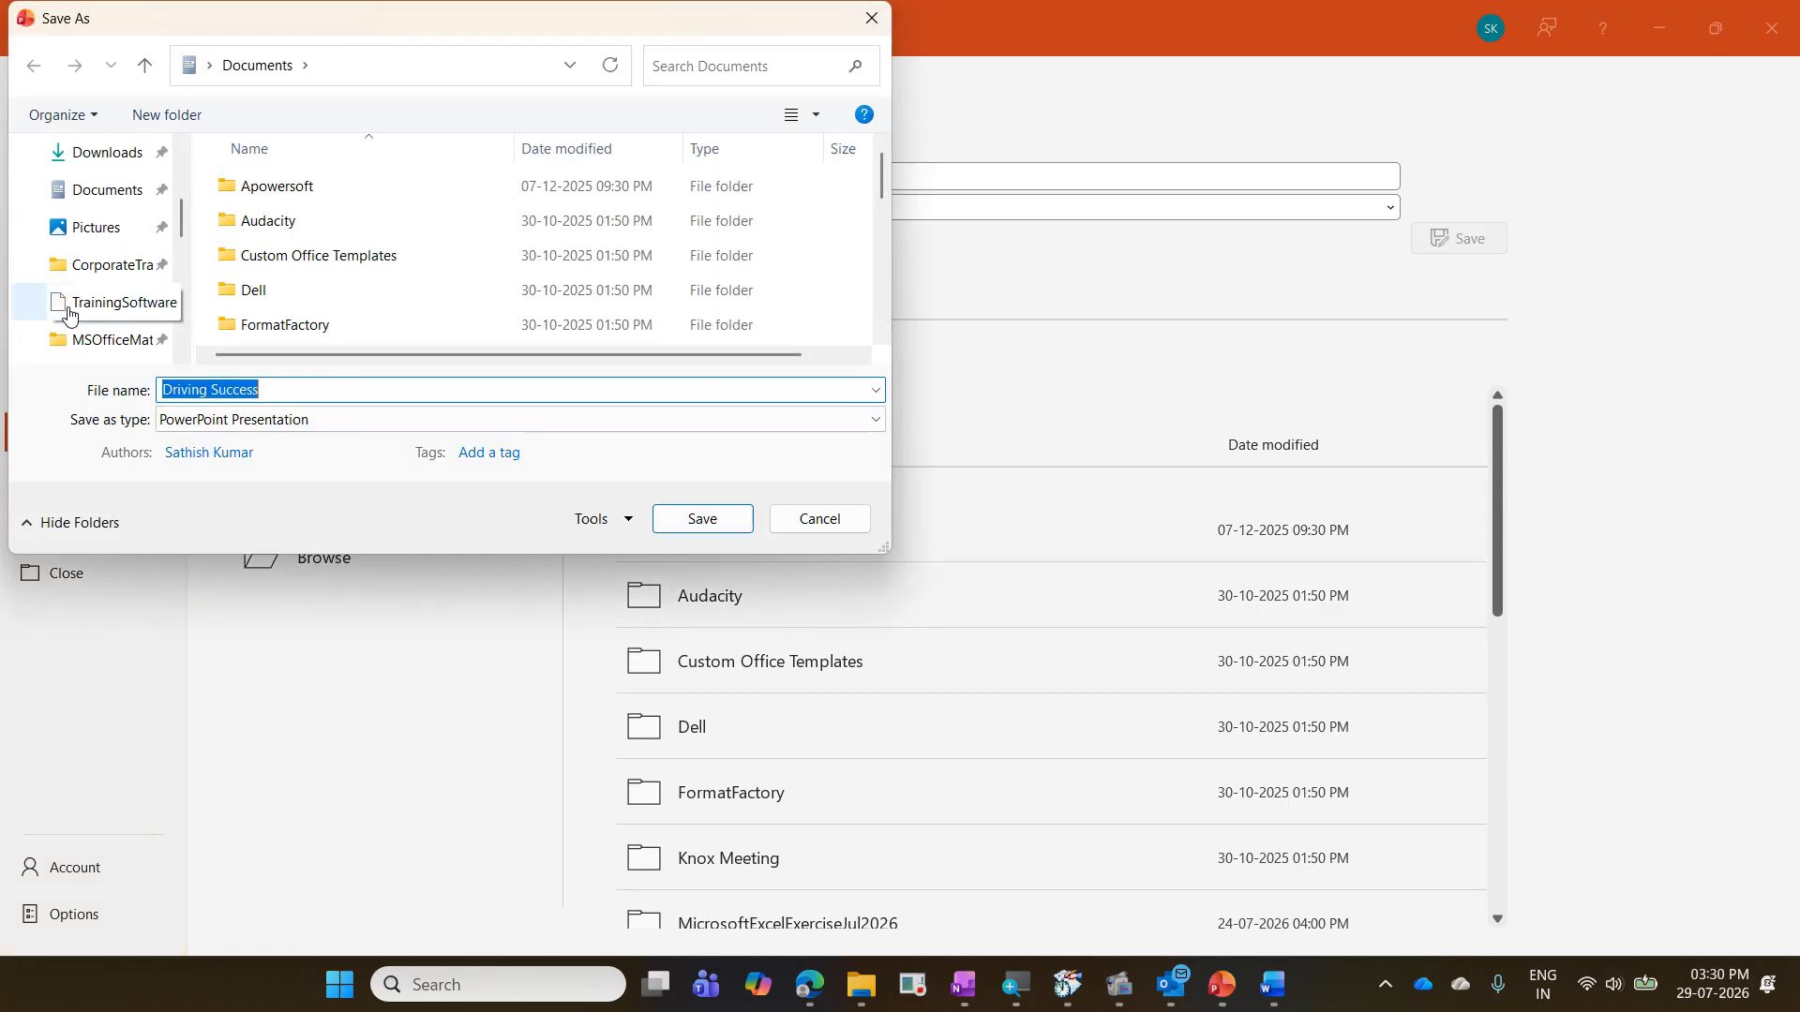
pyautogui.click(115, 265)
pyautogui.scroll(-1, 301, 281)
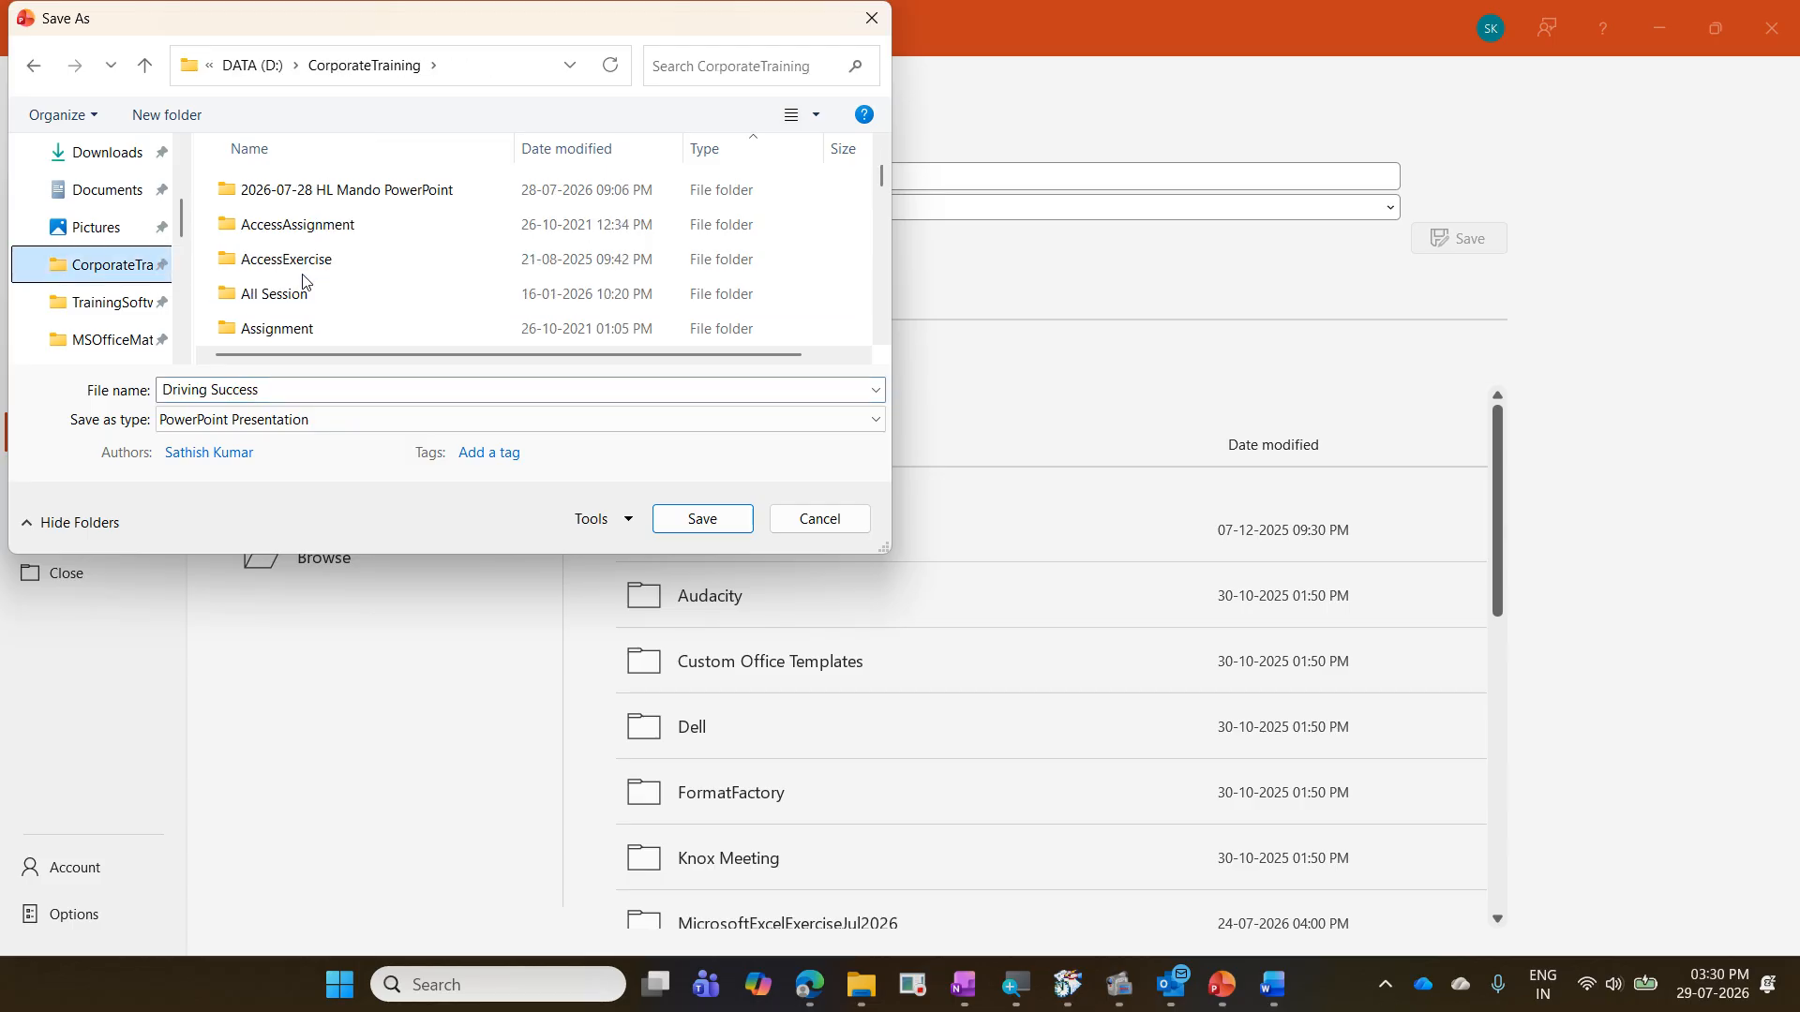
pyautogui.click(371, 193)
pyautogui.doubleClick(370, 204)
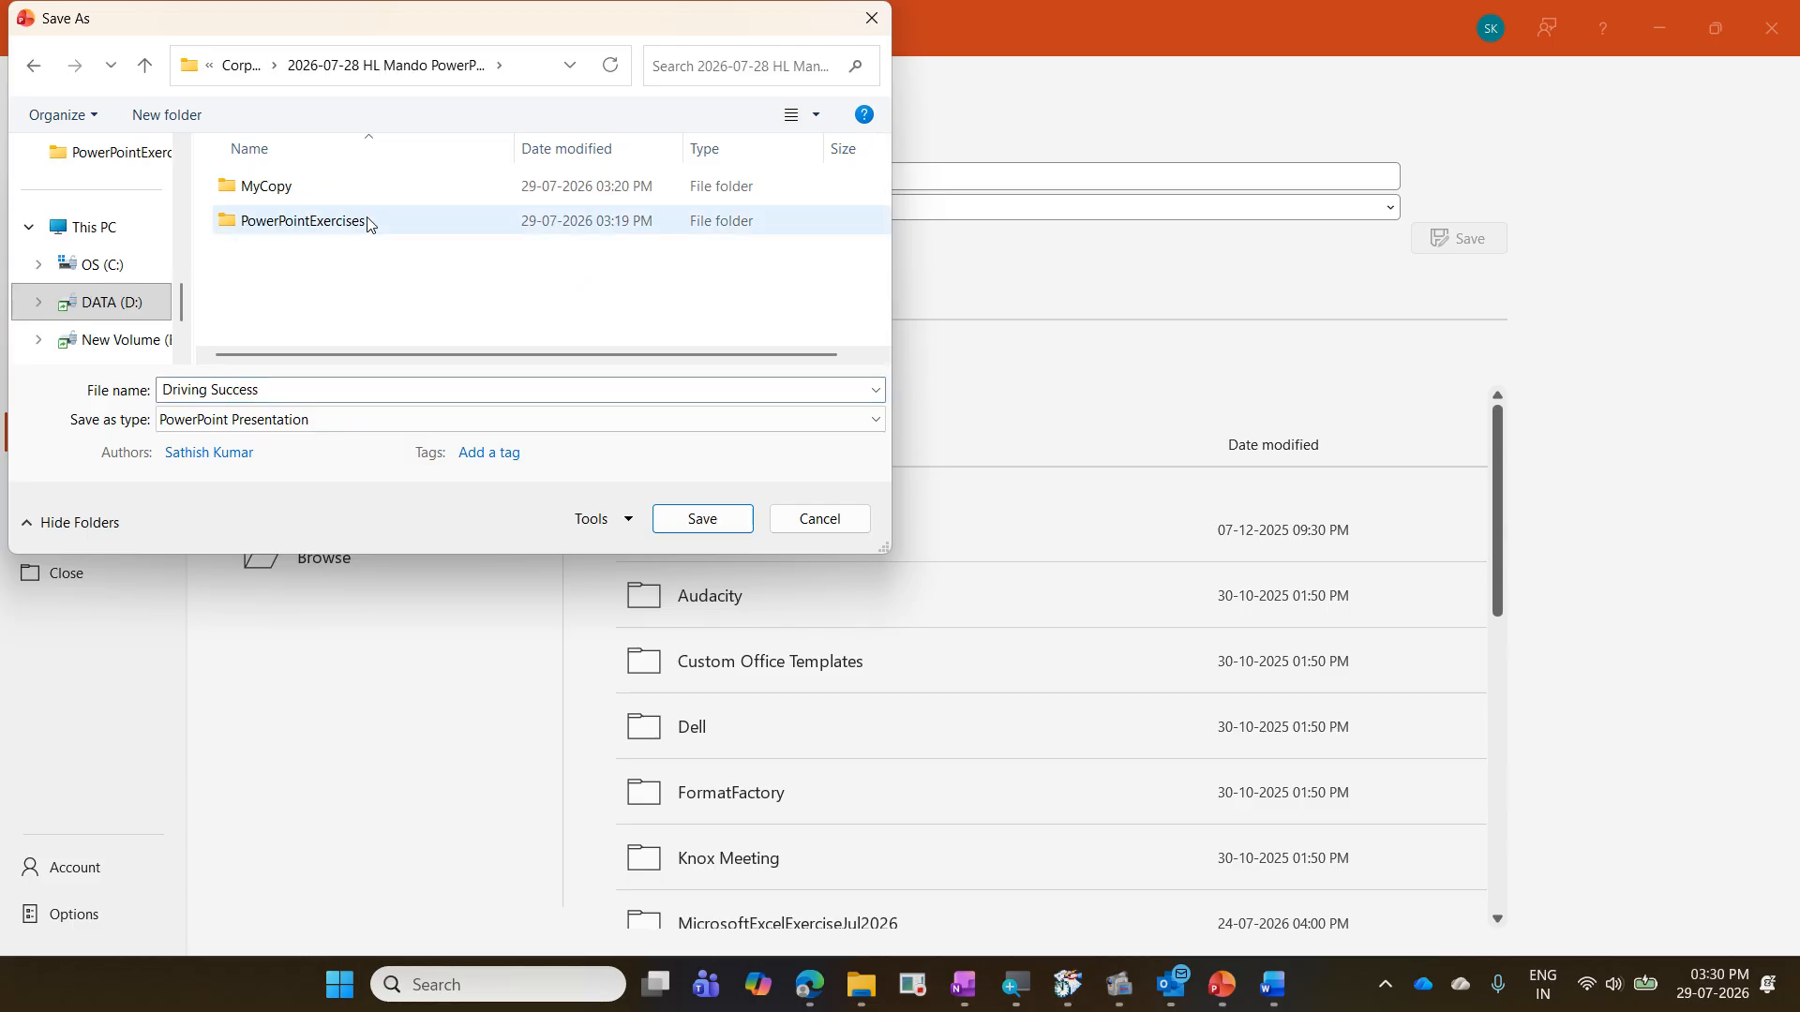
pyautogui.doubleClick(368, 222)
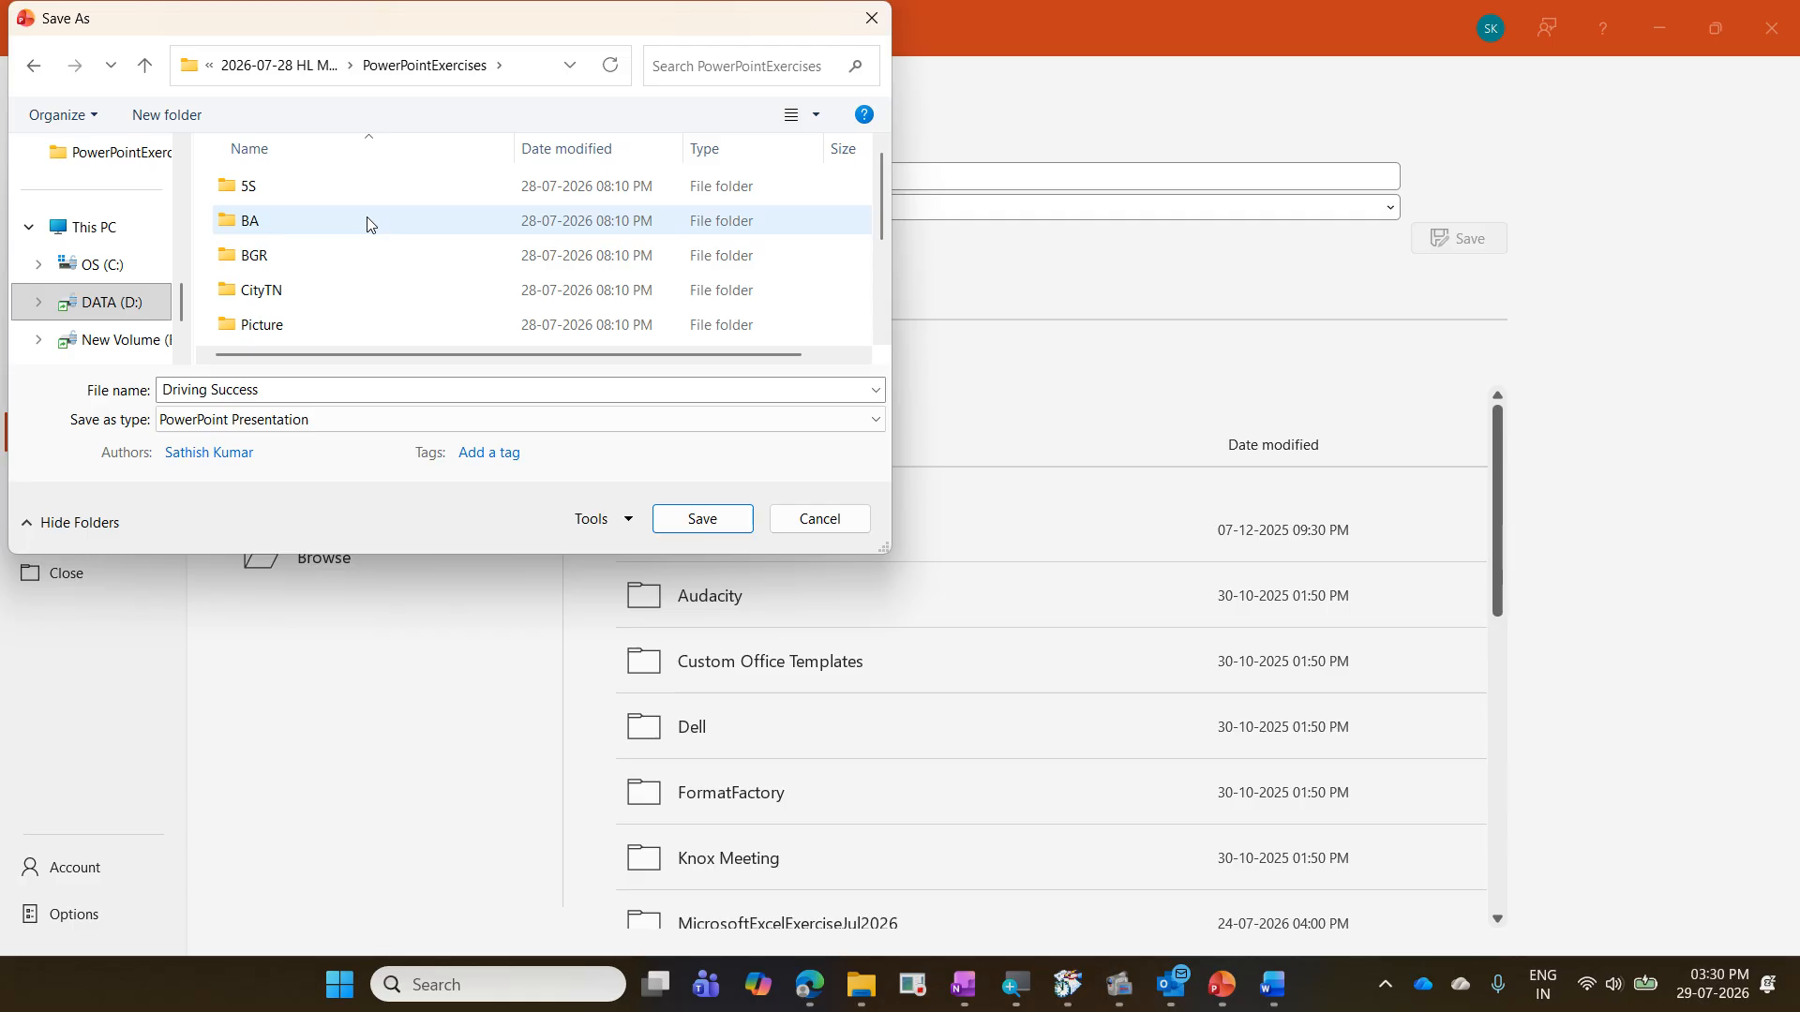
pyautogui.click(741, 530)
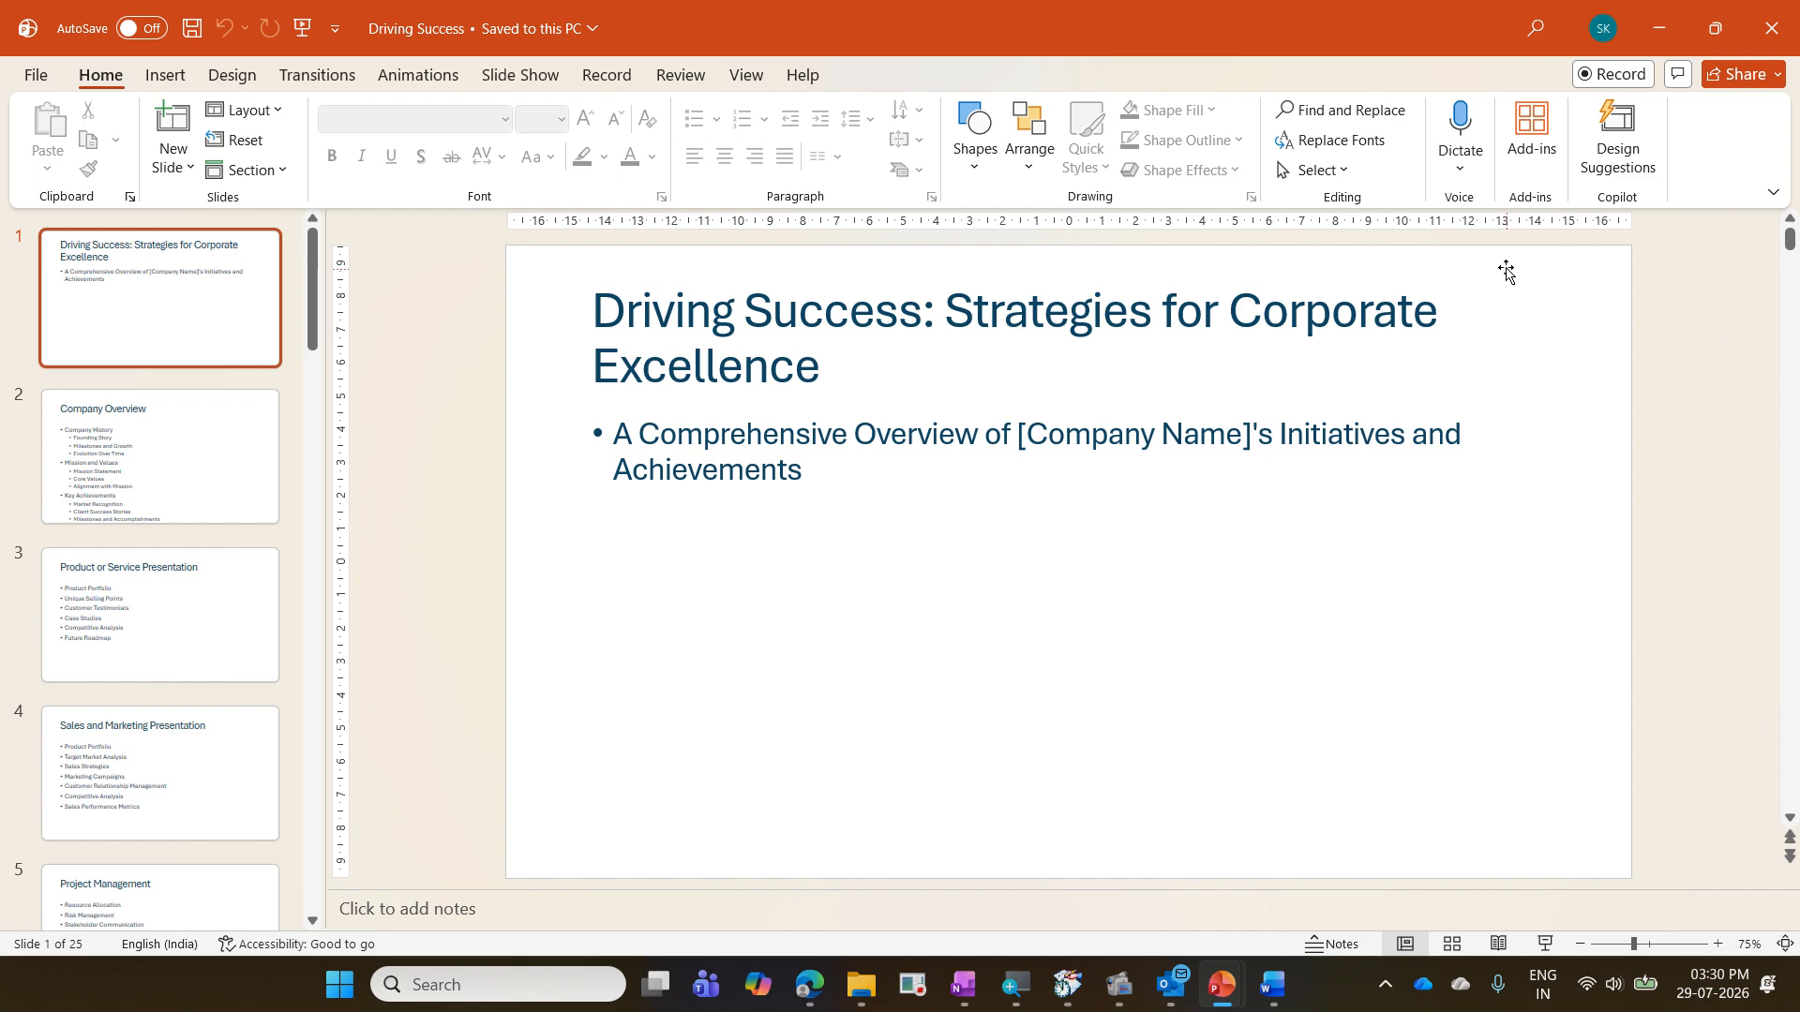
# - Minimize the Driving Success presentation, the Word document and the File Explorer window to clear the desktop
pyautogui.click(1672, 17)
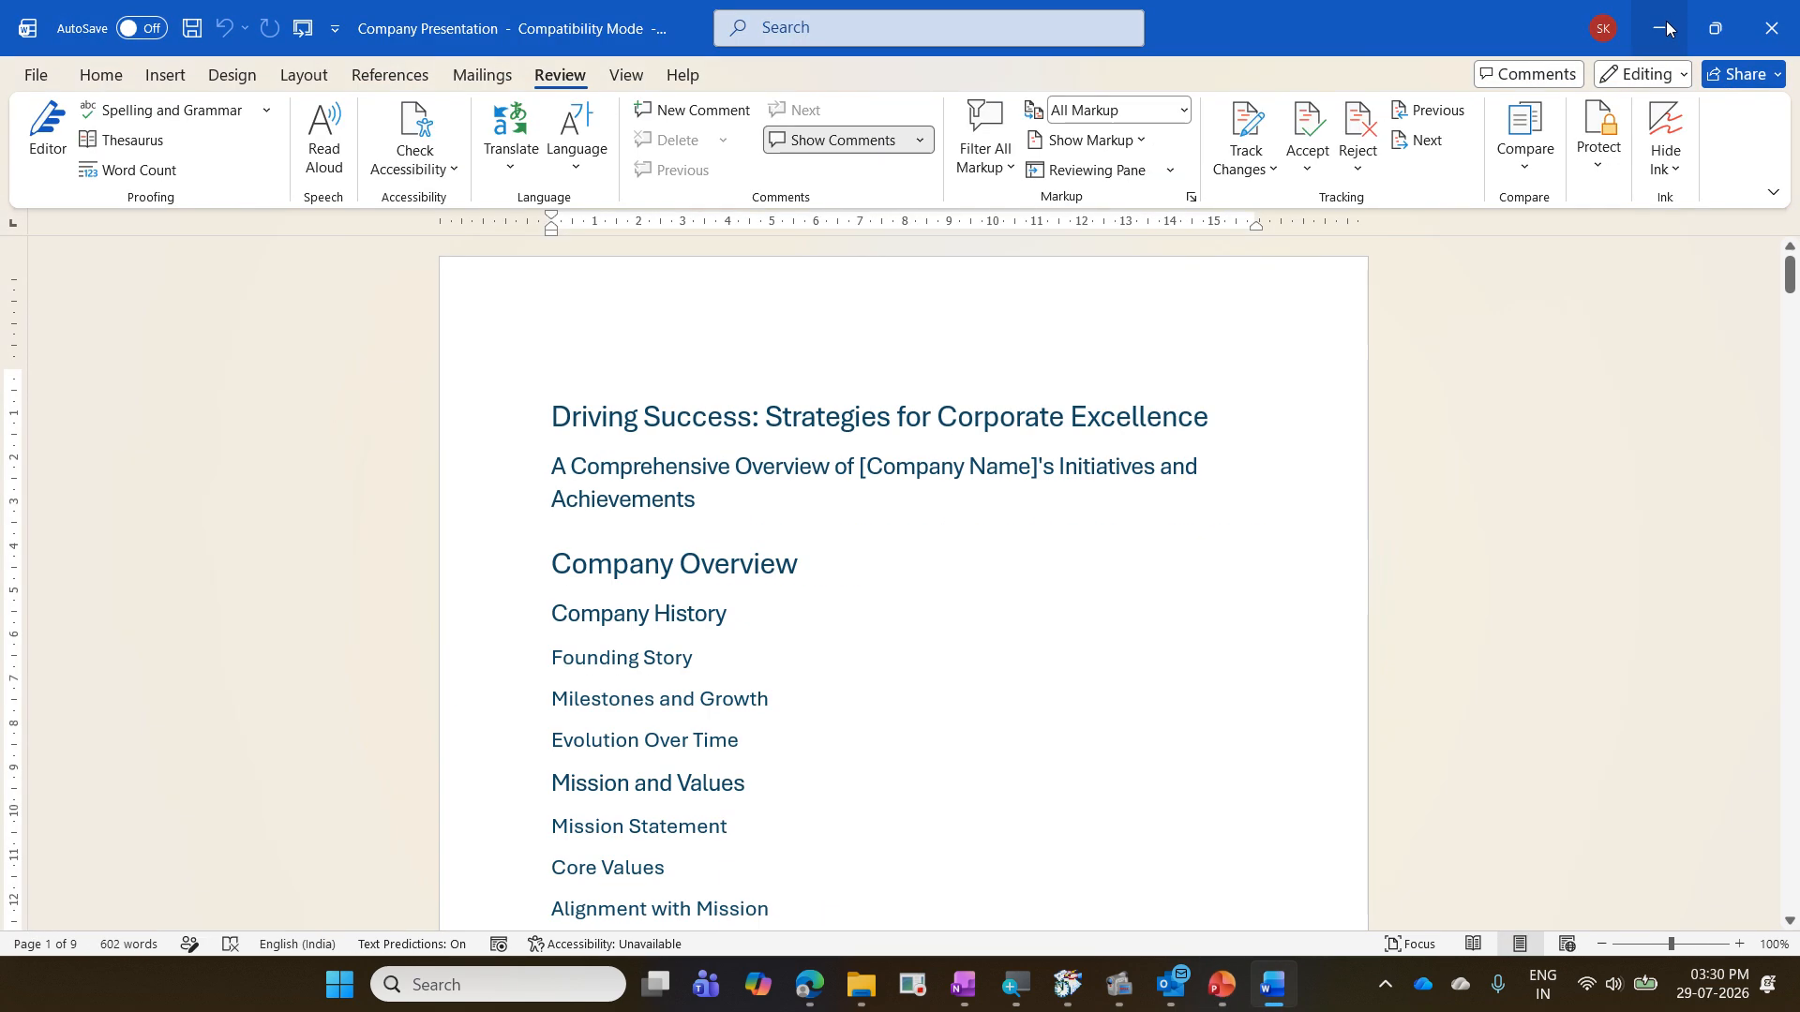
pyautogui.click(1667, 21)
pyautogui.click(1666, 21)
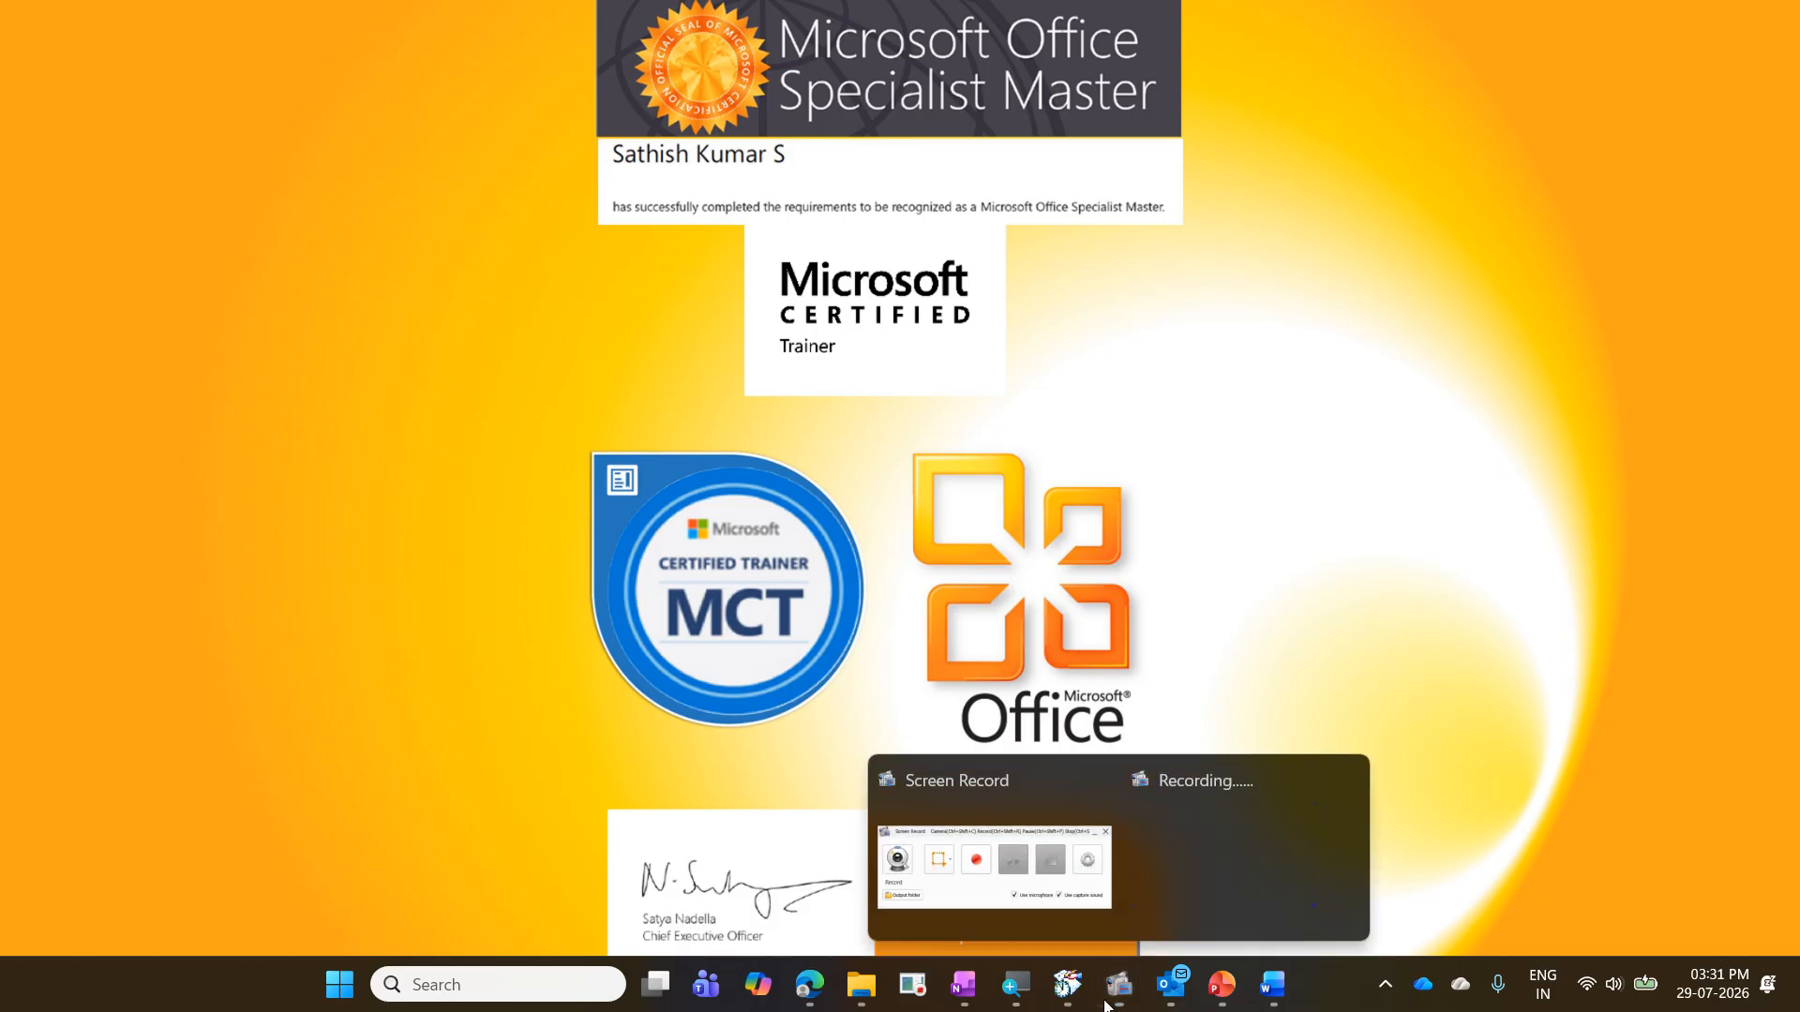
pyautogui.click(1107, 1006)
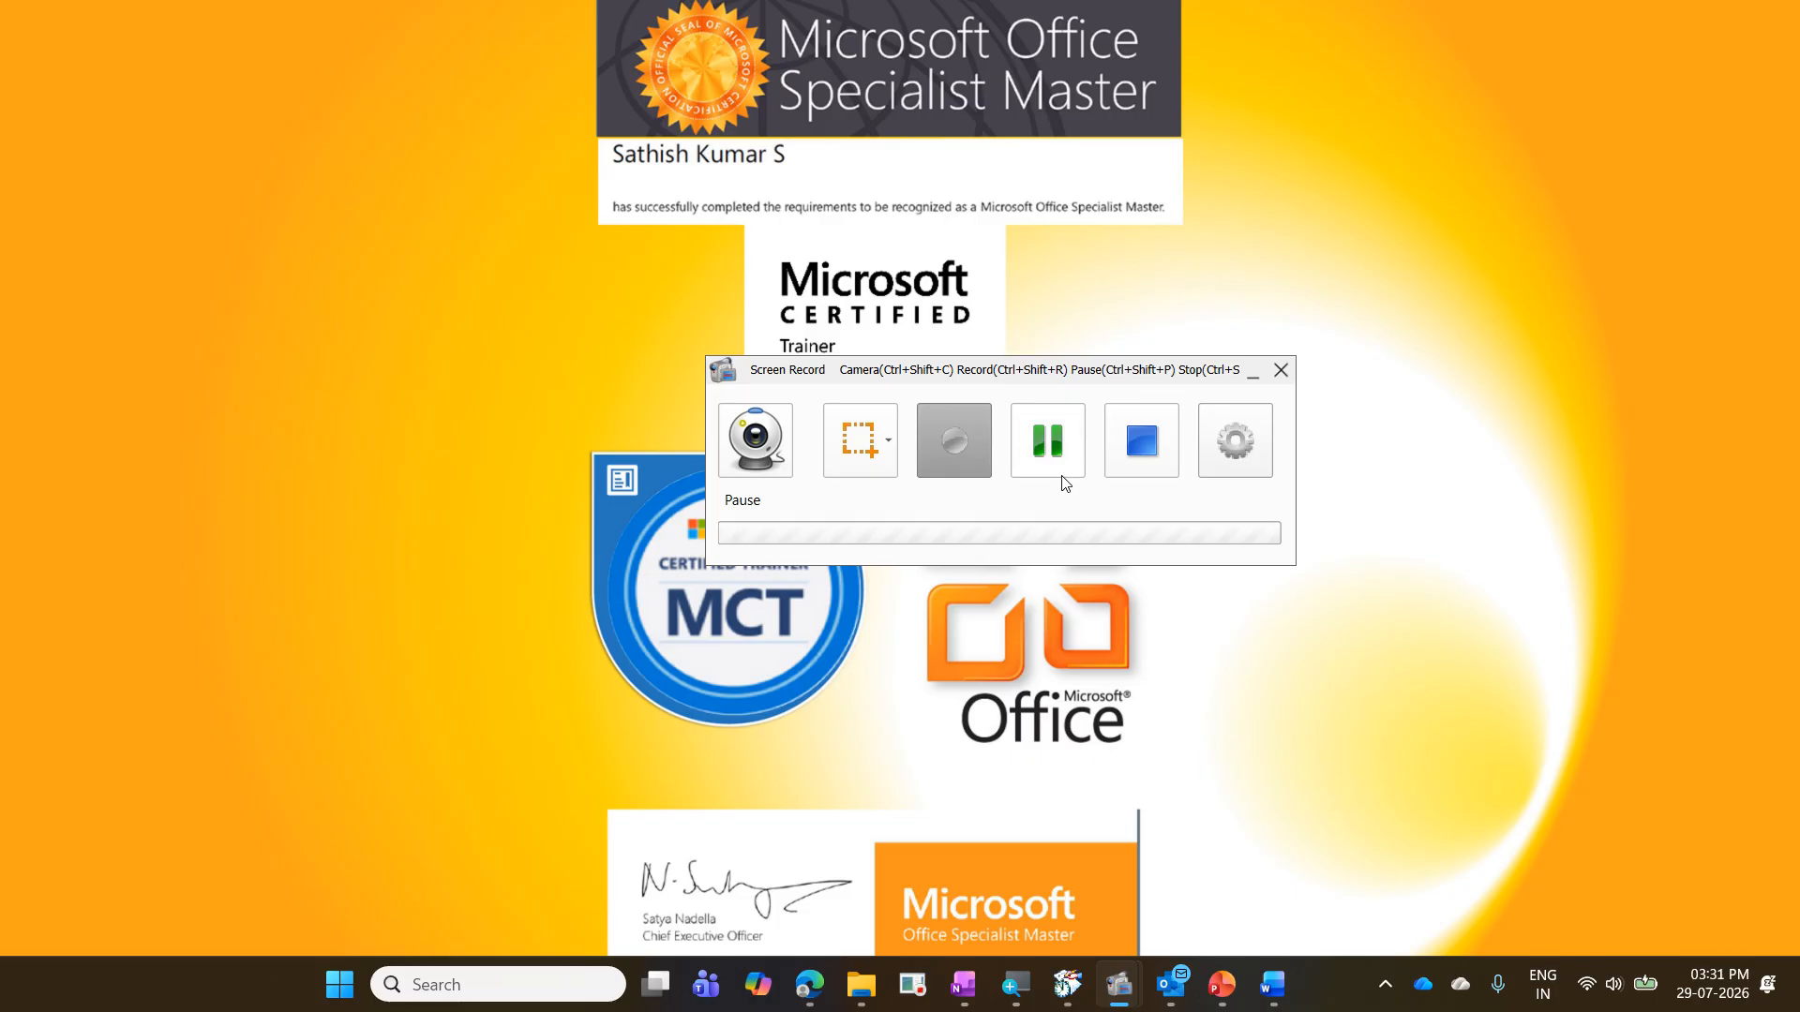
pyautogui.click(1048, 441)
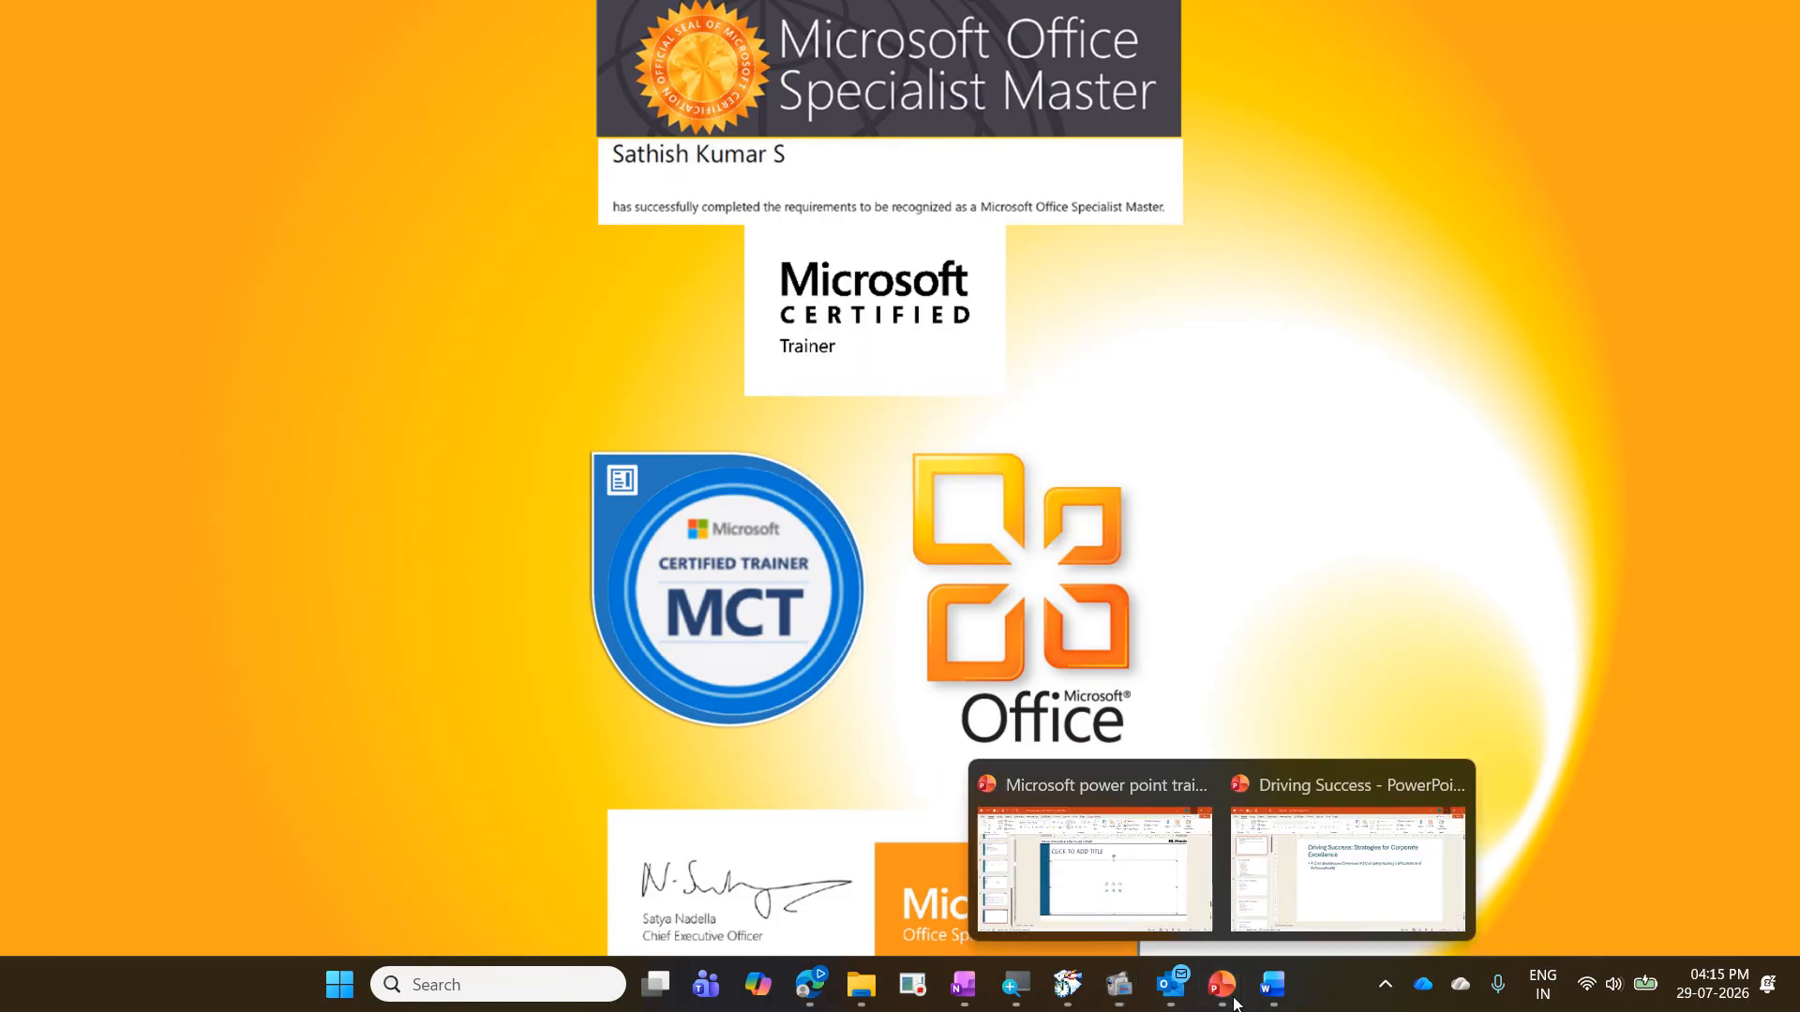
# - Bring the Driving Success presentation back up in PowerPoint and close it
pyautogui.moveTo(1221, 985)
pyautogui.click(1347, 872)
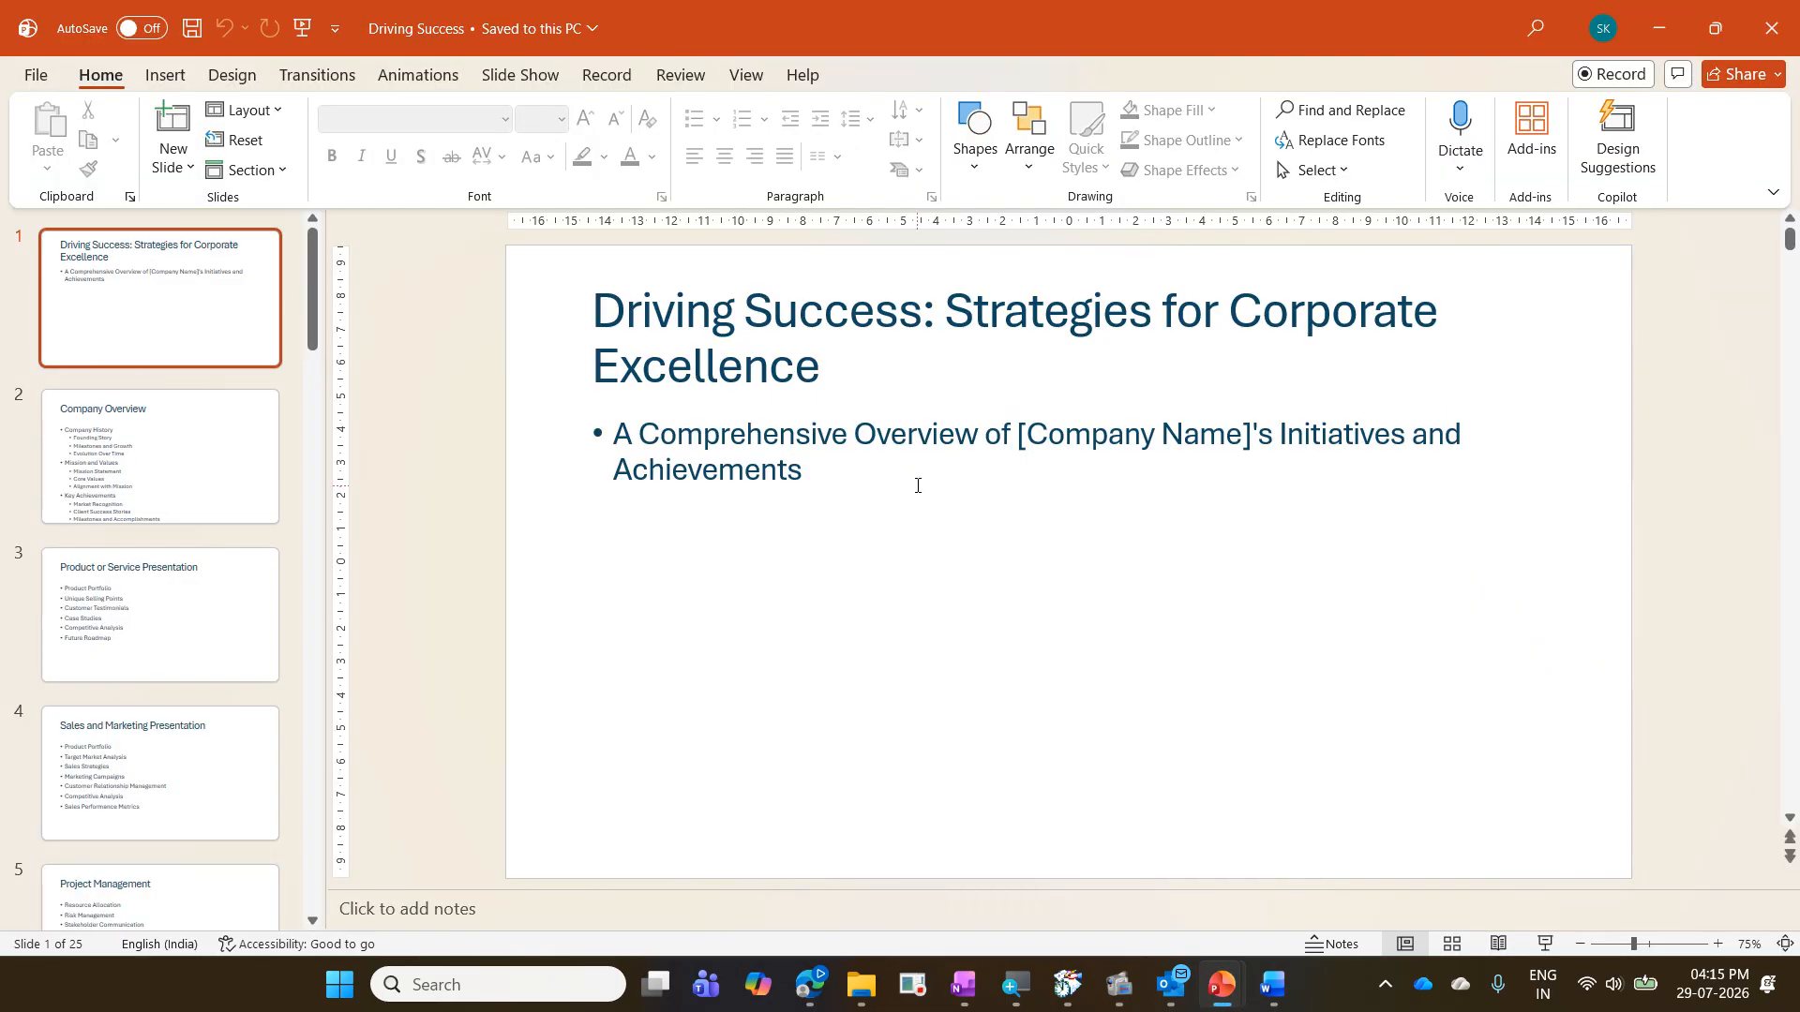
pyautogui.click(1767, 38)
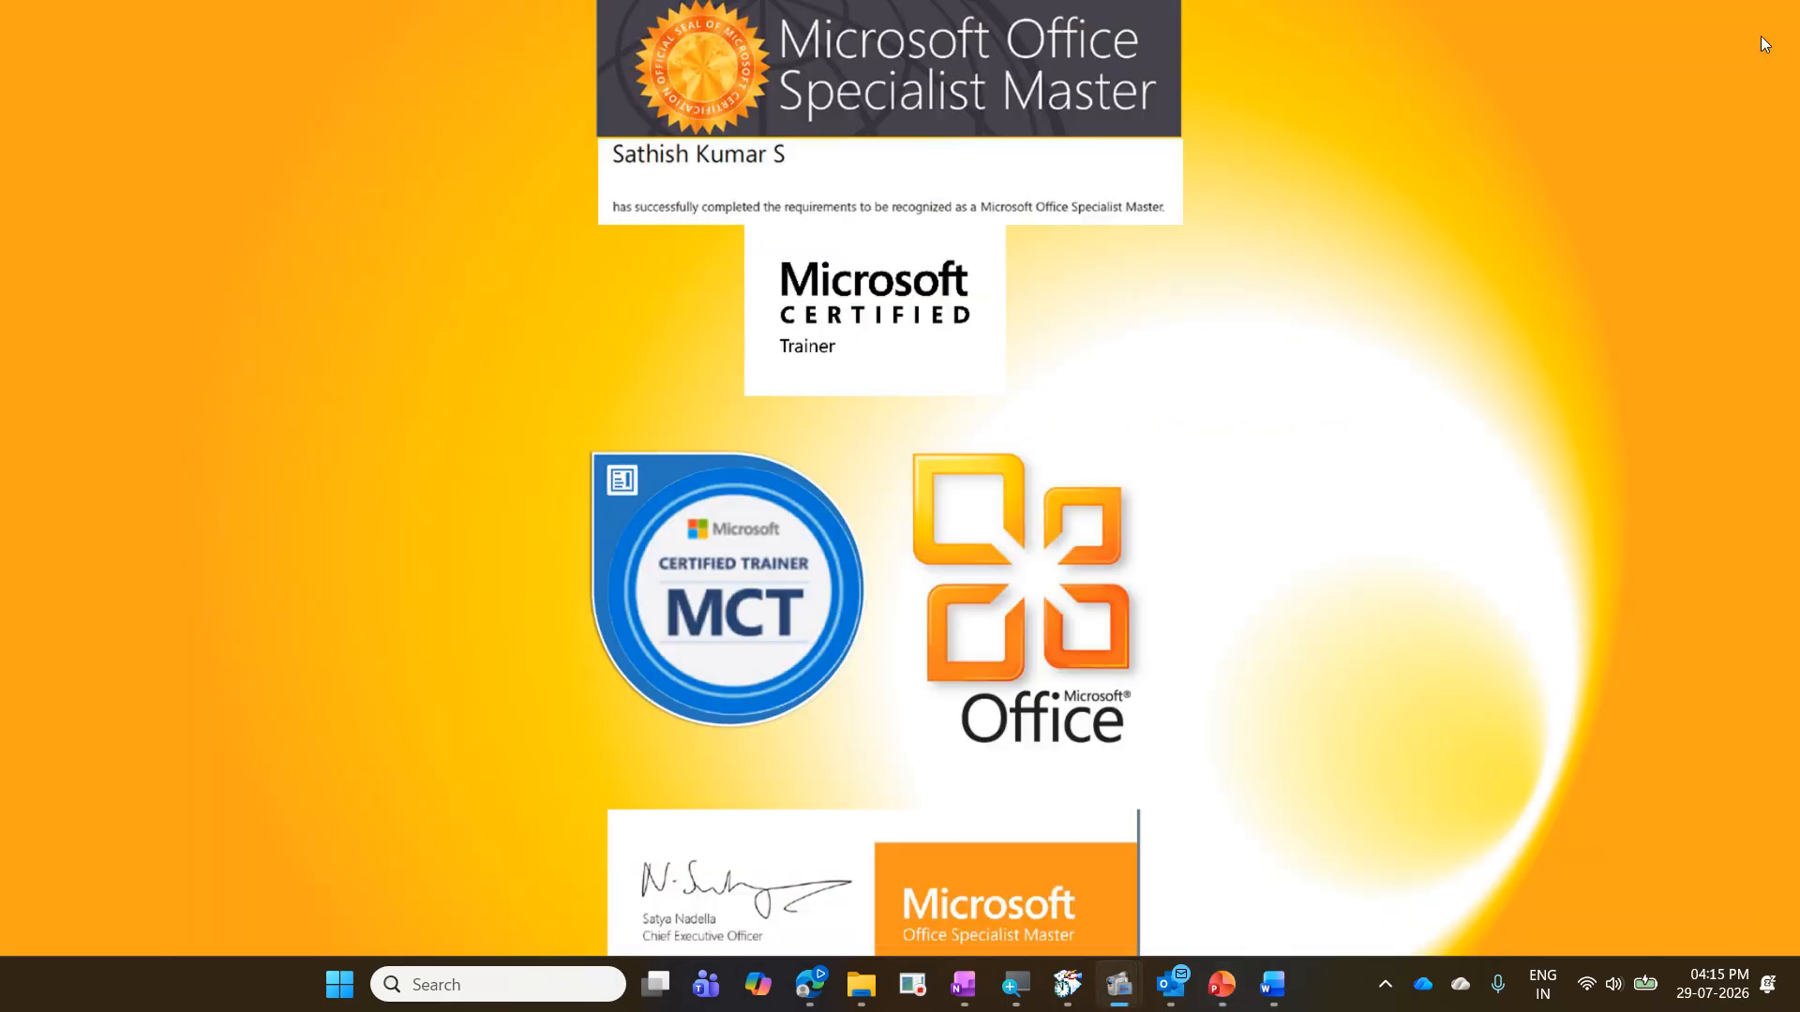
# - Switch to the Company Presentation document in Word and open the full customization options for the Quick Access Toolbar
pyautogui.click(1272, 984)
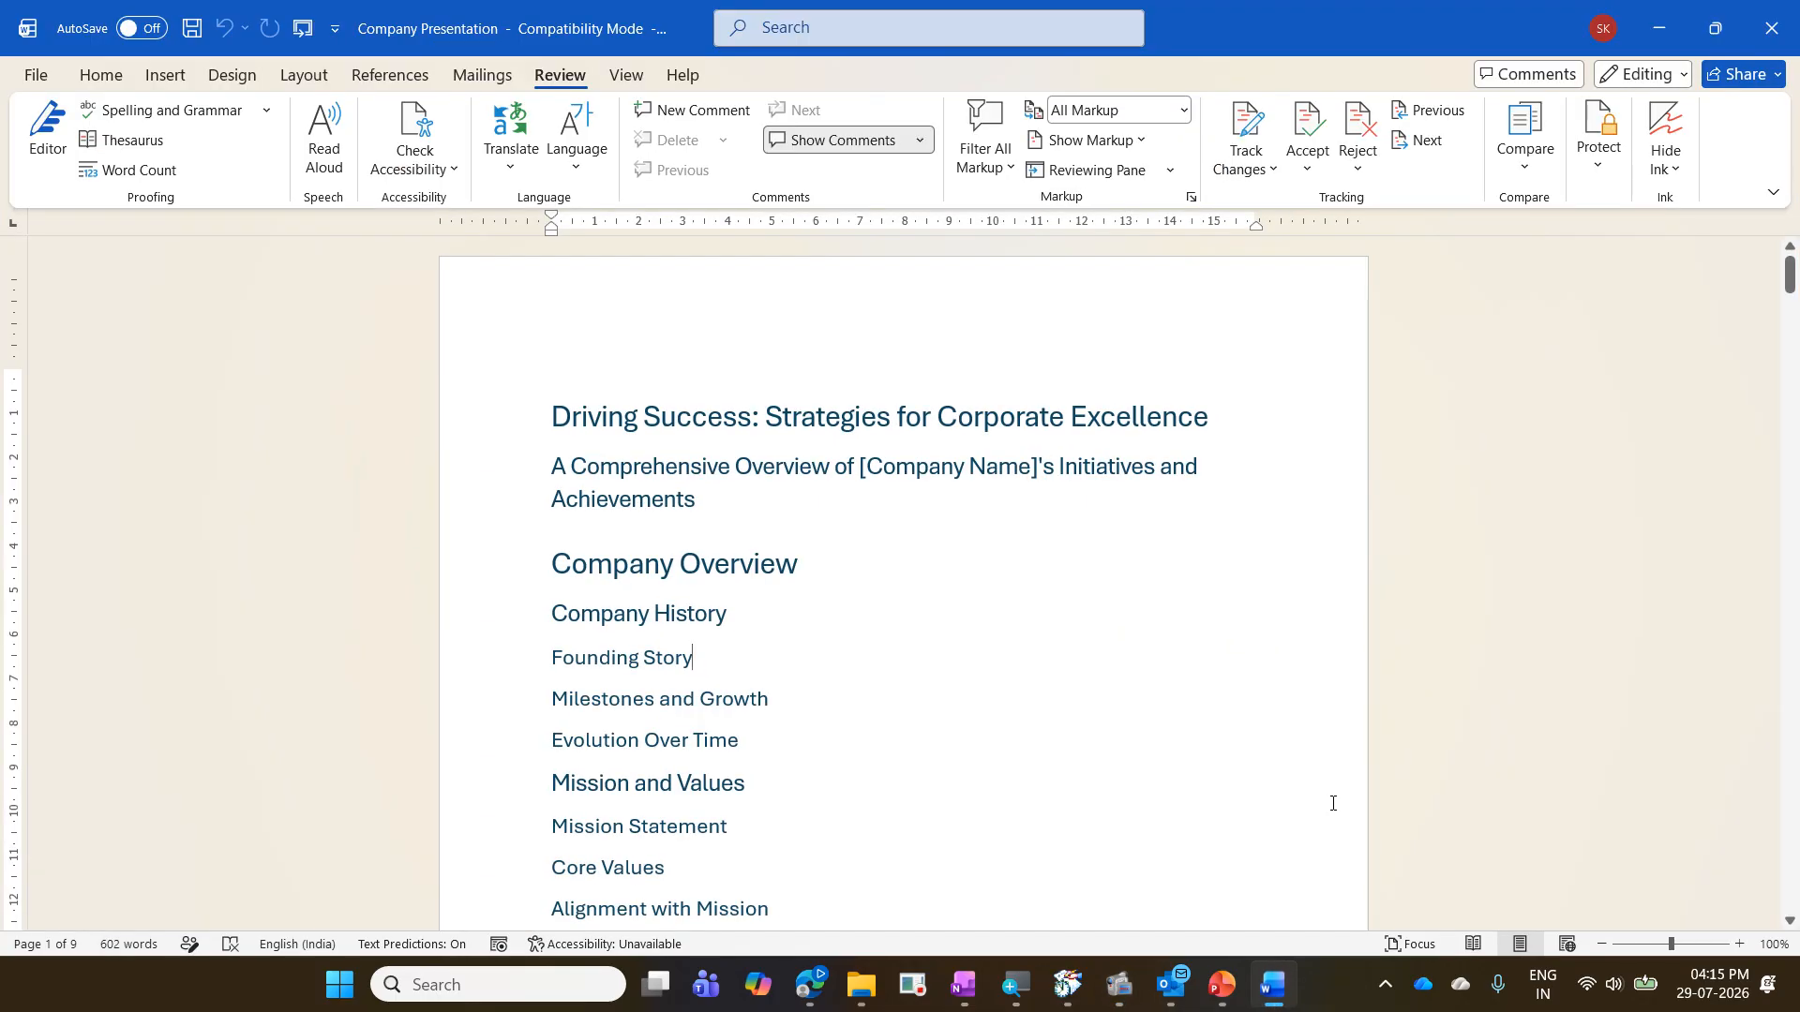
pyautogui.rightClick(304, 36)
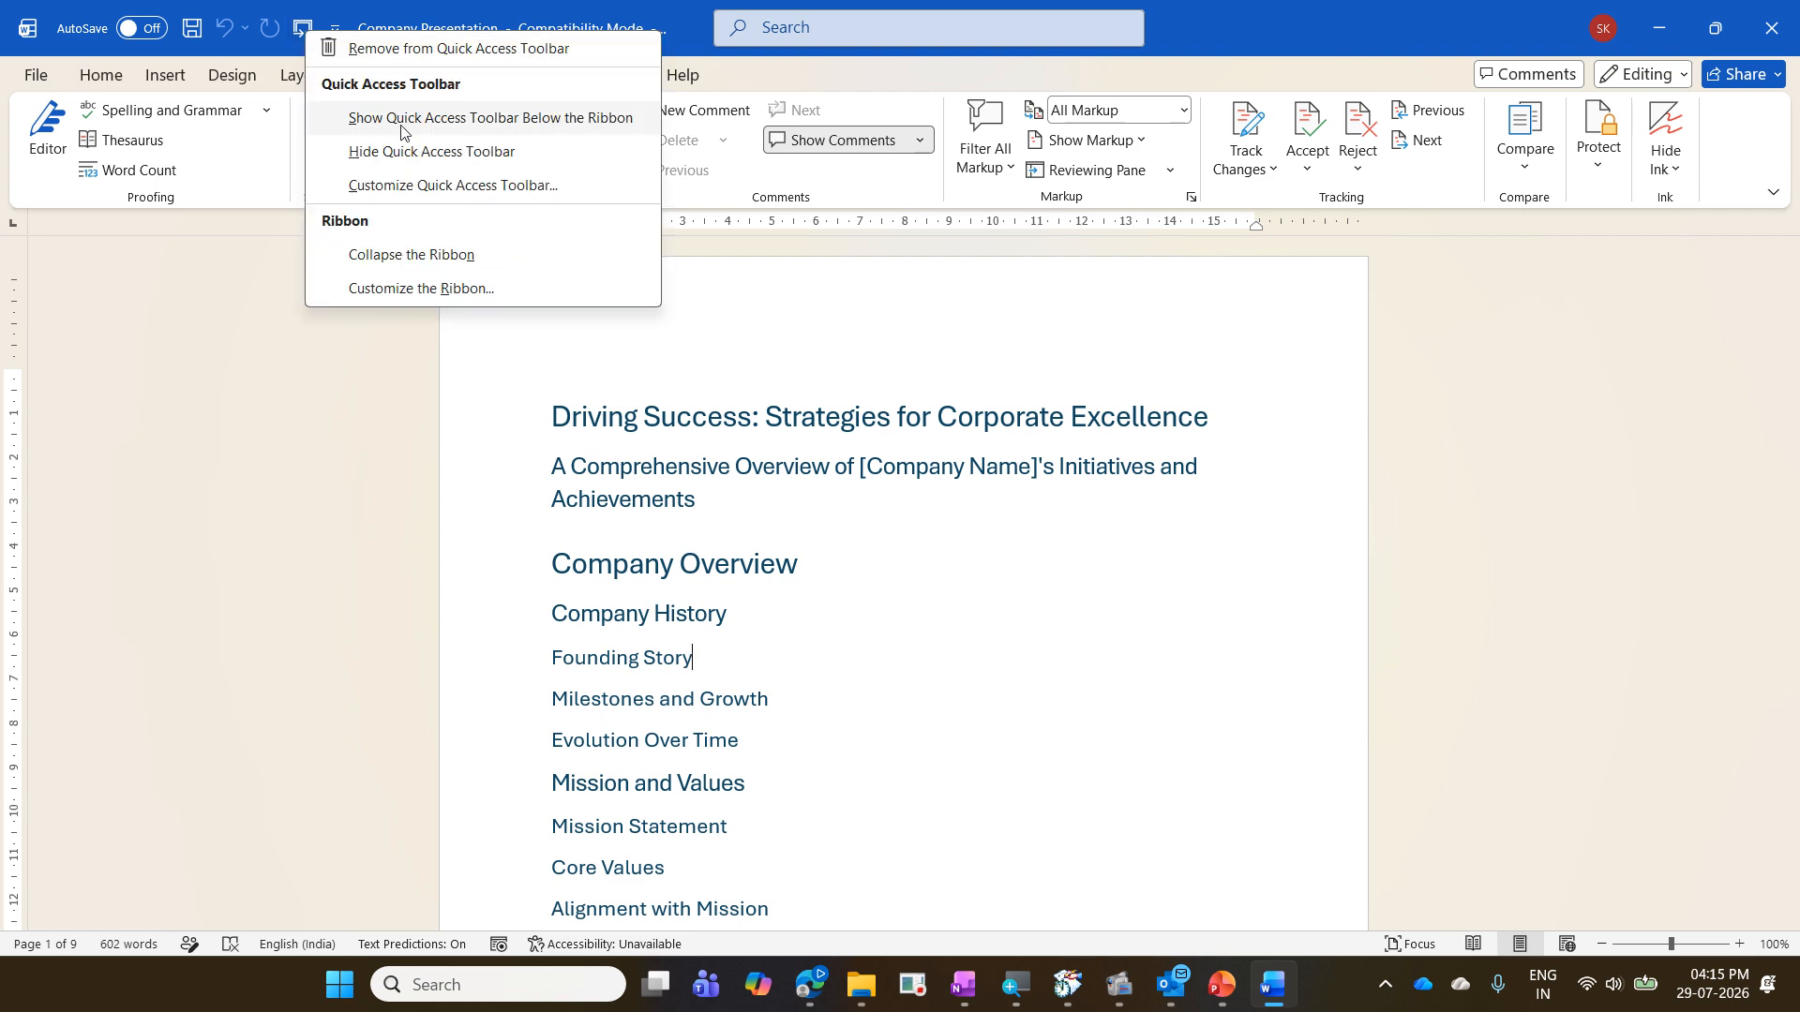
pyautogui.click(241, 17)
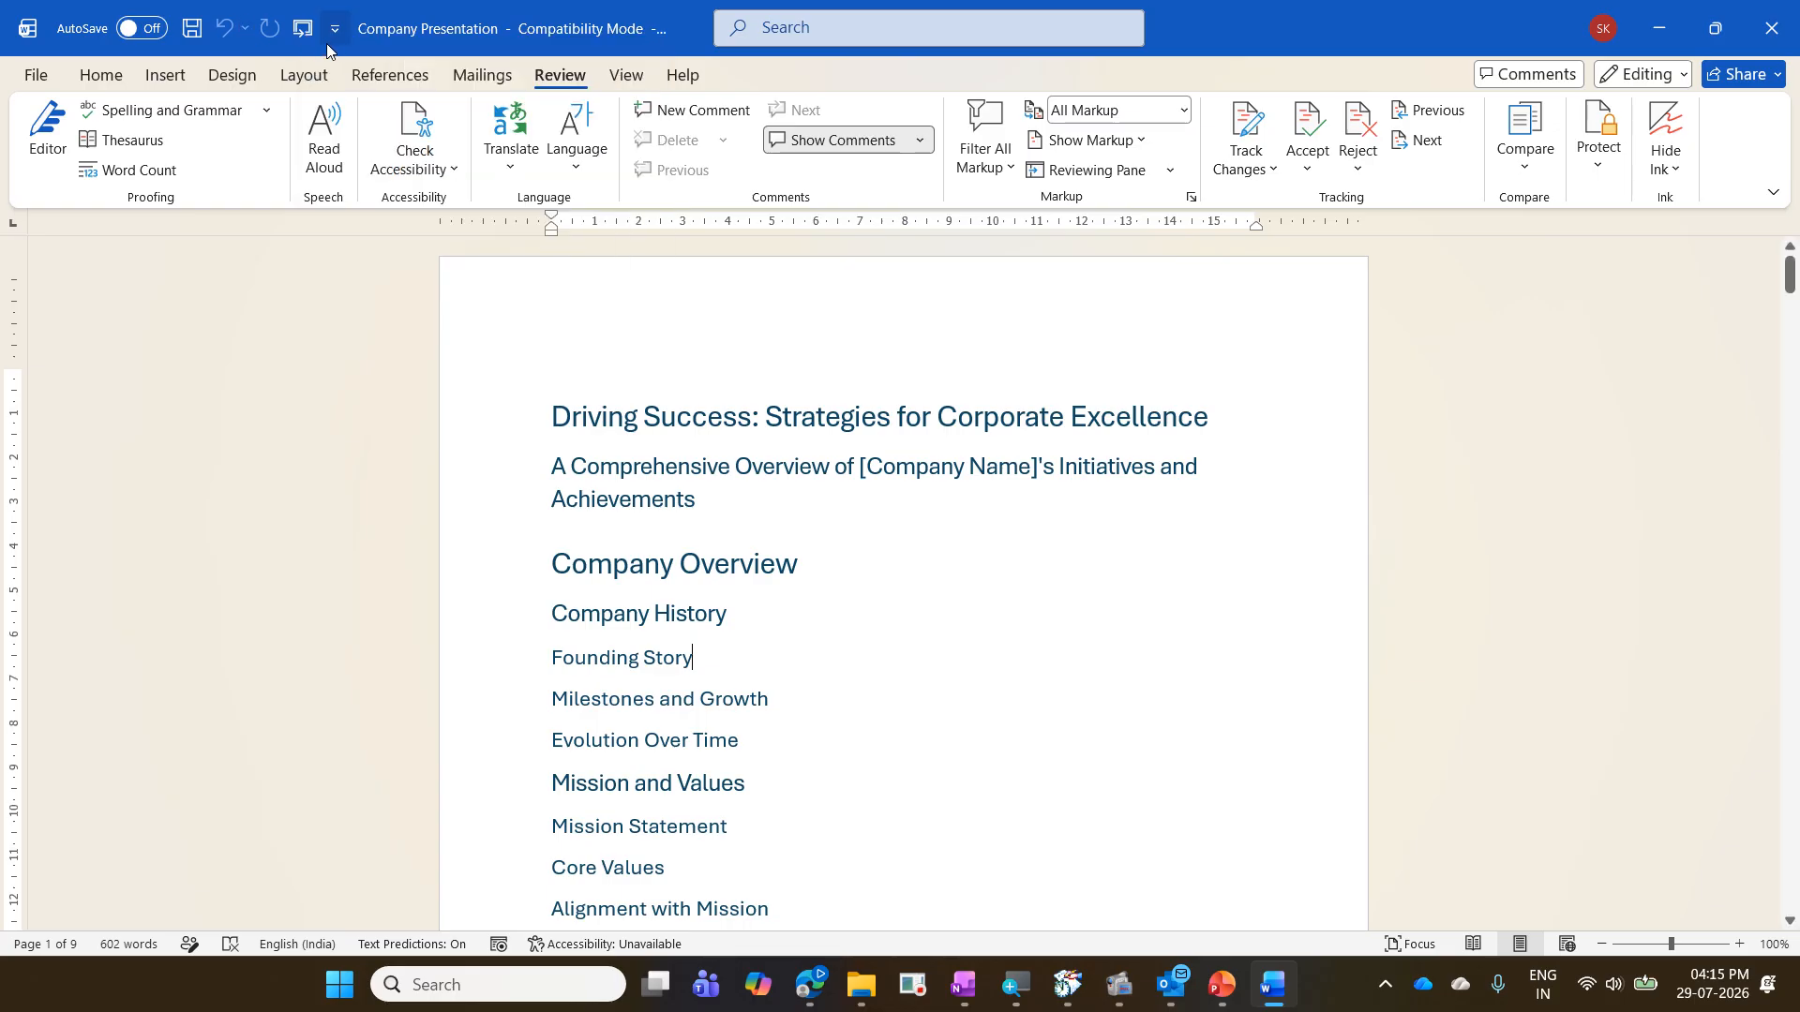
pyautogui.click(335, 37)
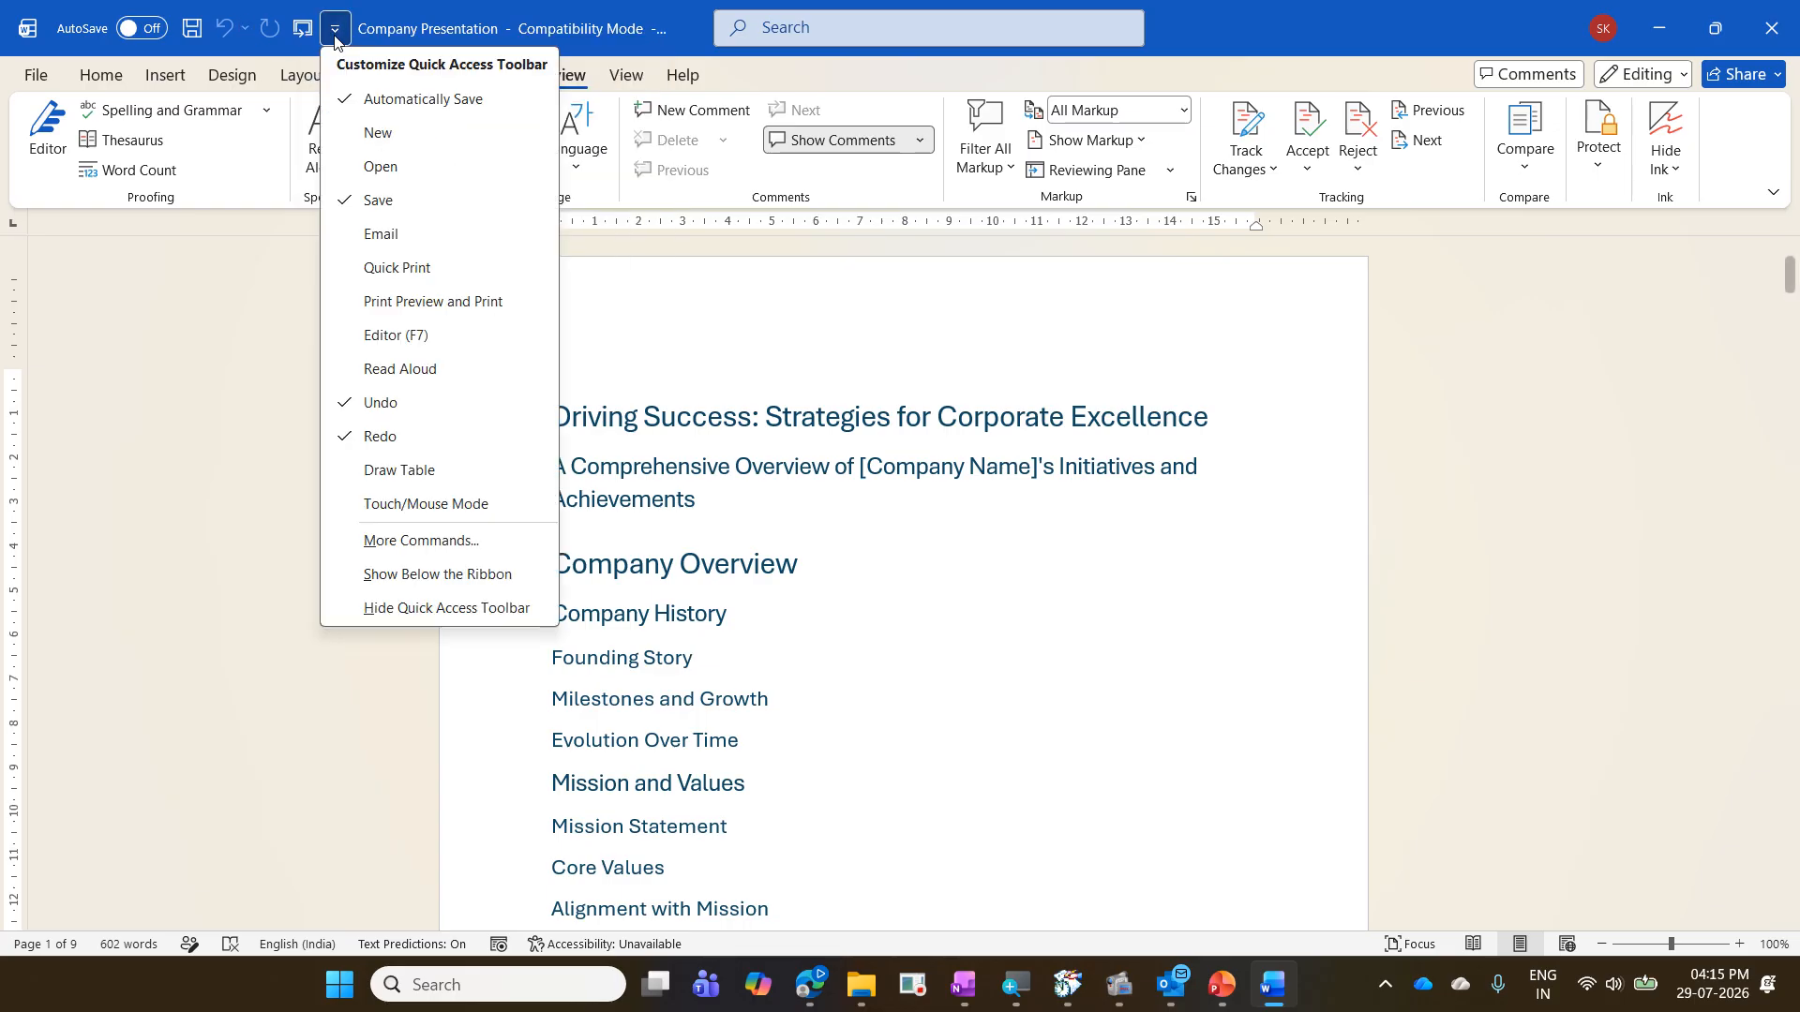
pyautogui.click(466, 540)
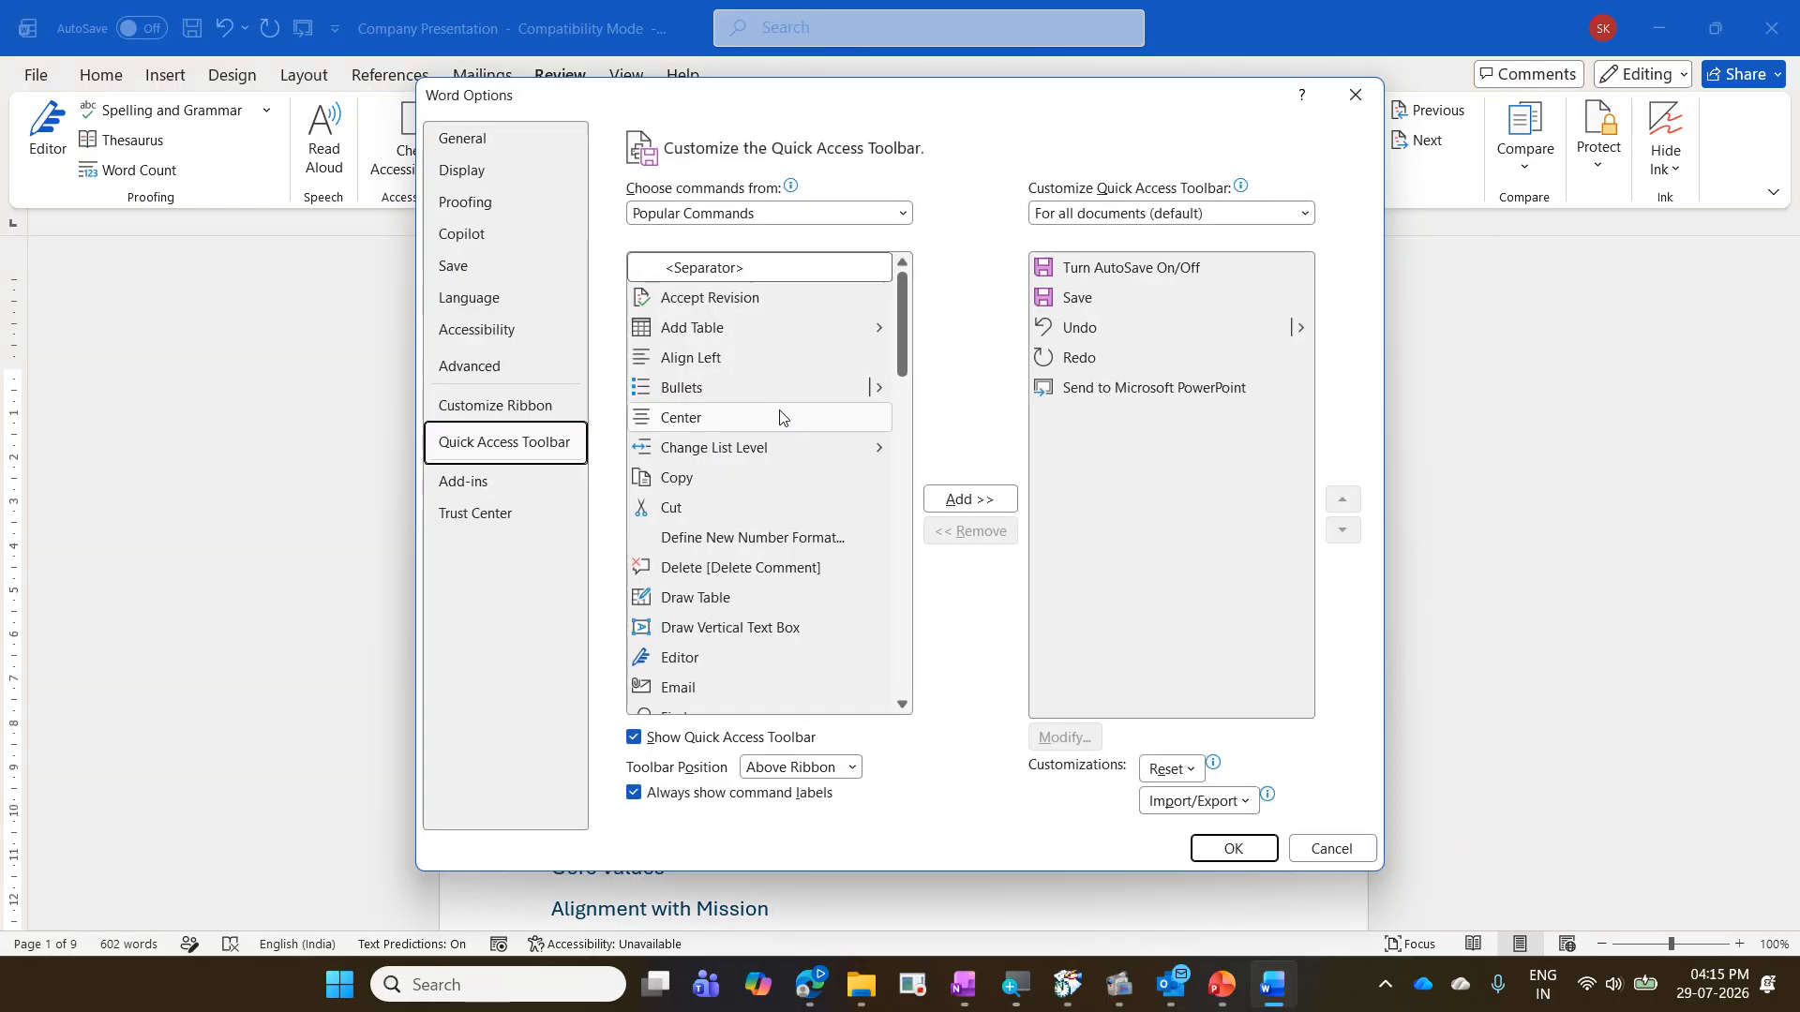
# - Look through the commands not in the ribbon for Send to Microsoft PowerPoint and leave the options without changing anything
pyautogui.click(865, 212)
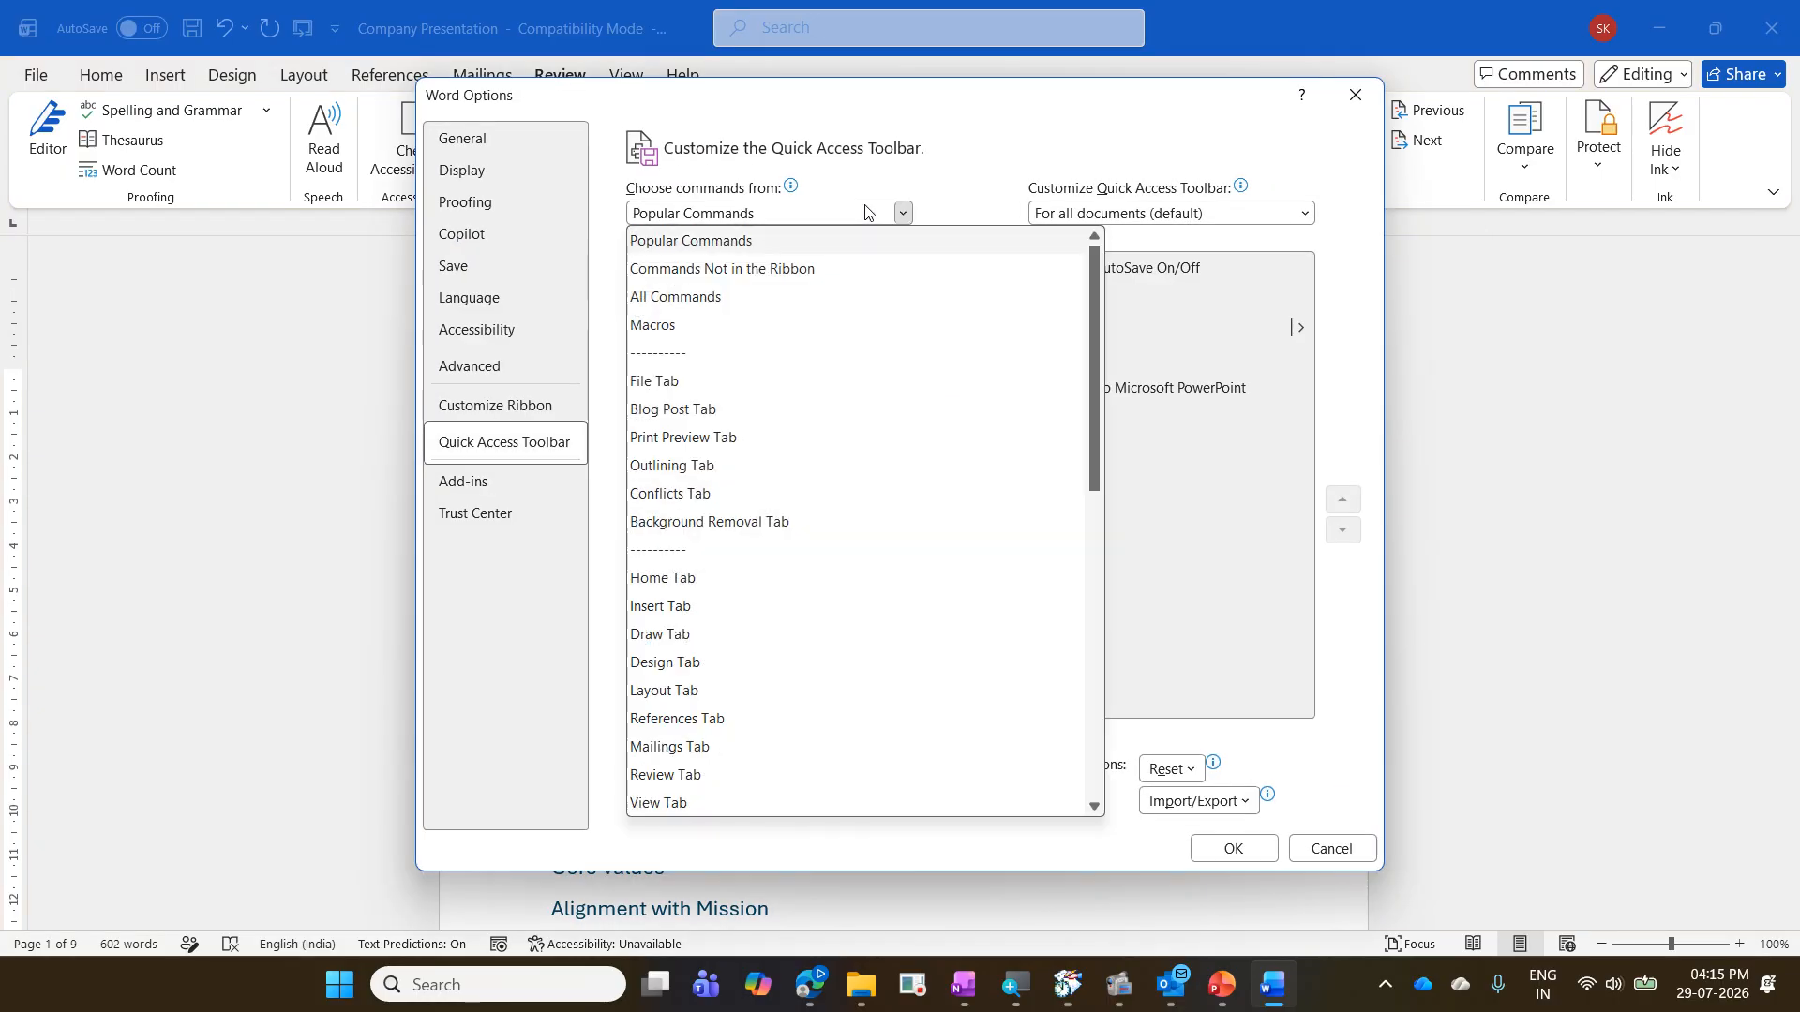
pyautogui.click(824, 281)
pyautogui.scroll(-3, 761, 334)
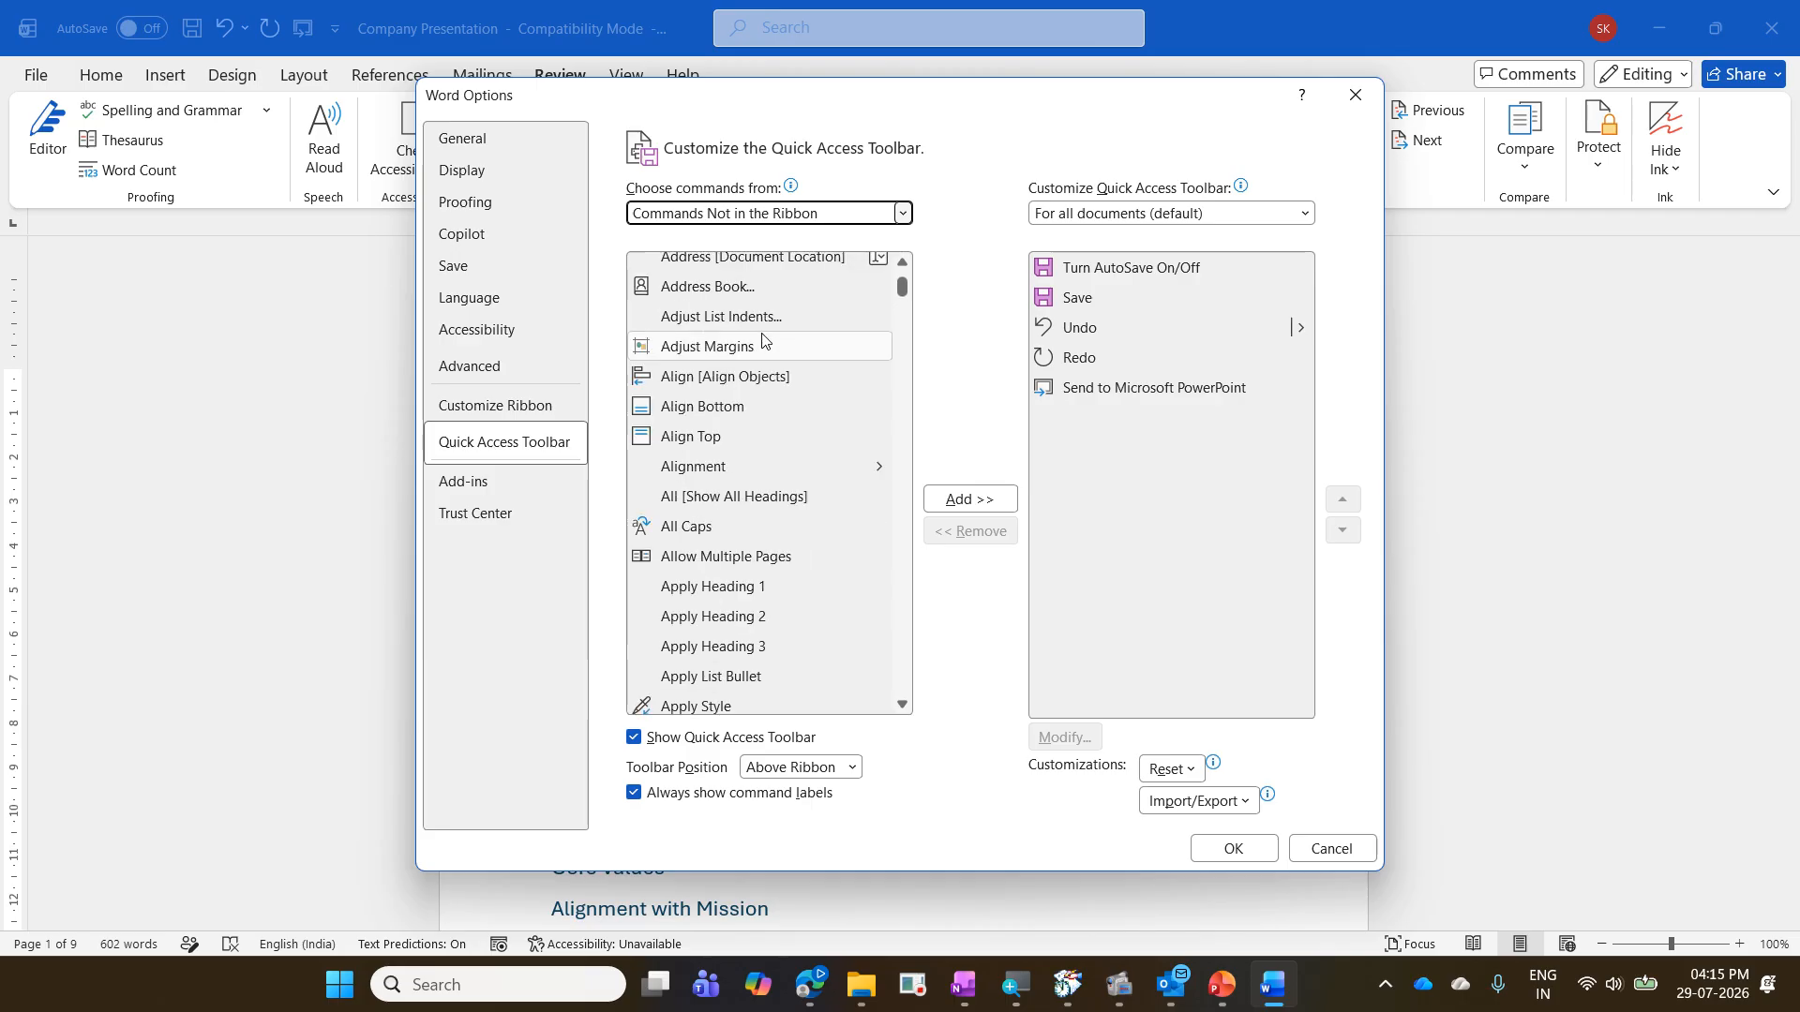
pyautogui.scroll(-20, 762, 339)
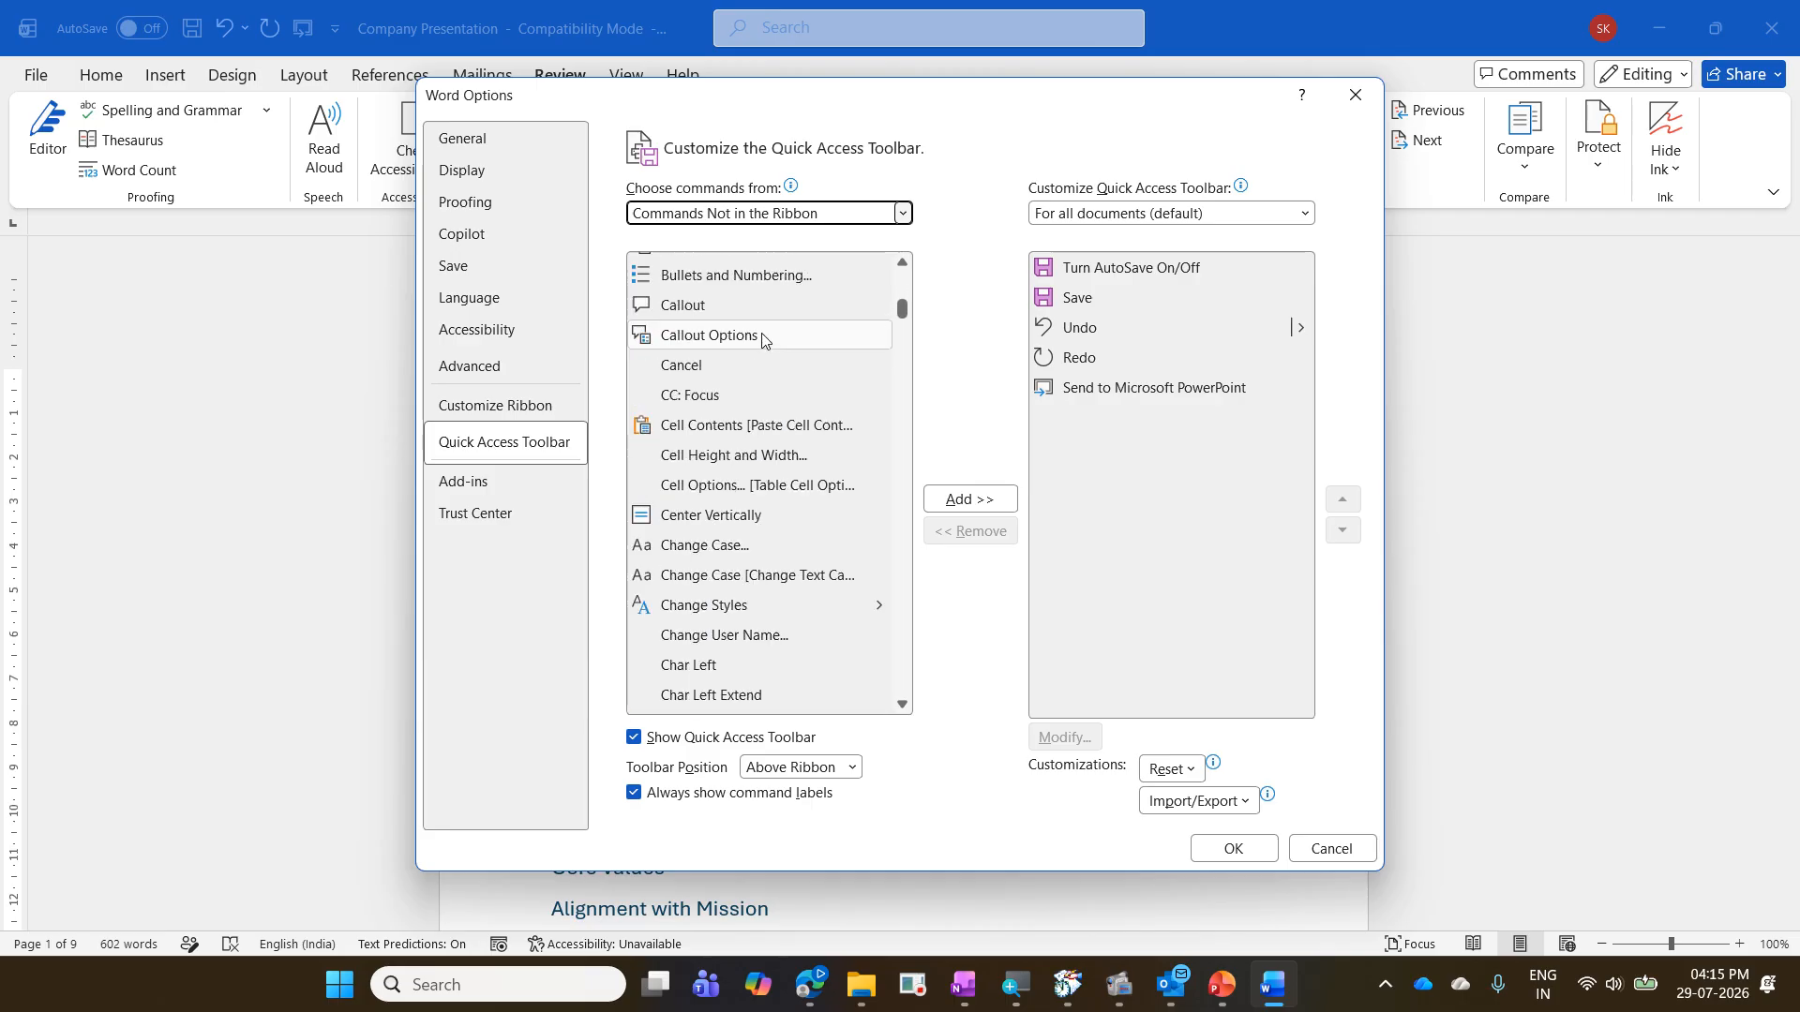
pyautogui.scroll(-13, 761, 339)
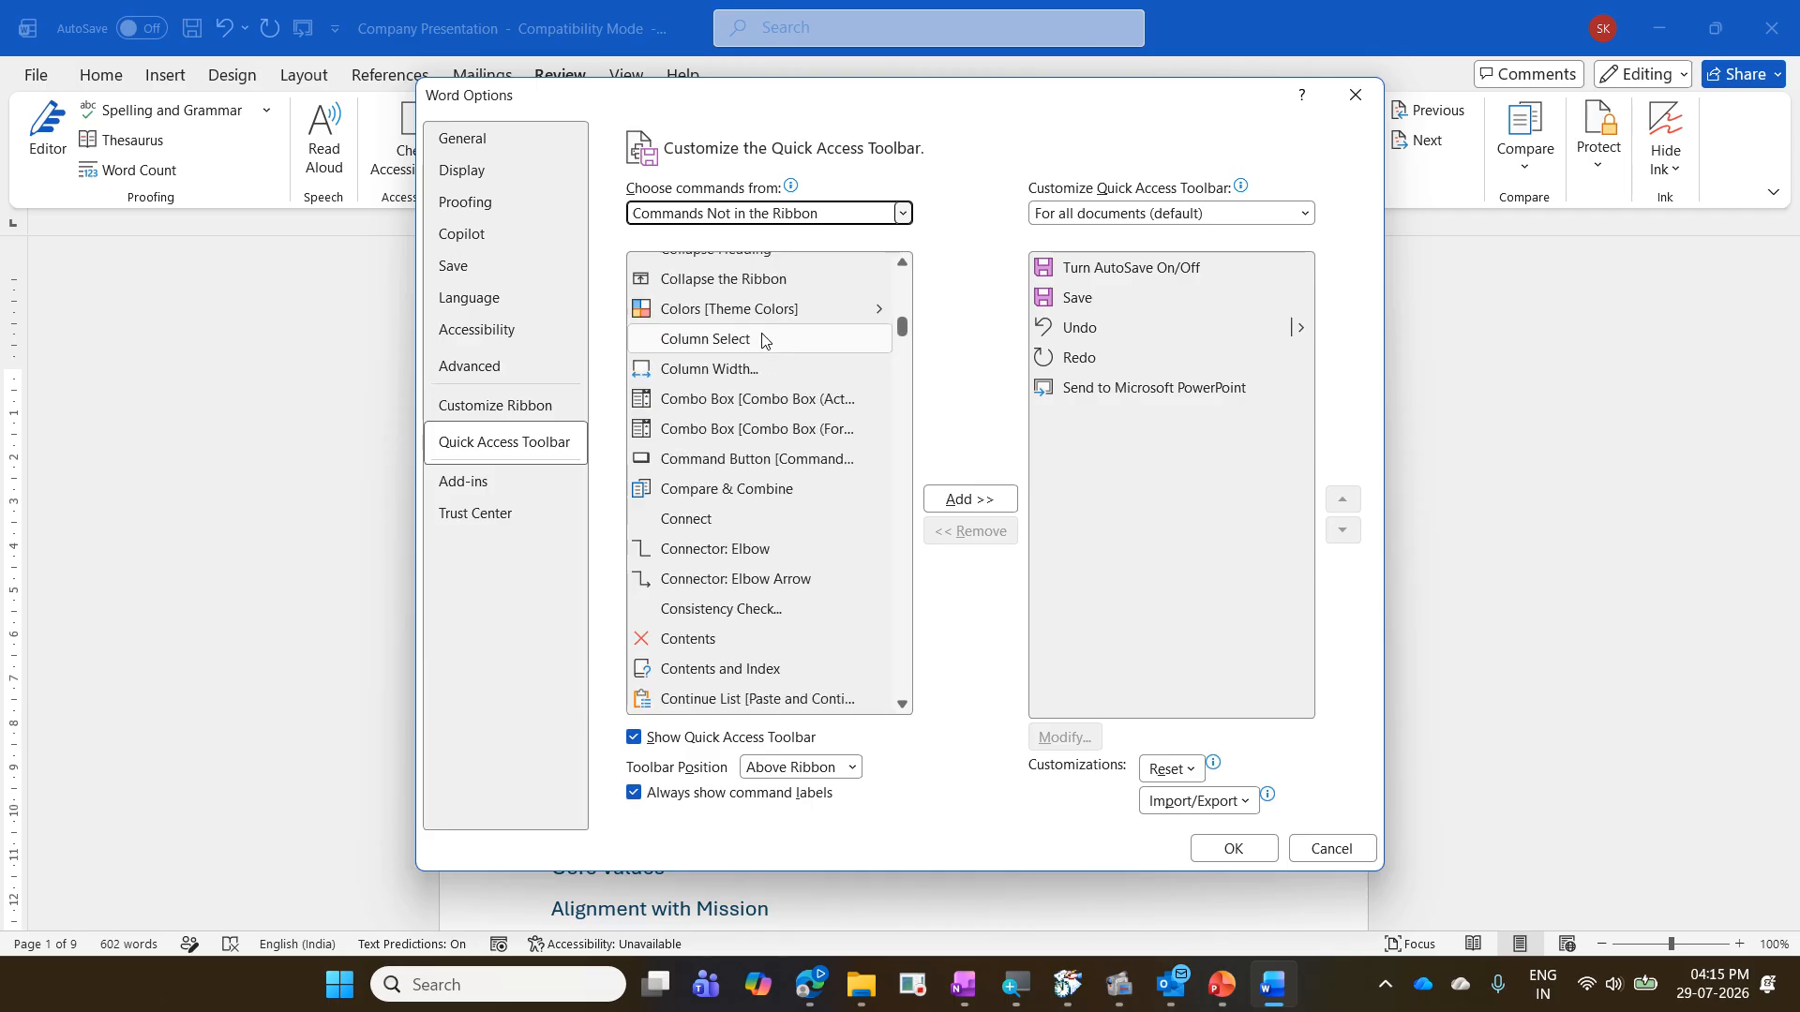
pyautogui.scroll(-20, 757, 491)
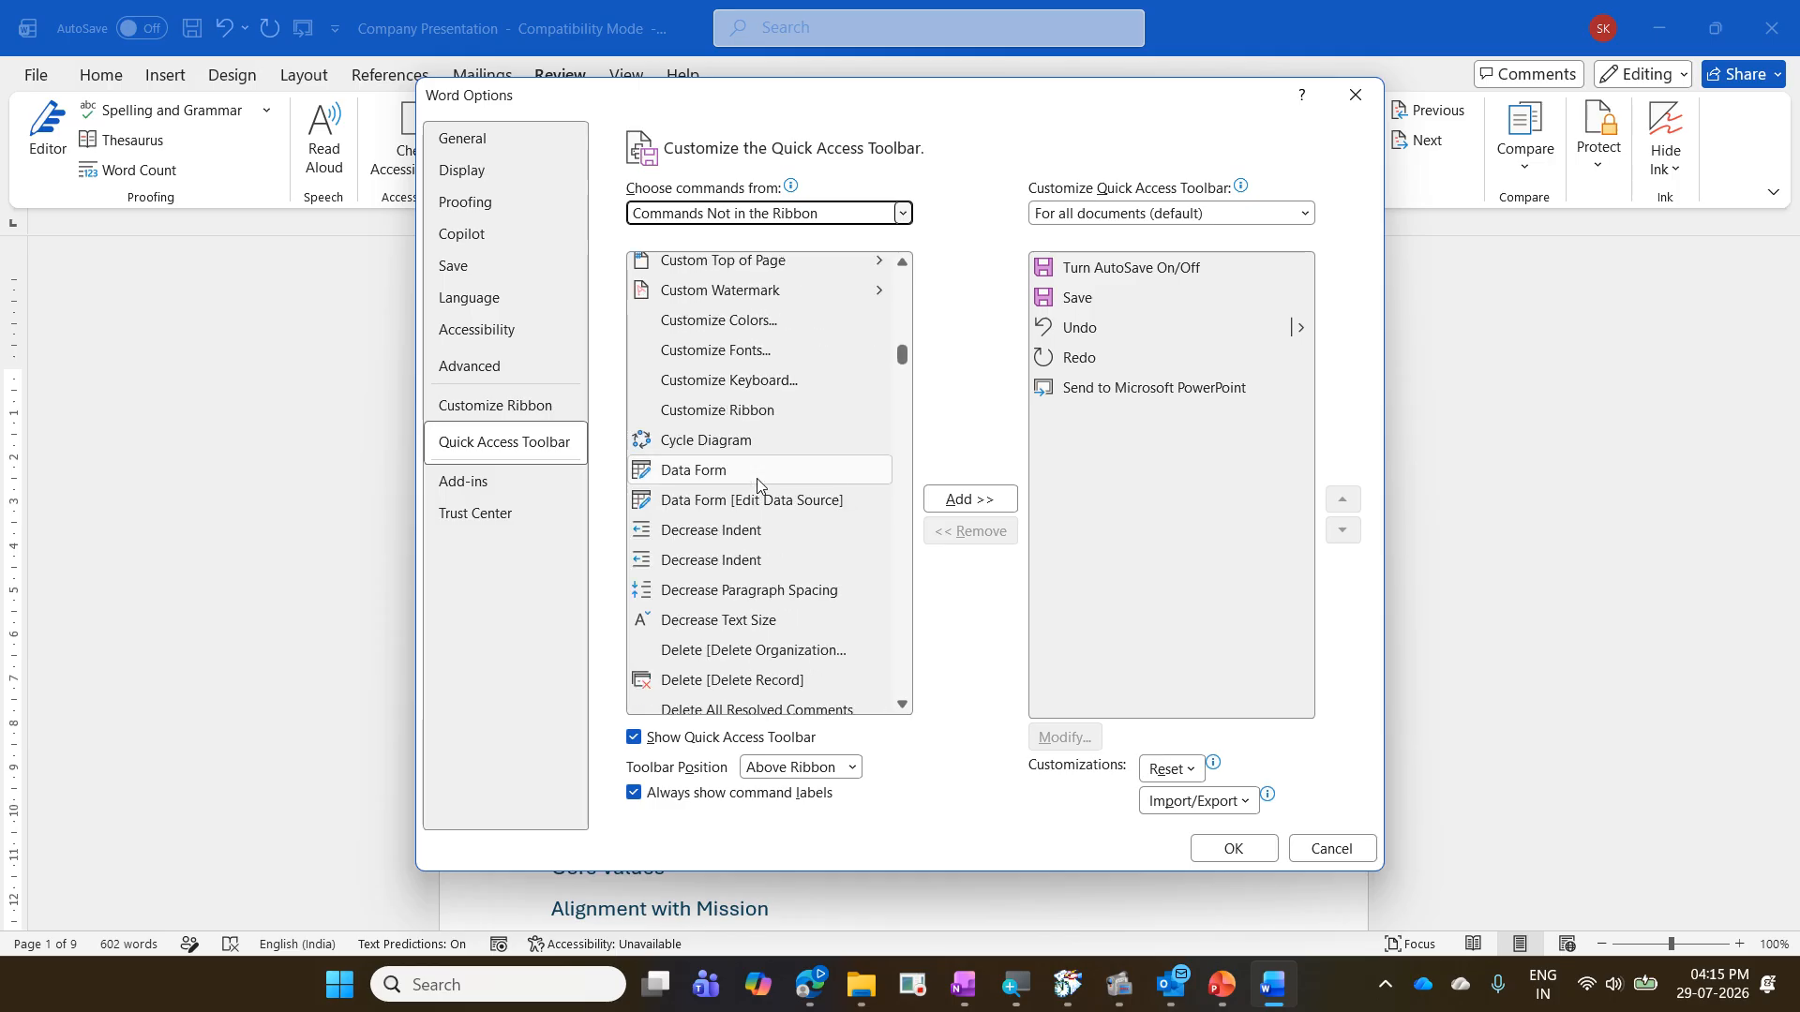
pyautogui.scroll(-20, 763, 483)
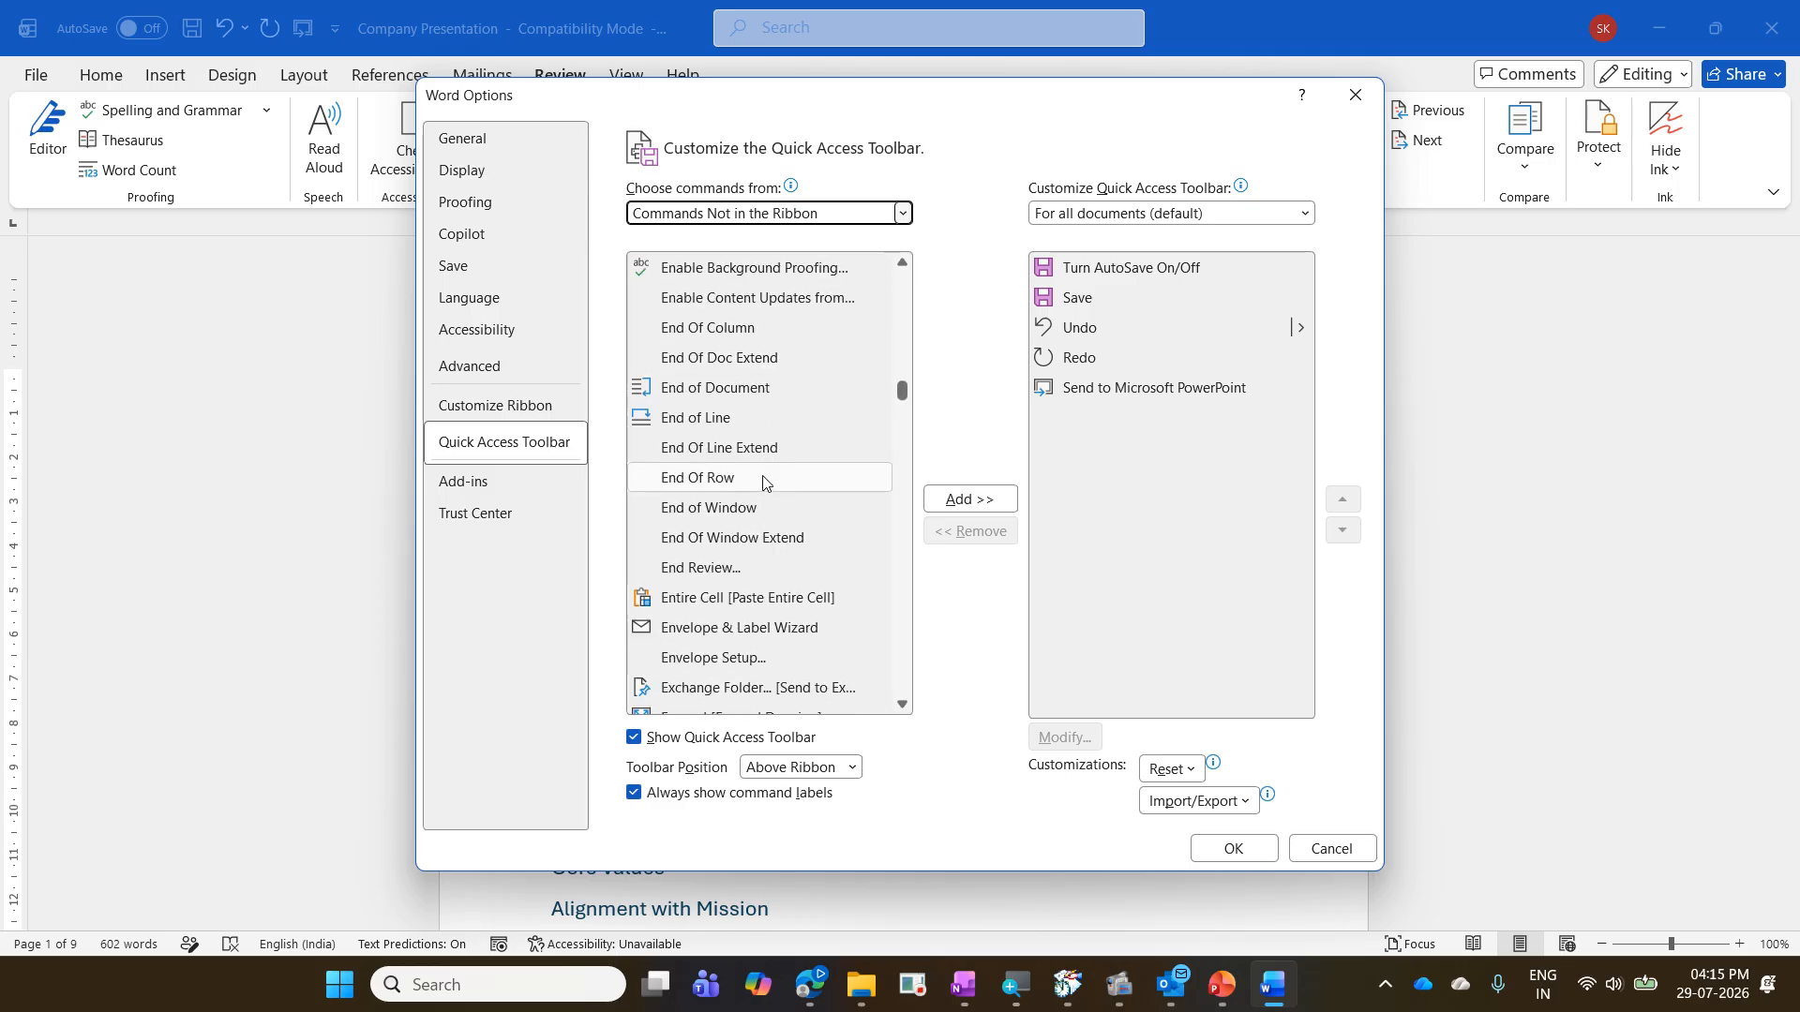
pyautogui.scroll(-20, 762, 483)
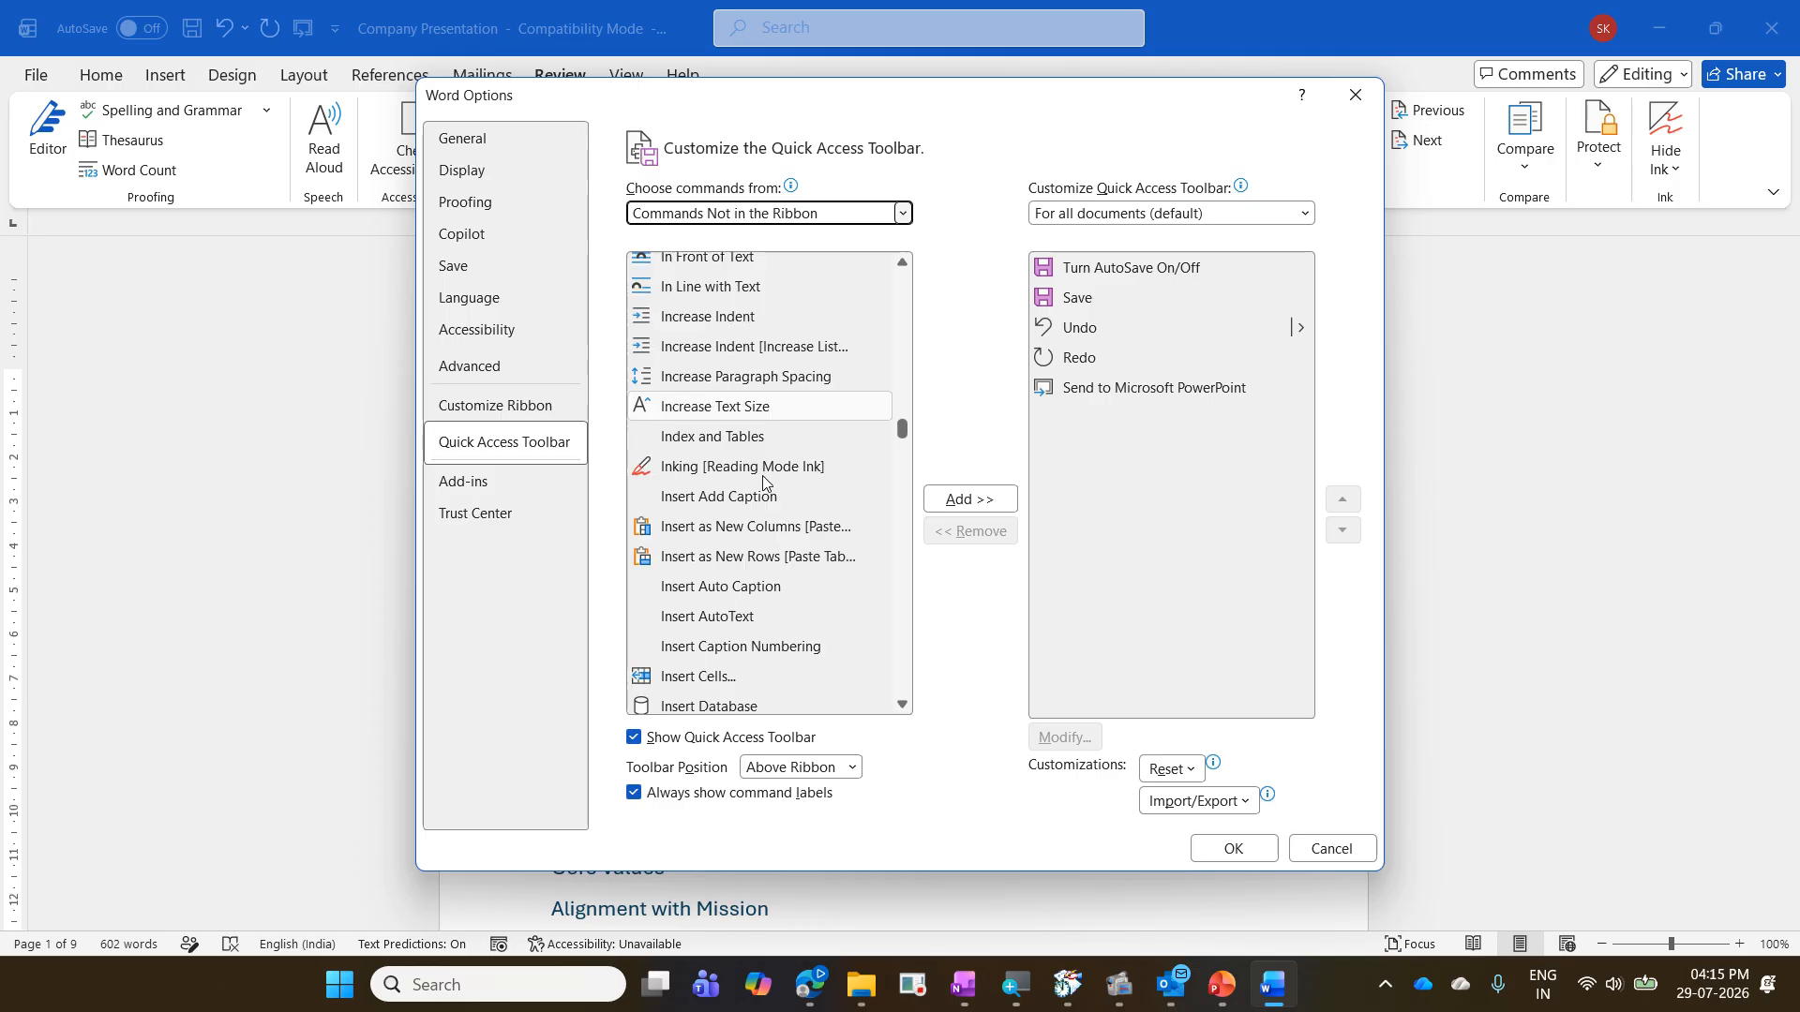
pyautogui.scroll(-20, 762, 483)
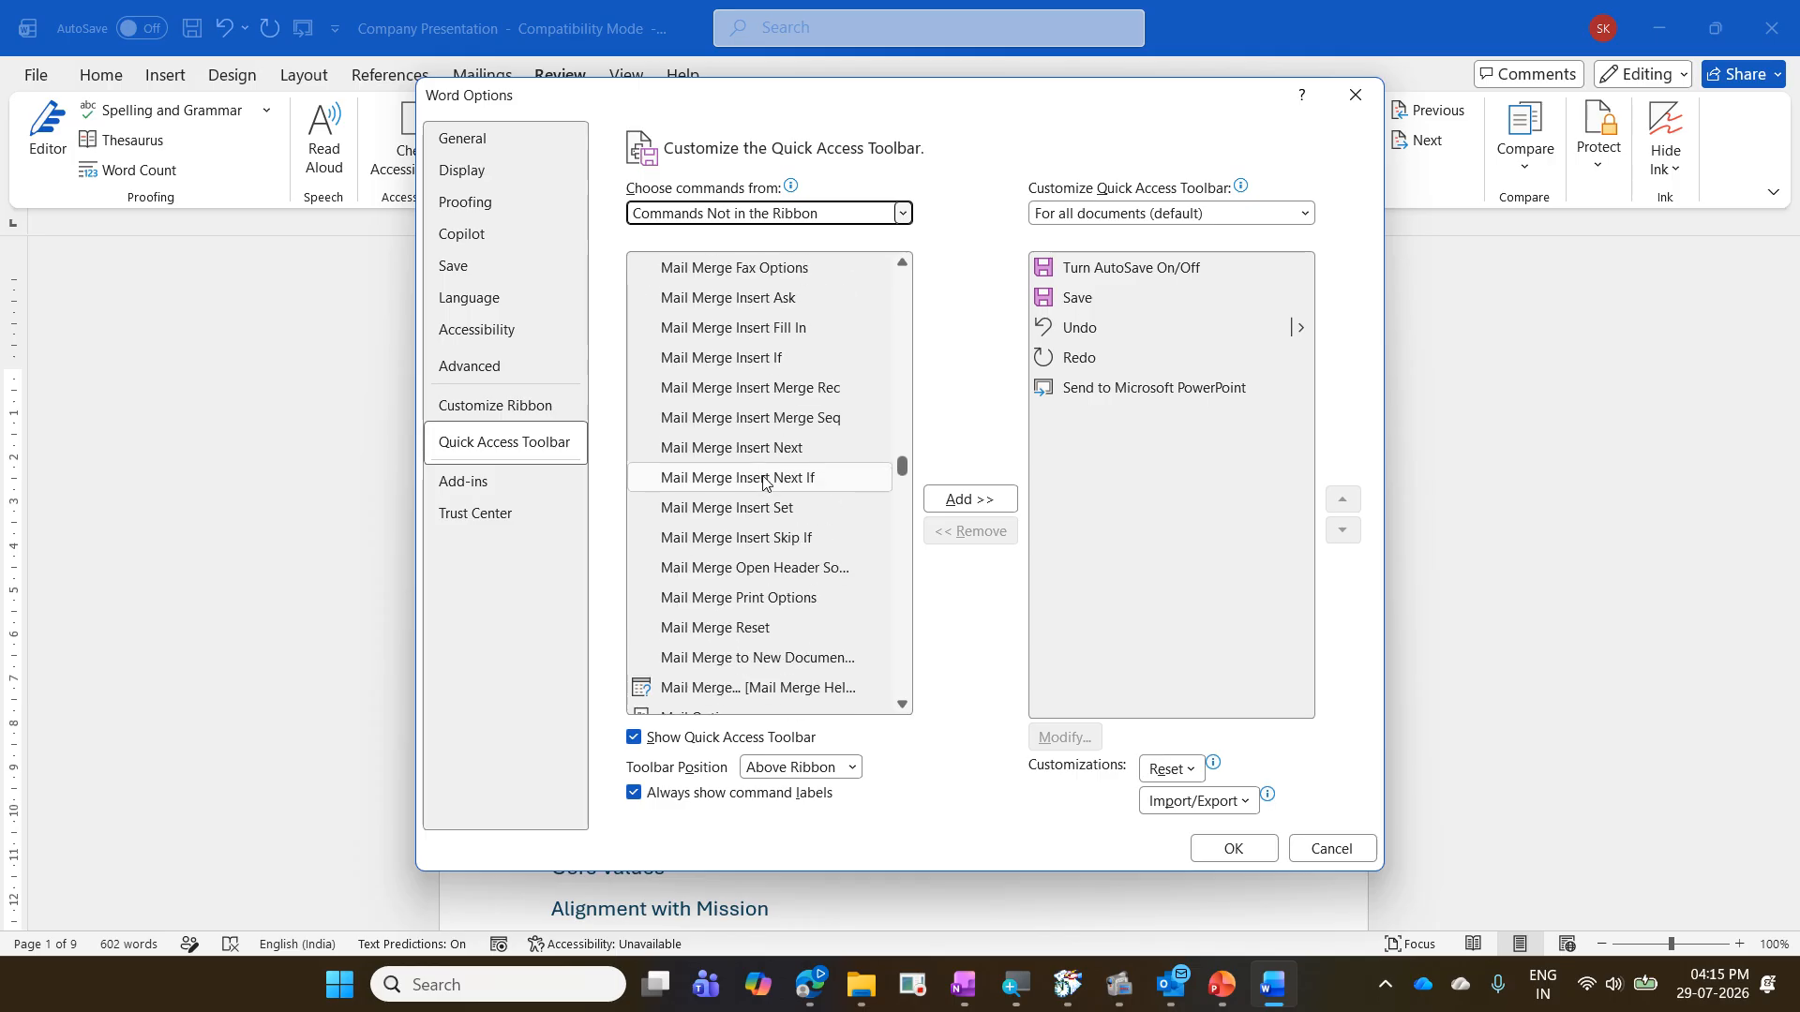
pyautogui.scroll(-20, 763, 483)
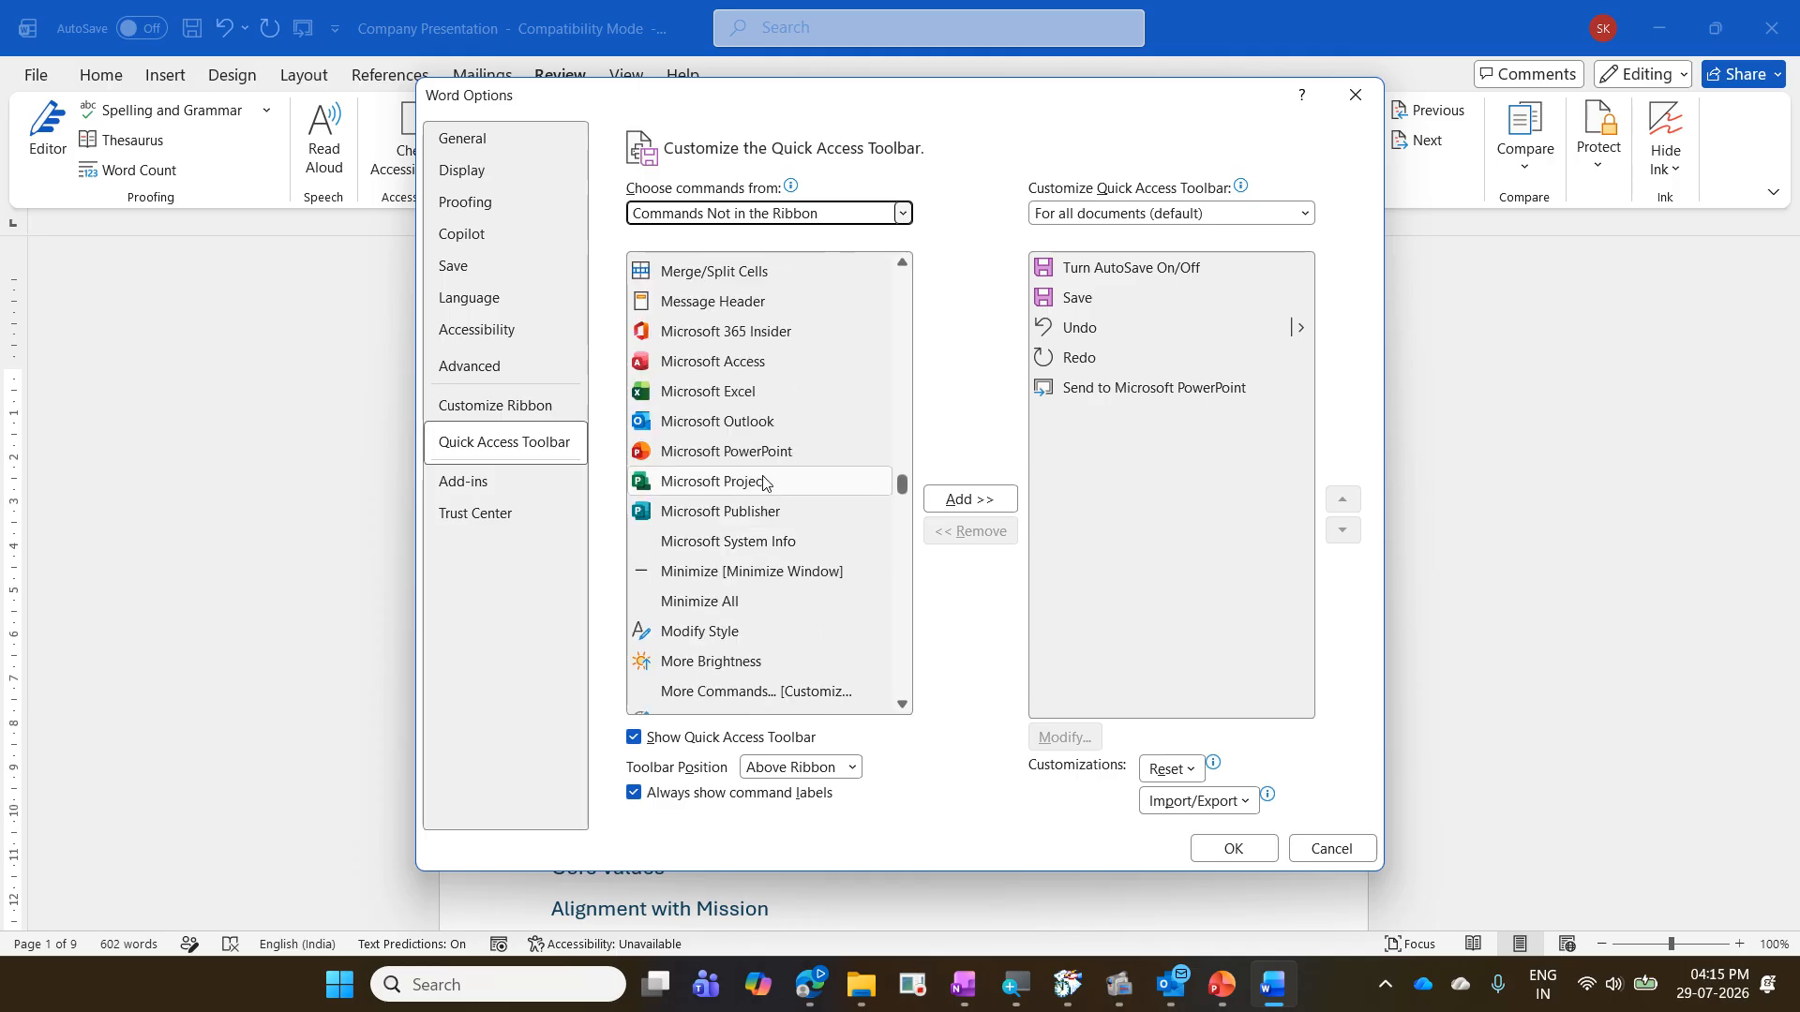
pyautogui.scroll(-20, 763, 483)
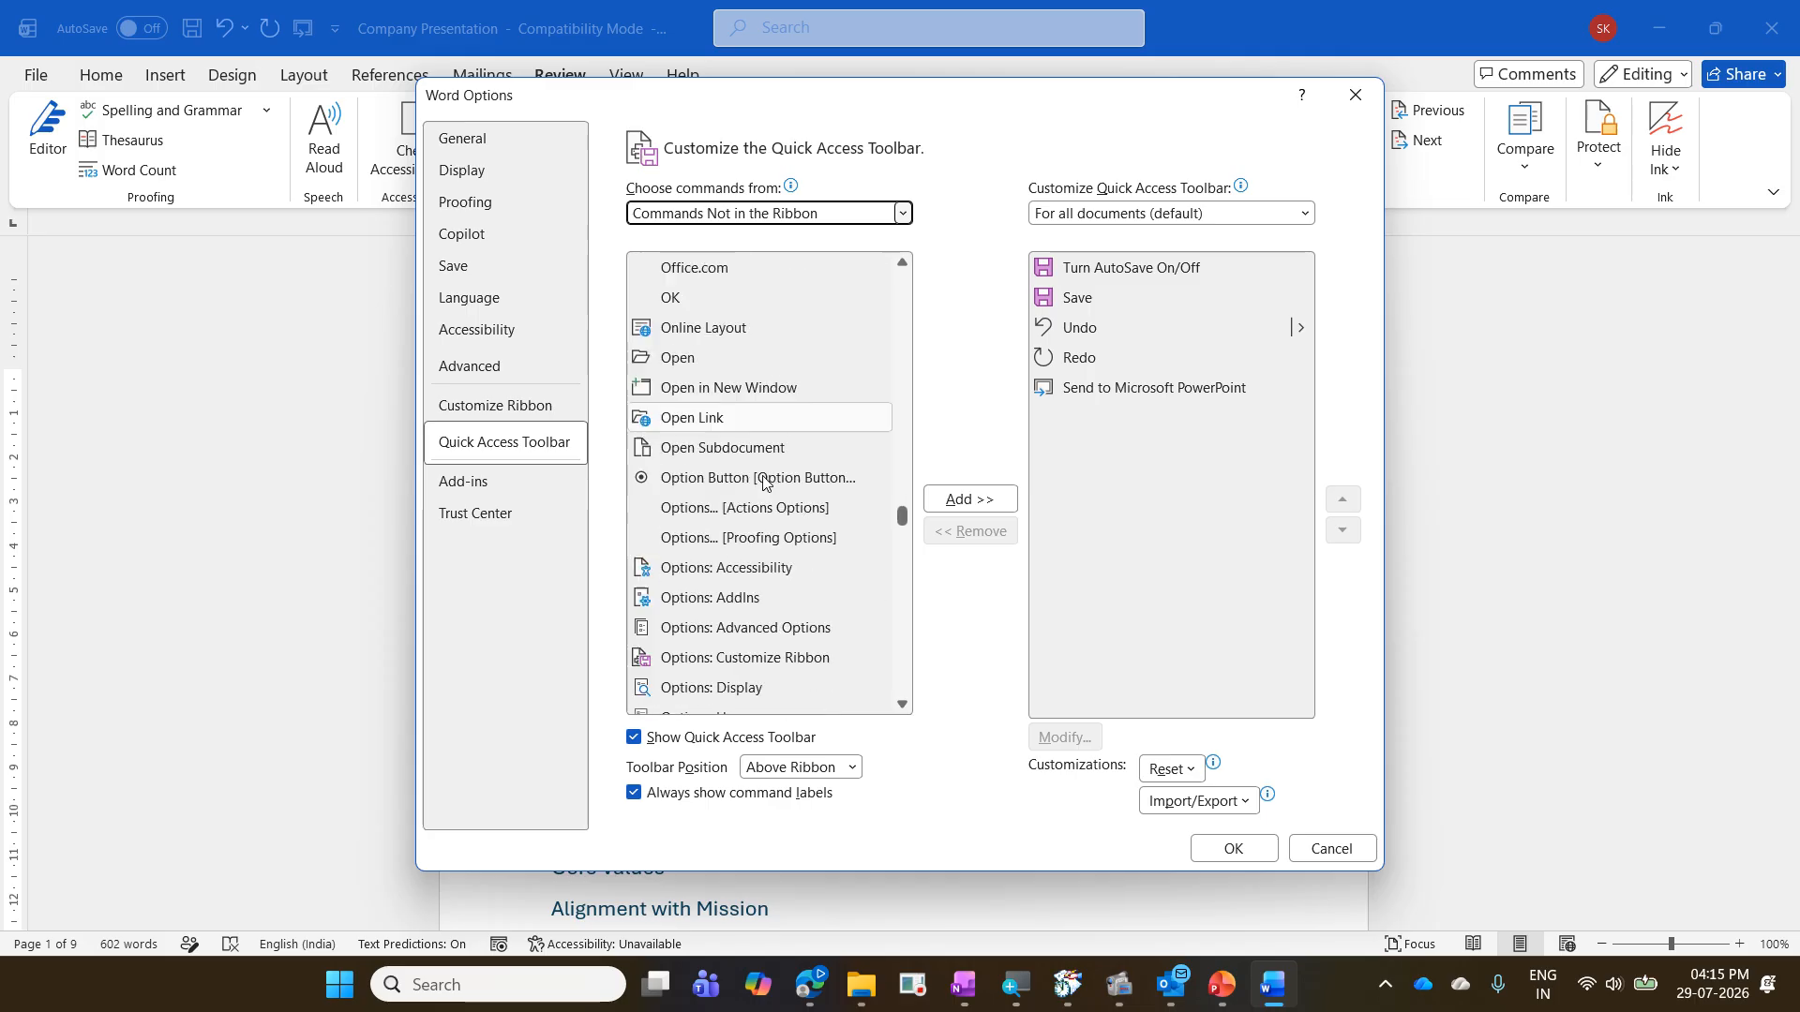
pyautogui.scroll(-20, 763, 483)
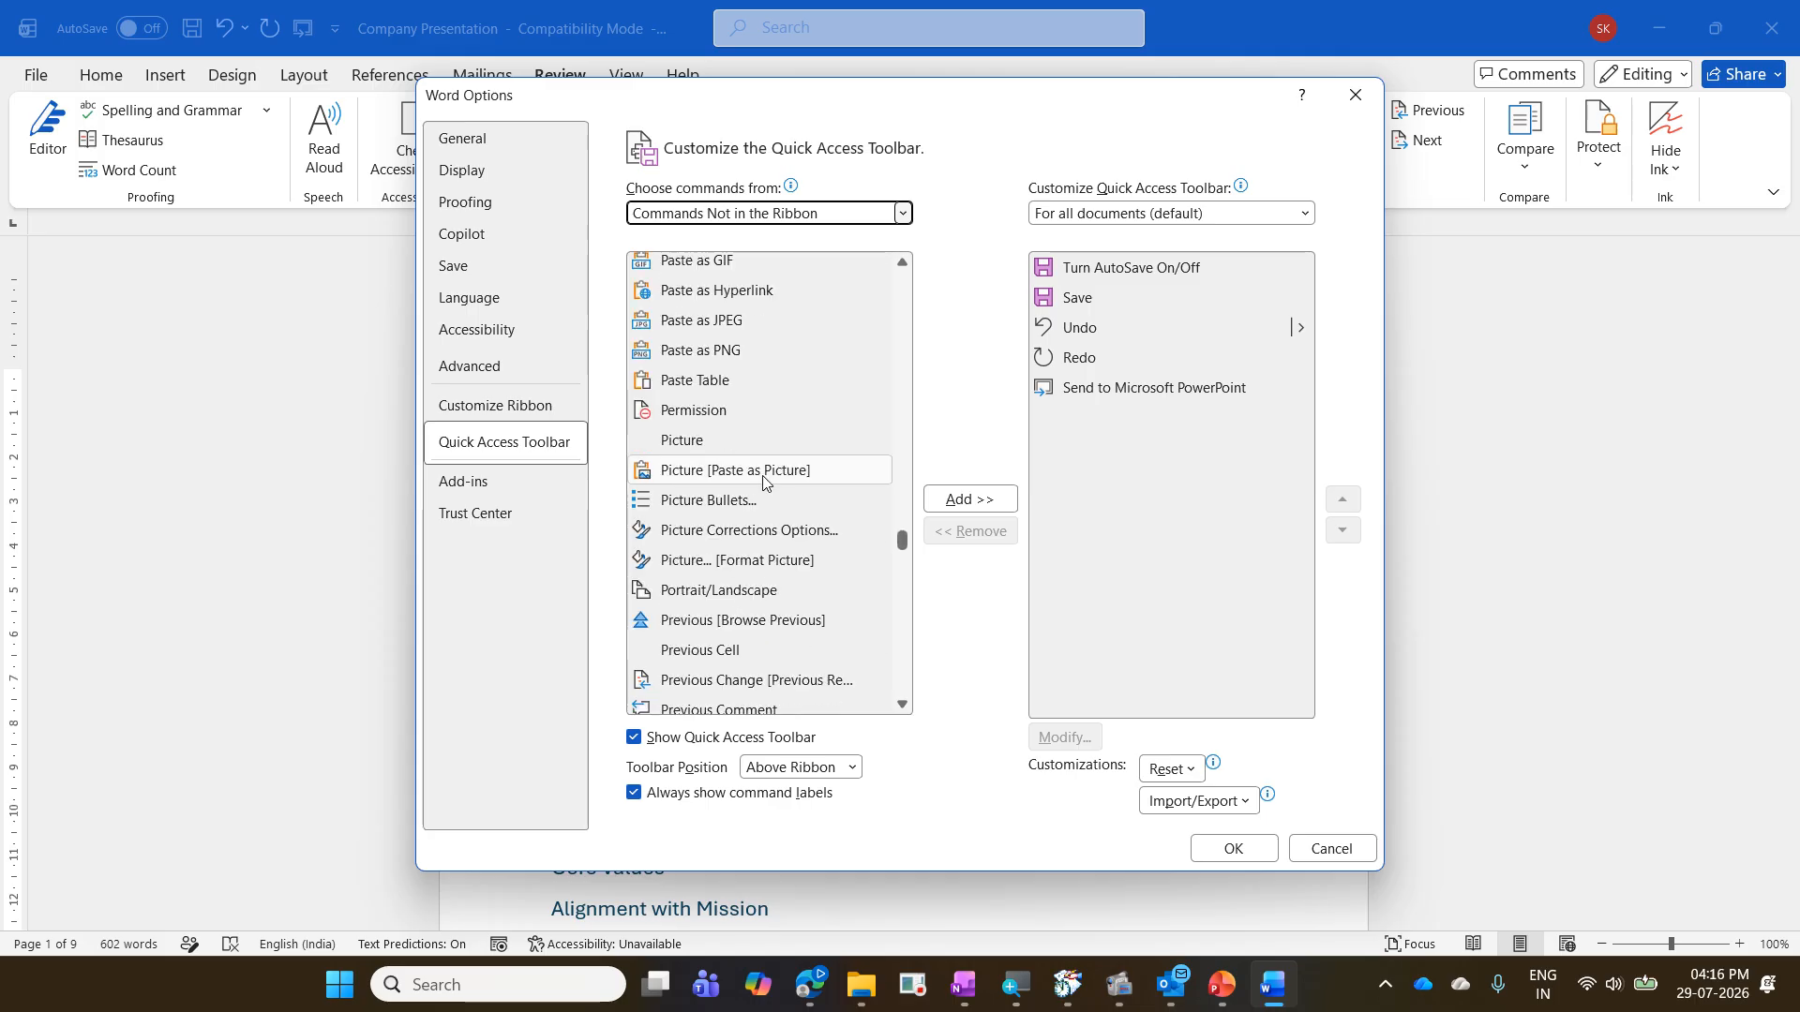
pyautogui.scroll(-4, 763, 483)
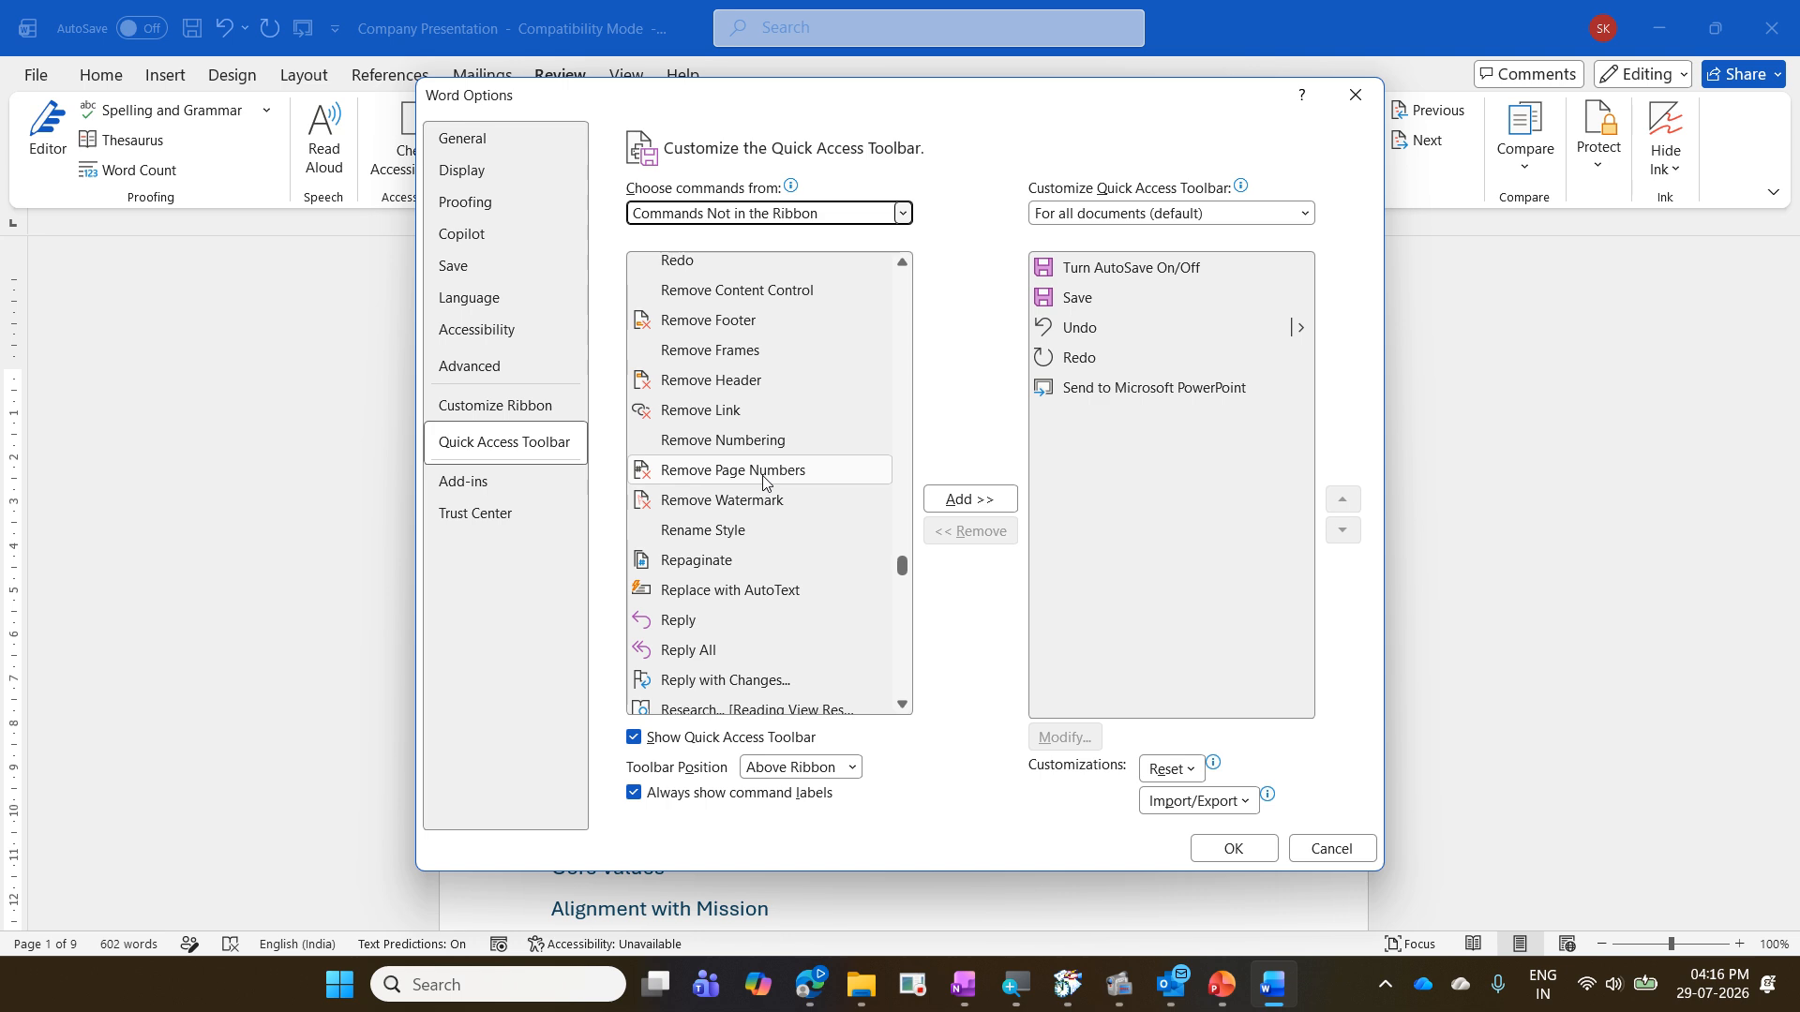
pyautogui.scroll(-10, 771, 443)
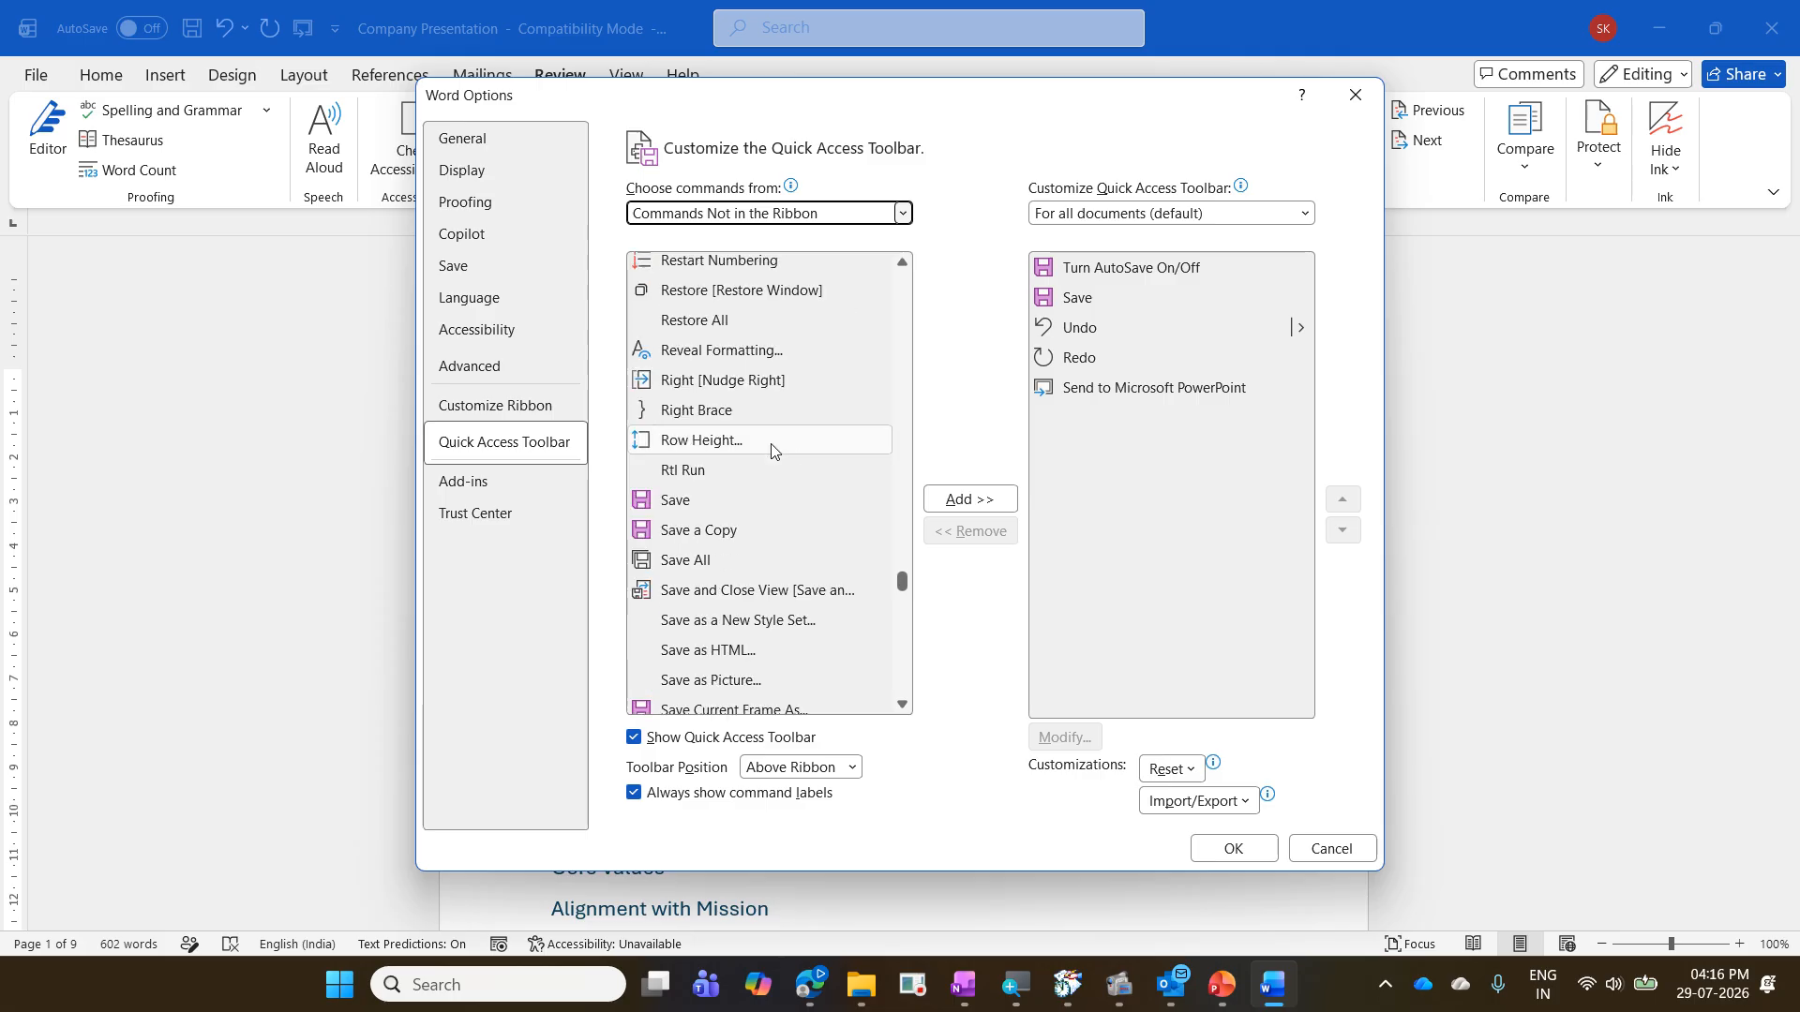
pyautogui.scroll(-15, 805, 613)
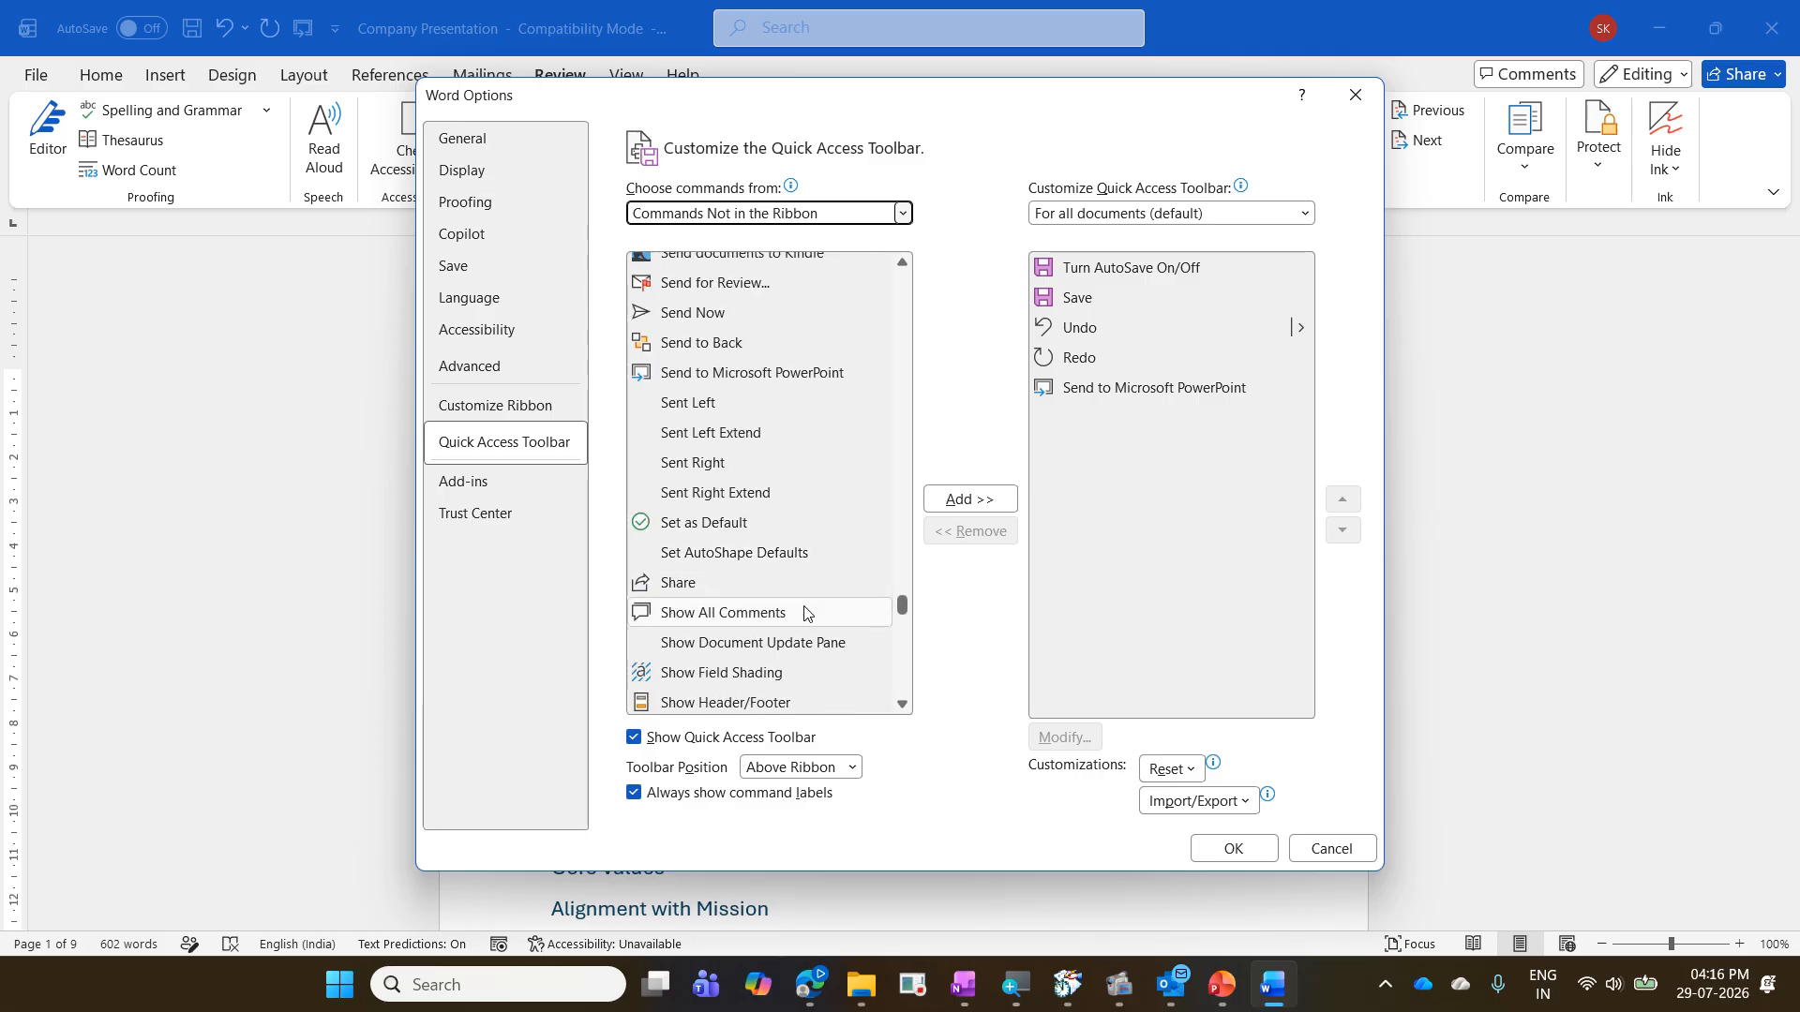
pyautogui.scroll(-20, 806, 615)
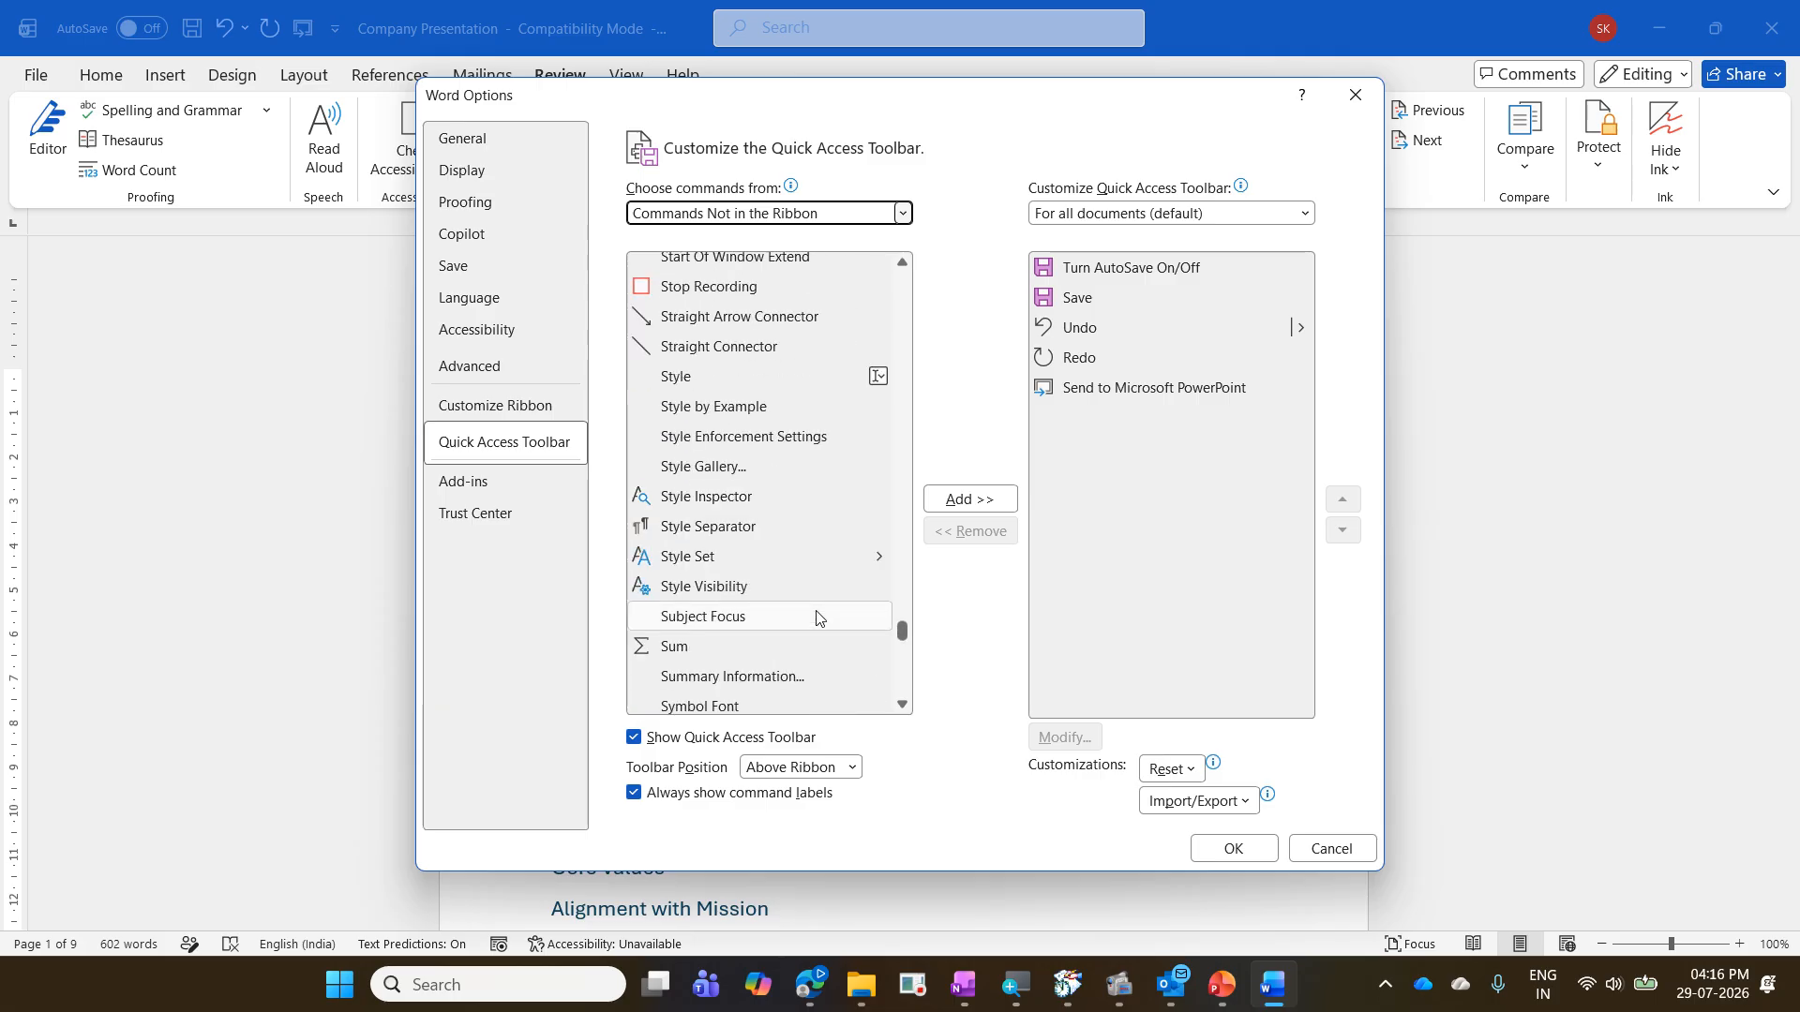
pyautogui.scroll(-20, 817, 618)
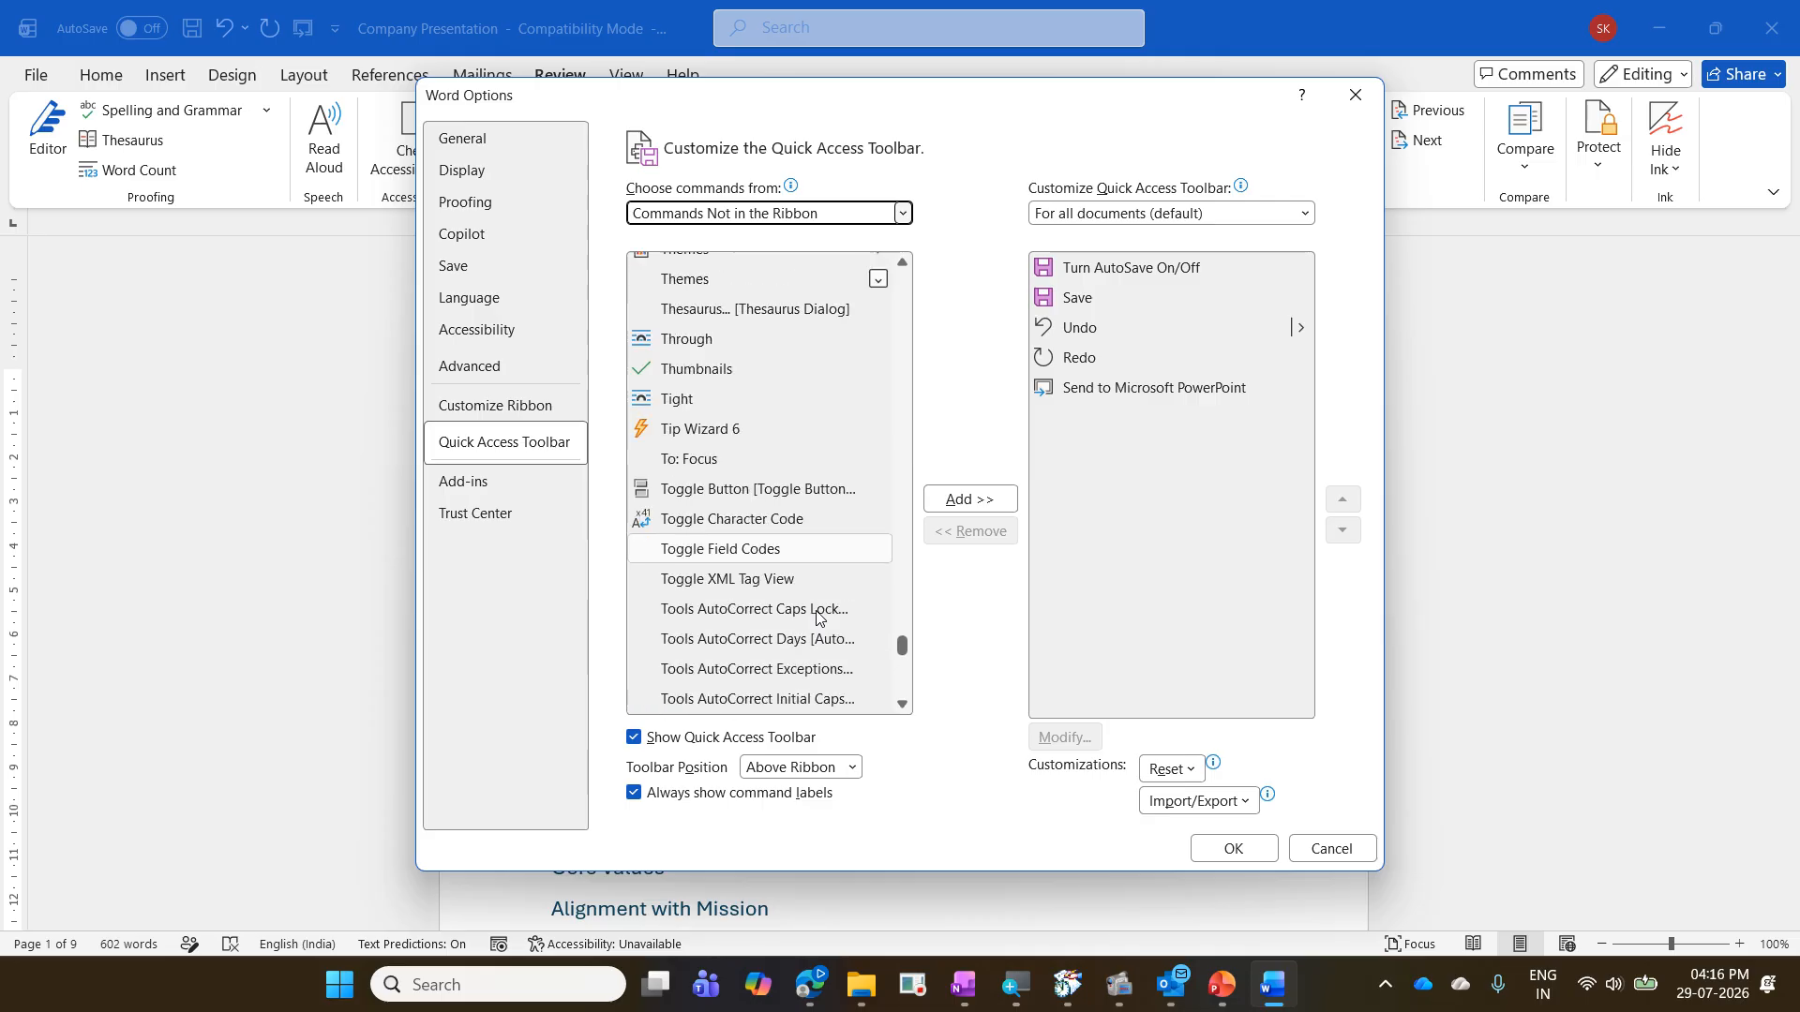
pyautogui.scroll(-5, 817, 618)
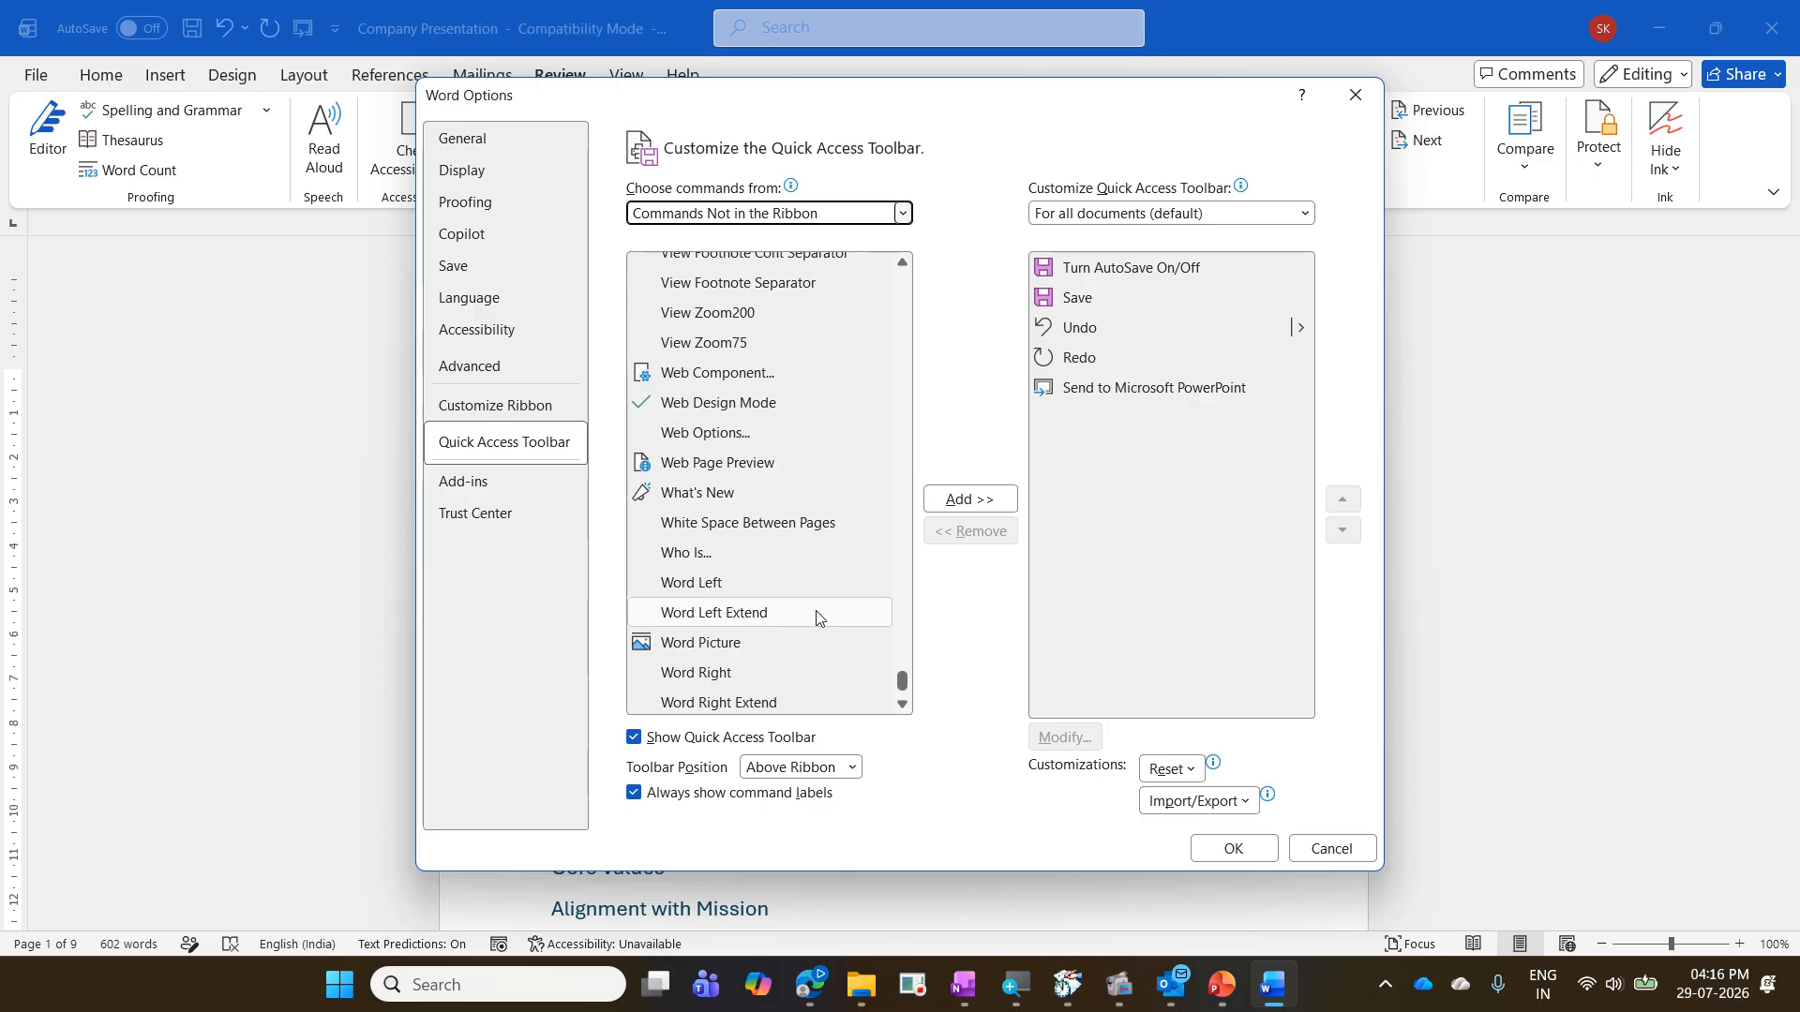
pyautogui.click(1331, 844)
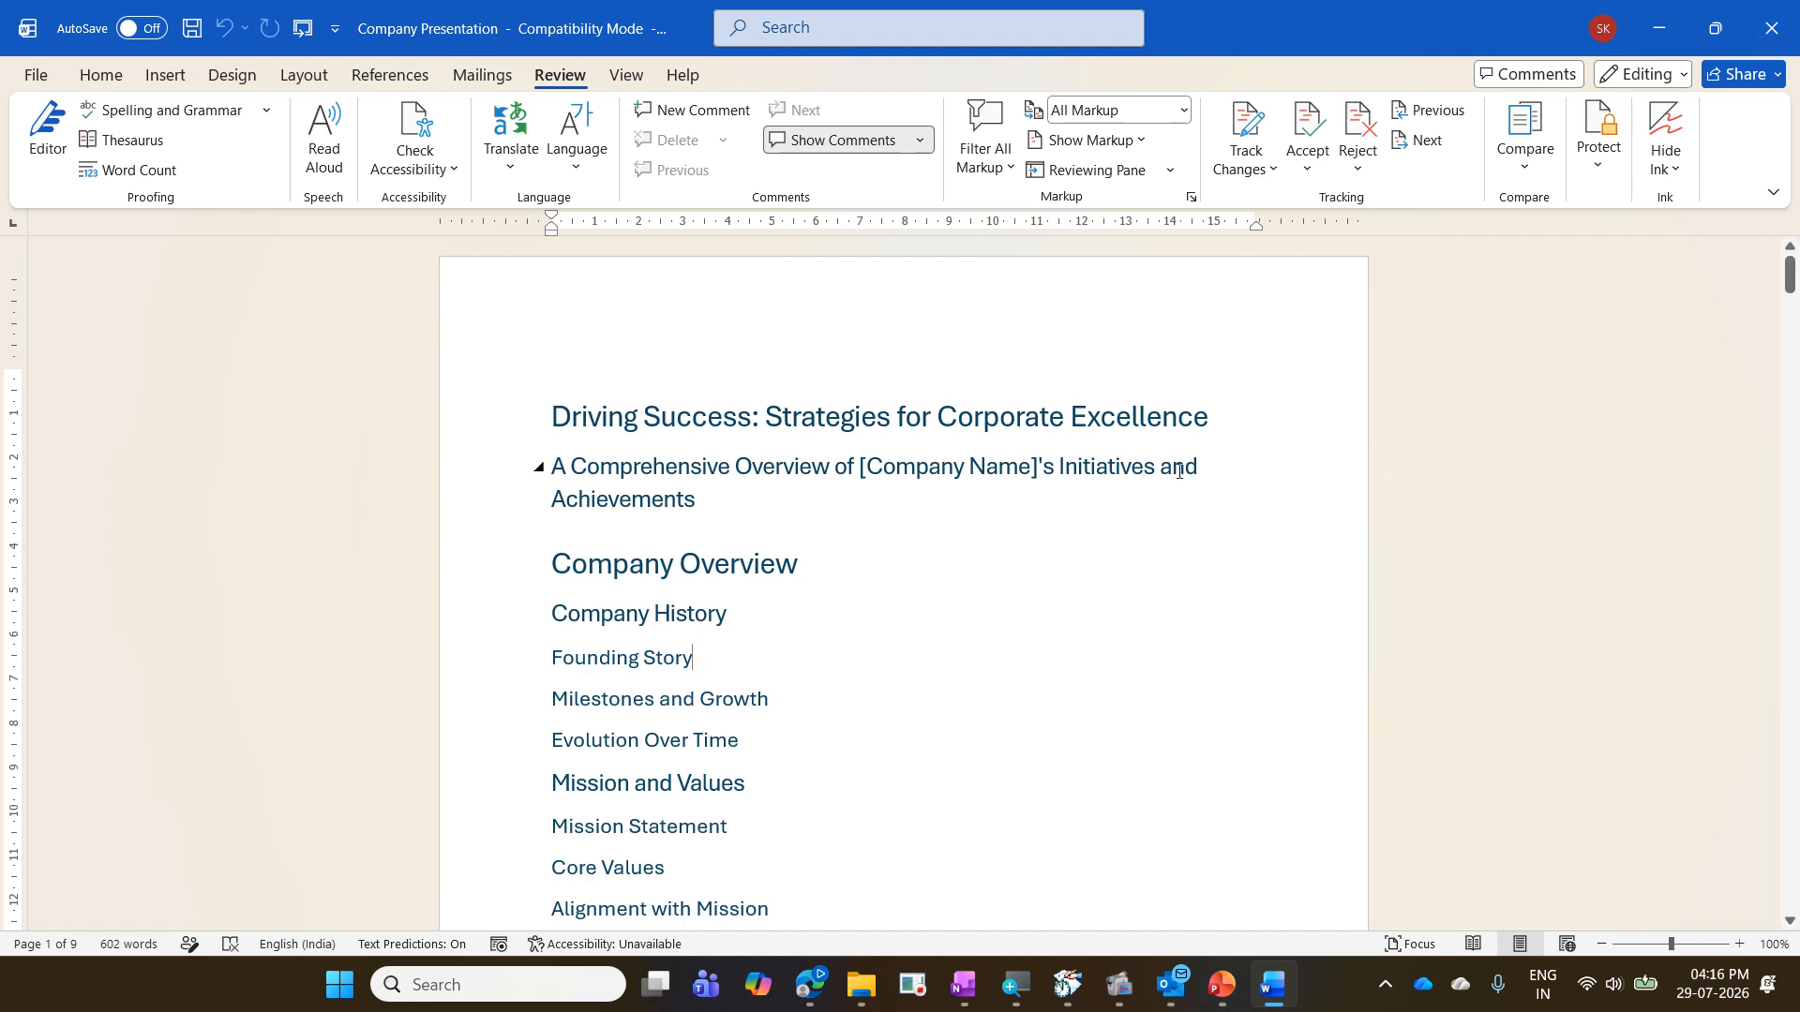
# - Close the Company Presentation document and open the Presentation Skills document from the PowerPointExercises folder
pyautogui.hotkey('ctrl', 'w')
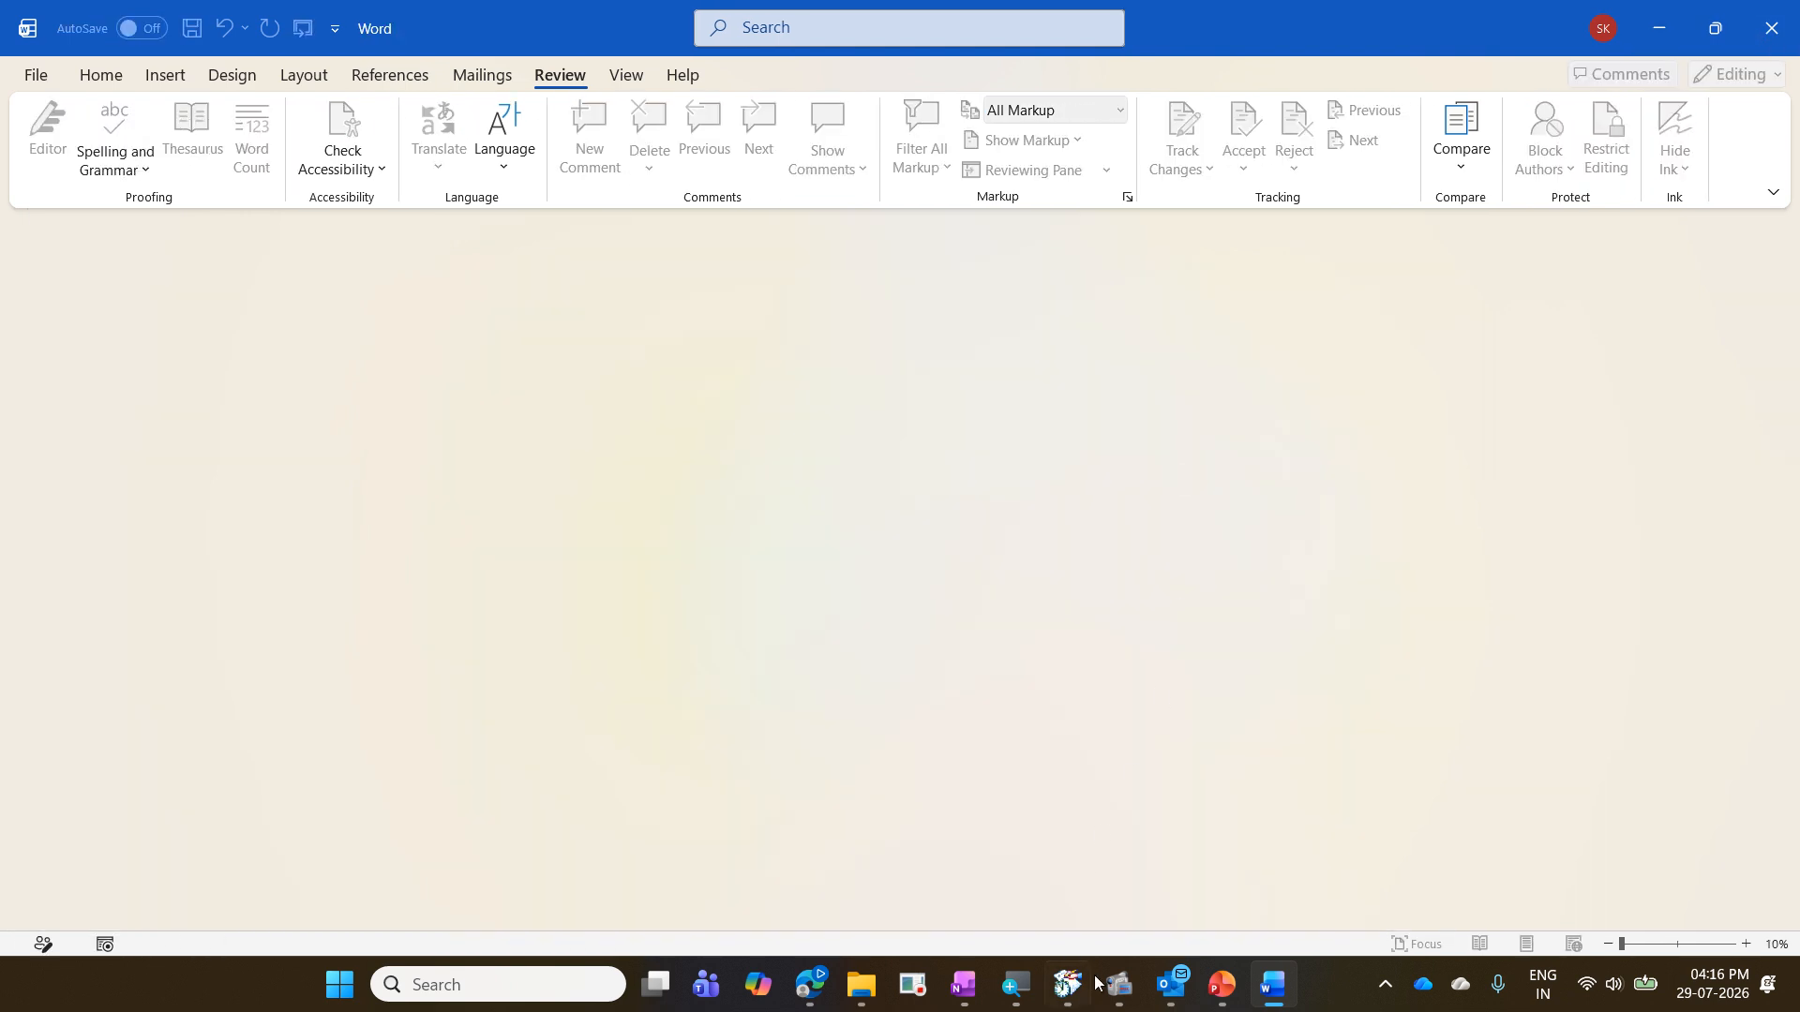
pyautogui.moveTo(862, 999)
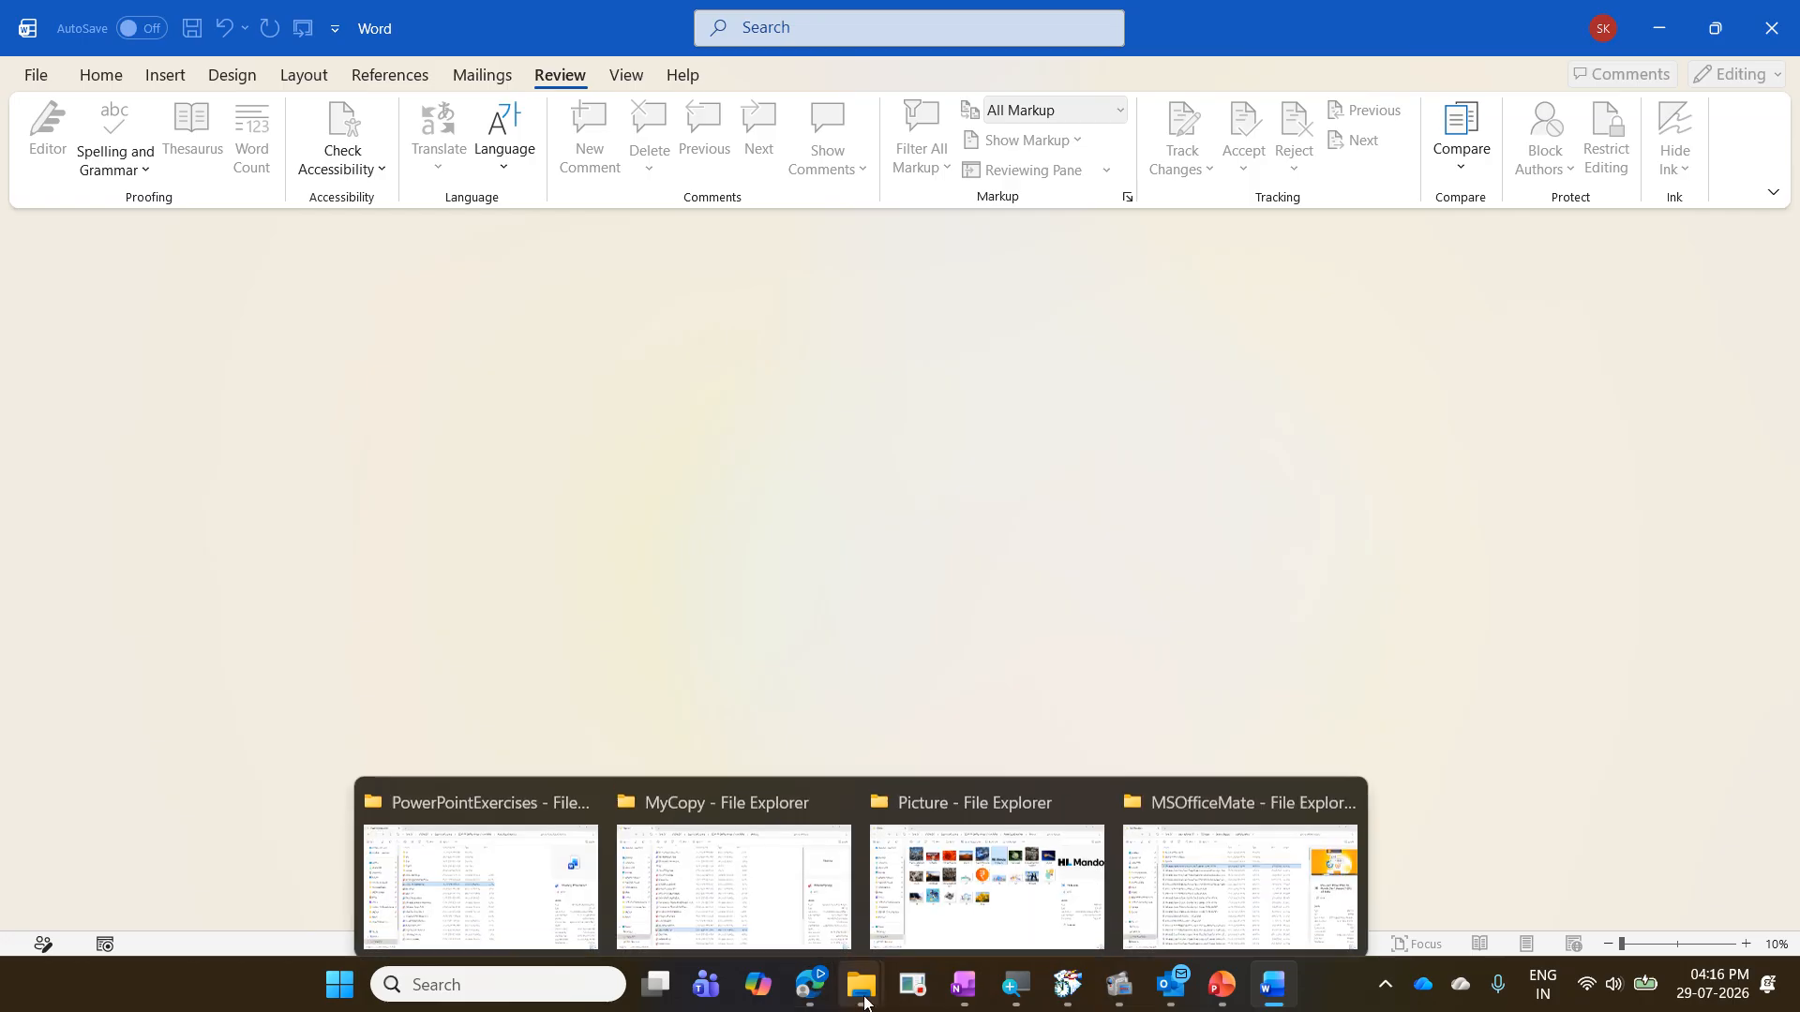
pyautogui.click(800, 914)
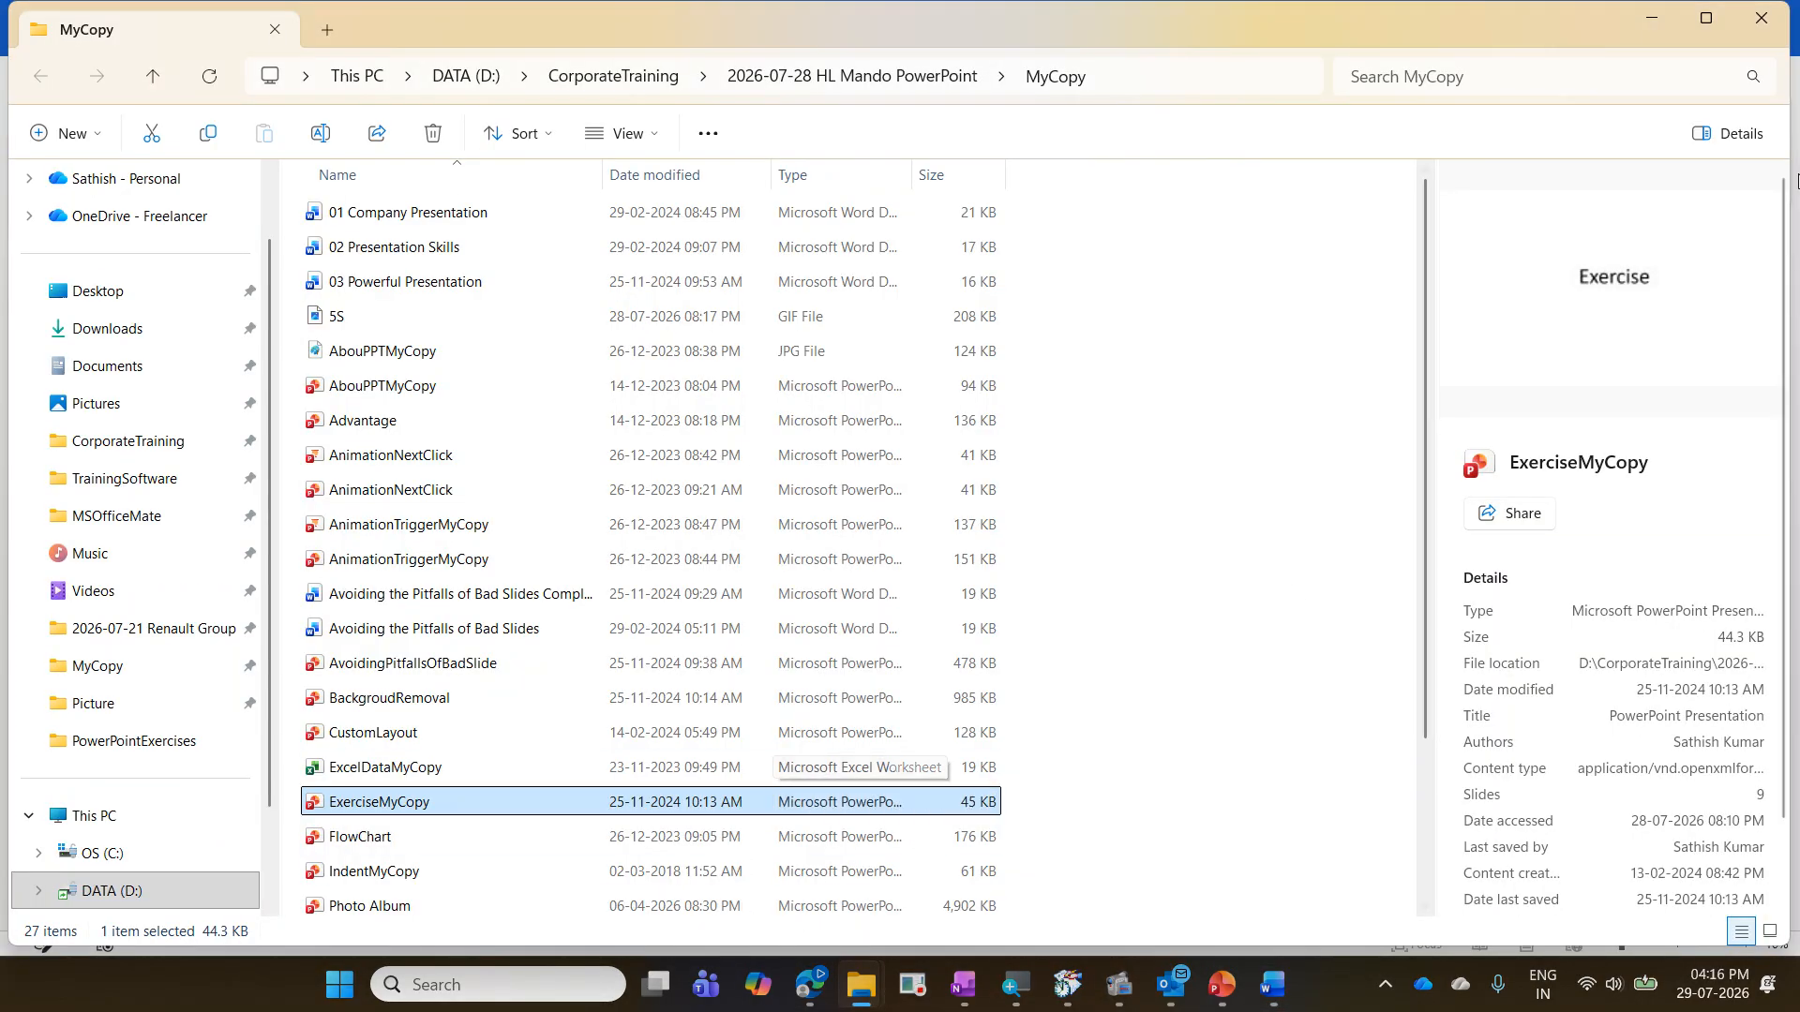
pyautogui.click(1659, 20)
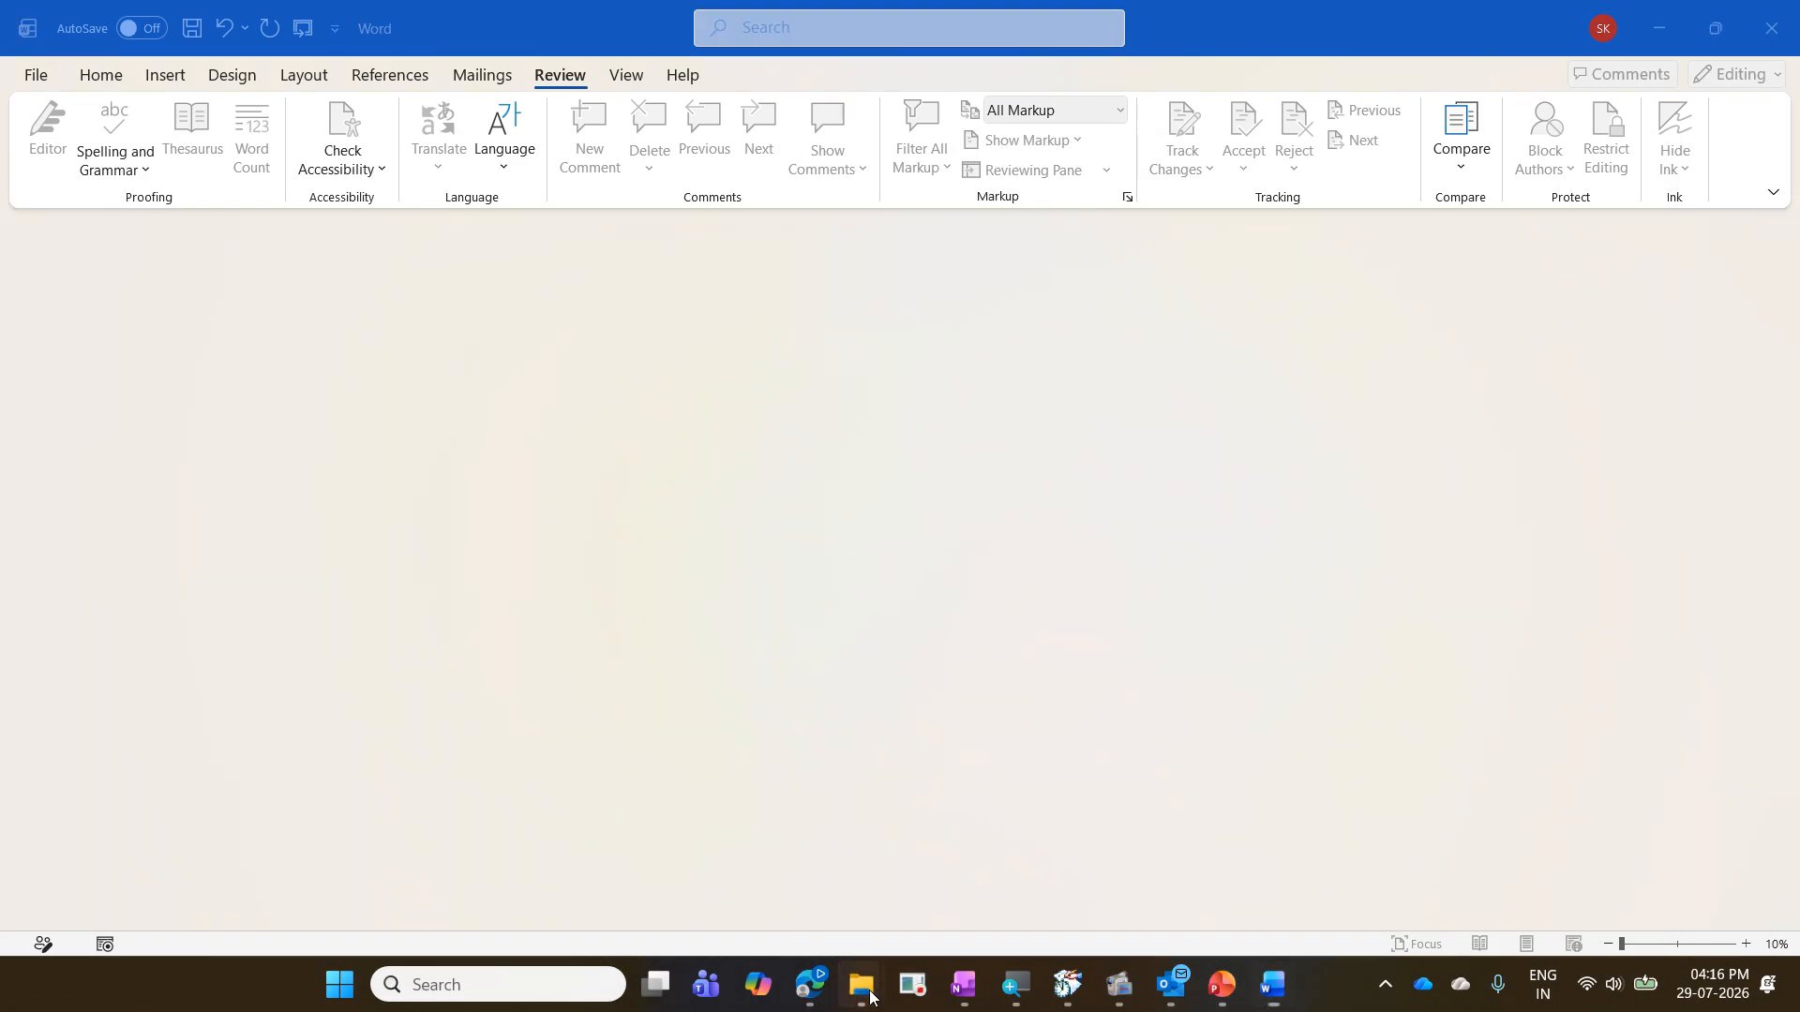
pyautogui.moveTo(861, 986)
pyautogui.click(531, 900)
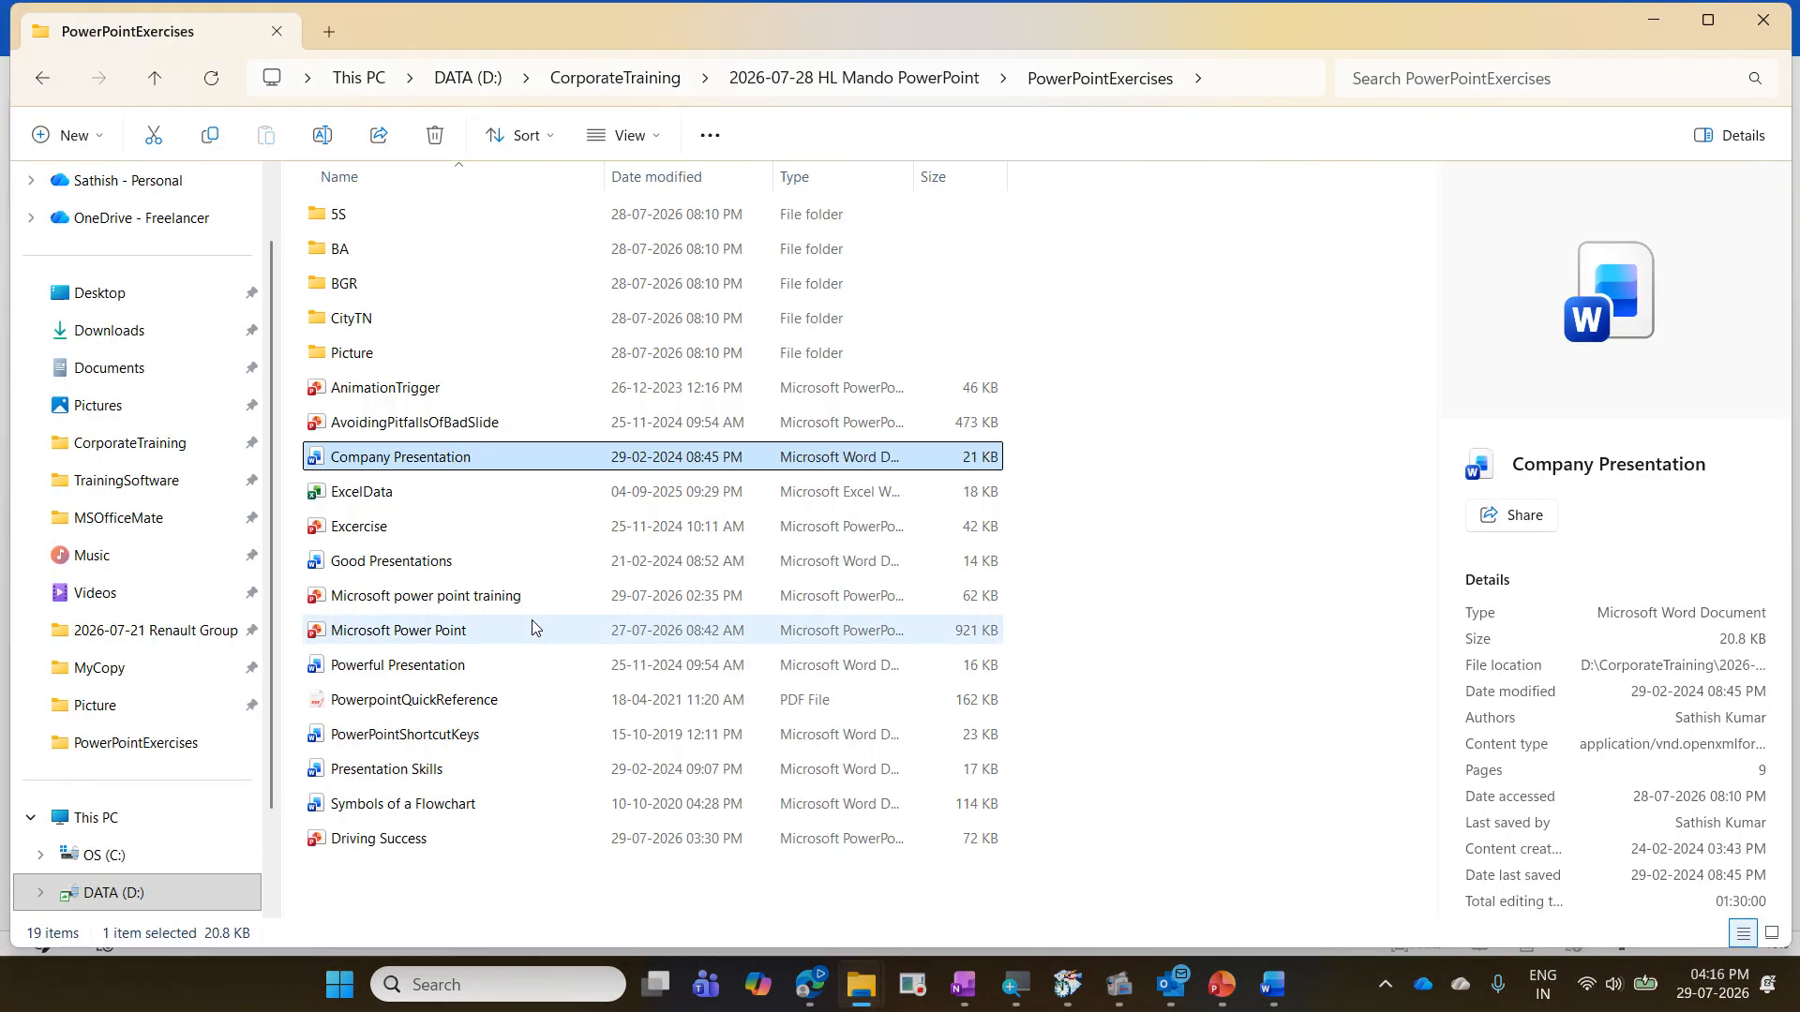
pyautogui.click(532, 765)
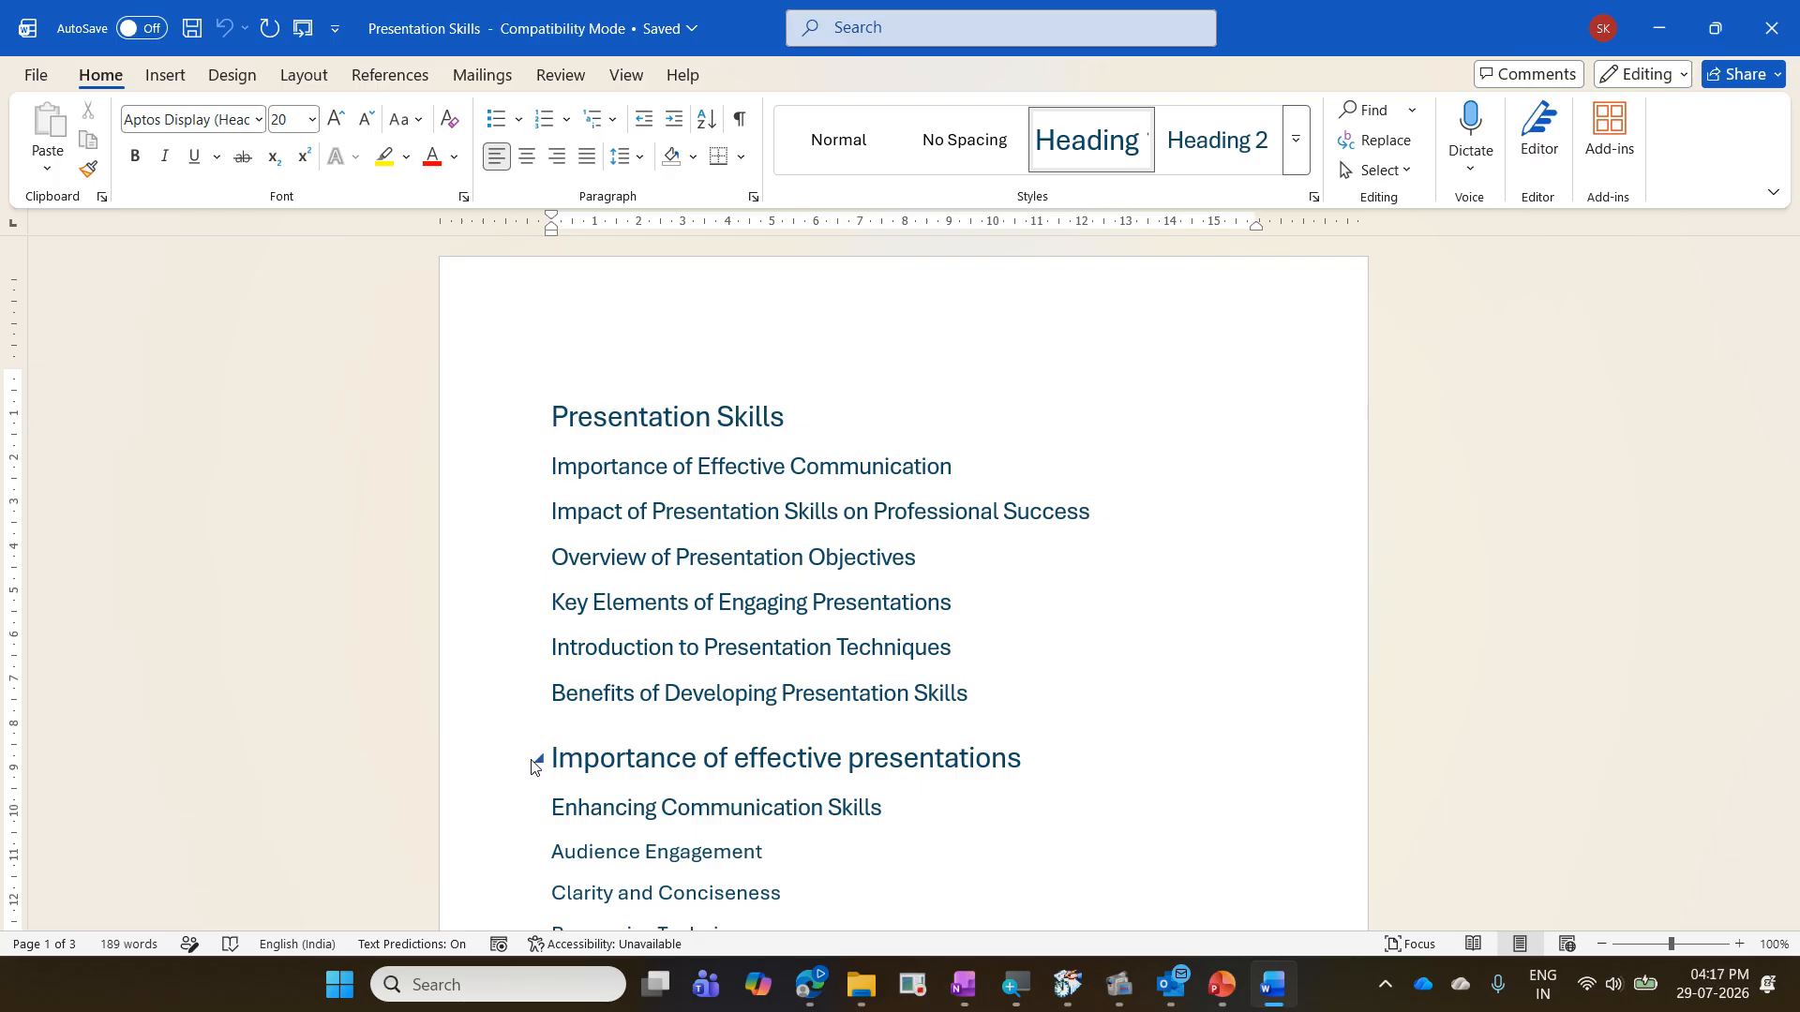
# - Examine the heading structure of the Presentation Skills document from the first page to the last
pyautogui.scroll(-2, 536, 553)
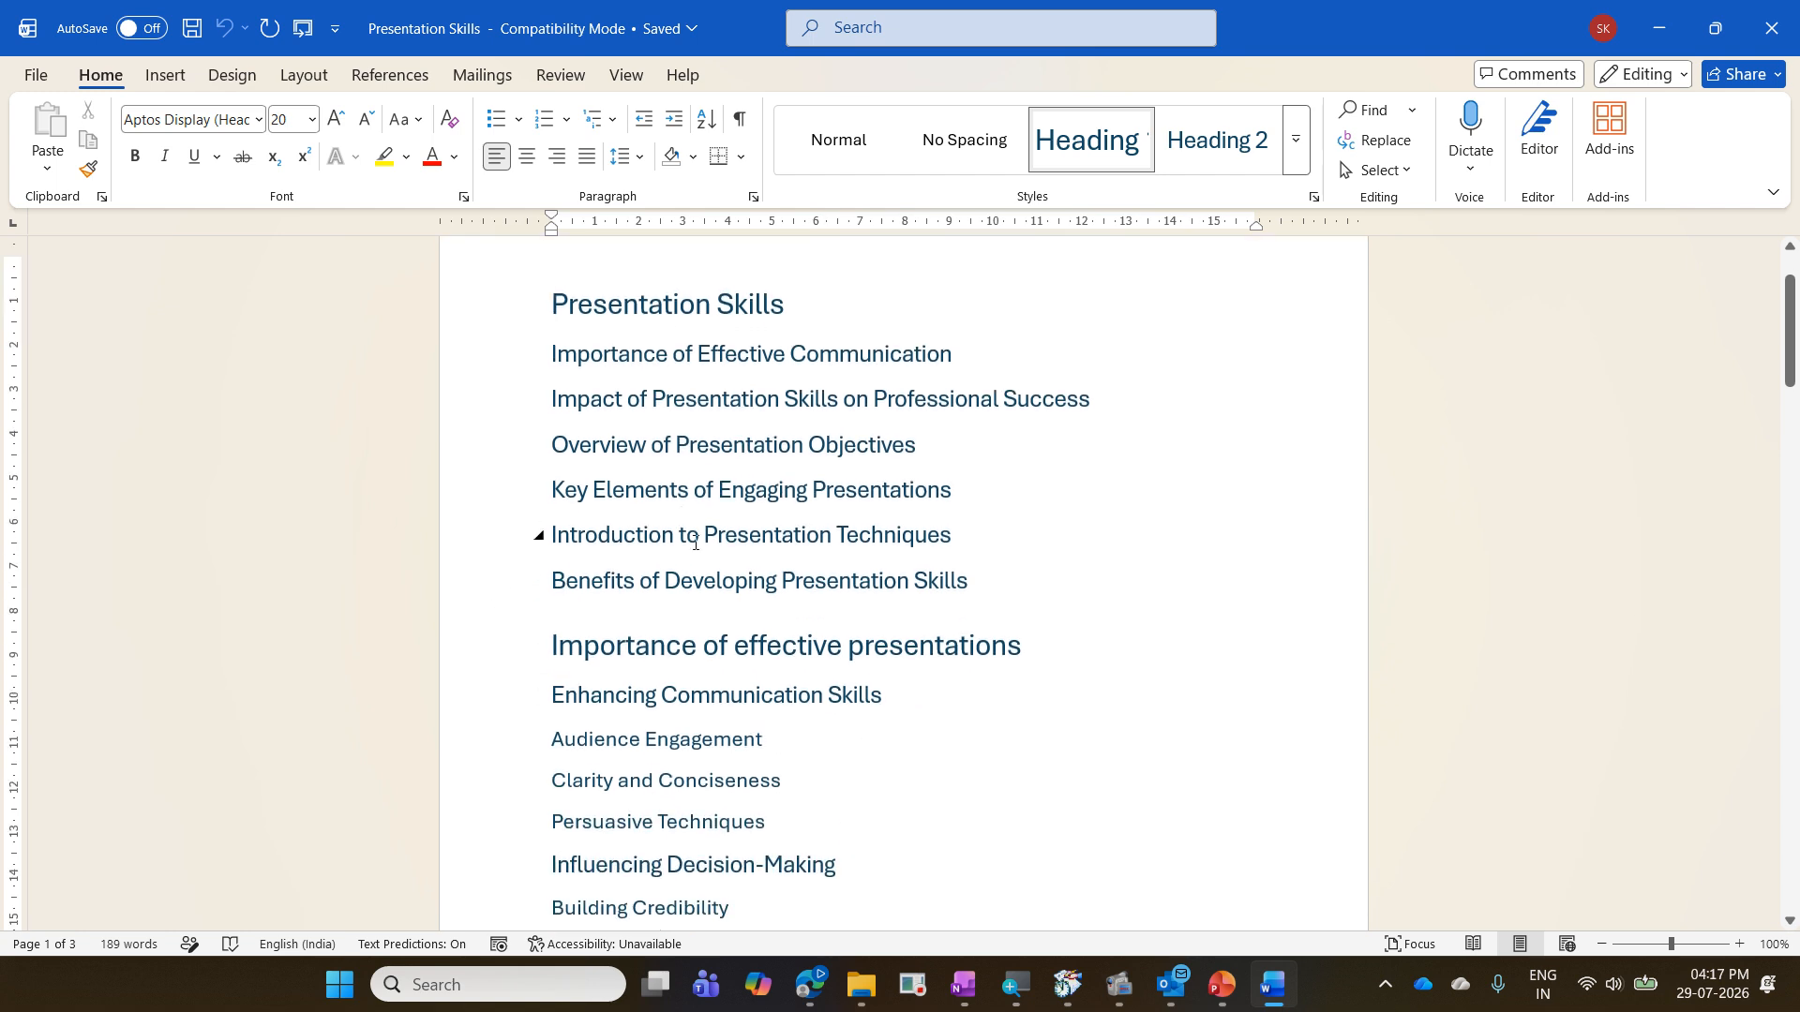
pyautogui.scroll(-4, 787, 490)
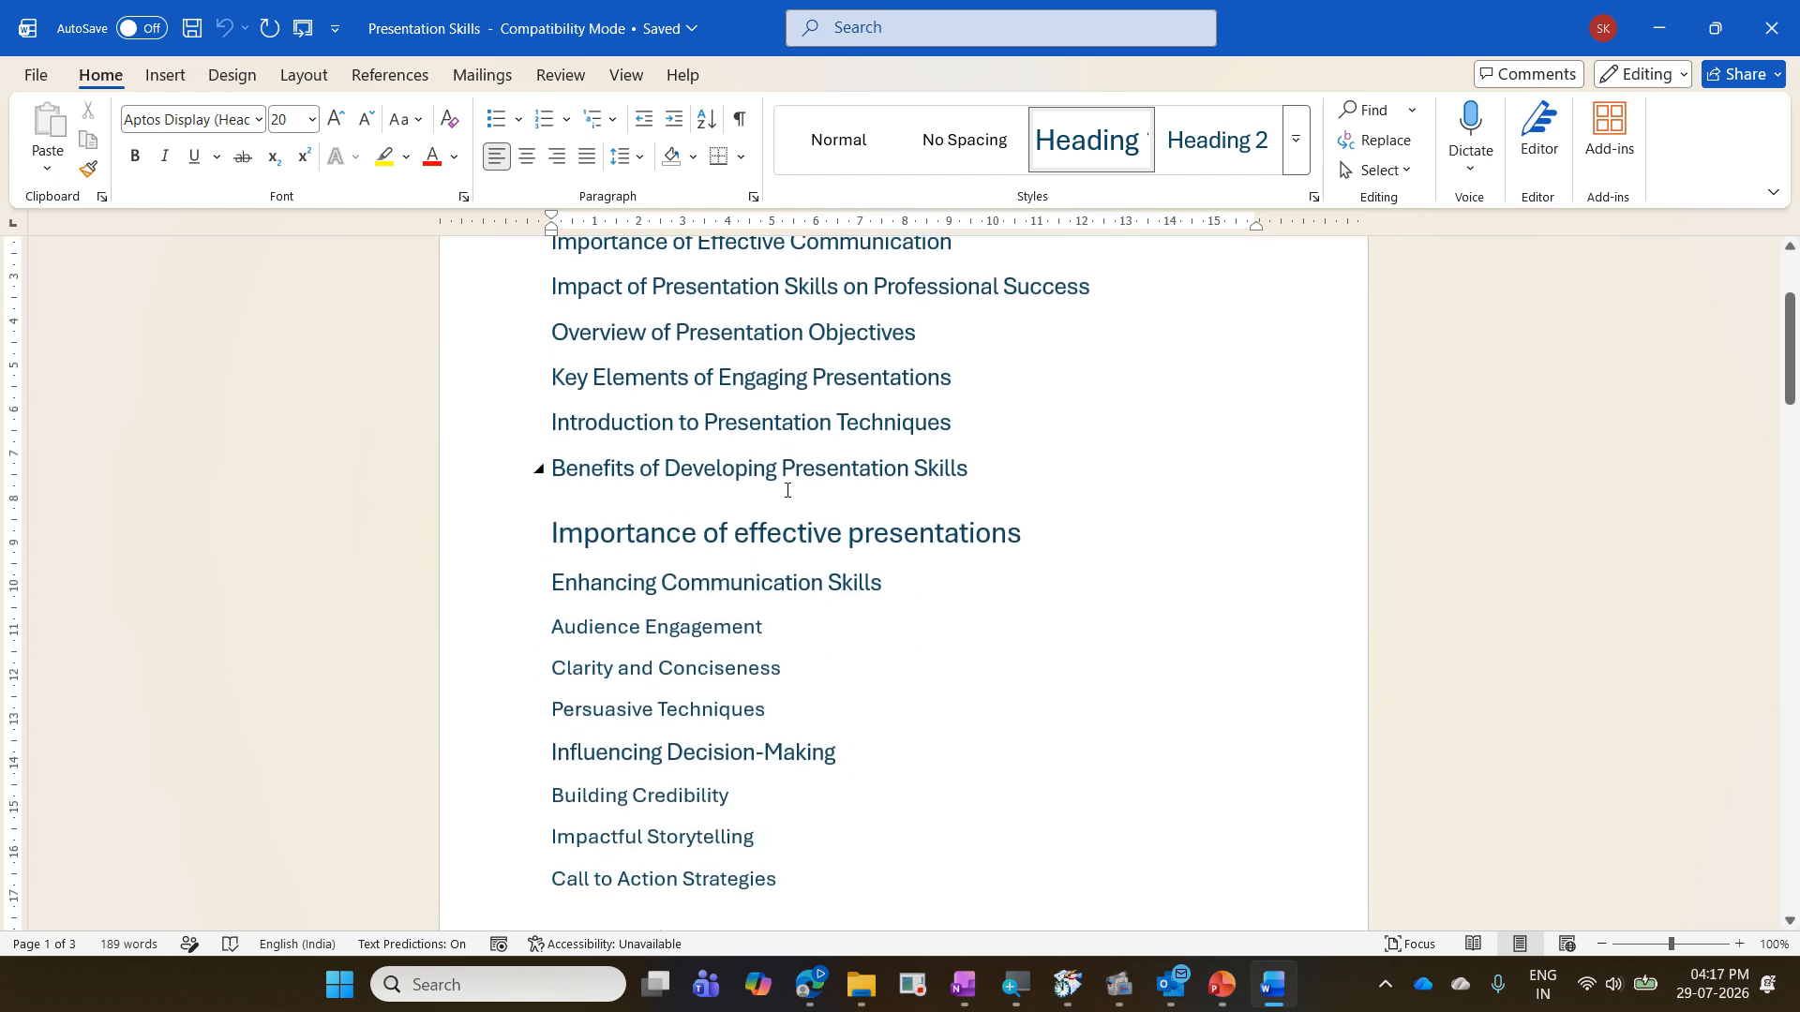
pyautogui.scroll(-15, 787, 490)
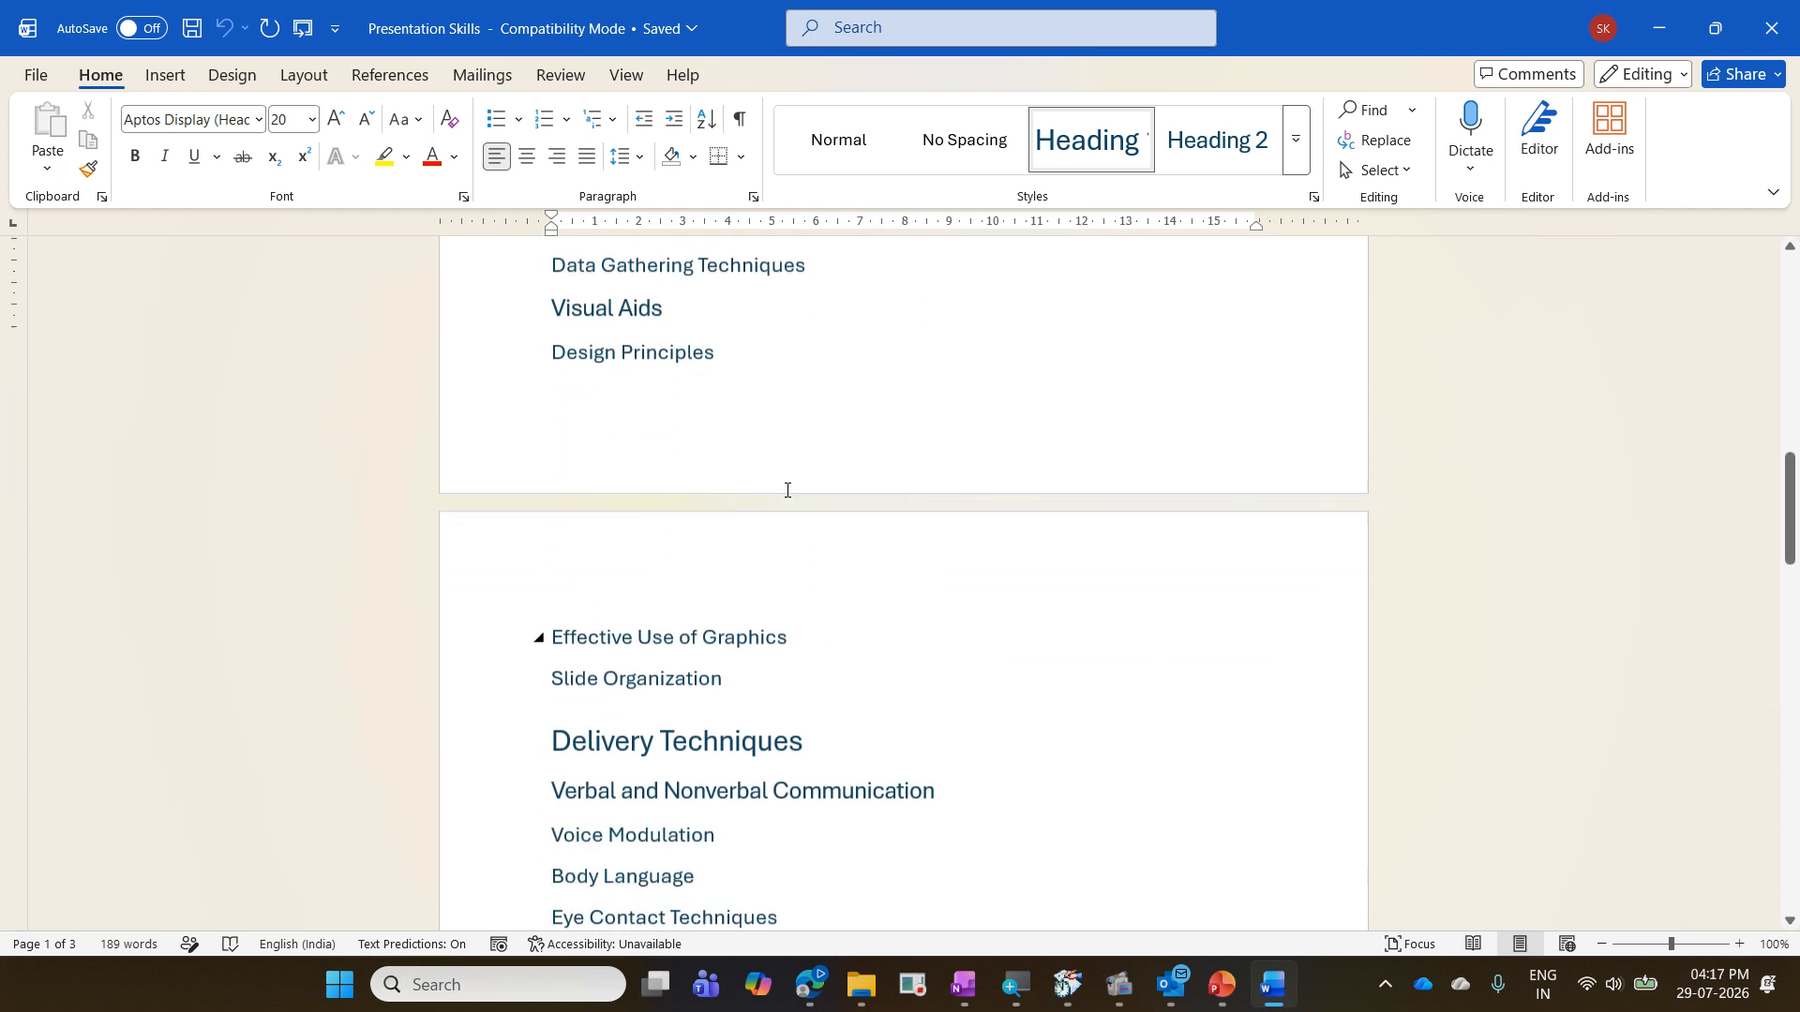
pyautogui.scroll(-14, 788, 490)
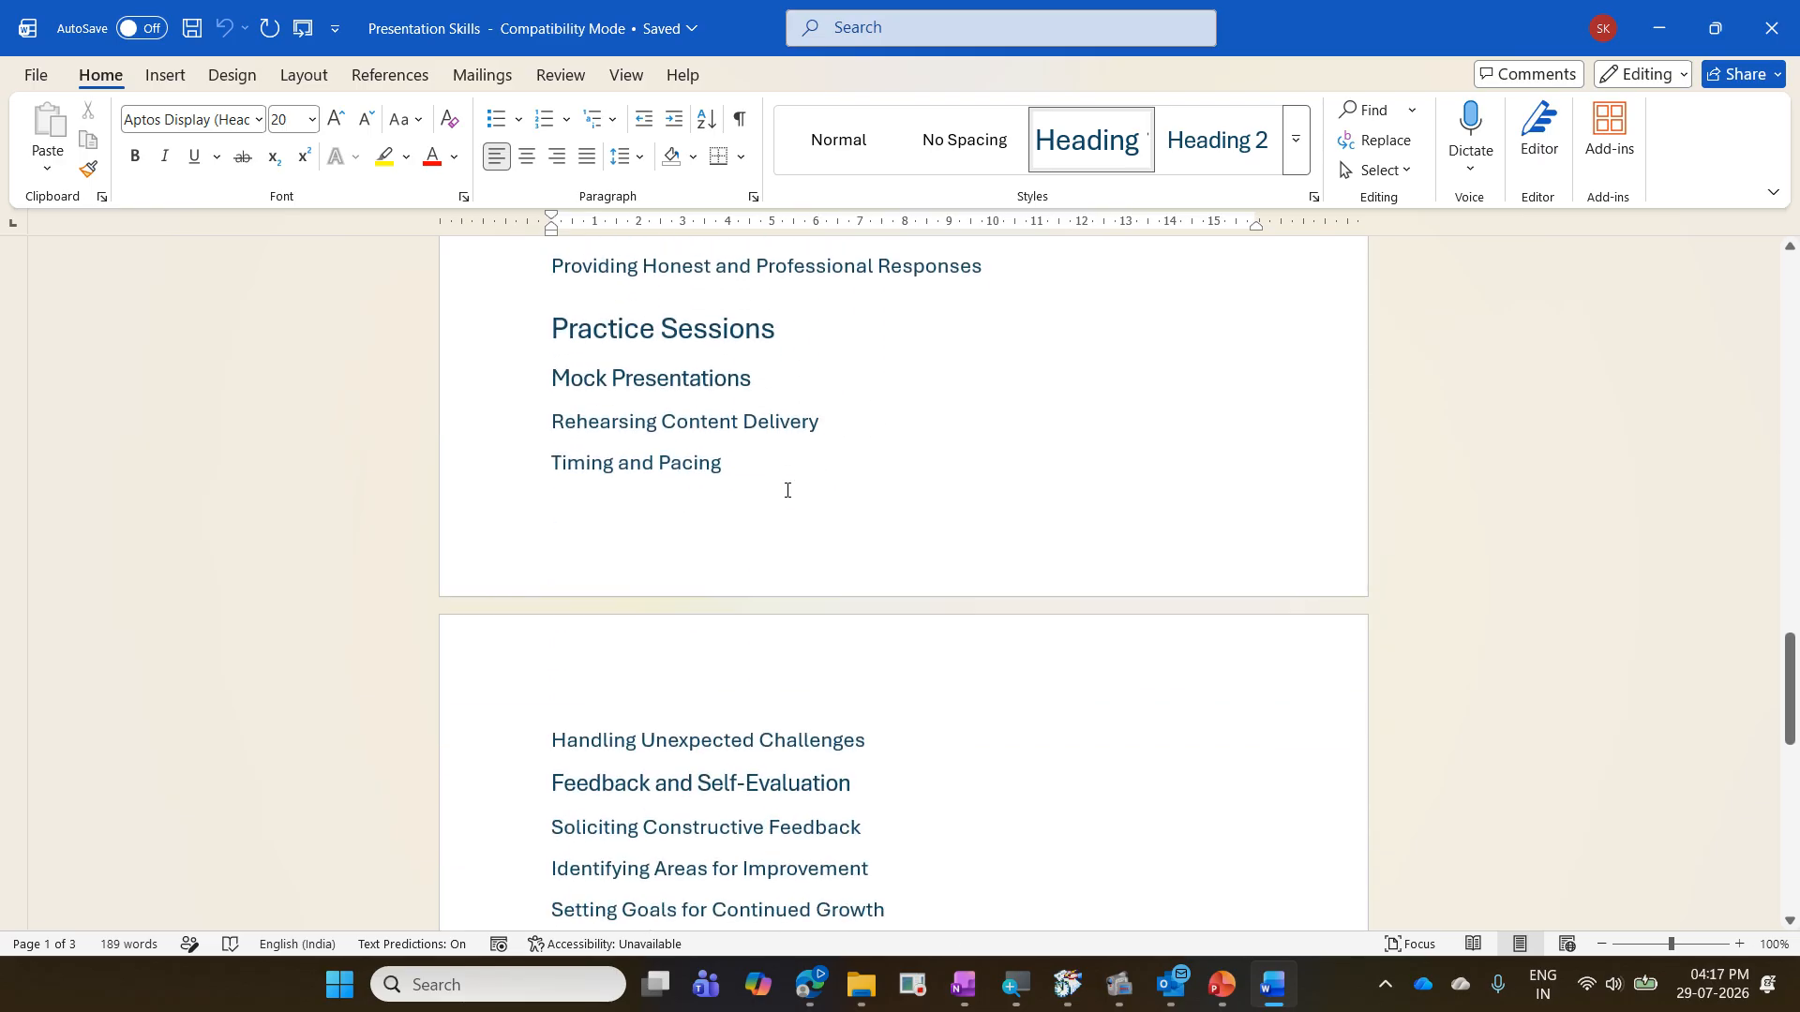
pyautogui.scroll(-8, 786, 489)
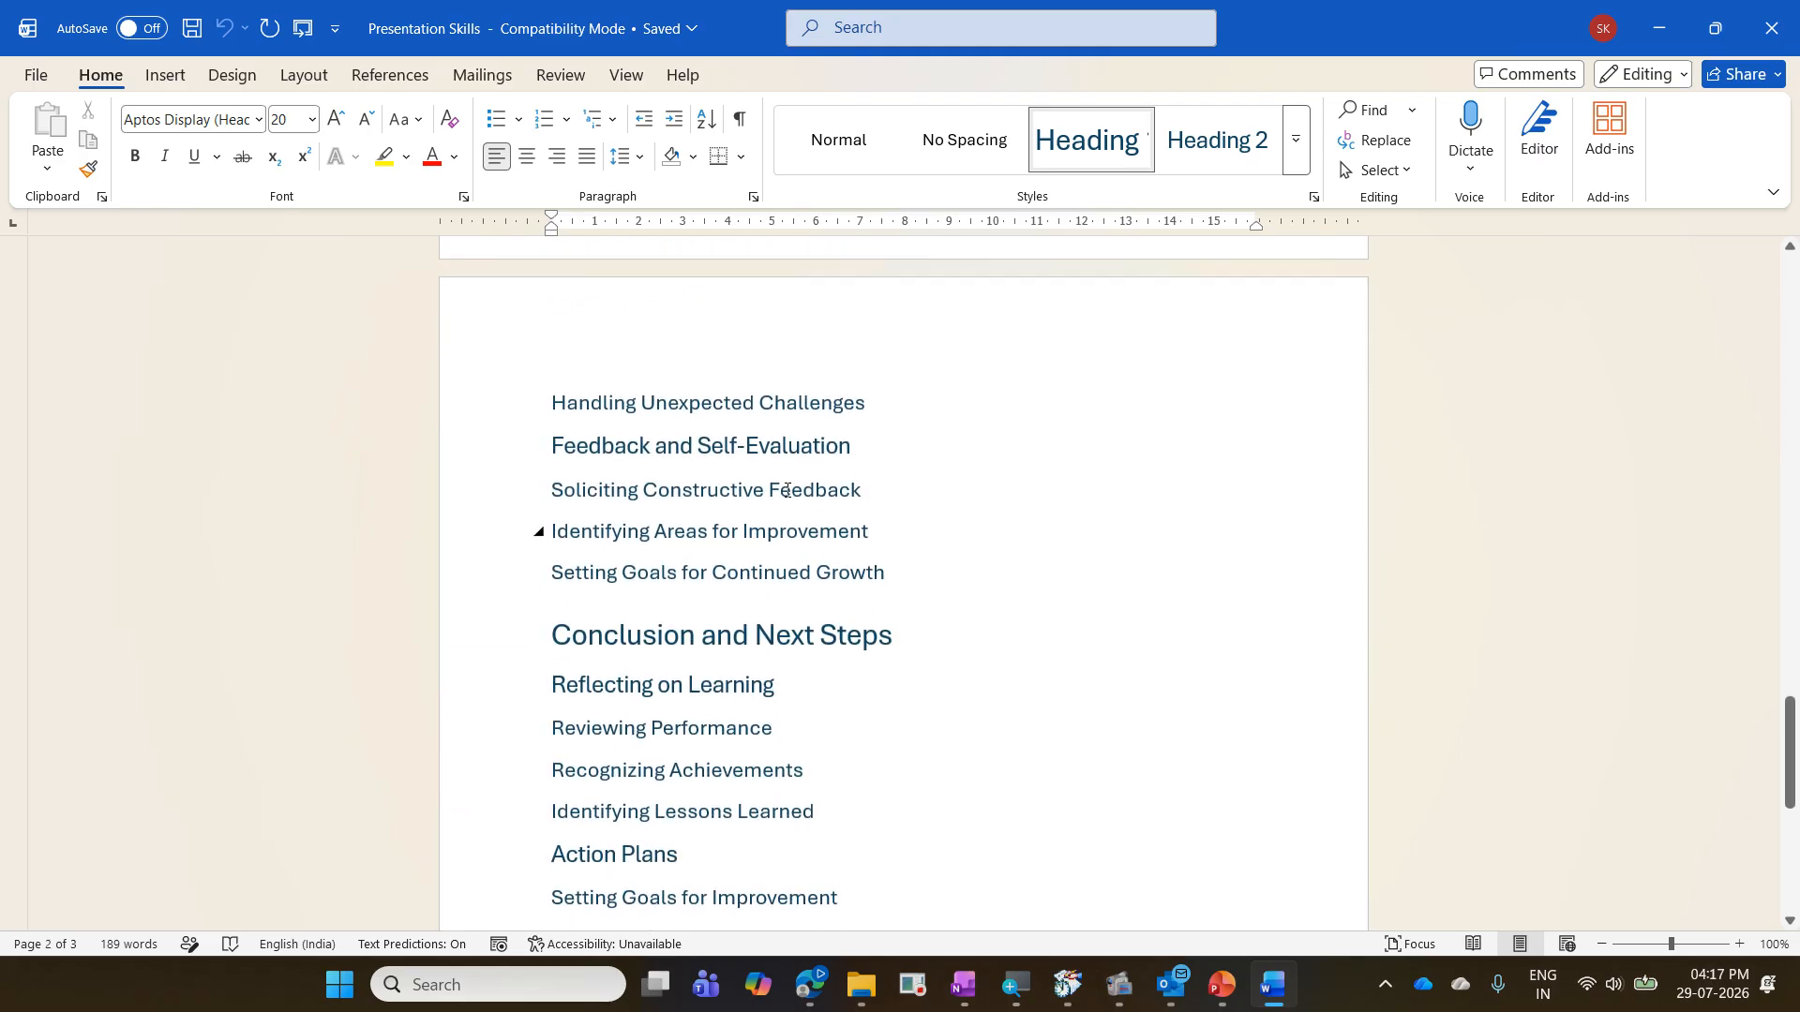
pyautogui.scroll(-4, 786, 490)
pyautogui.scroll(11, 785, 489)
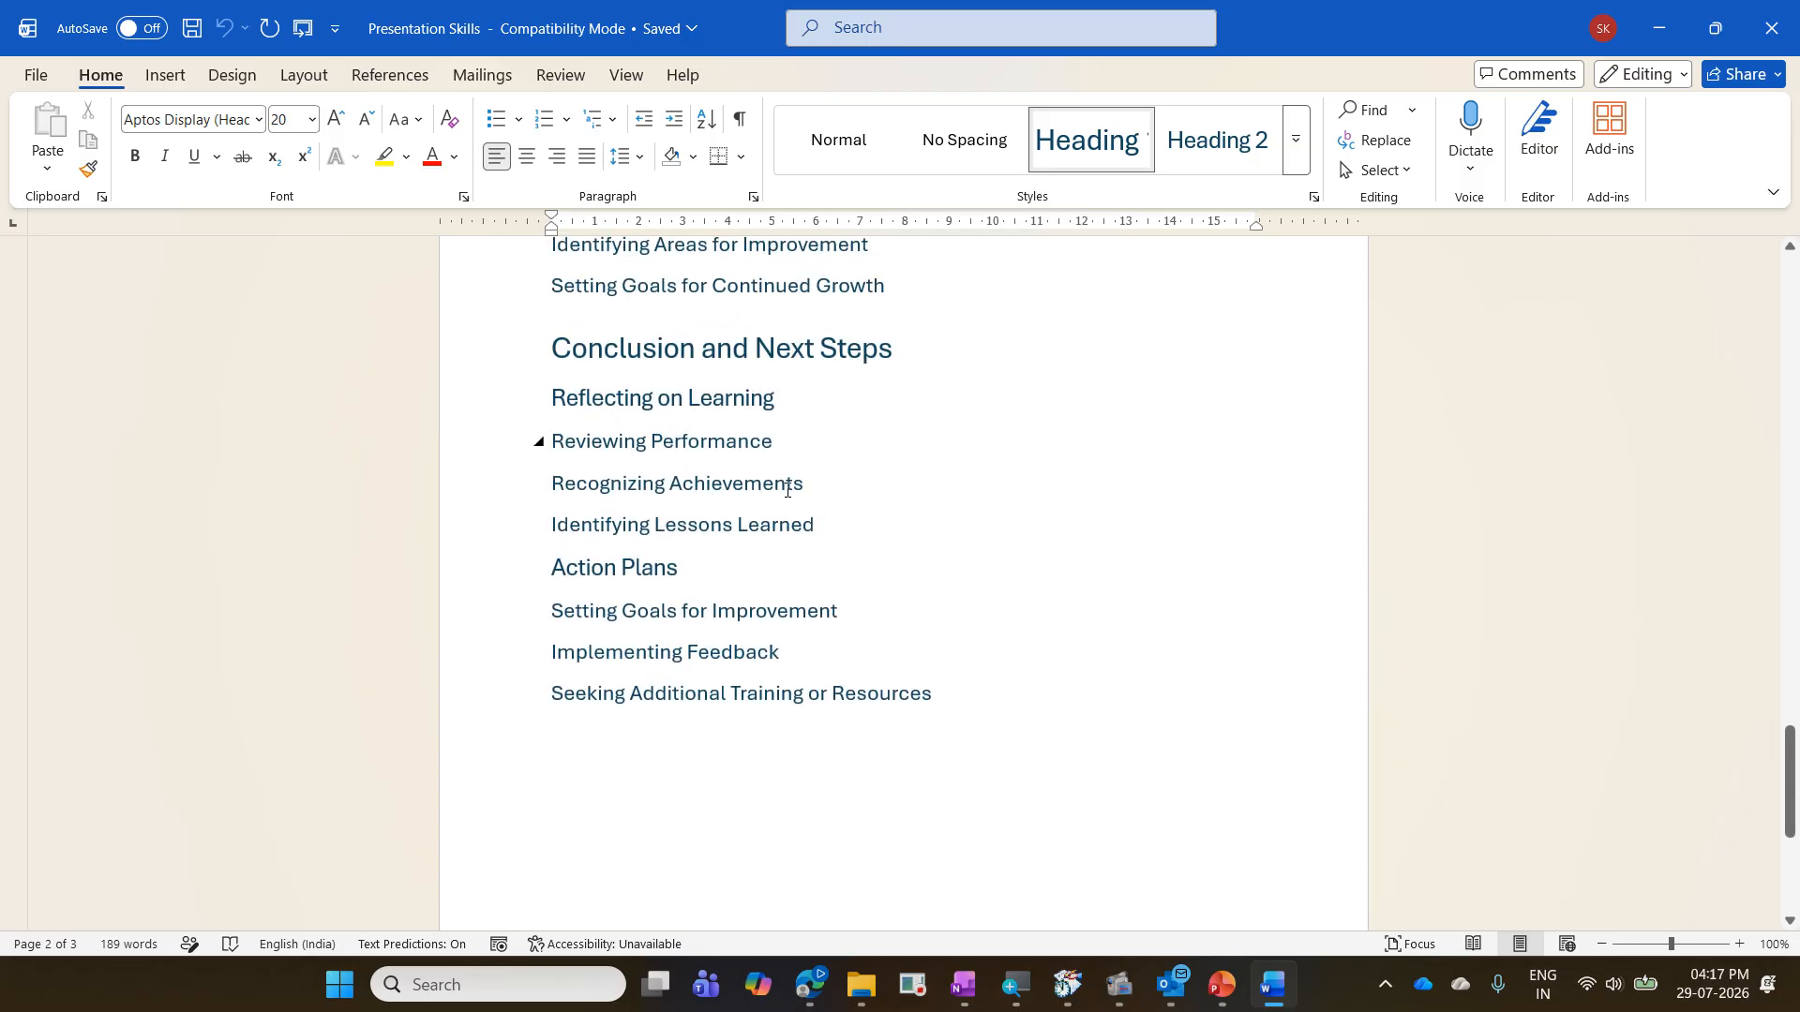
pyautogui.scroll(20, 786, 489)
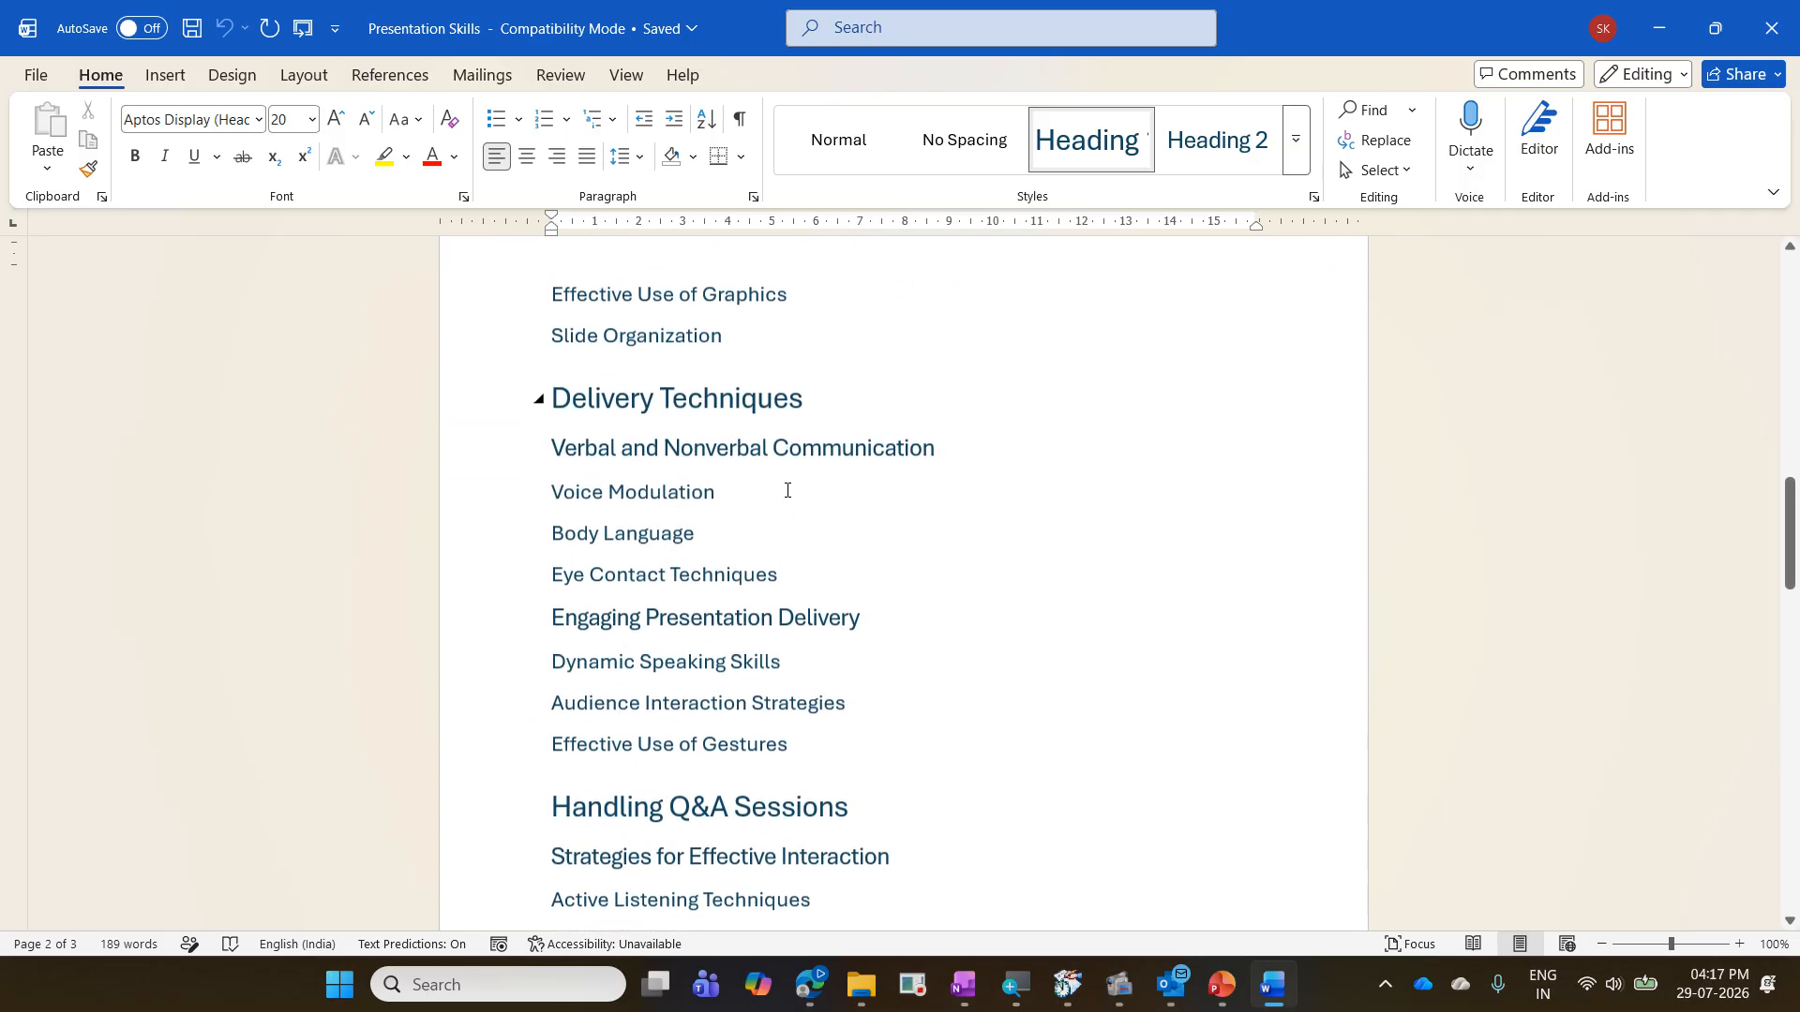
pyautogui.scroll(10, 786, 489)
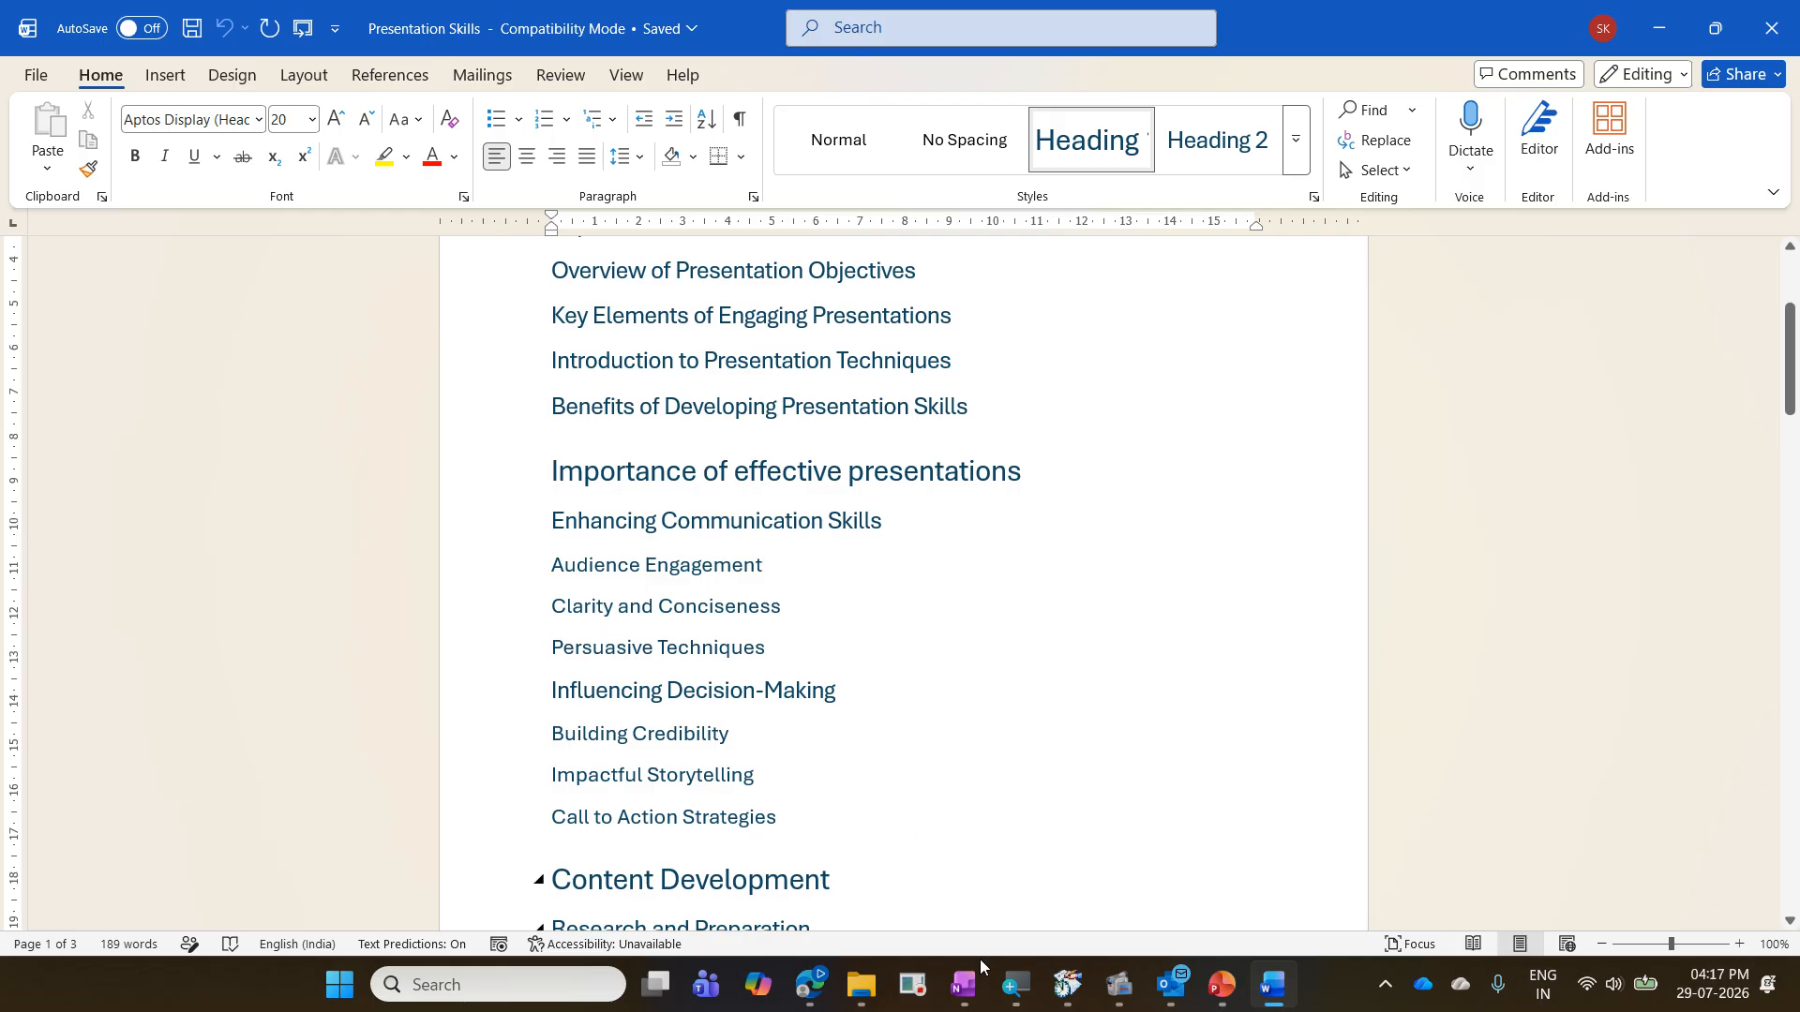
# - Switch to the training presentation in PowerPoint and delete the empty slide 13 at the end of the deck
pyautogui.click(1221, 984)
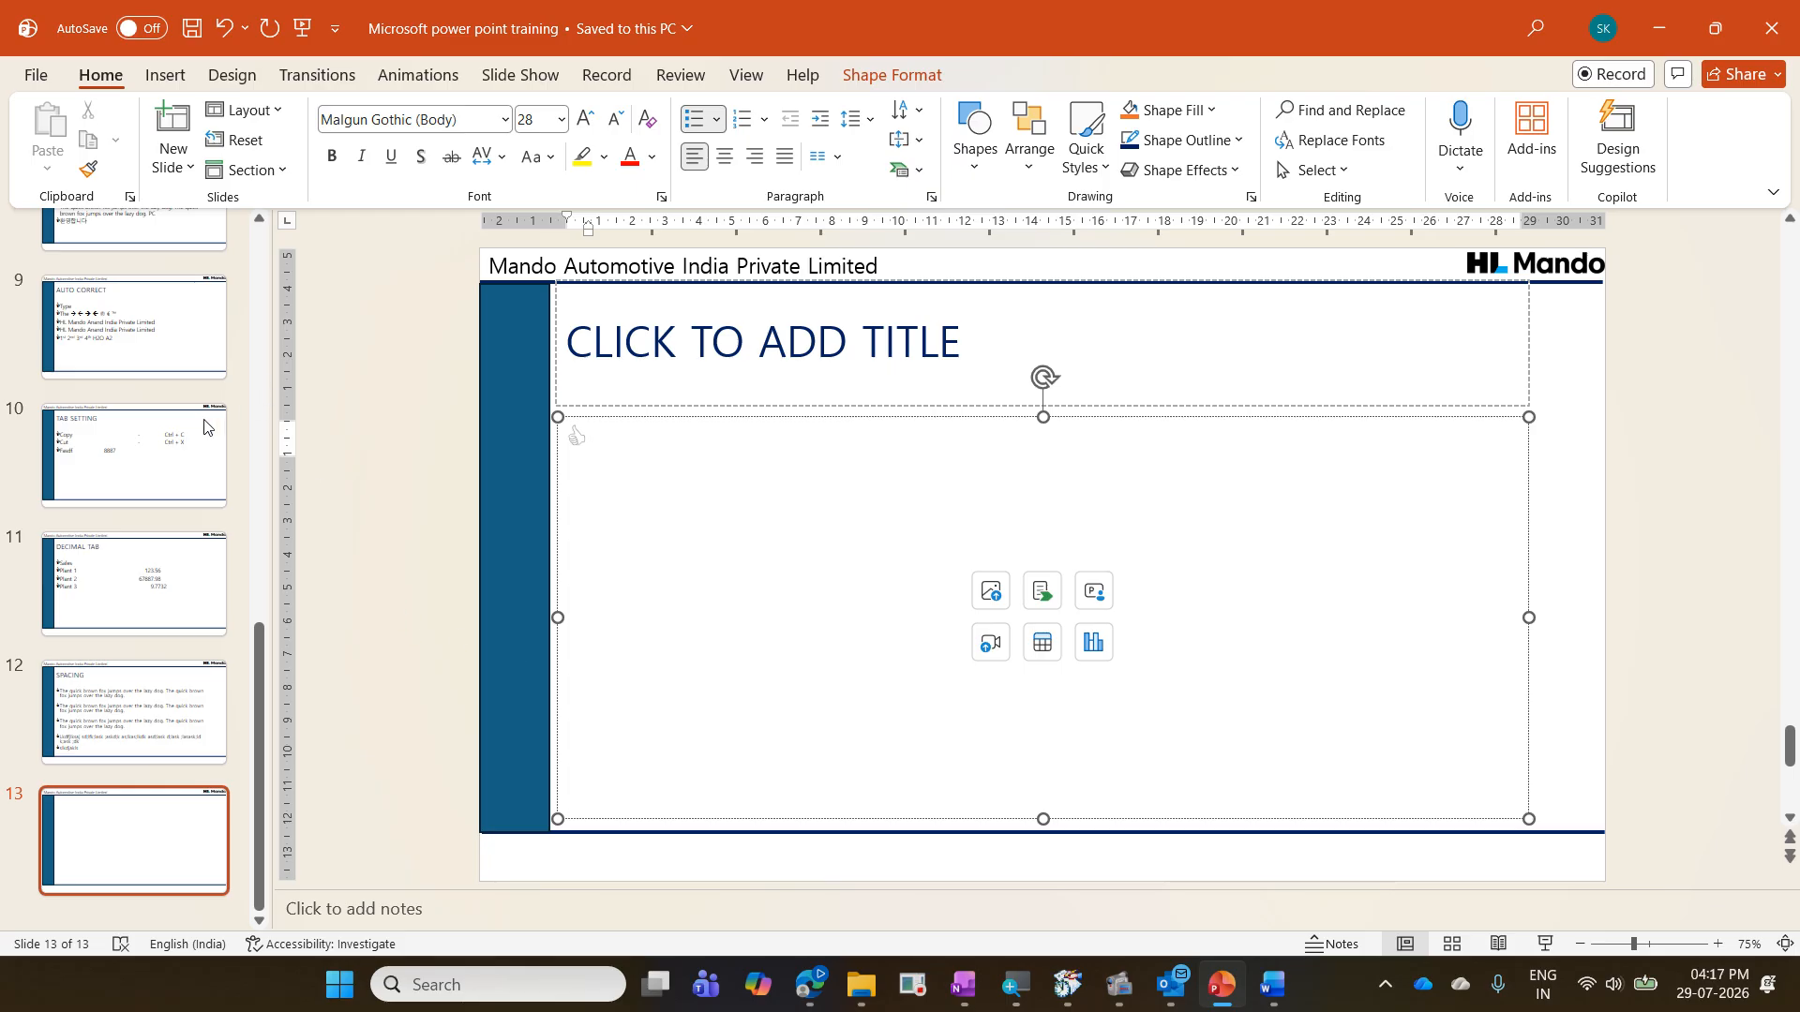
pyautogui.click(141, 714)
pyautogui.scroll(2, 143, 717)
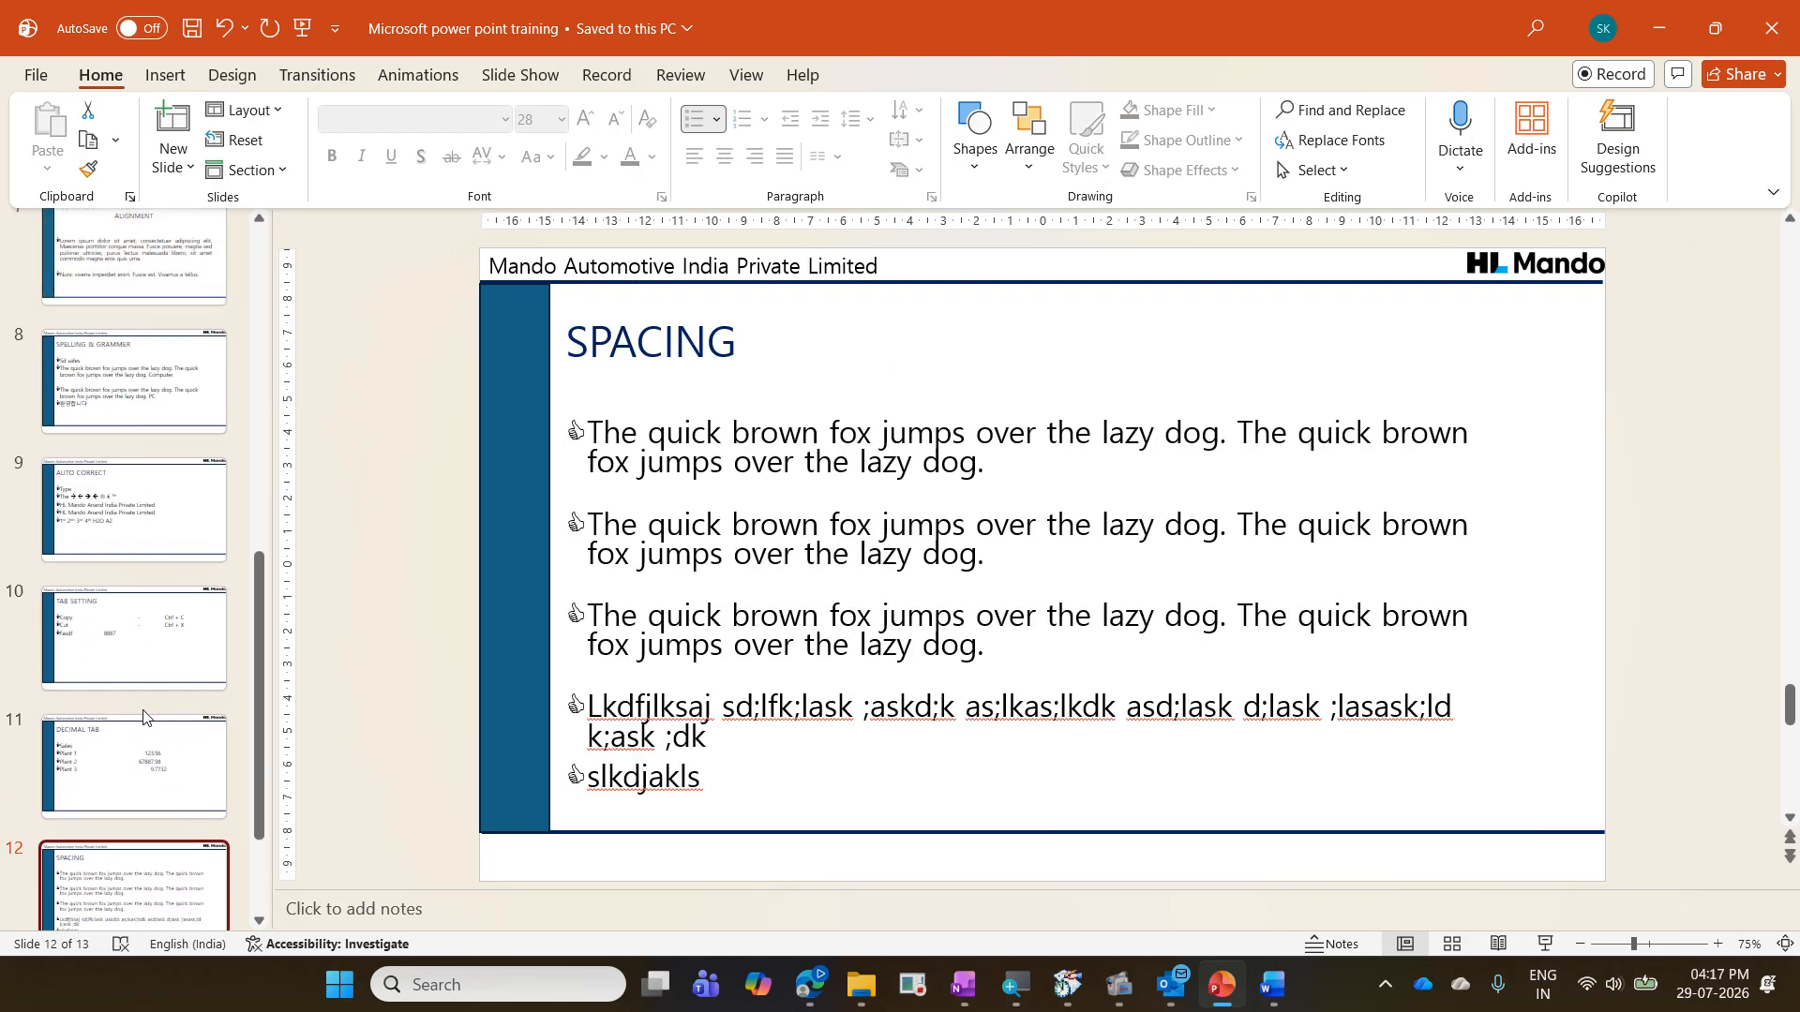
pyautogui.scroll(5, 144, 717)
pyautogui.scroll(-3, 144, 717)
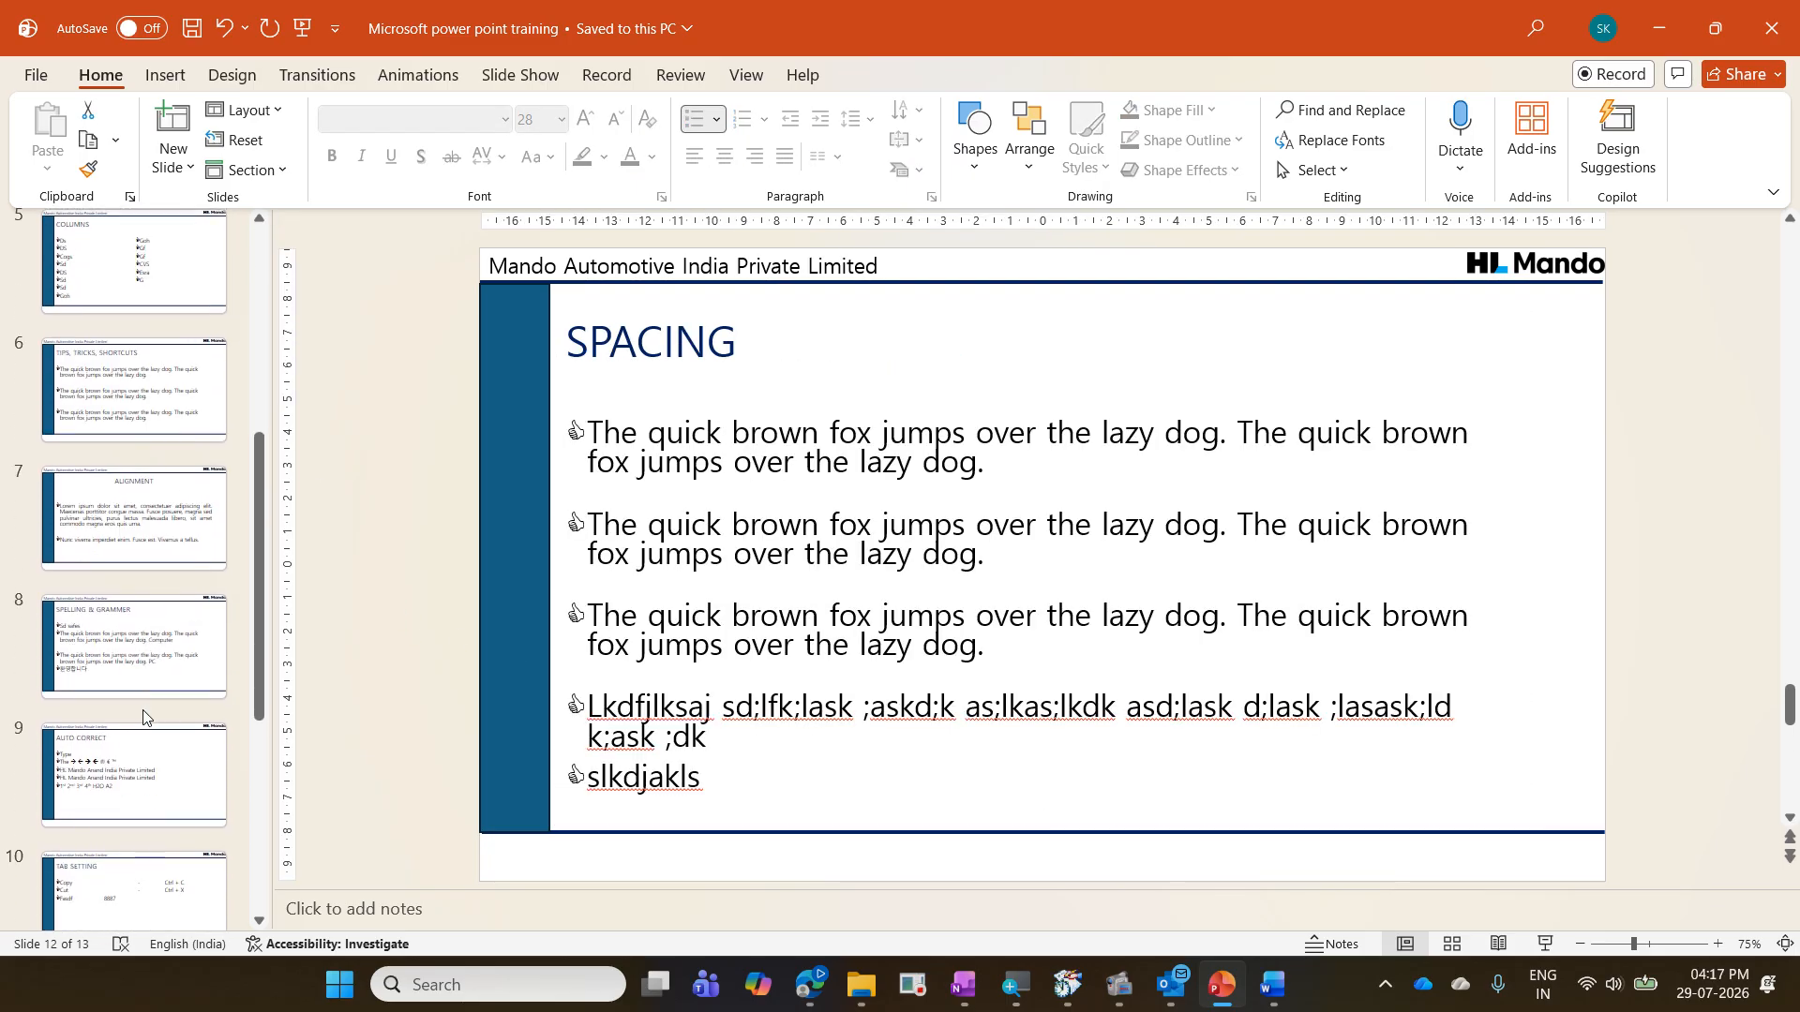
pyautogui.scroll(-3, 143, 718)
pyautogui.click(165, 825)
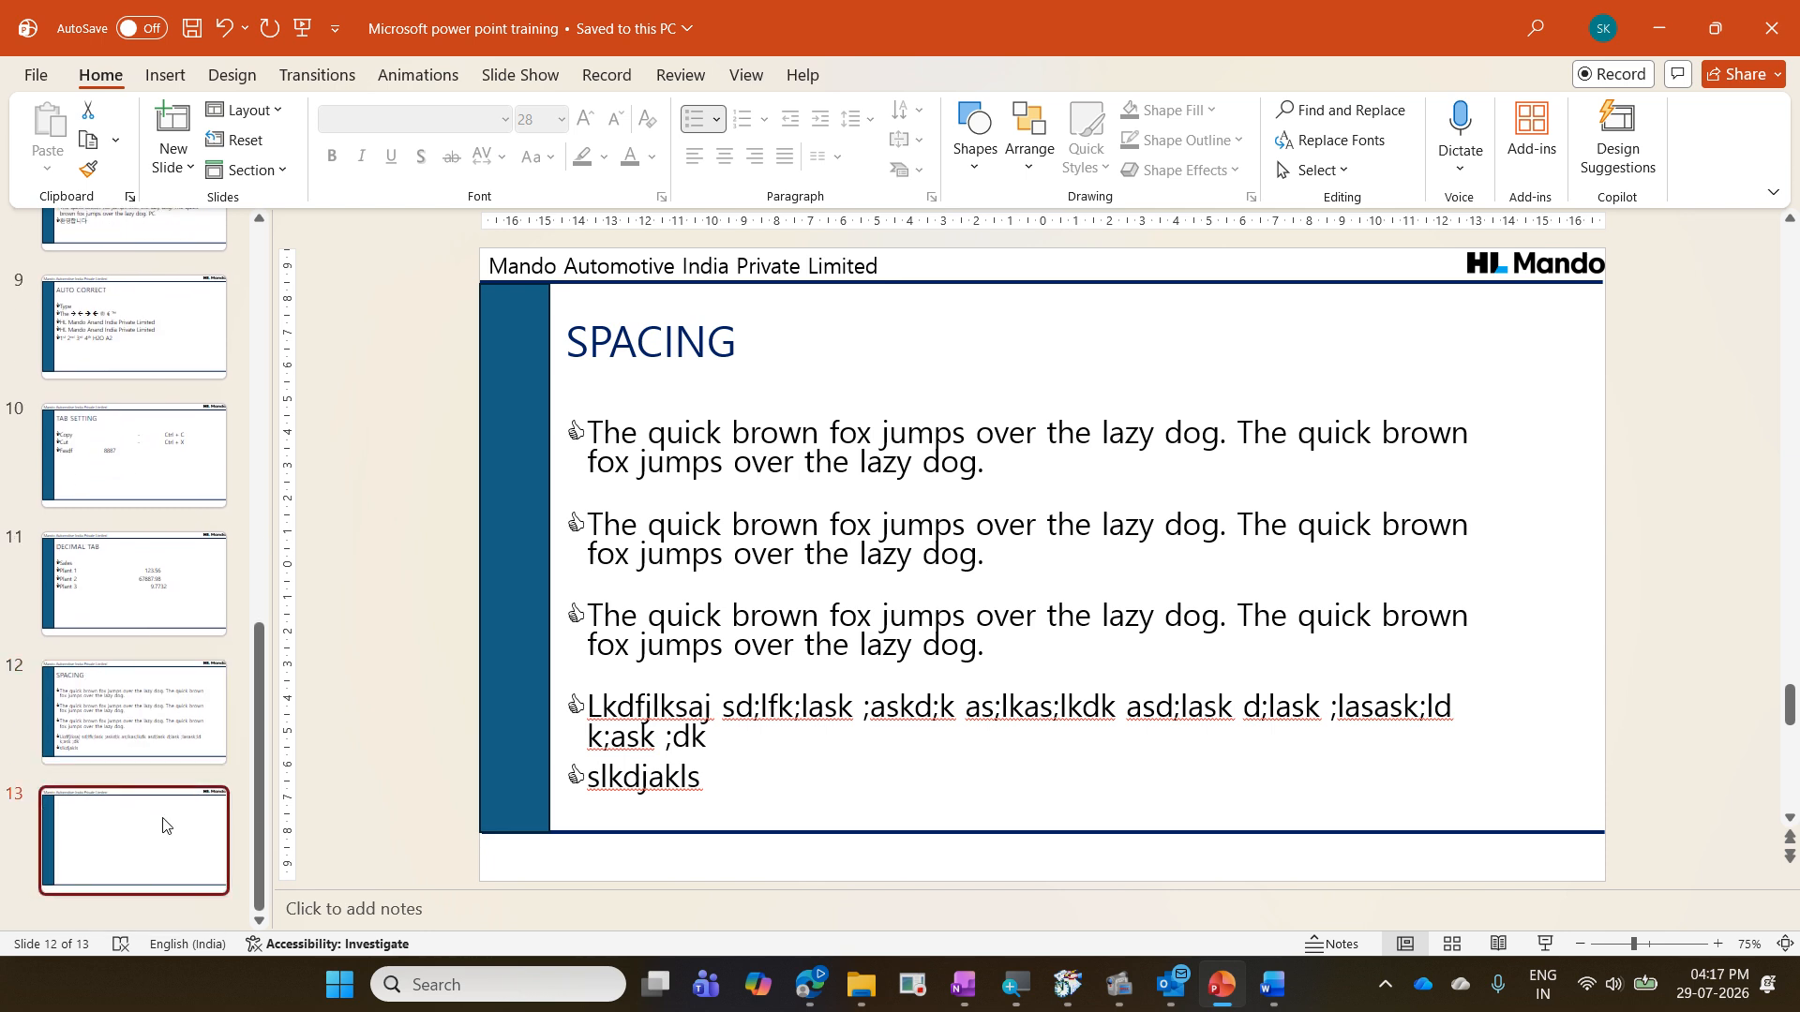
pyautogui.press('Delete')
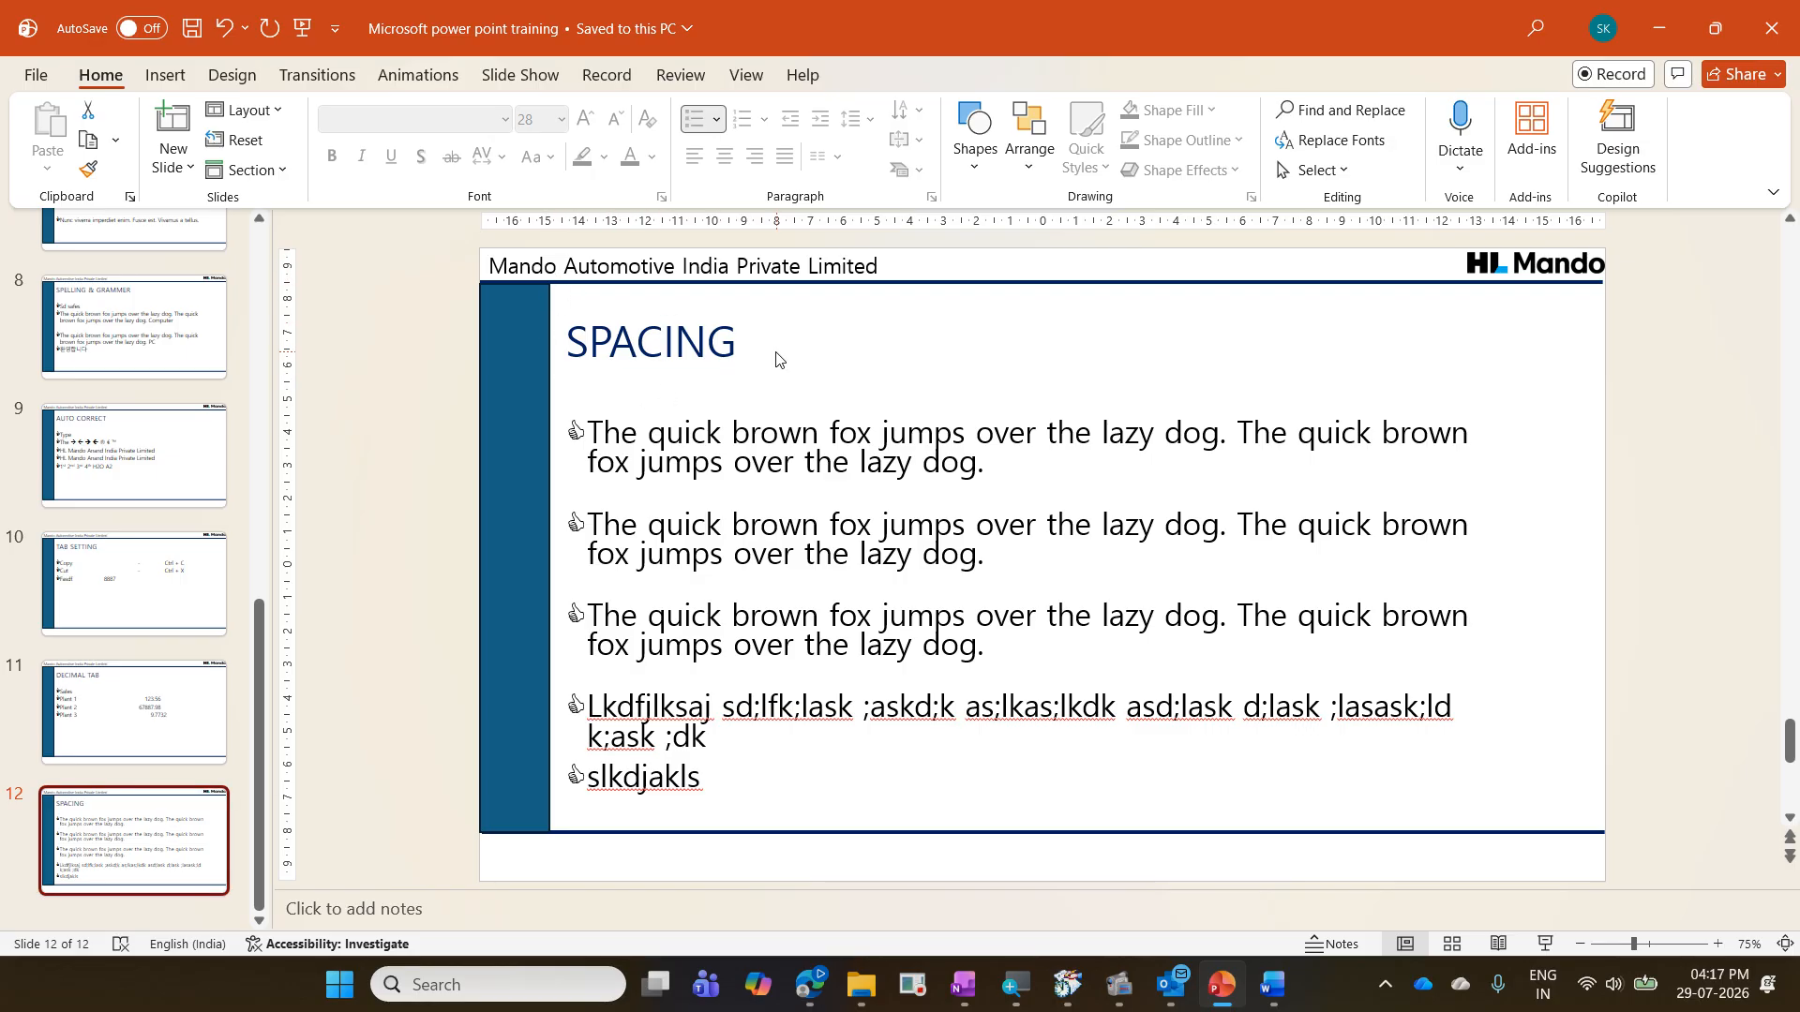
# - Return to the Presentation Skills document in Word and review the headings on its first page
pyautogui.click(1272, 985)
pyautogui.scroll(5, 1089, 658)
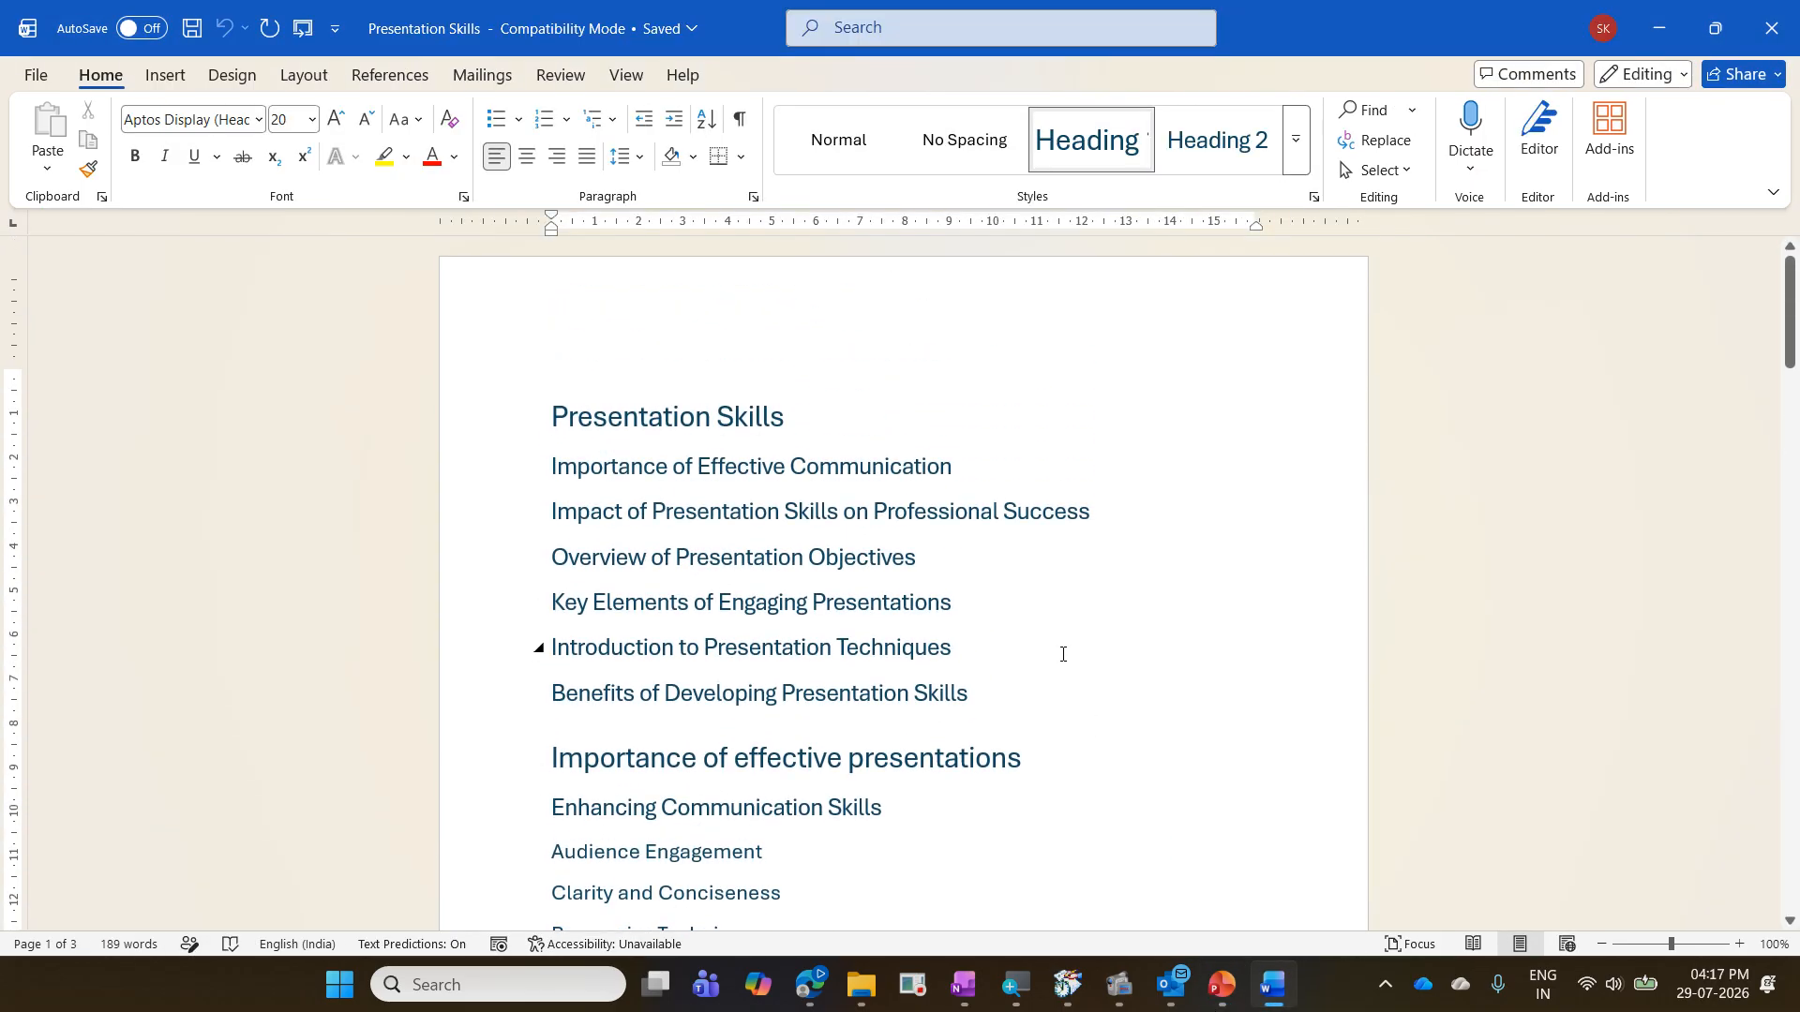
pyautogui.click(1266, 442)
pyautogui.click(1318, 515)
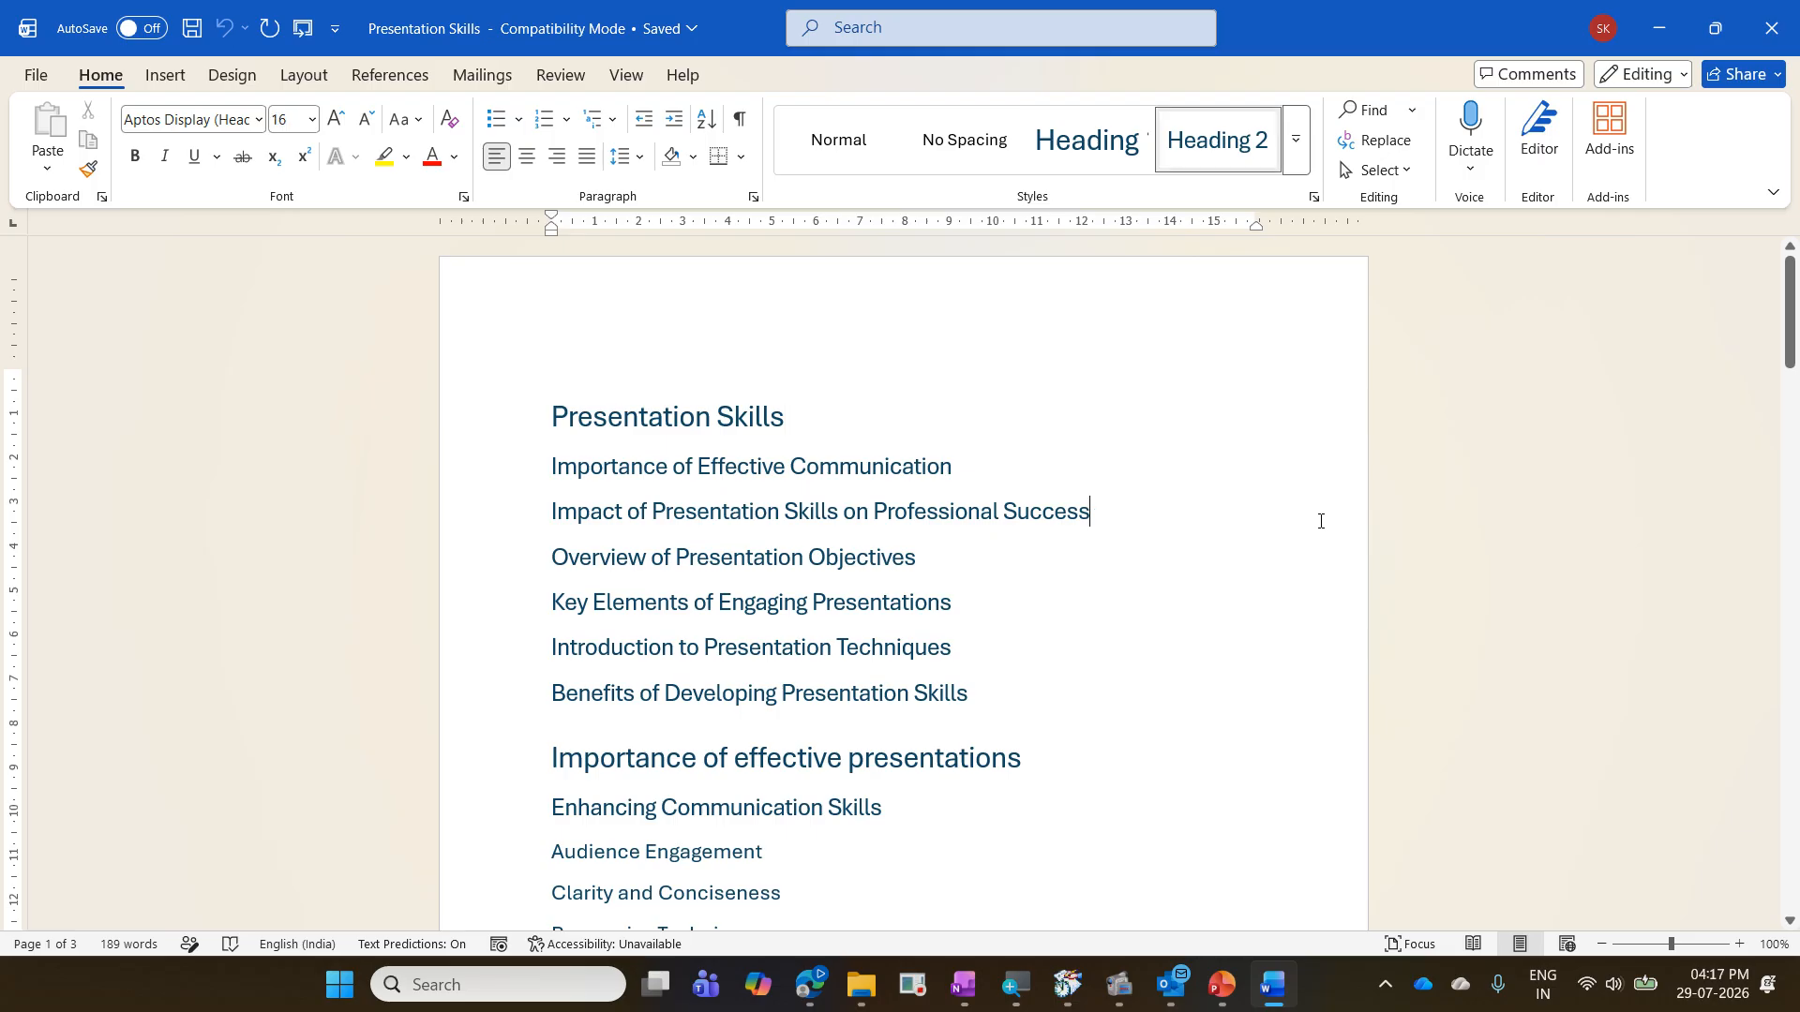
pyautogui.scroll(-4, 1257, 524)
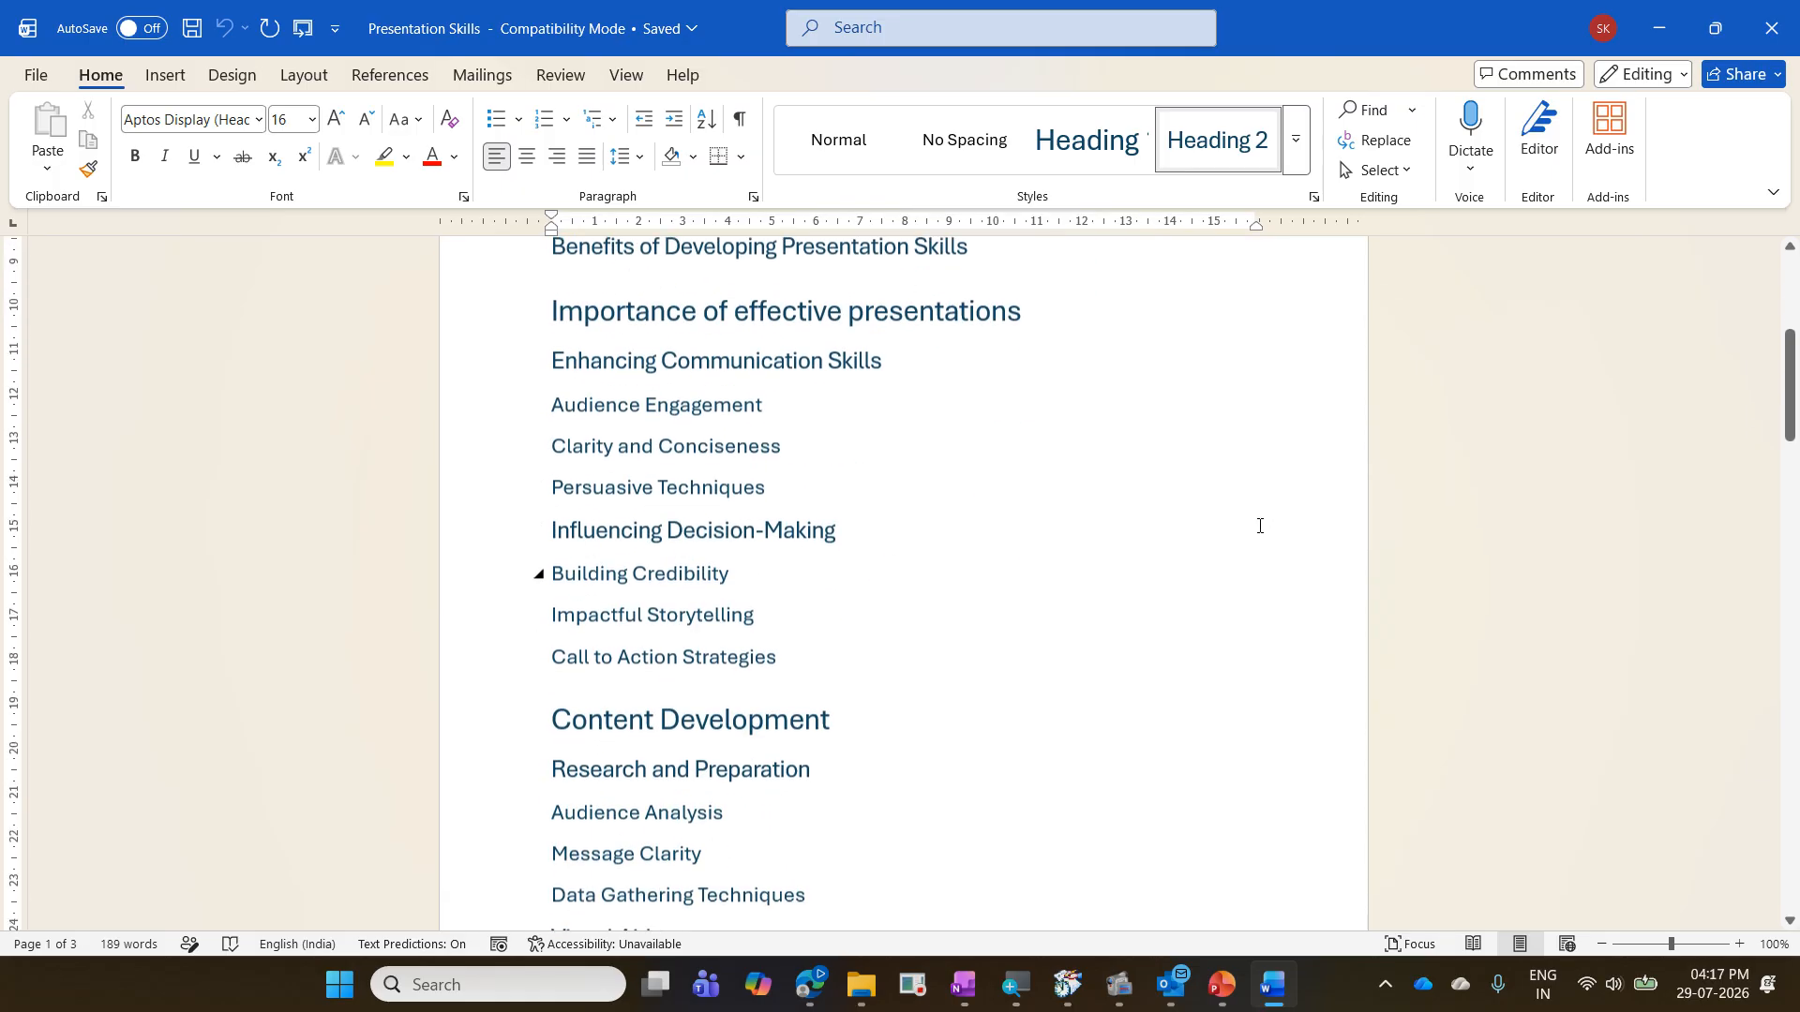
pyautogui.scroll(5, 1257, 524)
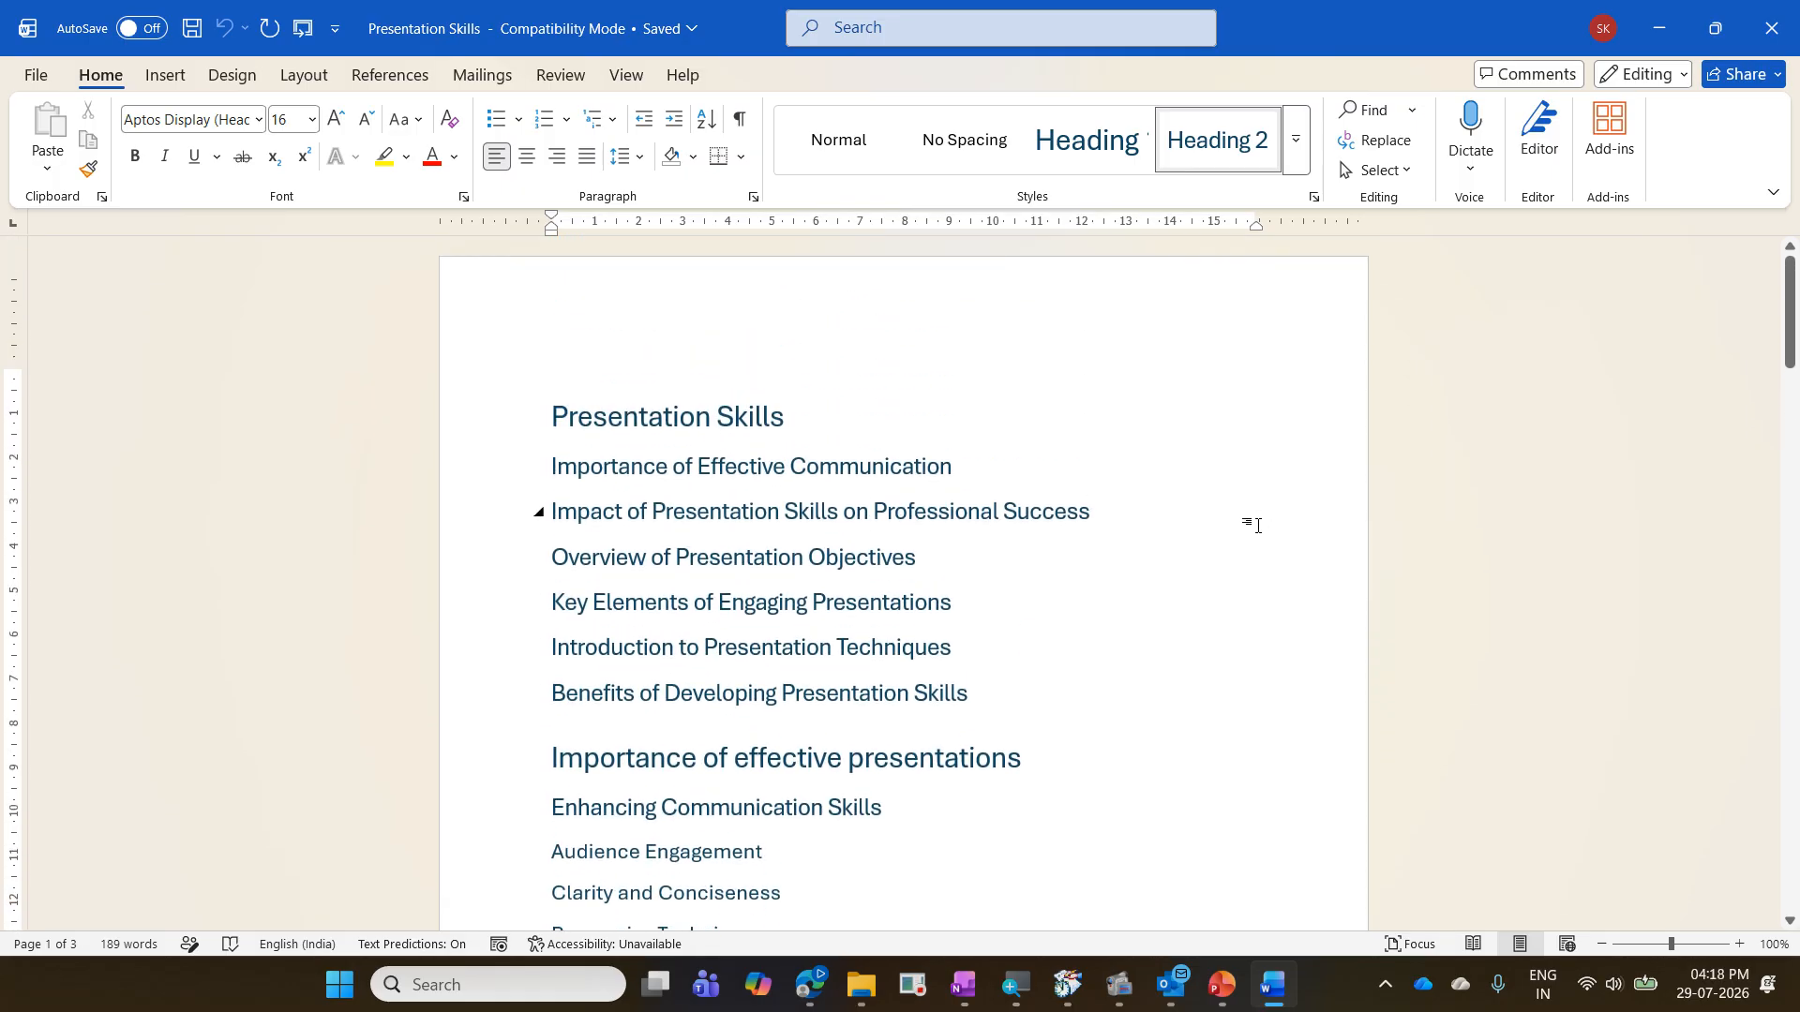
# - Close the Presentation Skills document, then set the slide insertion point after slide 12 in the PowerPoint training presentation
pyautogui.click(299, 45)
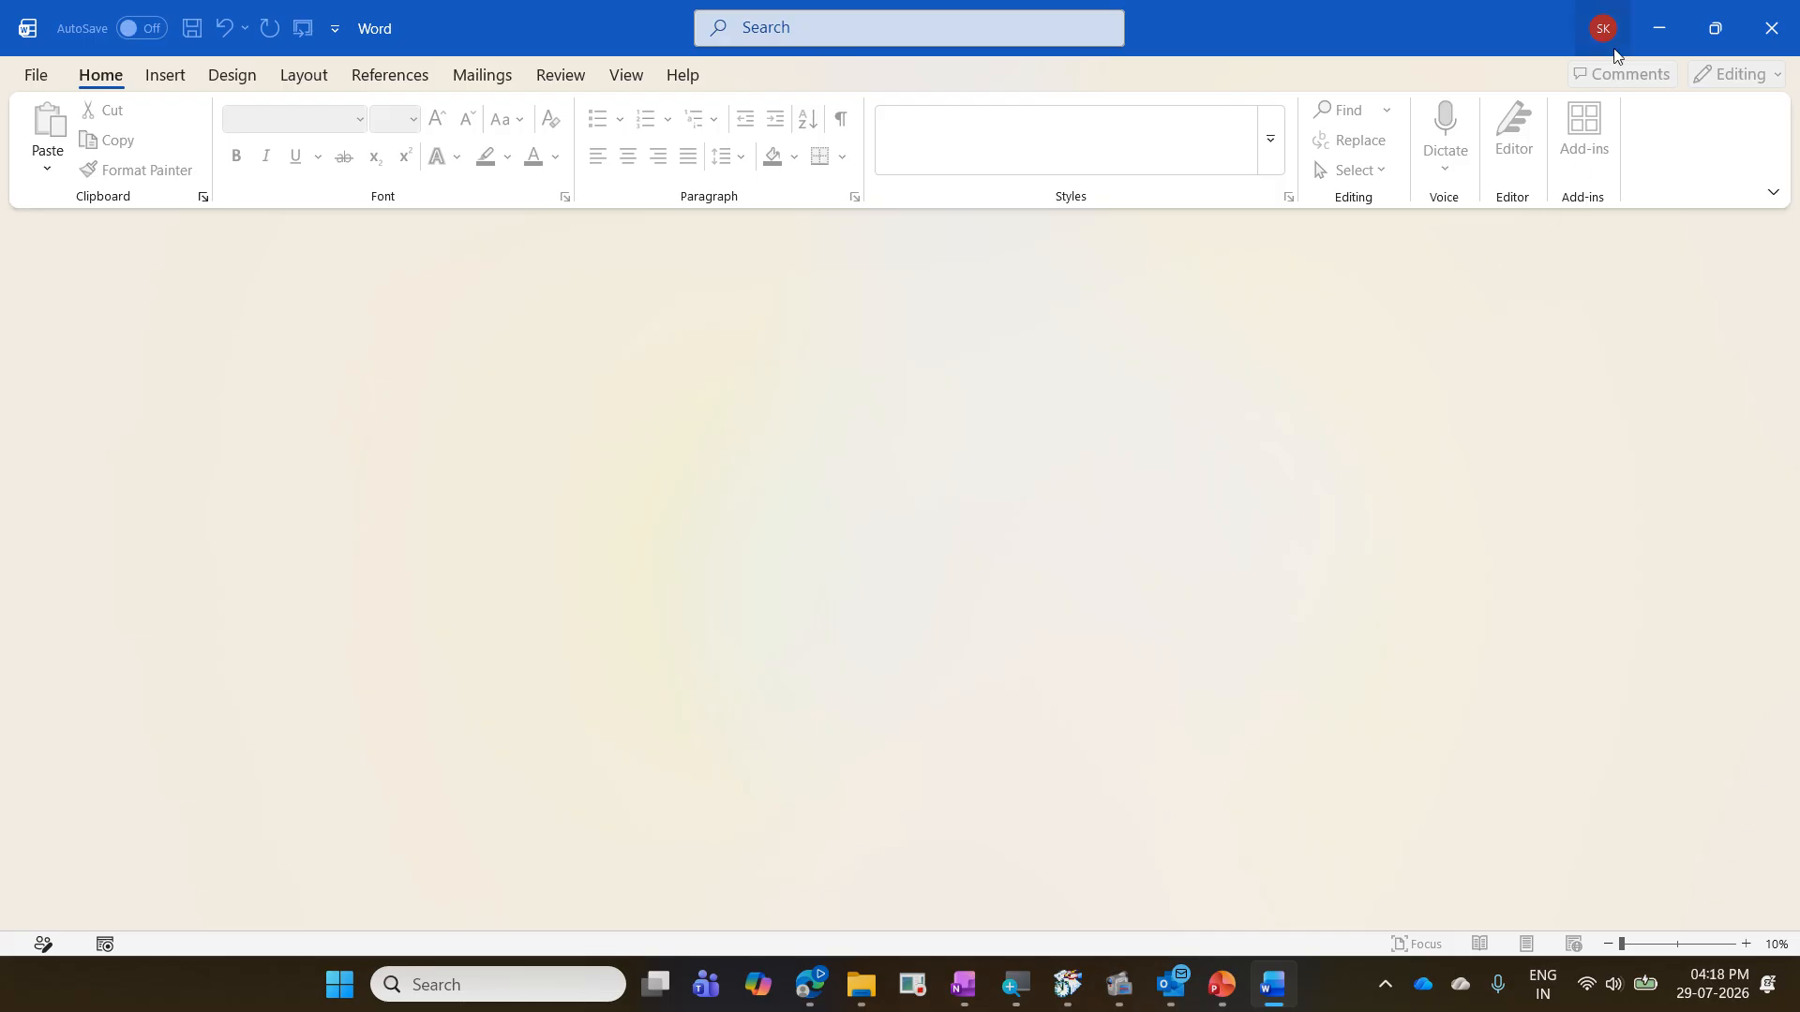
pyautogui.click(1656, 43)
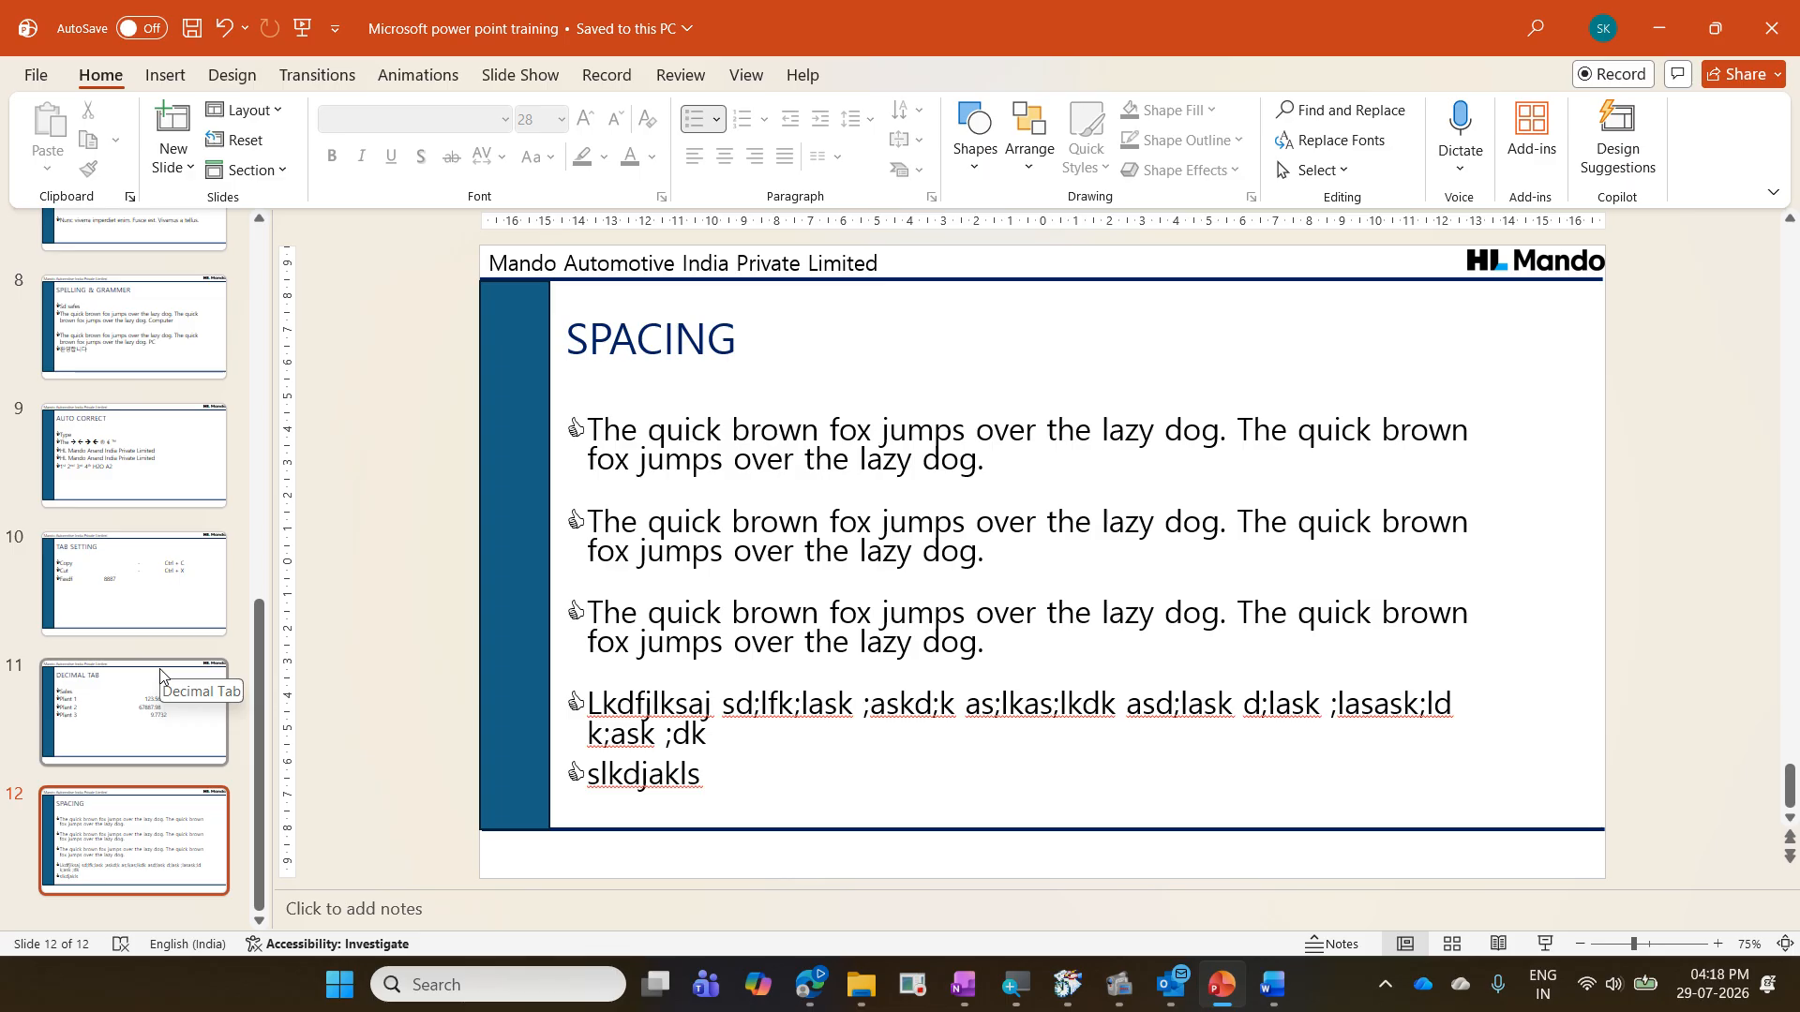
pyautogui.click(125, 386)
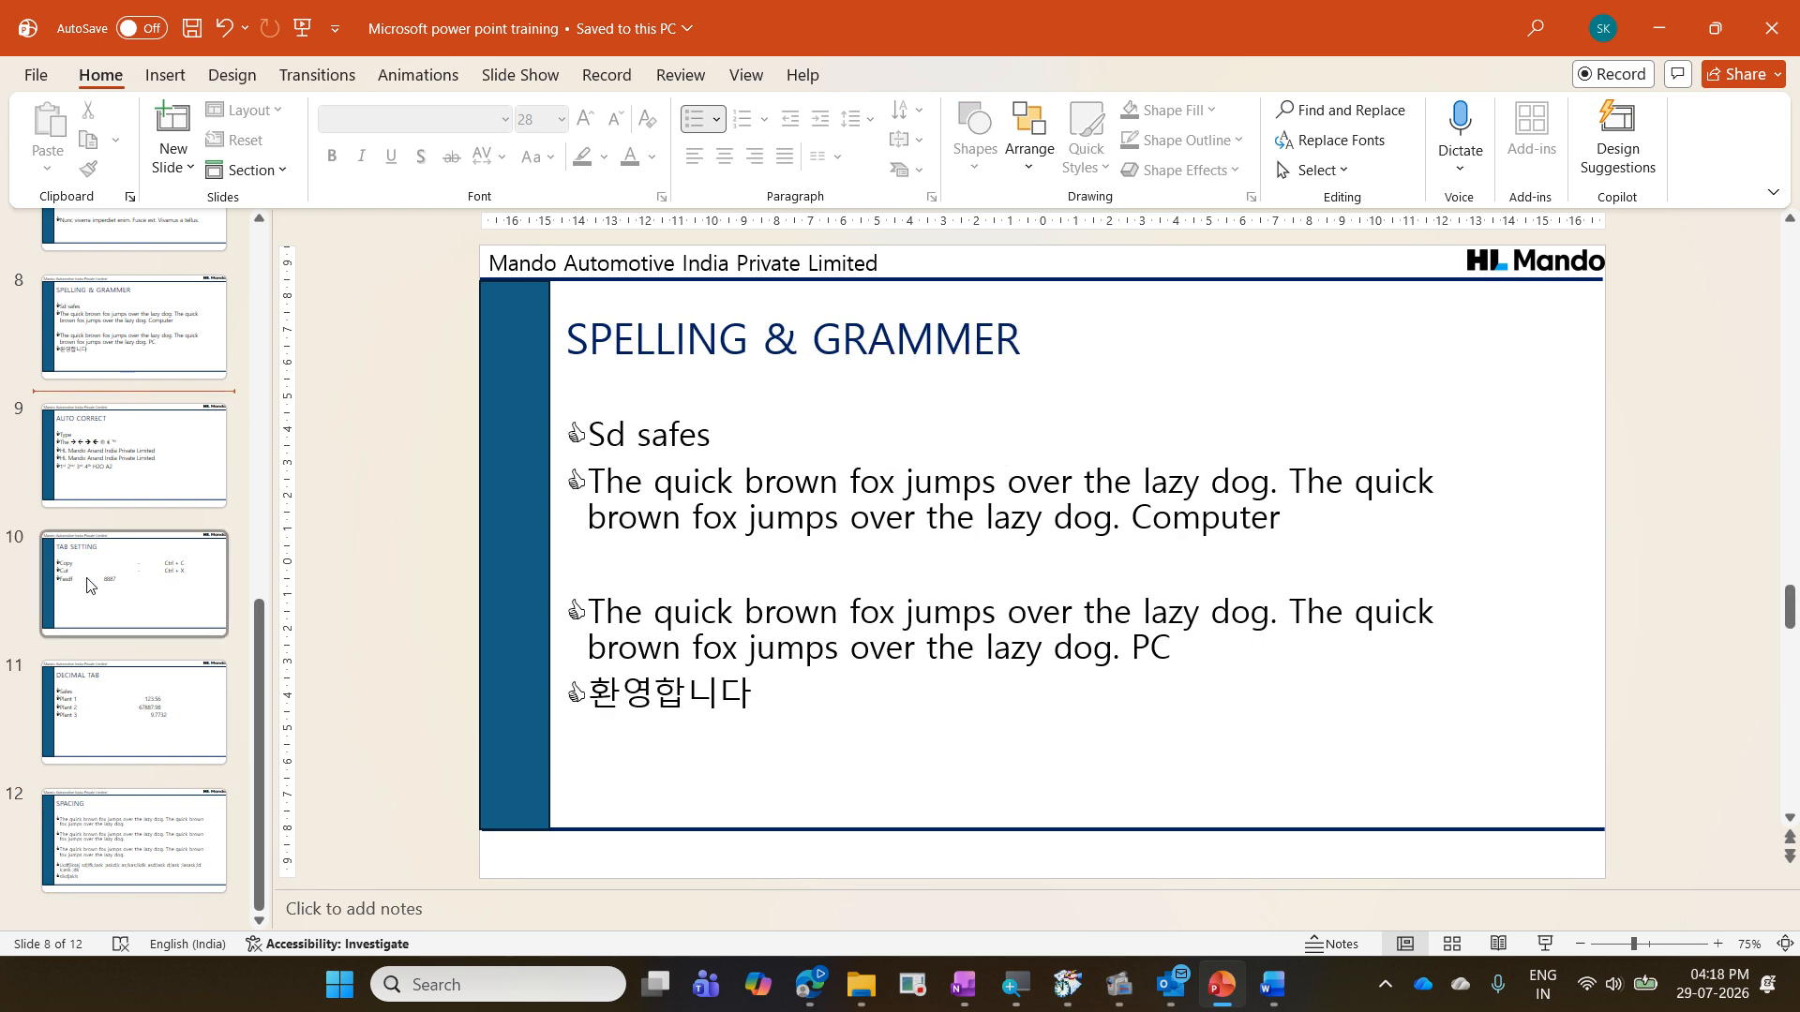
pyautogui.click(105, 903)
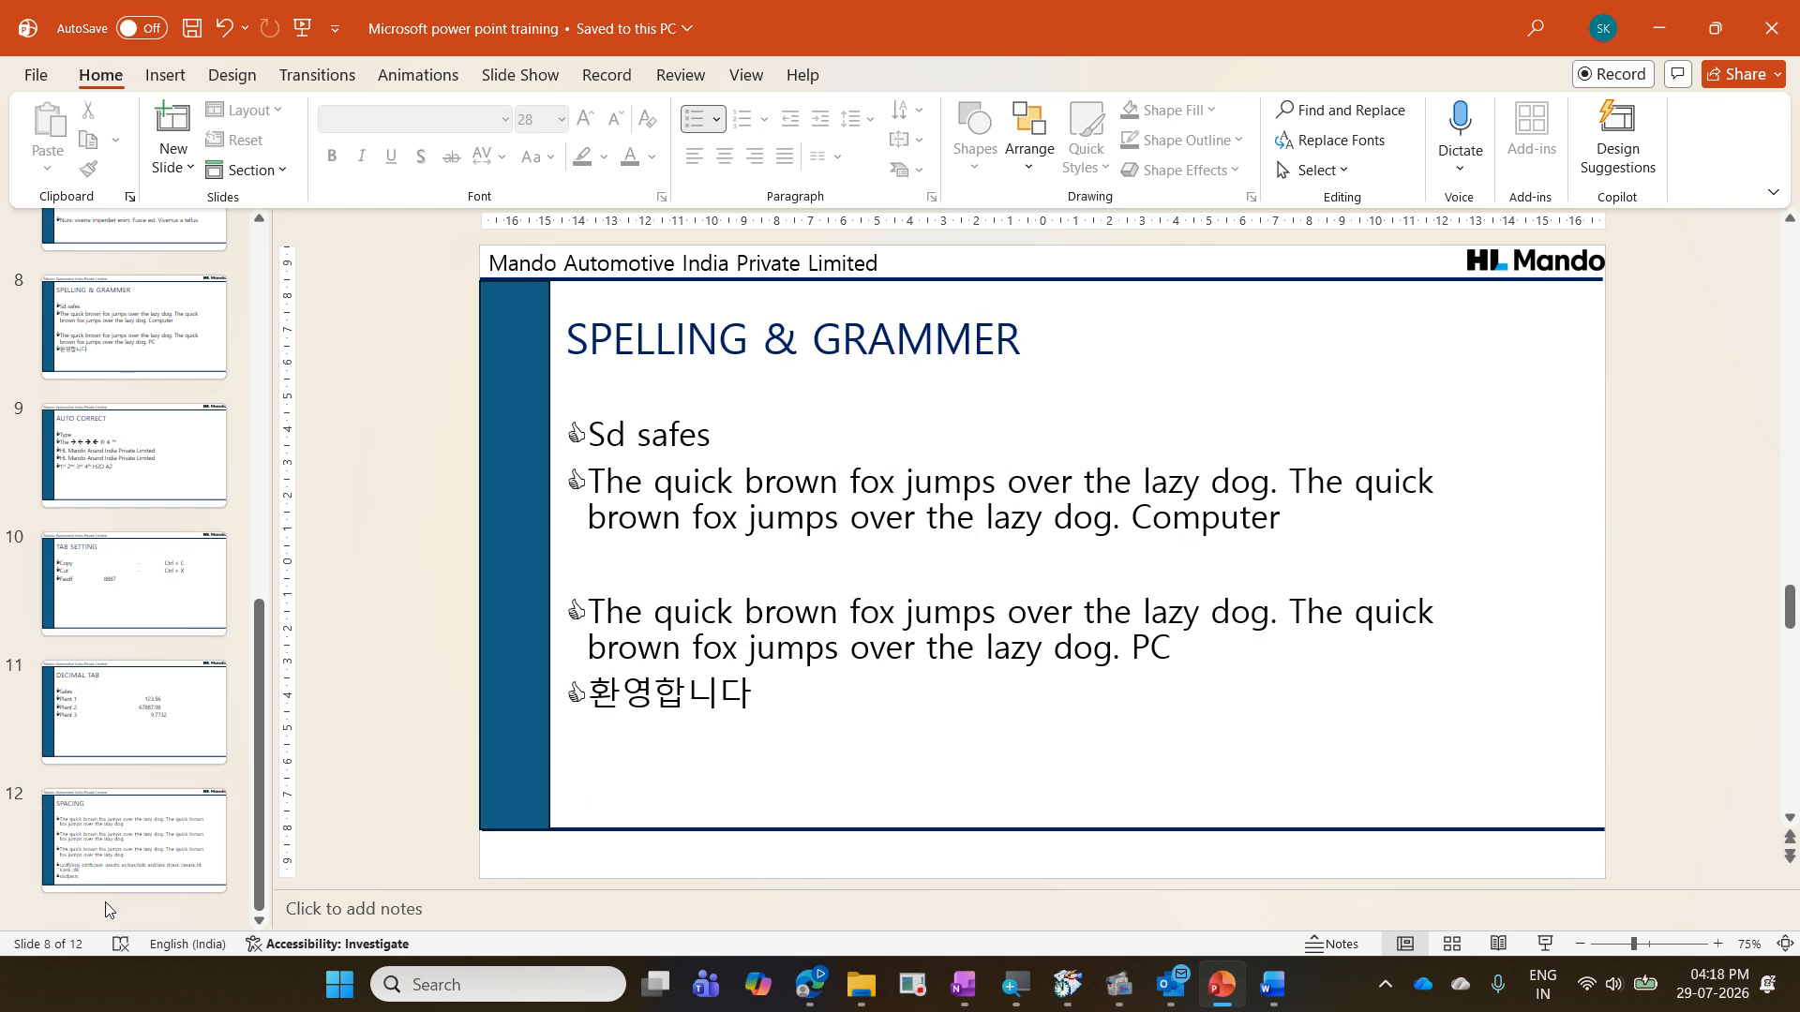
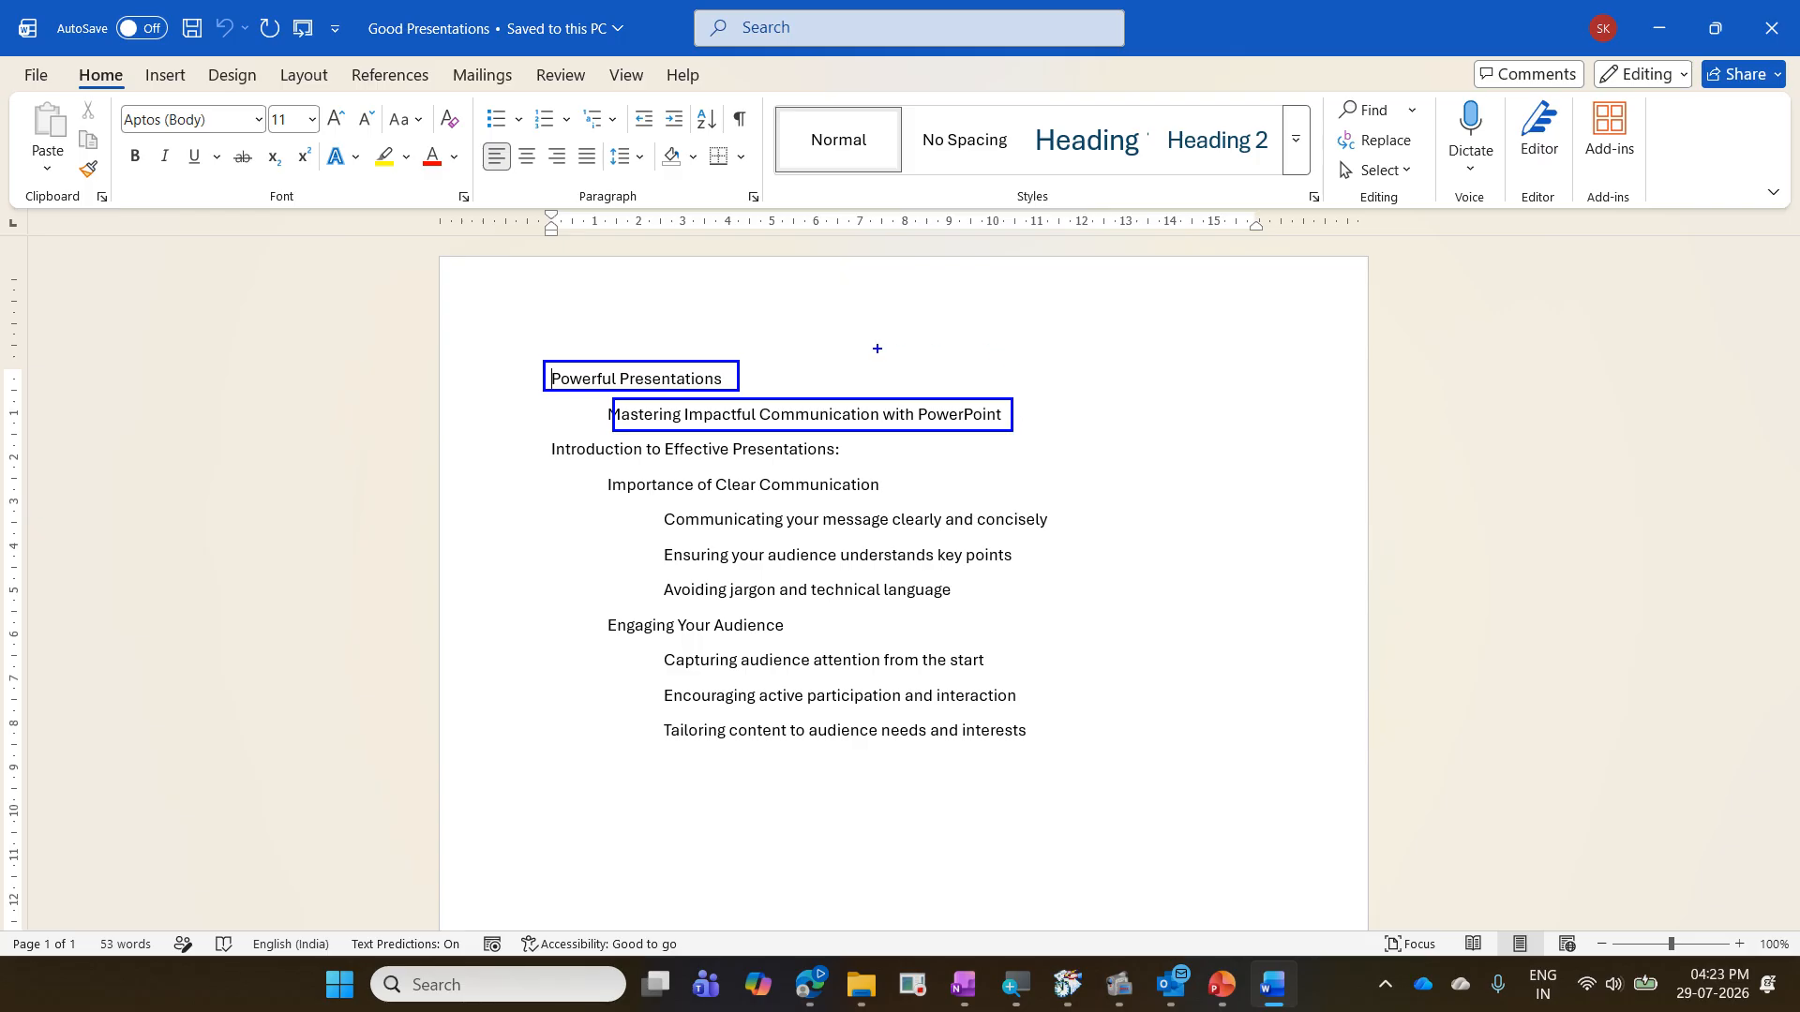
pyautogui.moveTo(751, 351); pyautogui.dragTo(837, 297)
pyautogui.moveTo(1025, 408); pyautogui.dragTo(1116, 338)
pyautogui.moveTo(545, 440)
pyautogui.mouseDown()
pyautogui.moveTo(709, 441)
pyautogui.moveTo(849, 468)
pyautogui.moveTo(828, 479)
pyautogui.mouseUp()
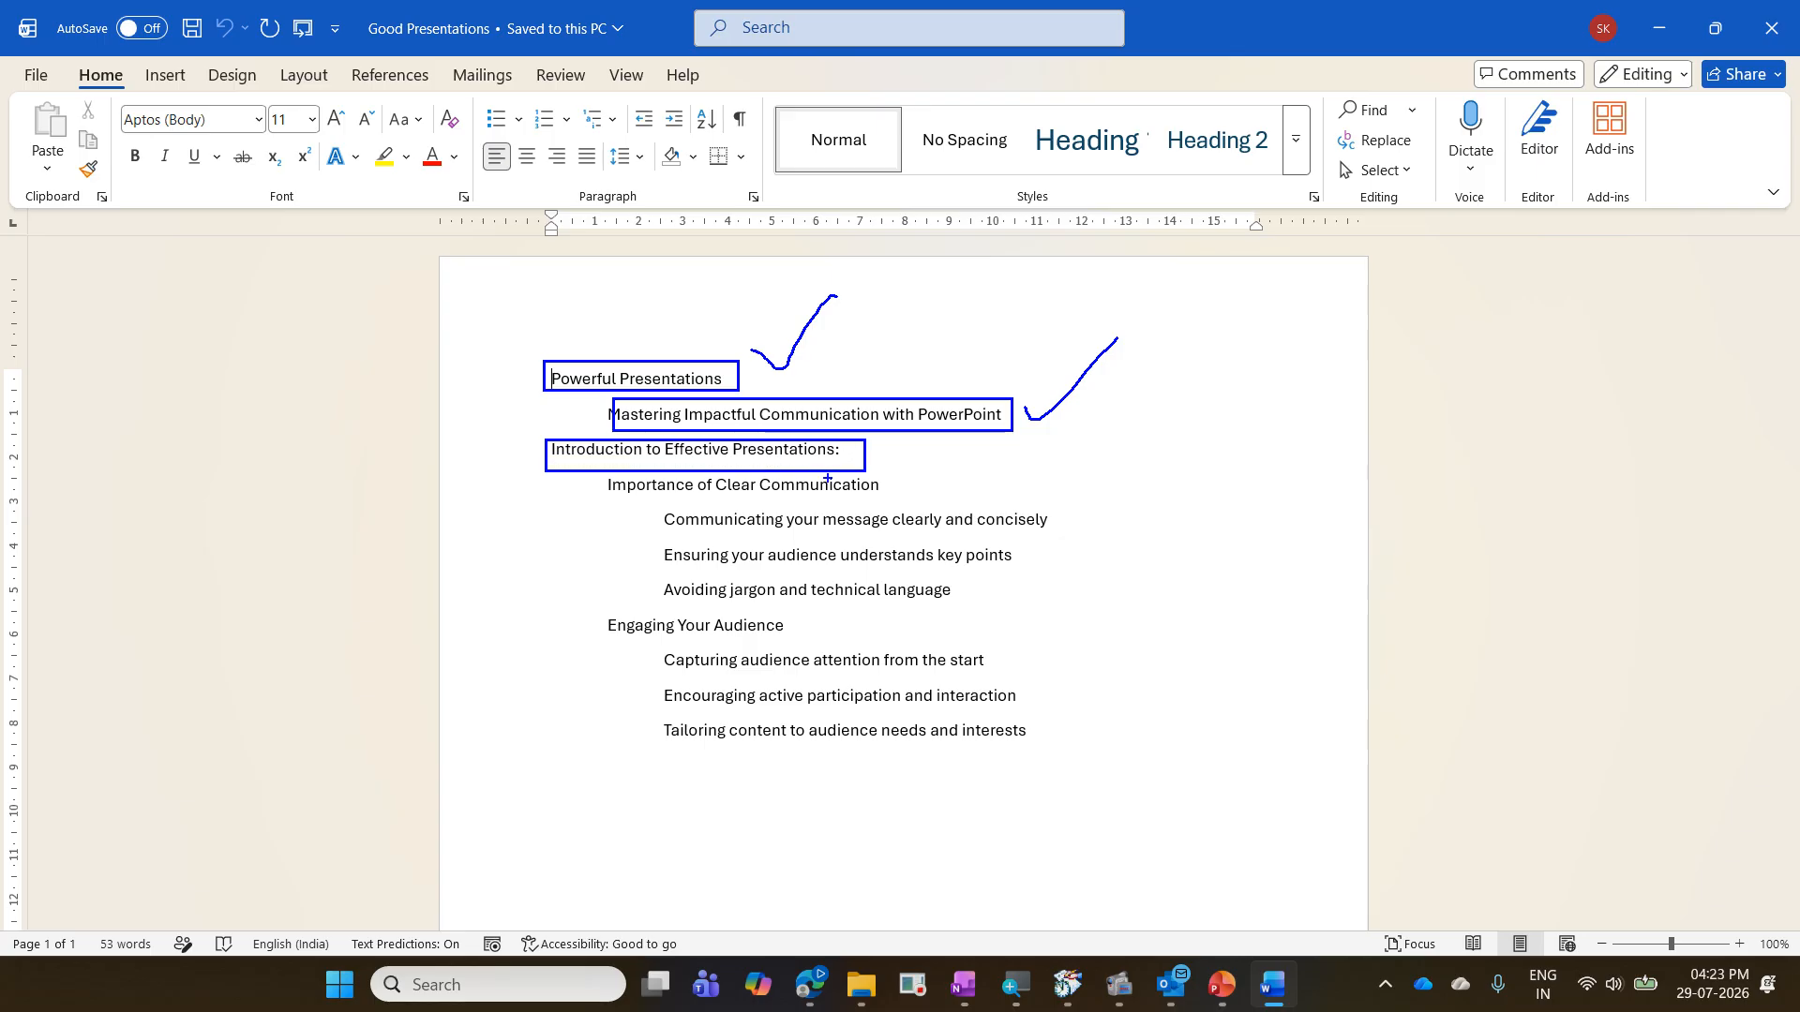
pyautogui.moveTo(590, 472)
pyautogui.mouseDown()
pyautogui.moveTo(636, 497)
pyautogui.moveTo(838, 497)
pyautogui.moveTo(881, 475)
pyautogui.moveTo(887, 497)
pyautogui.mouseUp()
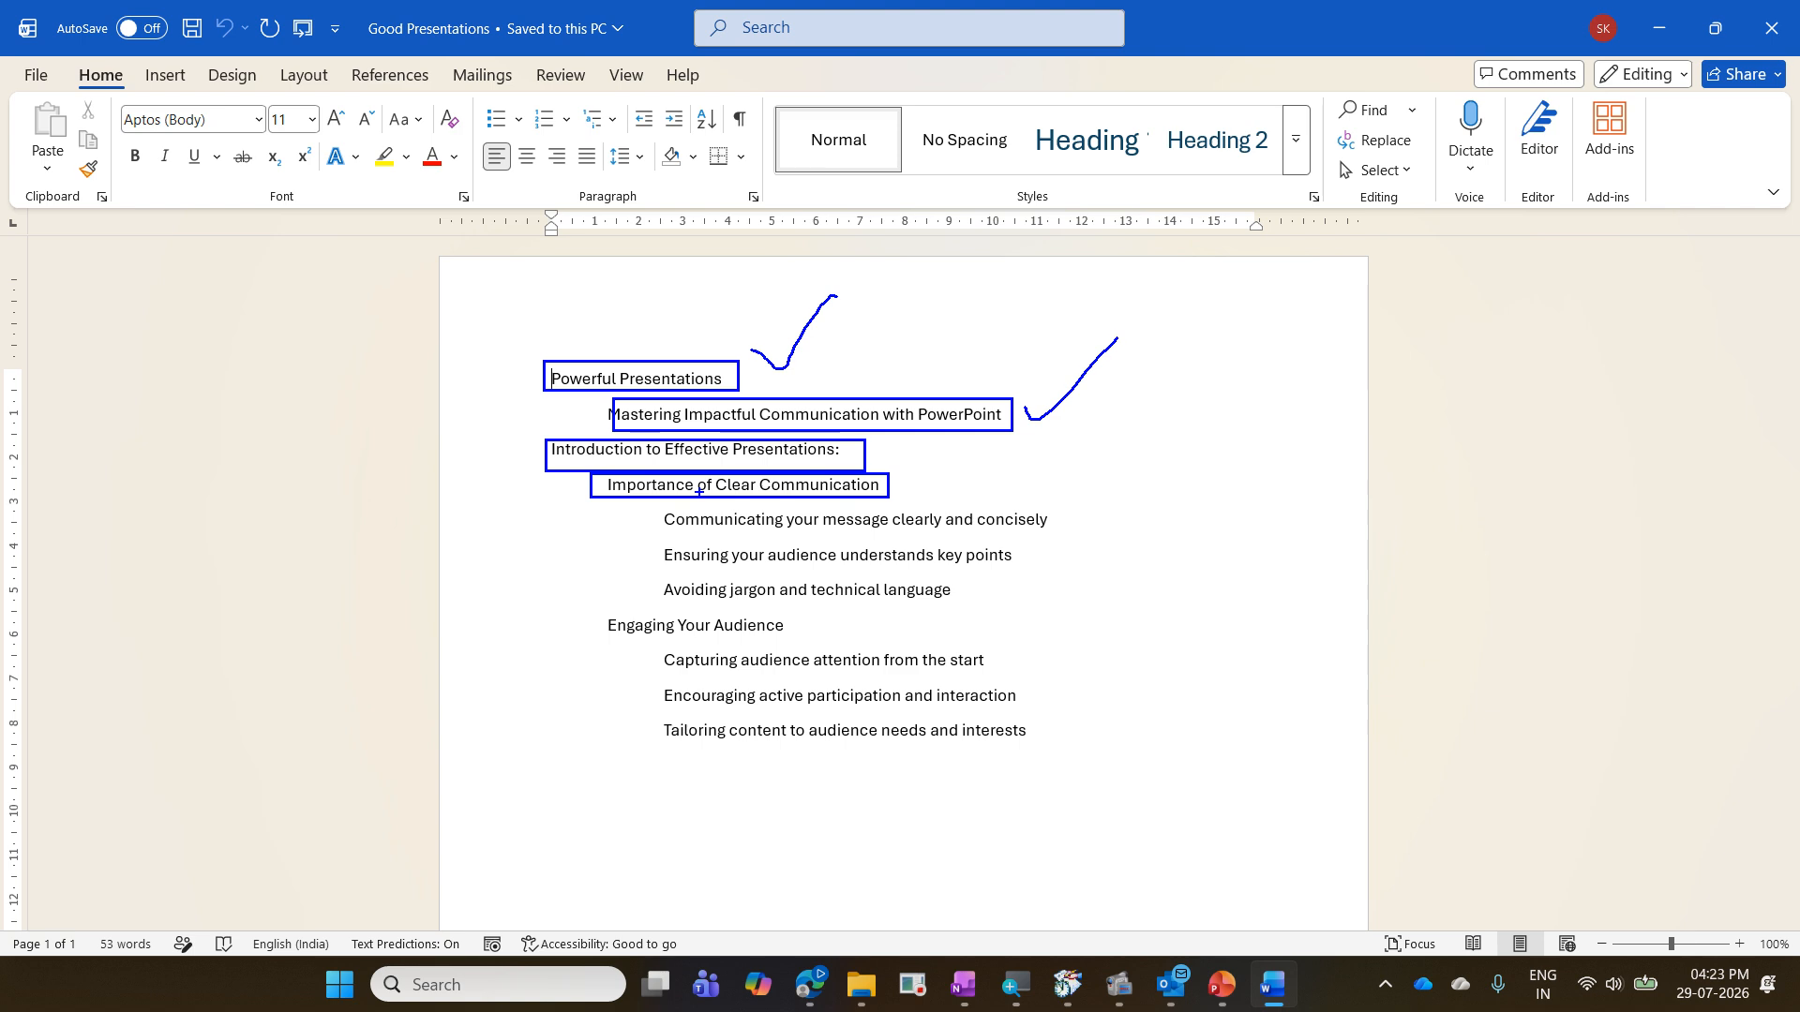
pyautogui.moveTo(650, 507)
pyautogui.mouseDown()
pyautogui.moveTo(855, 506)
pyautogui.moveTo(651, 525)
pyautogui.mouseUp()
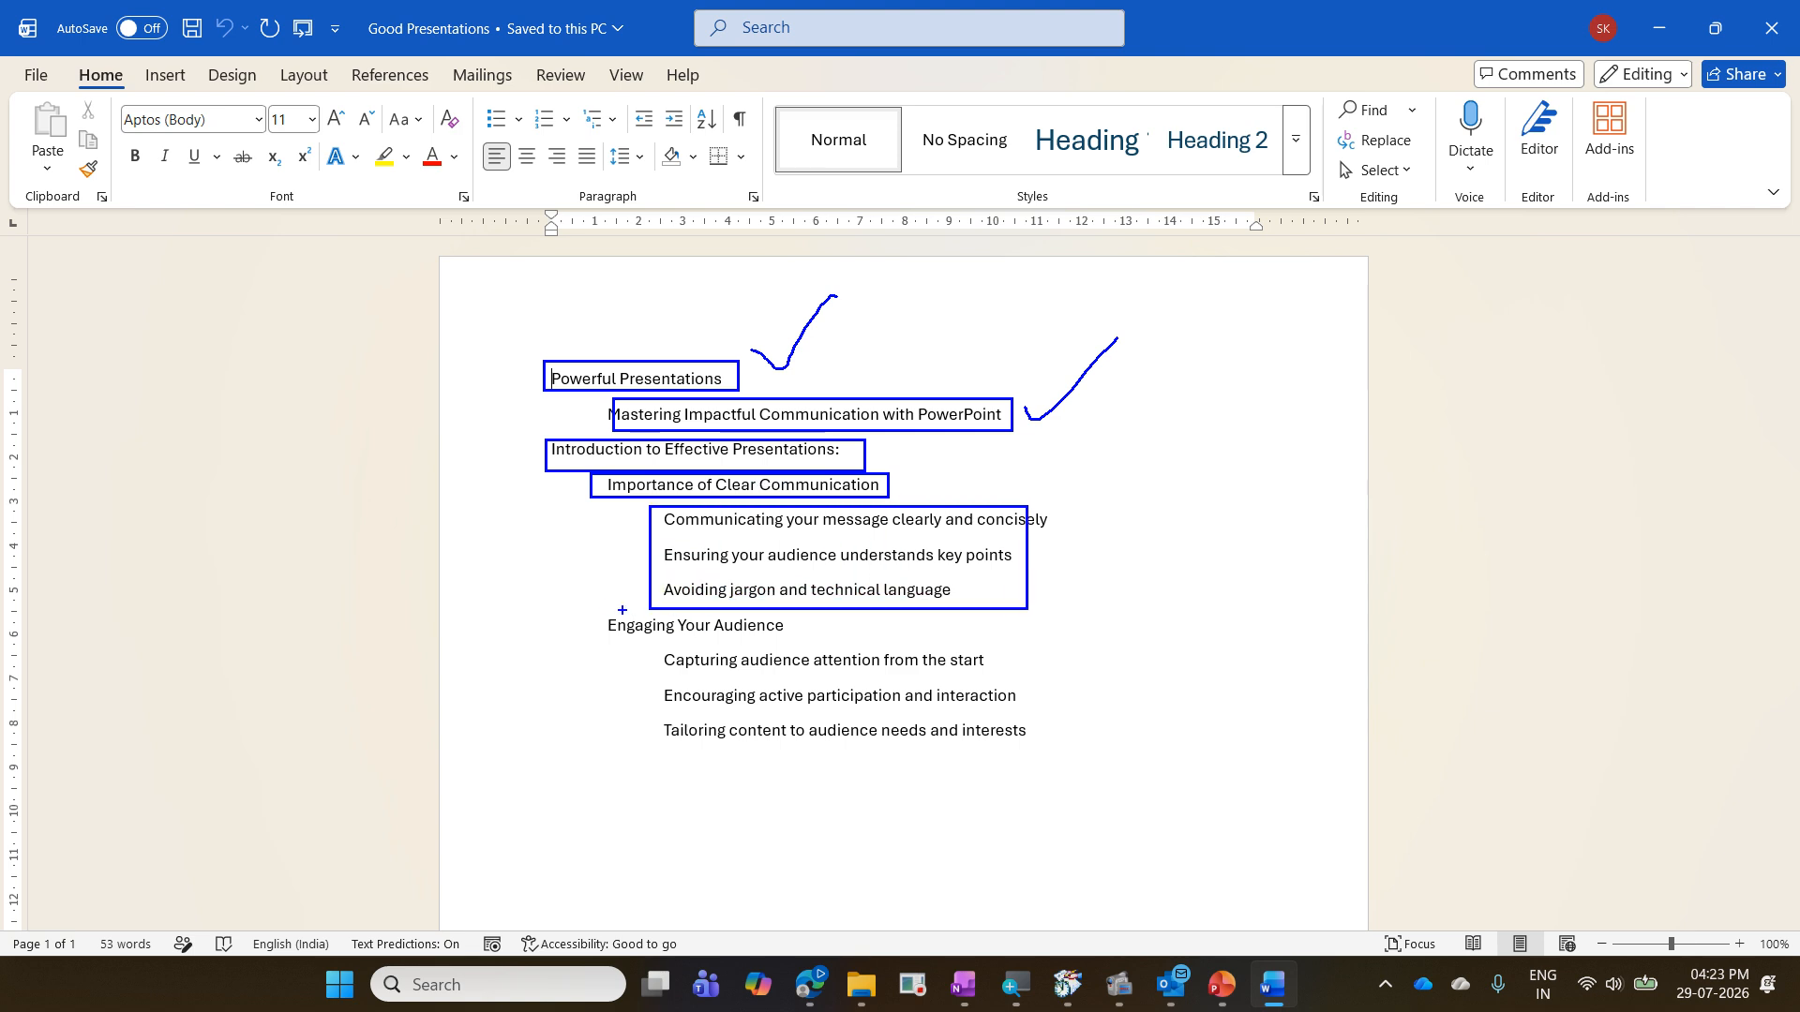
pyautogui.moveTo(591, 611); pyautogui.dragTo(791, 647)
pyautogui.moveTo(653, 649)
pyautogui.mouseDown()
pyautogui.moveTo(715, 722)
pyautogui.moveTo(1131, 782)
pyautogui.mouseUp()
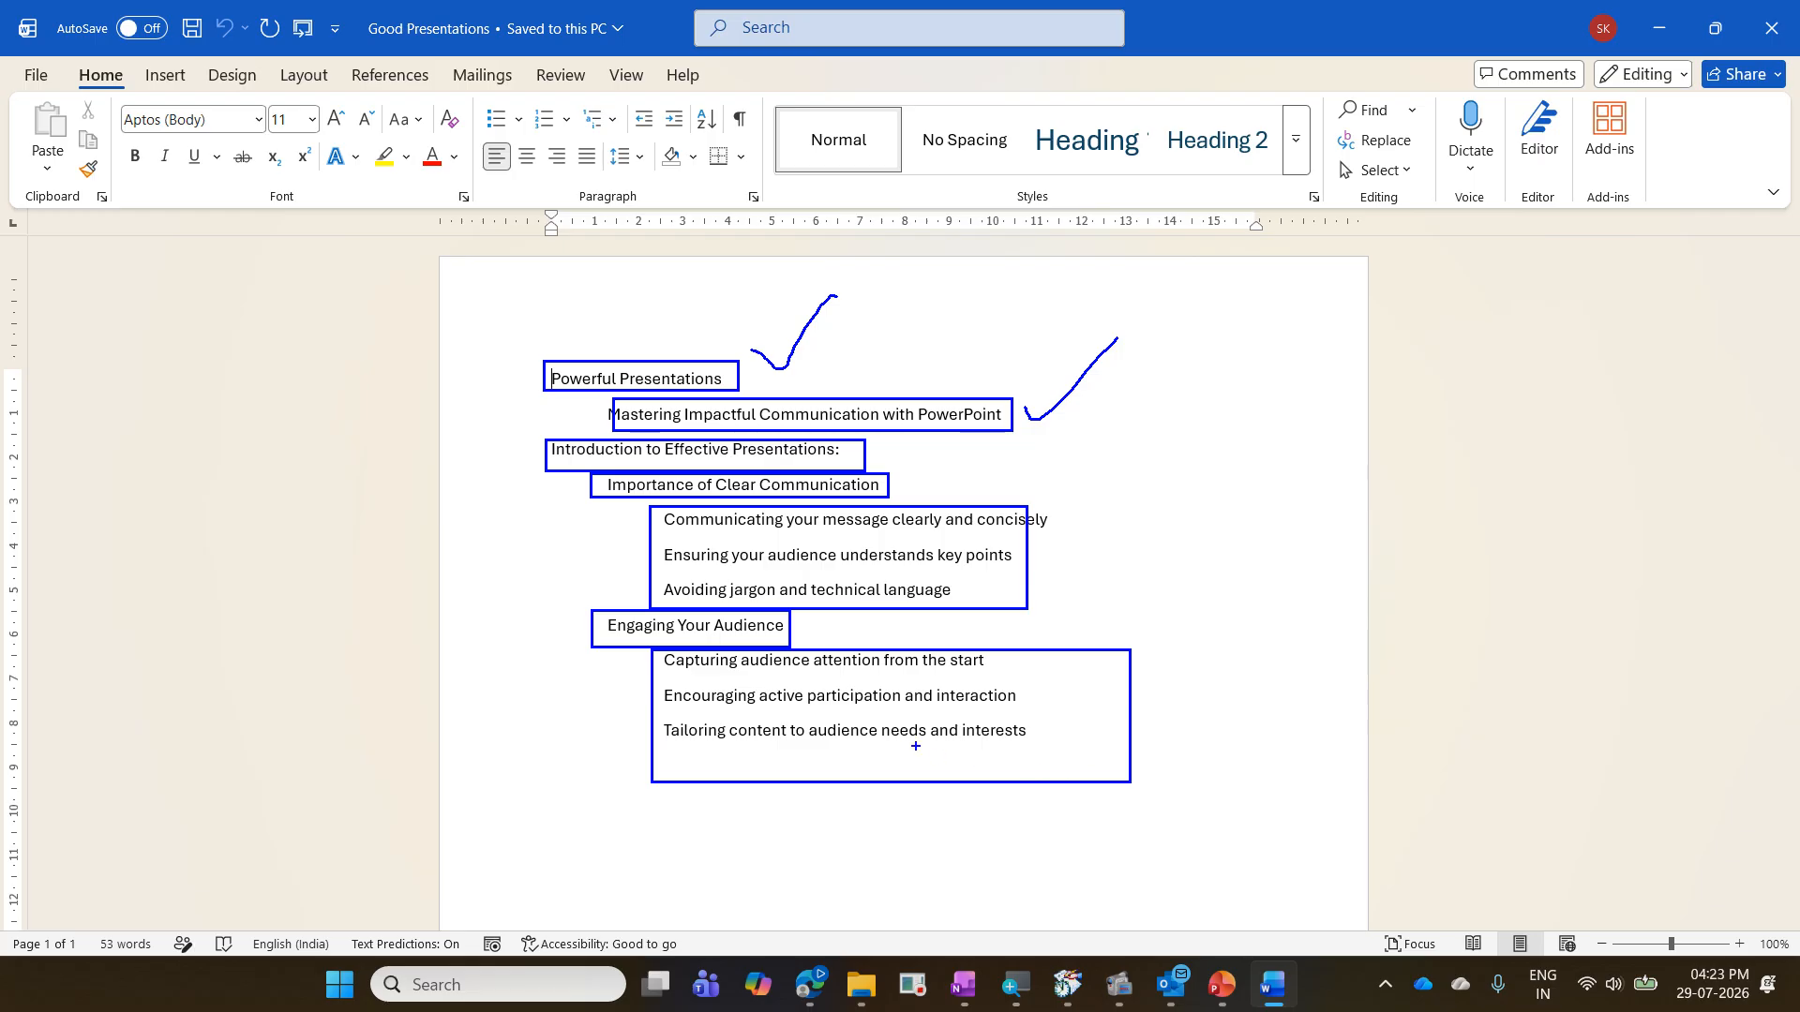
pyautogui.press('Escape')
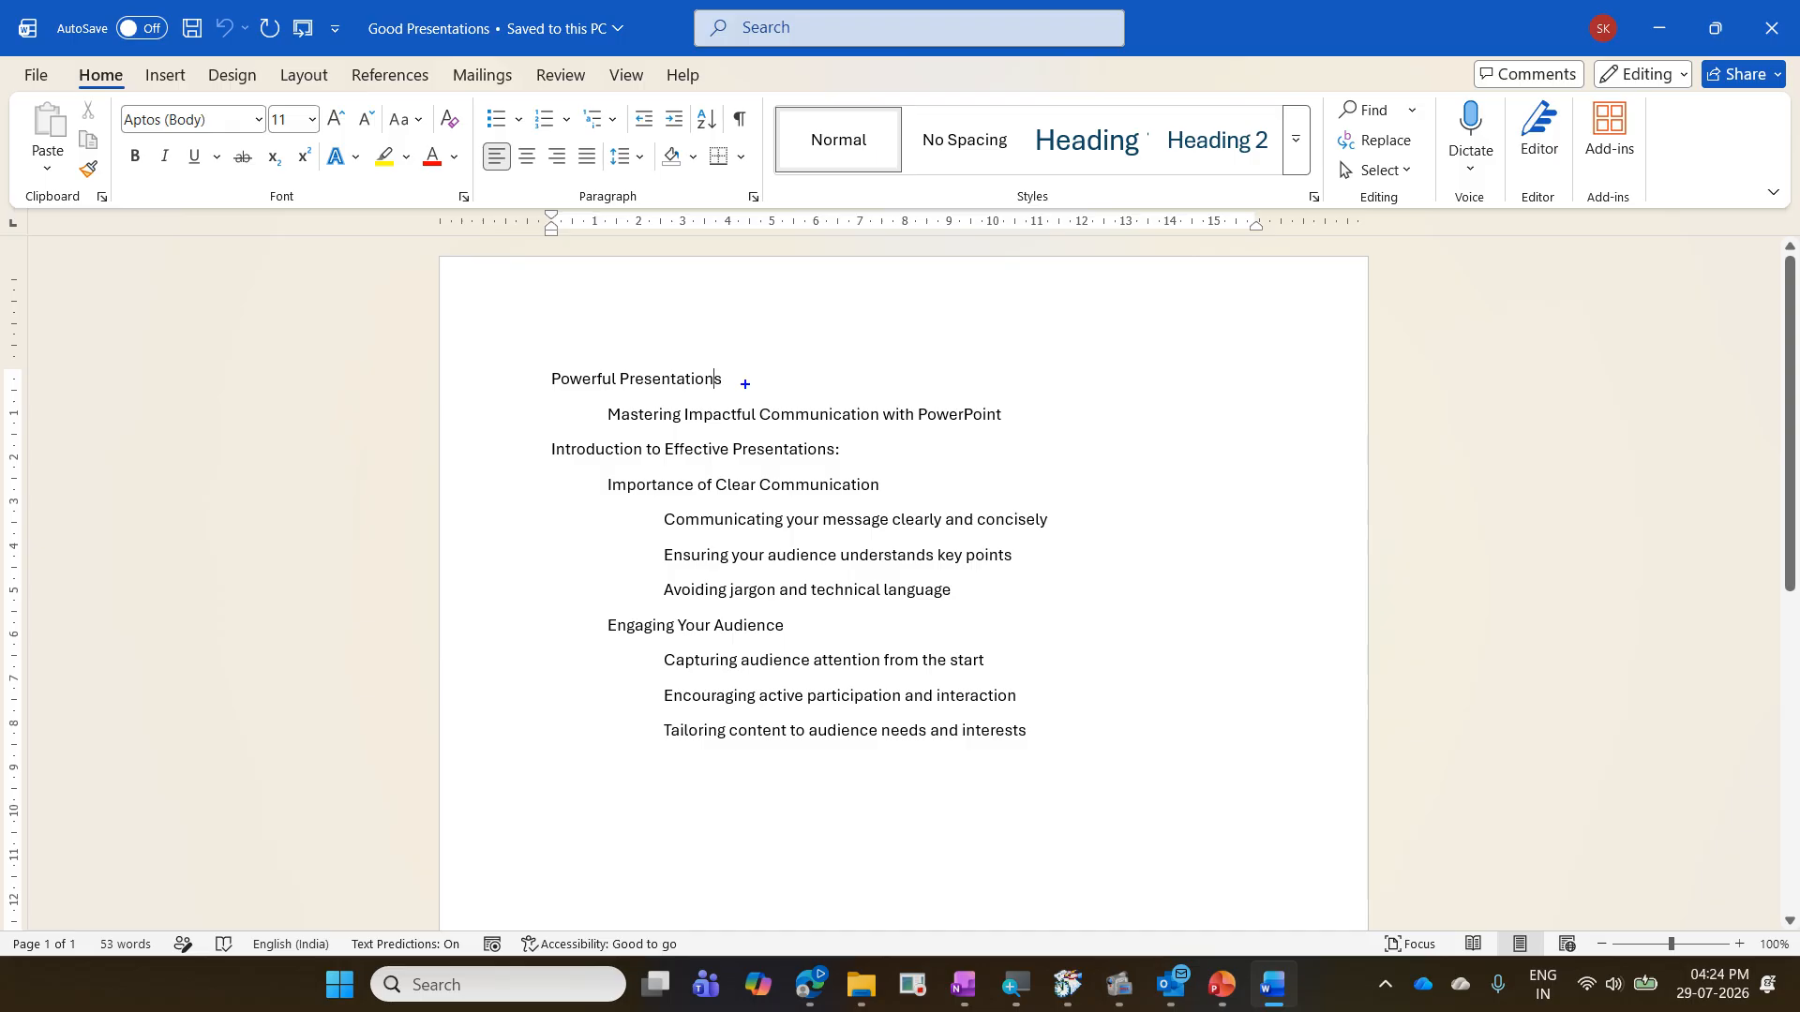
pyautogui.moveTo(536, 349); pyautogui.dragTo(793, 401)
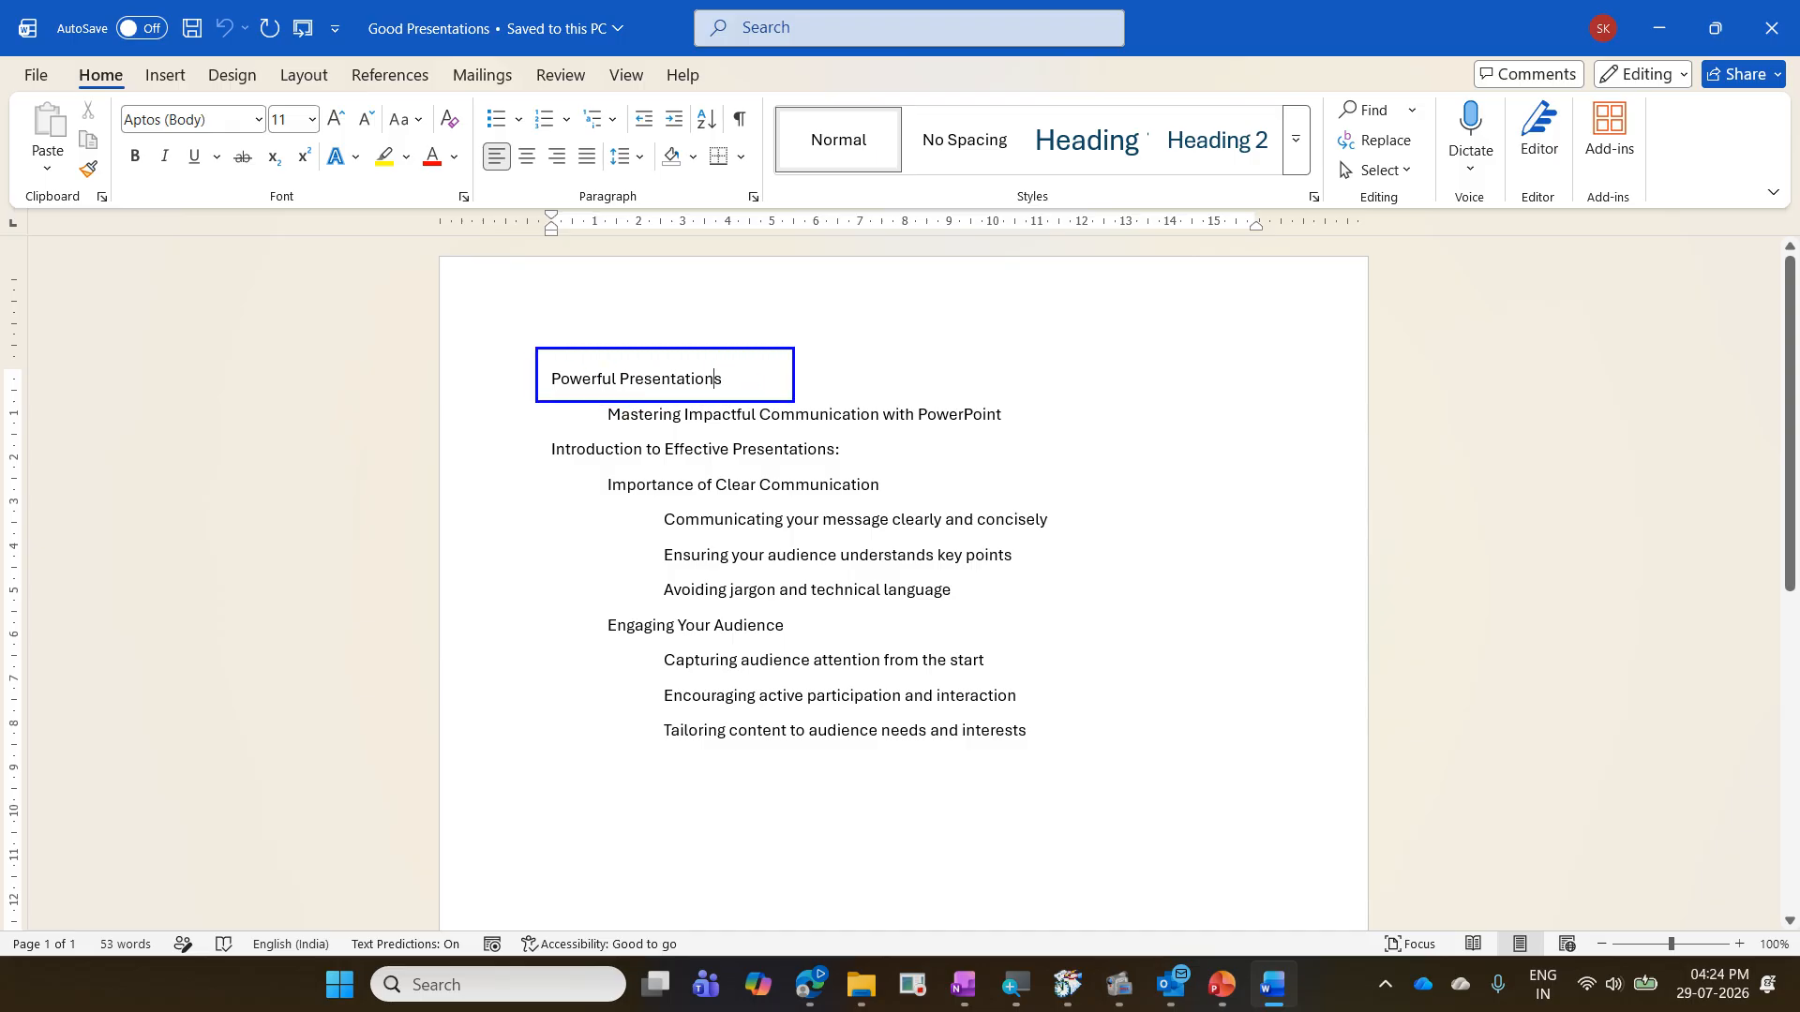
pyautogui.moveTo(935, 298)
pyautogui.mouseDown()
pyautogui.moveTo(828, 358)
pyautogui.moveTo(844, 381)
pyautogui.mouseUp()
pyautogui.write('tH1')
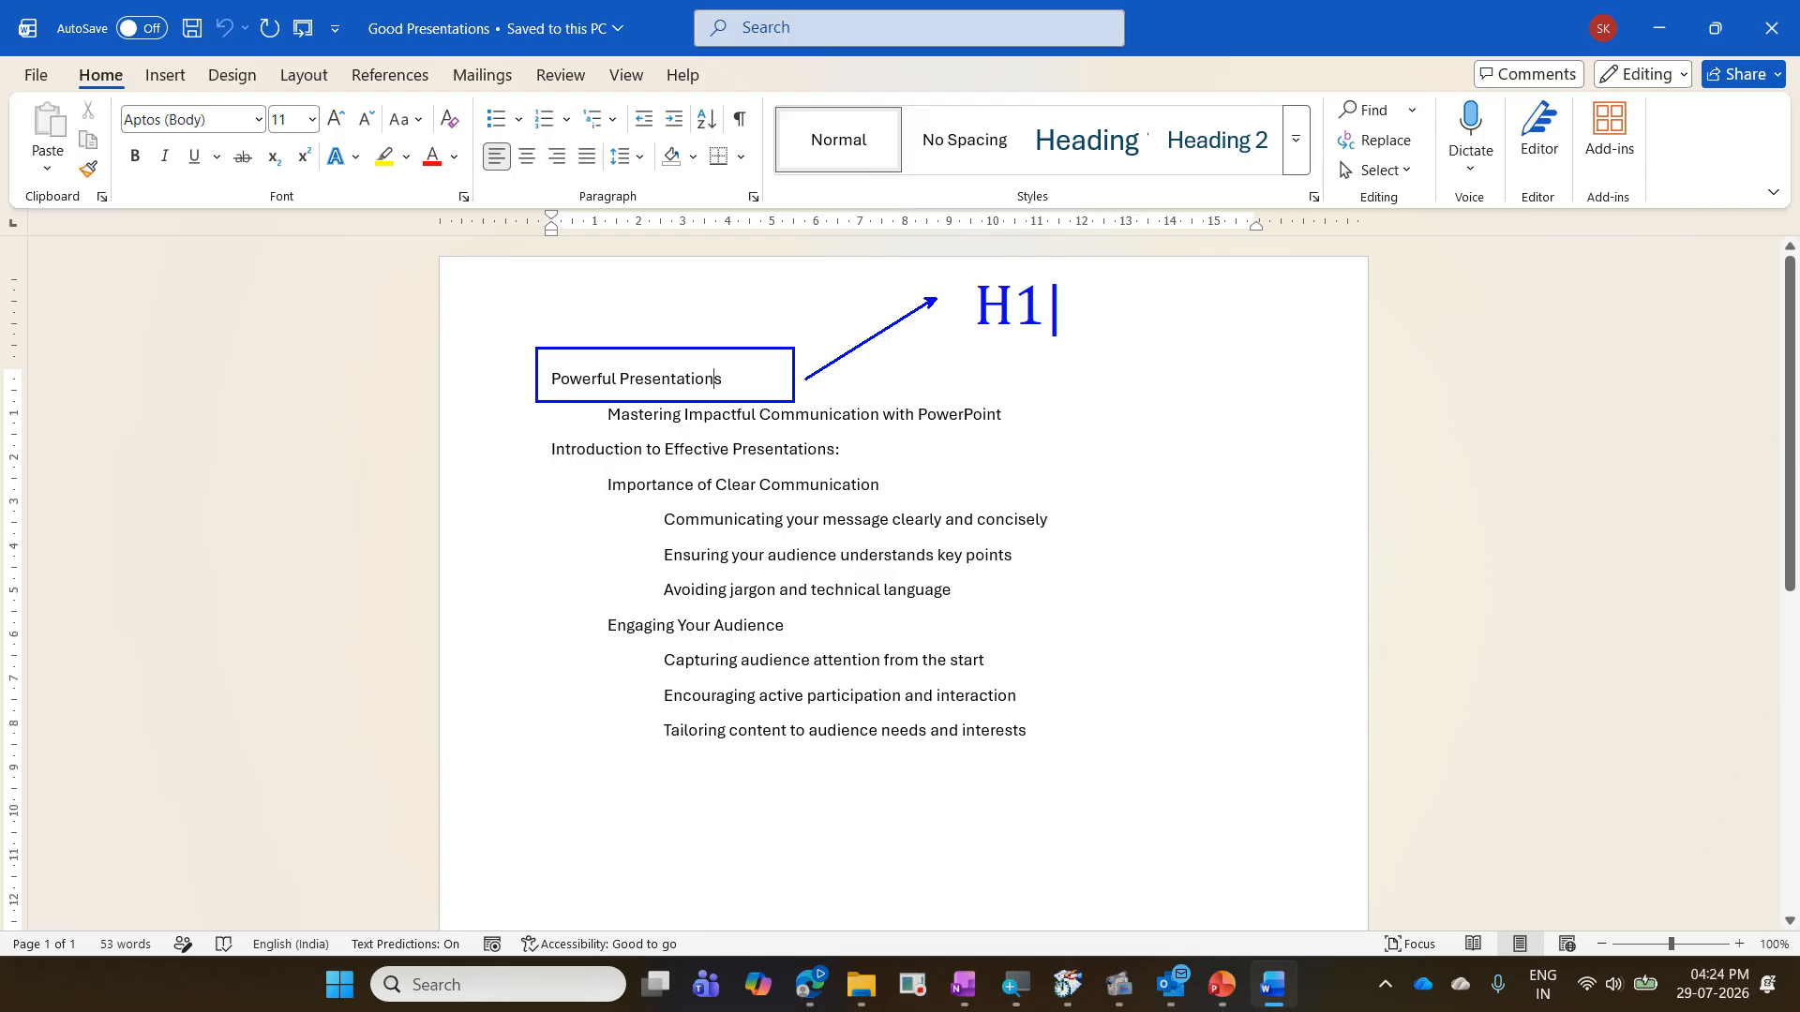
pyautogui.press('Escape')
pyautogui.moveTo(598, 407)
pyautogui.mouseDown()
pyautogui.moveTo(807, 436)
pyautogui.moveTo(1026, 434)
pyautogui.mouseUp()
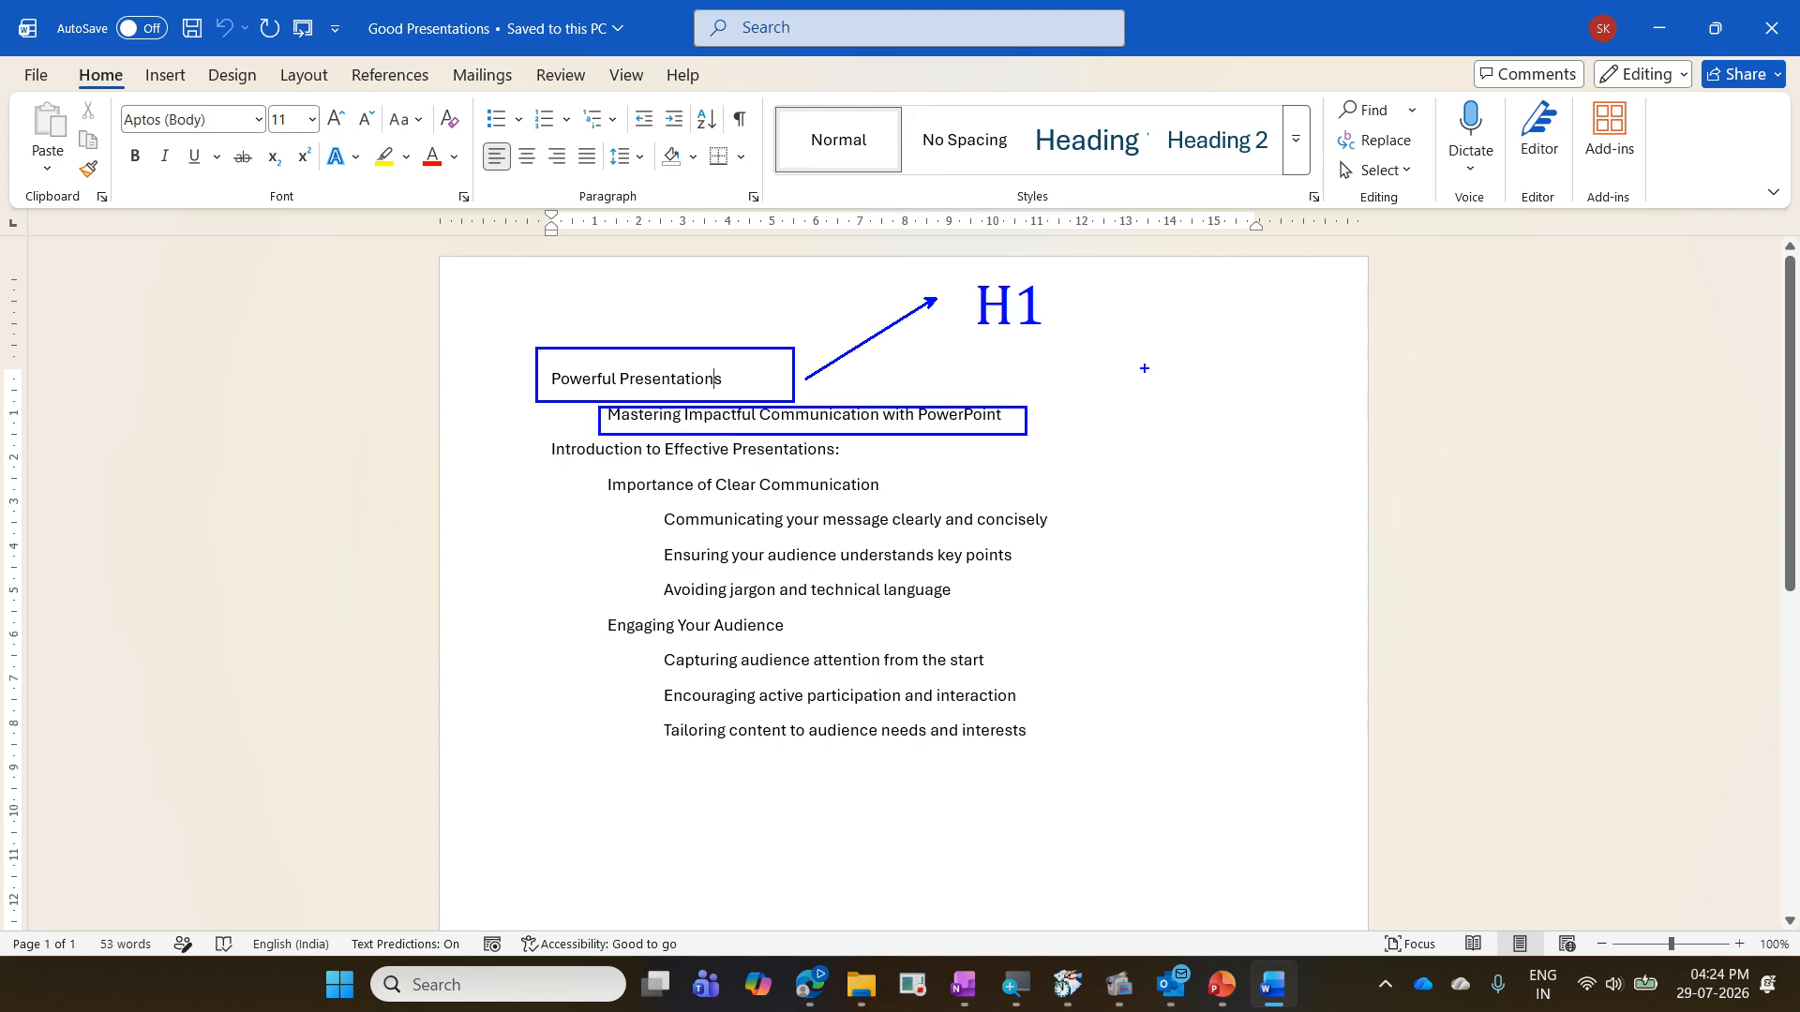
pyautogui.moveTo(1144, 368); pyautogui.dragTo(1030, 427)
pyautogui.write('tH')
pyautogui.write('2')
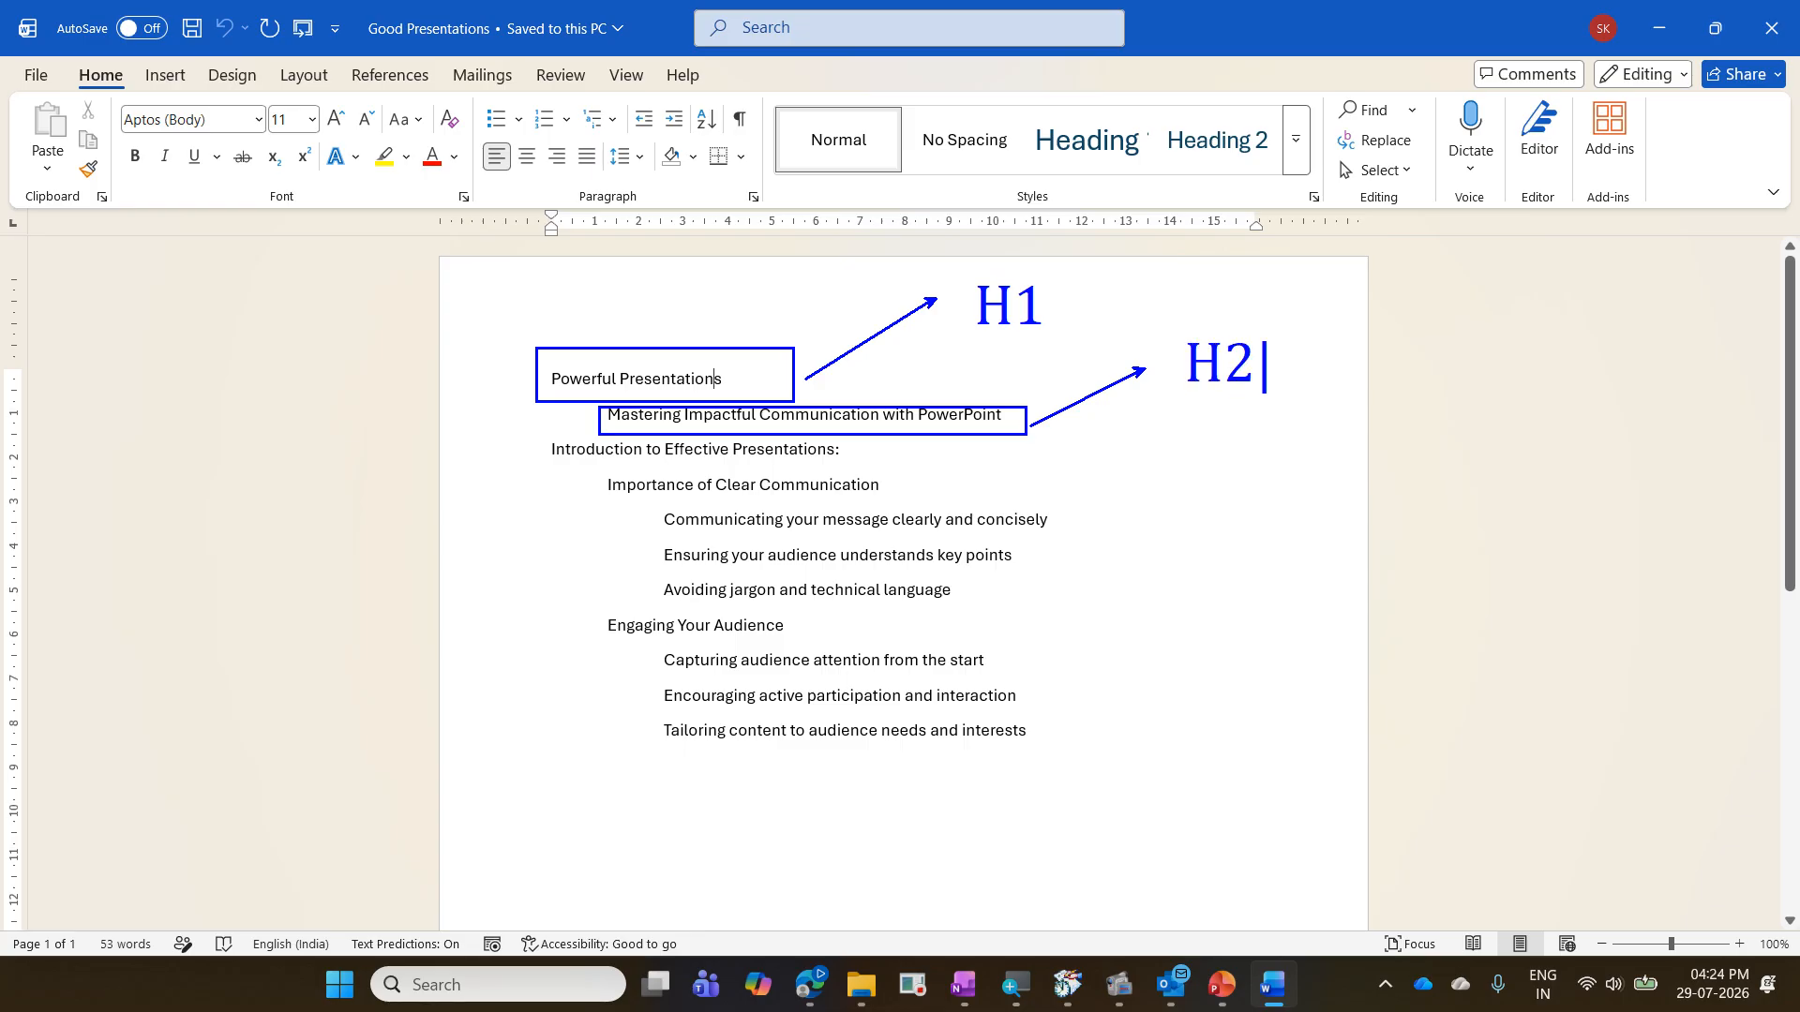
pyautogui.press('Escape')
pyautogui.moveTo(636, 514); pyautogui.dragTo(1019, 611)
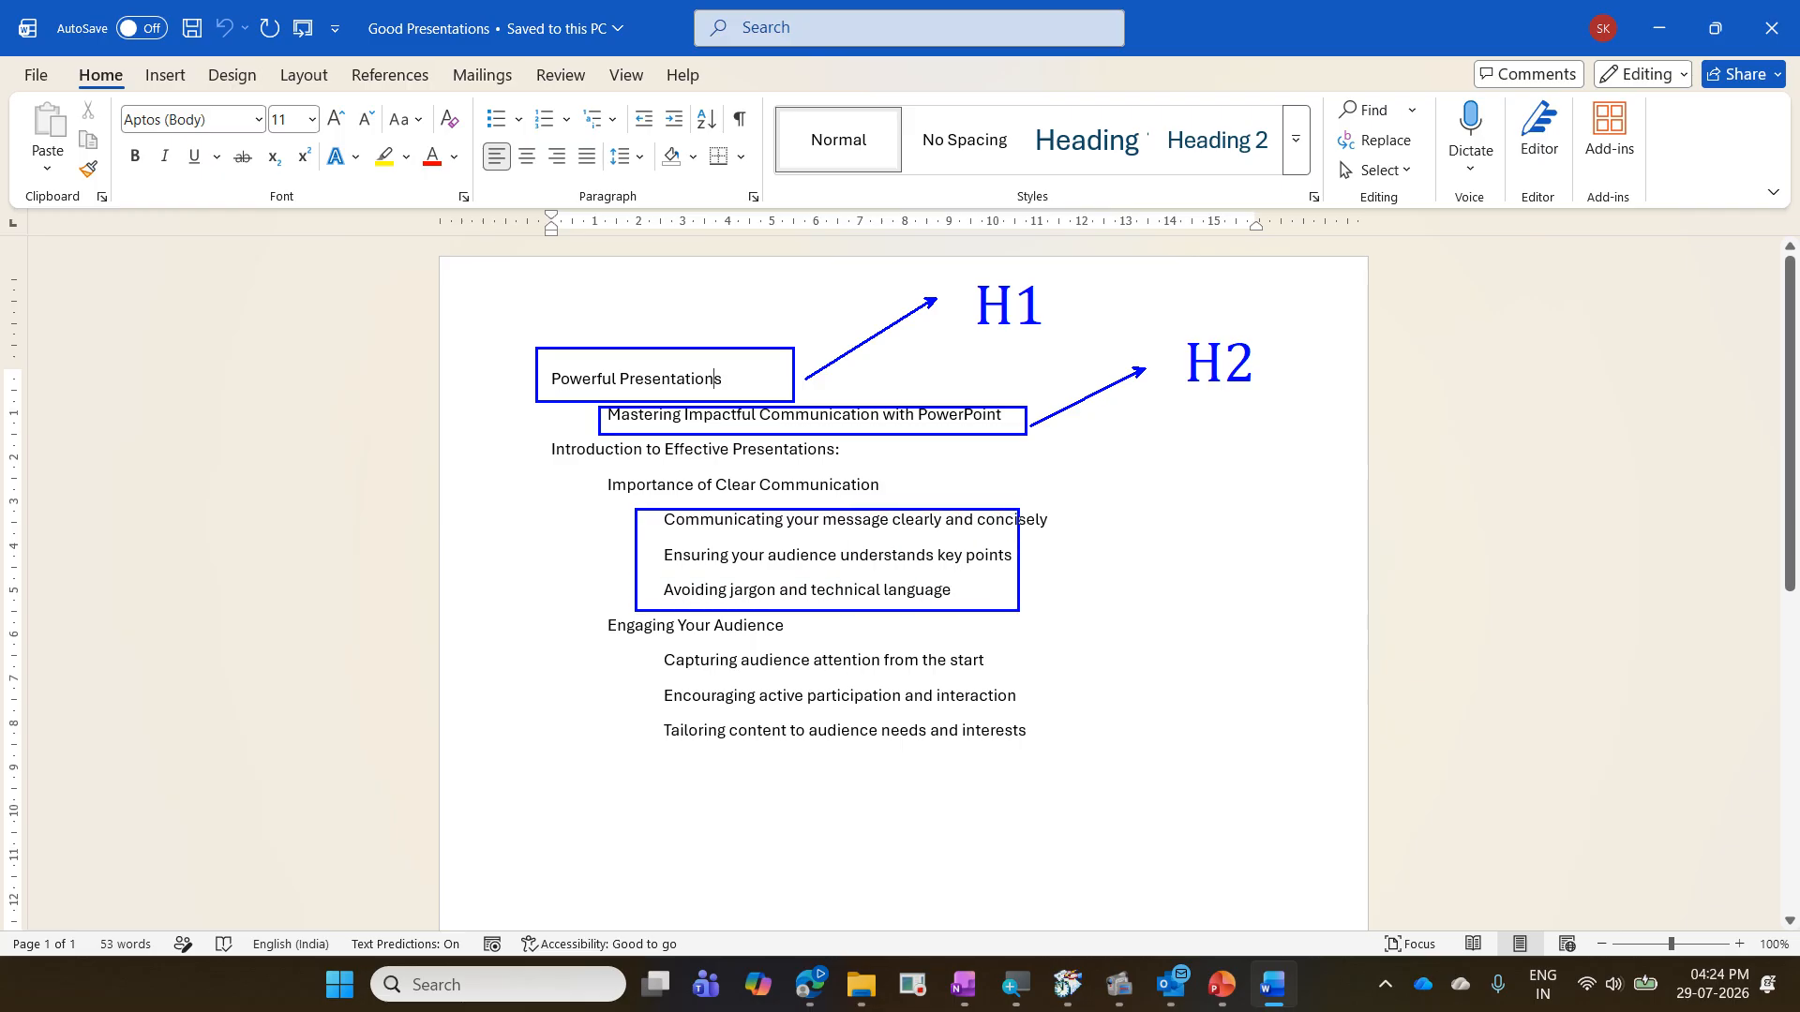
pyautogui.moveTo(1205, 570); pyautogui.dragTo(1030, 570)
pyautogui.write('tH3')
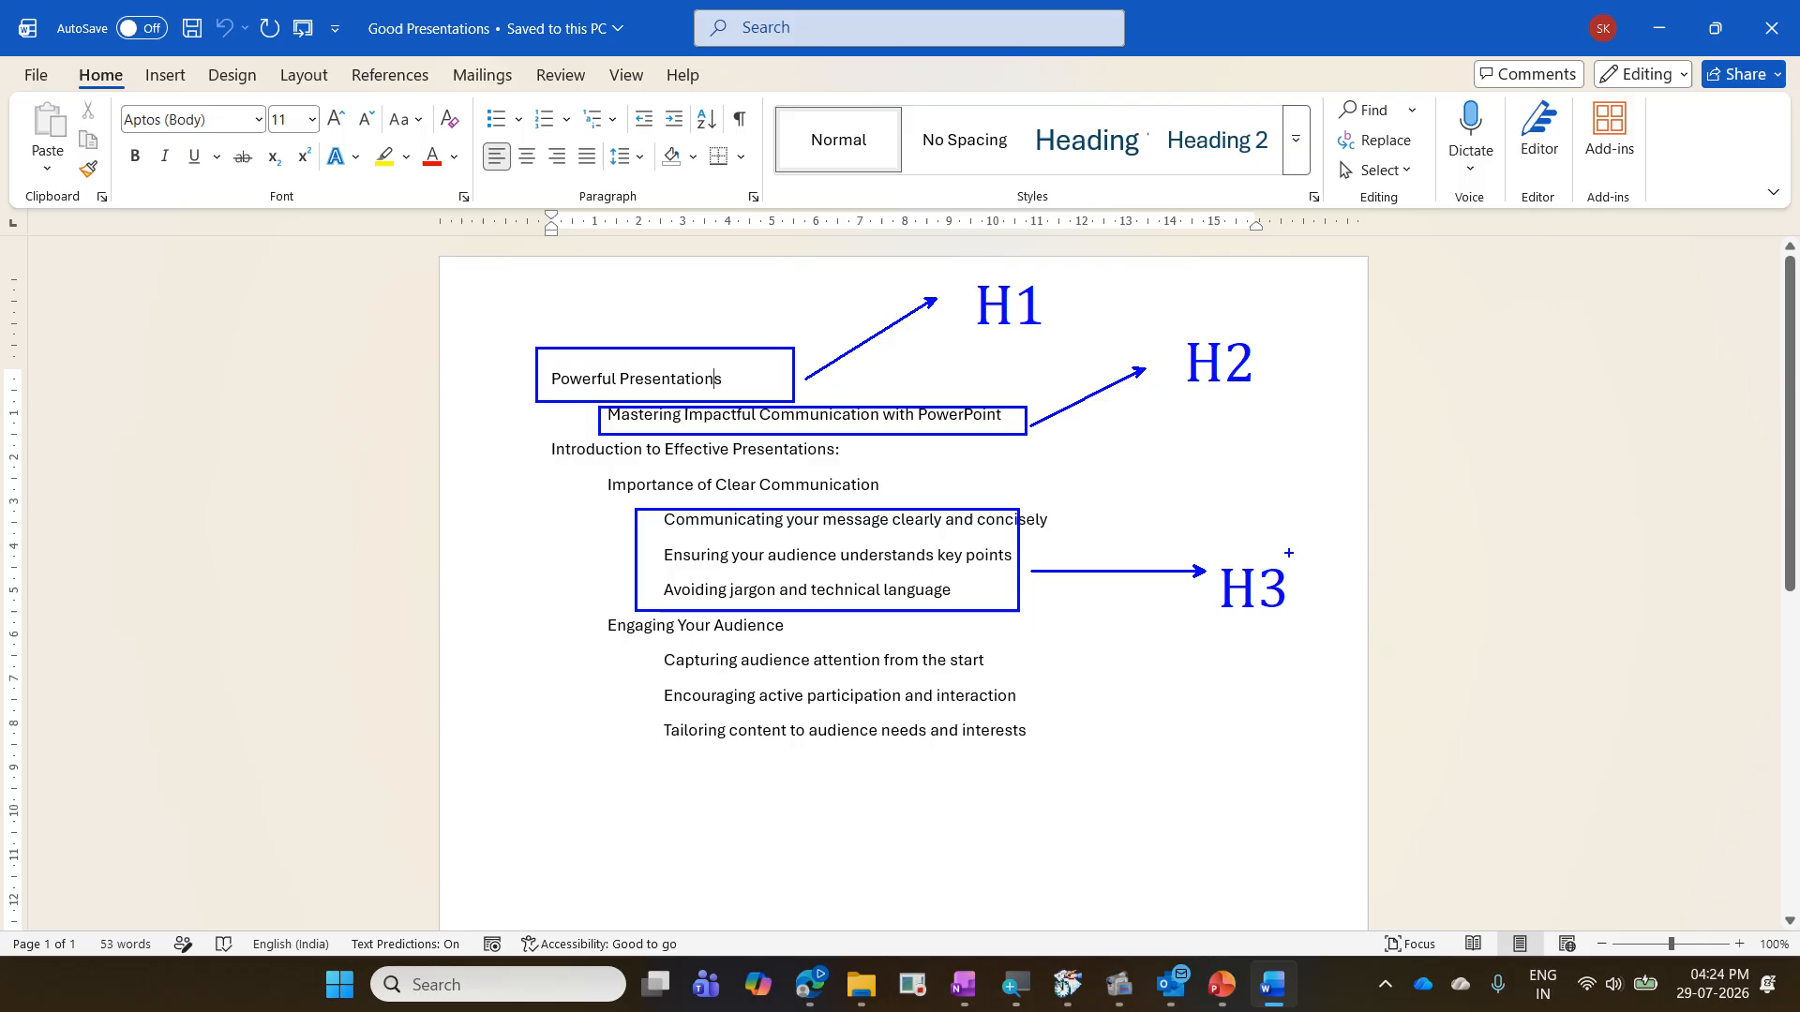
pyautogui.press('Escape')
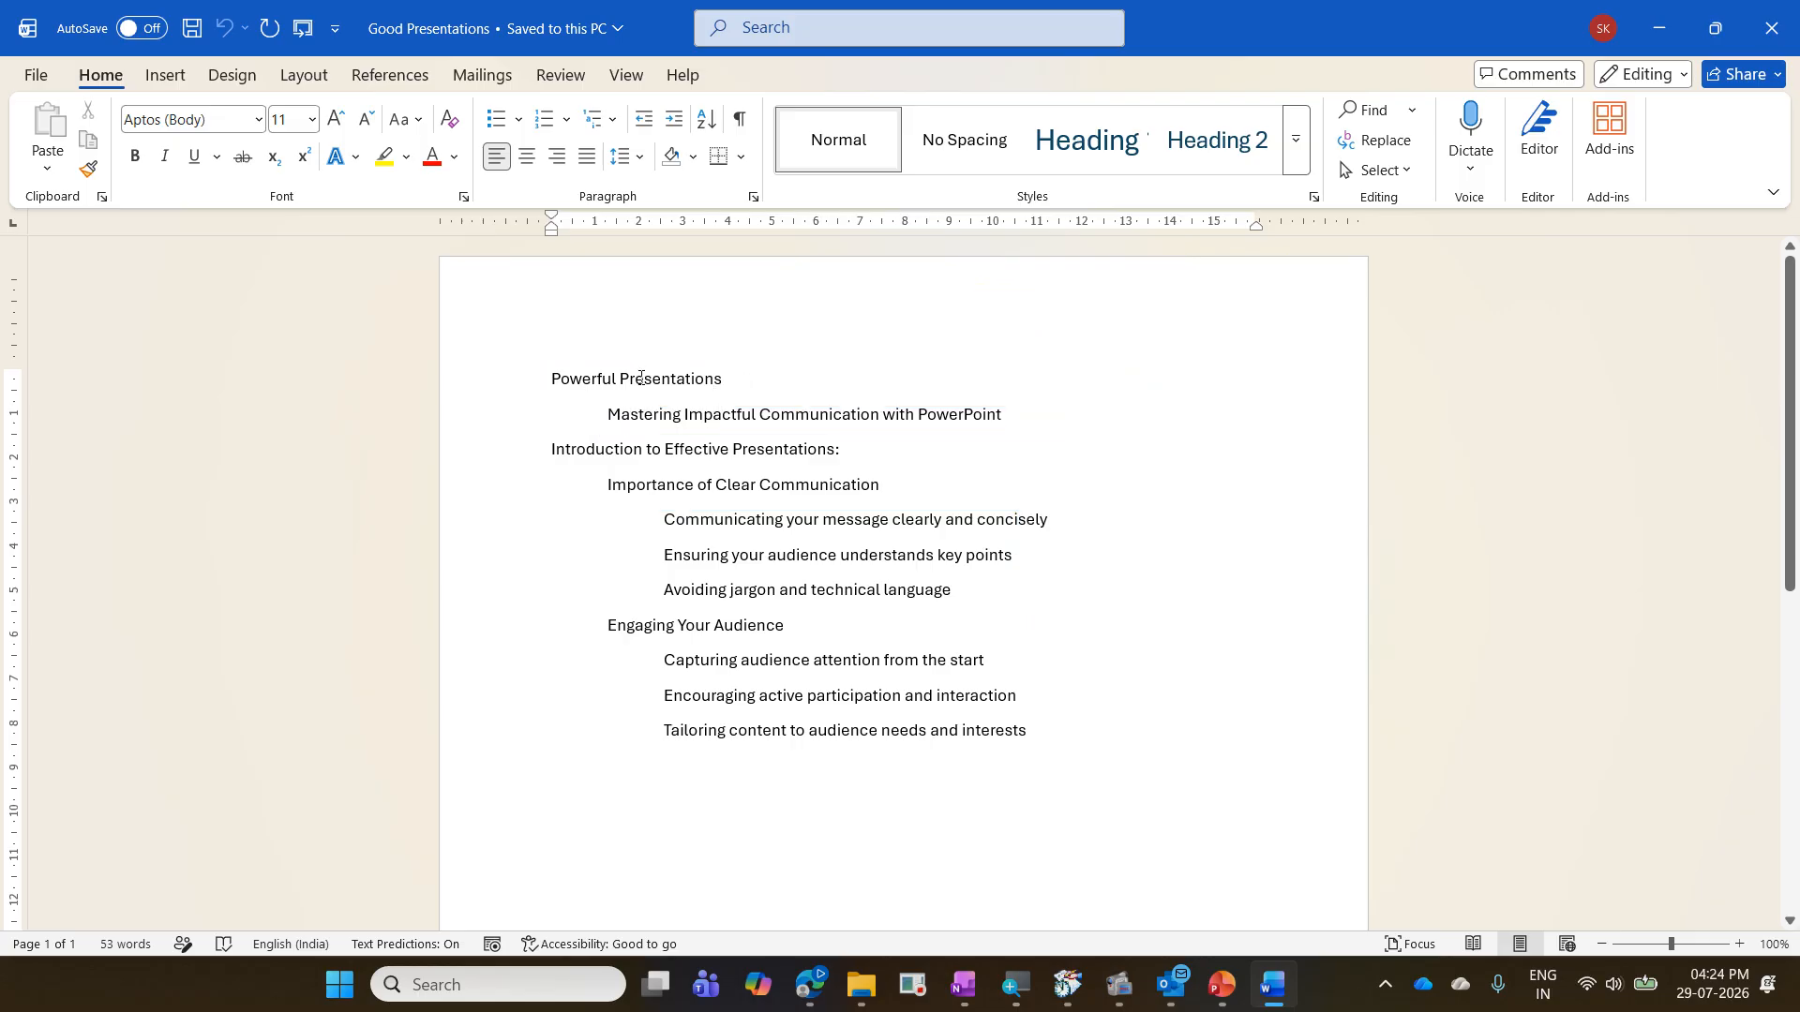
# - Look through the paragraph styles available in the expanded style gallery for the "Powerful Presentations" line
pyautogui.click(642, 377)
pyautogui.moveTo(75, 63); pyautogui.dragTo(140, 94)
pyautogui.moveTo(770, 94)
pyautogui.mouseDown()
pyautogui.moveTo(956, 180)
pyautogui.moveTo(1350, 199)
pyautogui.mouseUp()
pyautogui.moveTo(1068, 98); pyautogui.dragTo(1125, 48)
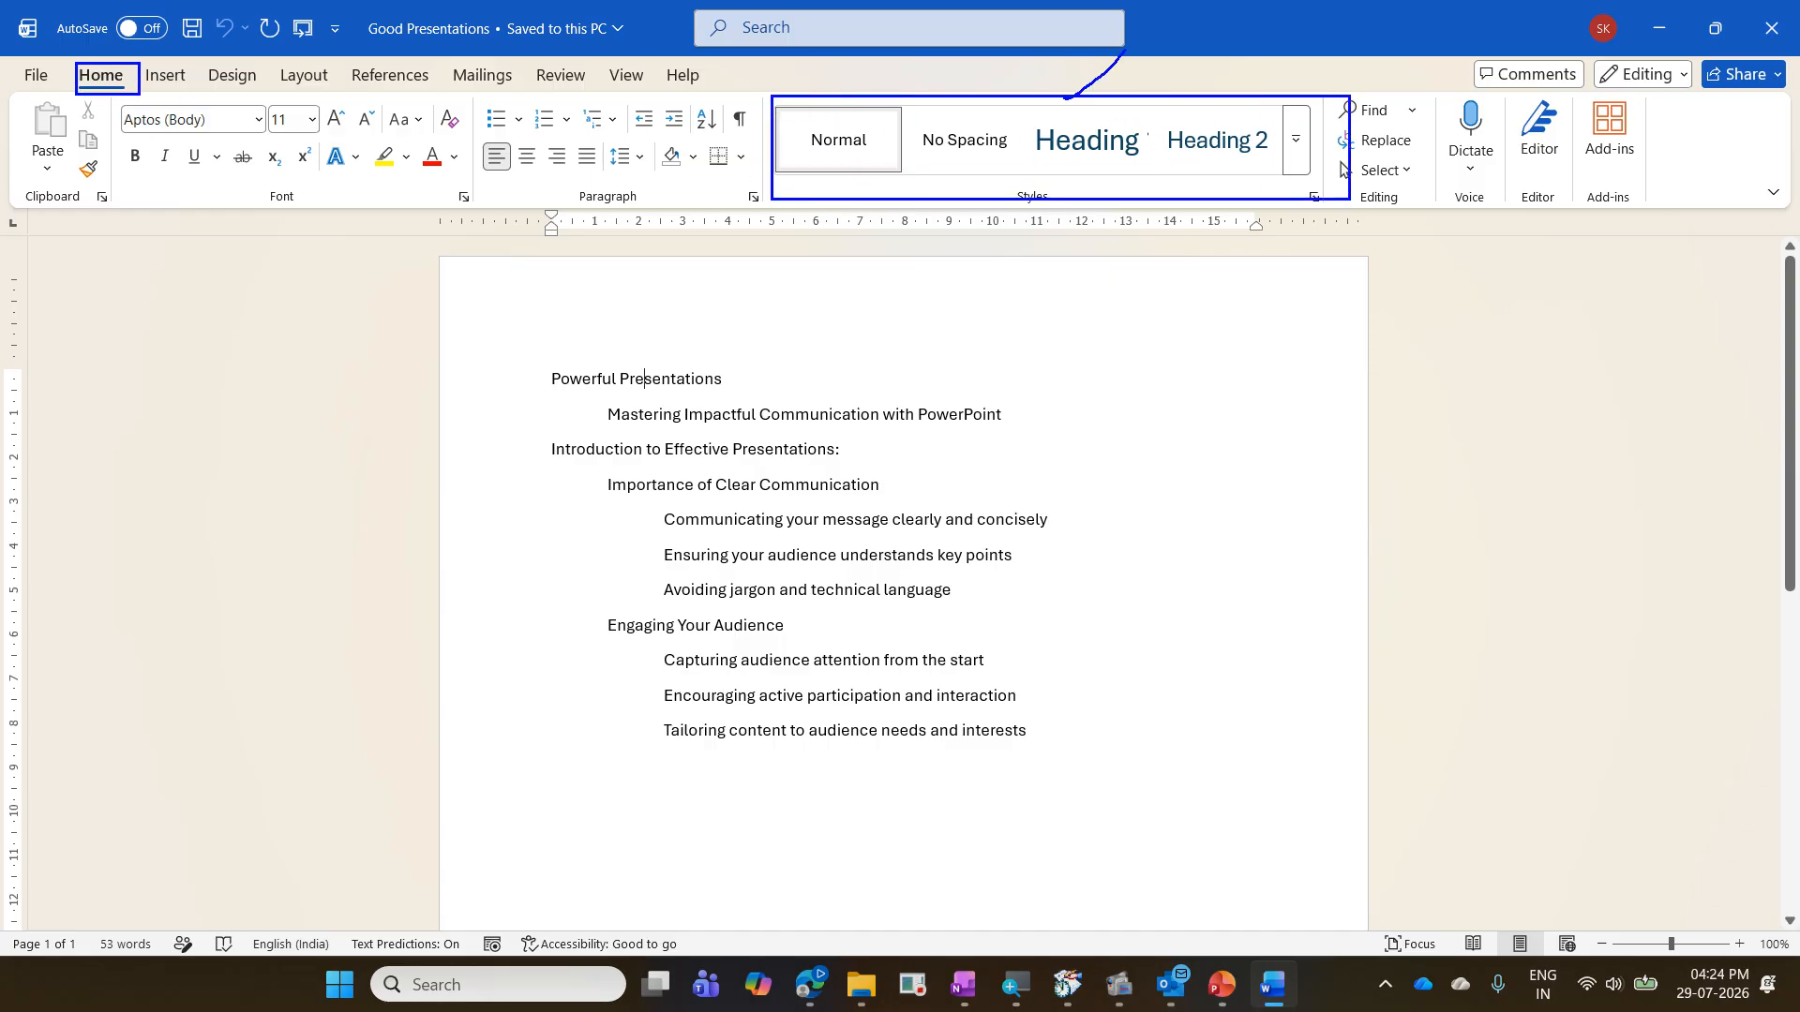
pyautogui.moveTo(1196, 100); pyautogui.dragTo(1284, 54)
pyautogui.moveTo(1299, 168); pyautogui.dragTo(1339, 120)
pyautogui.press('Escape')
pyautogui.click(1295, 165)
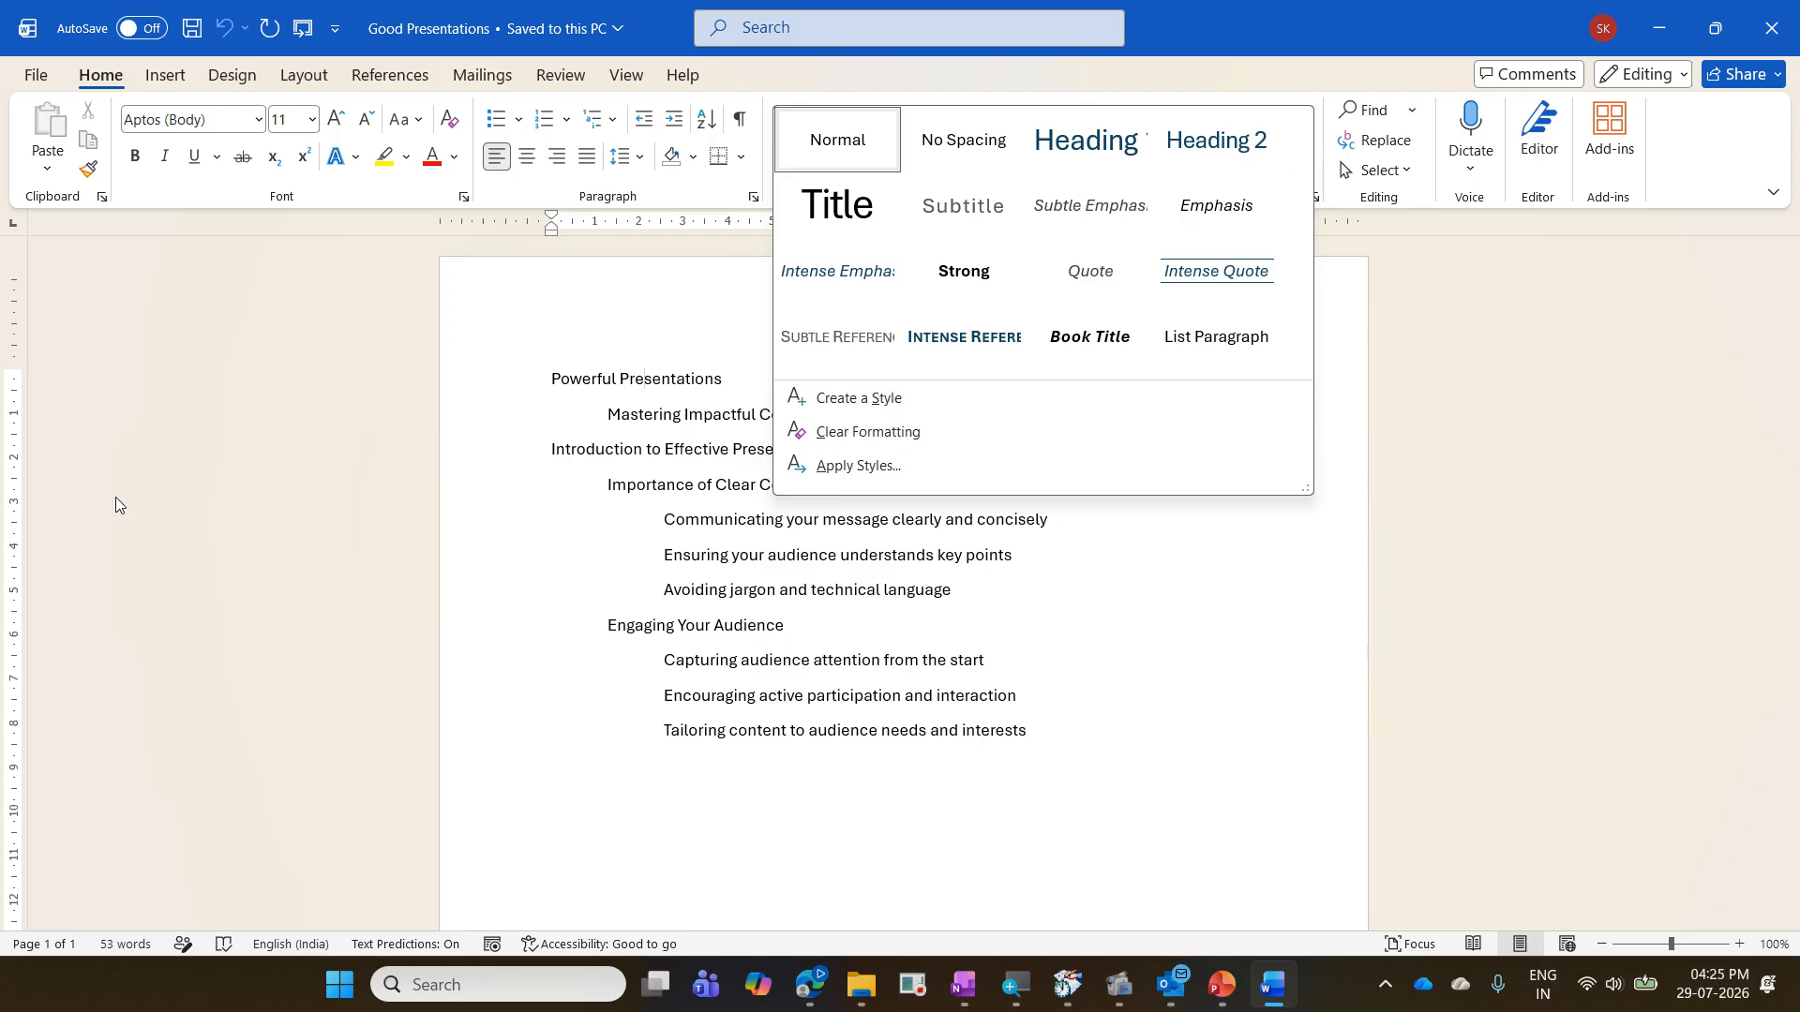
pyautogui.click(414, 588)
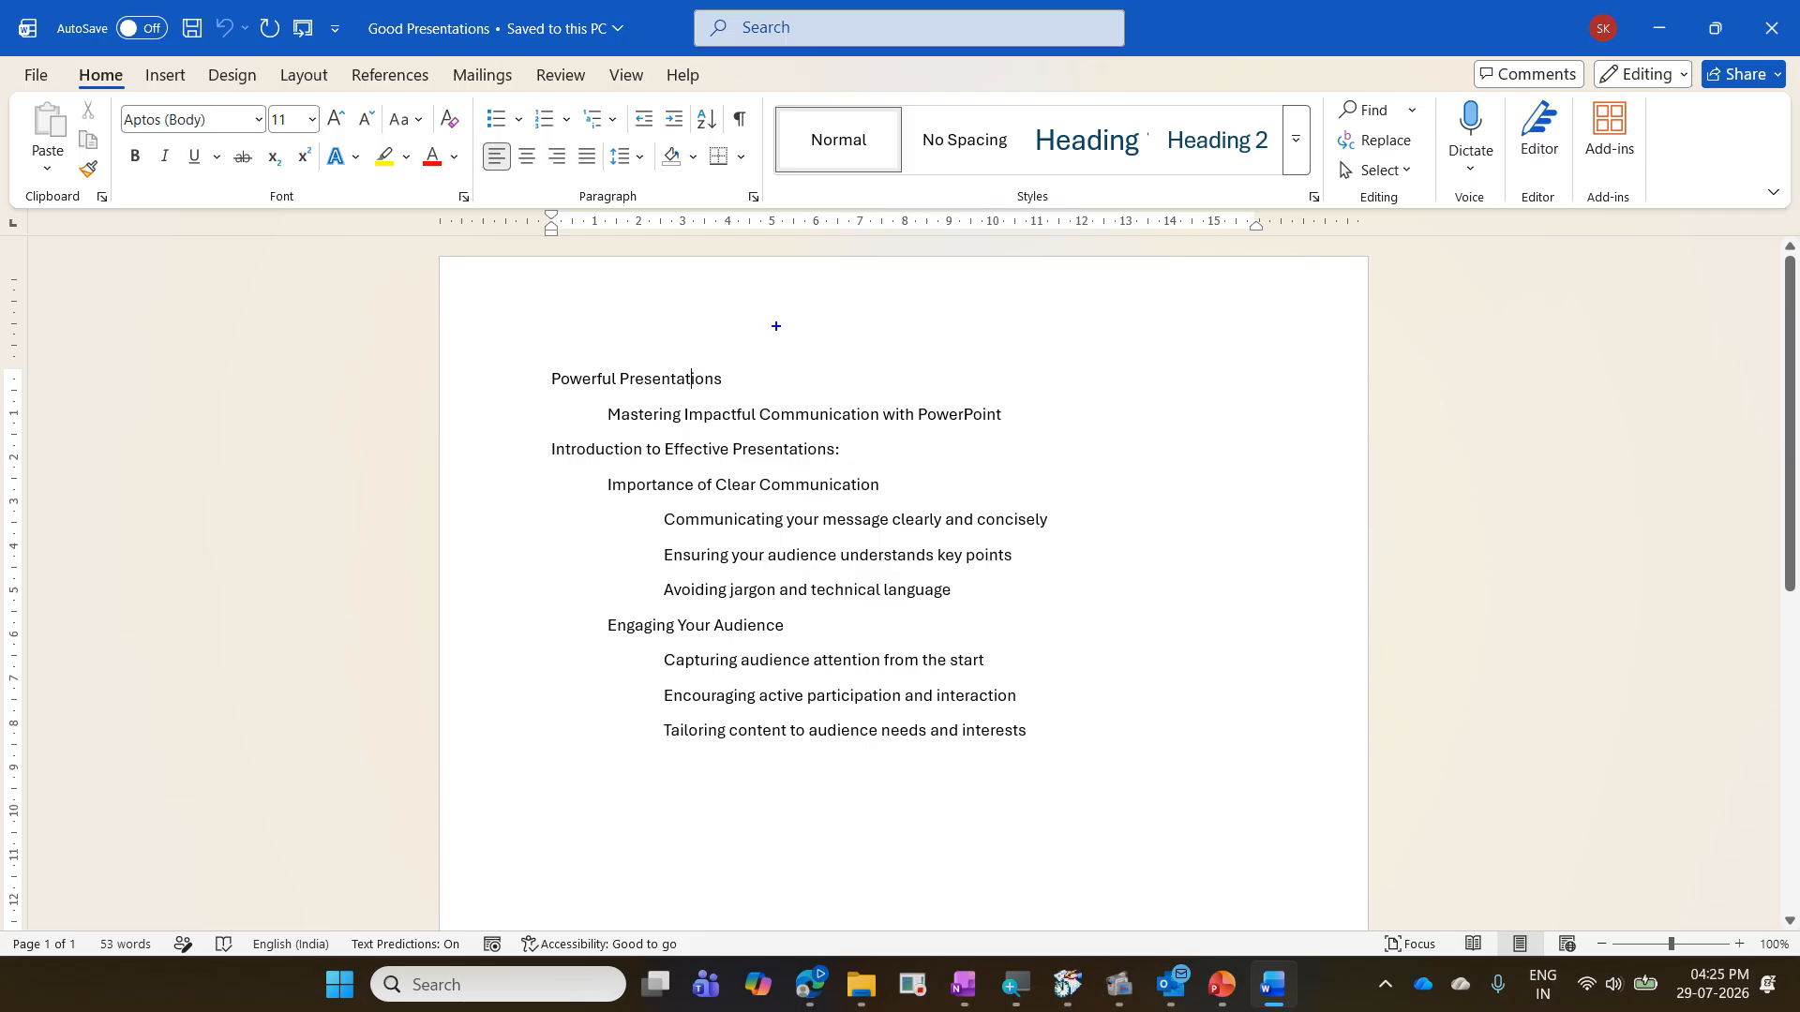
pyautogui.write('tCtr')
pyautogui.write('l Alr')
pyautogui.press('BackSpace')
pyautogui.write('t')
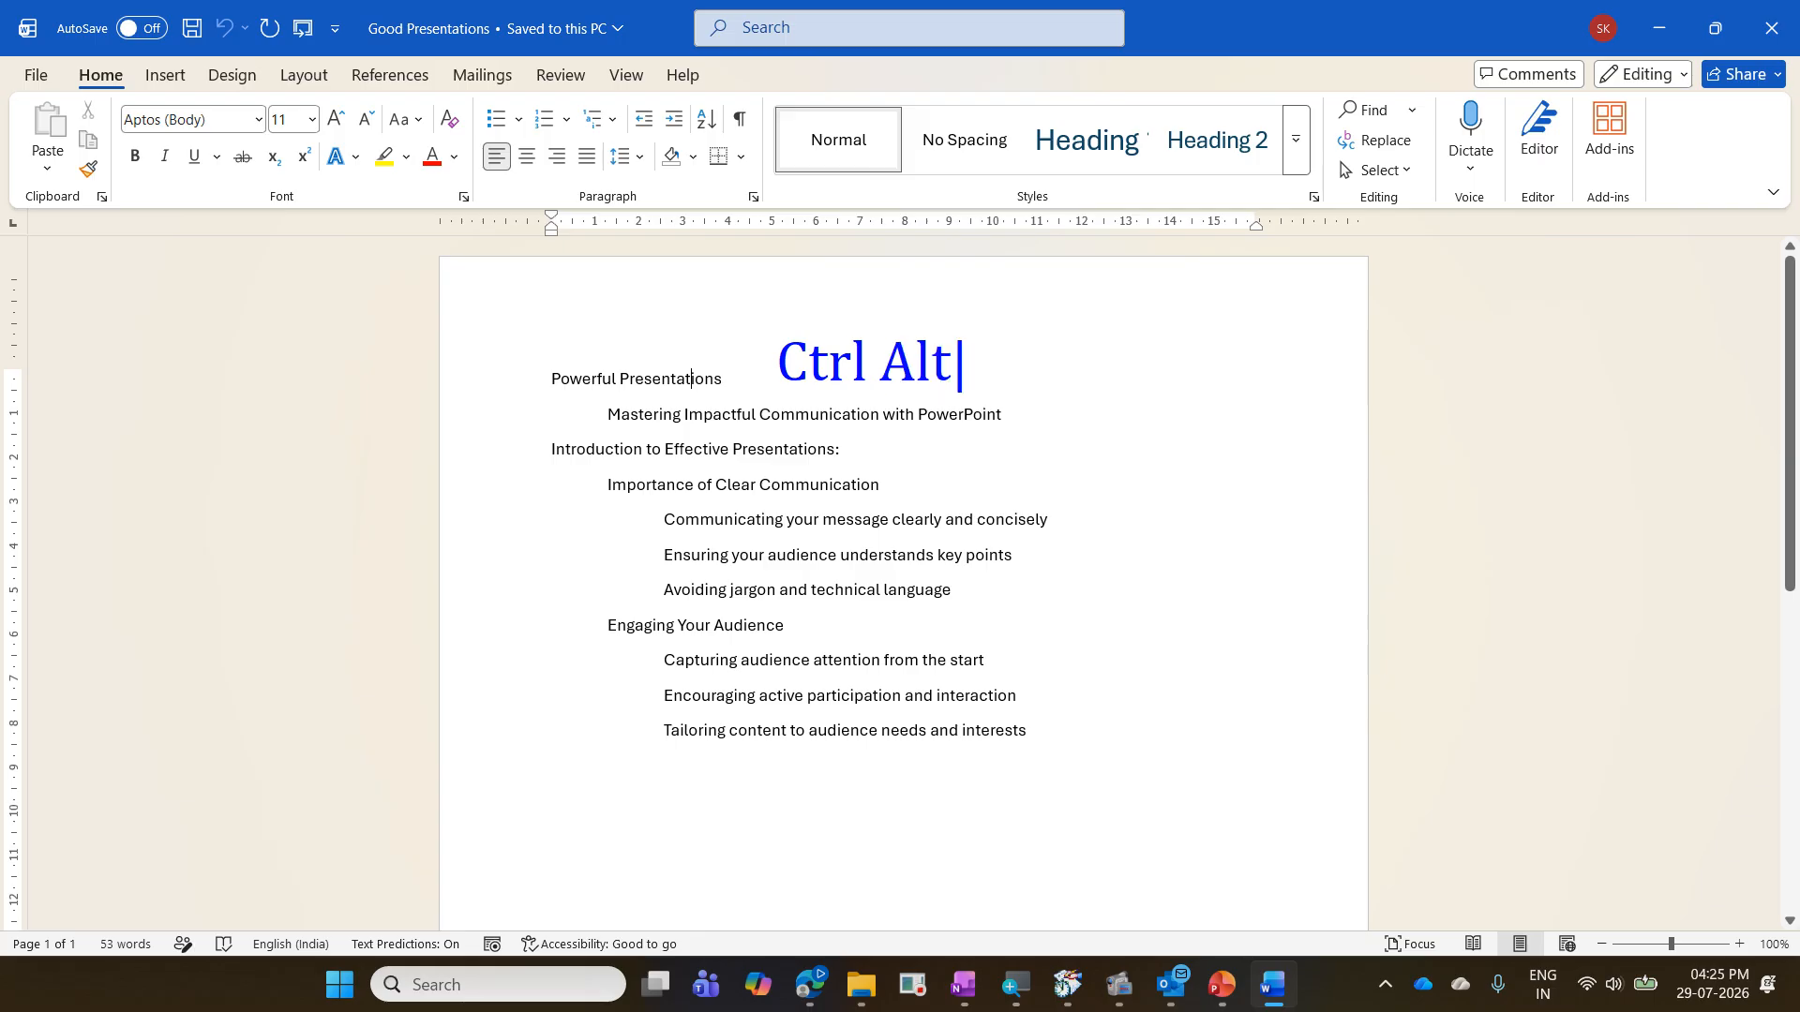
pyautogui.write(' 1 - Heading 1')
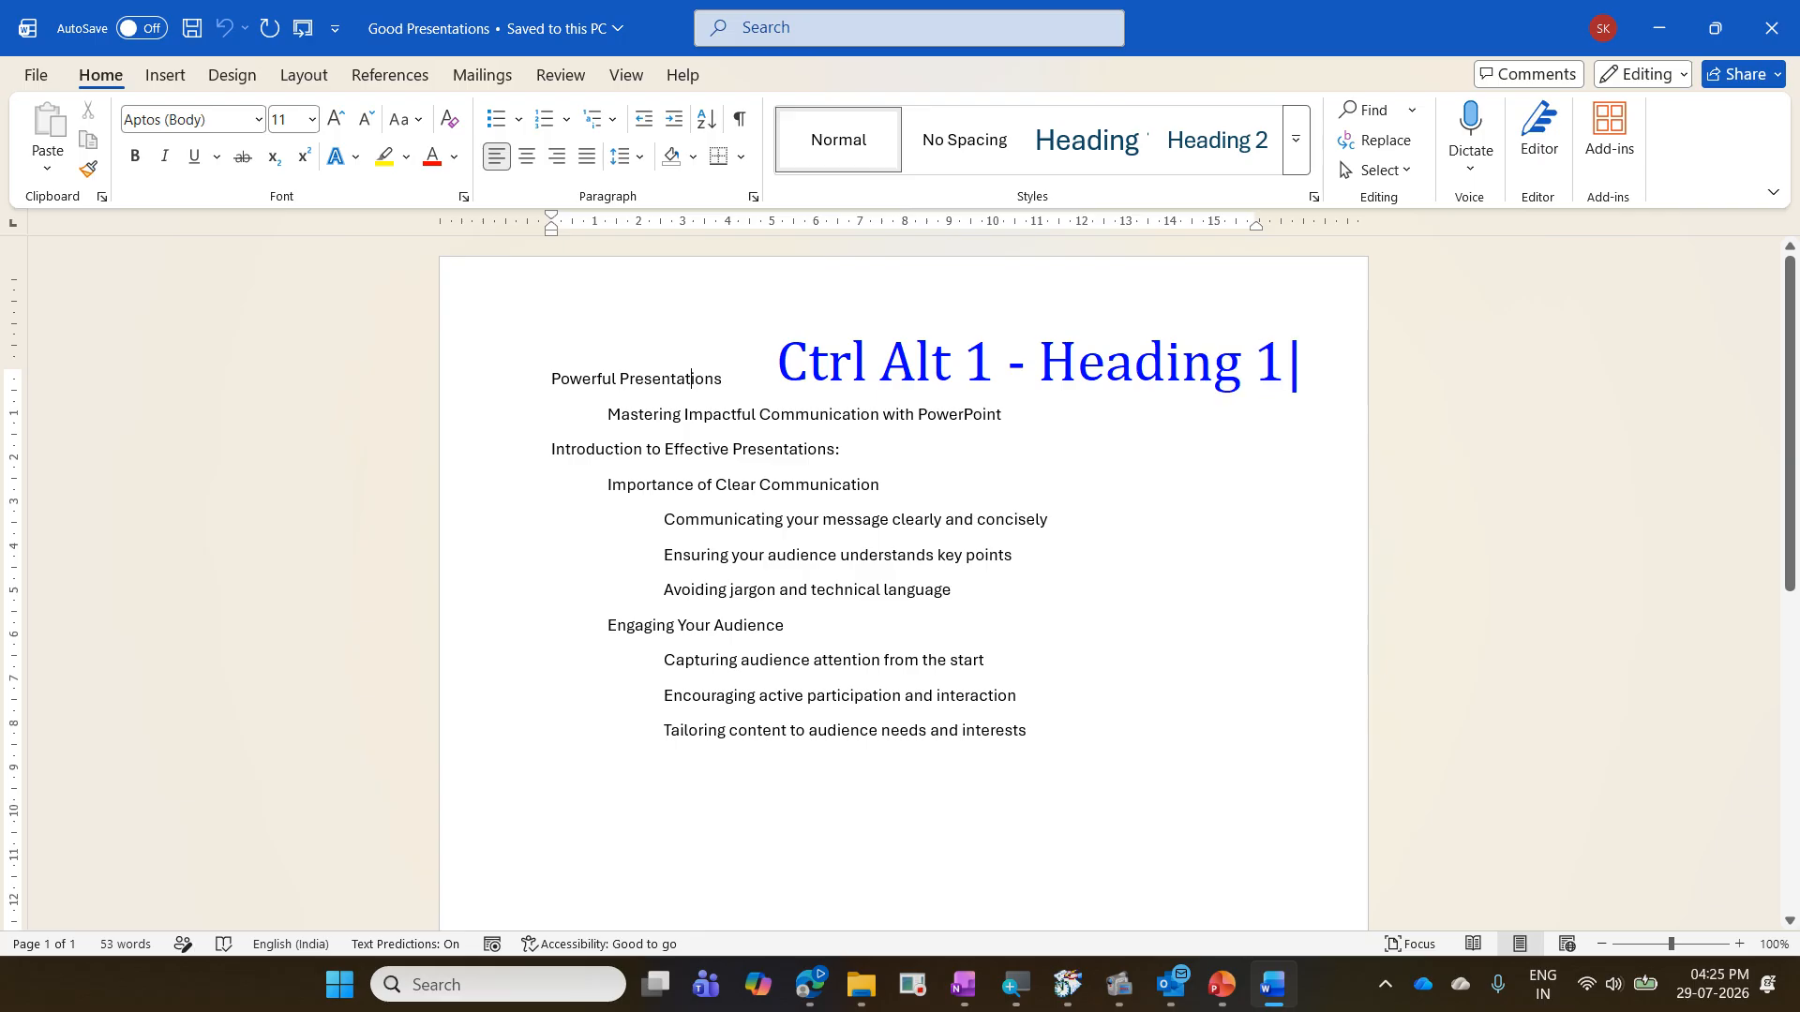
pyautogui.press('Escape')
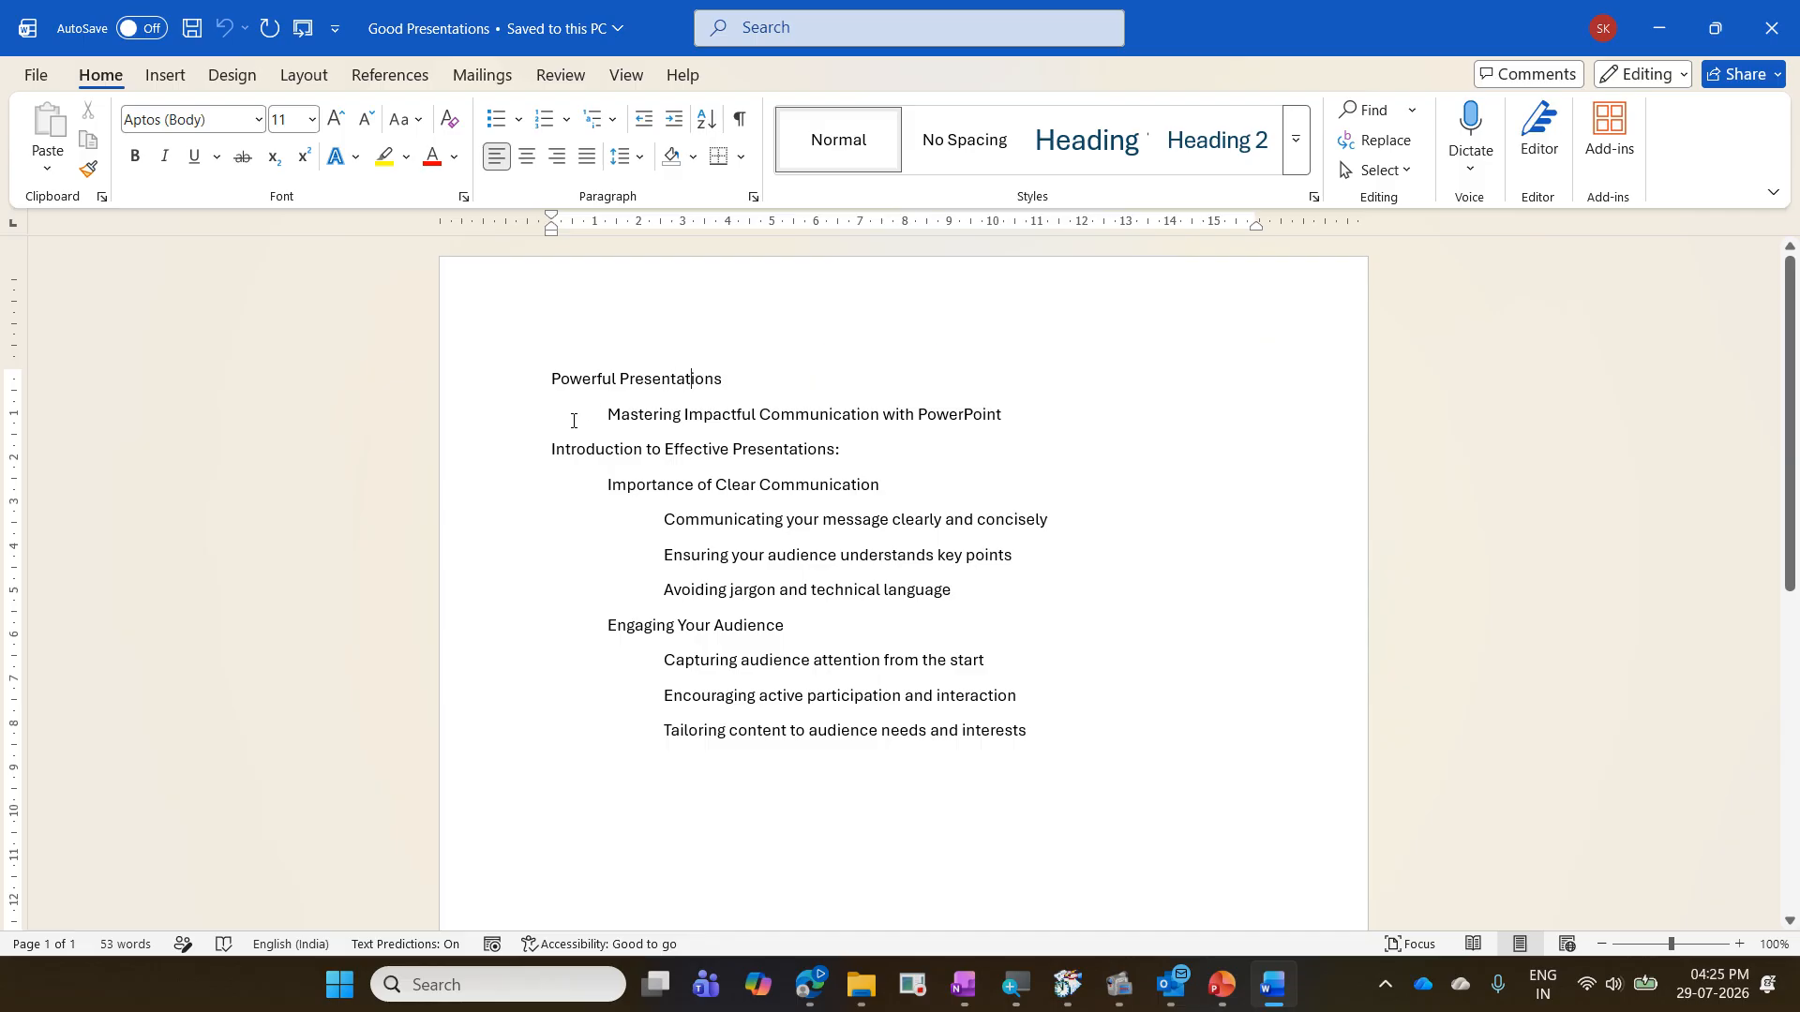
# - Apply Heading 1 to "Powerful Presentations" and Heading 2 to the "Mastering Impactful Communication with PowerPoint" line
pyautogui.click(646, 377)
pyautogui.click(599, 379)
pyautogui.hotkey('ctrl', 'alt', '1')
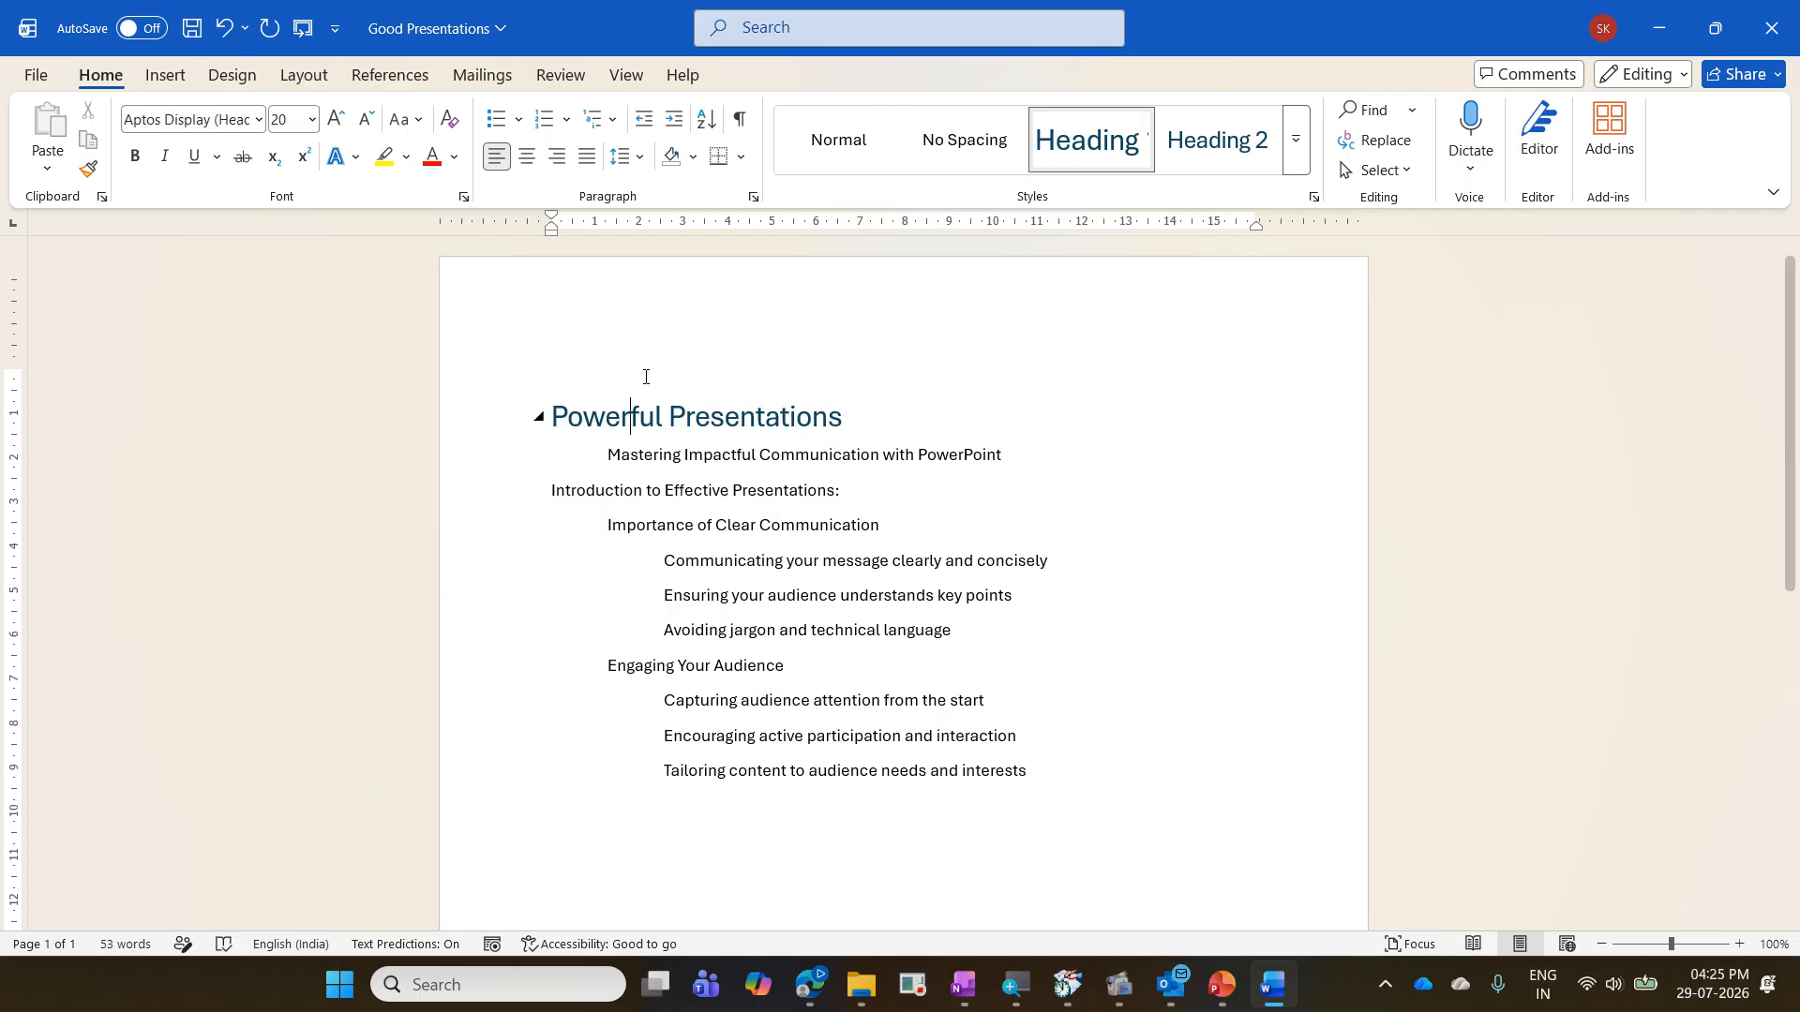
pyautogui.click(692, 454)
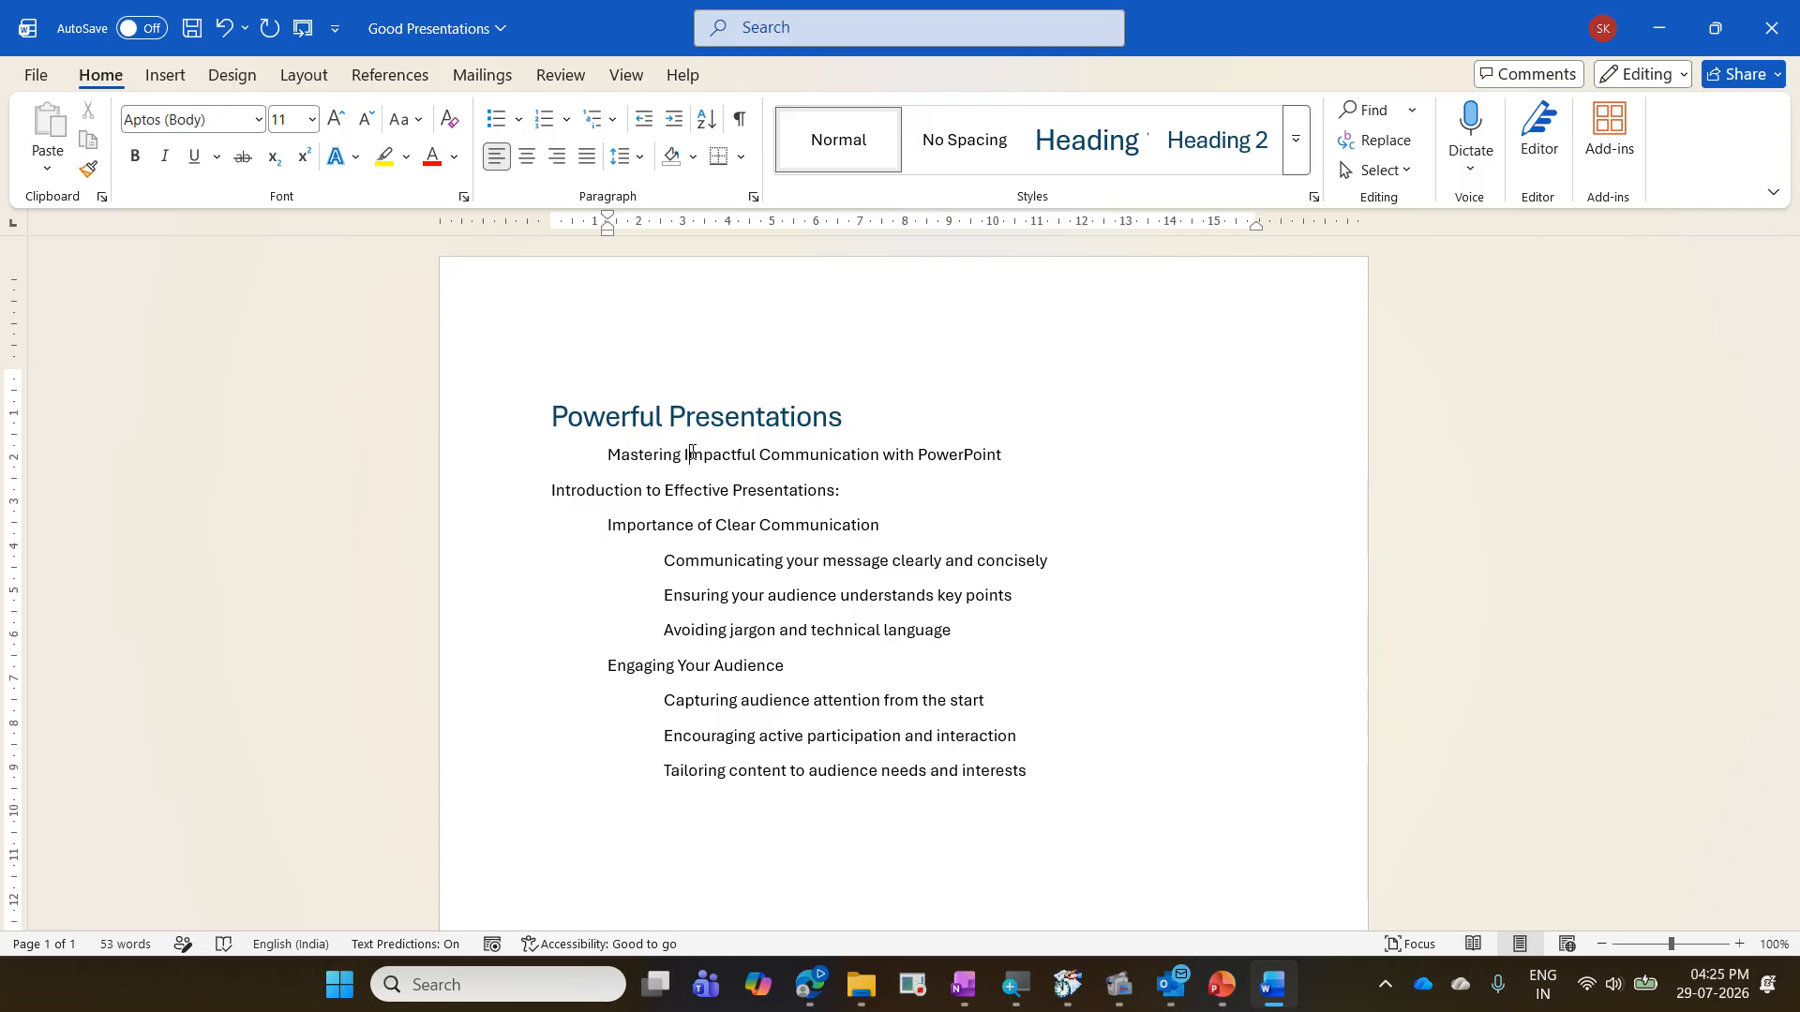
pyautogui.hotkey('ctrl', 'alt', '2')
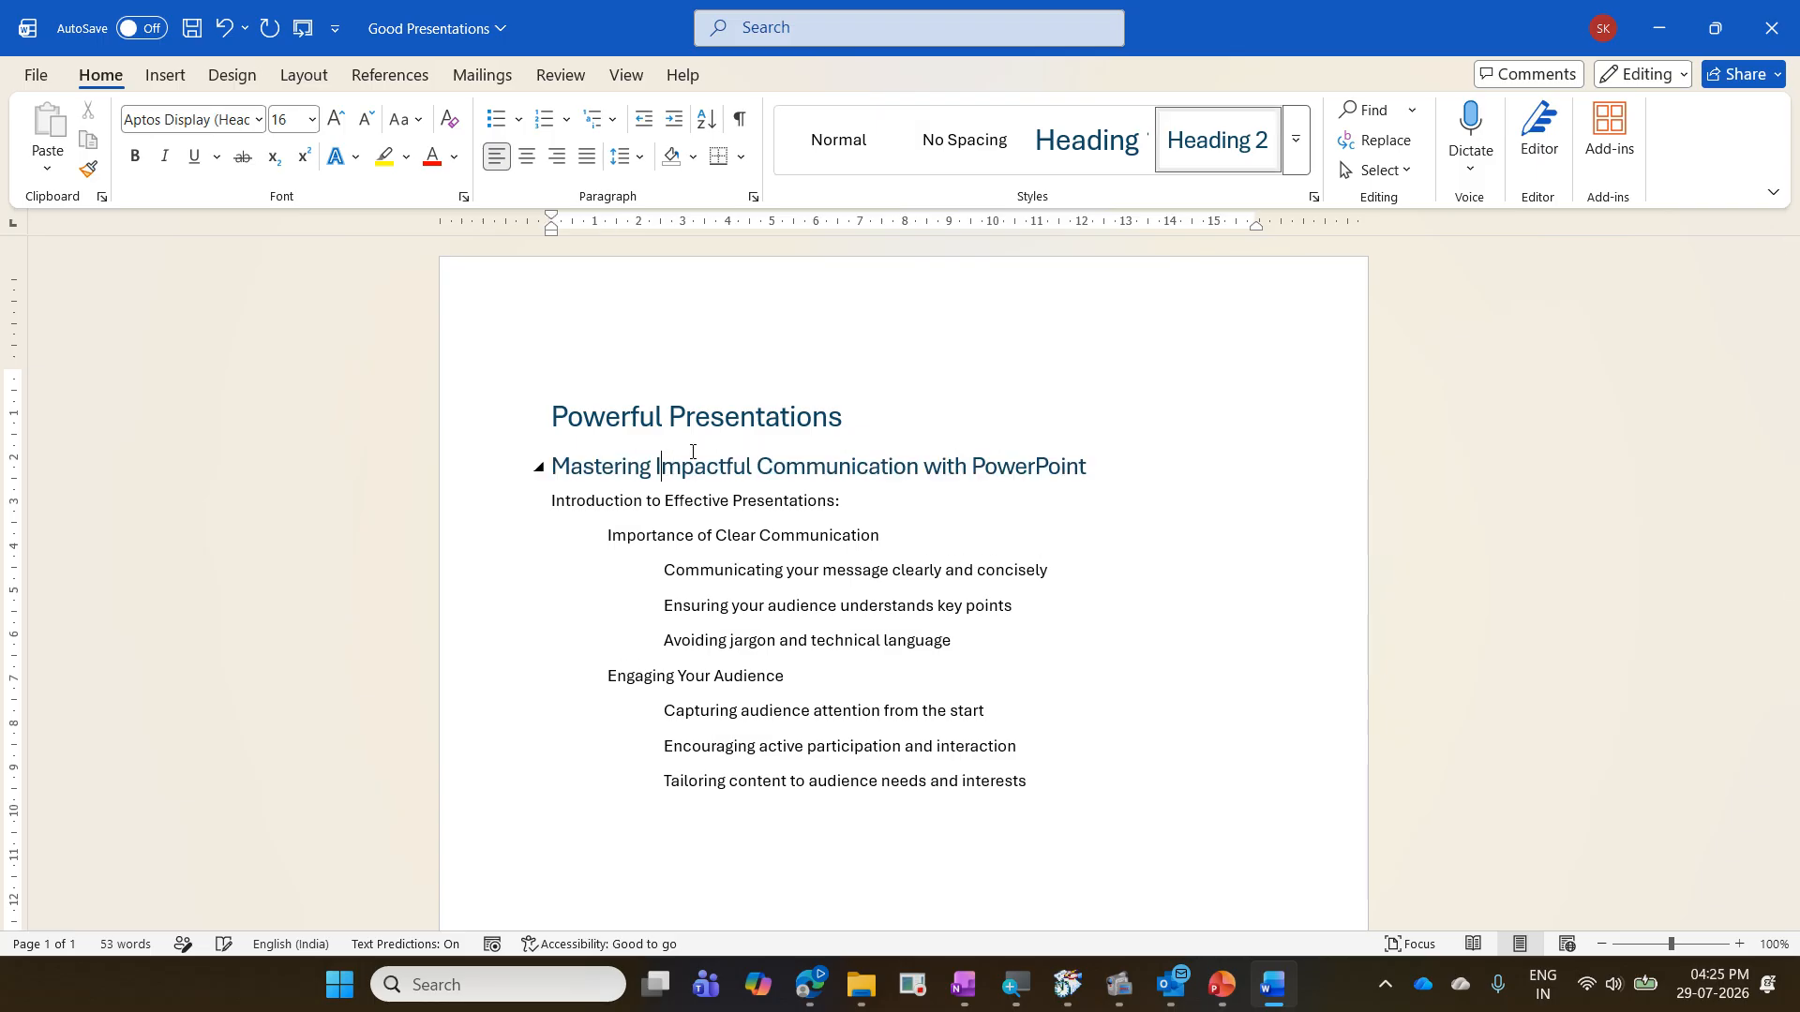
# - Apply Heading 1 to "Introduction to Effective Presentations:" and Heading 2 to "Importance of Clear Communication"
pyautogui.click(685, 502)
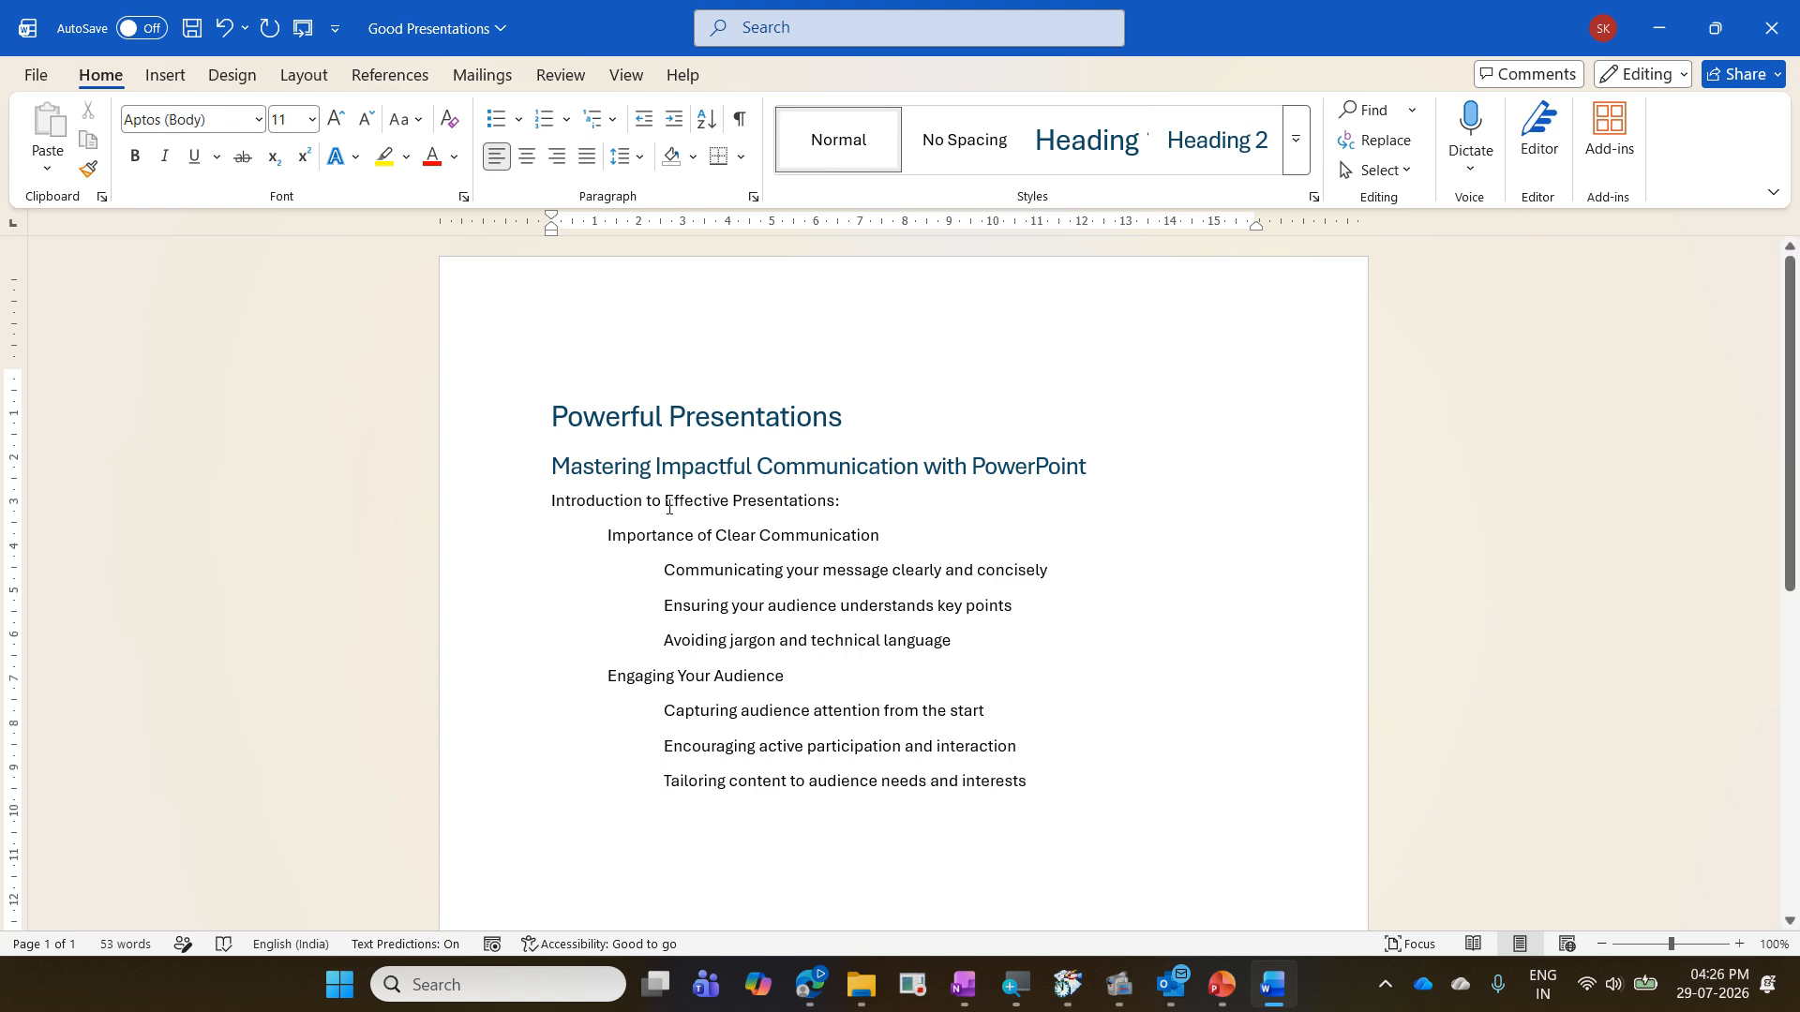
pyautogui.hotkey('ctrl', 'alt', '1')
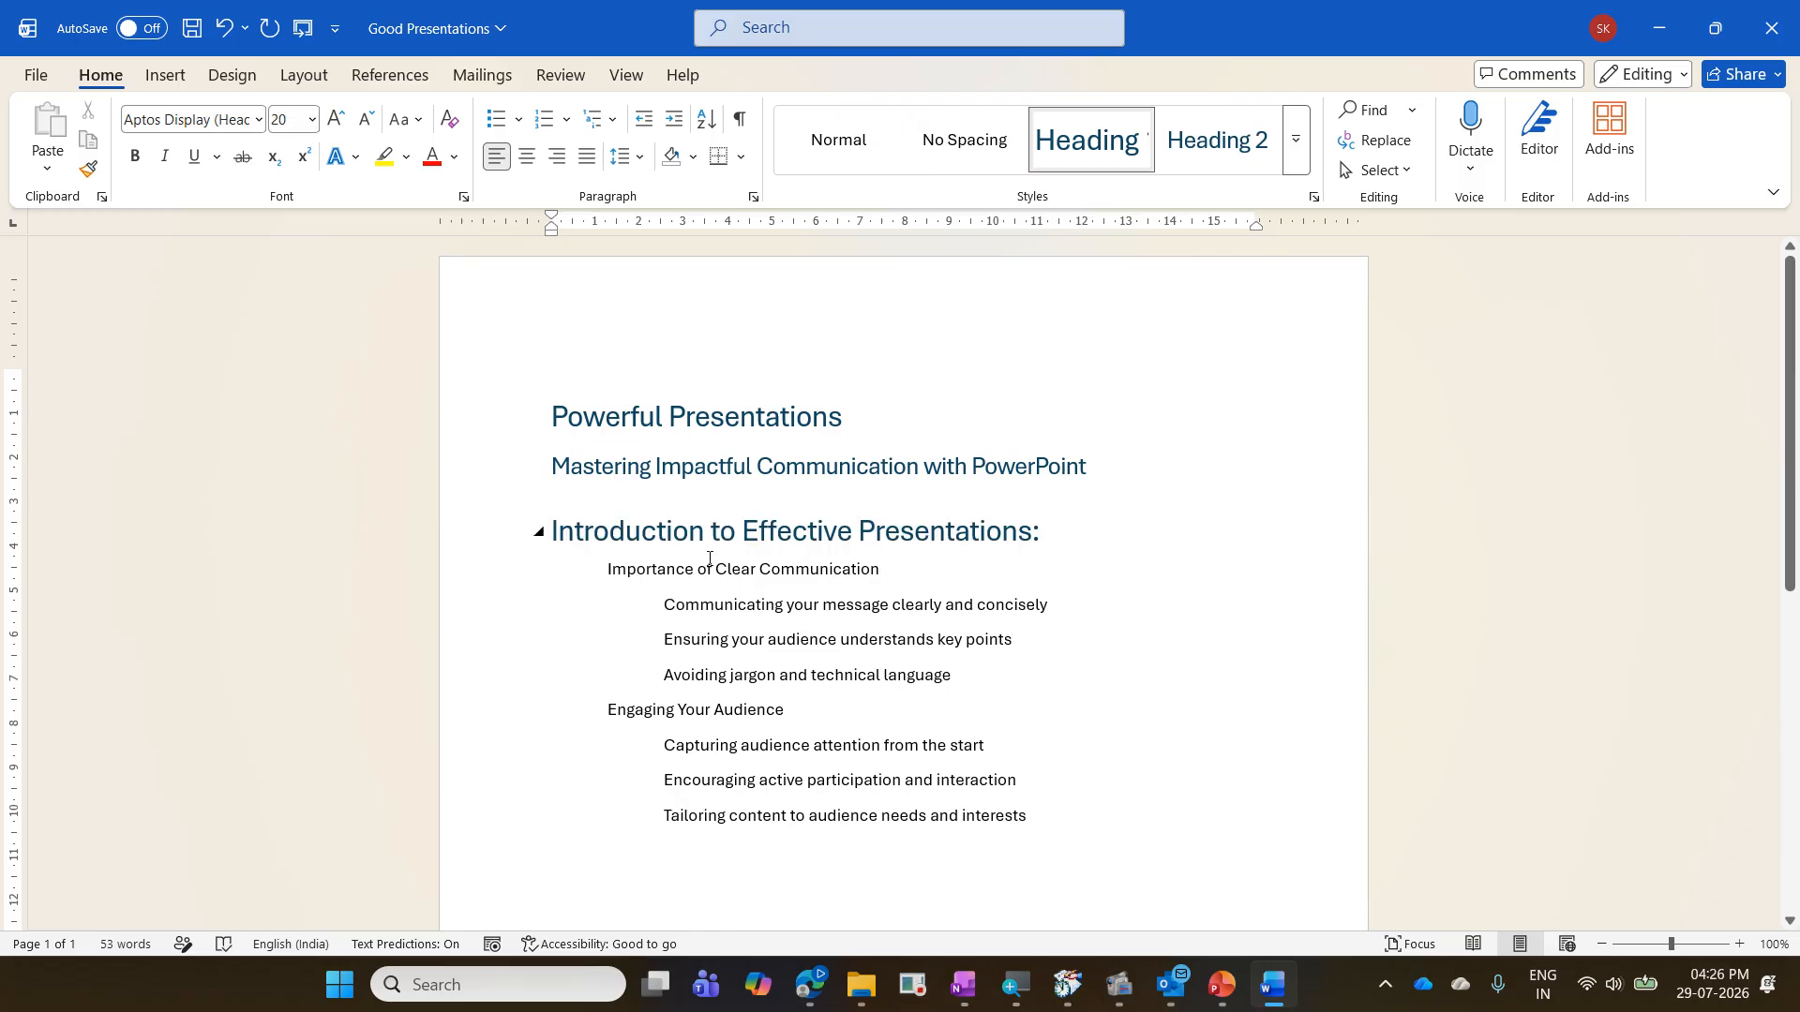
pyautogui.click(710, 567)
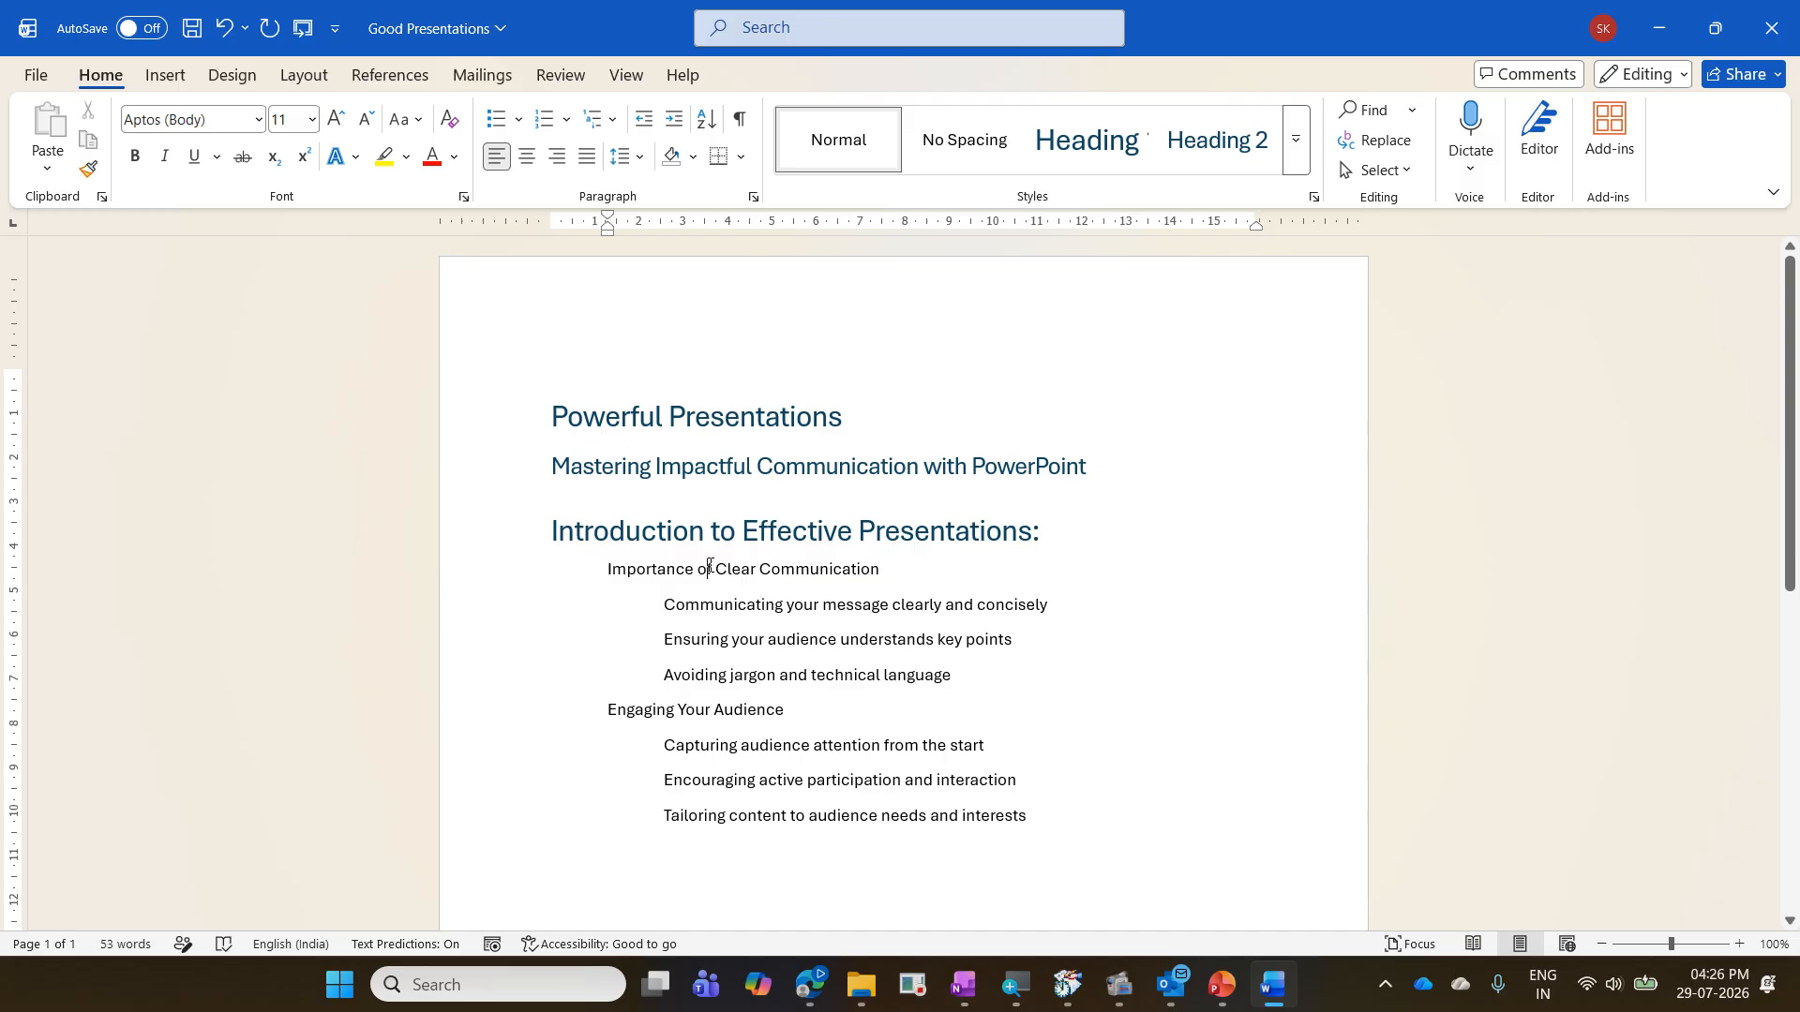
pyautogui.hotkey('ctrl', 'alt', '2')
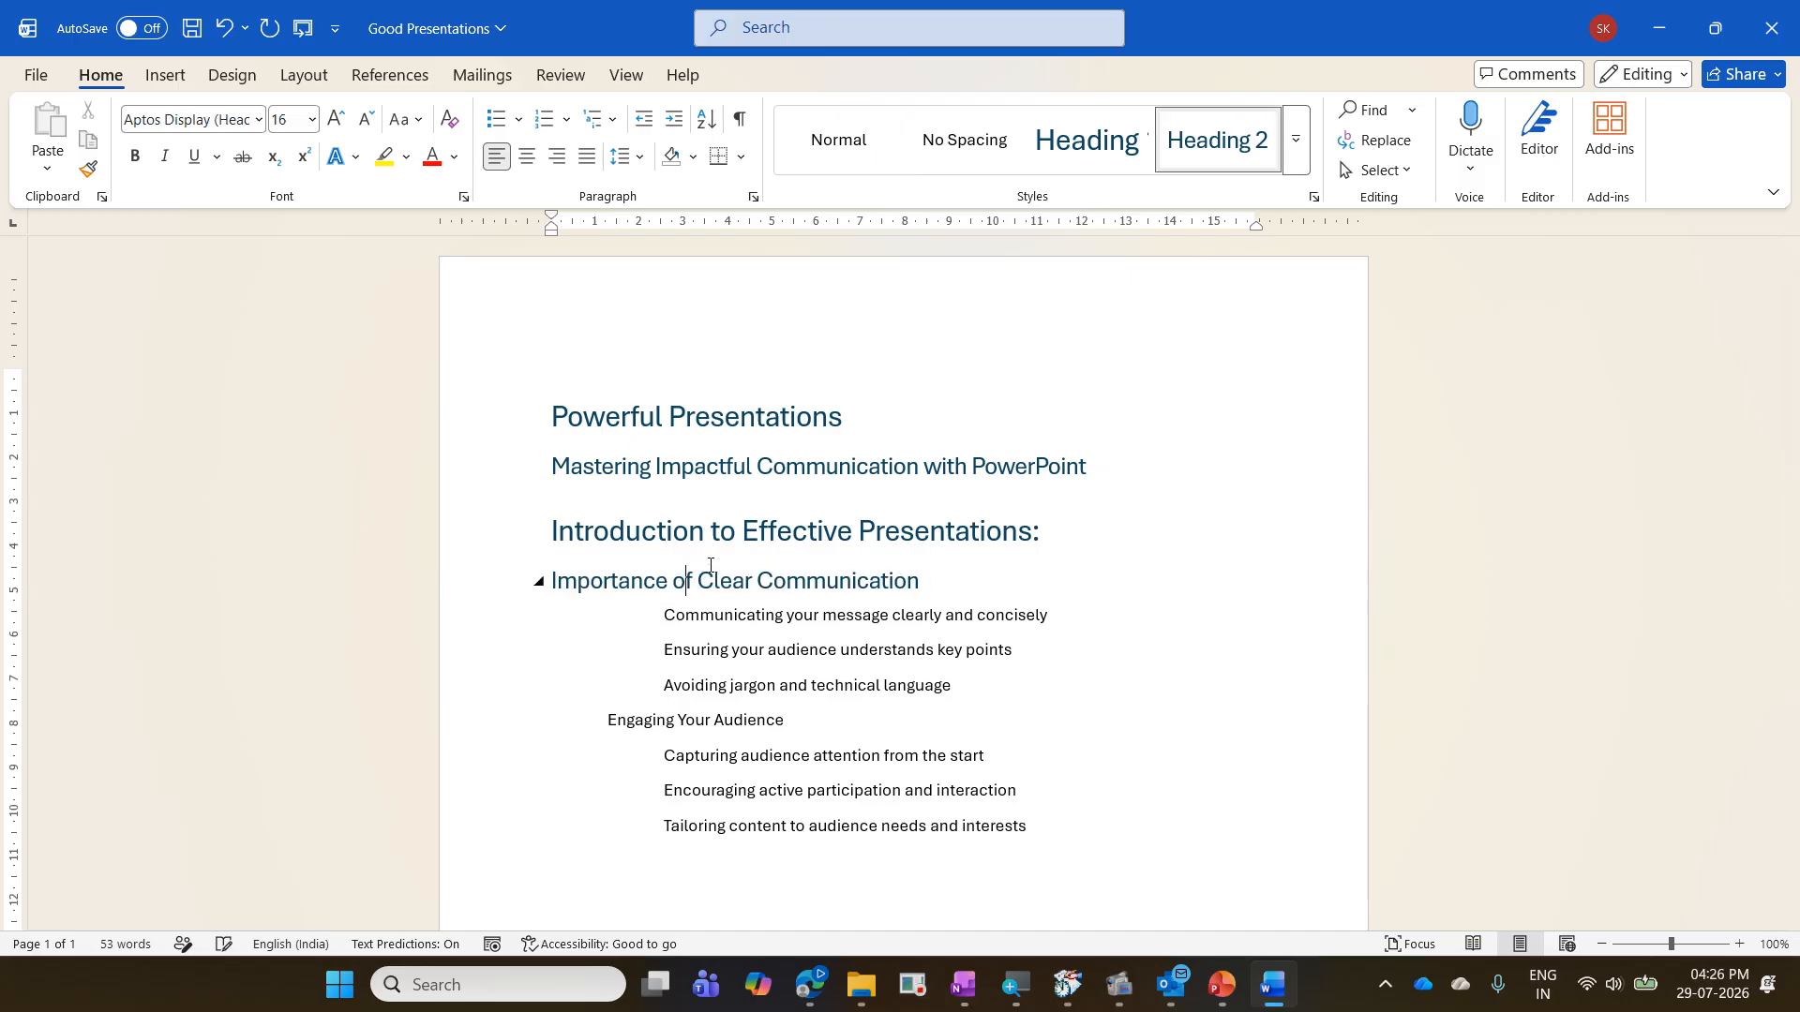
# - Apply Heading 3 to the three points under "Importance of Clear Communication" and Heading 2 to "Engaging Your Audience"
pyautogui.moveTo(681, 613); pyautogui.dragTo(776, 687)
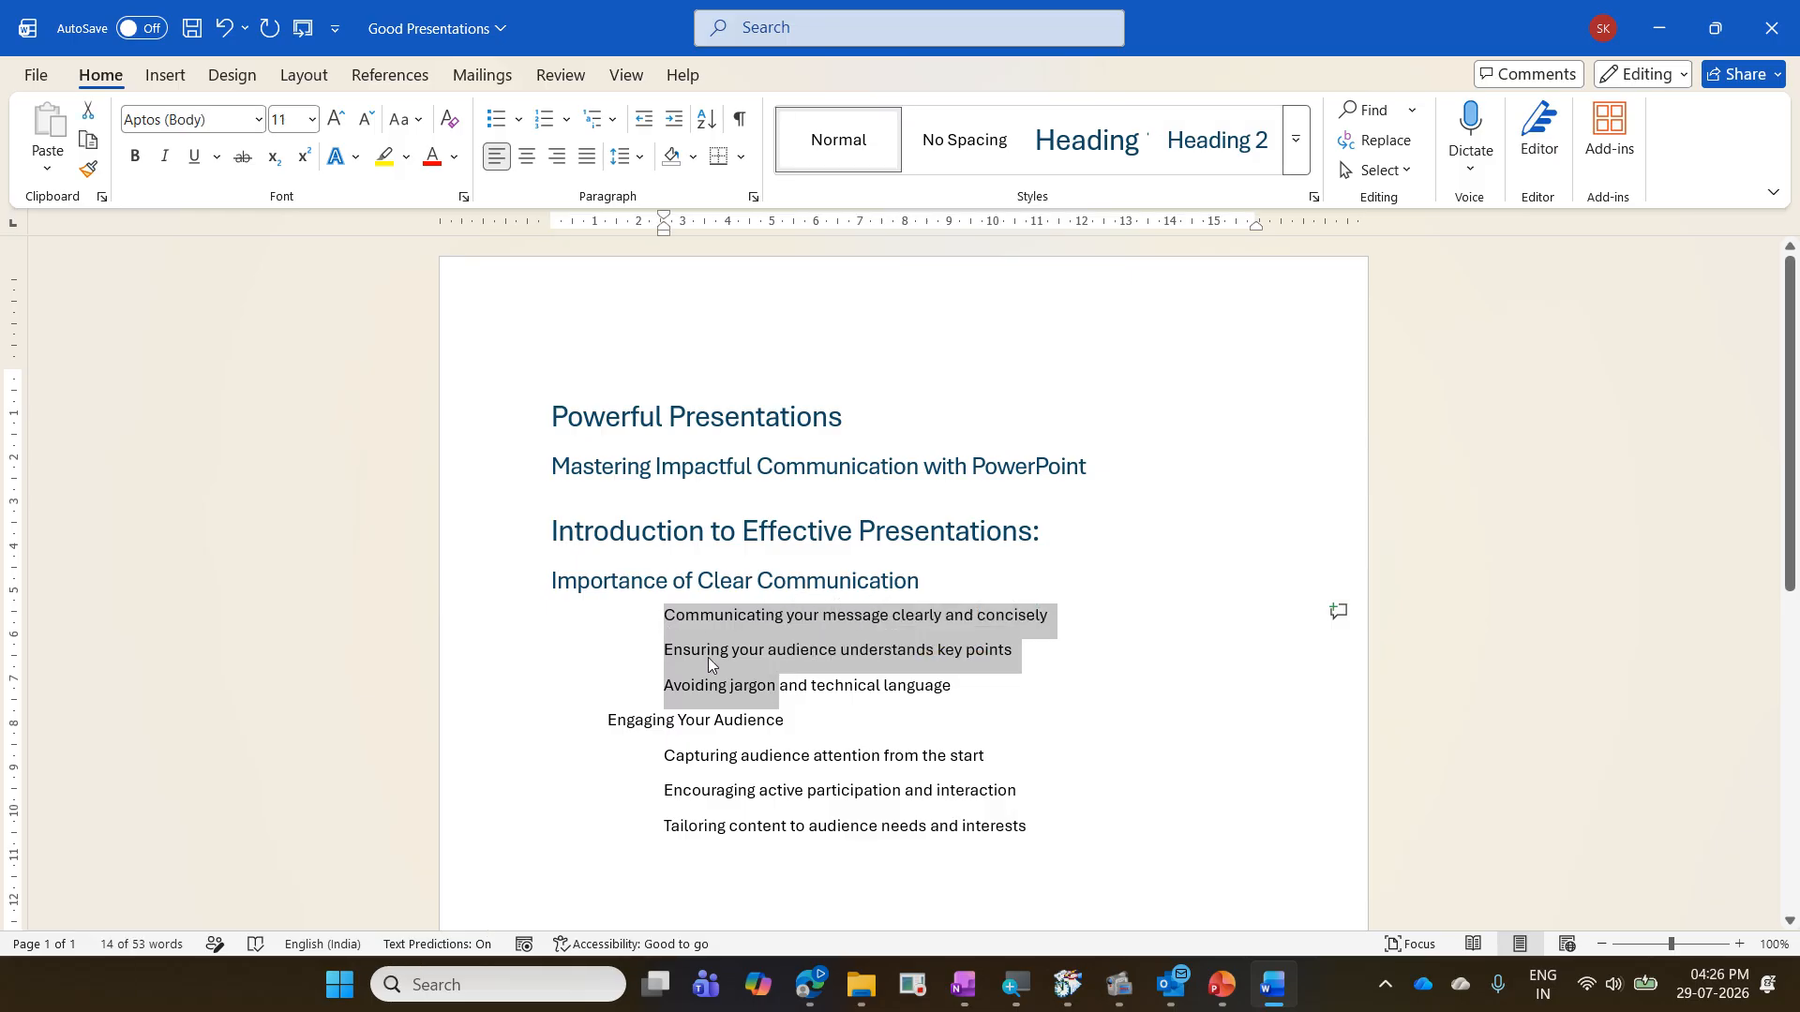
pyautogui.hotkey('ctrl', 'alt', '3')
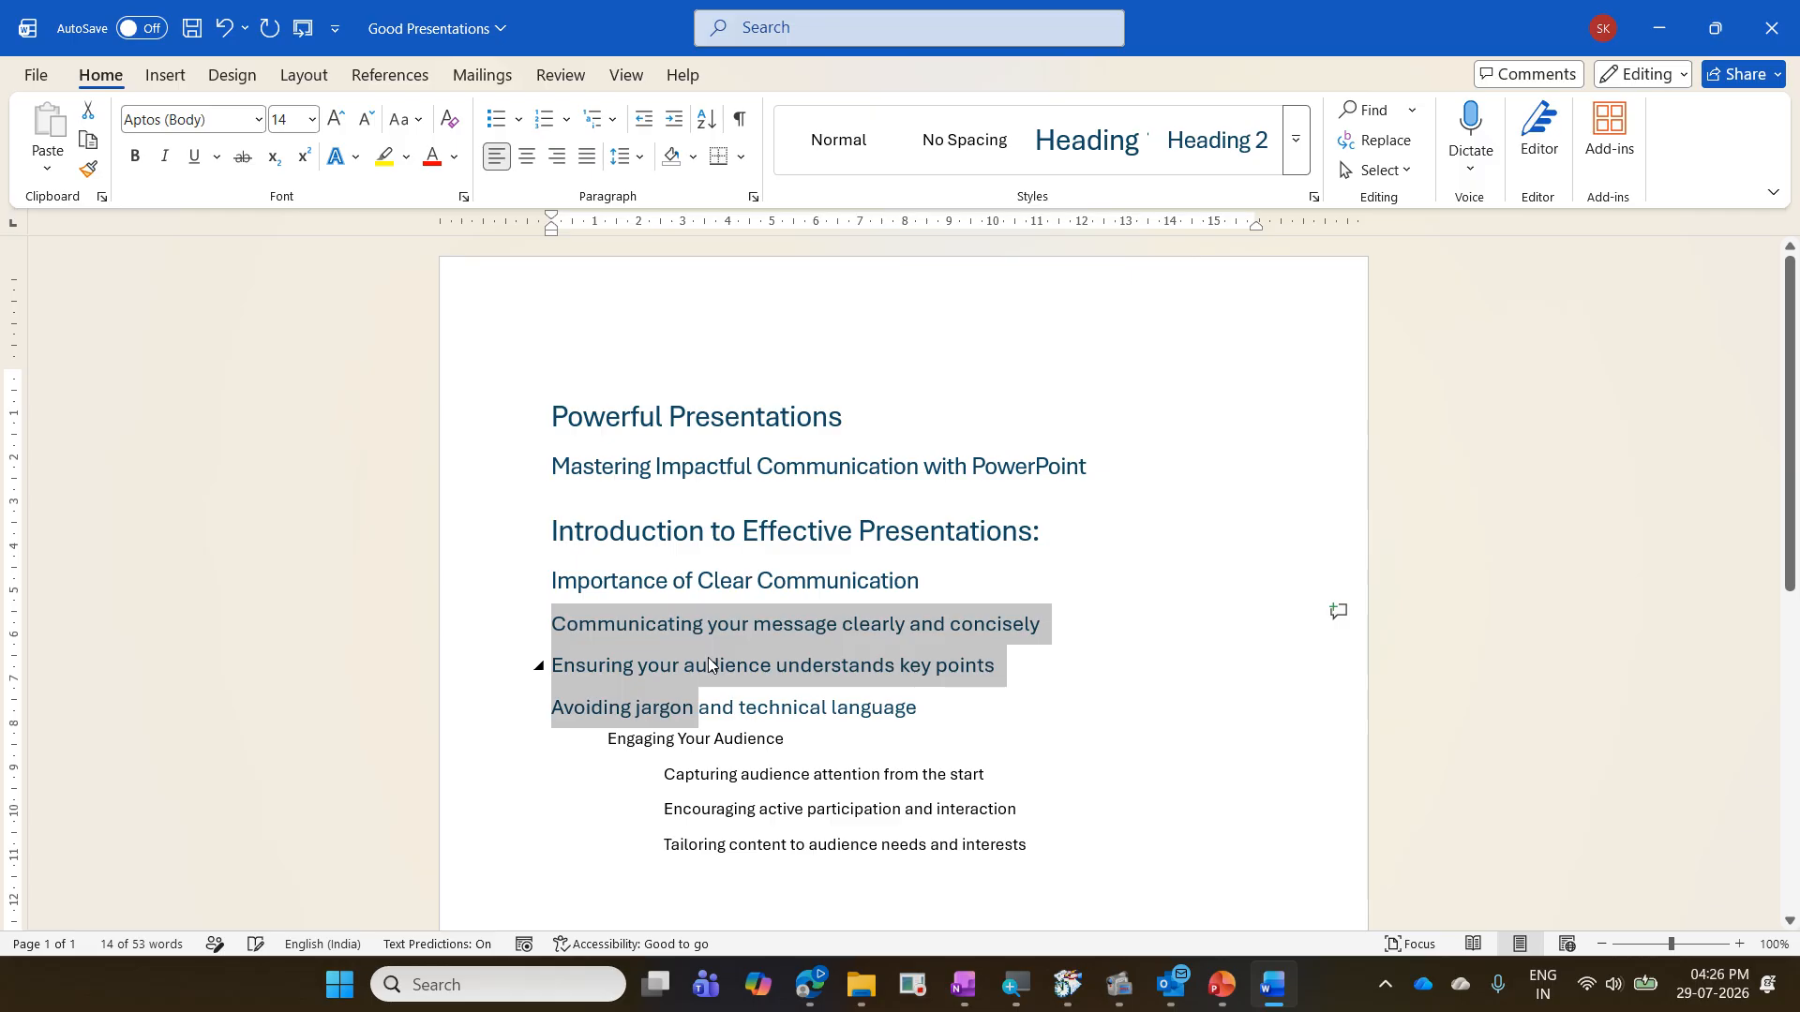
pyautogui.scroll(-3, 709, 661)
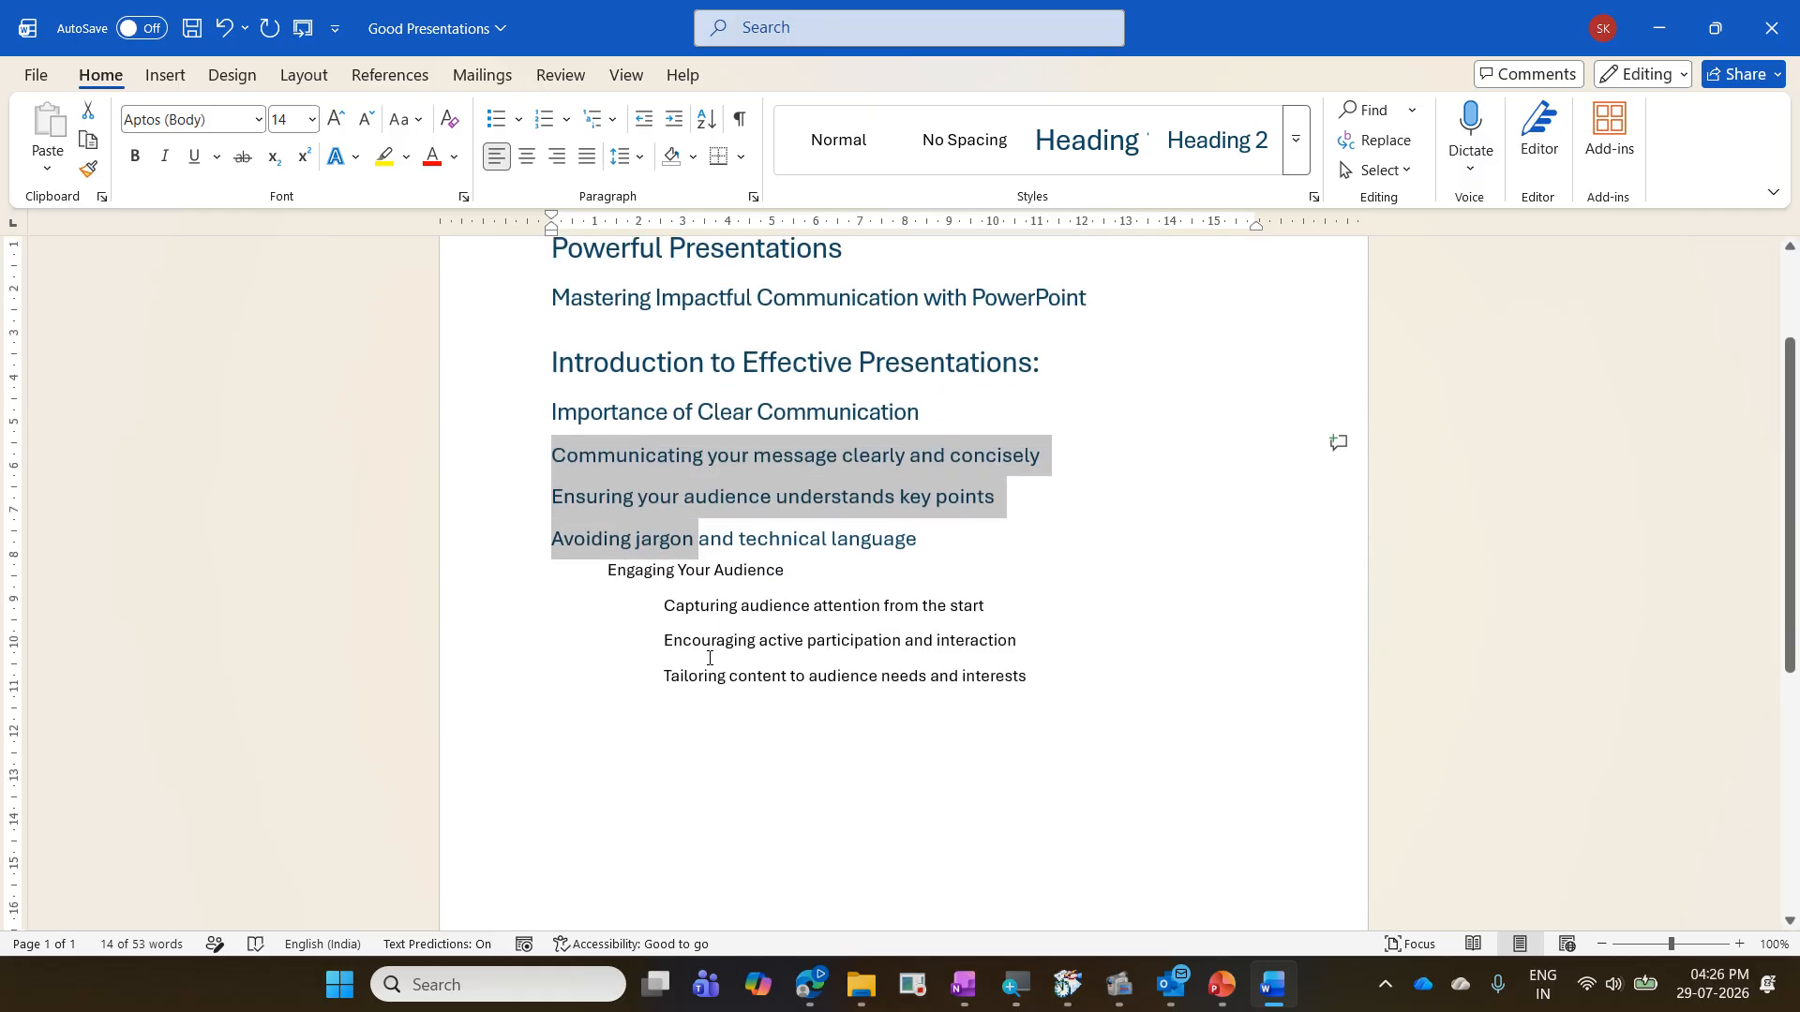
pyautogui.click(725, 572)
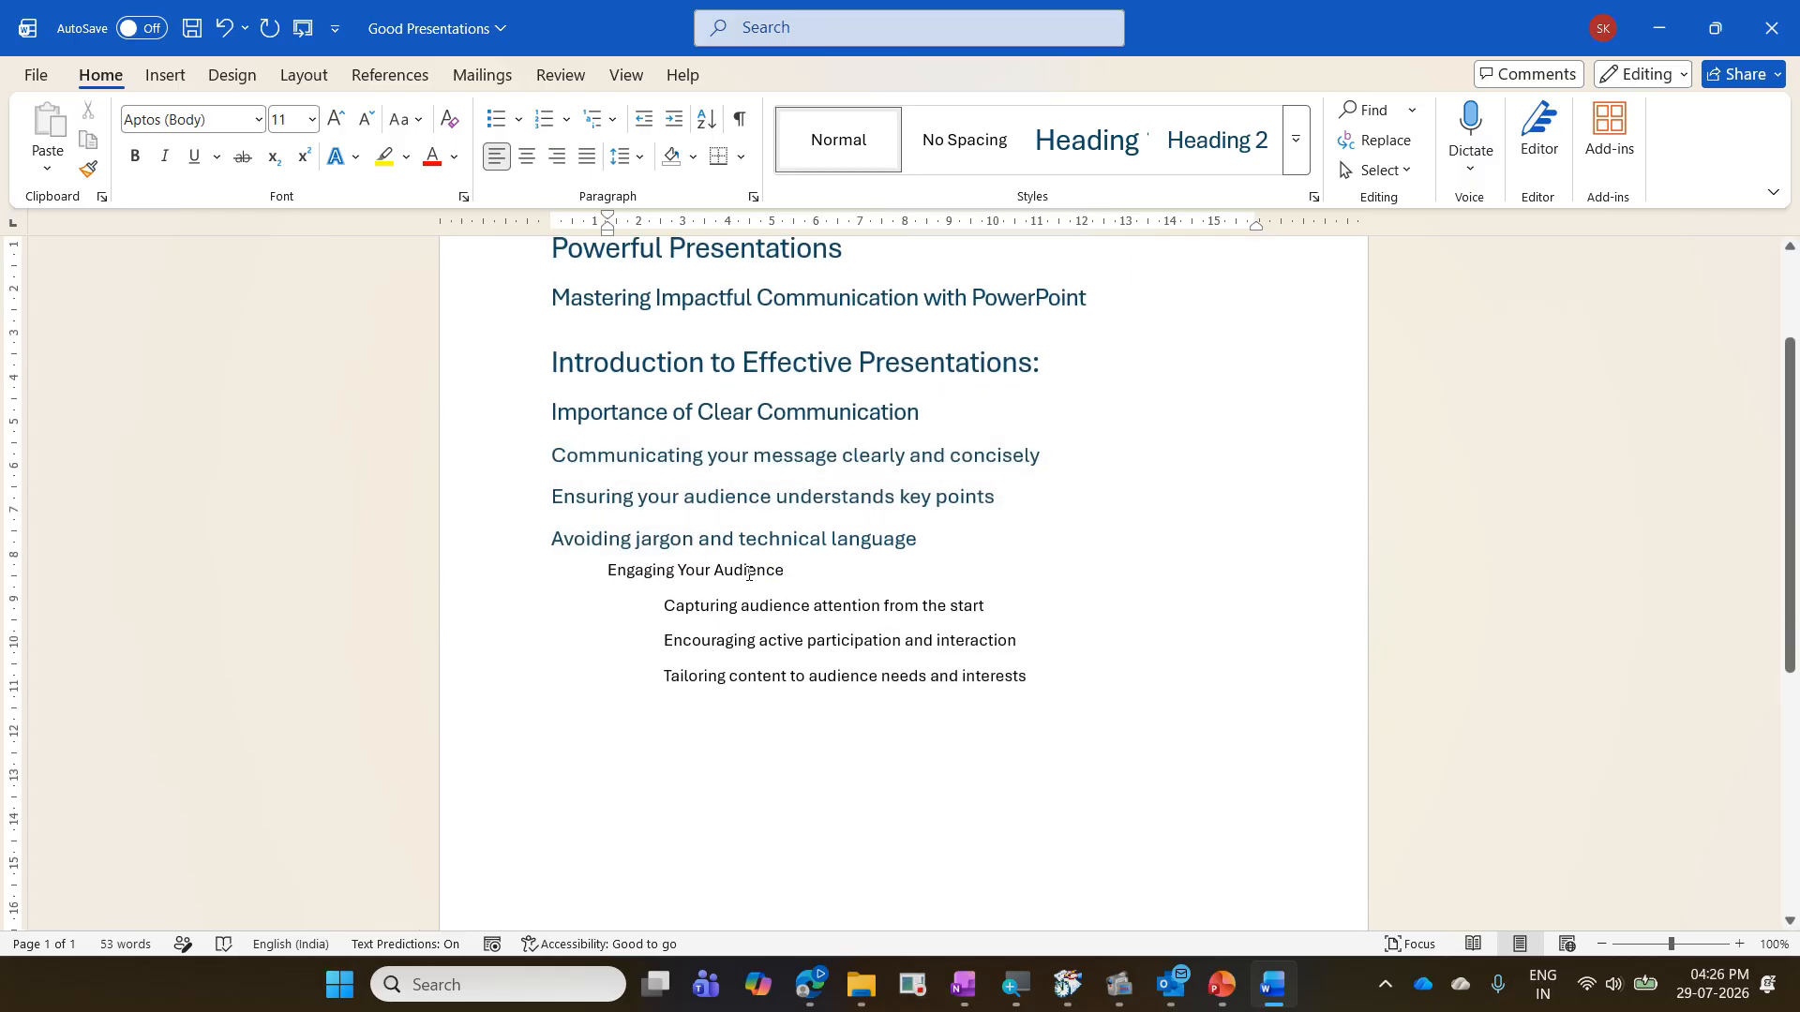
pyautogui.hotkey('ctrl', 'alt', '2')
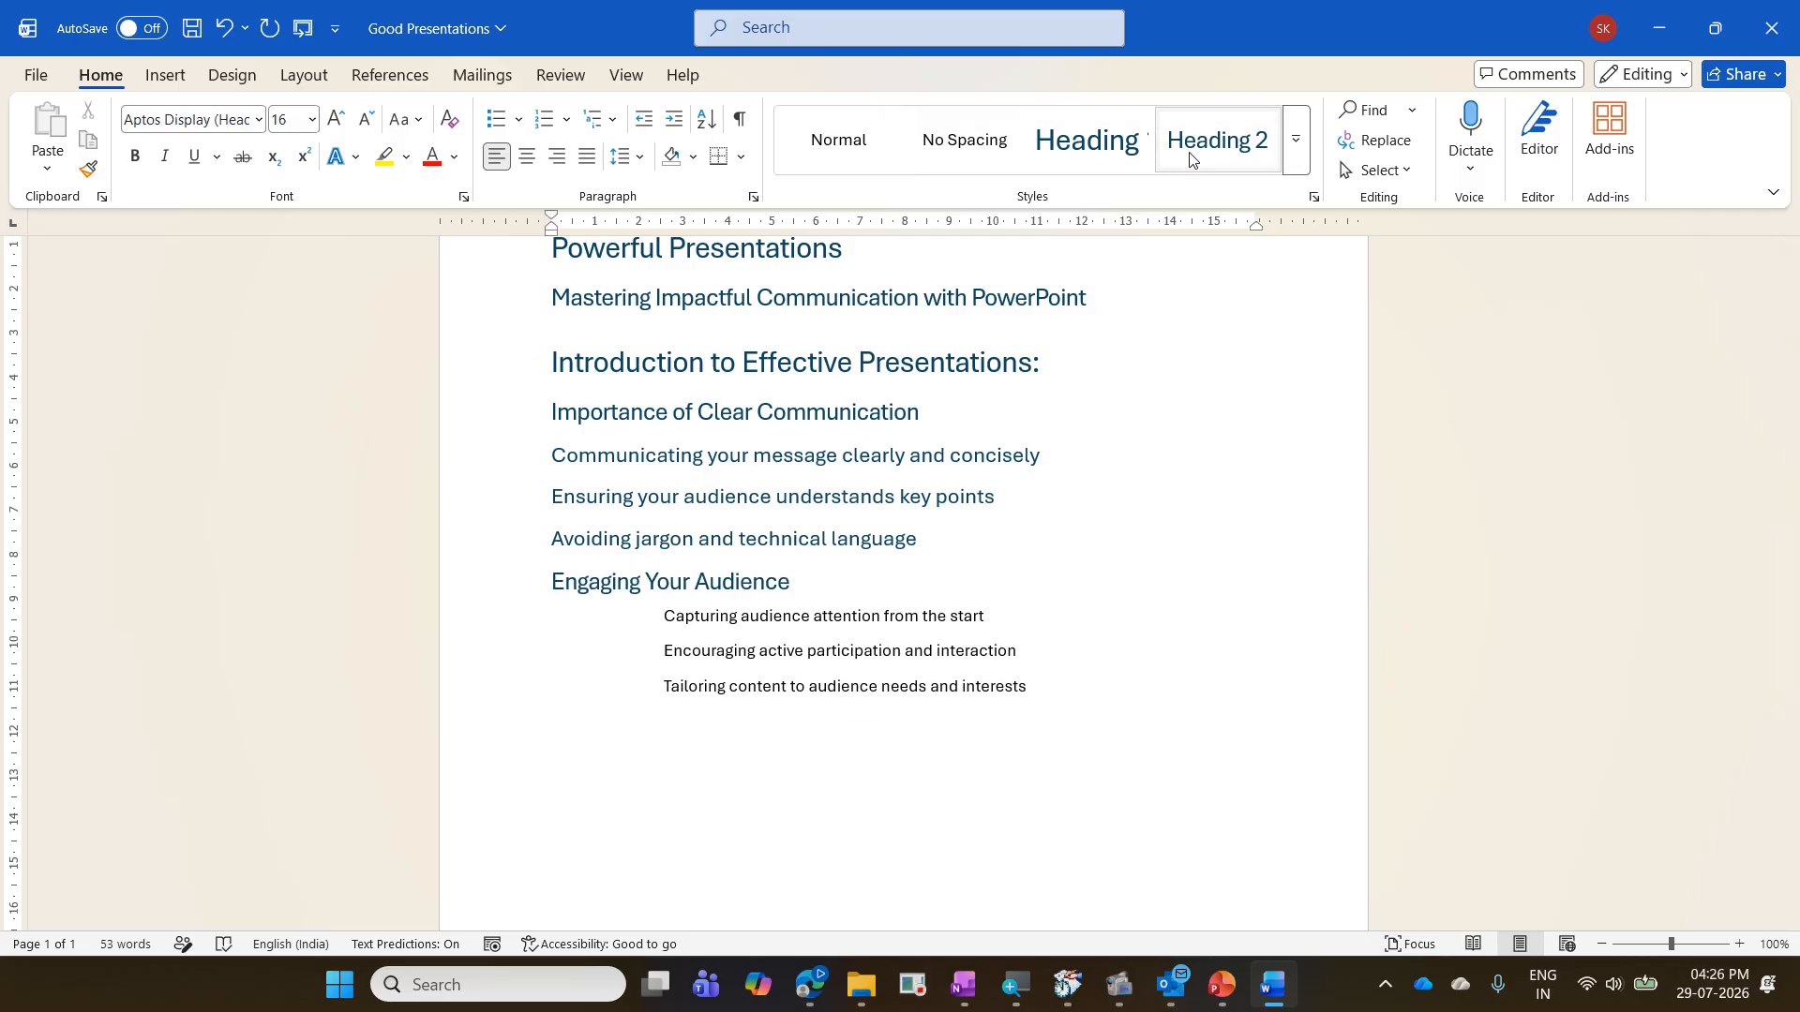
# - Apply Heading 3 to the three points under "Engaging Your Audience"
pyautogui.click(1123, 685)
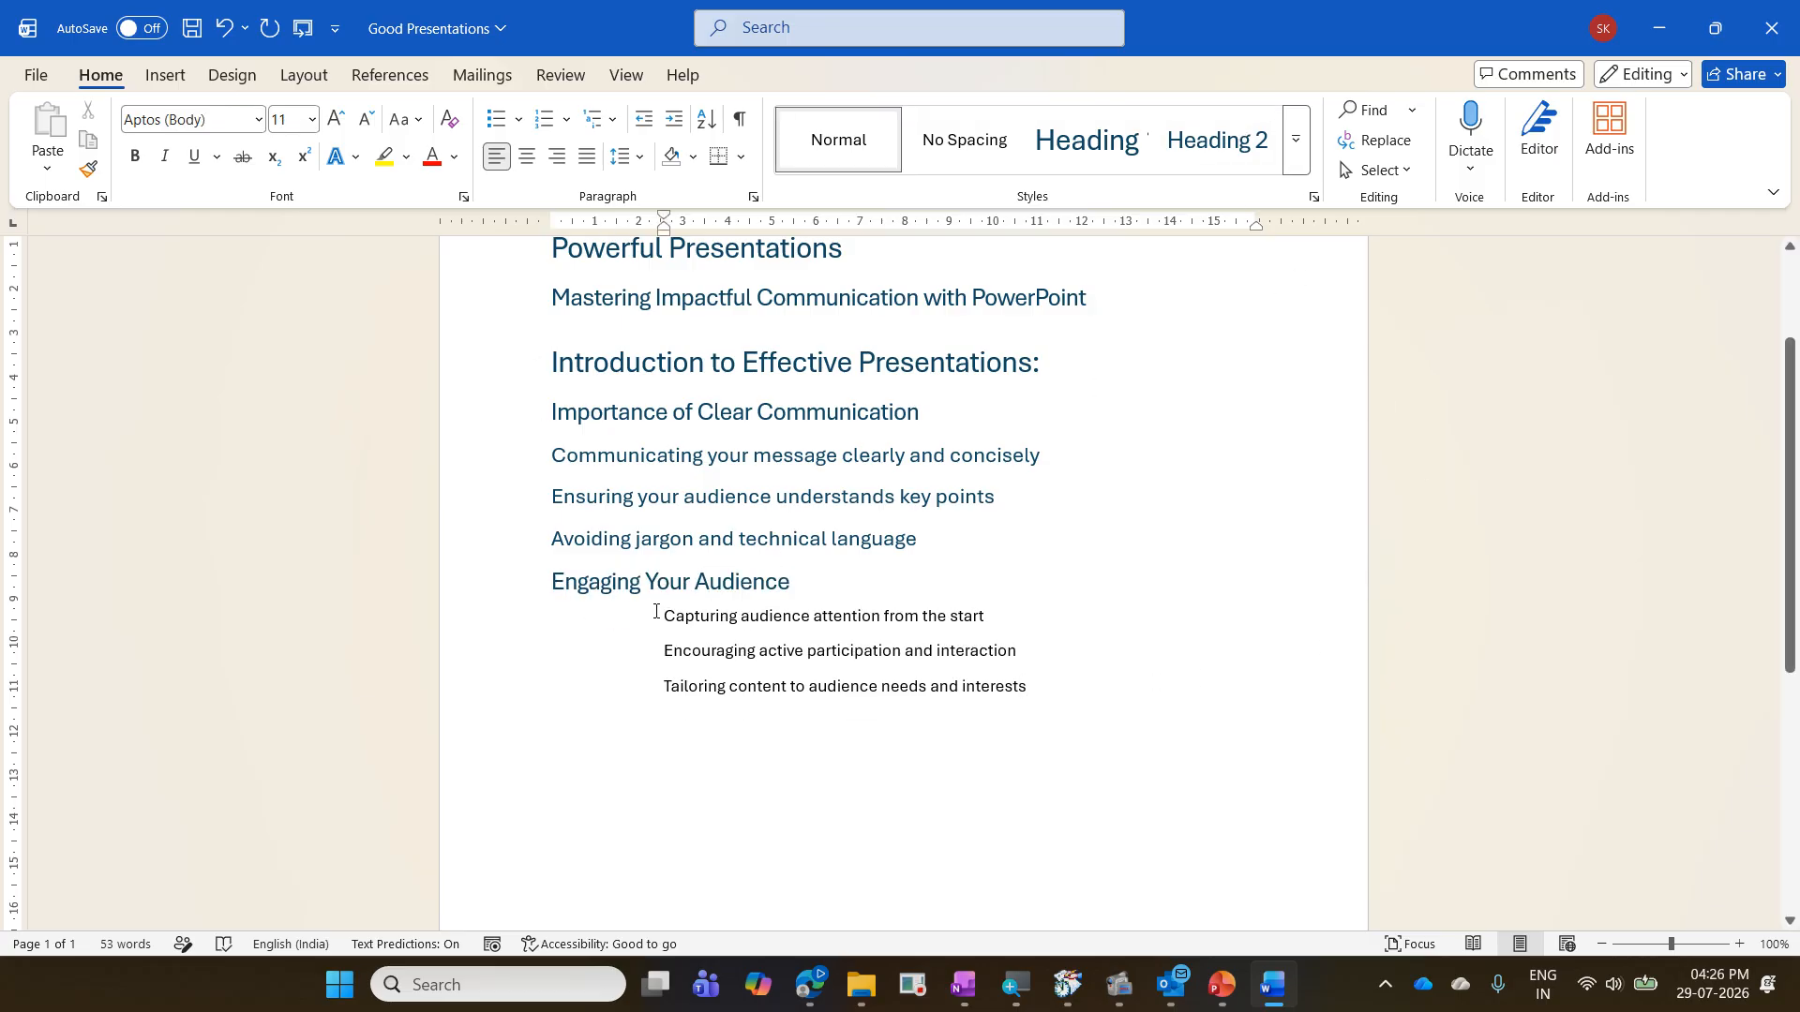
pyautogui.moveTo(667, 612); pyautogui.dragTo(727, 689)
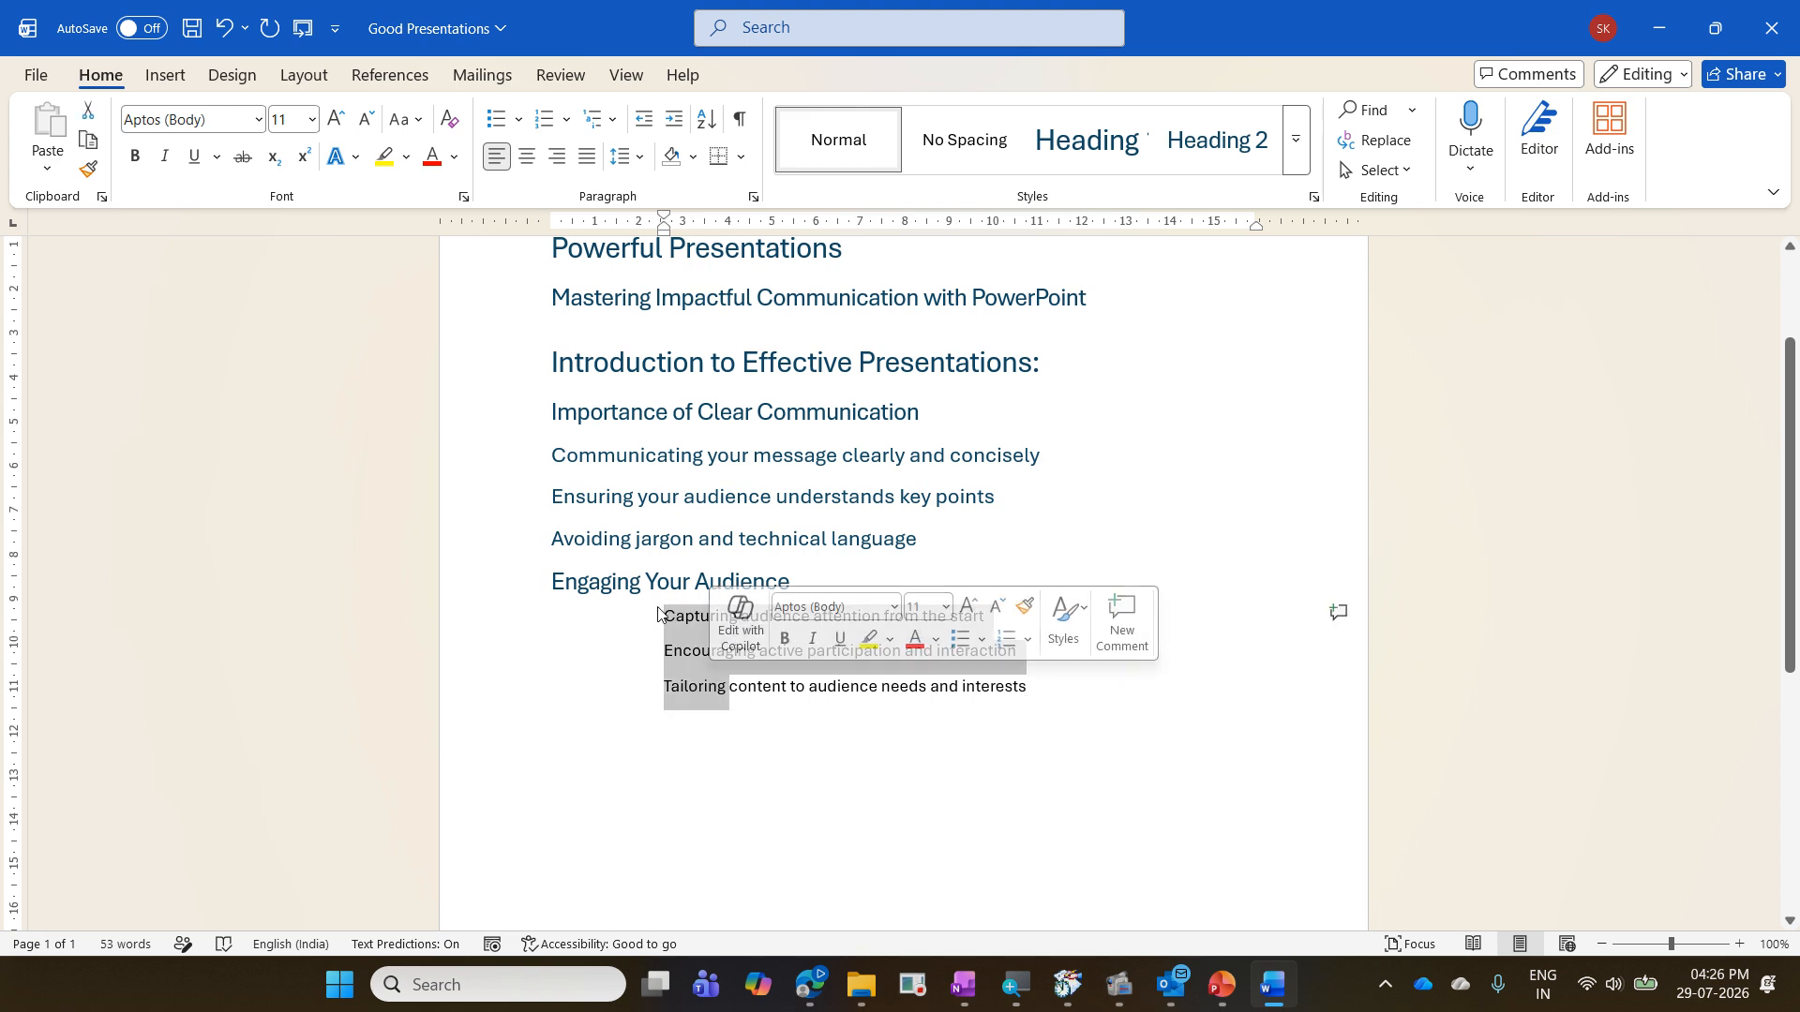
pyautogui.hotkey('ctrl', 'alt', '3')
pyautogui.click(795, 765)
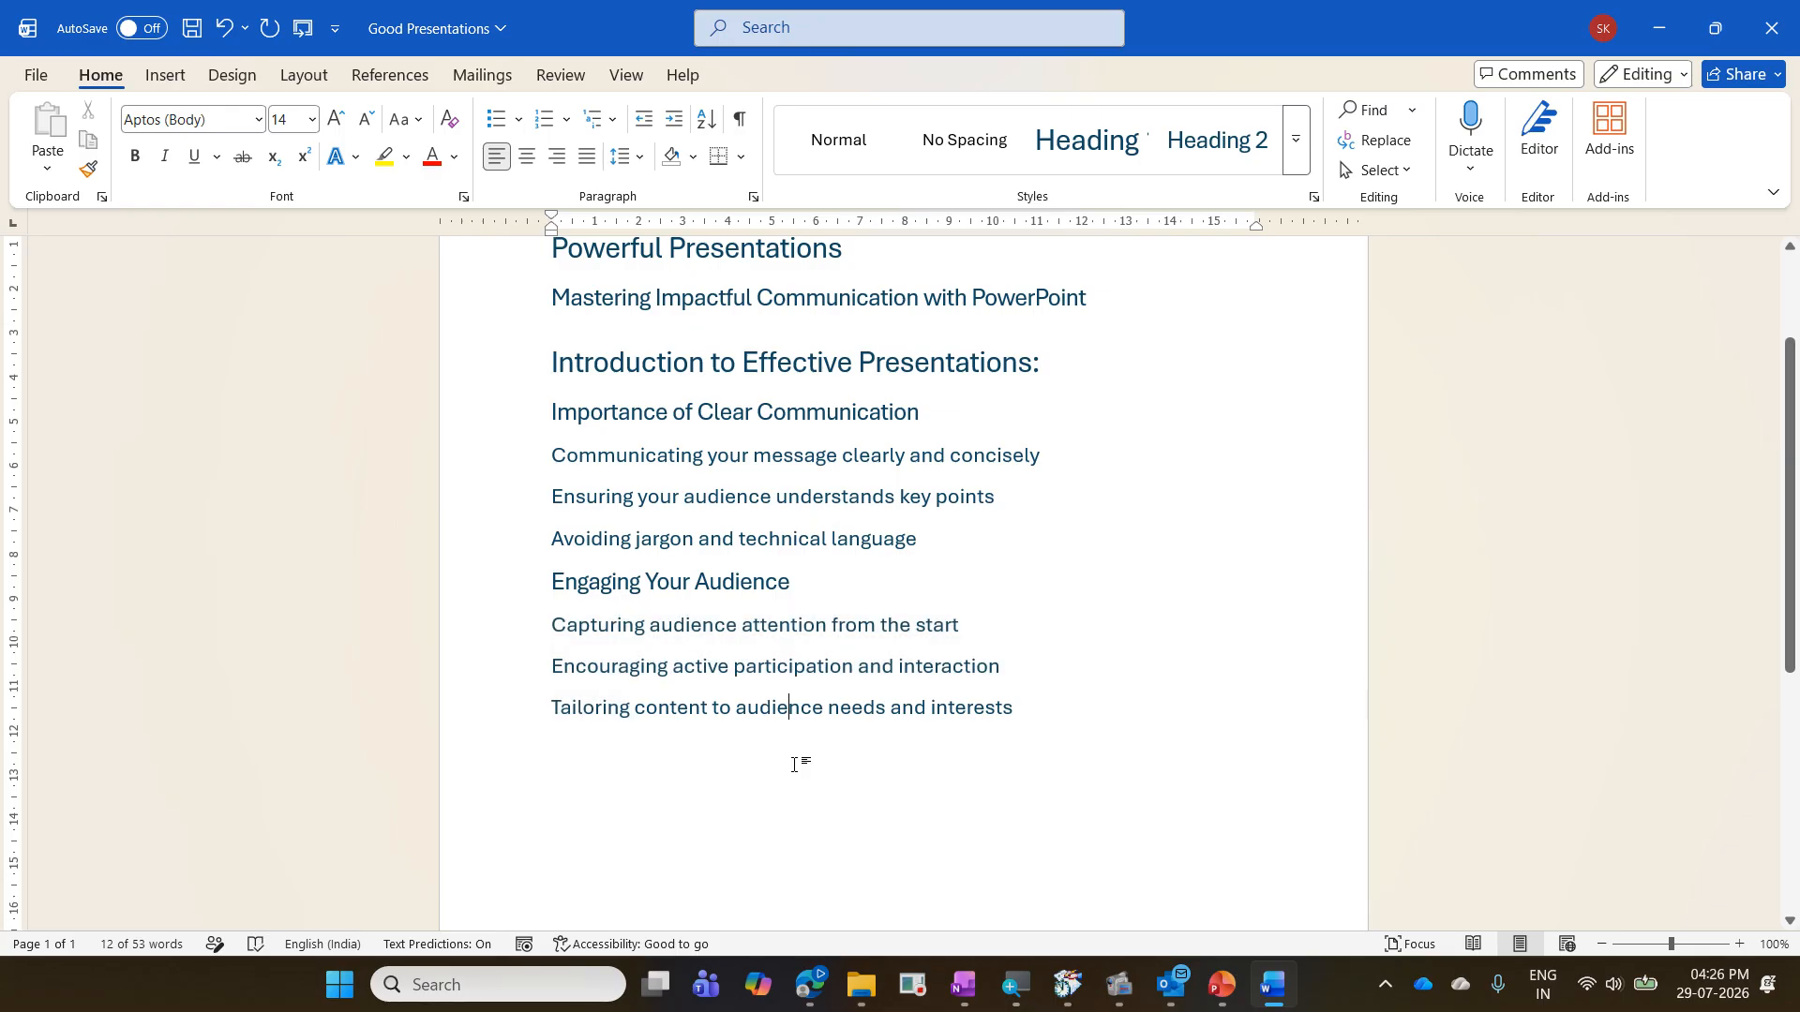
# - Check the heading styles of the first four lines and send the Good Presentations document to Microsoft PowerPoint
pyautogui.scroll(2, 796, 765)
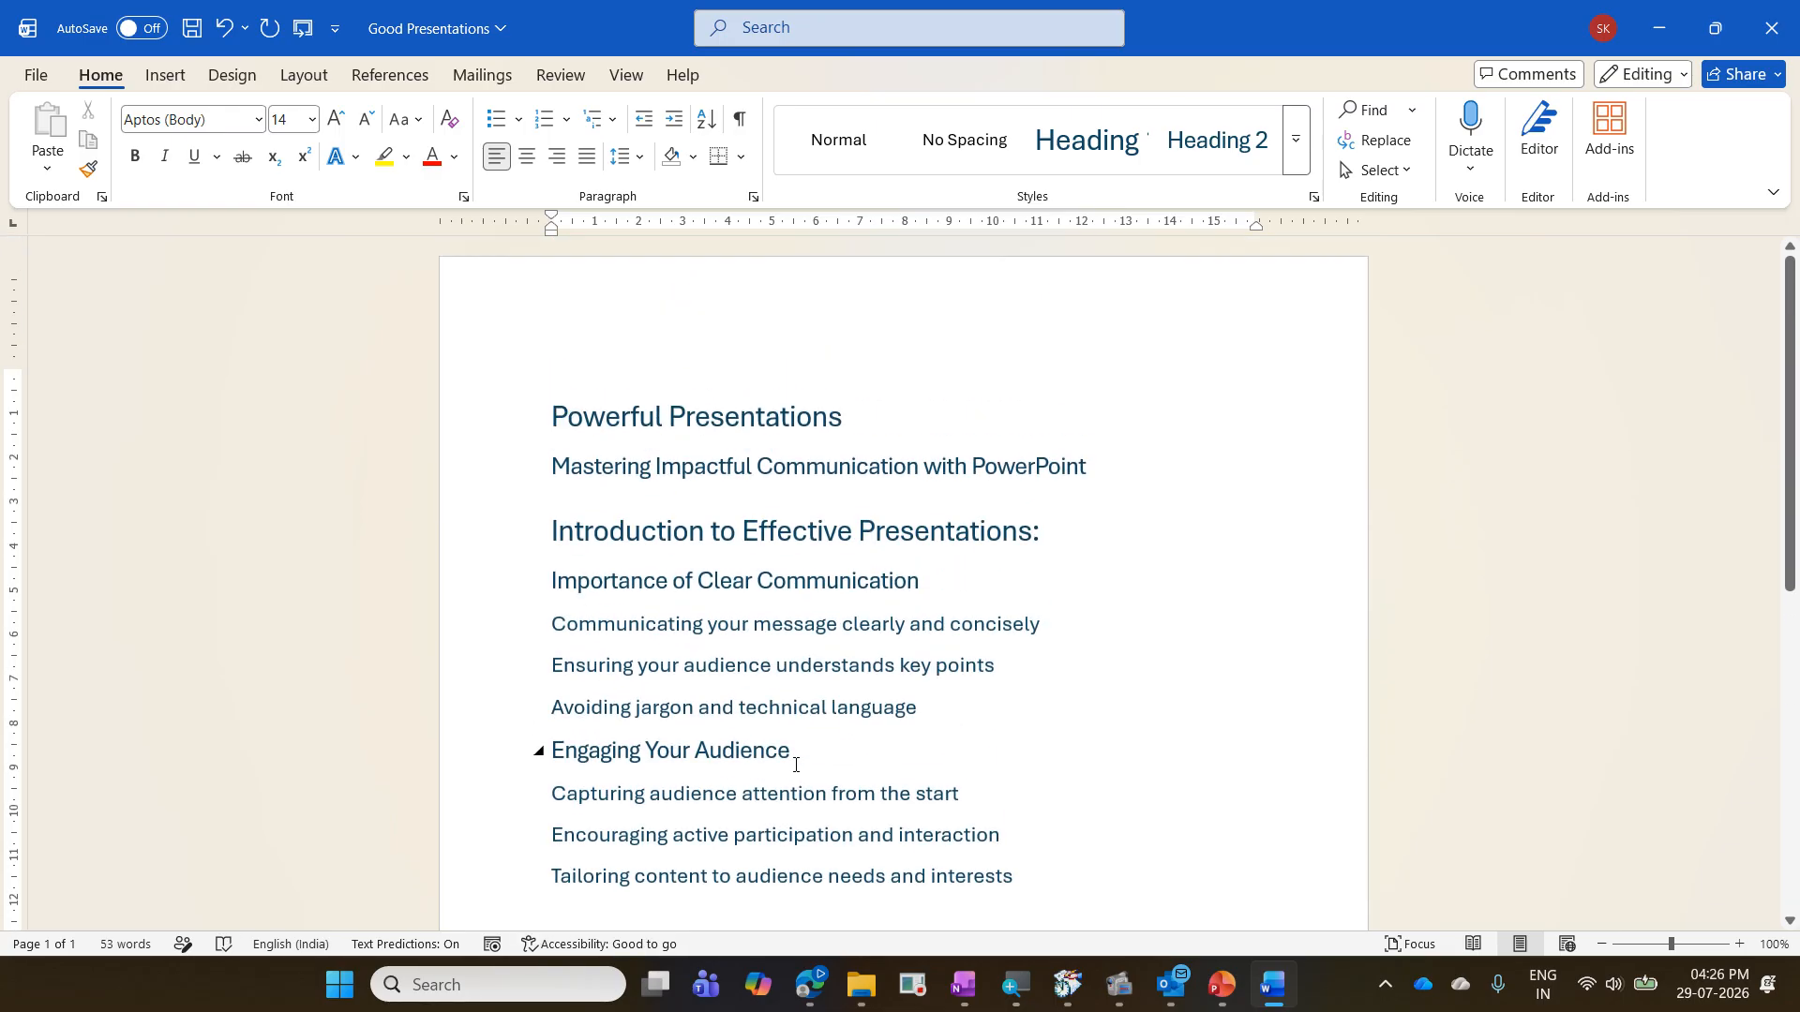
pyautogui.scroll(-1, 792, 712)
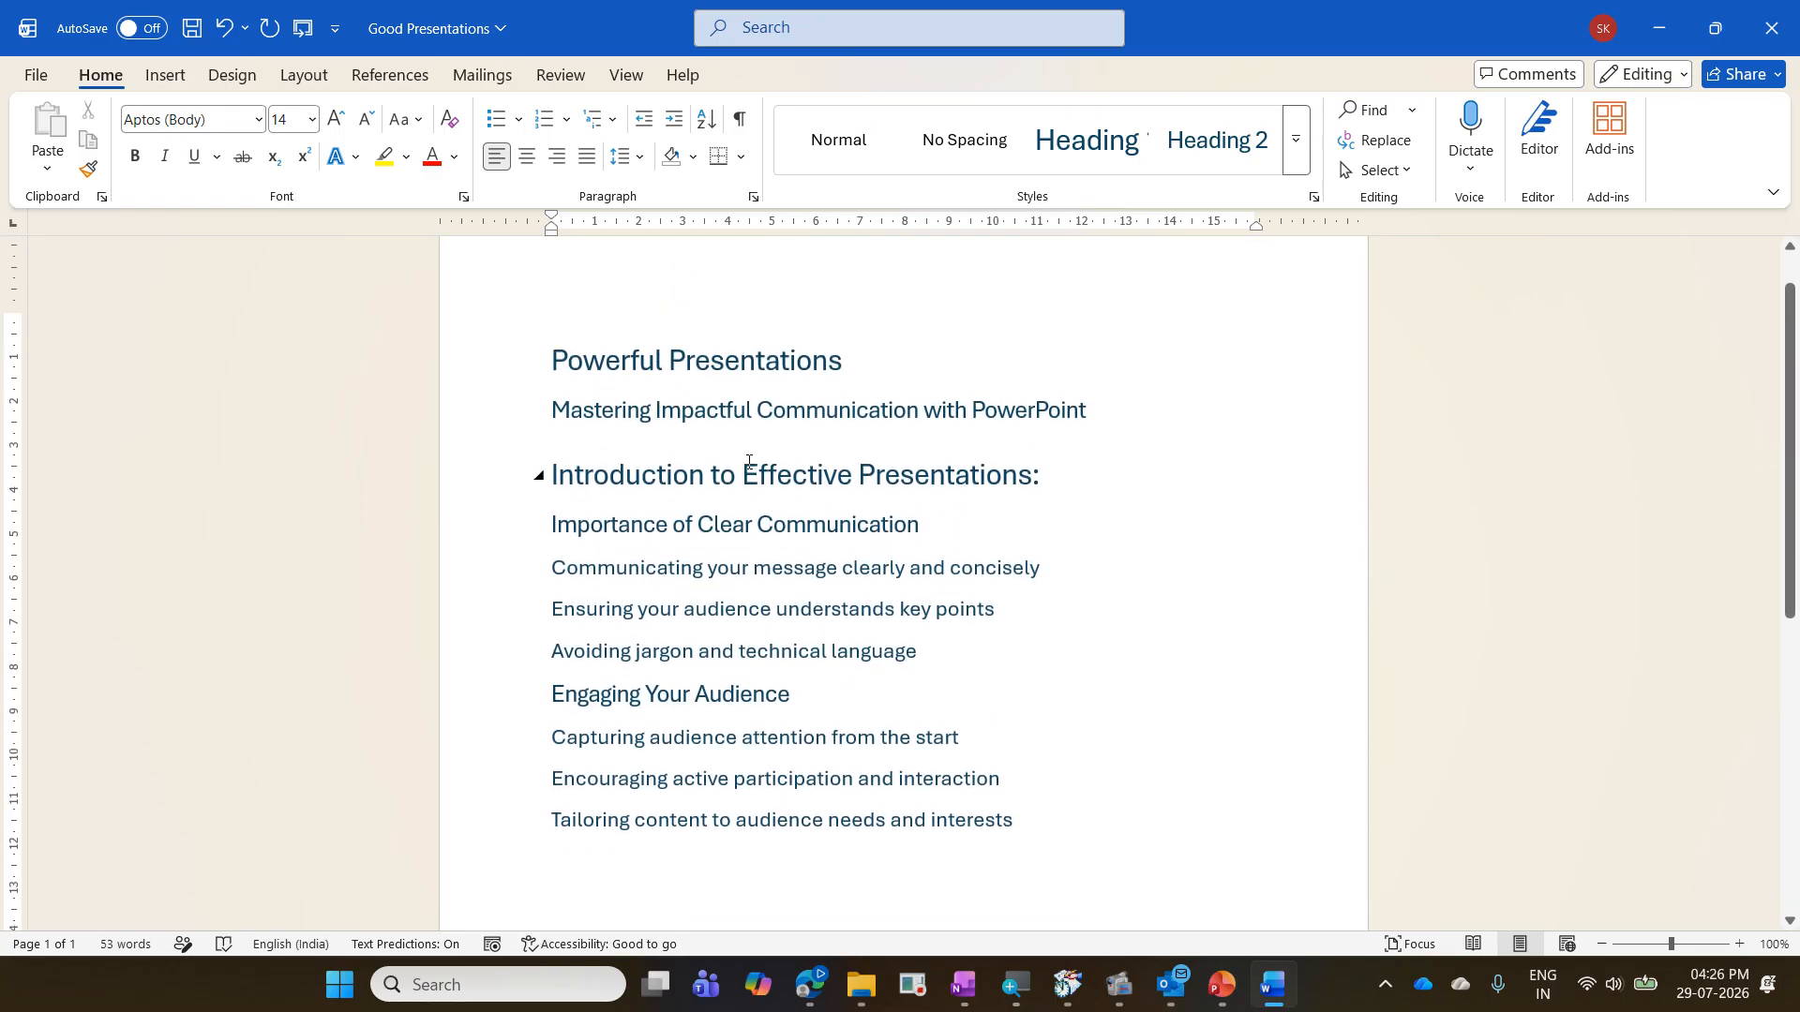
pyautogui.click(829, 360)
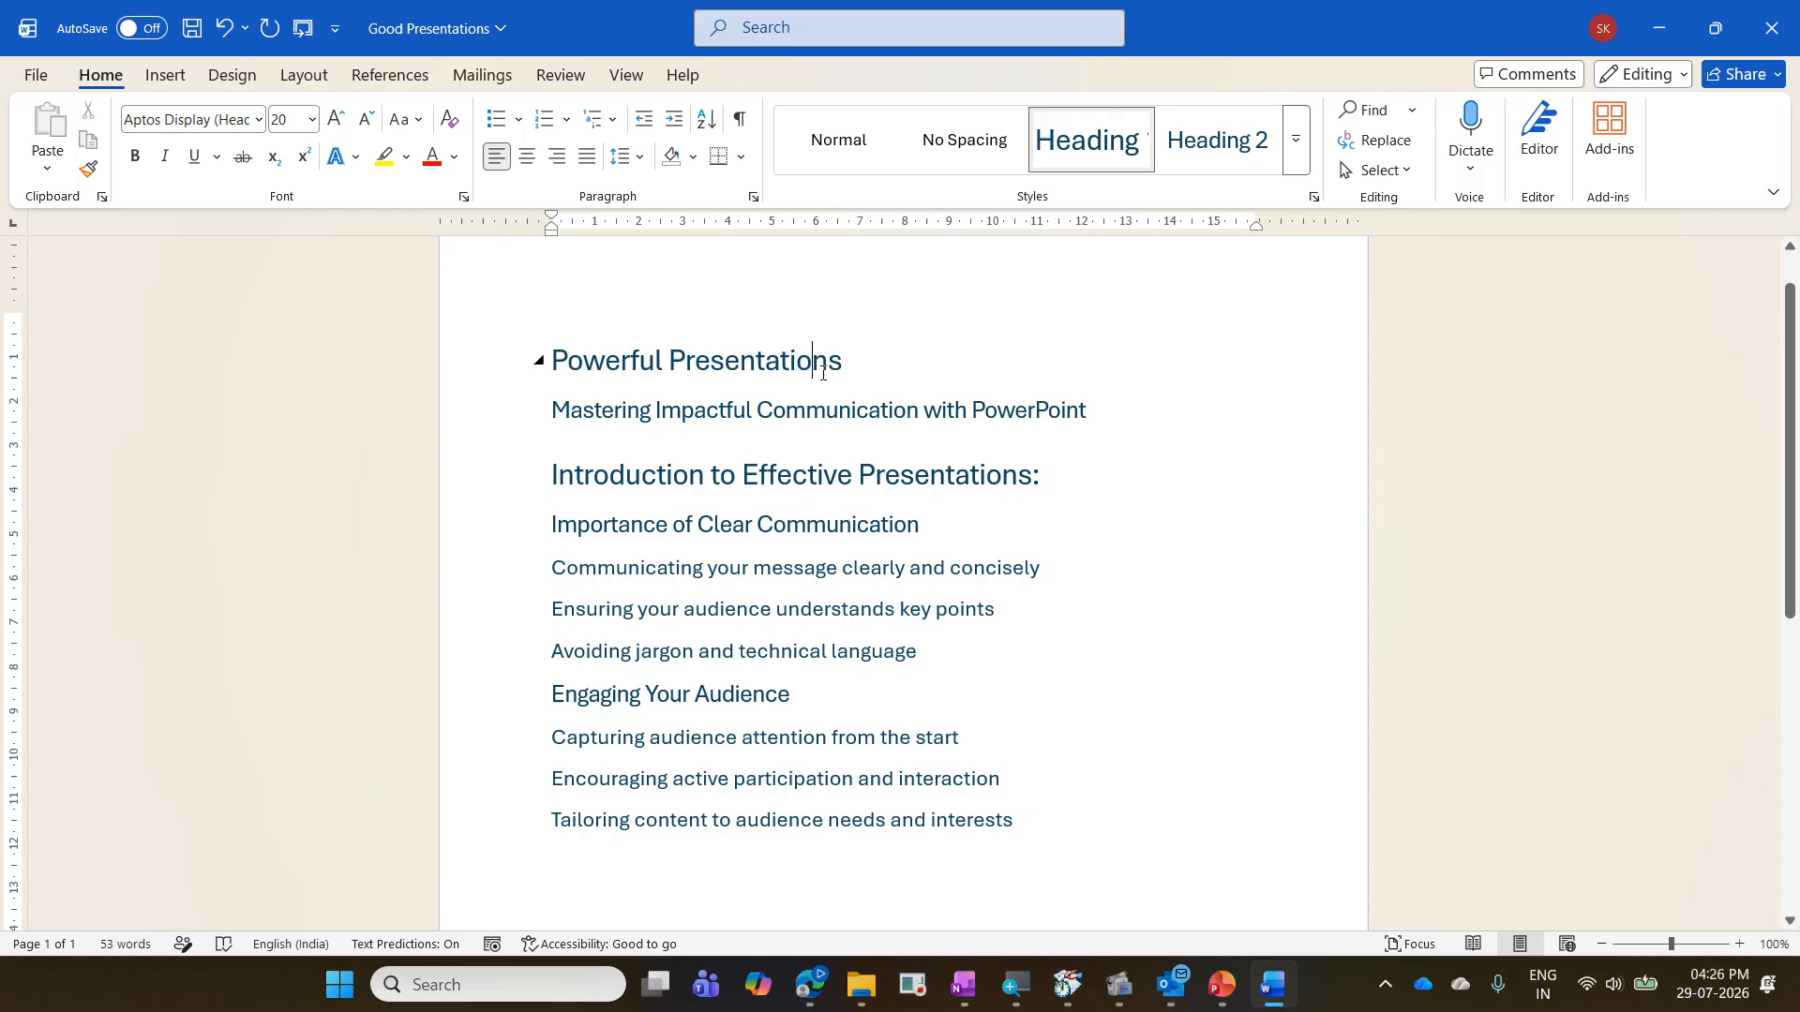
pyautogui.click(841, 410)
pyautogui.click(860, 474)
pyautogui.click(890, 524)
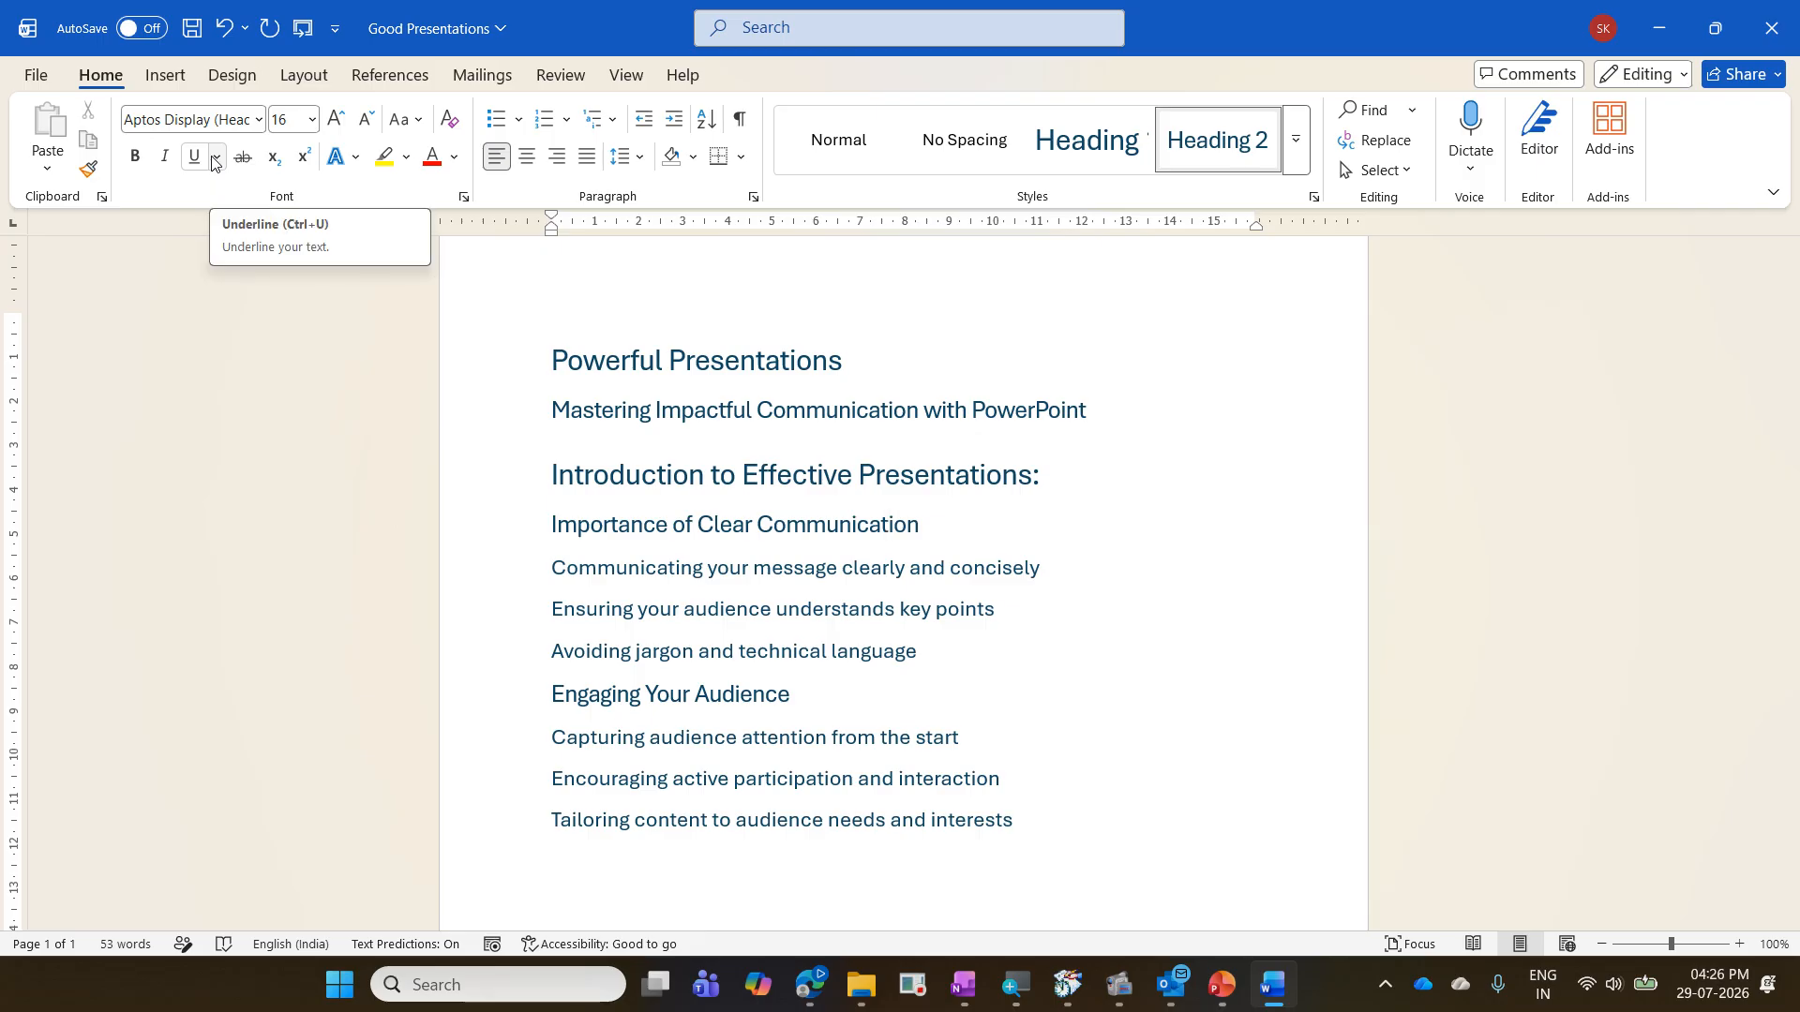
pyautogui.click(302, 35)
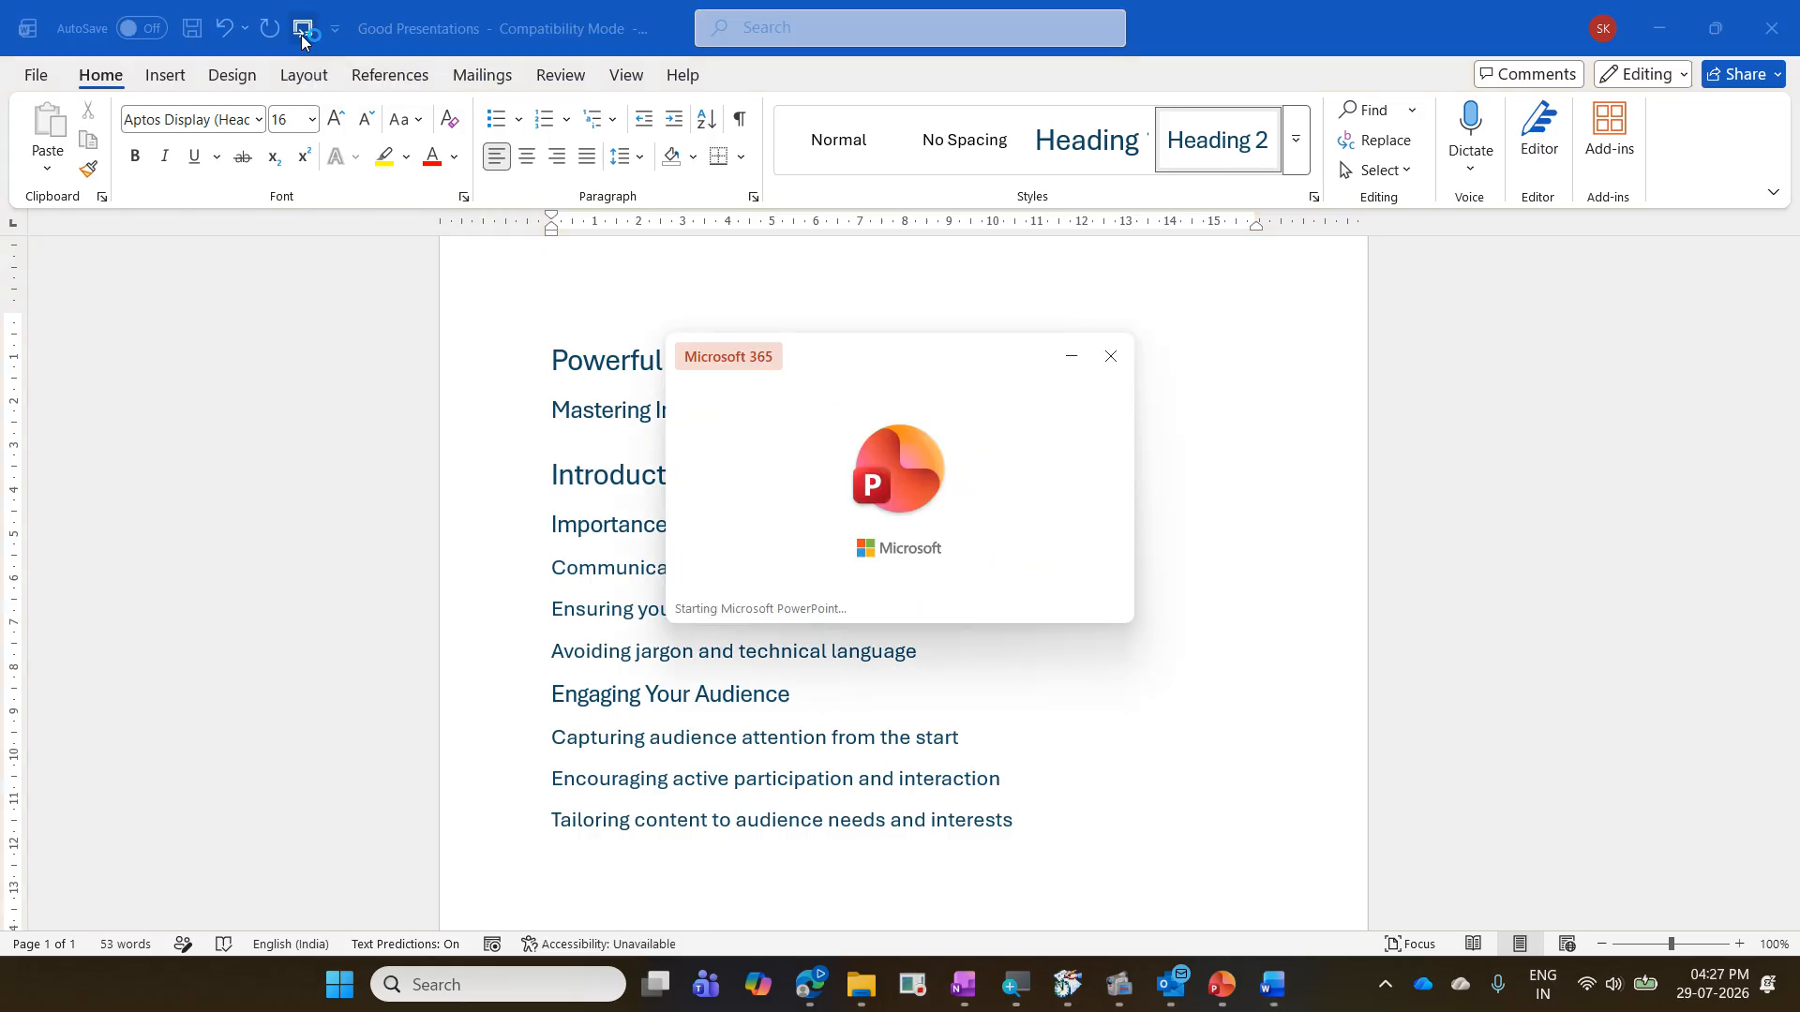
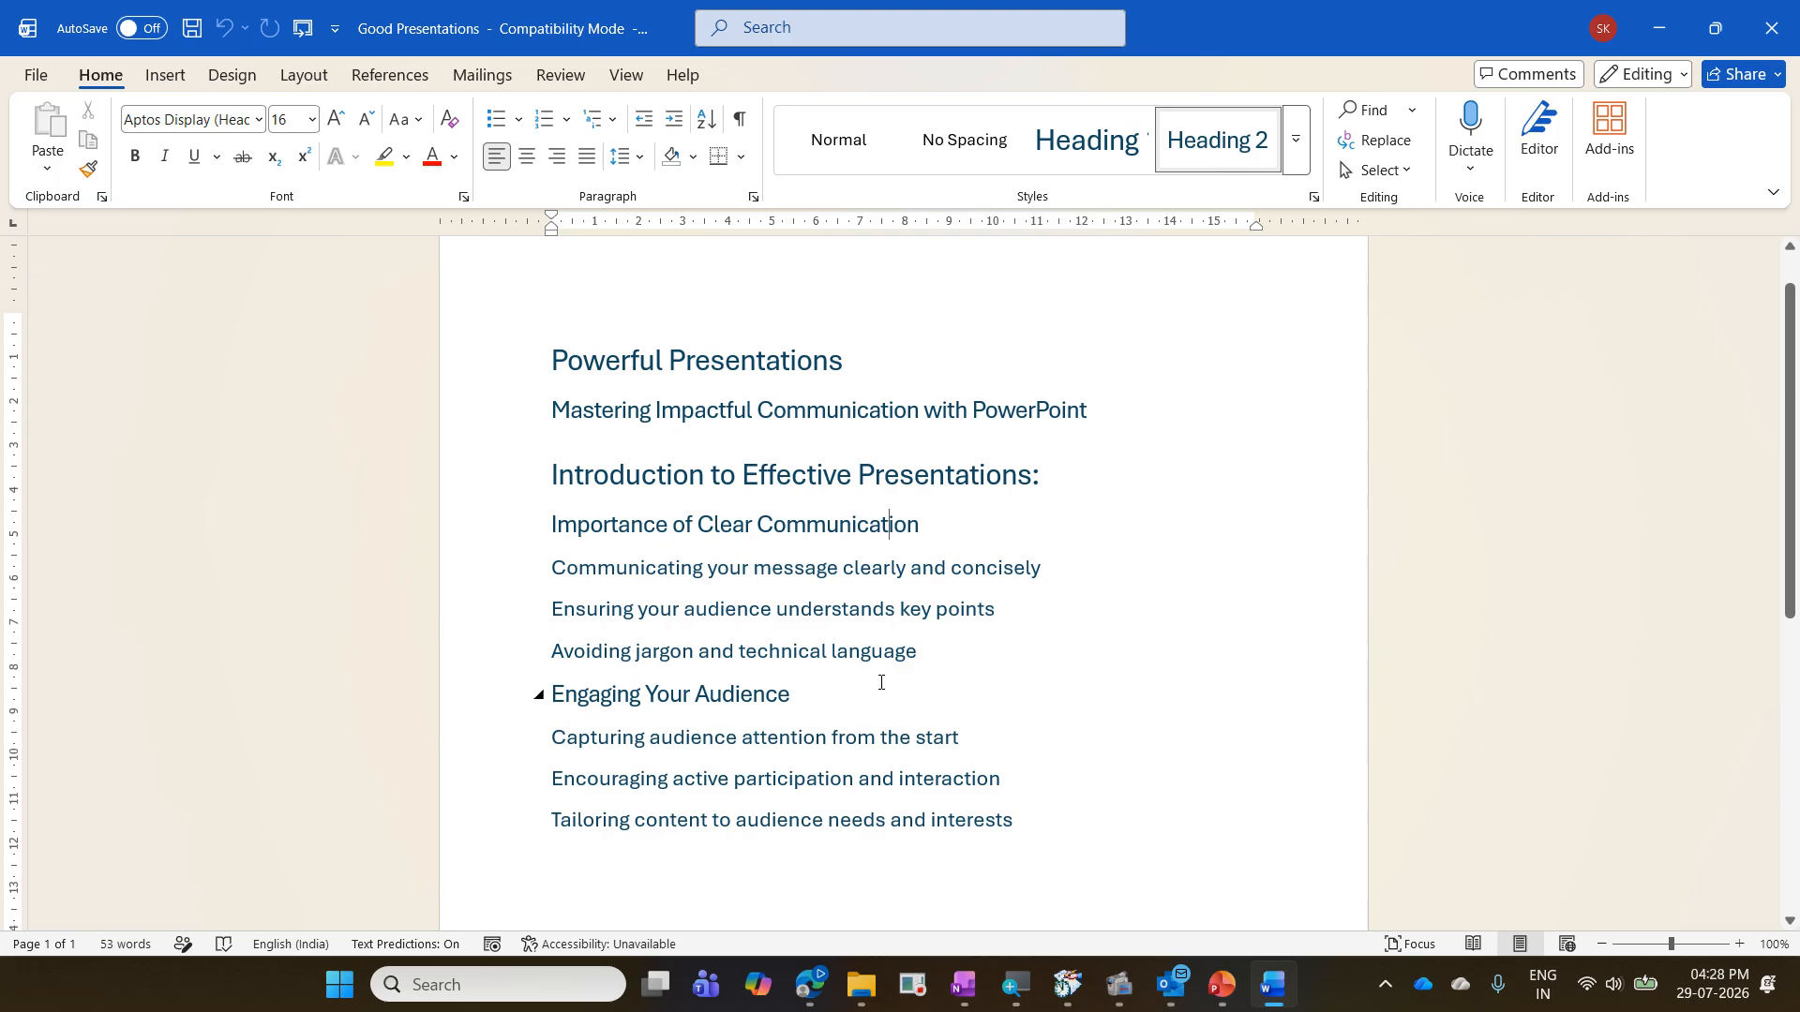
# - Close the Good Presentations document without saving and open the Powerful Presentation document from the PowerPointExercises folder
pyautogui.hotkey('ctrl', 'w')
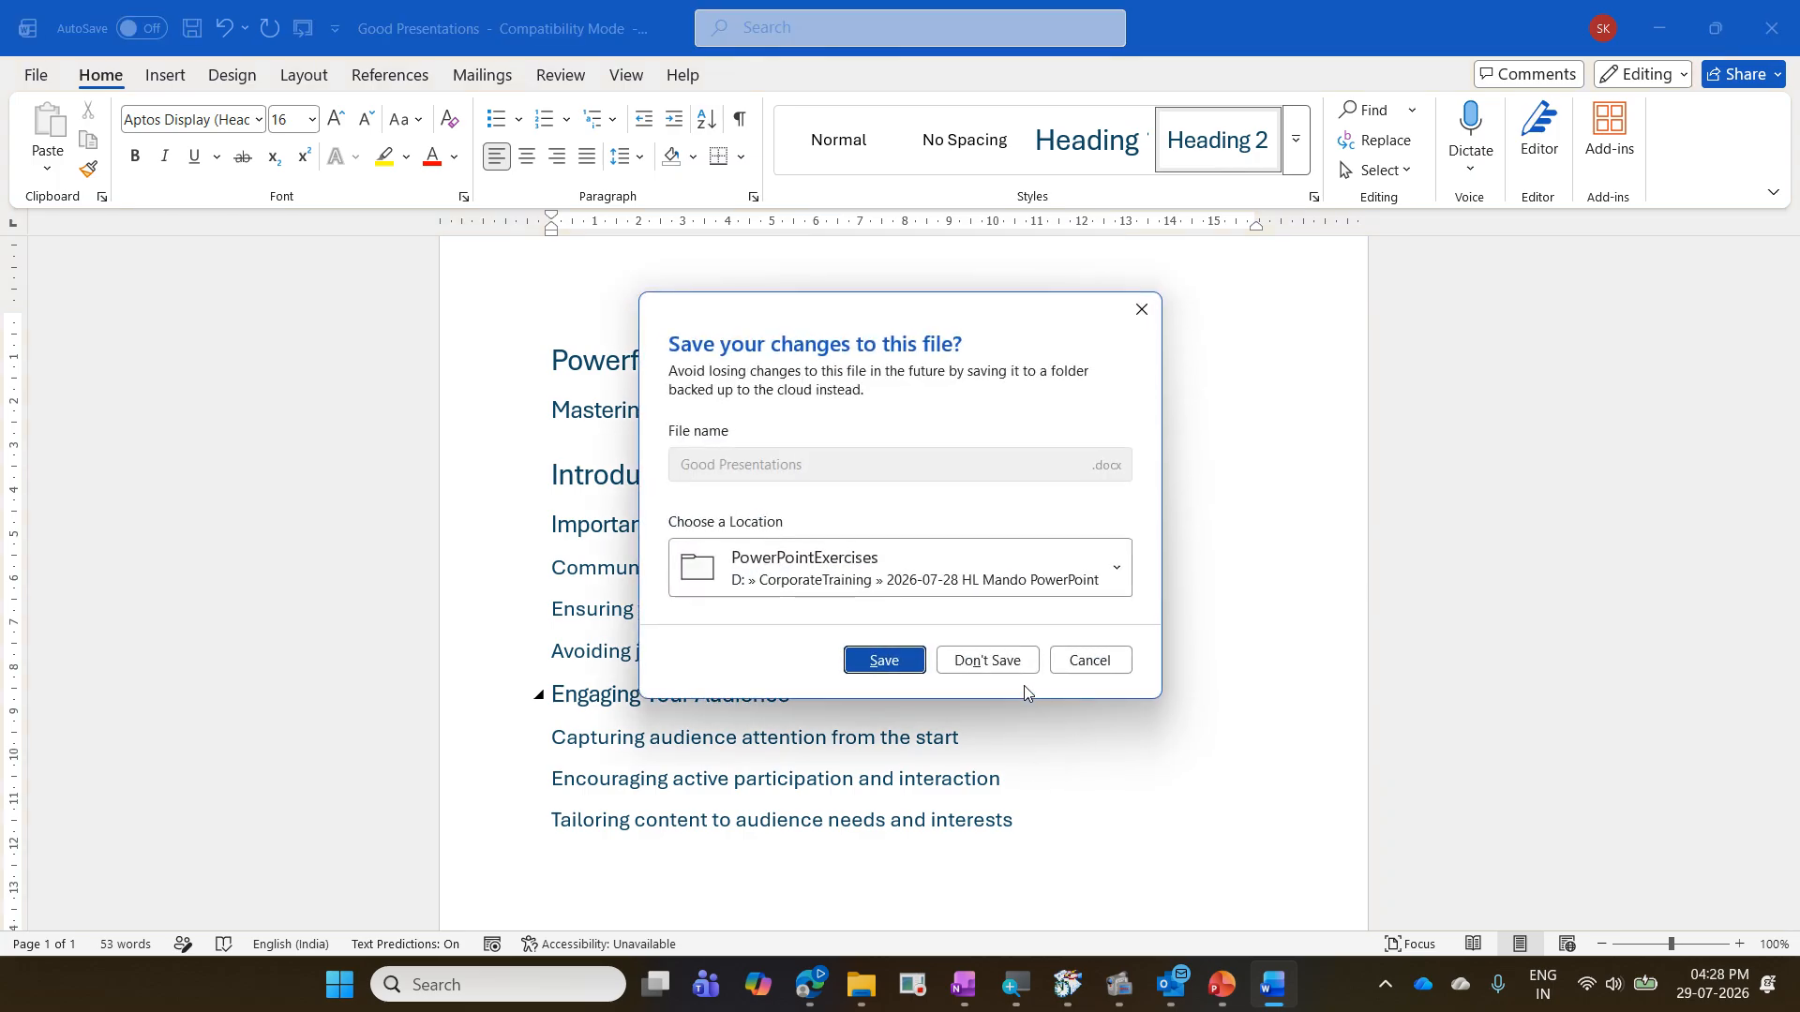
pyautogui.click(994, 658)
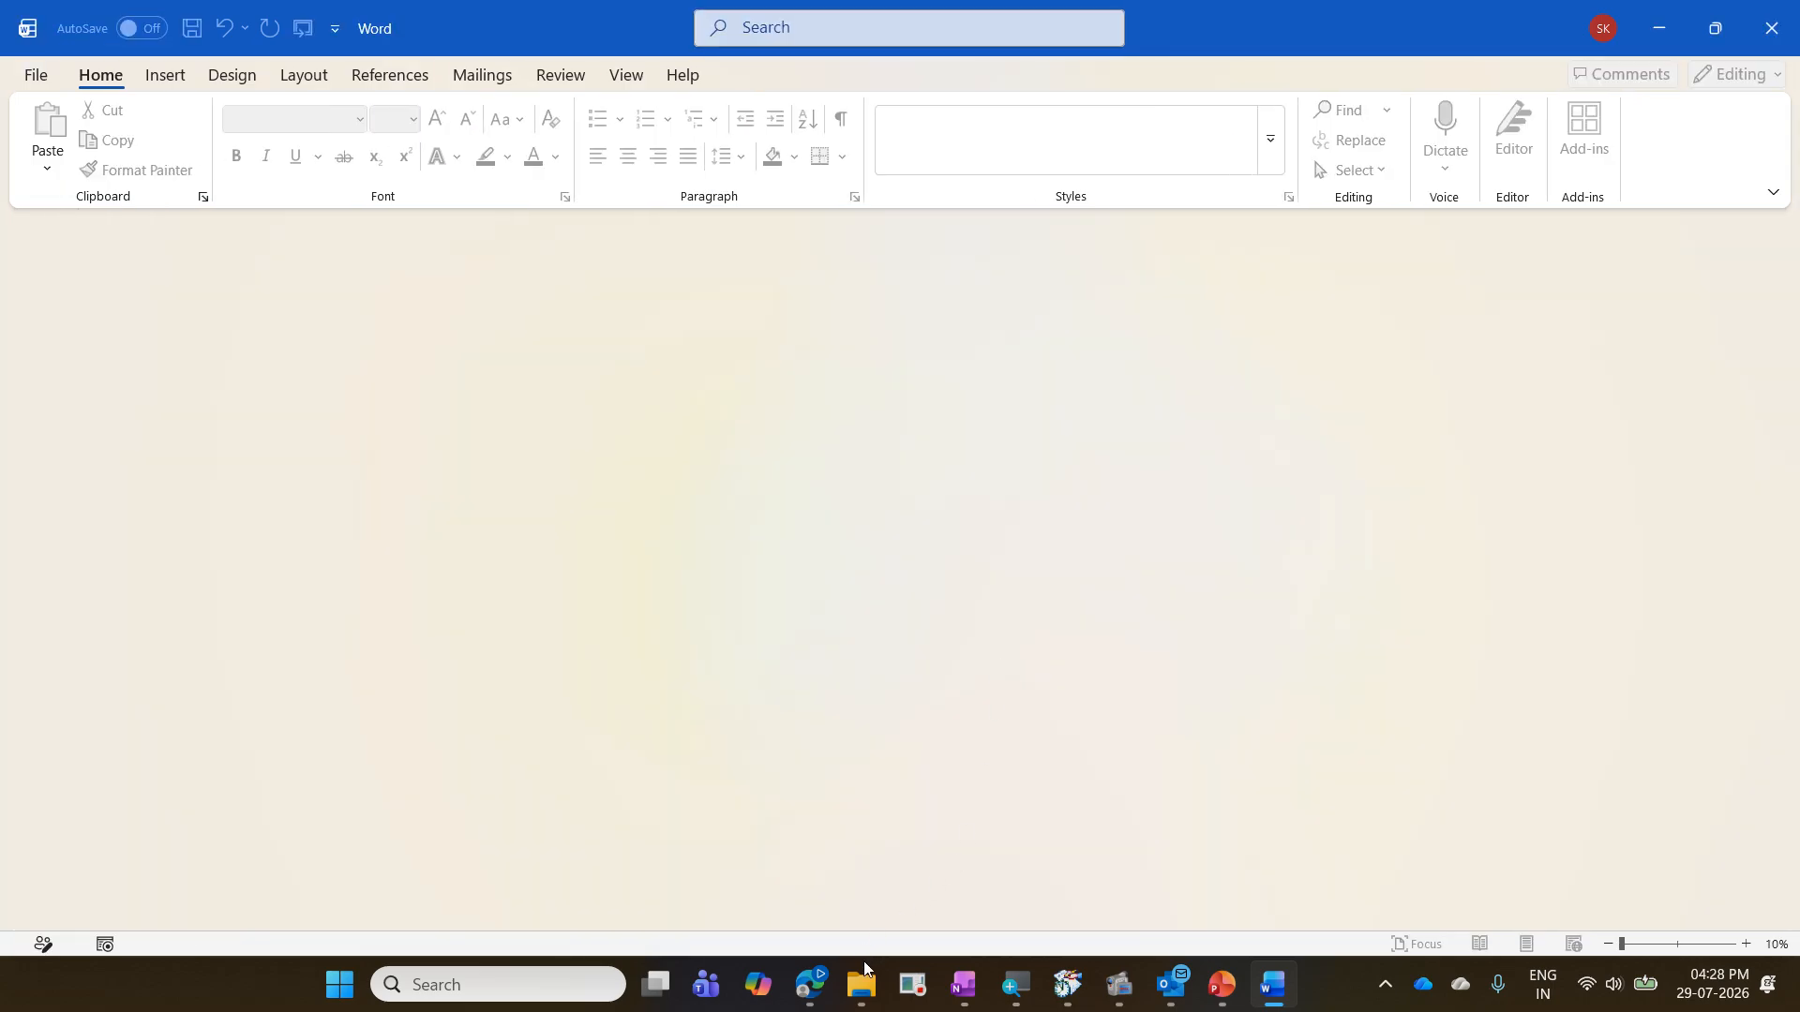
pyautogui.click(862, 987)
pyautogui.moveTo(730, 914)
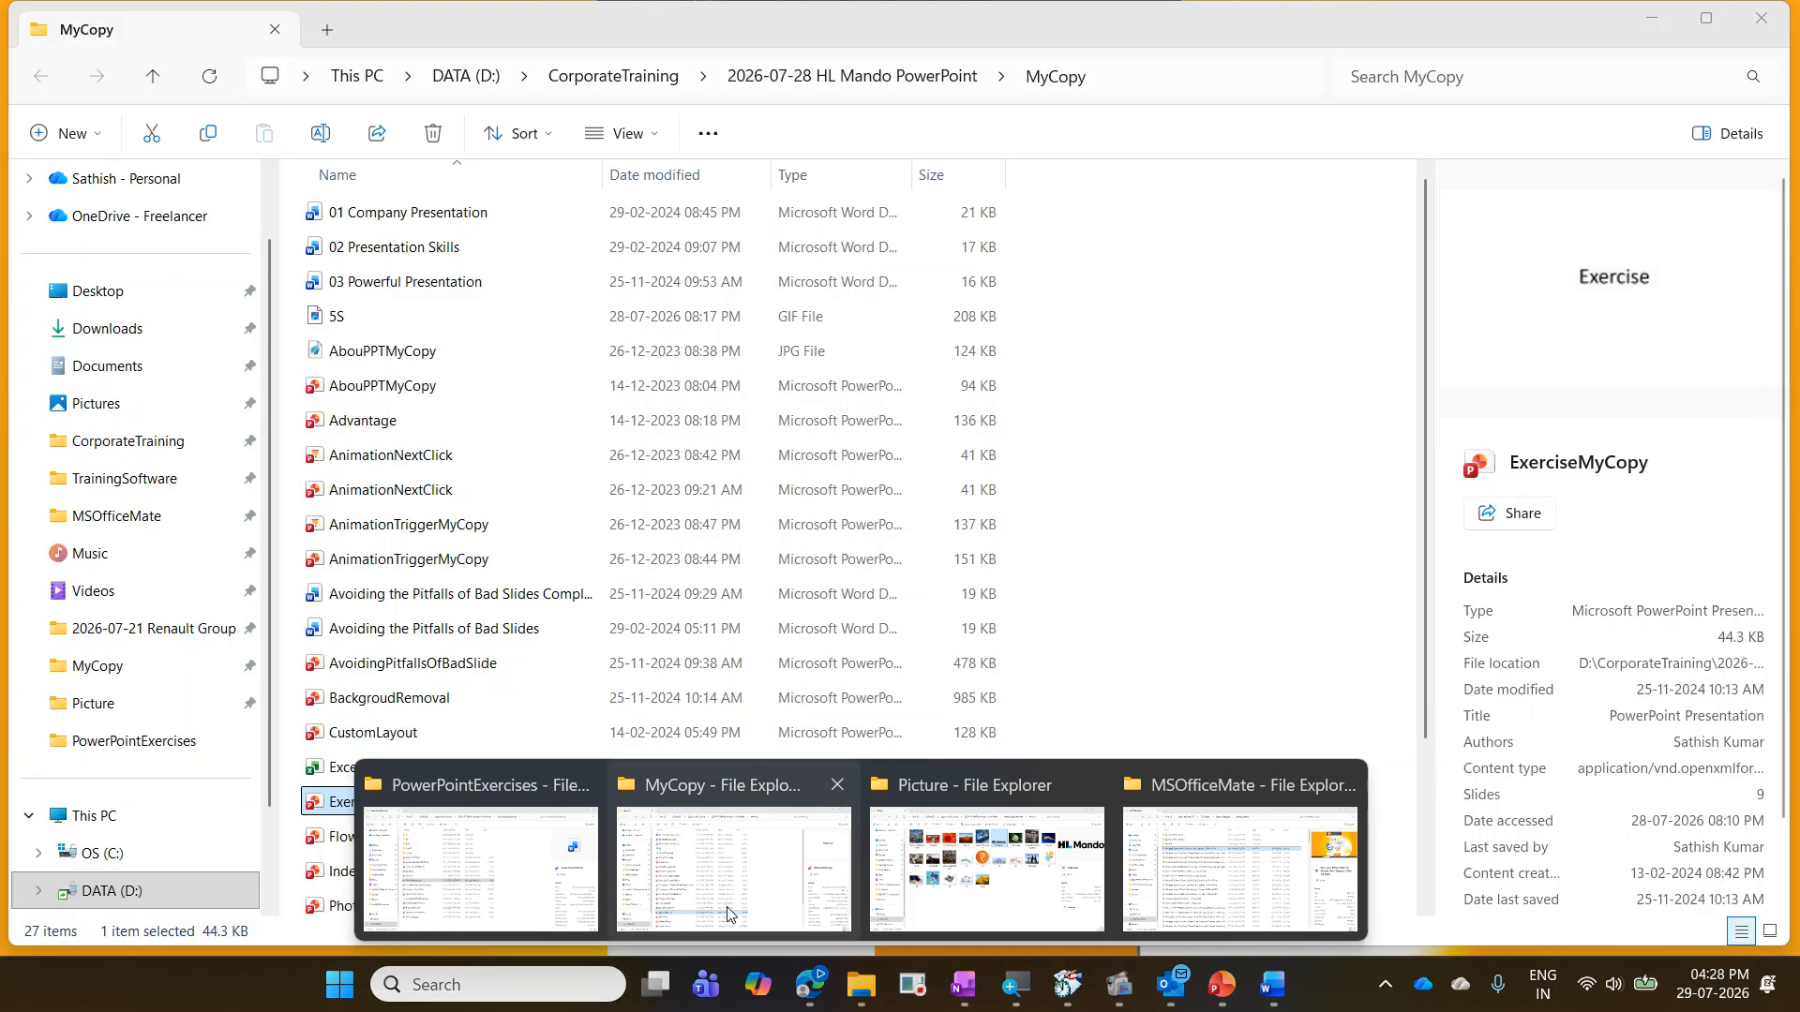
pyautogui.click(563, 905)
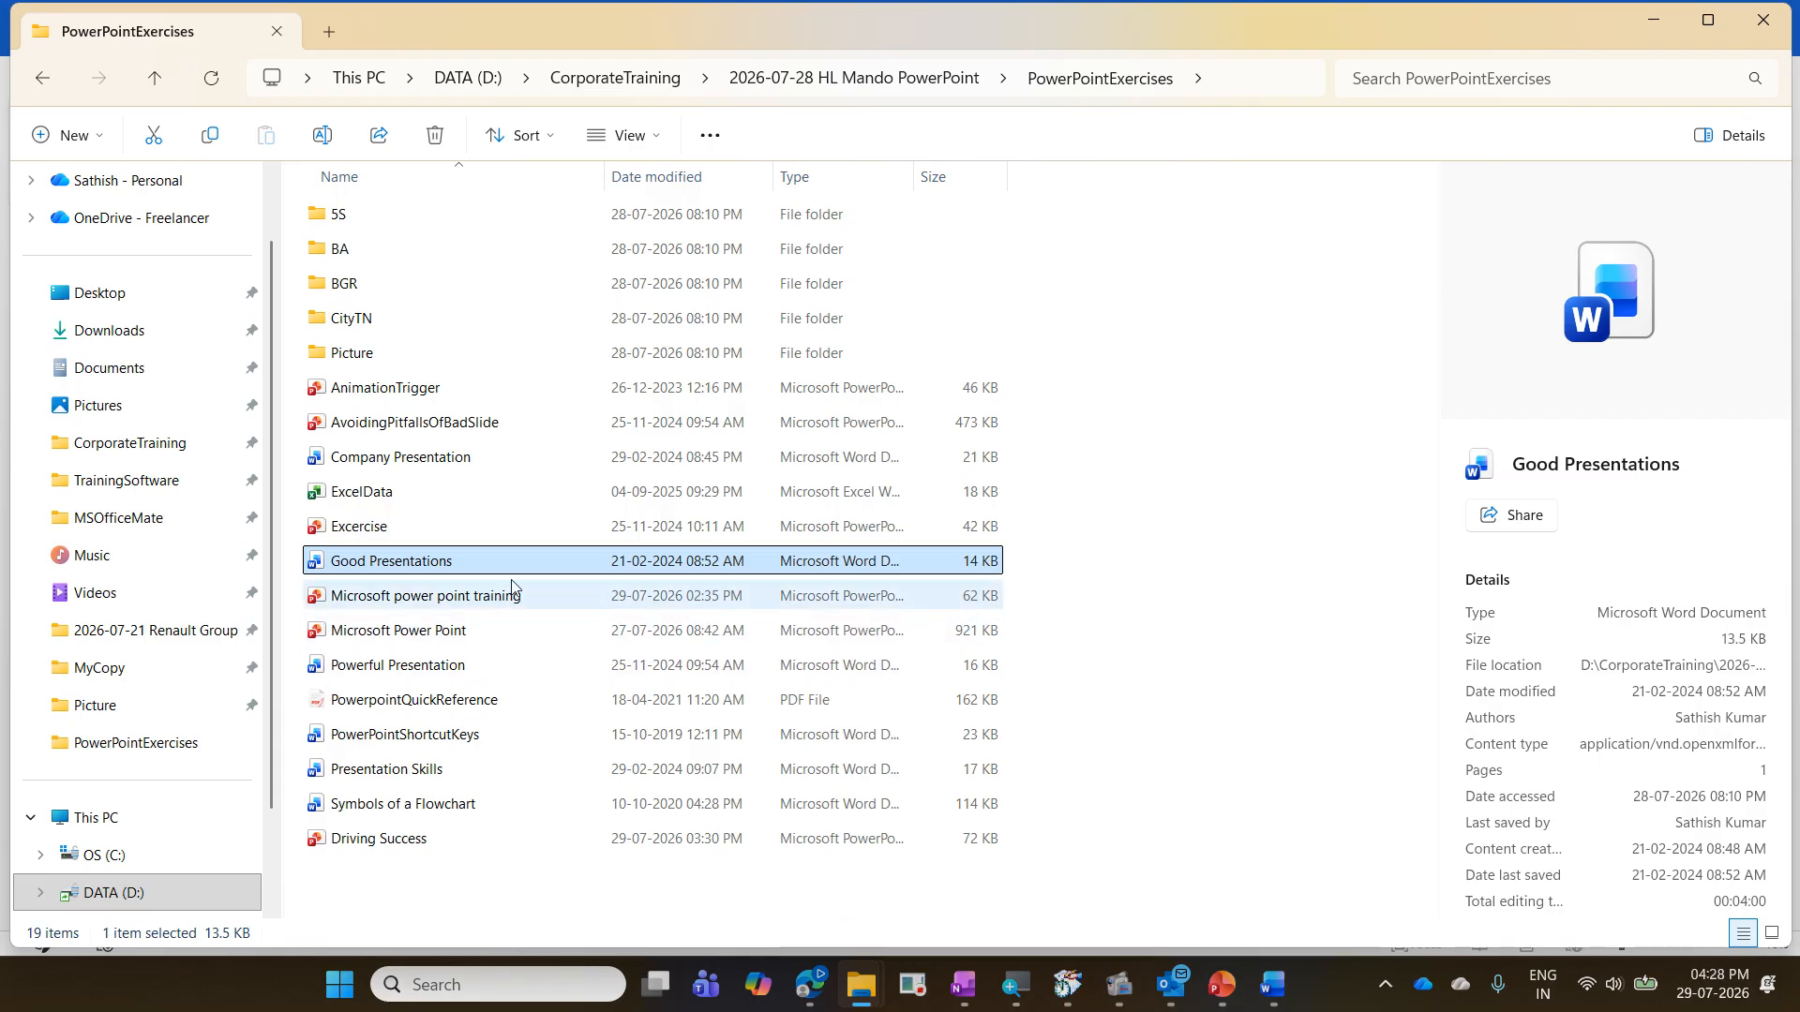
pyautogui.keyDown('ctrl'); pyautogui.click(513, 665); pyautogui.keyUp('ctrl')
pyautogui.click(514, 667)
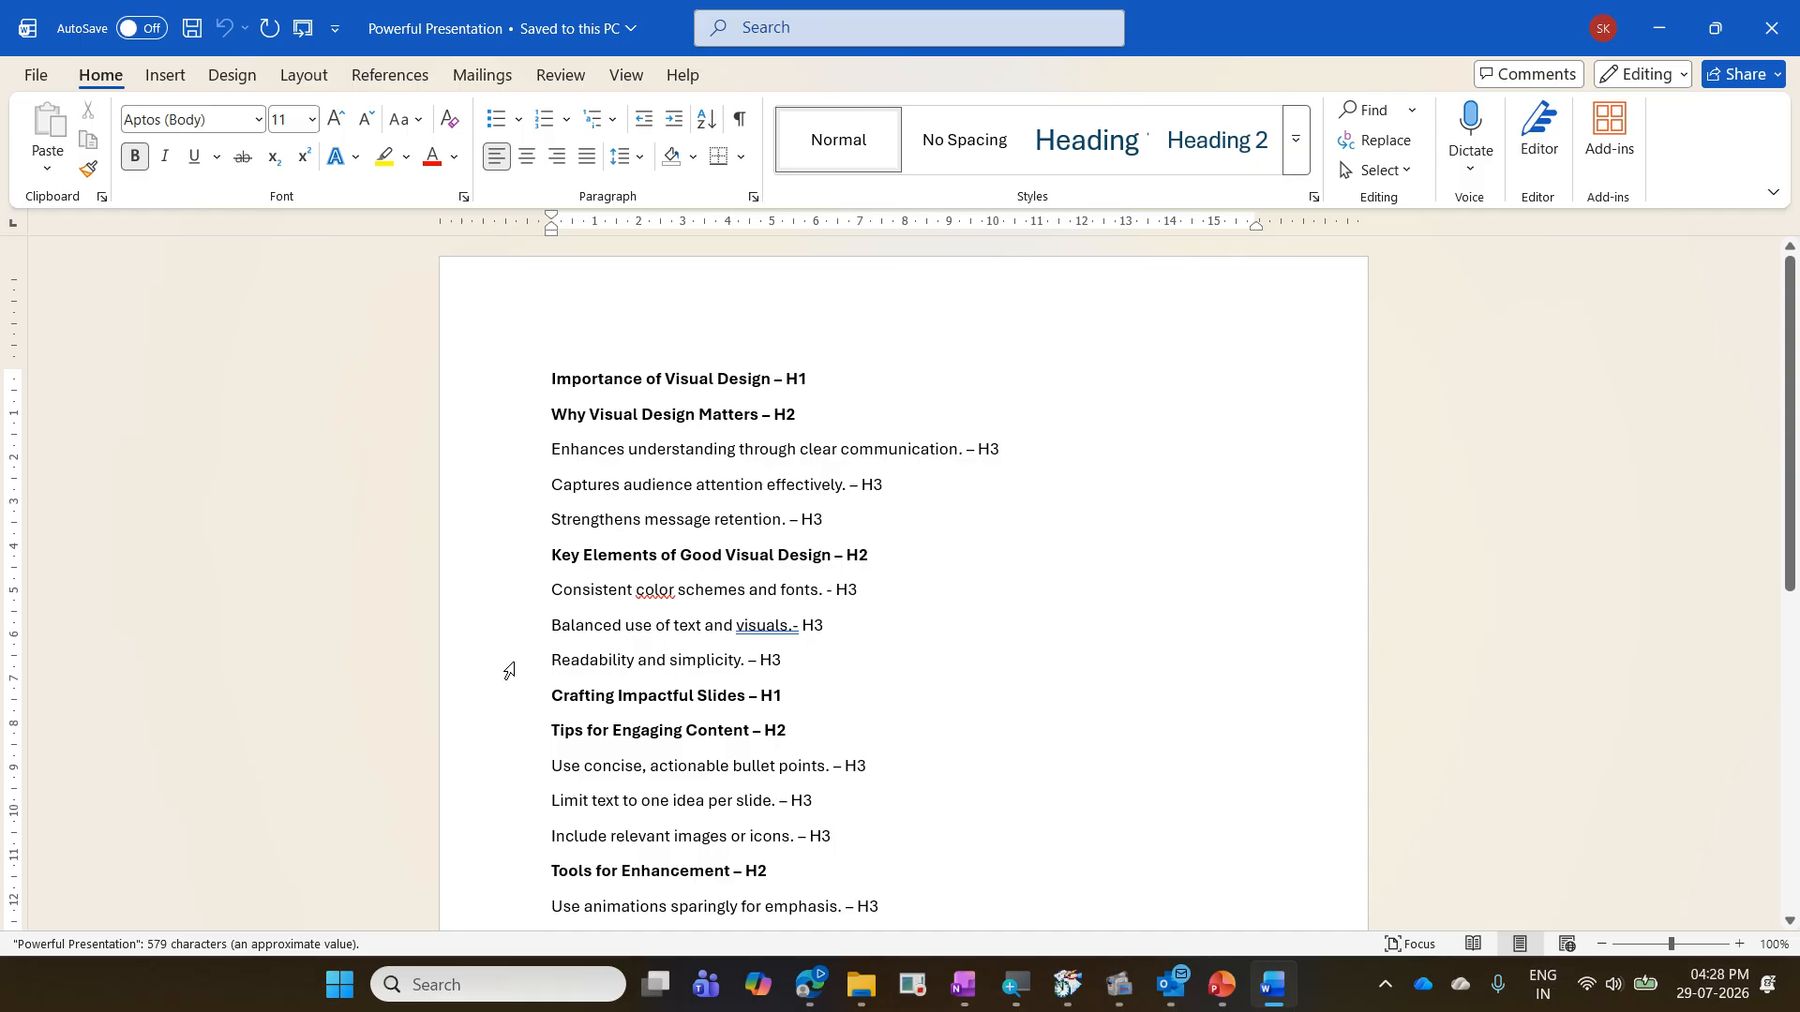
# - Apply Heading 1 to "Importance of Visual Design" and Heading 2 to "Why Visual Design Matters"
pyautogui.scroll(-5, 768, 593)
pyautogui.scroll(5, 768, 593)
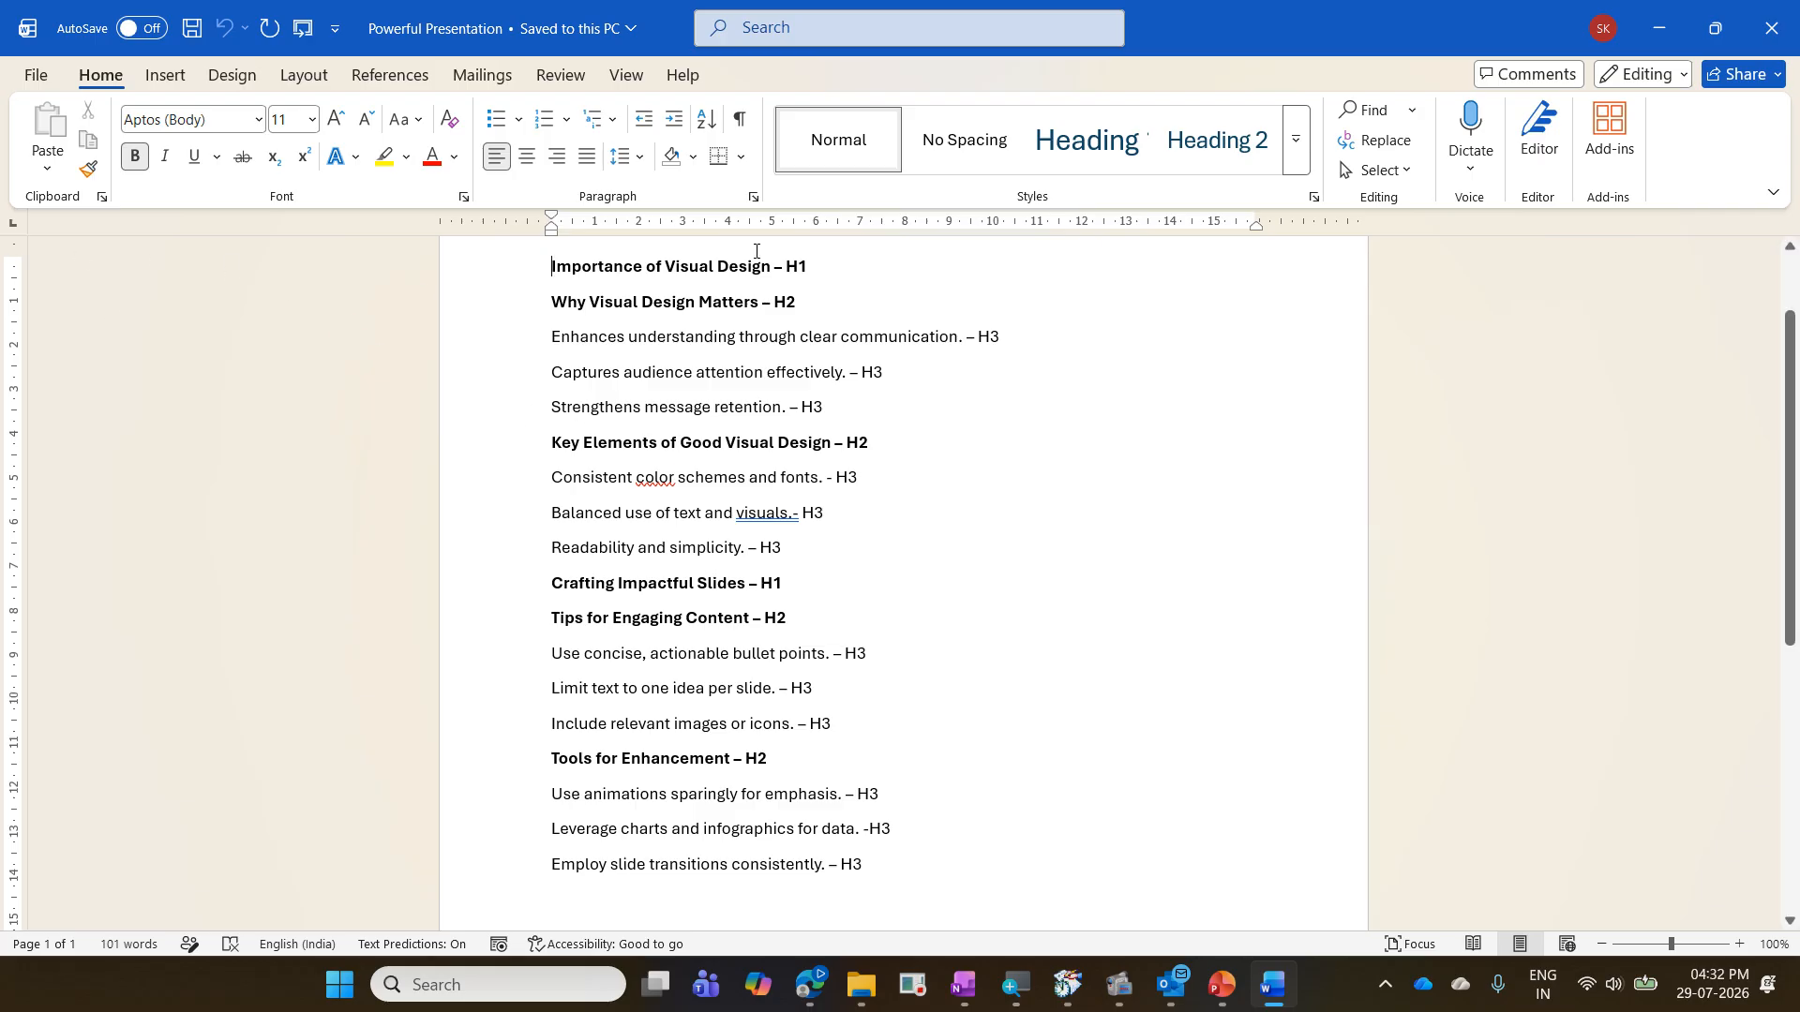
pyautogui.click(815, 270)
pyautogui.hotkey('ctrl', 'alt', '1')
pyautogui.click(825, 343)
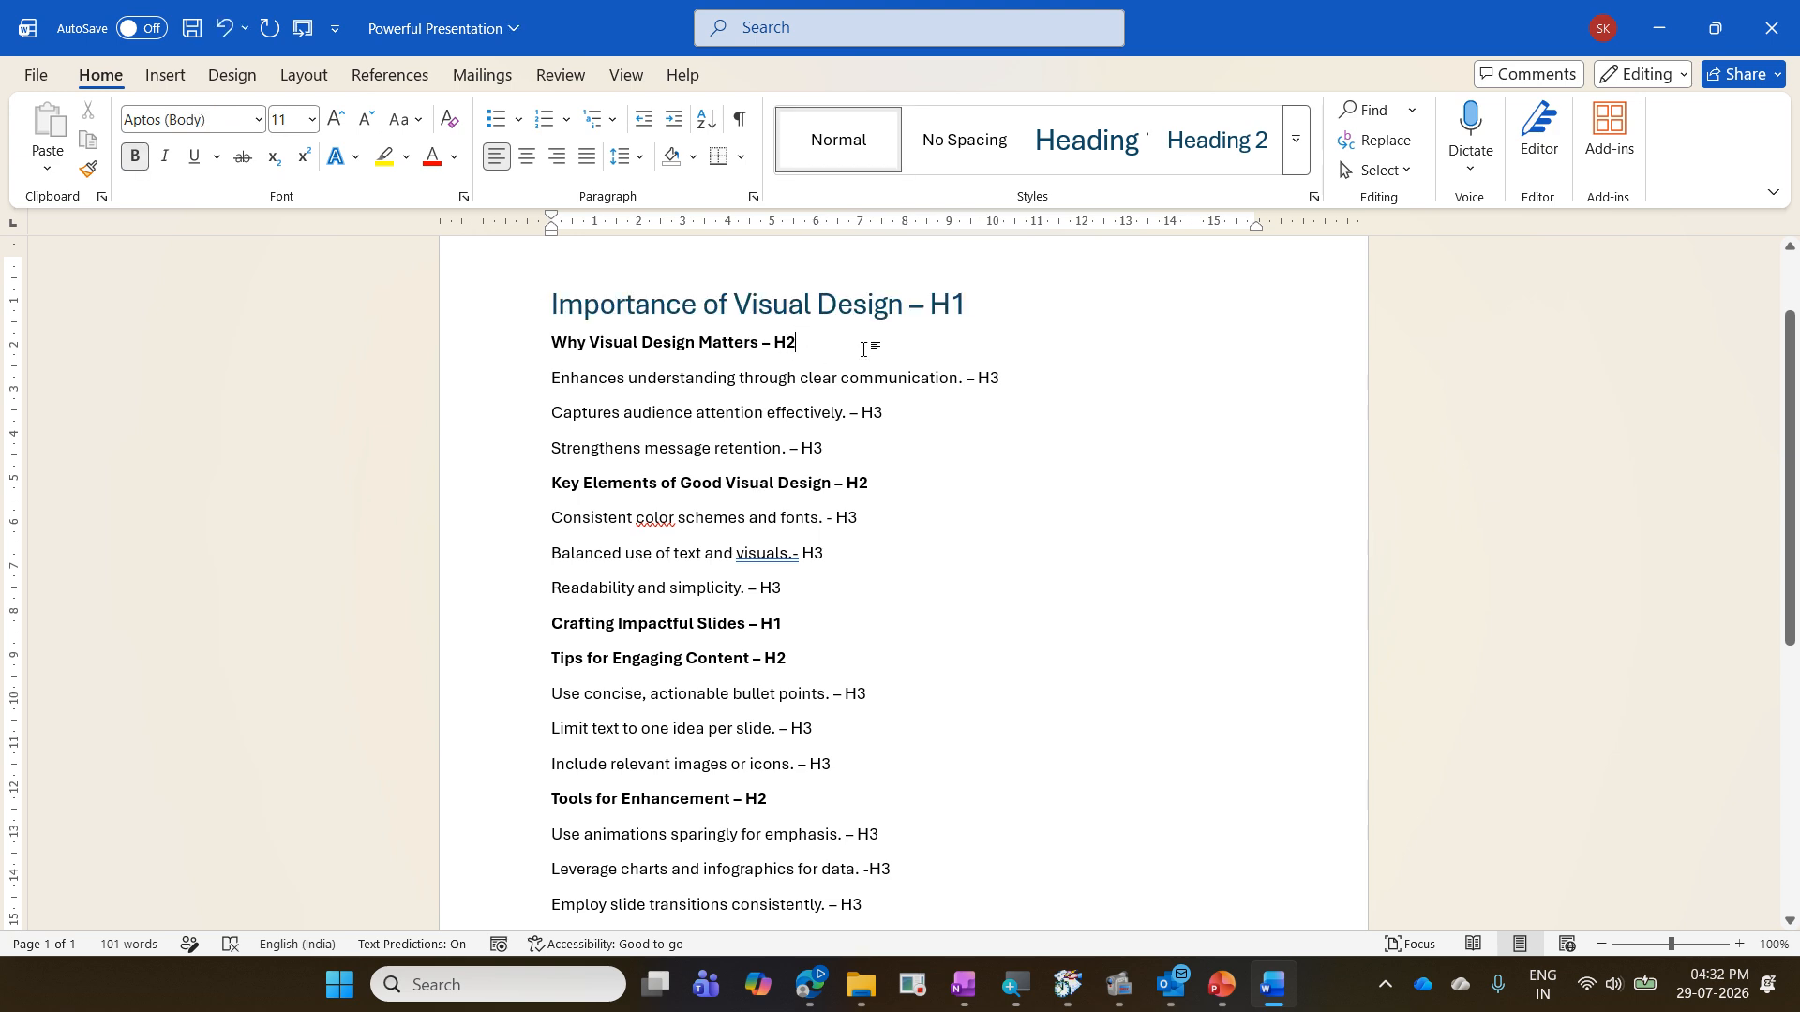
pyautogui.hotkey('ctrl', 'alt', '2')
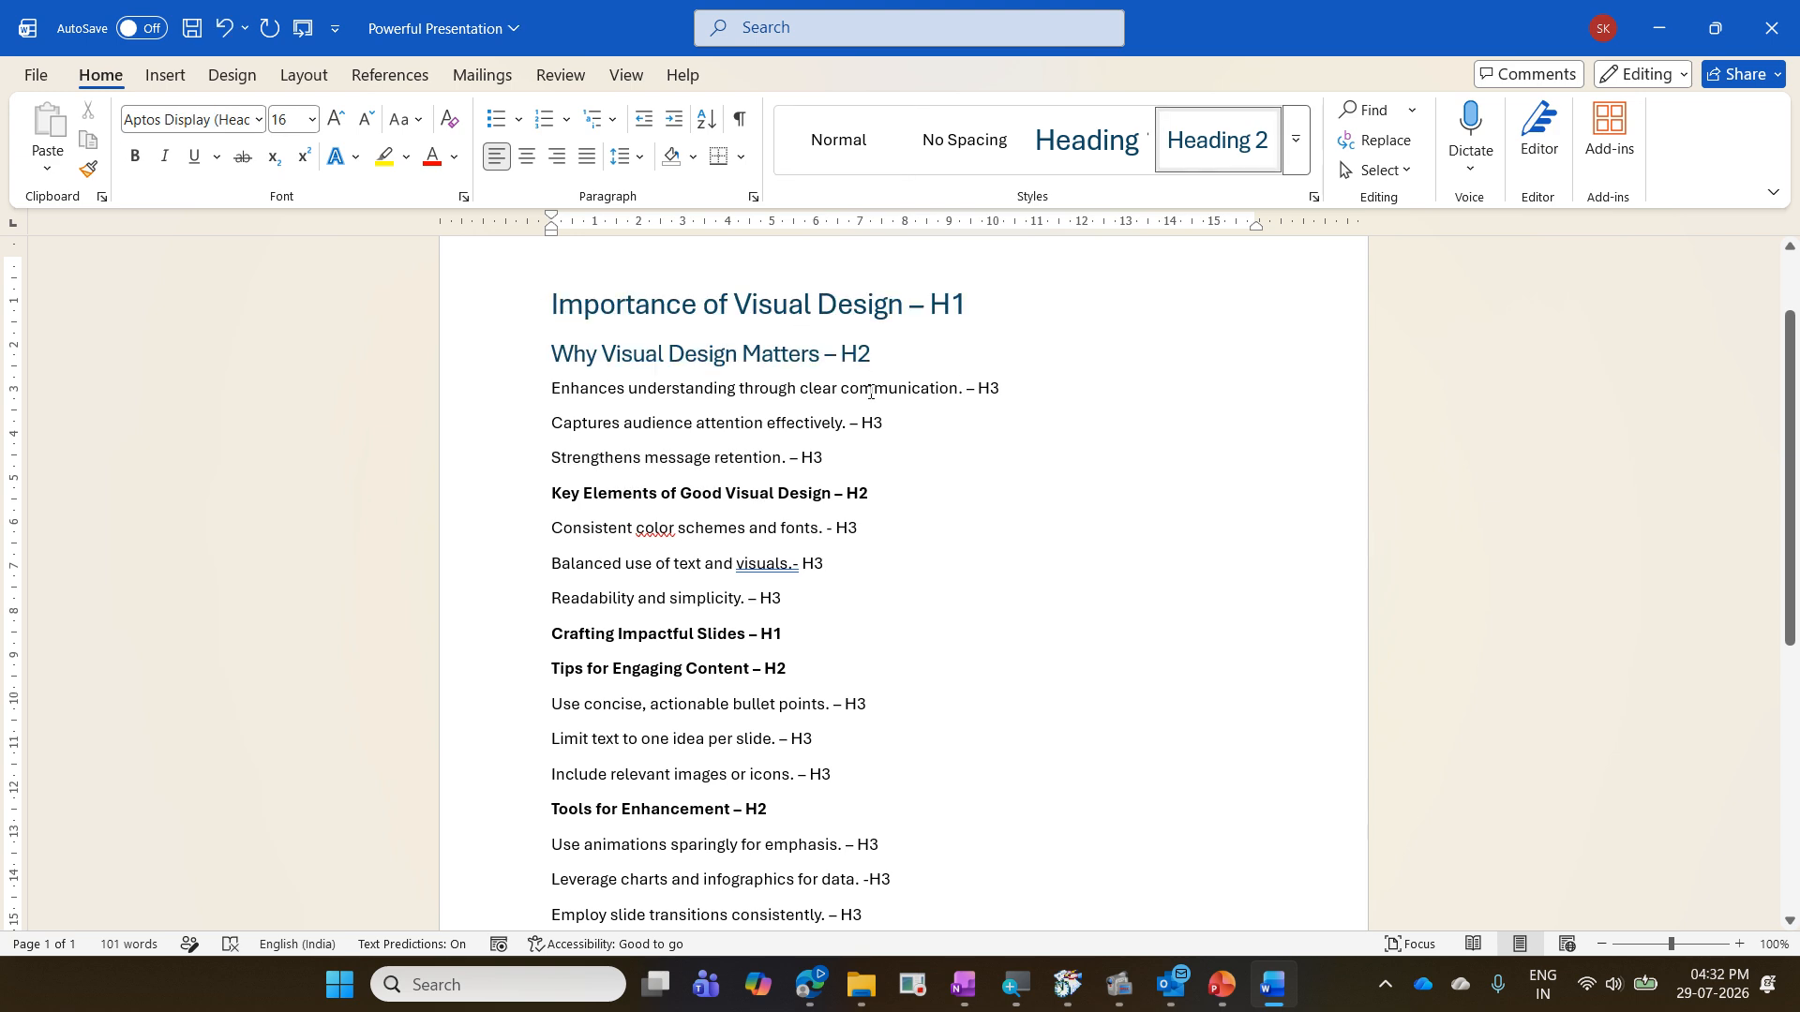
# - Apply Heading 3 to the three points under "Why Visual Design Matters"
pyautogui.moveTo(872, 388); pyautogui.dragTo(880, 433)
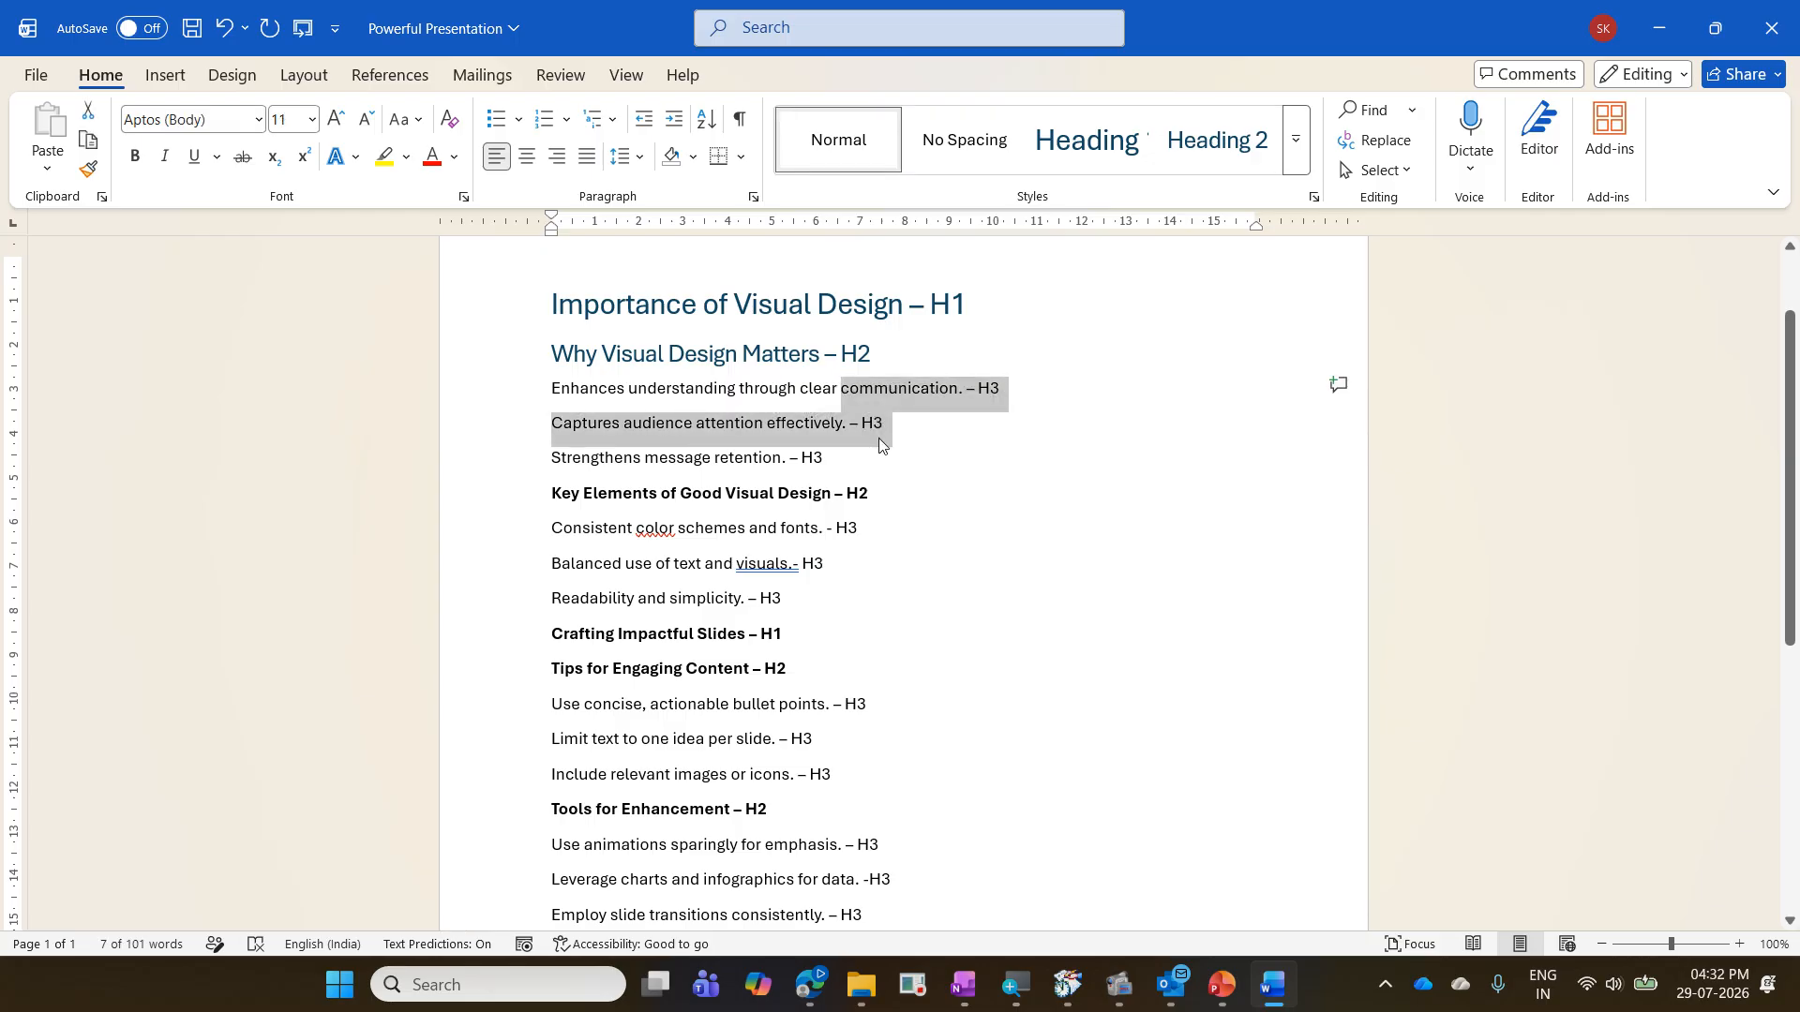
pyautogui.hotkey('shift', 'Down')
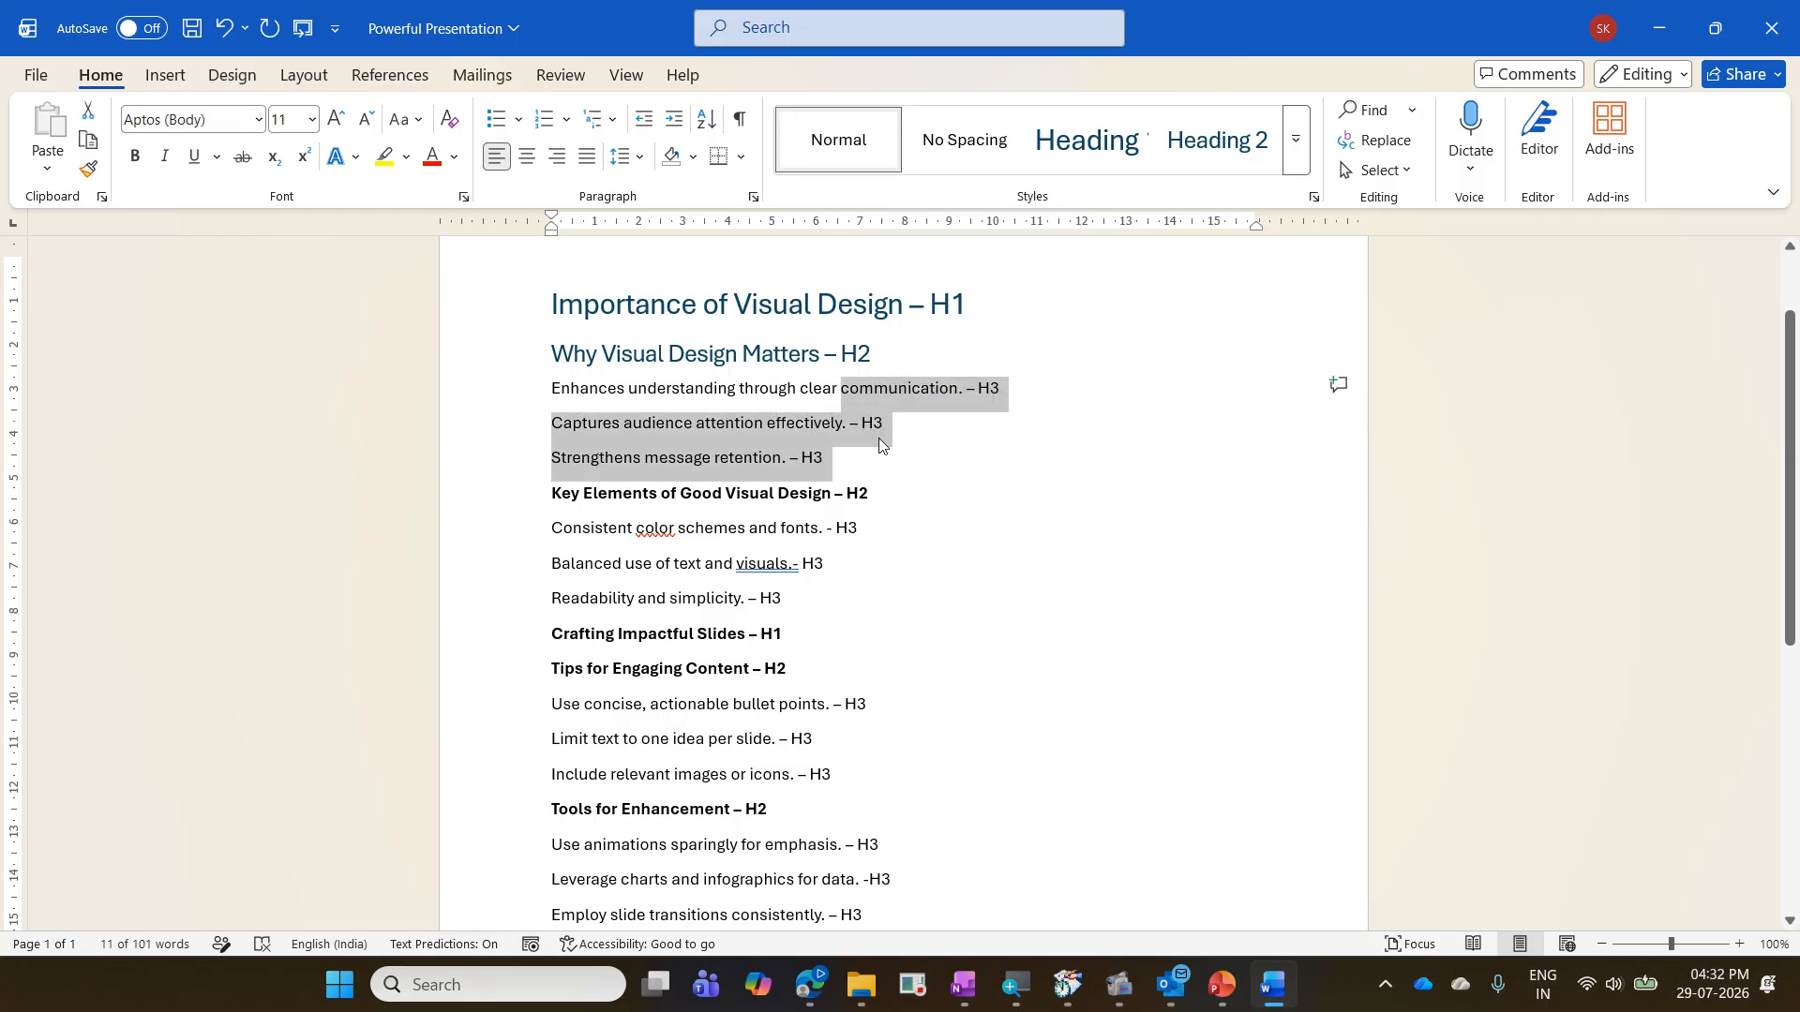
pyautogui.hotkey('ctrl', 'alt', '3')
# - Apply Heading 2 to "Key Elements of Good Visual Design" and Heading 3 to the three points under it
pyautogui.scroll(-4, 839, 335)
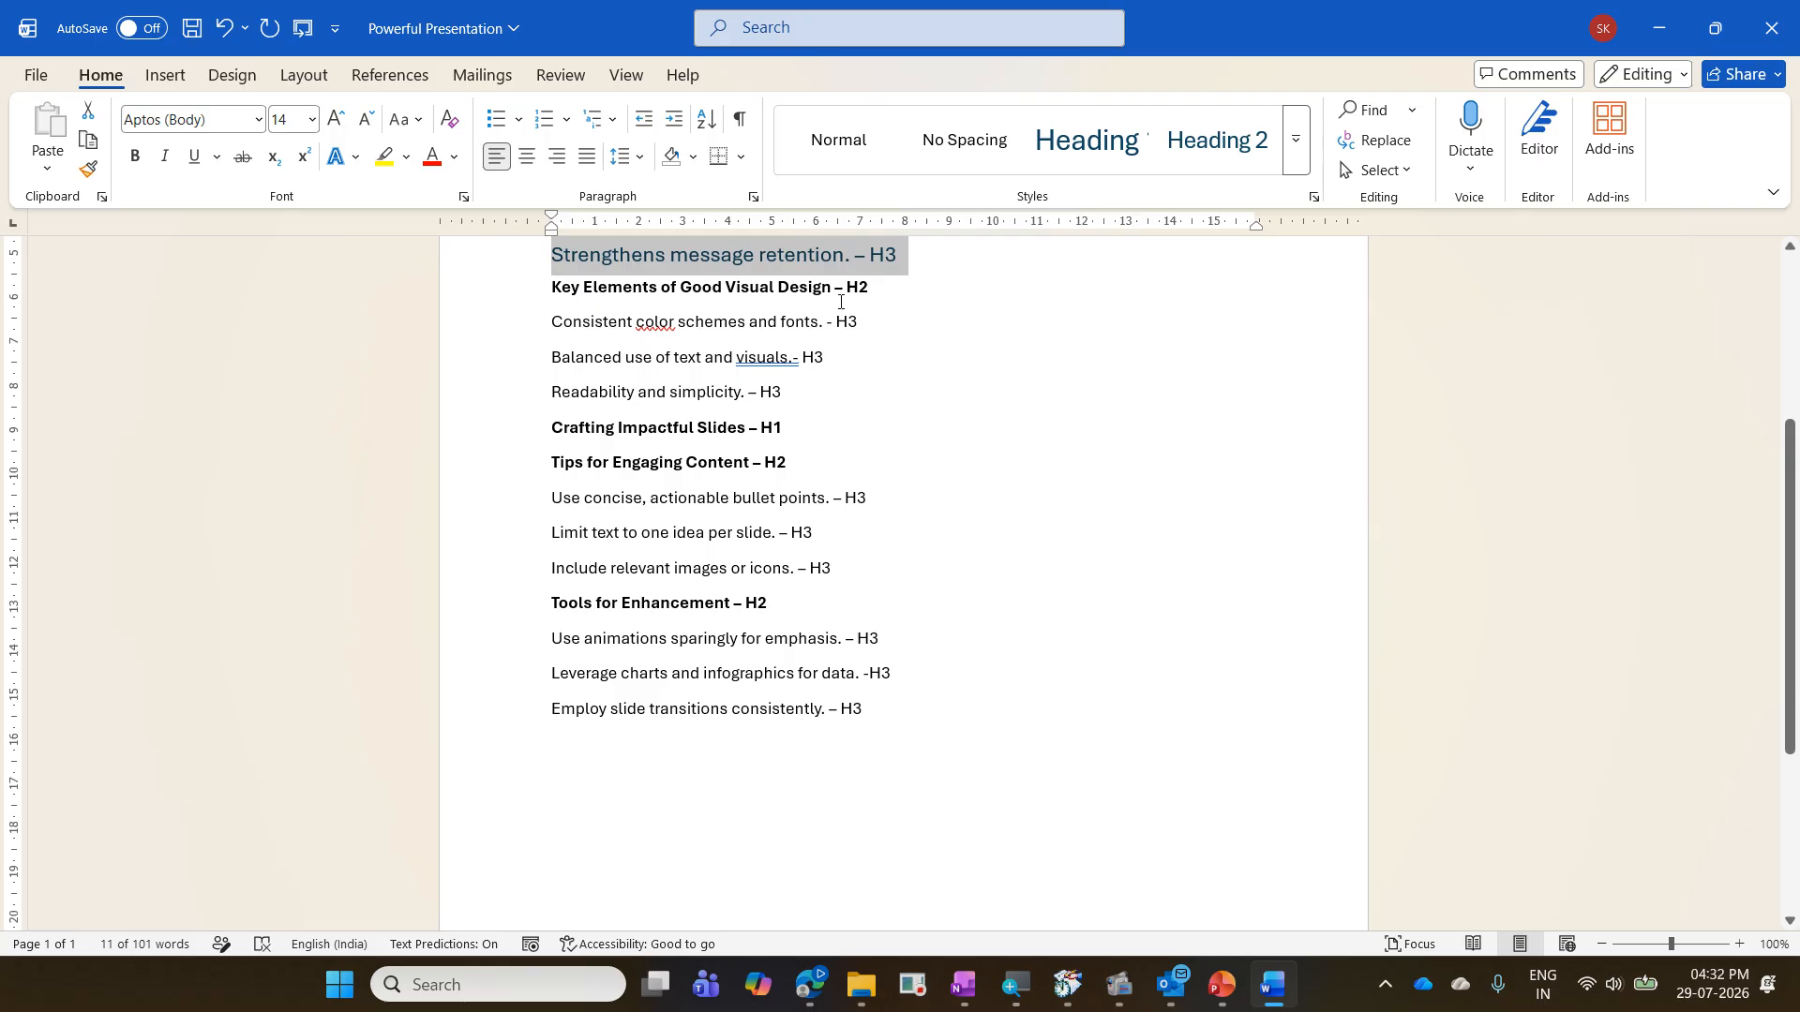
pyautogui.click(841, 302)
pyautogui.hotkey('ctrl', 'alt', '2')
pyautogui.moveTo(781, 332); pyautogui.dragTo(743, 354)
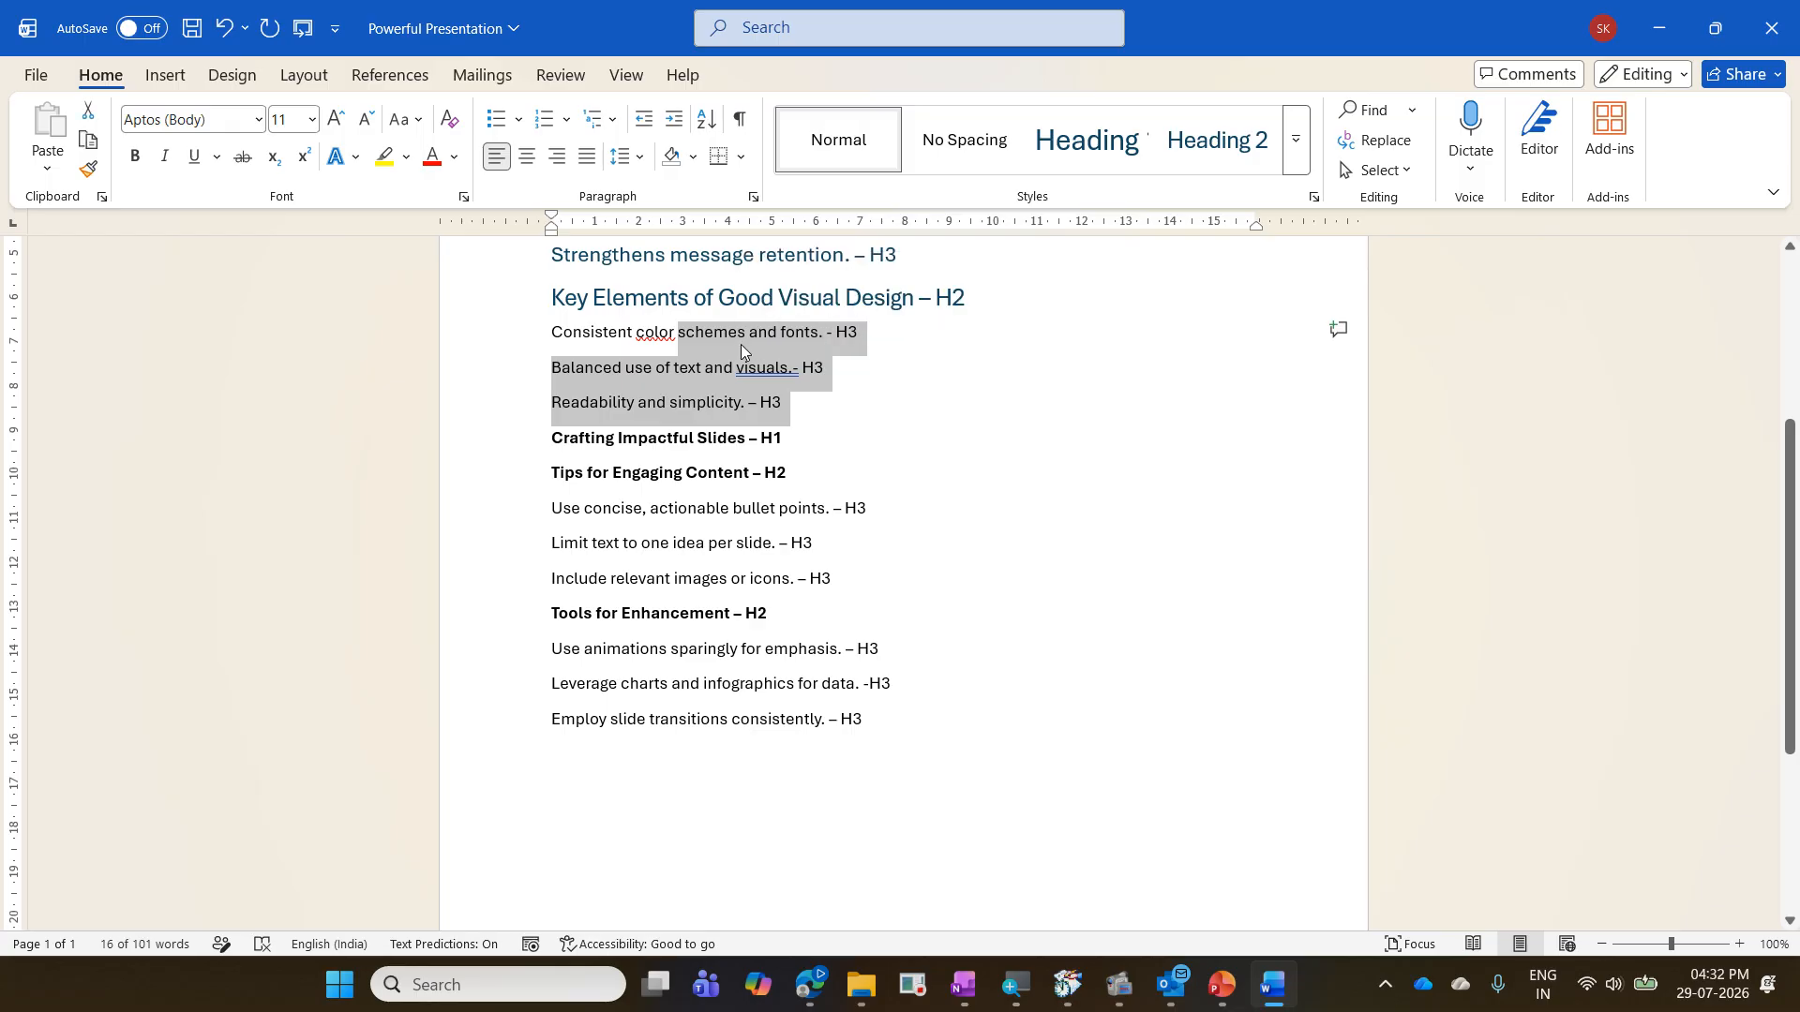
pyautogui.hotkey('ctrl', 'alt', '3')
# - Style "Crafting Impactful Slides" as Heading 1, "Tips for Engaging Content" as Heading 2 and its three points as Heading 3
pyautogui.click(794, 456)
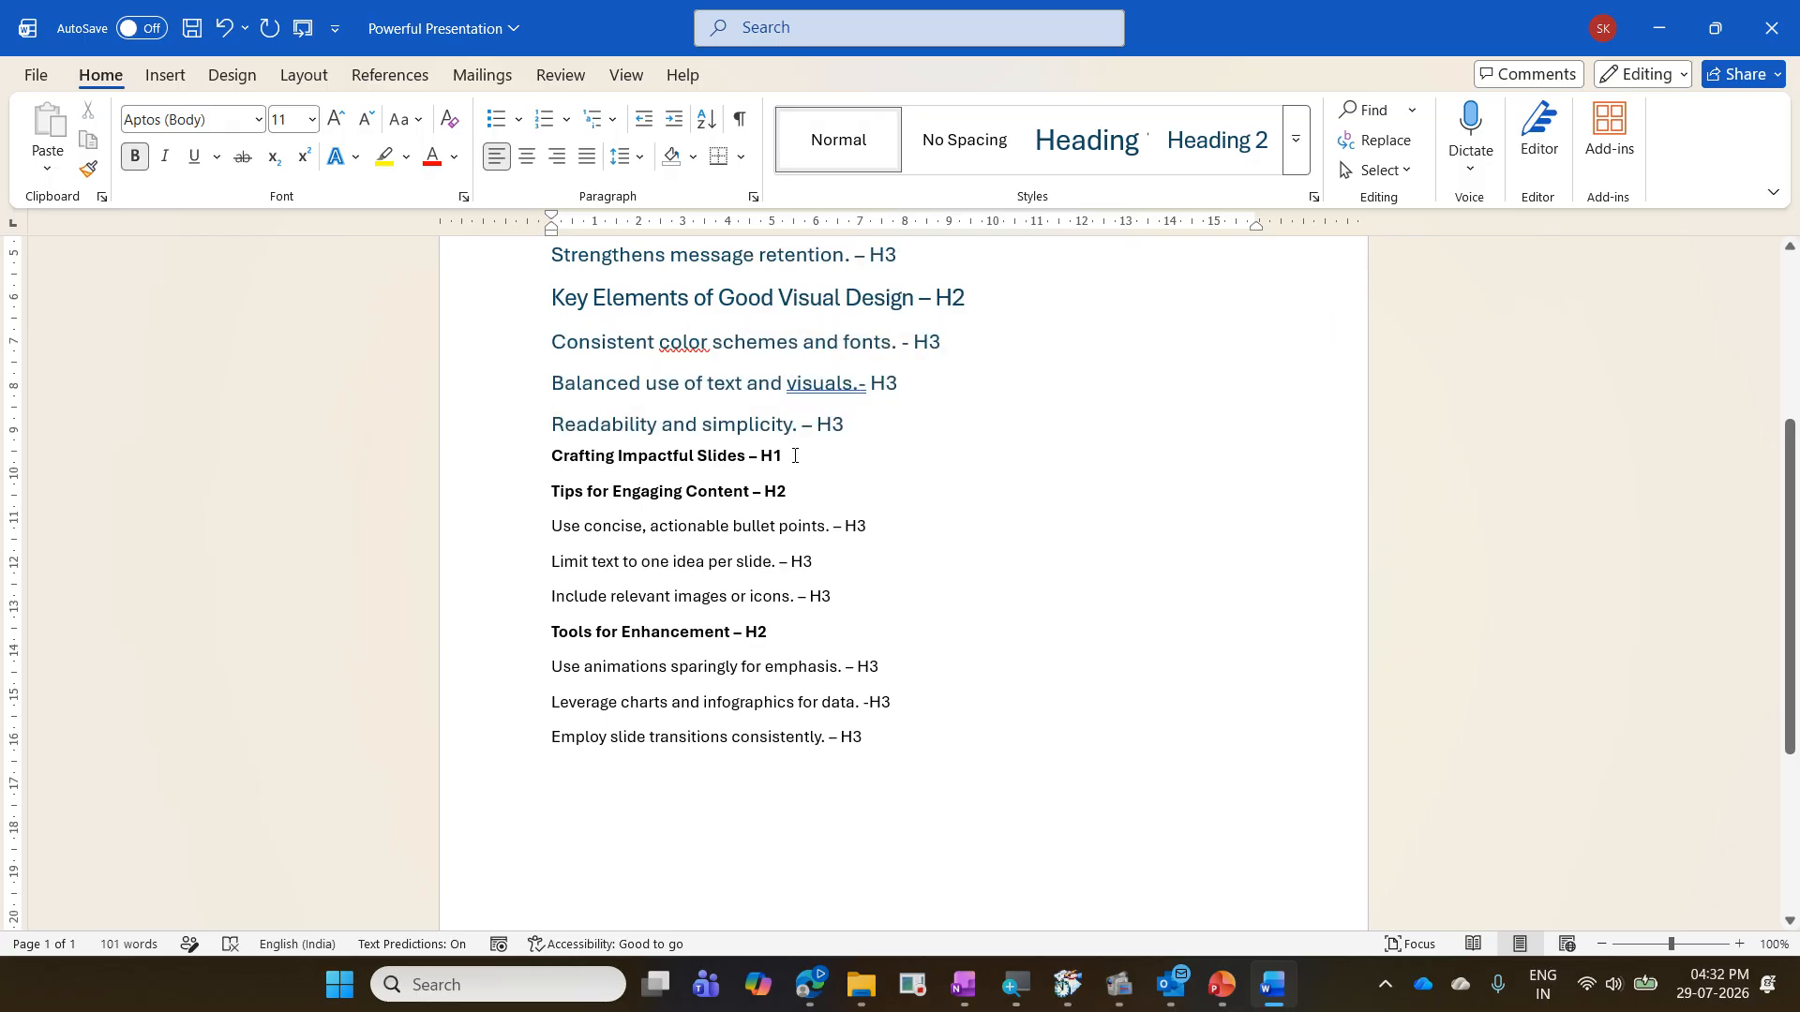
pyautogui.hotkey('ctrl', 'alt', '1')
pyautogui.click(825, 528)
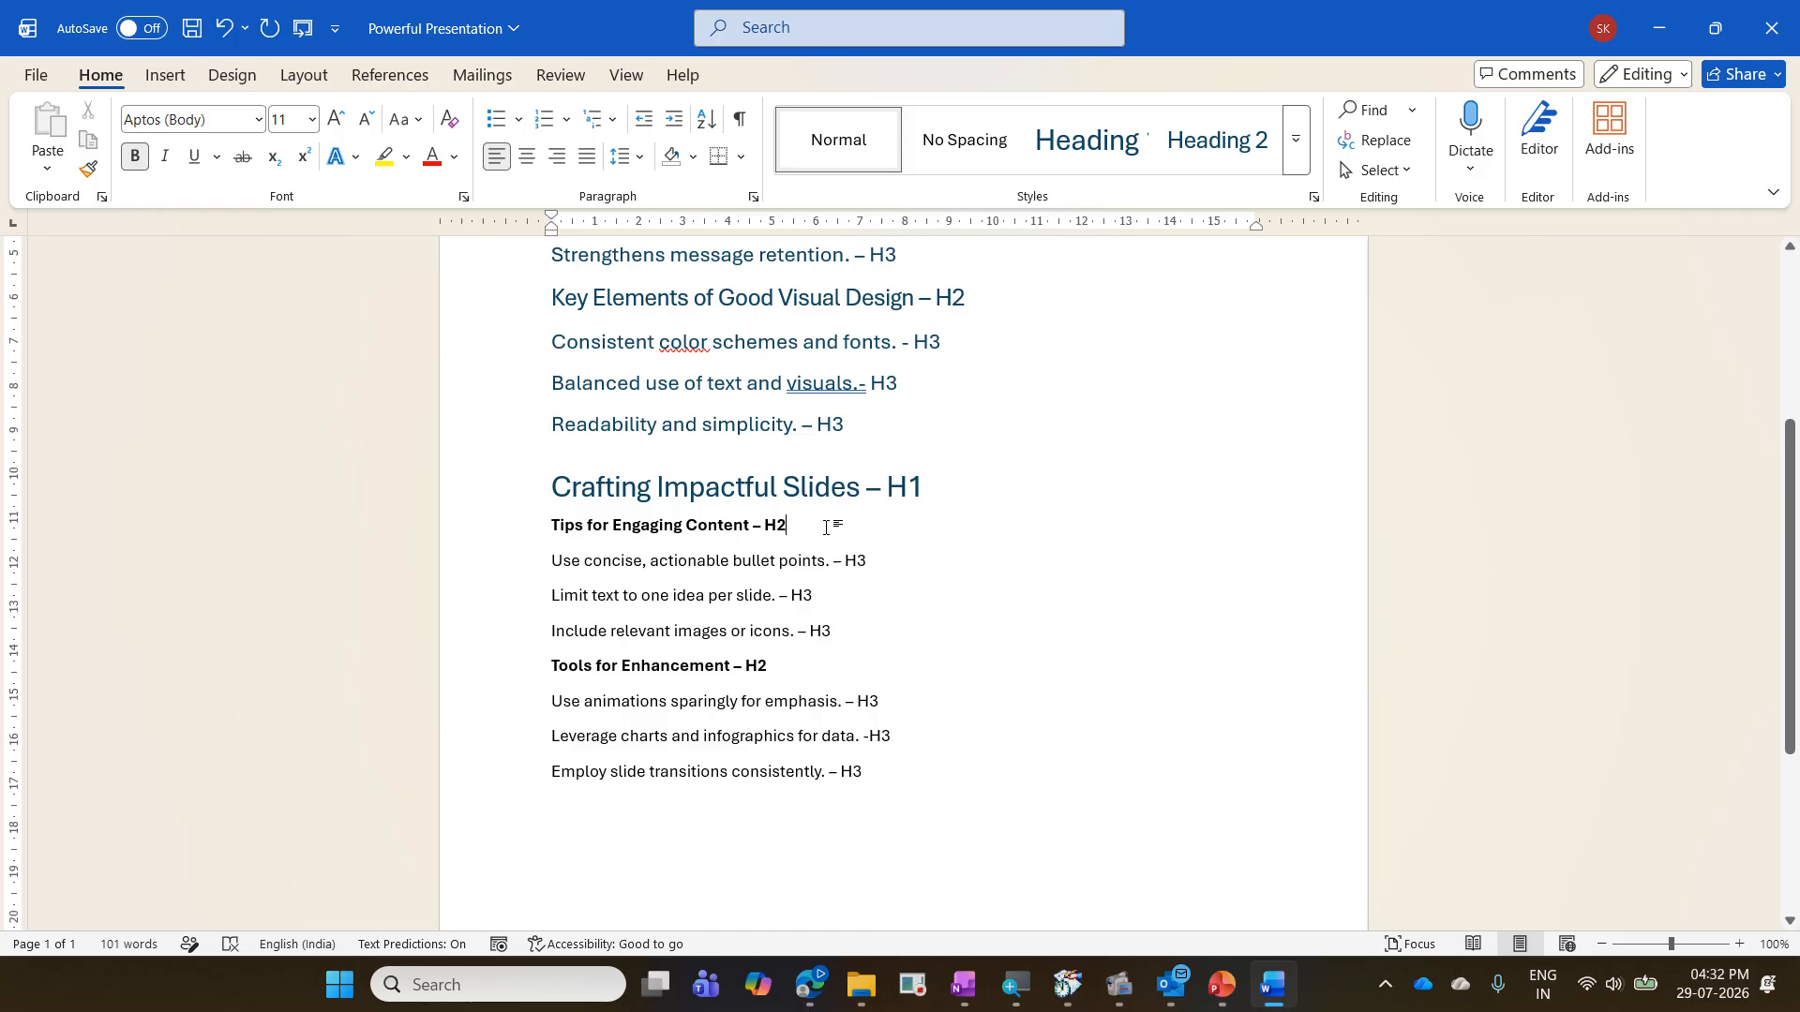
pyautogui.hotkey('ctrl', 'alt', '2')
pyautogui.moveTo(841, 641); pyautogui.dragTo(790, 584)
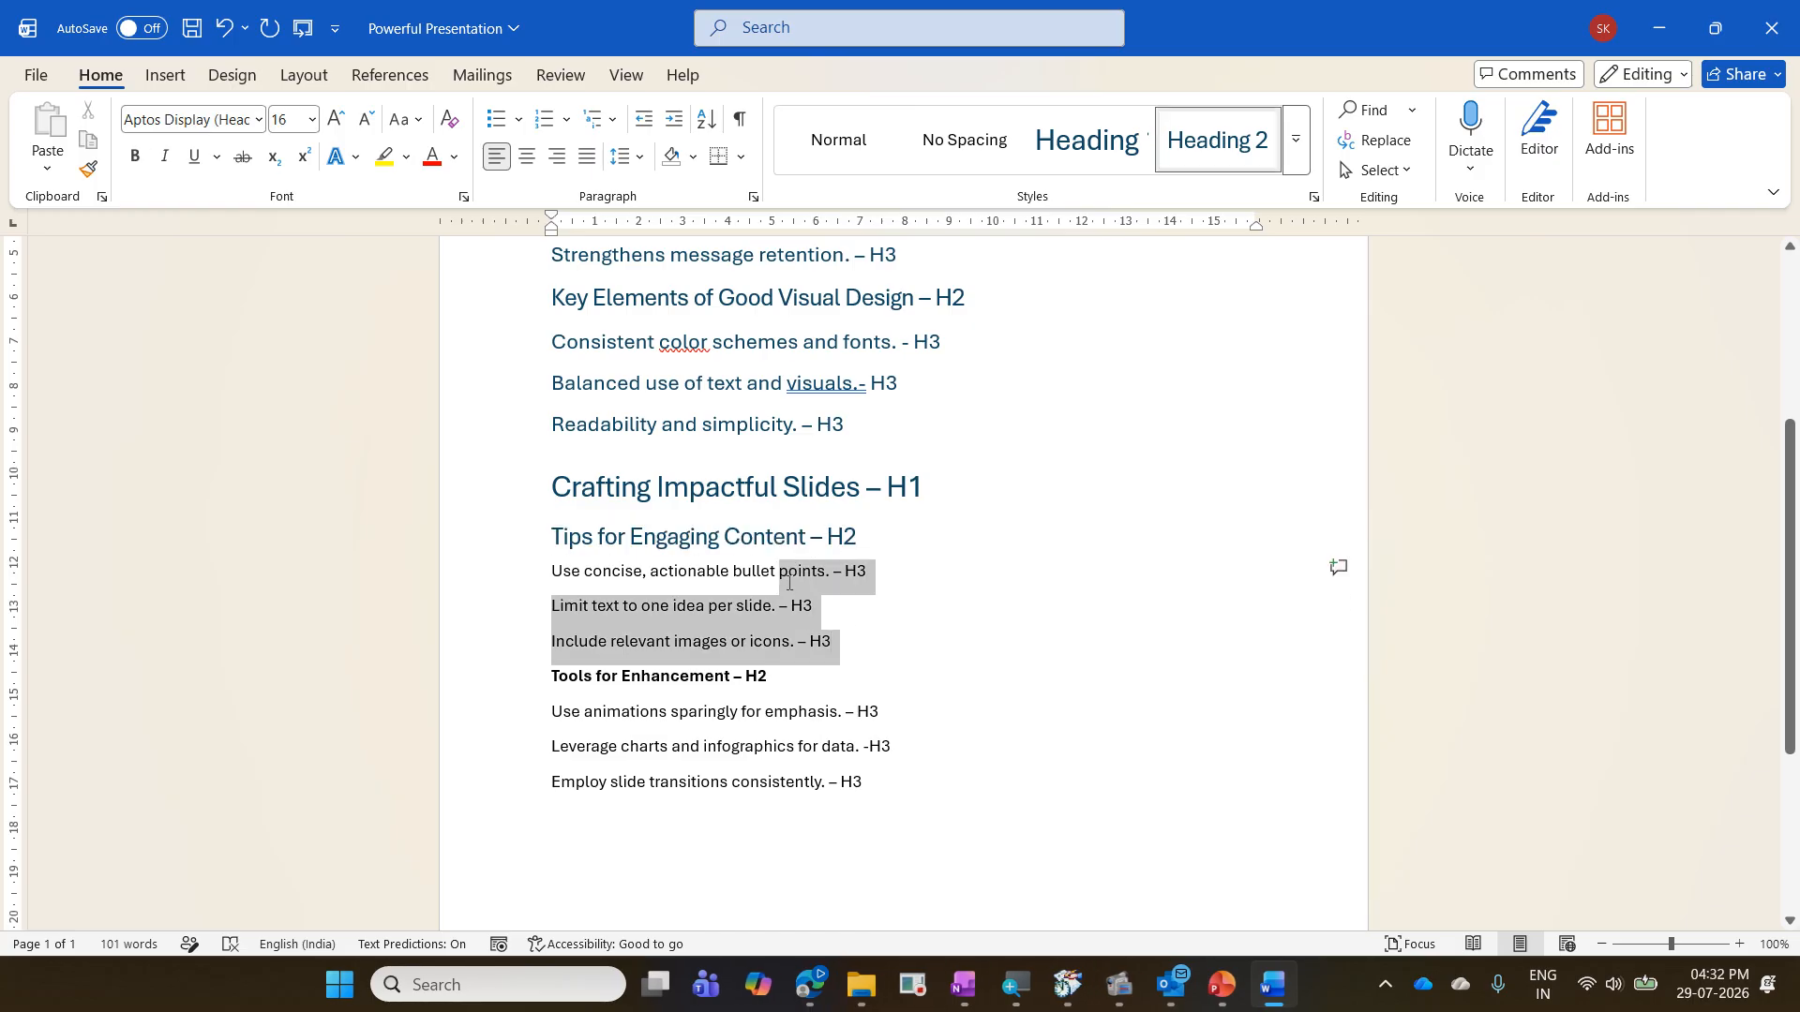
pyautogui.hotkey('ctrl', 'alt', '3')
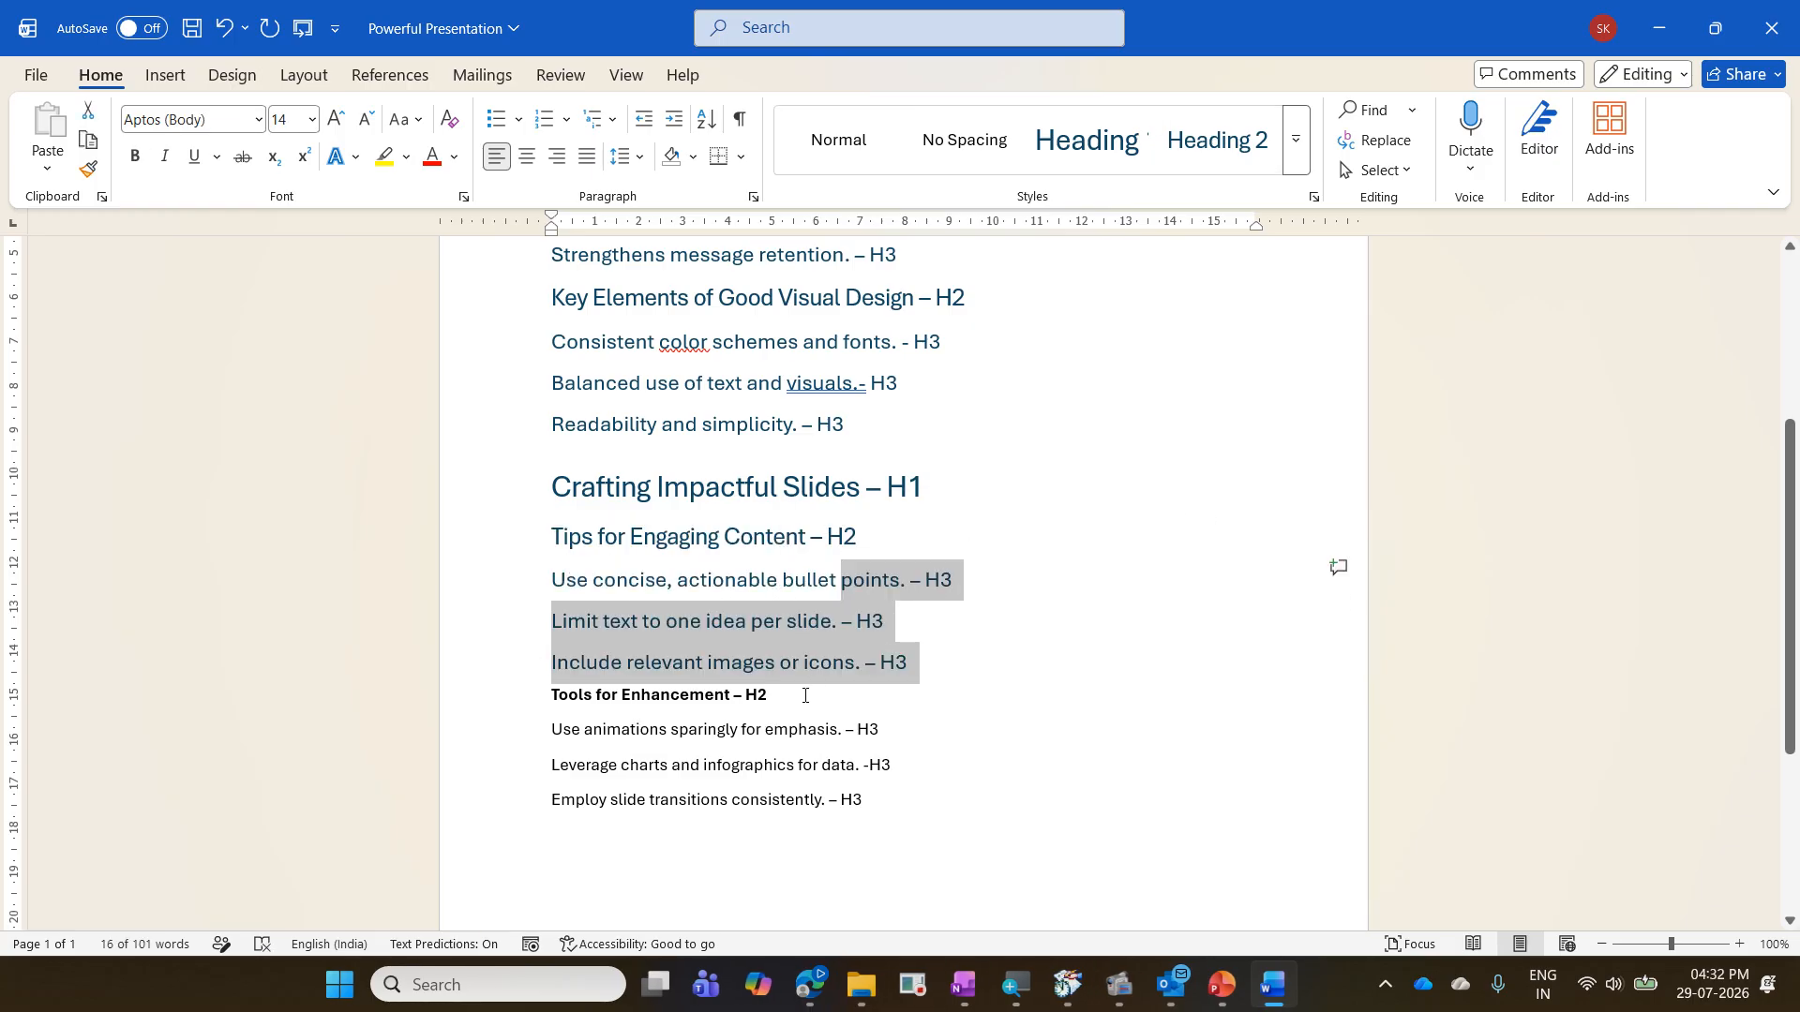
# - Apply Heading 2 to "Tools for Enhancement" and Heading 3 to the three points under it
pyautogui.click(804, 696)
pyautogui.hotkey('ctrl', 'alt', '2')
pyautogui.moveTo(863, 798); pyautogui.dragTo(765, 740)
pyautogui.hotkey('ctrl', 'alt', '3')
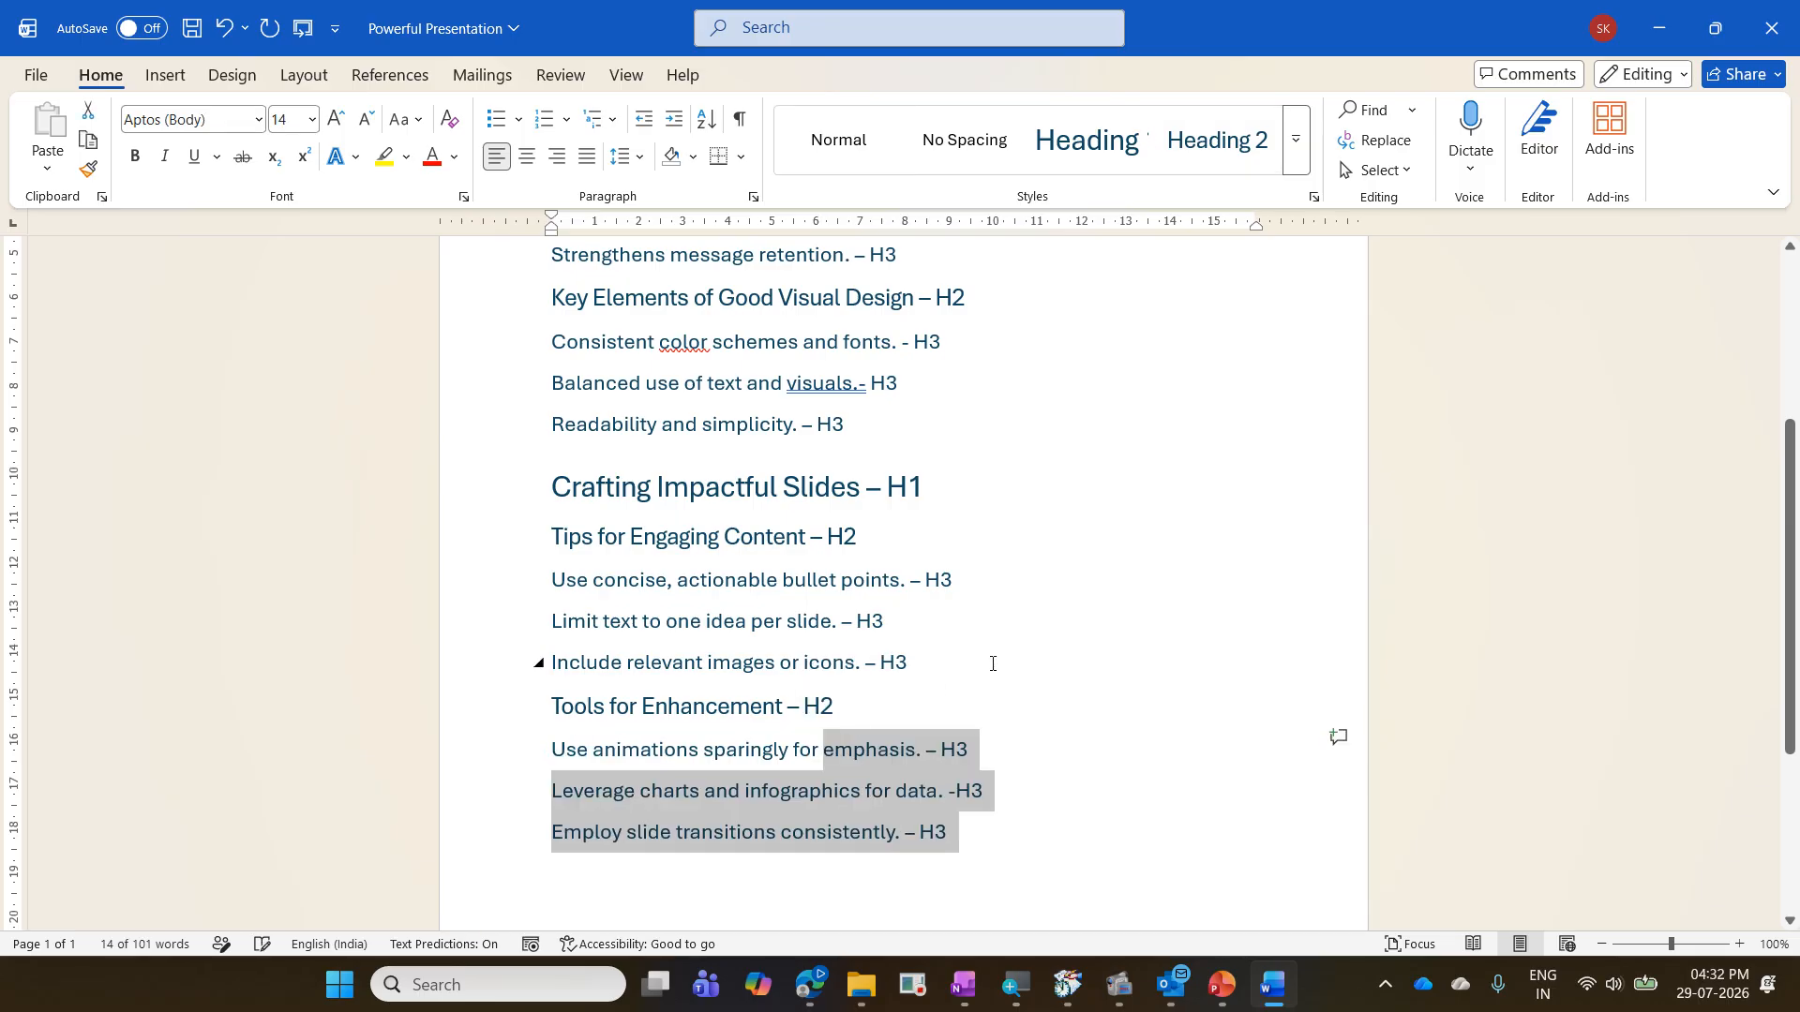
pyautogui.click(1016, 656)
# - Send the Powerful Presentation outline to Microsoft PowerPoint and enable editing of the new slides
pyautogui.scroll(3, 1012, 653)
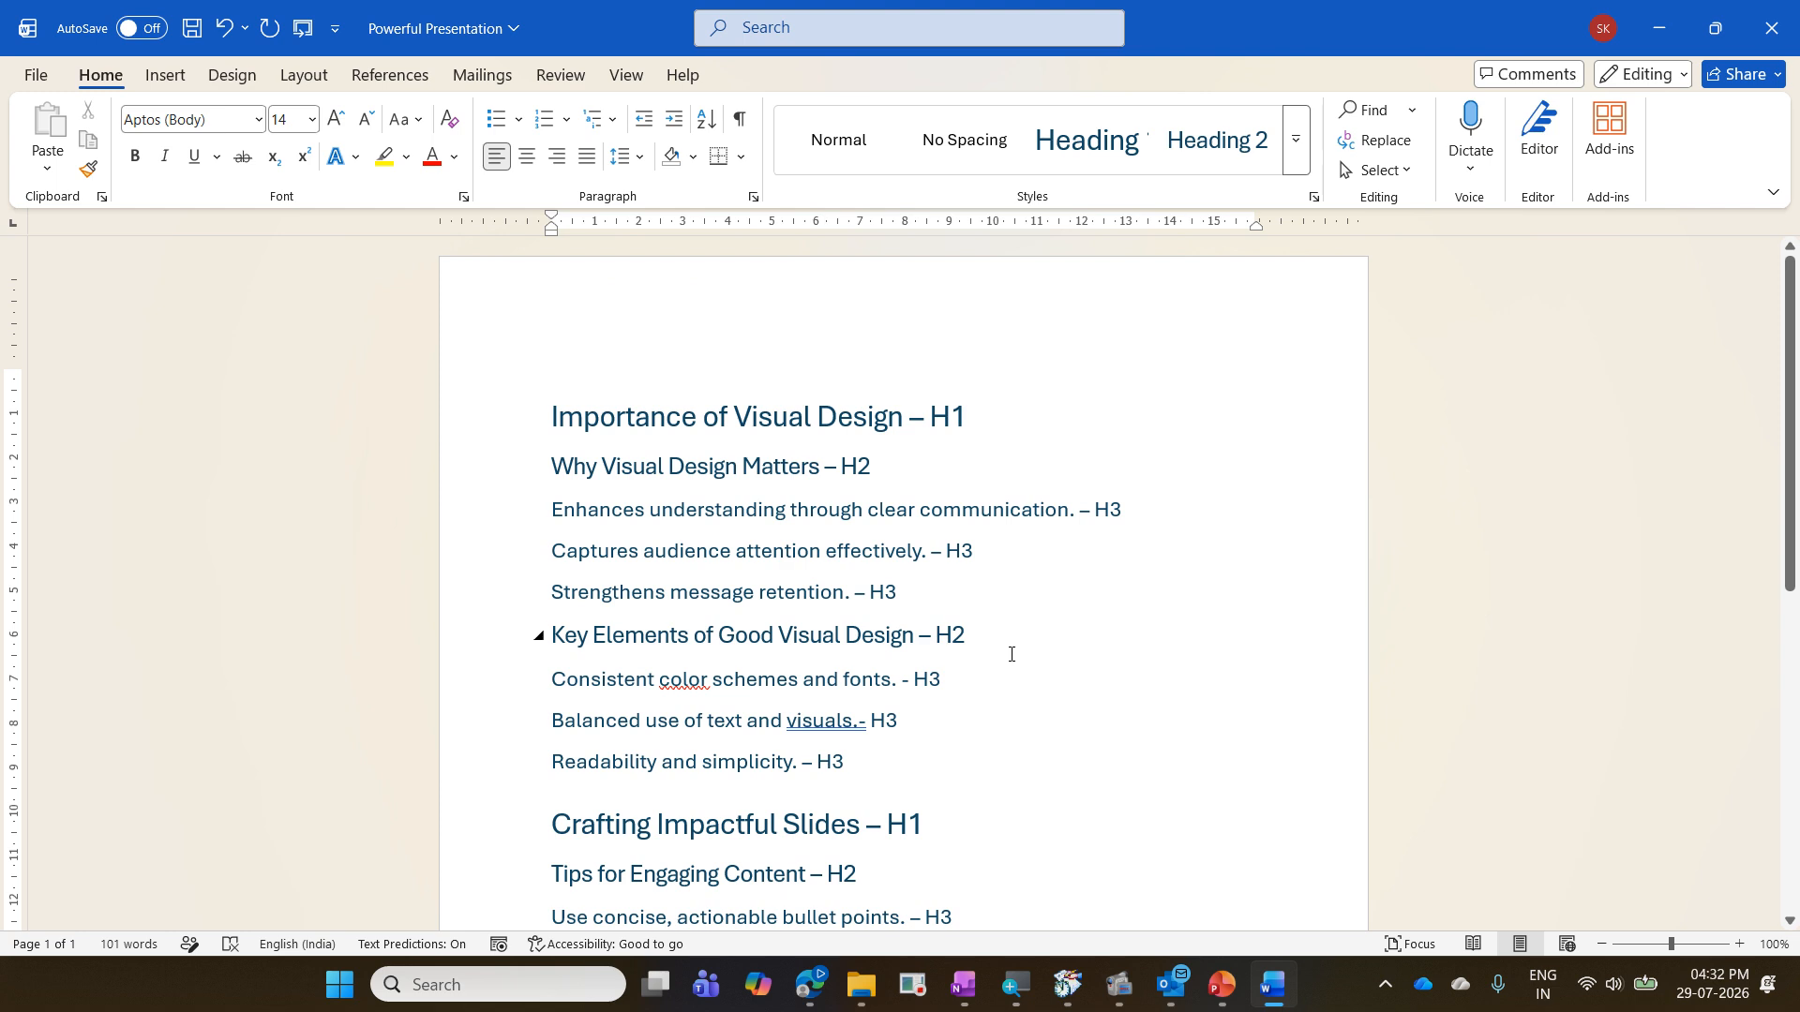
pyautogui.click(302, 30)
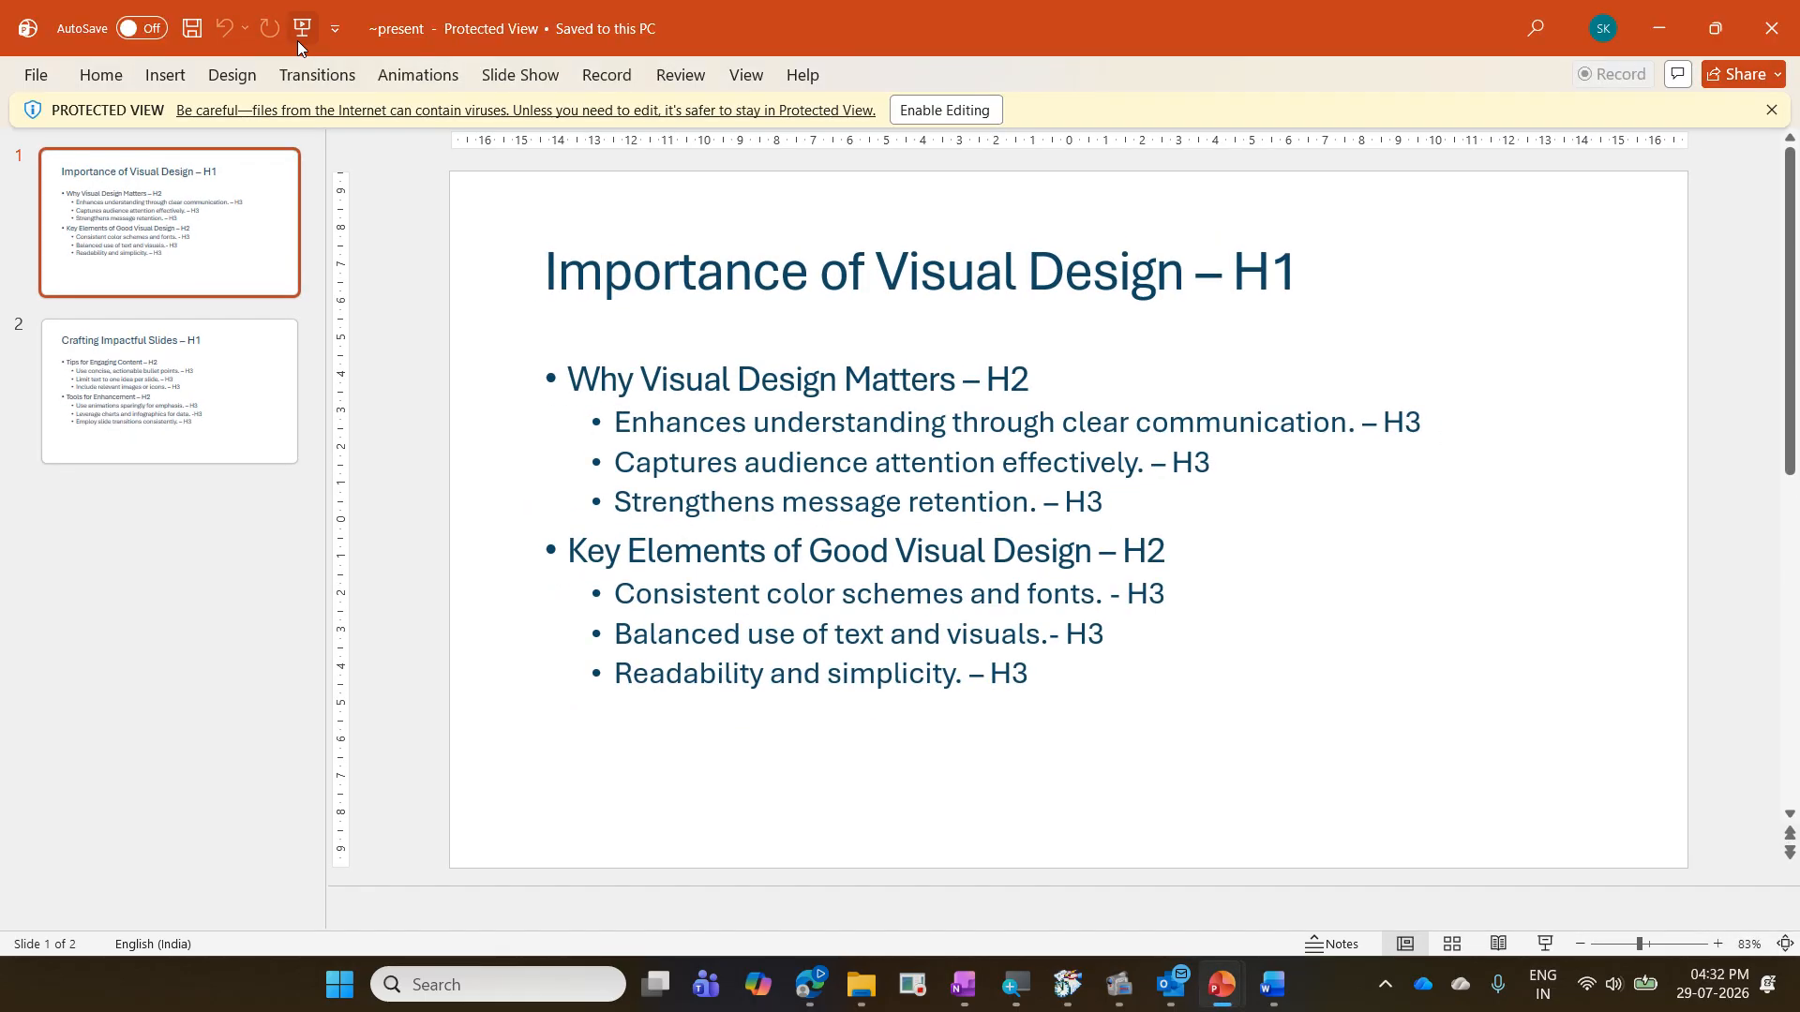
pyautogui.click(266, 378)
pyautogui.click(241, 241)
pyautogui.click(945, 110)
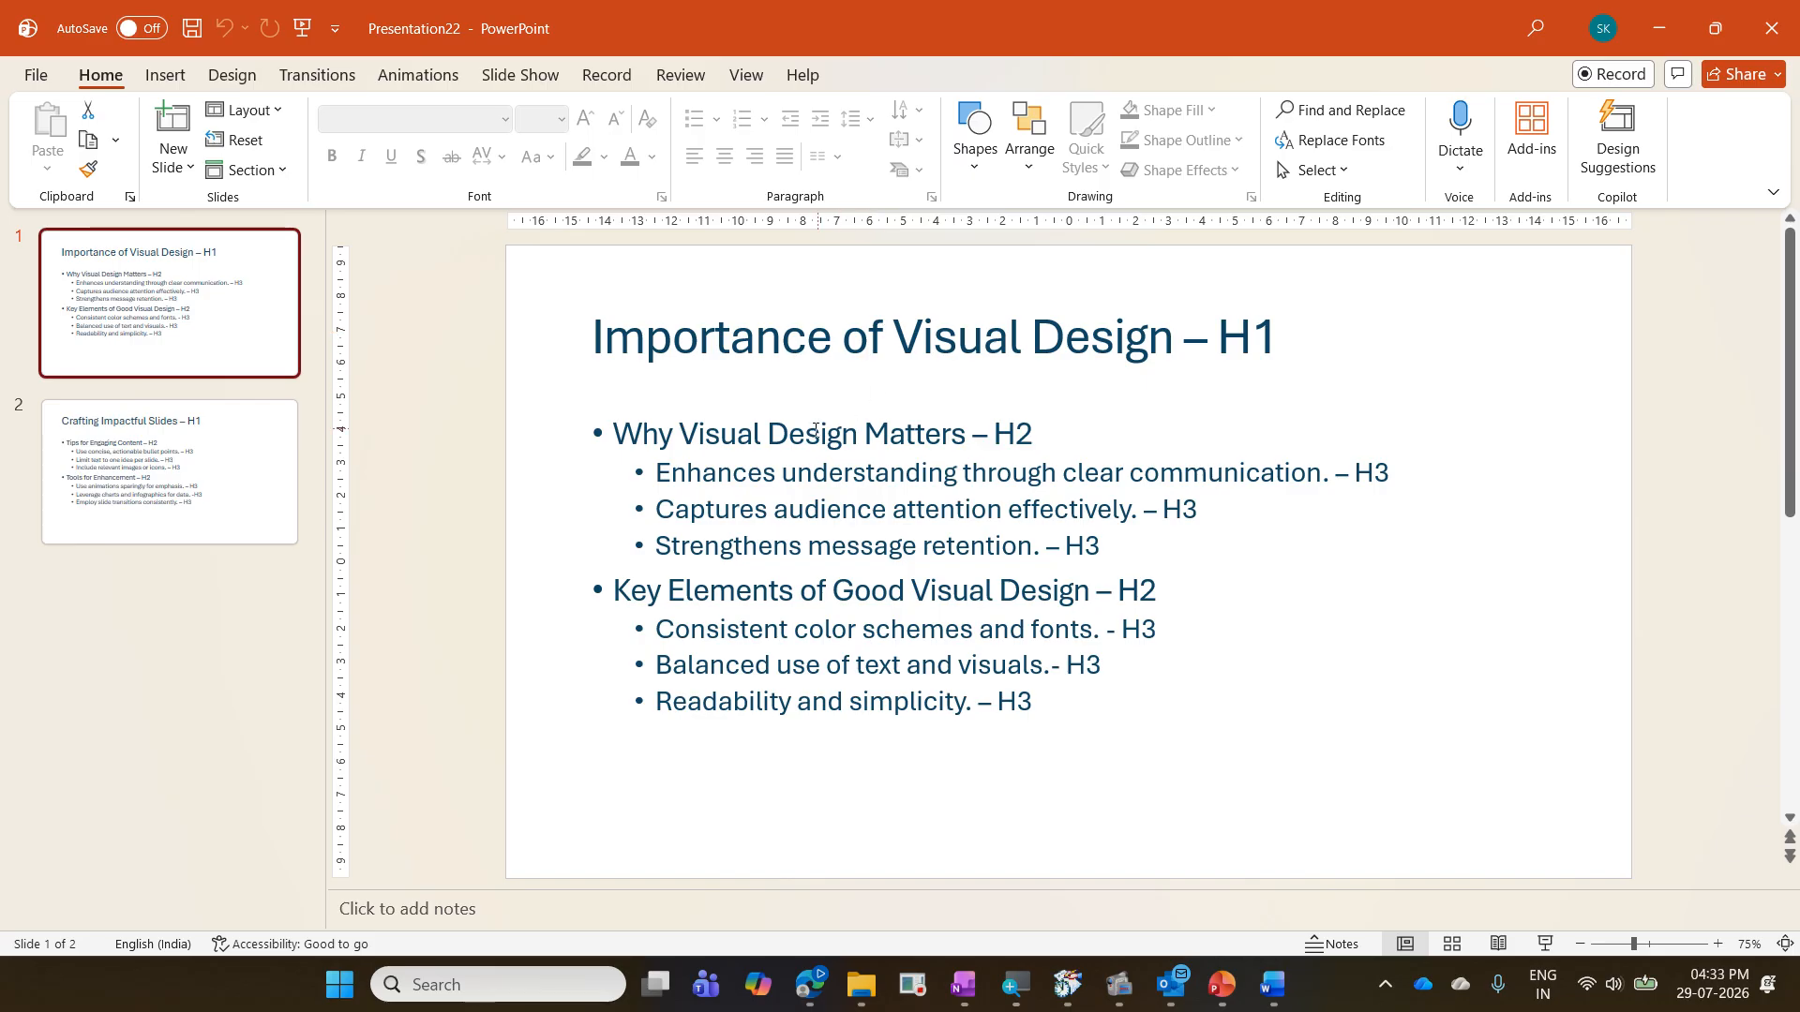
# - Examine the bullet levels on the "Importance of Visual Design" slide
pyautogui.click(943, 439)
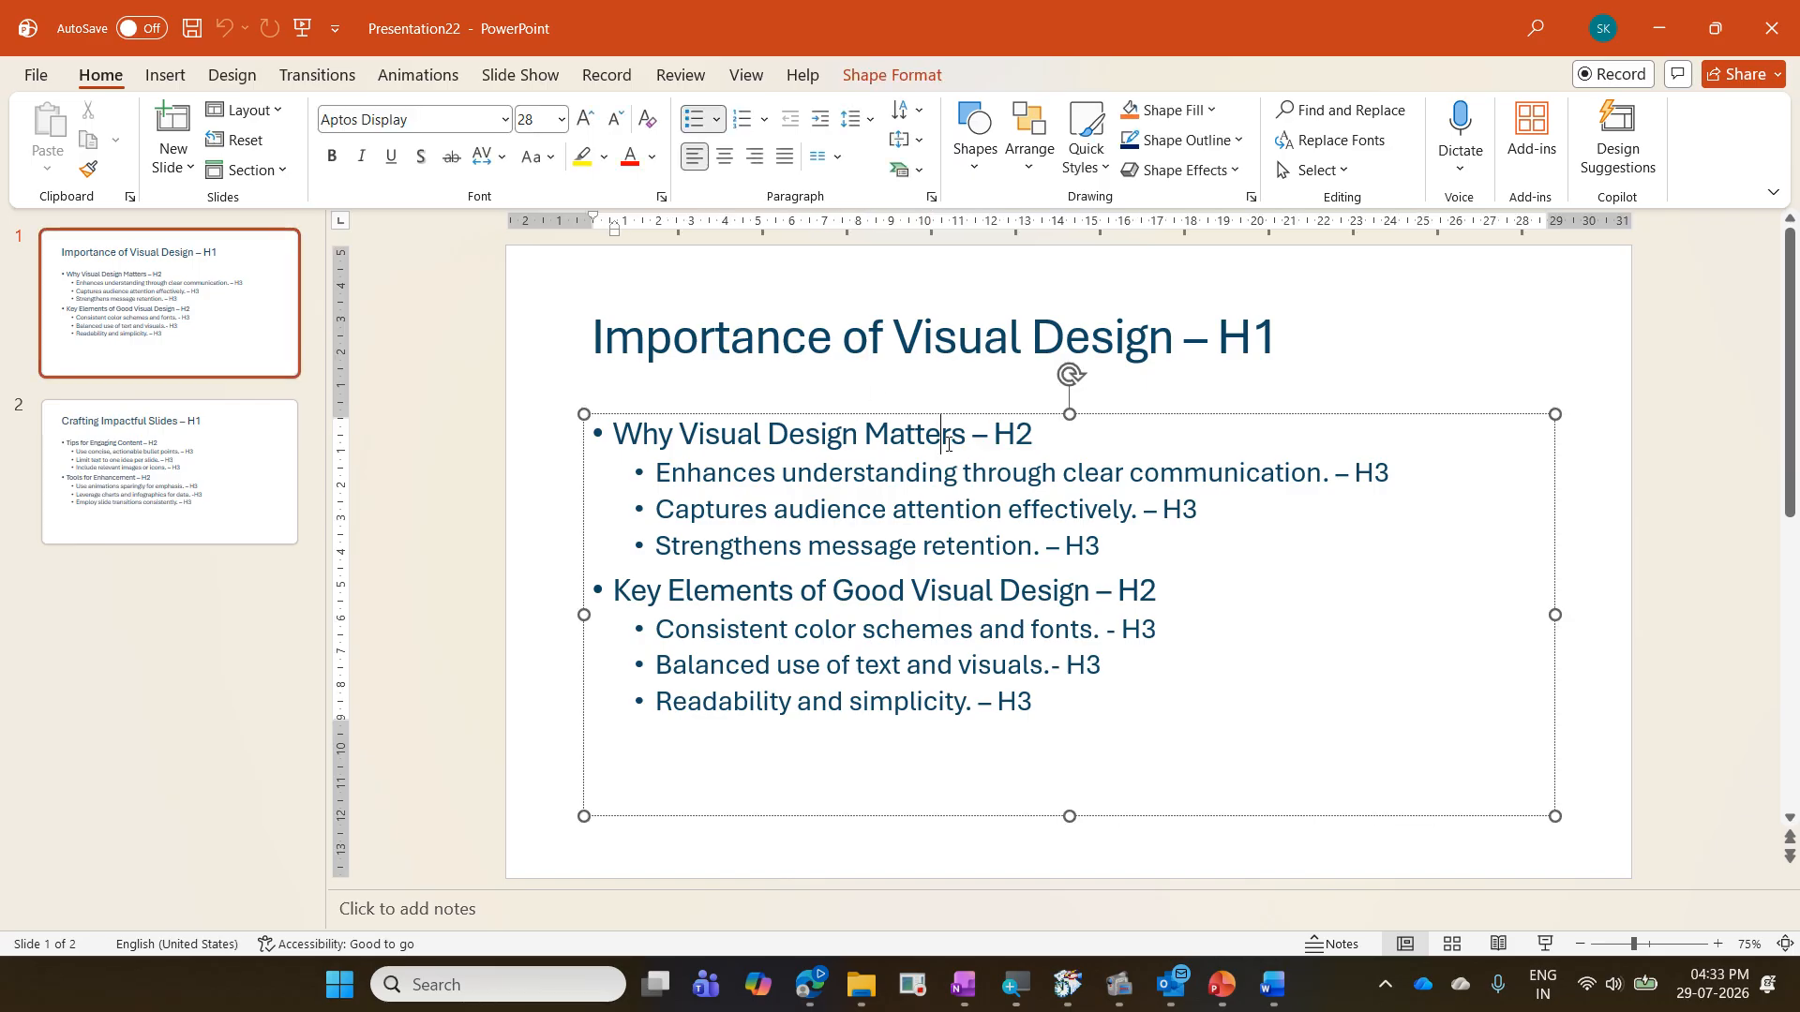
pyautogui.click(948, 472)
pyautogui.click(1011, 625)
pyautogui.click(1047, 662)
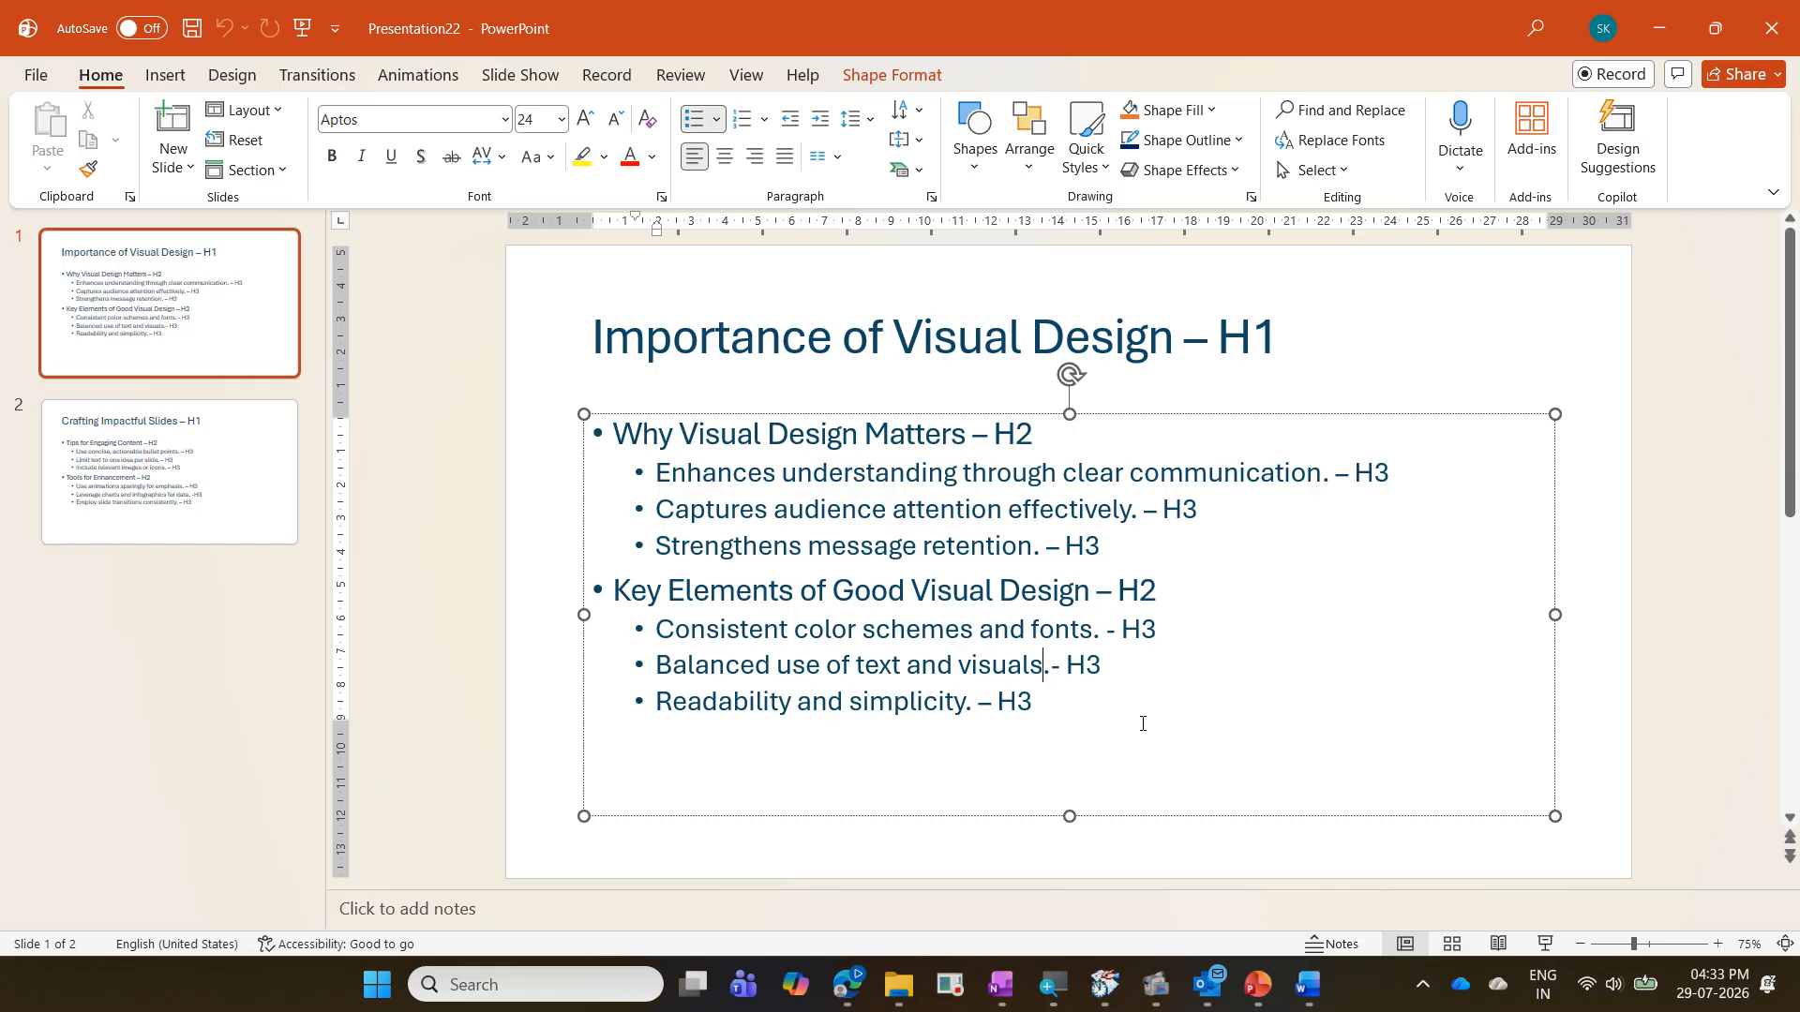
pyautogui.click(1157, 718)
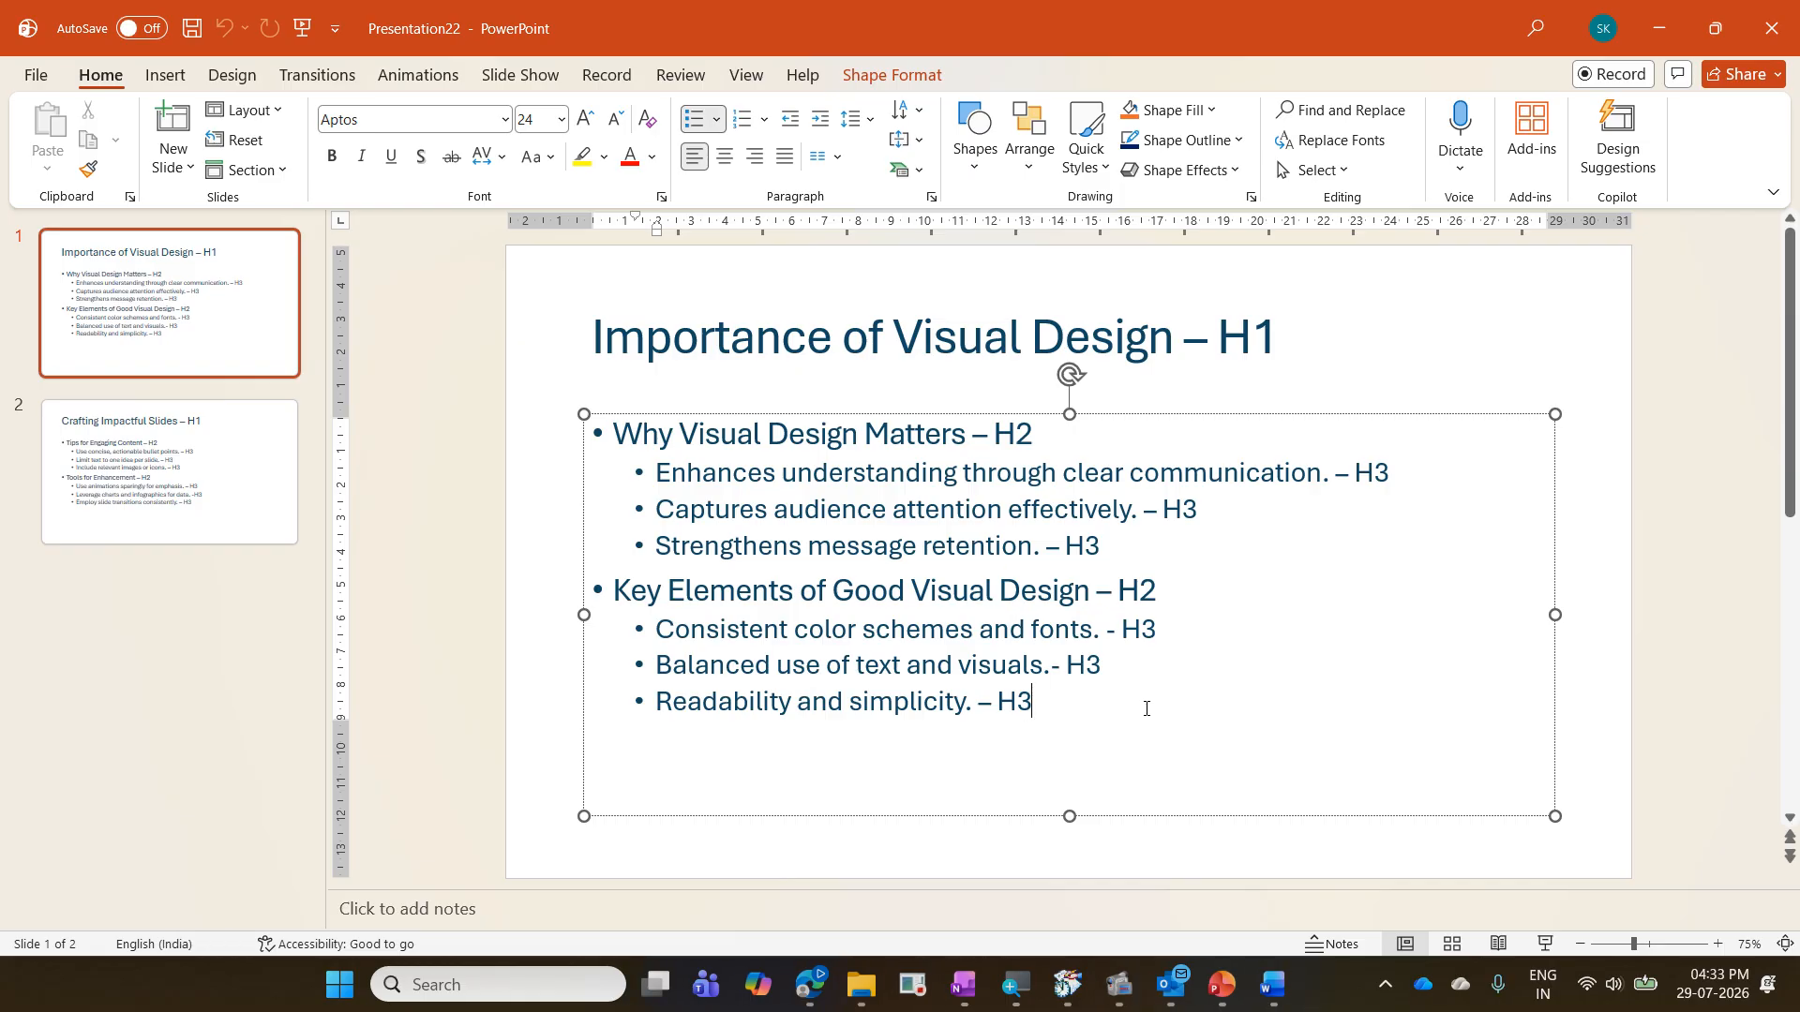
# - Close the new presentation and the Powerful Presentation Word document without saving the changes
pyautogui.click(1778, 55)
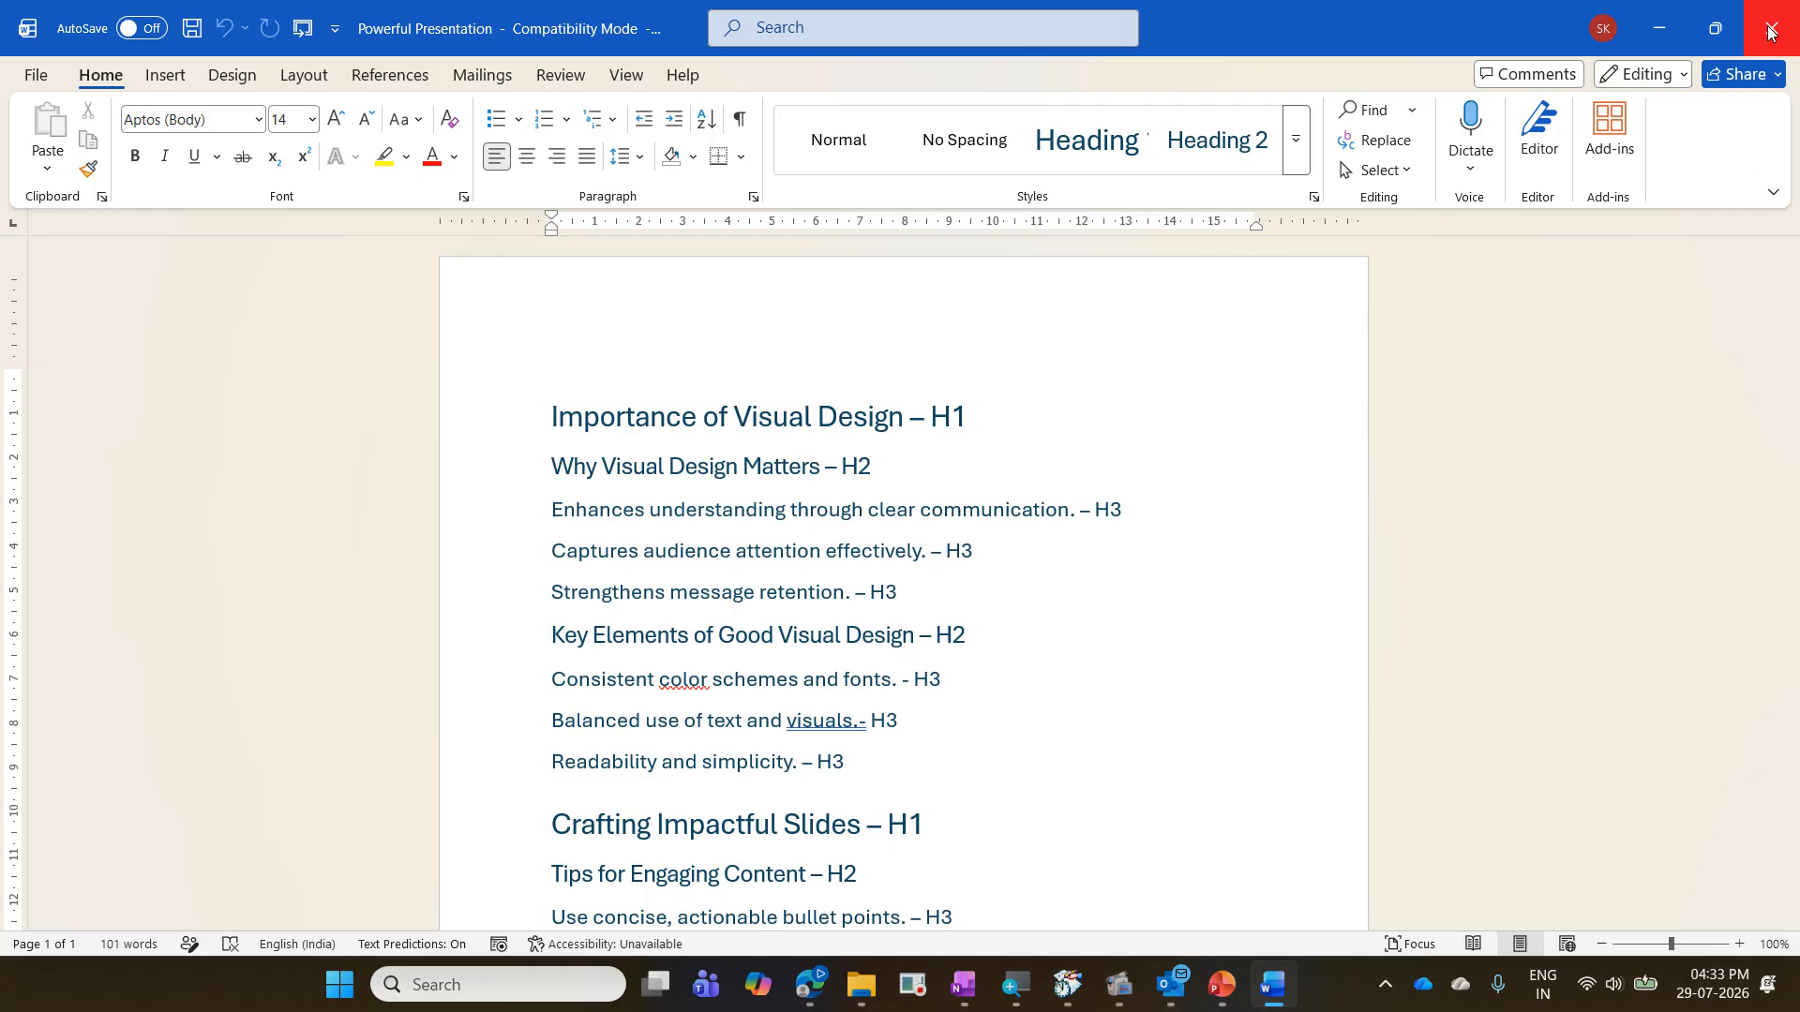
pyautogui.click(1768, 32)
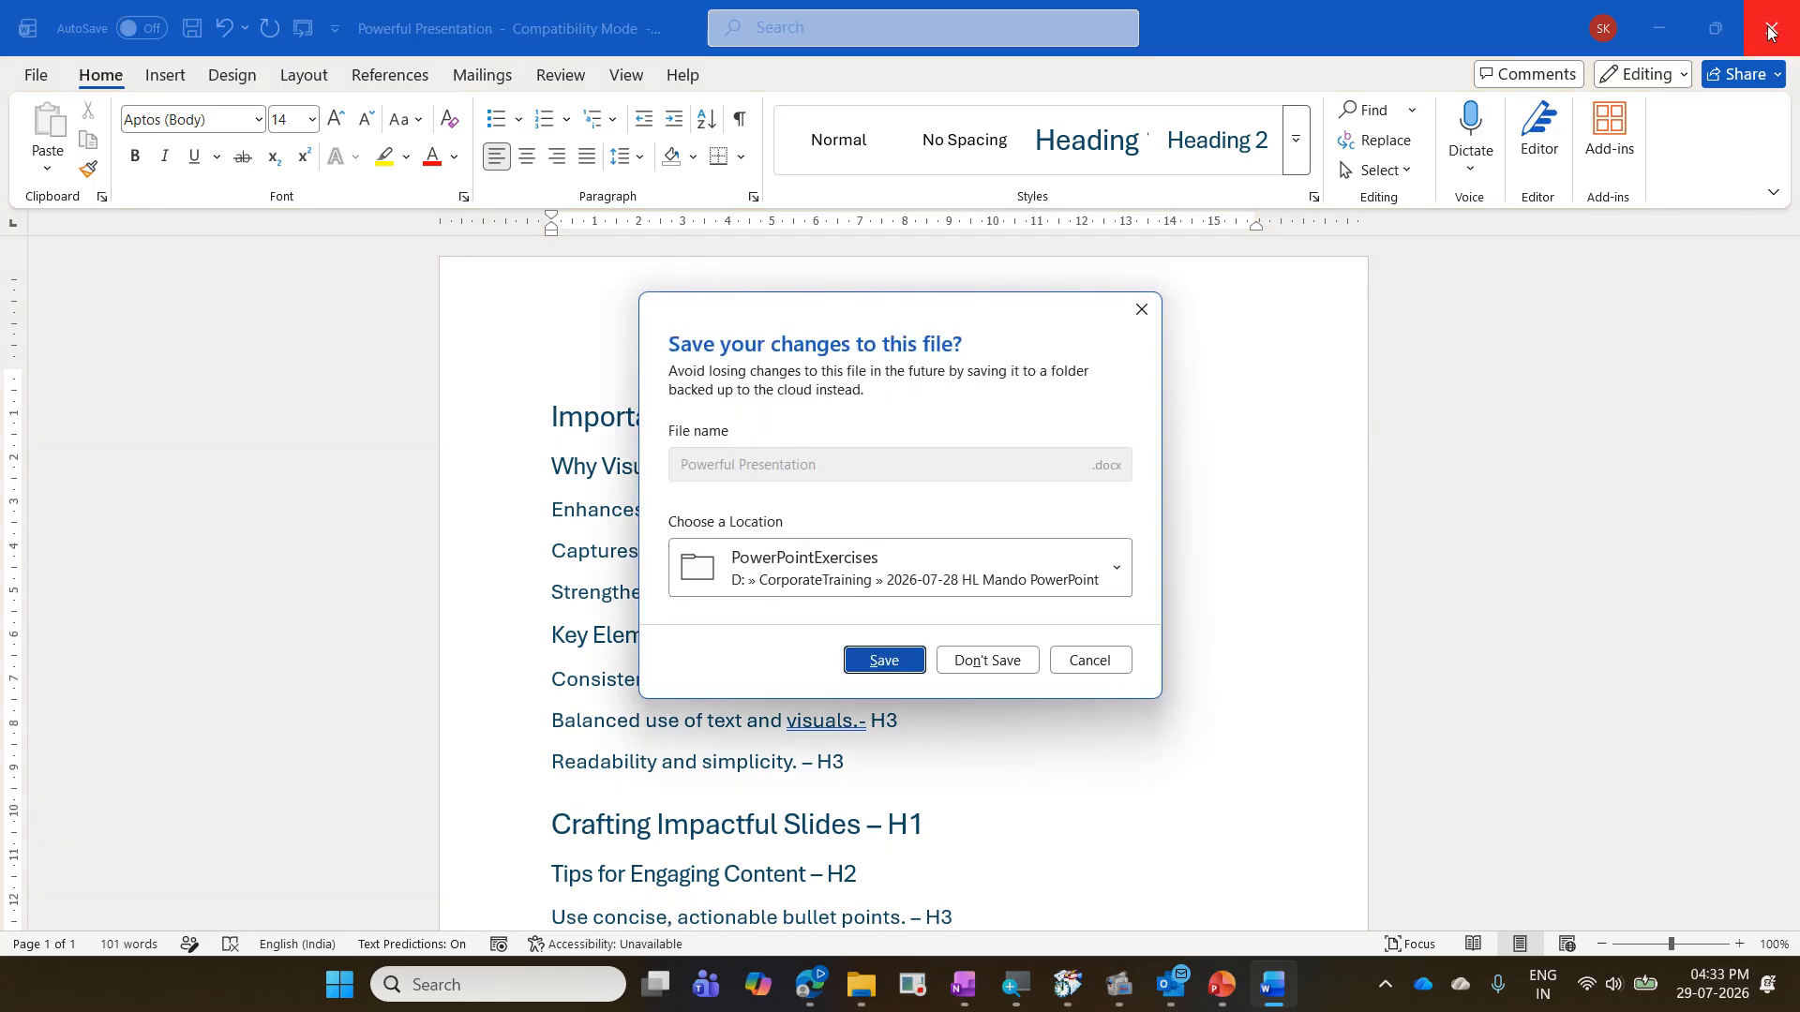
pyautogui.click(984, 663)
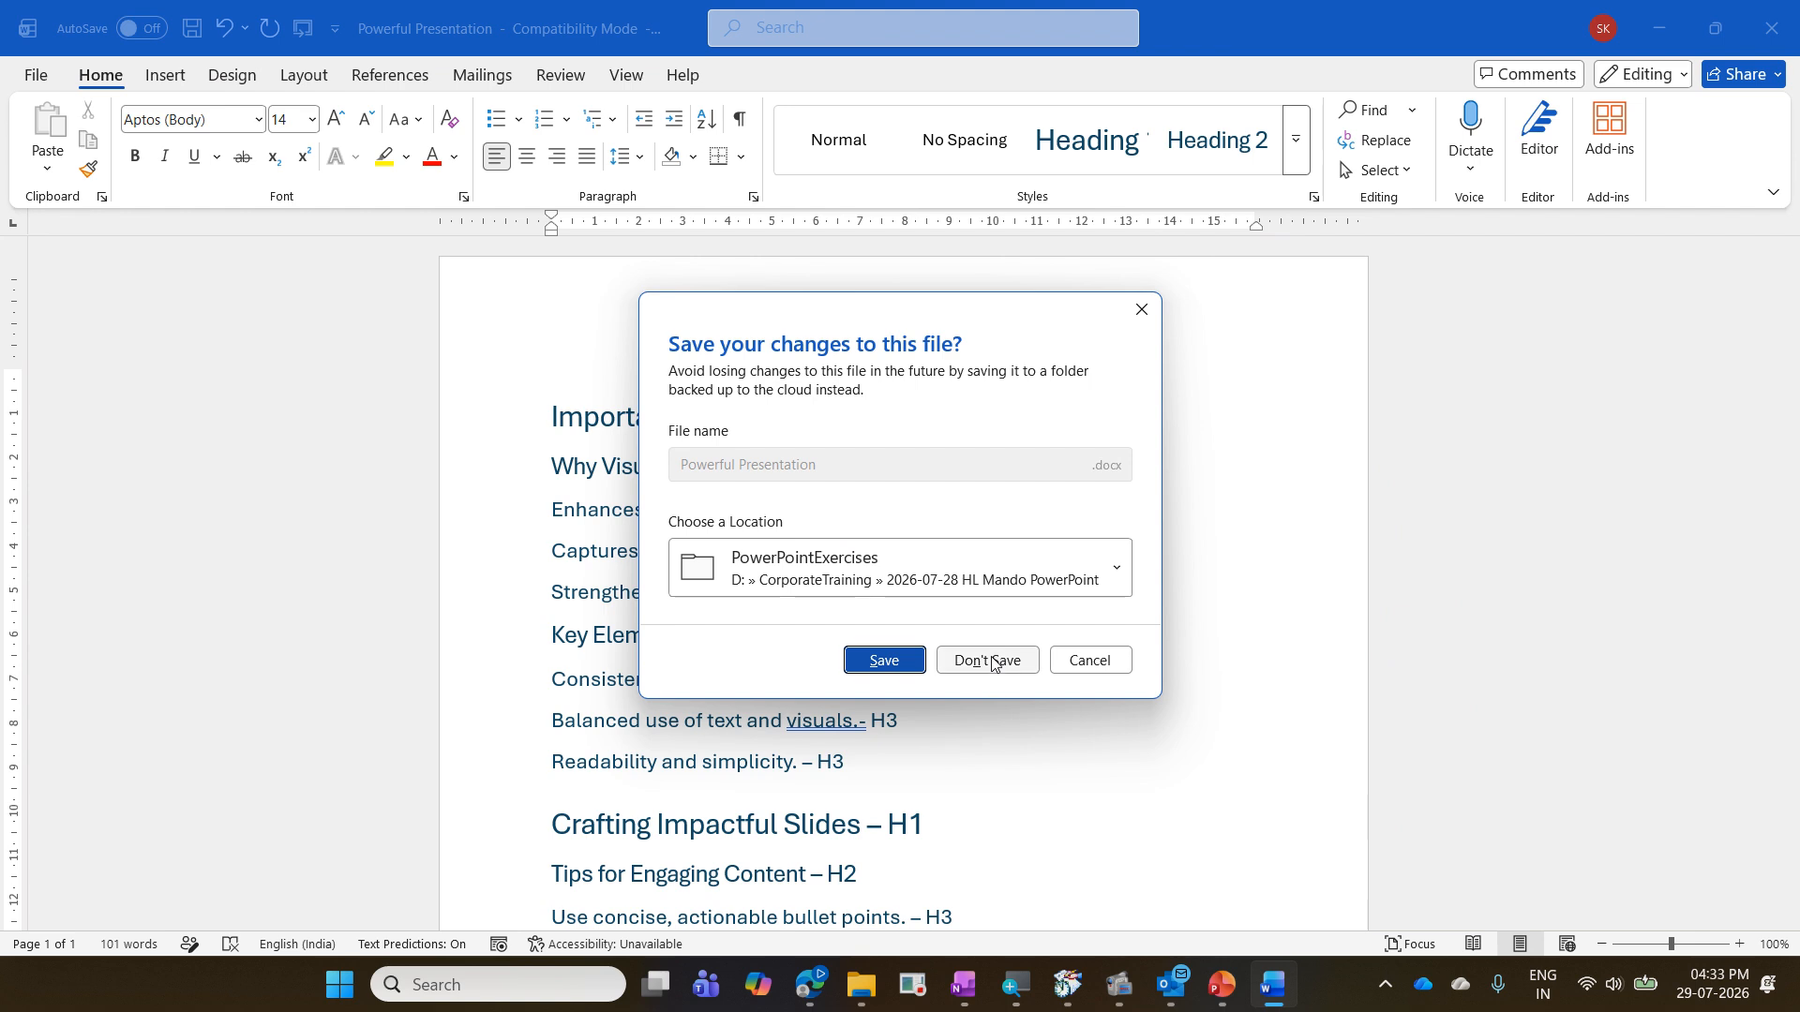
# - Open the Driving Success presentation from the PowerPointExercises folder
pyautogui.click(1273, 984)
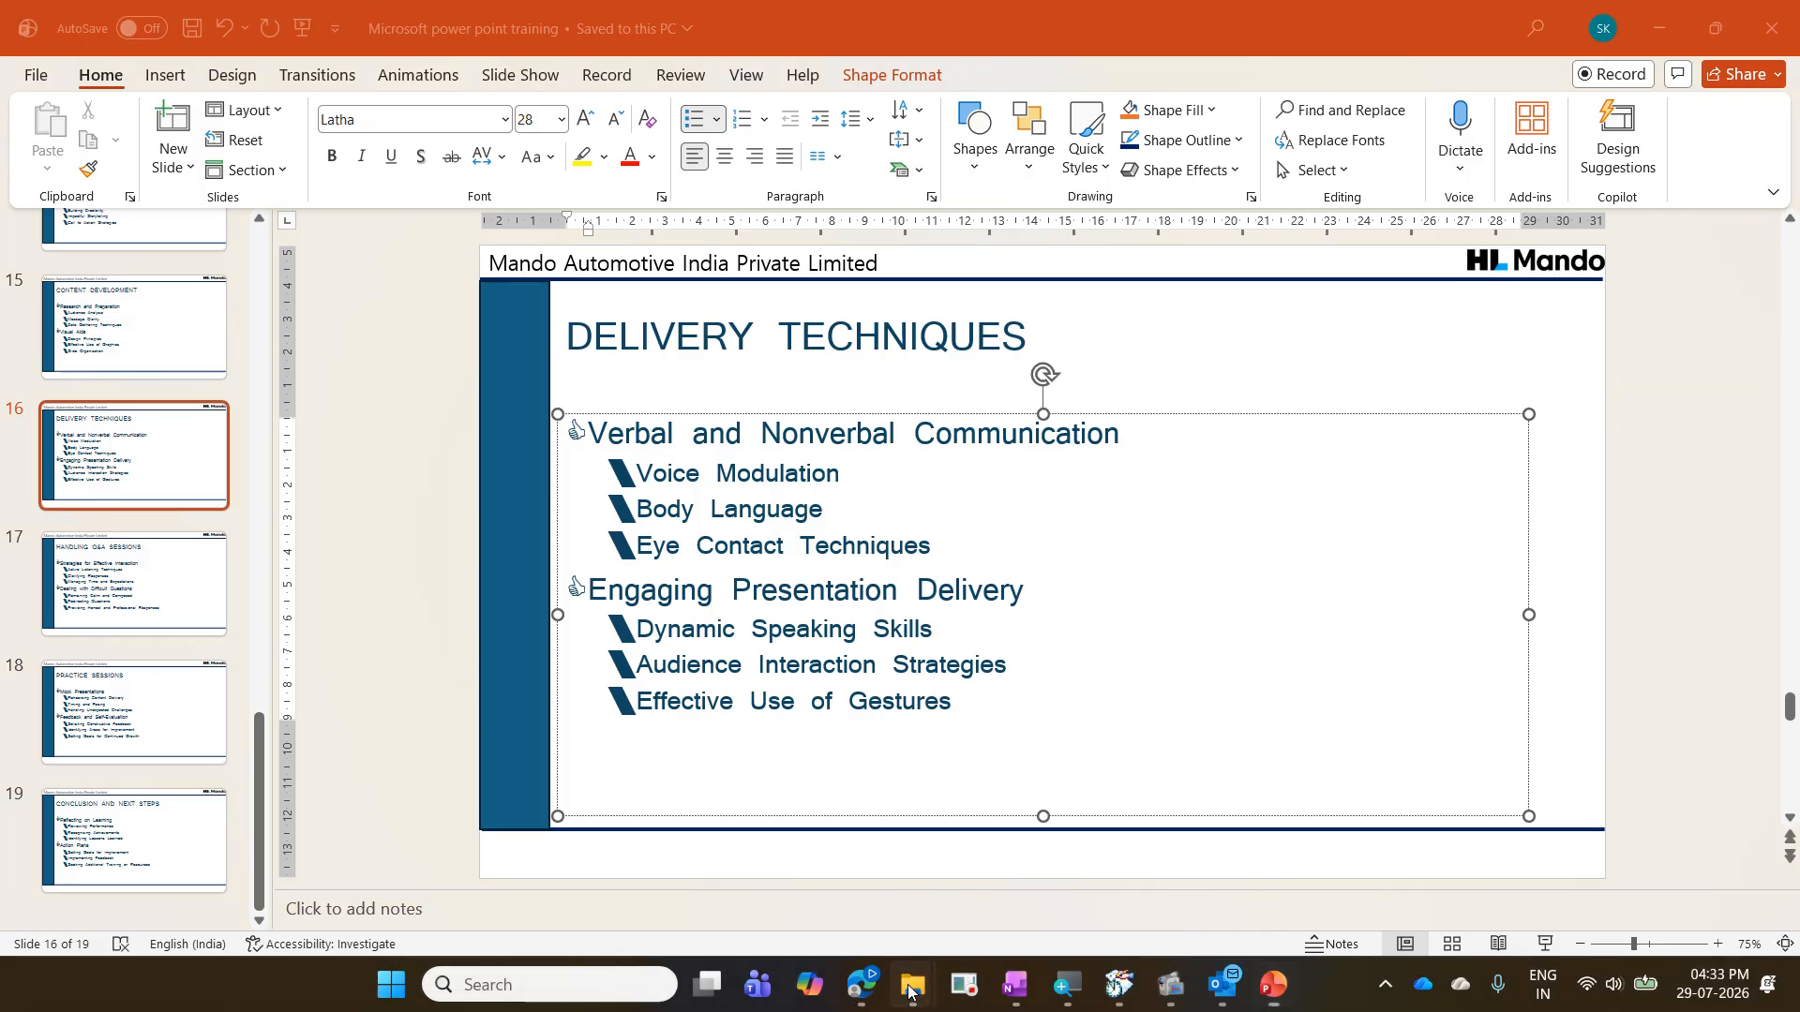
pyautogui.moveTo(895, 975)
pyautogui.click(529, 849)
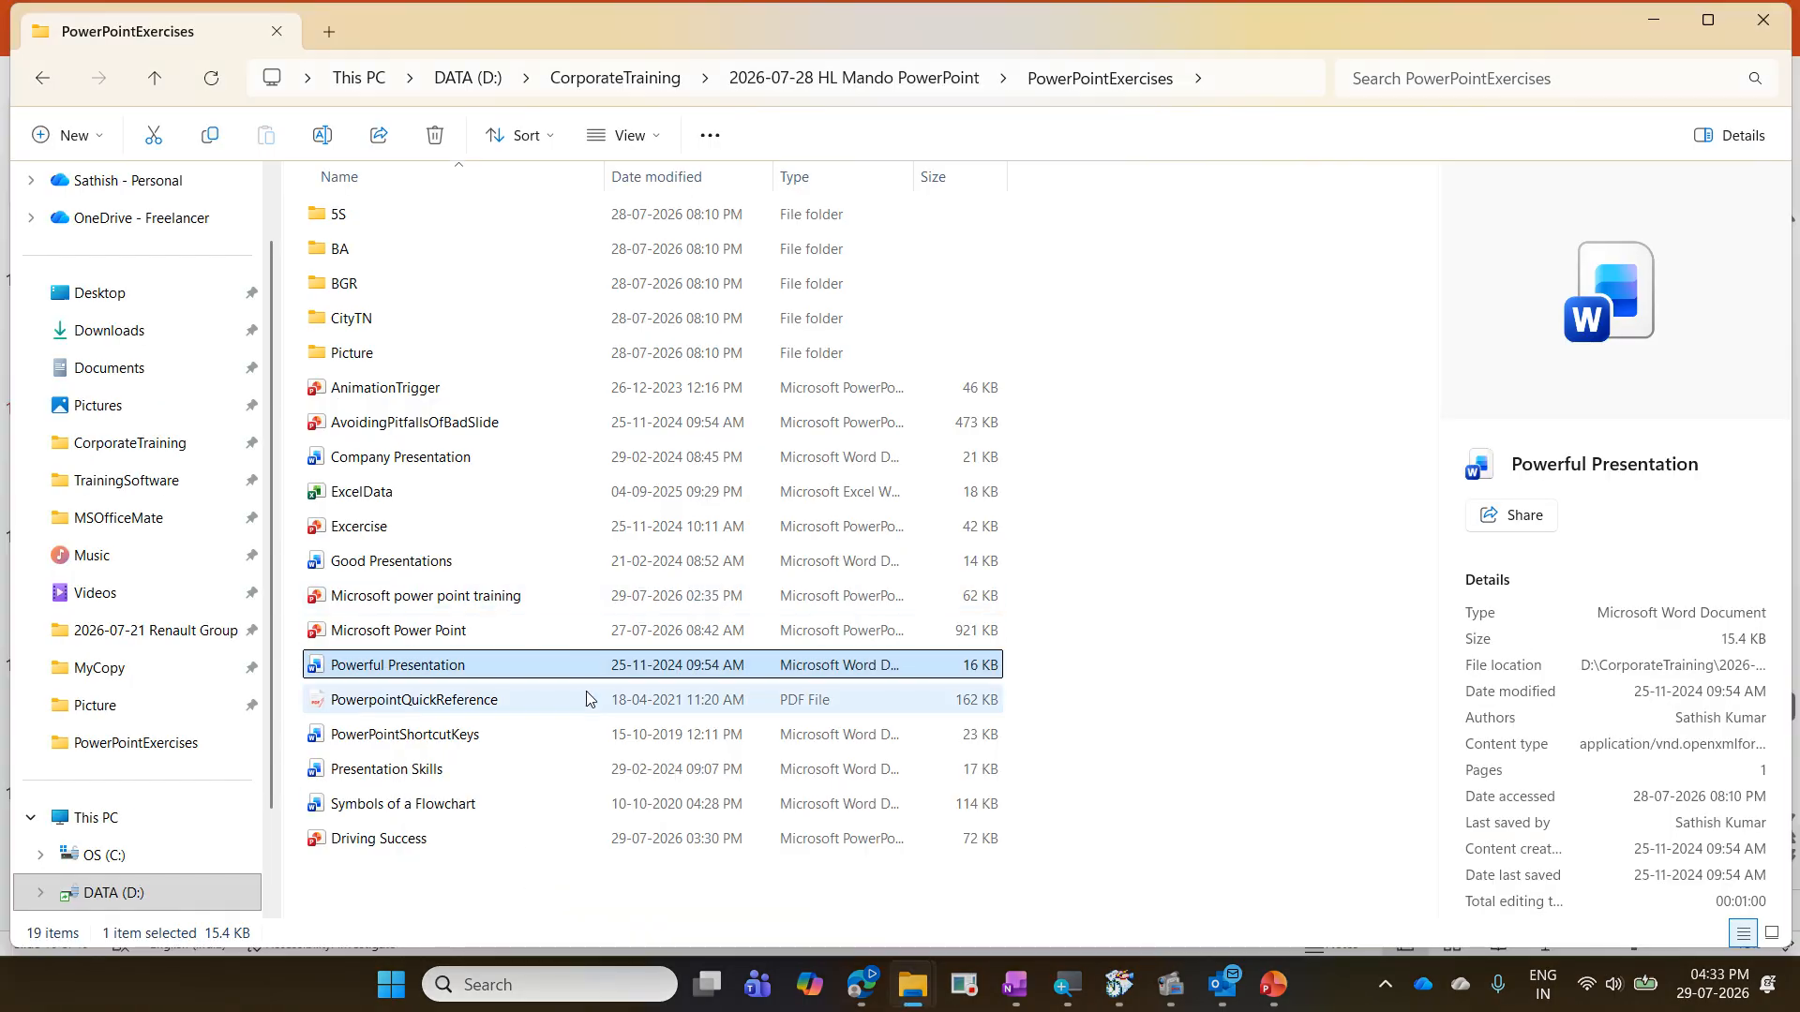
pyautogui.click(506, 839)
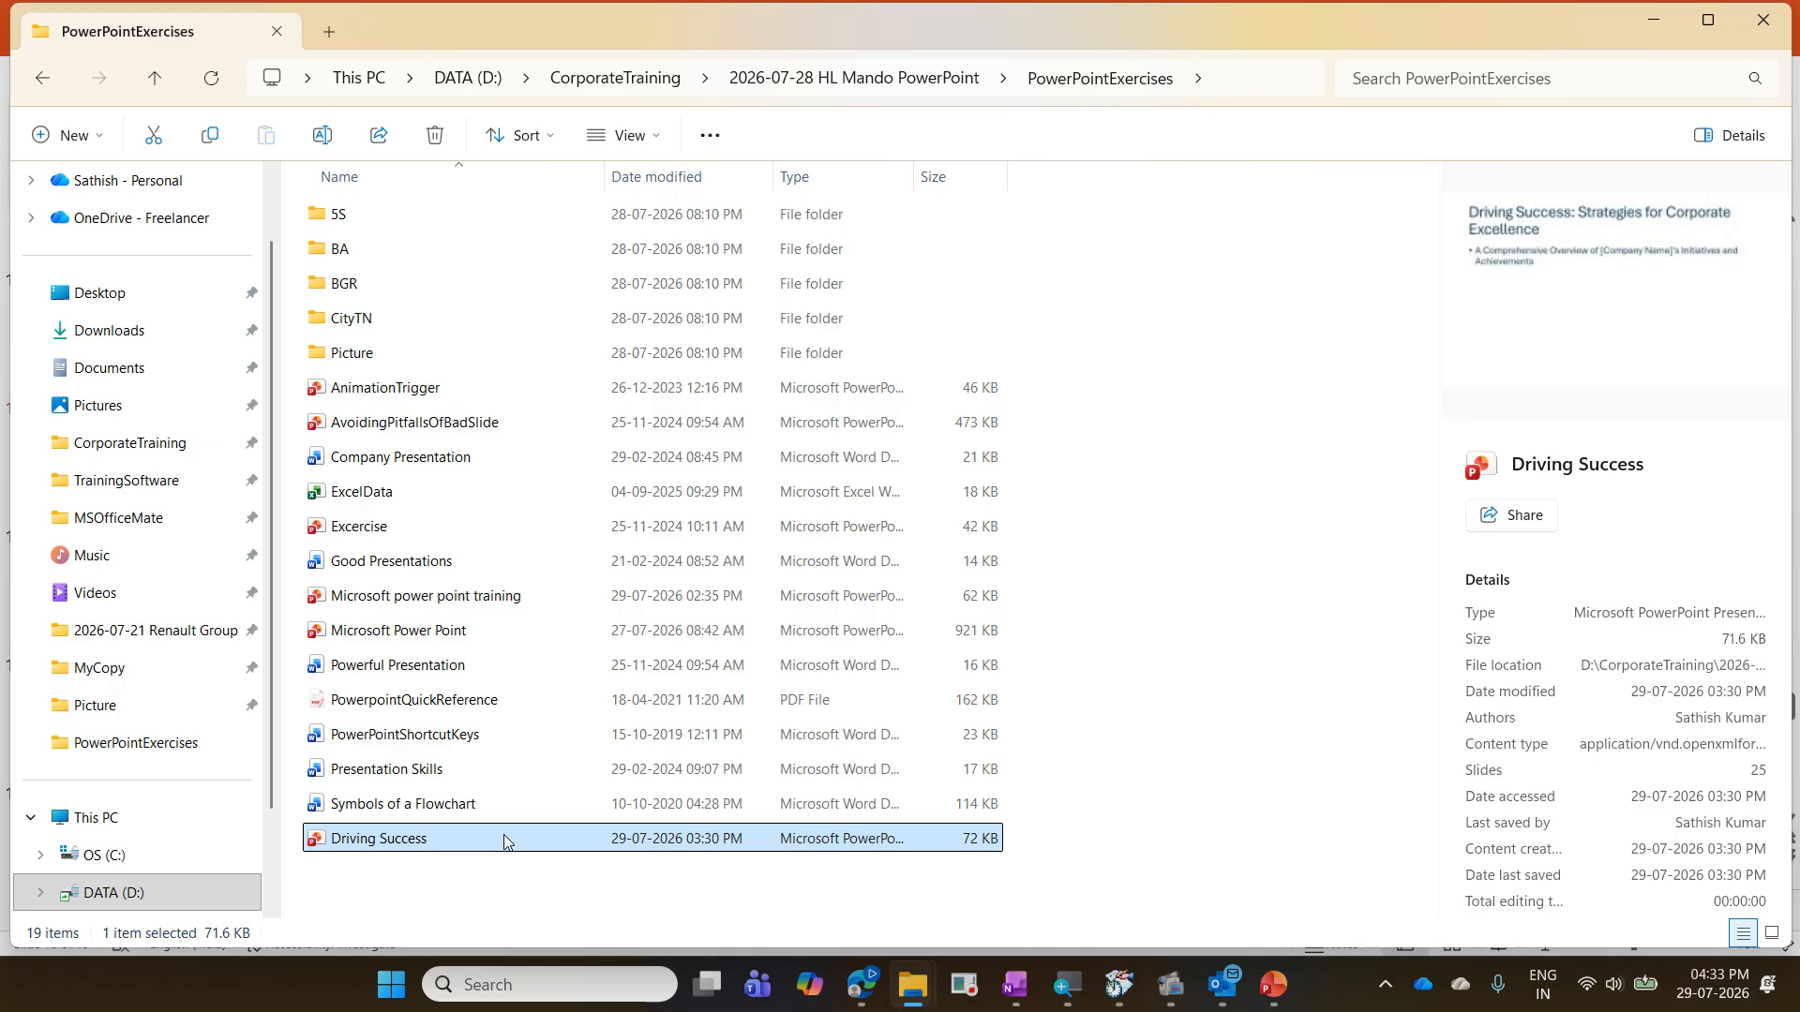
pyautogui.doubleClick(506, 840)
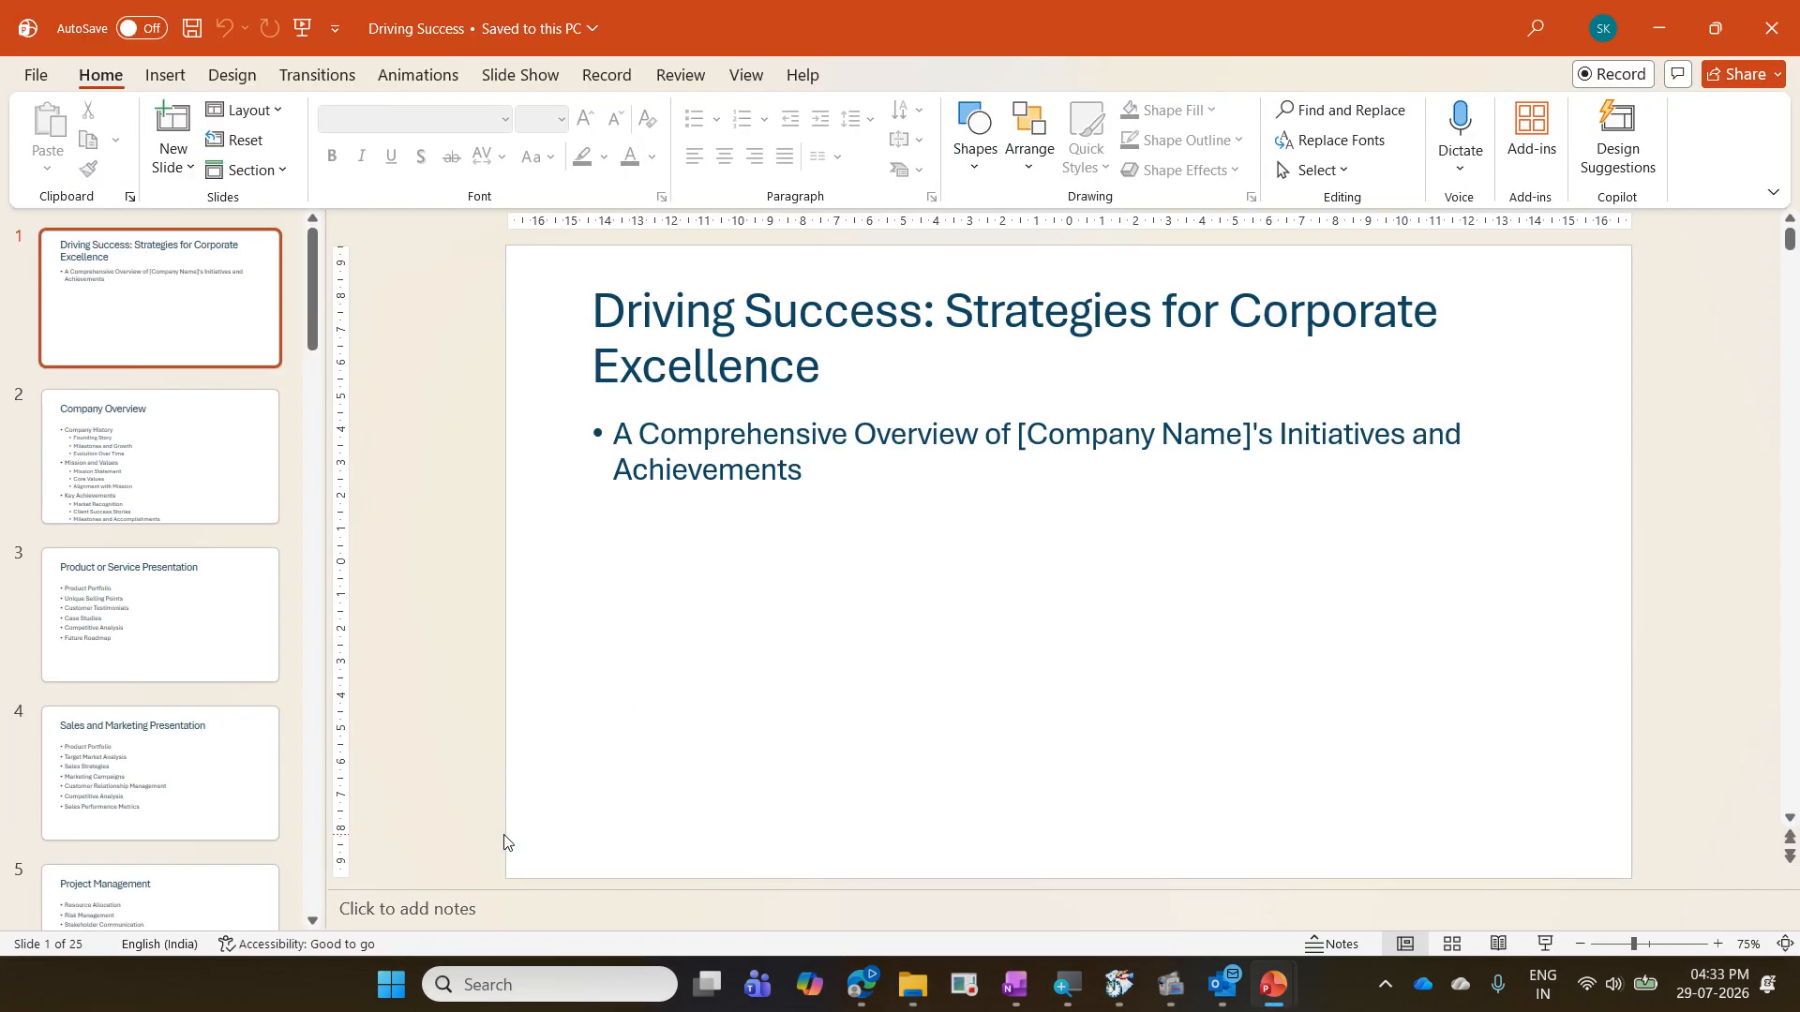
# - Look through the first slides of Driving Success, including Team Introduction and Product or Service Presentation
pyautogui.scroll(-10, 225, 516)
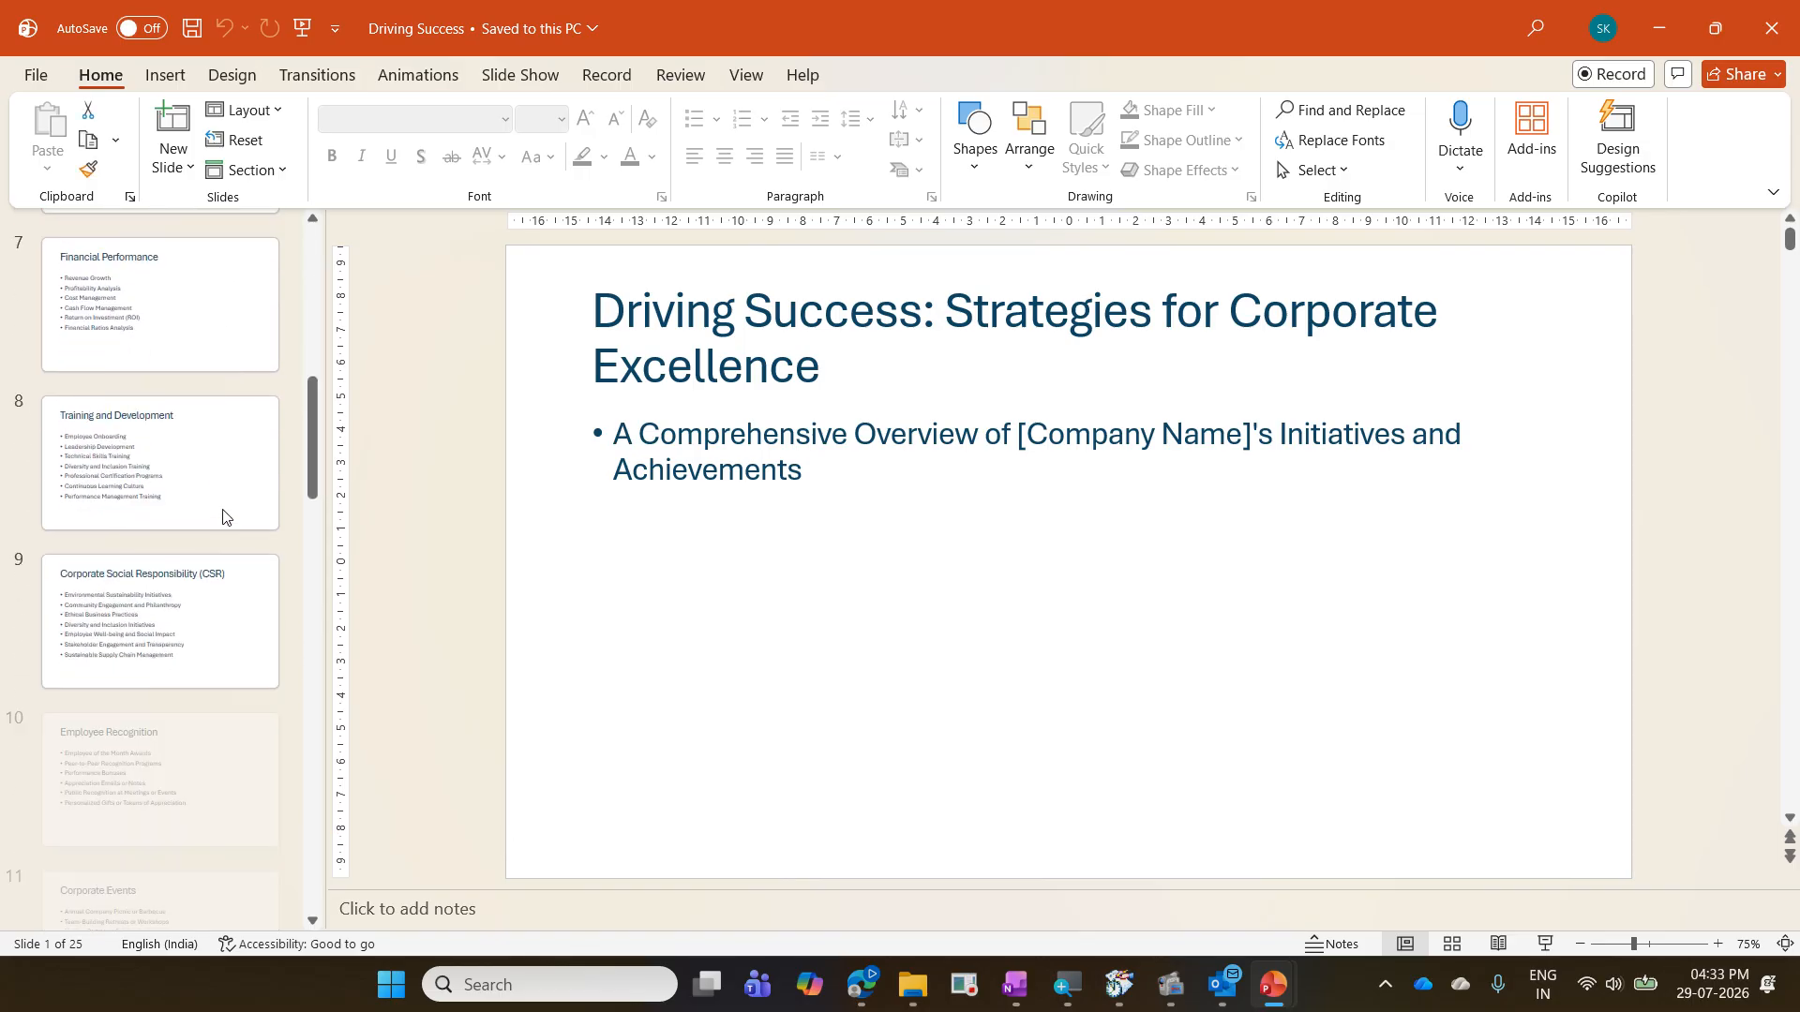
pyautogui.scroll(6, 223, 516)
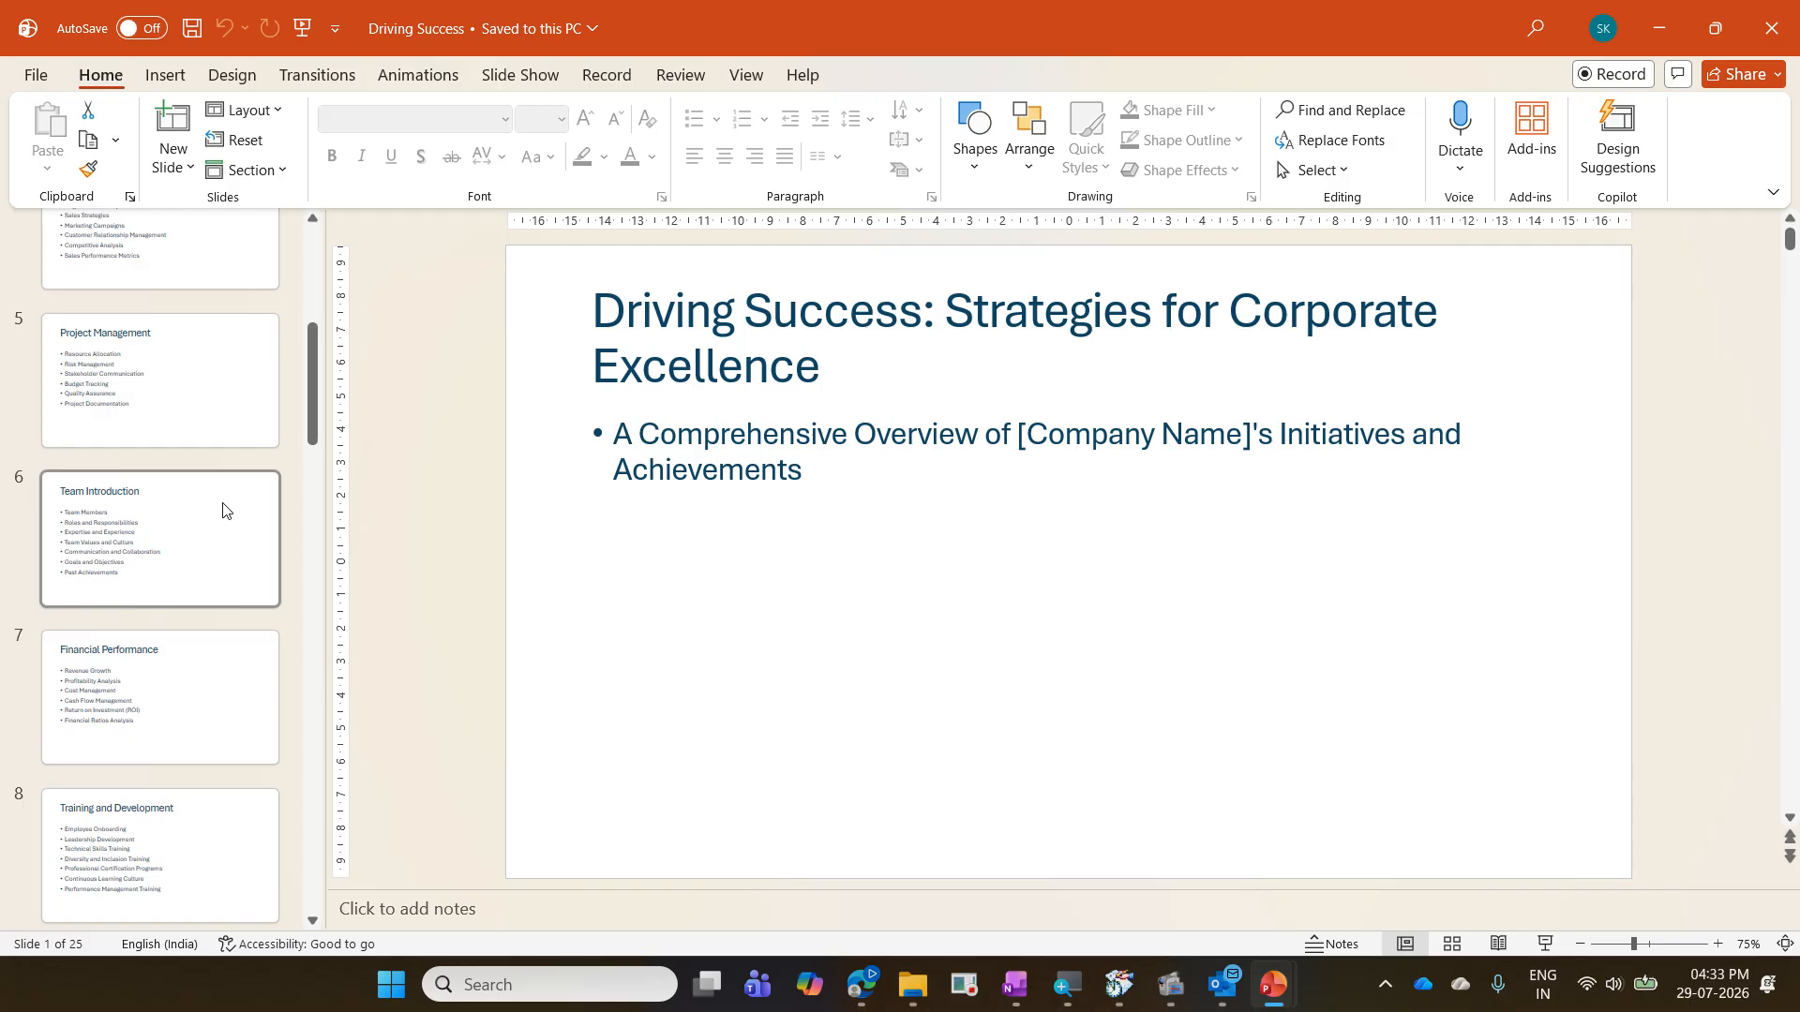
pyautogui.click(197, 434)
pyautogui.click(222, 520)
pyautogui.scroll(4, 222, 521)
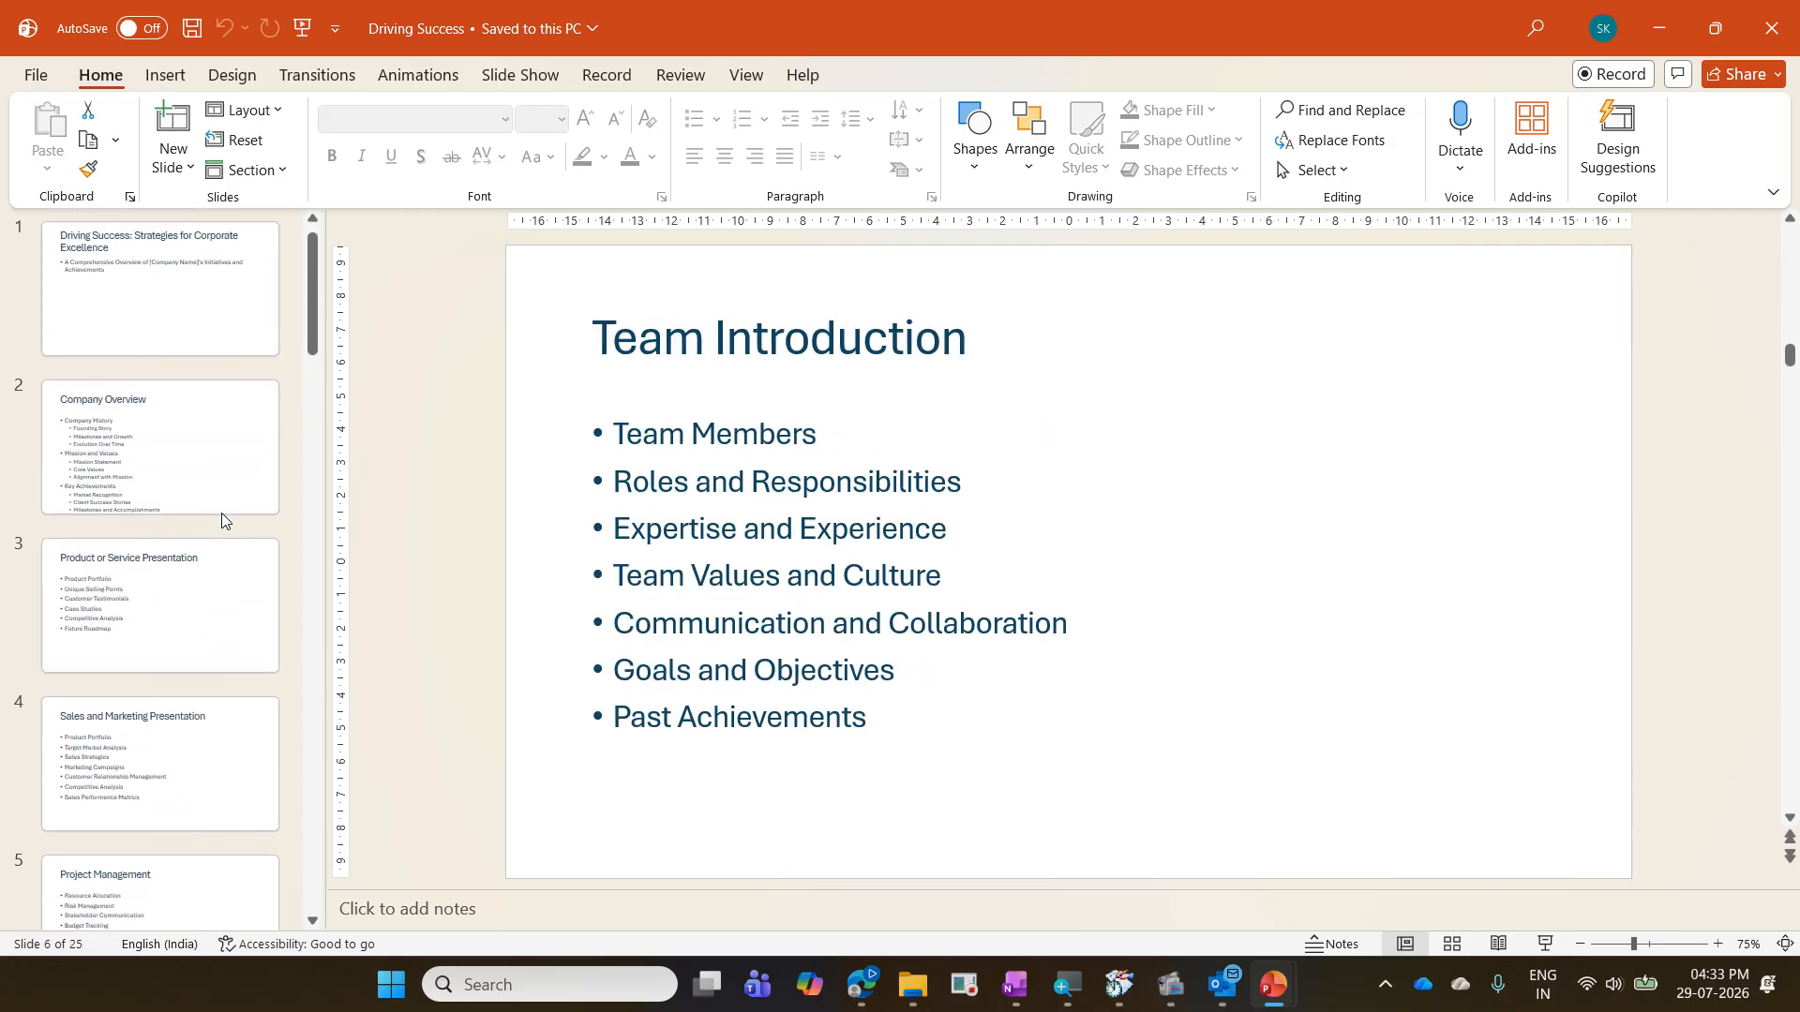
pyautogui.scroll(-2, 229, 513)
pyautogui.click(195, 441)
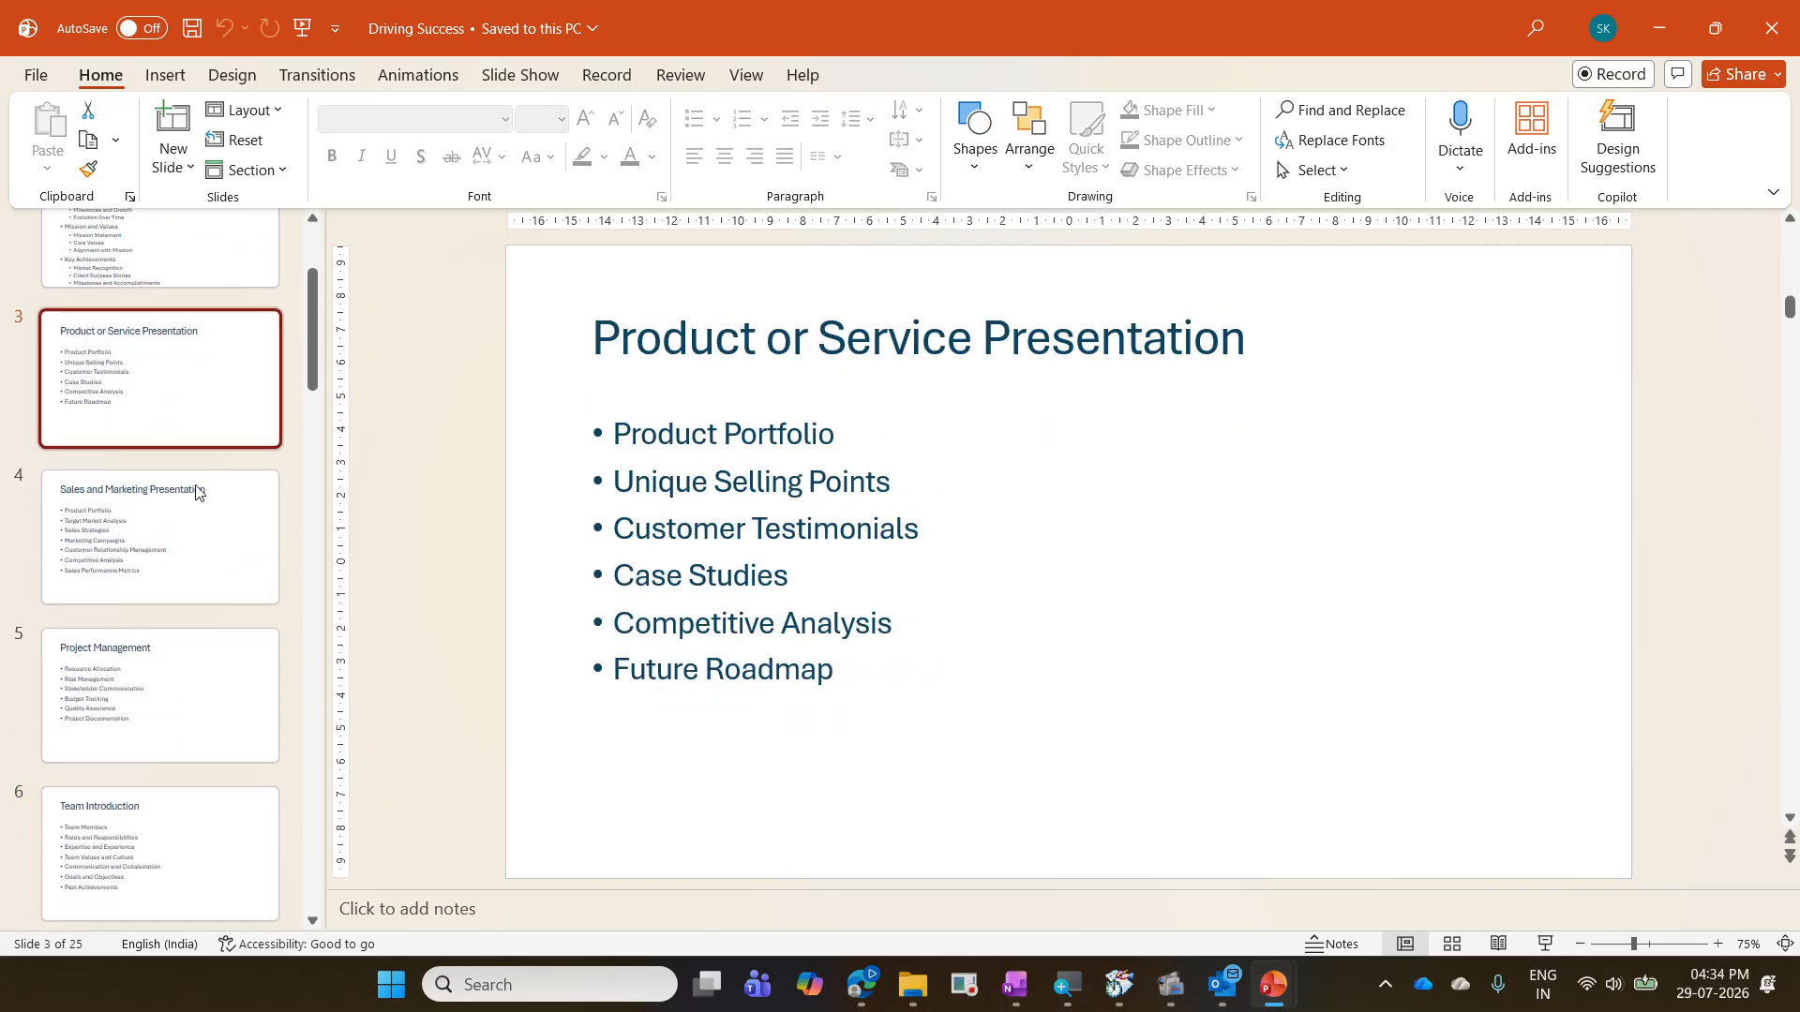
pyautogui.scroll(-3, 195, 497)
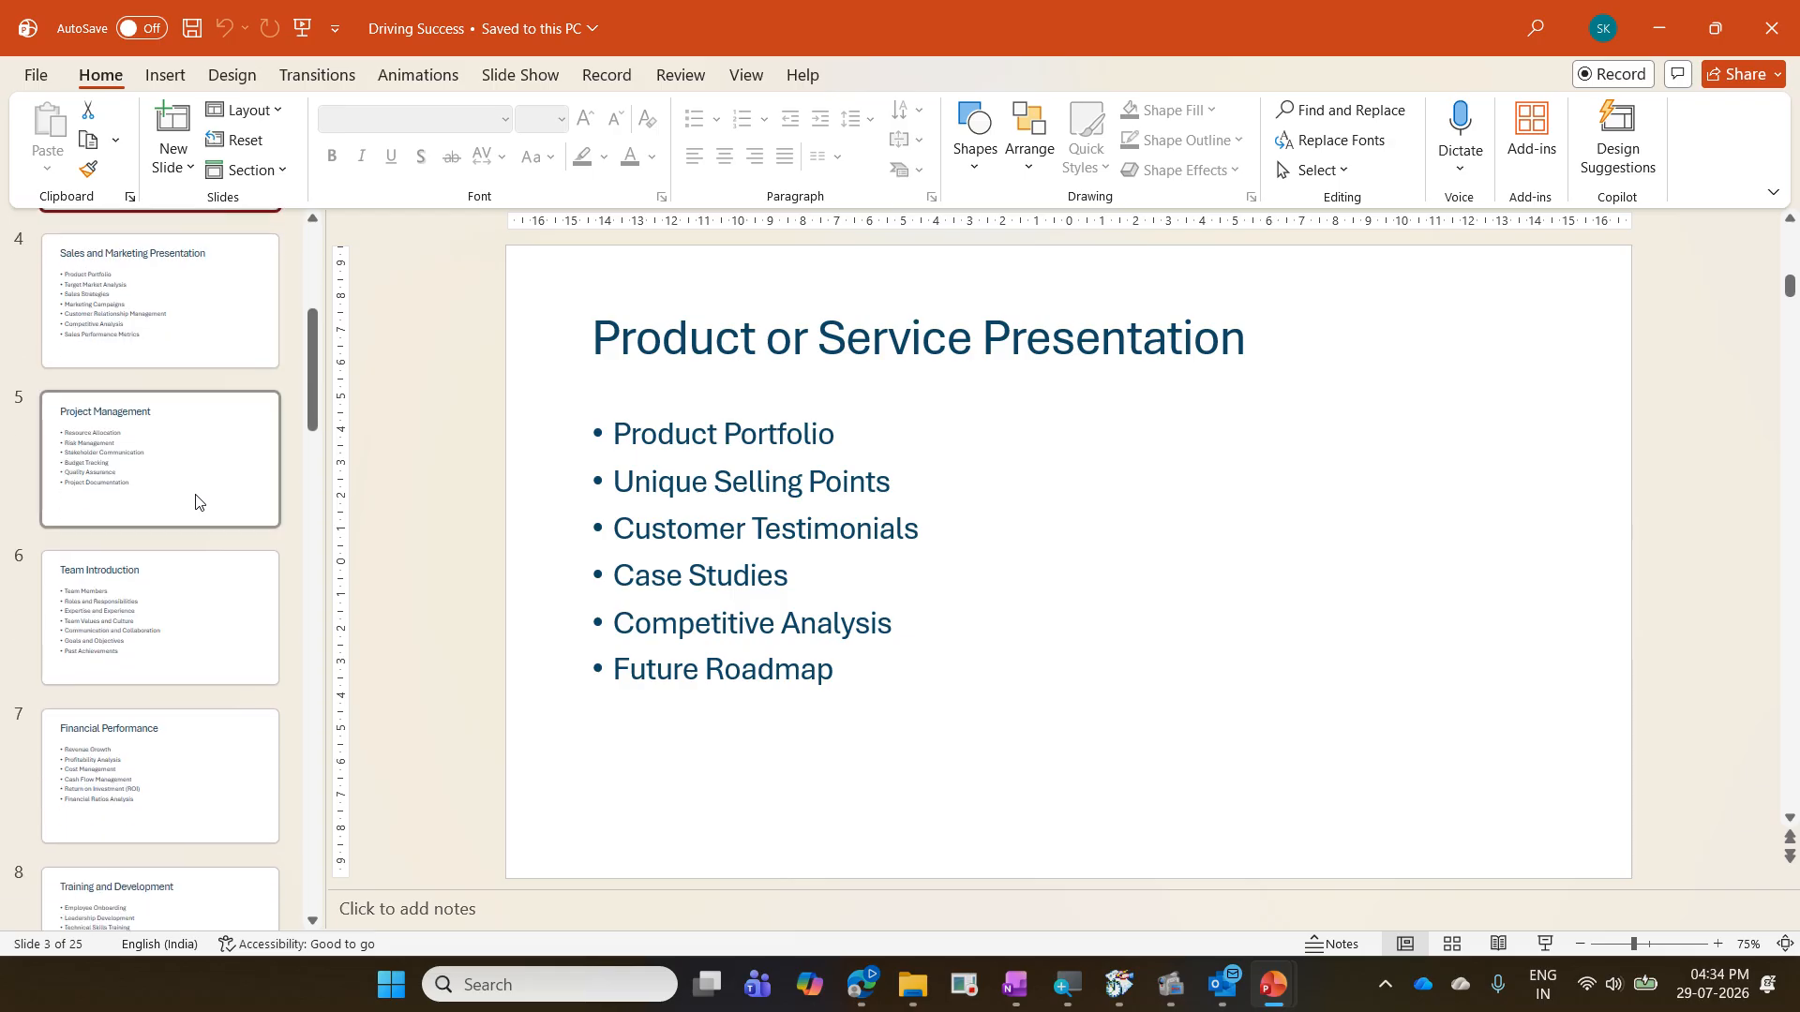